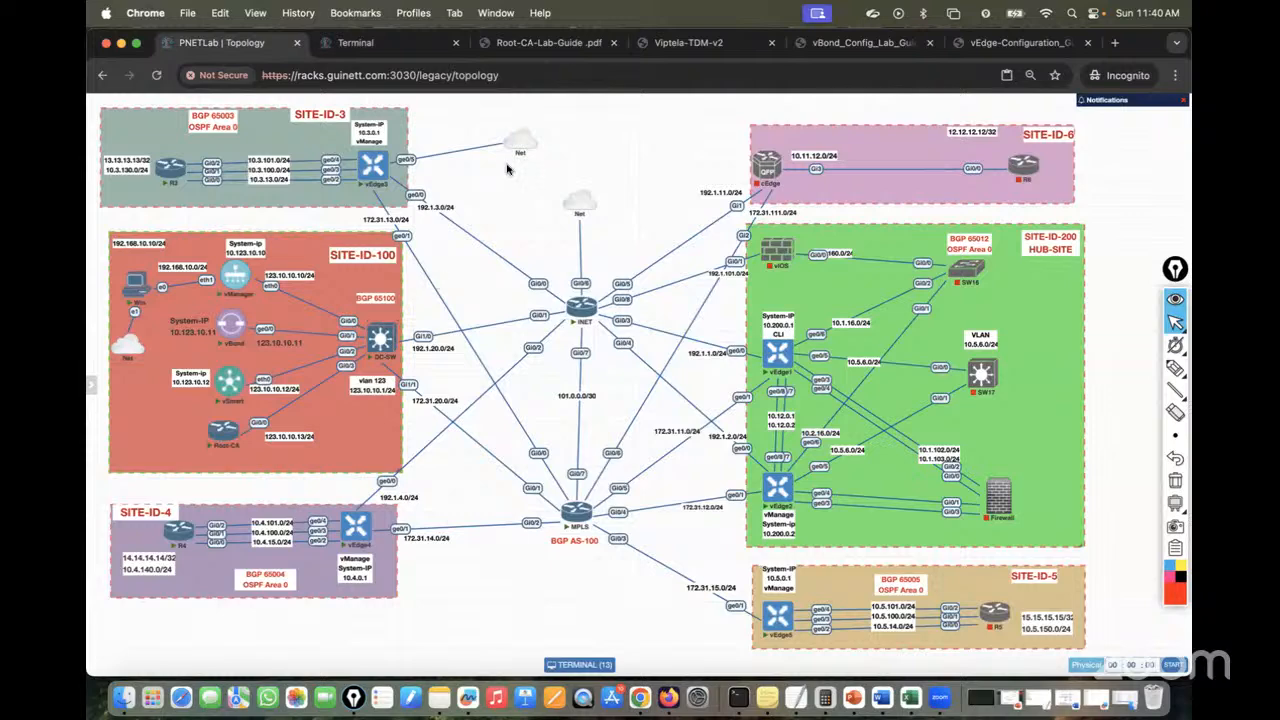
# On the MPLS router, add BGP neighbor 172.31.20.2 with remote-as 65100
pyautogui.click(380, 50)
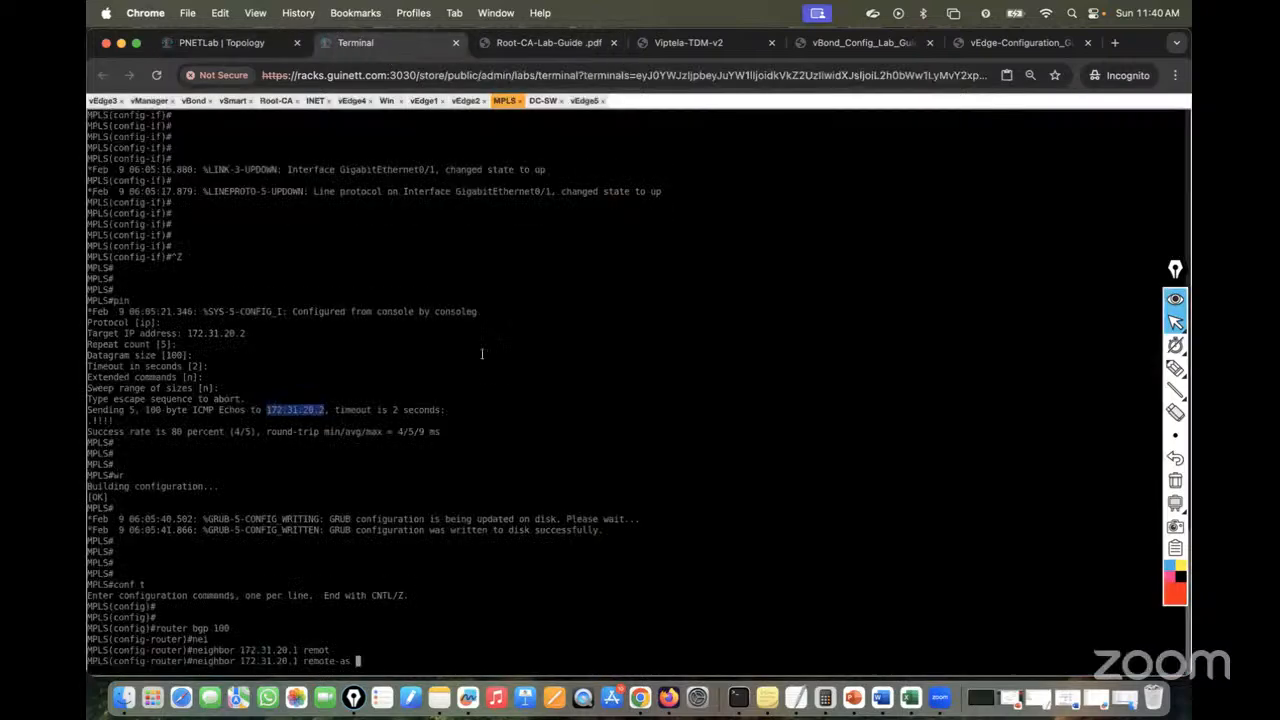
pyautogui.write('65100')
pyautogui.press('Return')
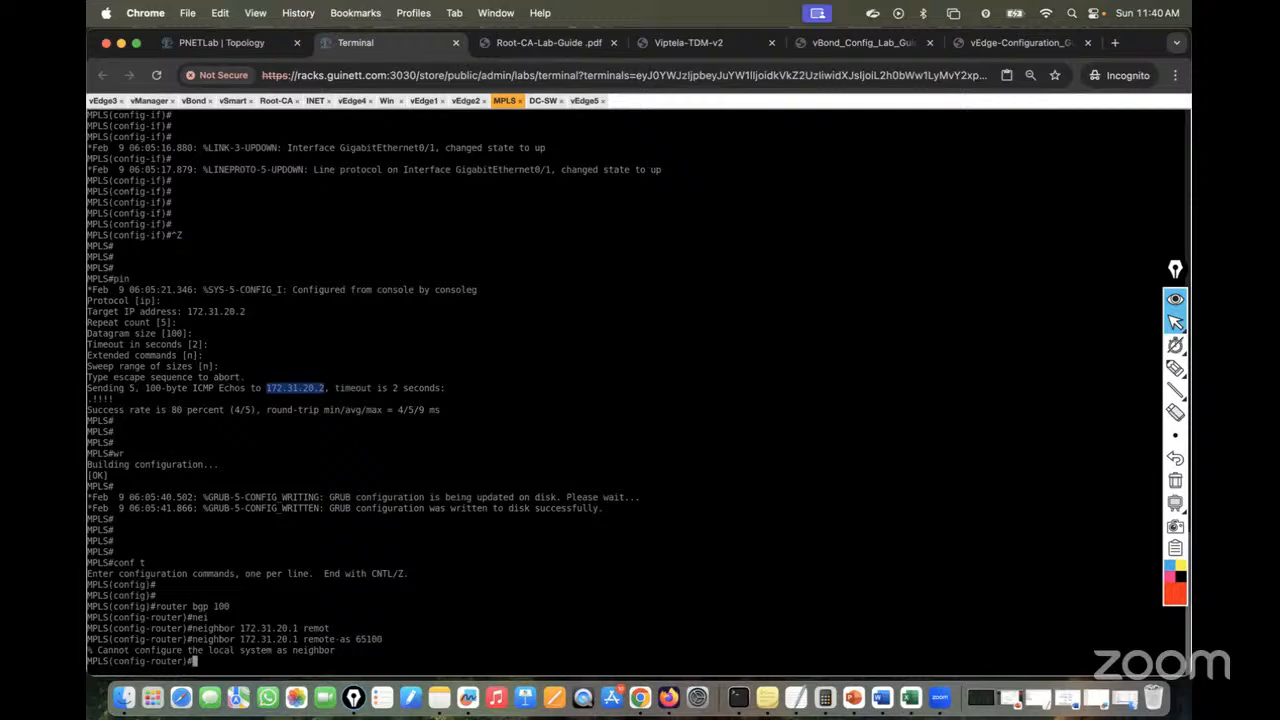
pyautogui.press('Up')
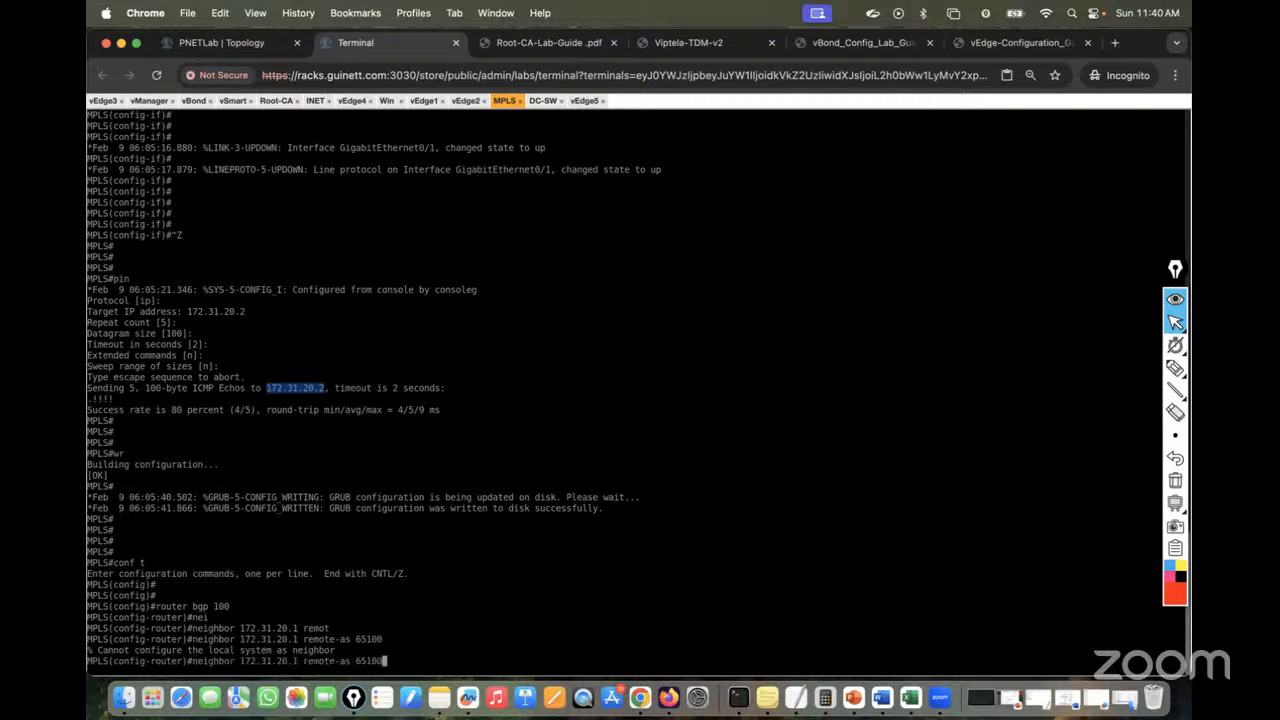
pyautogui.press('Left')
pyautogui.press('Left')
pyautogui.press('Left')
pyautogui.press('Left')
pyautogui.press('Left')
pyautogui.press('Left')
pyautogui.press('Left')
pyautogui.press('Left')
pyautogui.press('Left')
pyautogui.press('Left')
pyautogui.press('Left')
pyautogui.press('Left')
pyautogui.press('Left')
pyautogui.press('Left')
pyautogui.press('Left')
pyautogui.press('Left')
pyautogui.press('Return')
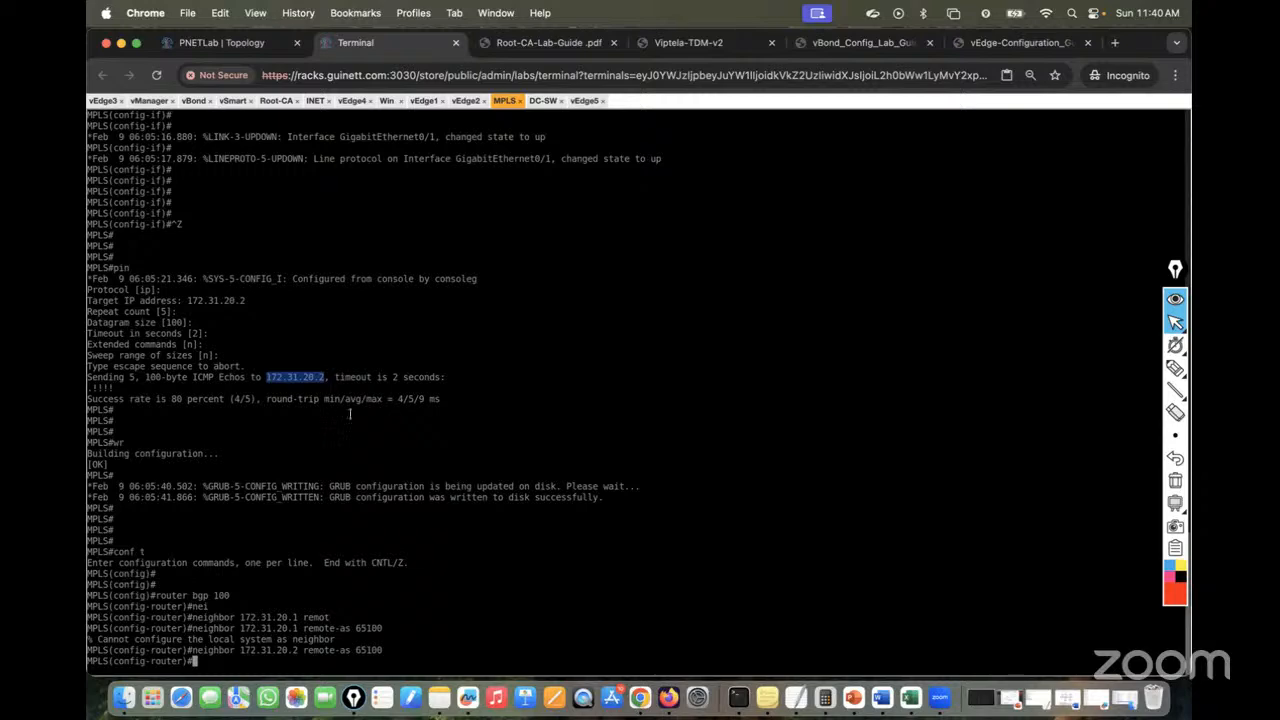
# Add neighbor 172.31.15.5 with remote-as 65005, then save the configuration with do wr
pyautogui.click(215, 40)
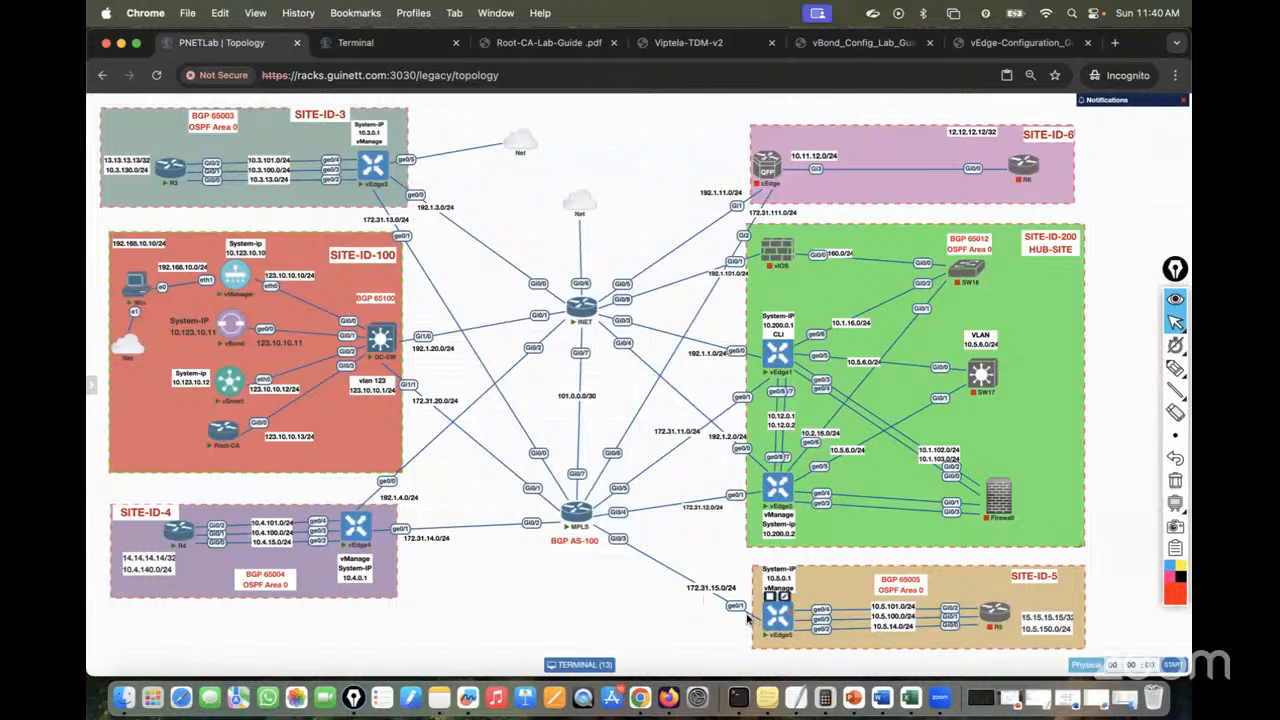
pyautogui.click(370, 45)
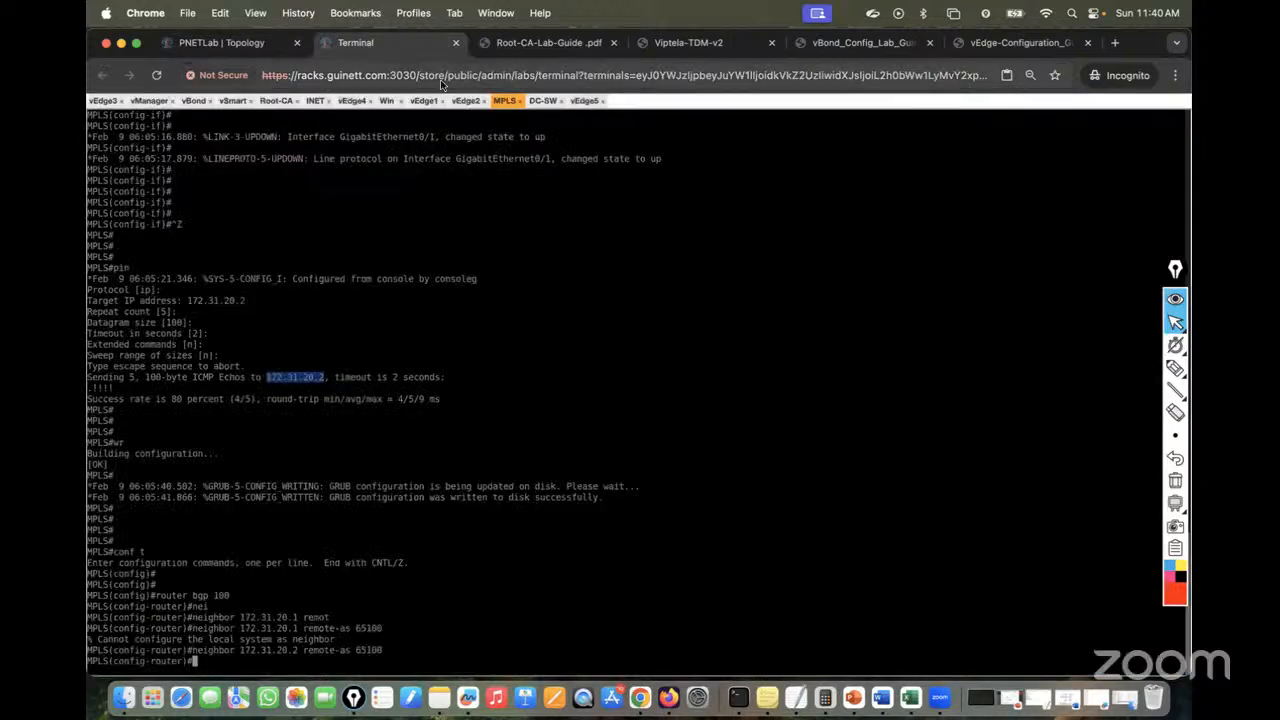
pyautogui.click(240, 43)
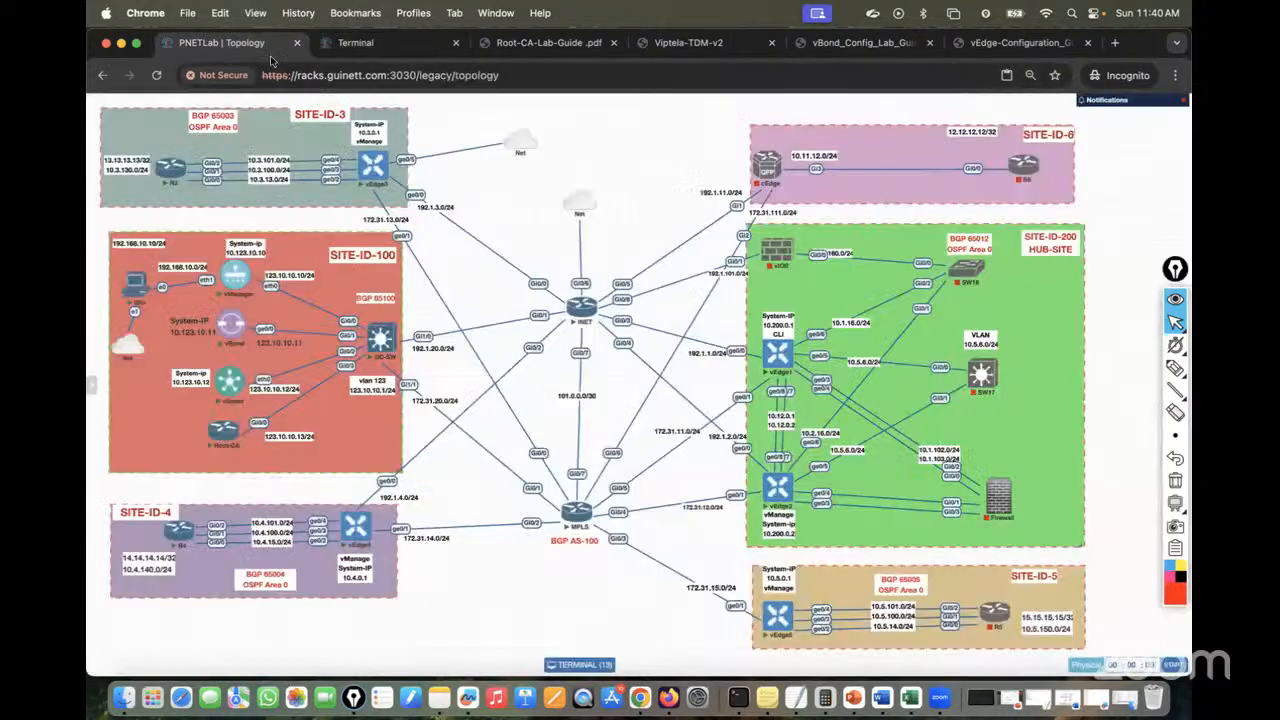
pyautogui.click(355, 43)
pyautogui.press('Return')
pyautogui.press('Return')
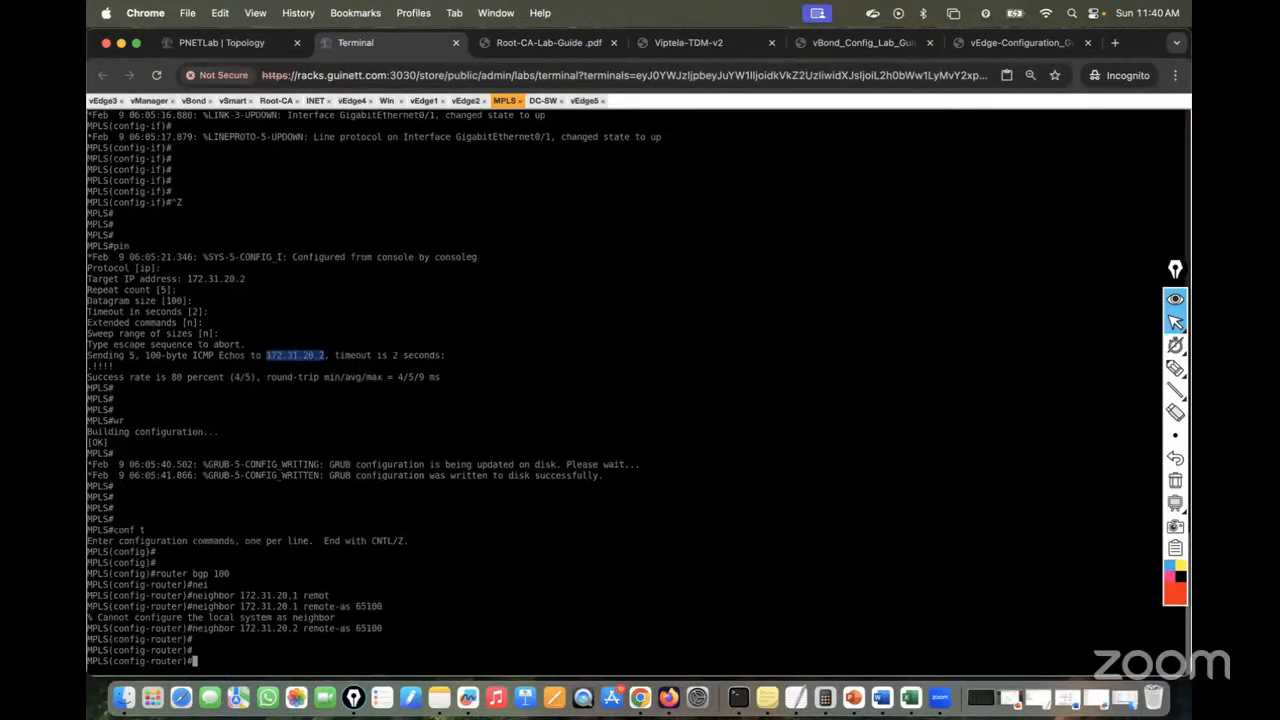
pyautogui.press('Up')
pyautogui.press('Left')
pyautogui.press('Left')
pyautogui.press('Left')
pyautogui.press('Left')
pyautogui.press('Left')
pyautogui.press('Left')
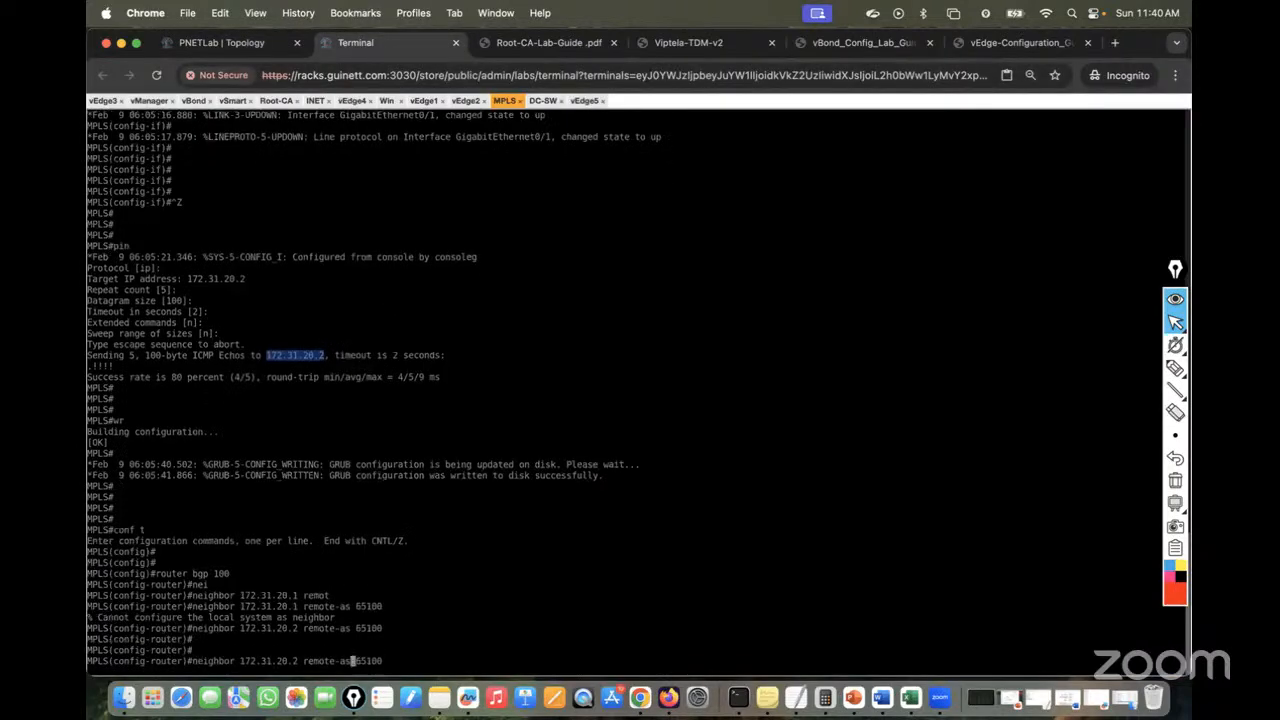
pyautogui.press('Left')
pyautogui.press('Left')
pyautogui.press('Left')
pyautogui.press('Left')
pyautogui.press('Left')
pyautogui.press('Left')
pyautogui.press('Left')
pyautogui.press('Left')
pyautogui.press('Left')
pyautogui.press('Left')
pyautogui.press('BackSpace')
pyautogui.press('BackSpace')
pyautogui.press('BackSpace')
pyautogui.press('BackSpace')
pyautogui.write('15.5')
pyautogui.press('Right')
pyautogui.press('Right')
pyautogui.press('Right')
pyautogui.press('Right')
pyautogui.press('Right')
pyautogui.press('Right')
pyautogui.press('Right')
pyautogui.press('Right')
pyautogui.press('Right')
pyautogui.press('Right')
pyautogui.press('Right')
pyautogui.press('Right')
pyautogui.press('Right')
pyautogui.press('Right')
pyautogui.press('Right')
pyautogui.press('Right')
pyautogui.press('BackSpace')
pyautogui.press('BackSpace')
pyautogui.press('BackSpace')
pyautogui.write('005')
pyautogui.click(201, 38)
pyautogui.click(350, 42)
pyautogui.press('Return')
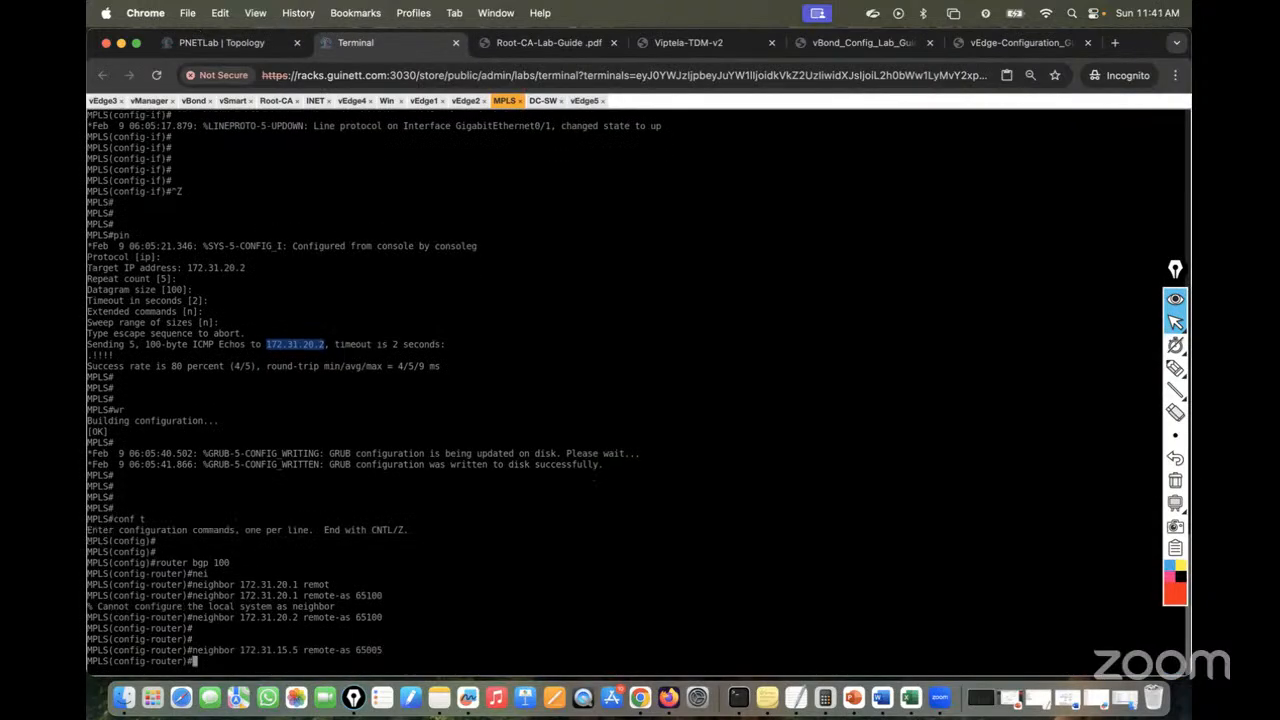
pyautogui.write('do wr')
pyautogui.press('Return')
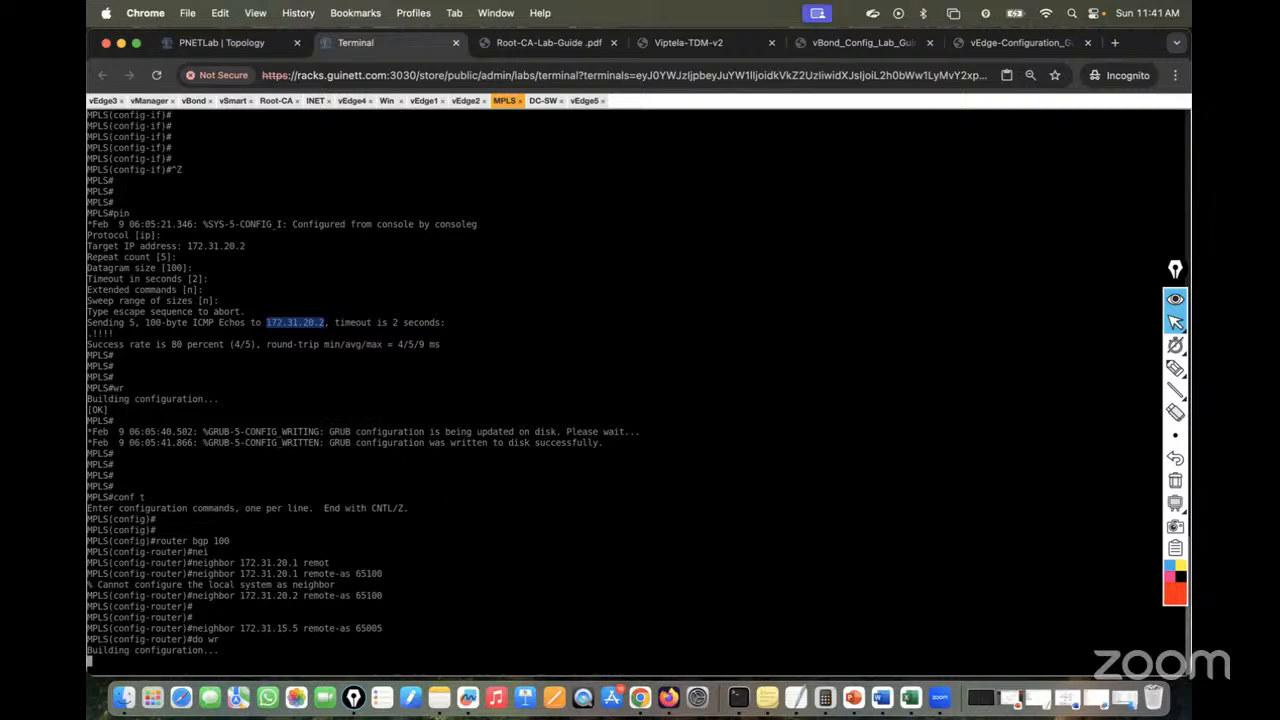
# Leave config mode and show the BGP running-config section listing both neighbors
pyautogui.press('Return')
pyautogui.press('Return')
pyautogui.press('Return')
pyautogui.press('Return')
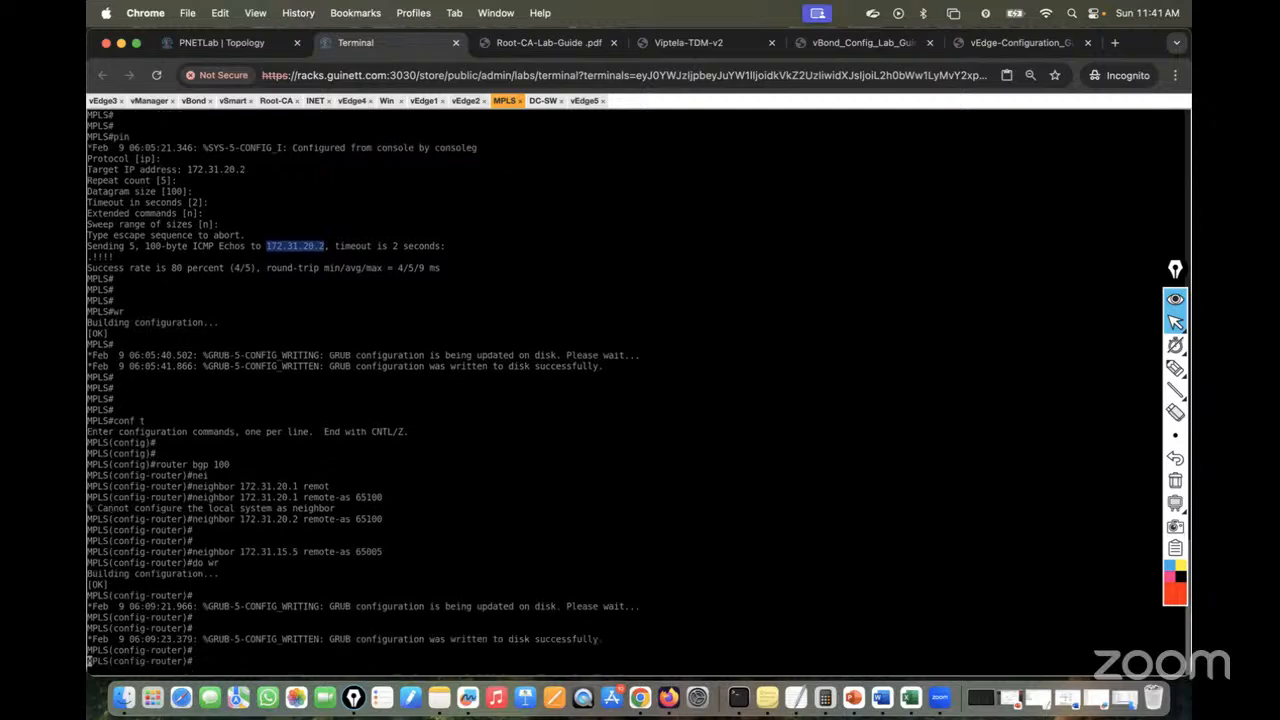
pyautogui.press('Return')
pyautogui.hotkey('ctrl', 'z')
pyautogui.press('Return')
pyautogui.press('Return')
pyautogui.press('Return')
pyautogui.press('Return')
pyautogui.write('sh')
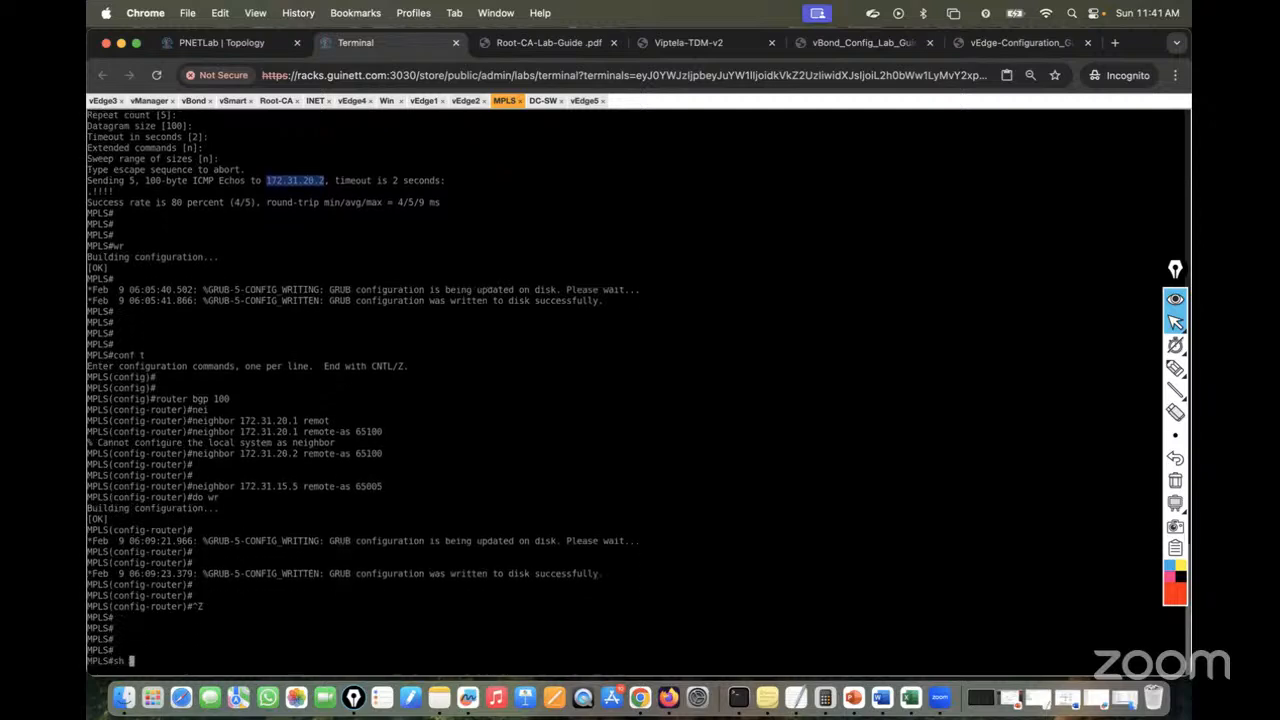
pyautogui.press('Return')
pyautogui.press('Return')
pyautogui.press('Return')
pyautogui.press('Return')
pyautogui.press('Return')
pyautogui.press('Return')
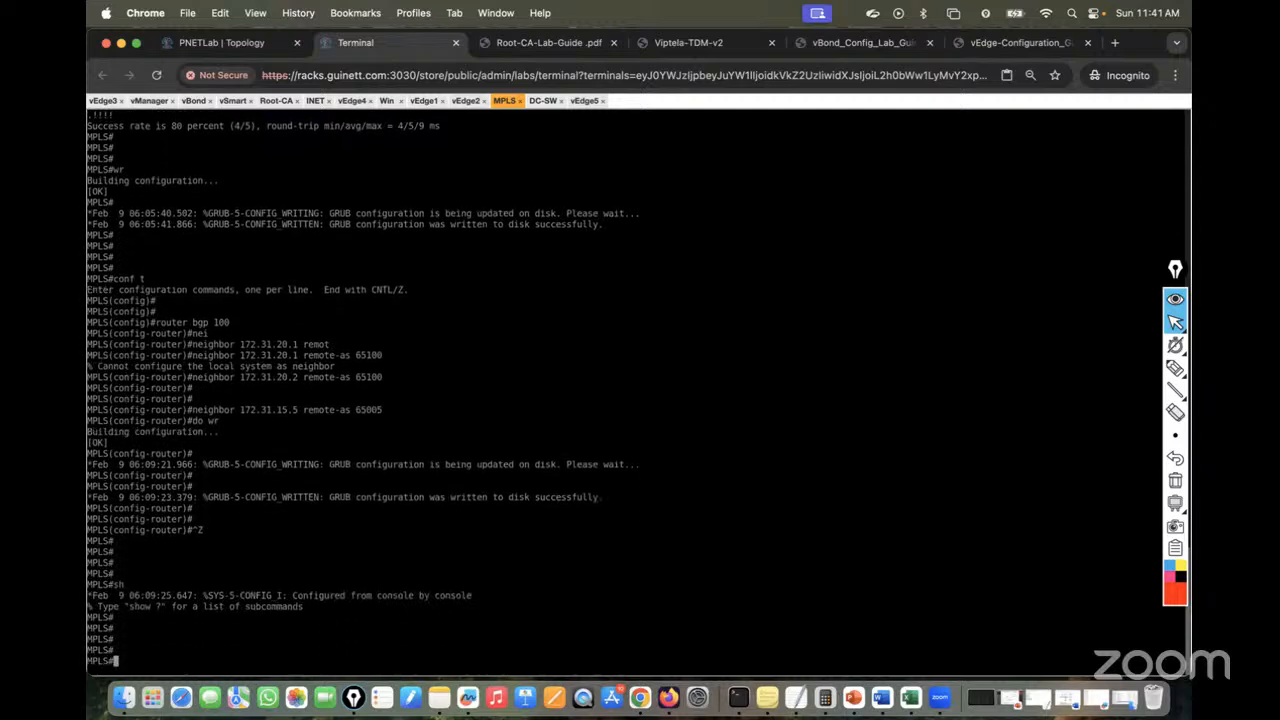
pyautogui.write('sh run | sec bgp')
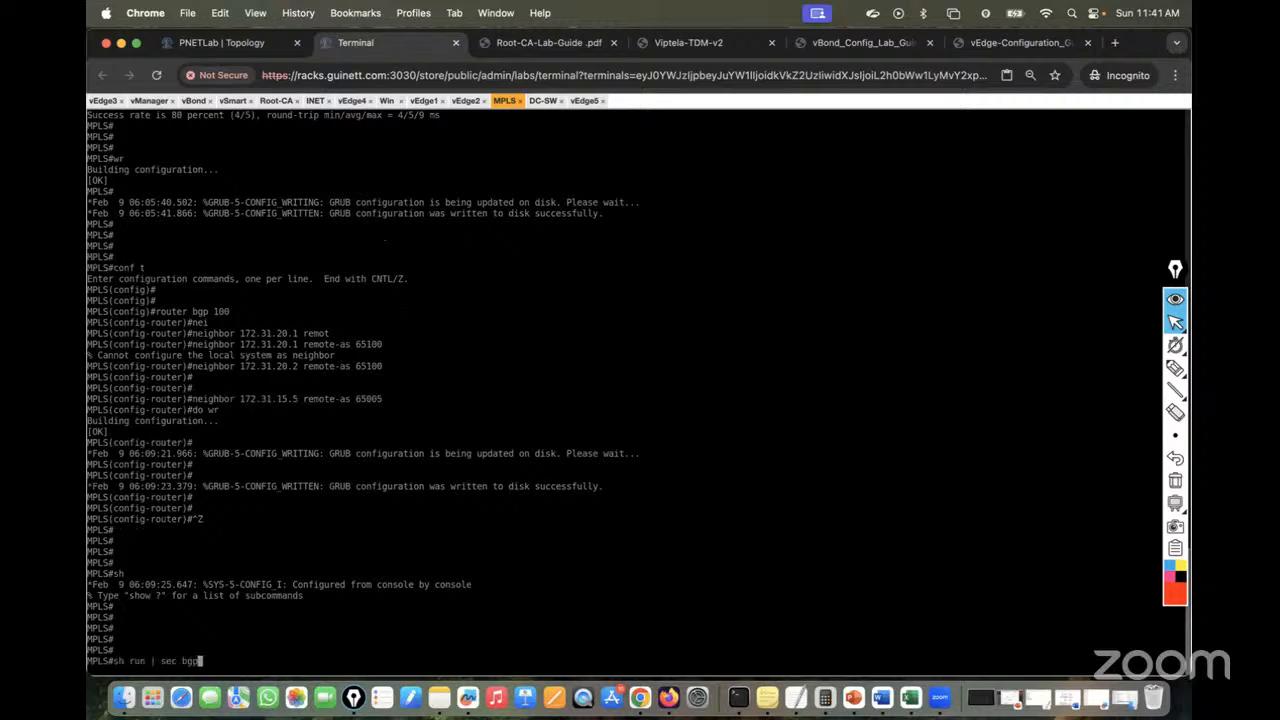
pyautogui.press('Return')
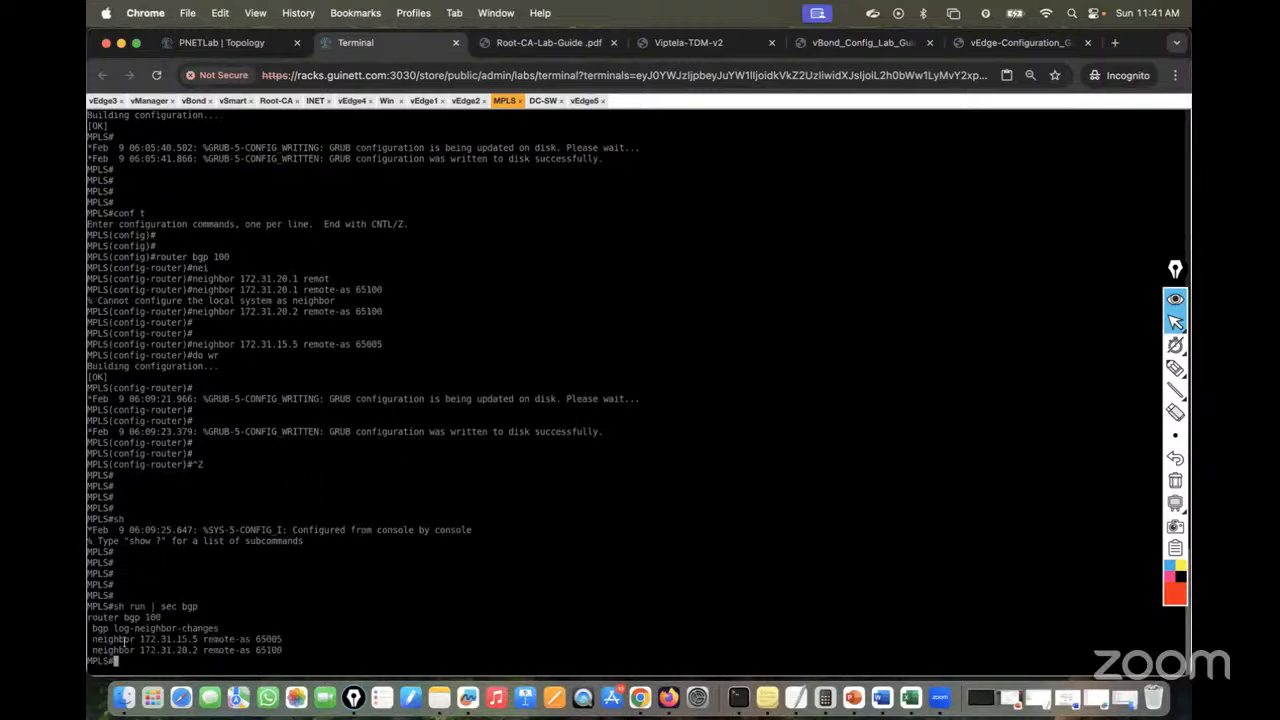
pyautogui.moveTo(102, 639); pyautogui.dragTo(323, 649)
# Show the BGP summary, with 172.31.15.5 and 172.31.20.2 both Idle
pyautogui.press('Return')
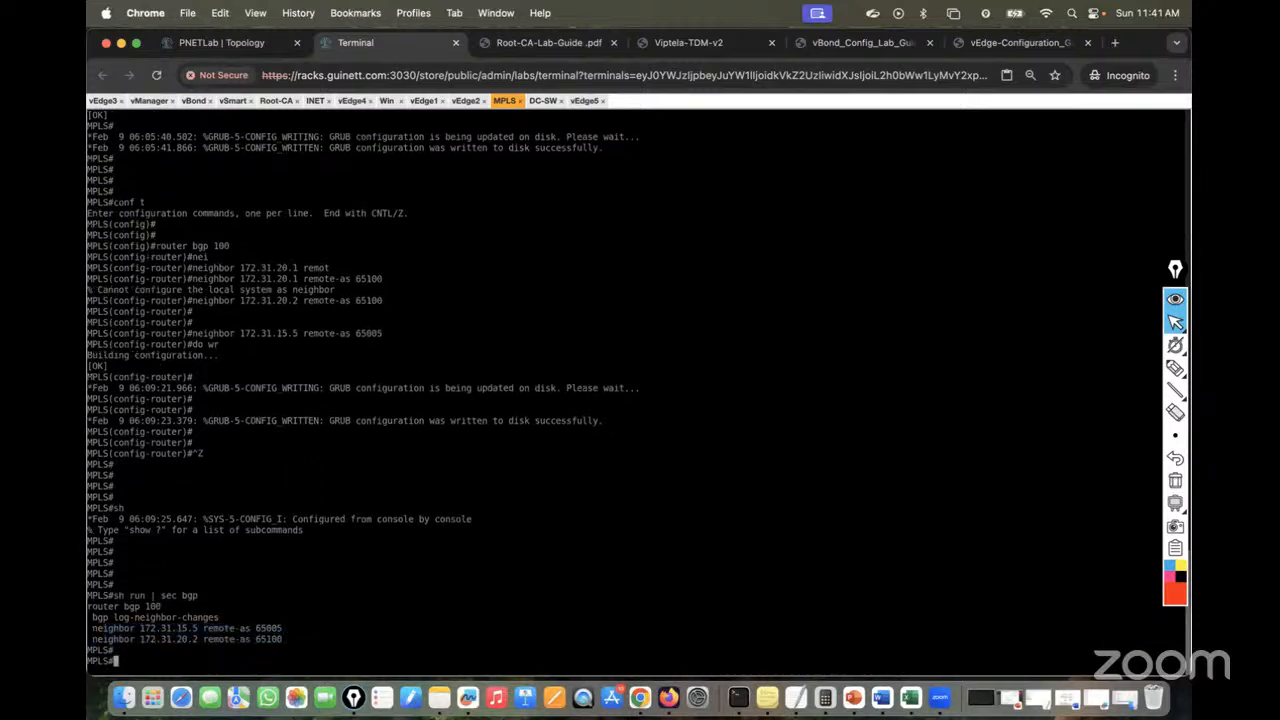
pyautogui.write('sh bgp sum')
pyautogui.press('Return')
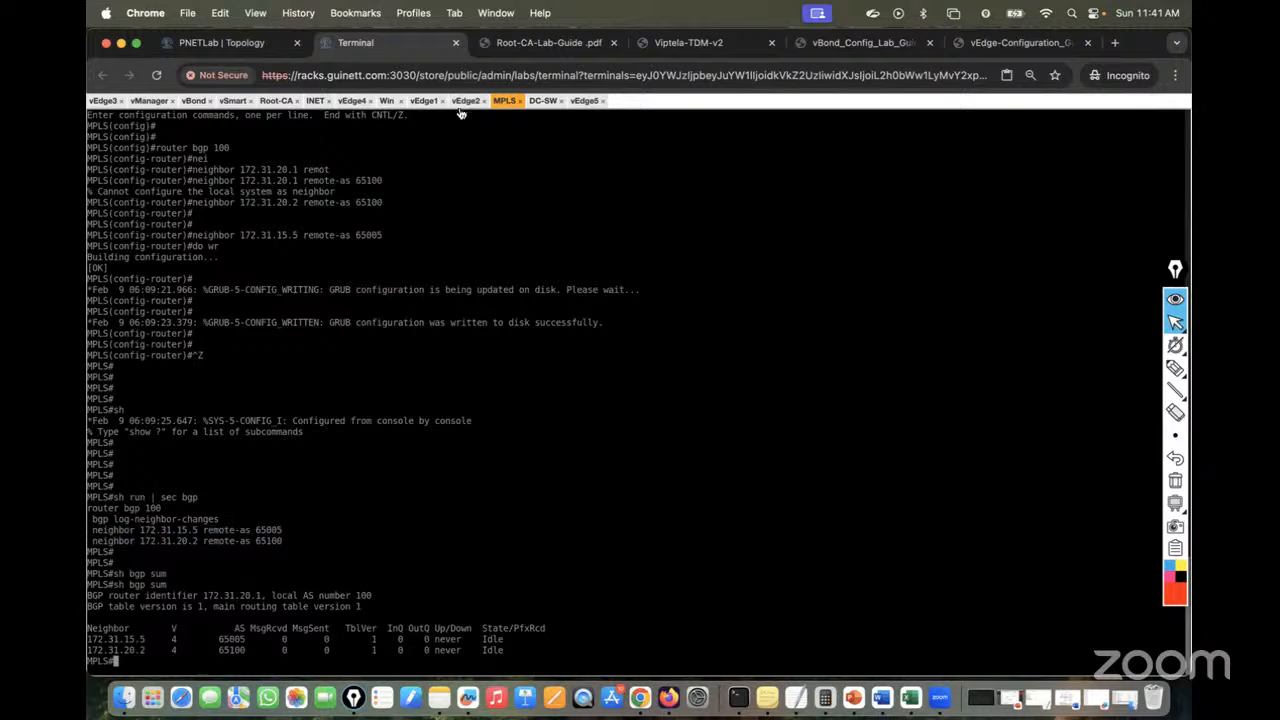
# On the DC-SW console, exit interface mode and start router bgp 65100
pyautogui.click(543, 101)
pyautogui.press('Return')
pyautogui.press('Return')
pyautogui.press('Return')
pyautogui.press('Return')
pyautogui.press('Return')
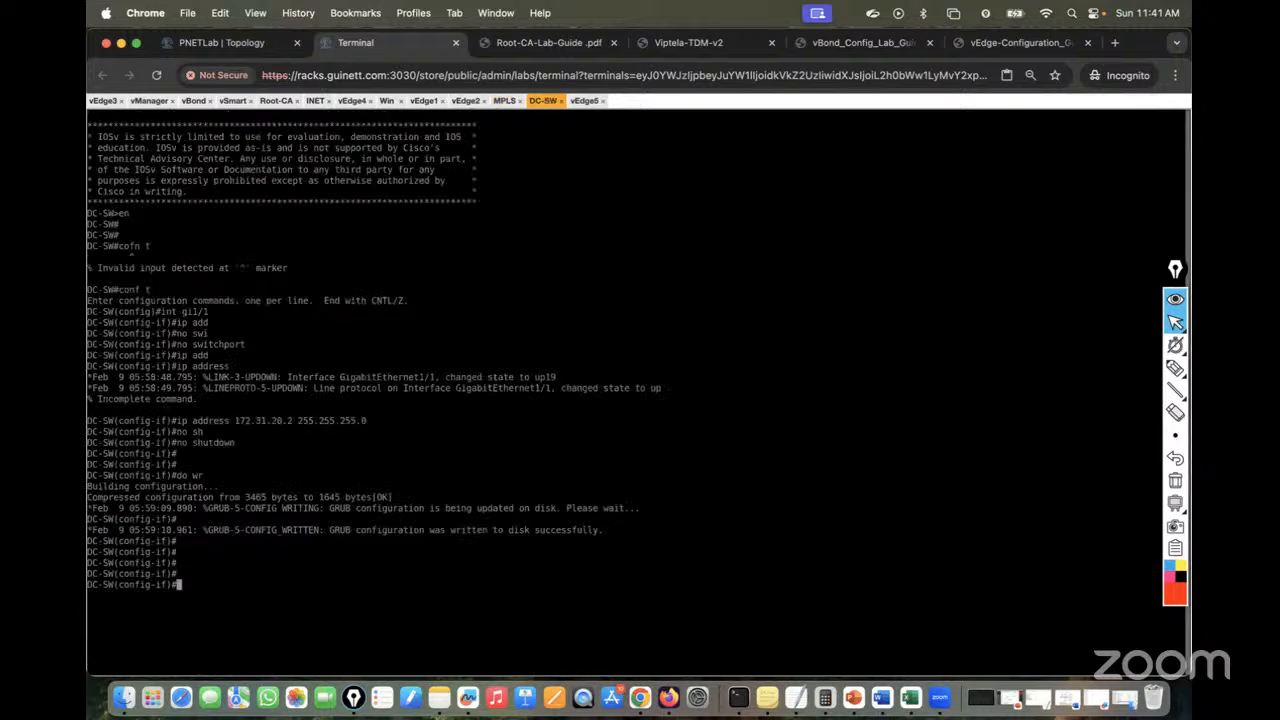
pyautogui.write('exit')
pyautogui.press('Return')
pyautogui.press('Return')
pyautogui.press('Return')
pyautogui.press('Return')
pyautogui.write('r')
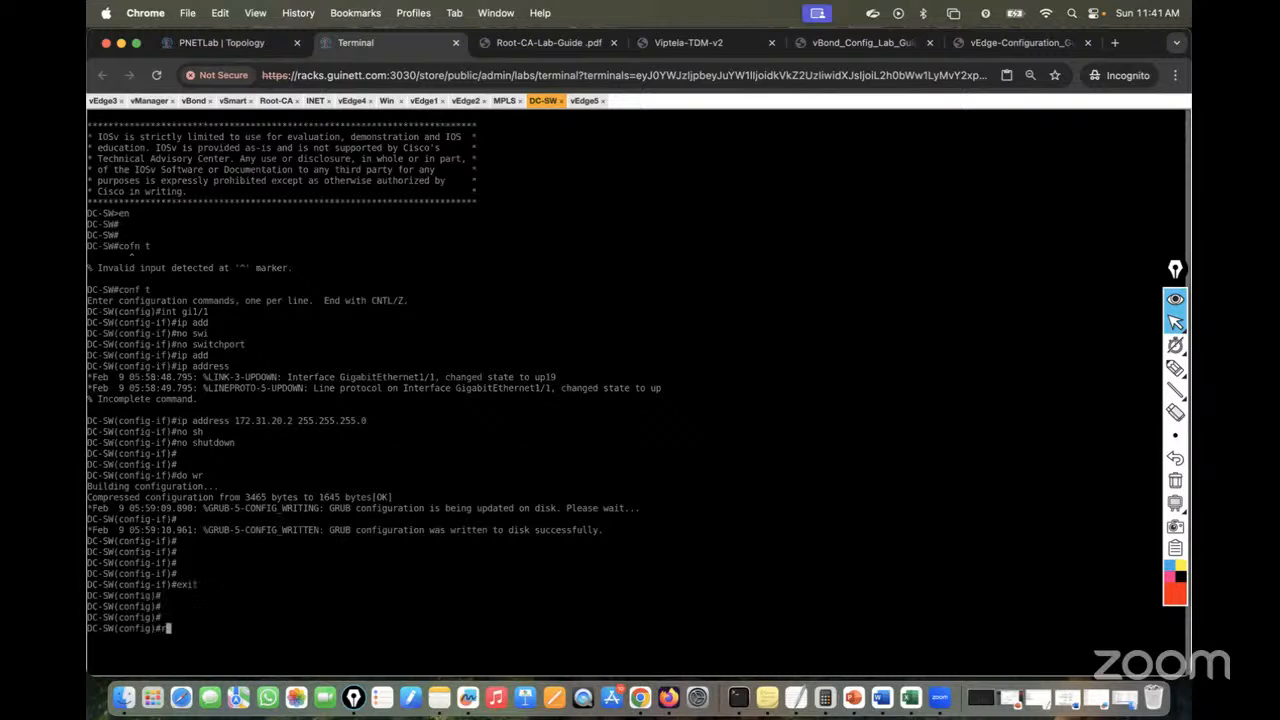
pyautogui.write('outer bgp 65100')
pyautogui.press('Return')
# Add neighbor 172.31.20.1 with remote-as 100 and save with do wr
pyautogui.write('nei')
pyautogui.press('Tab')
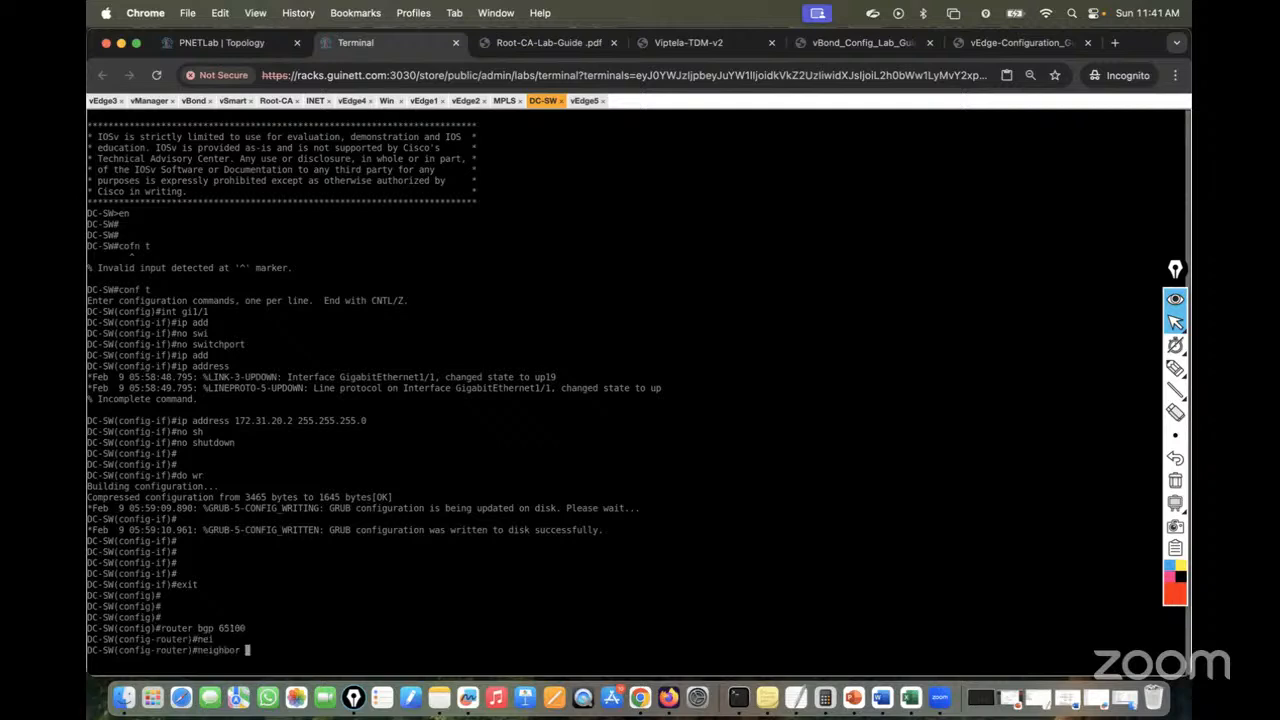
pyautogui.write('172.31.20.1 remot')
pyautogui.press('Tab')
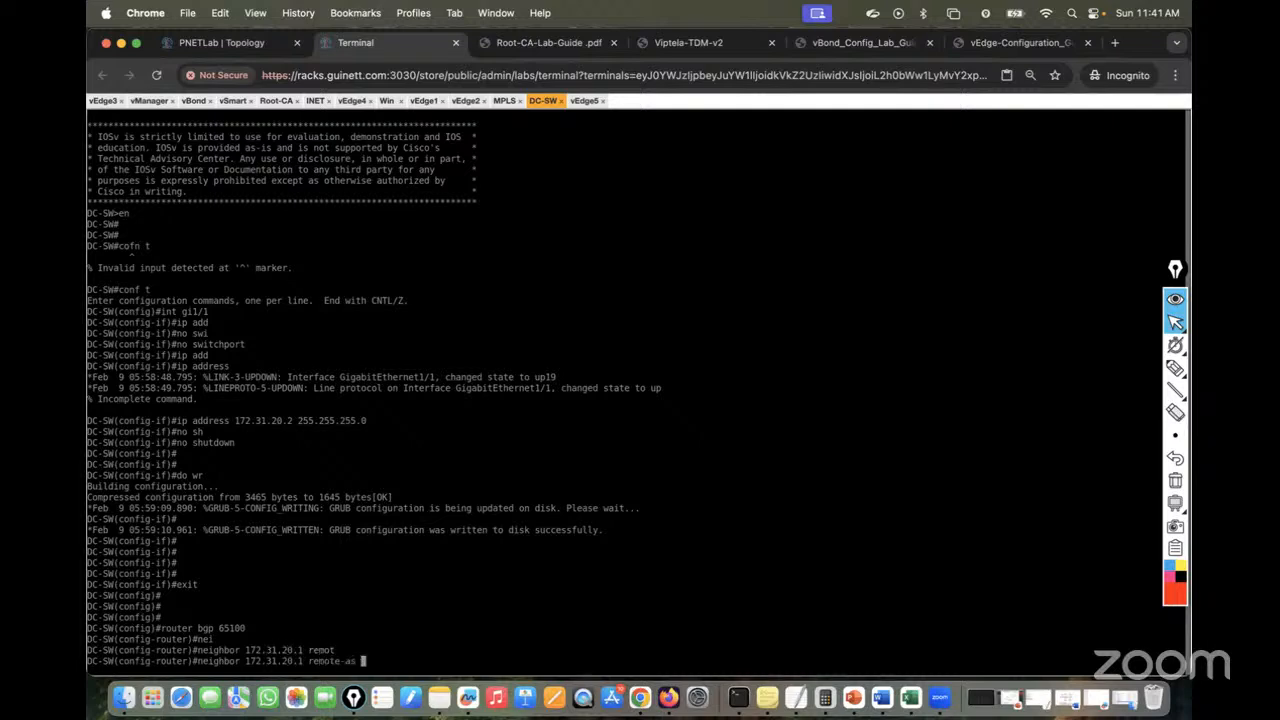
pyautogui.click(210, 43)
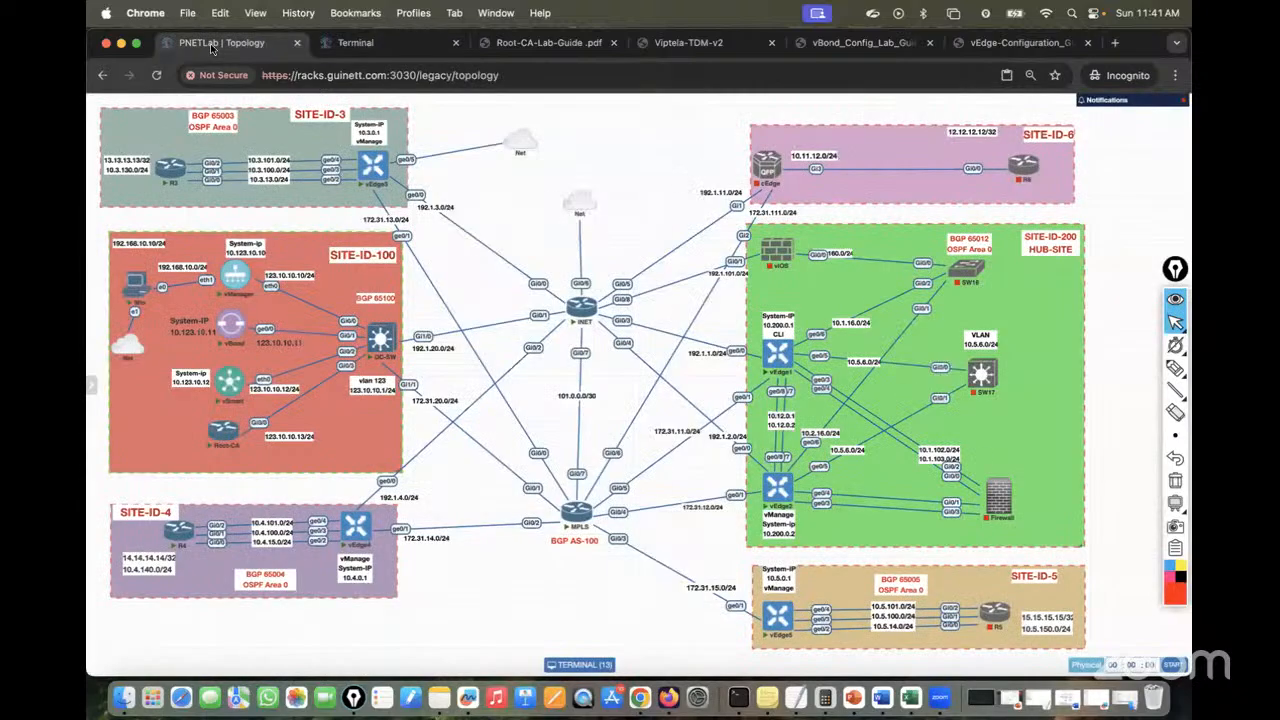
pyautogui.click(365, 43)
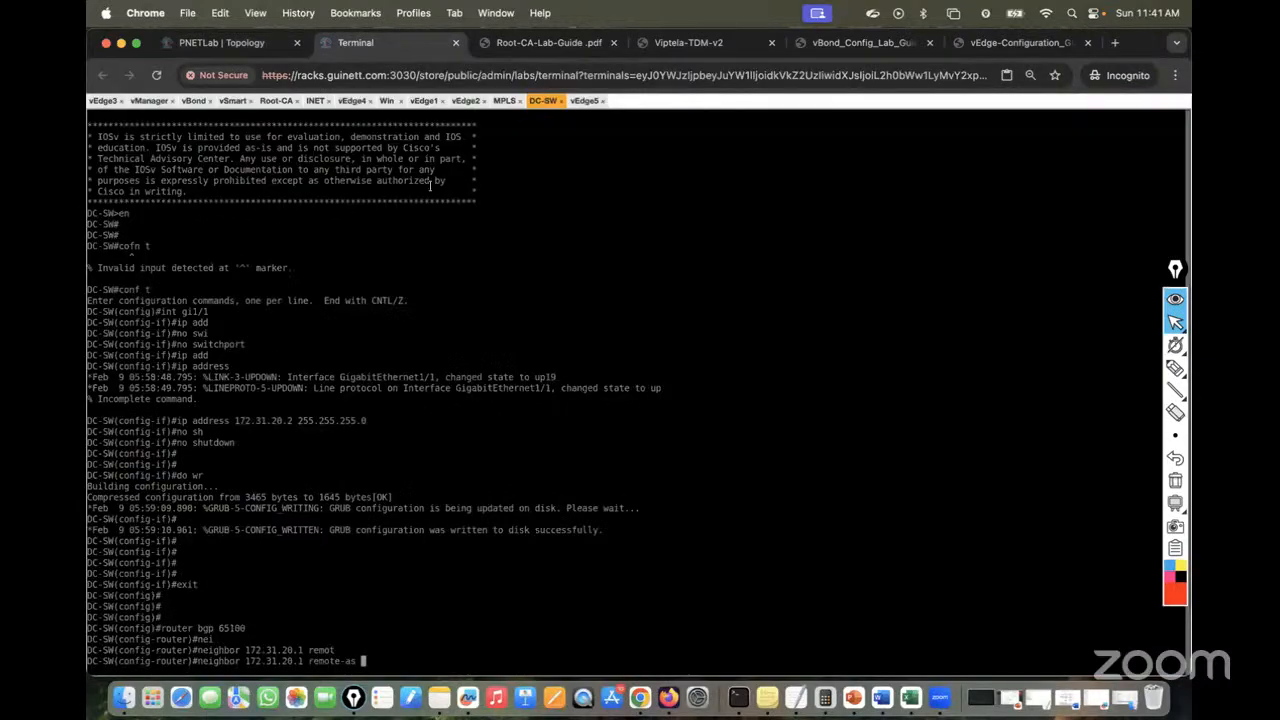
pyautogui.write('100')
pyautogui.press('Return')
pyautogui.write('do wr')
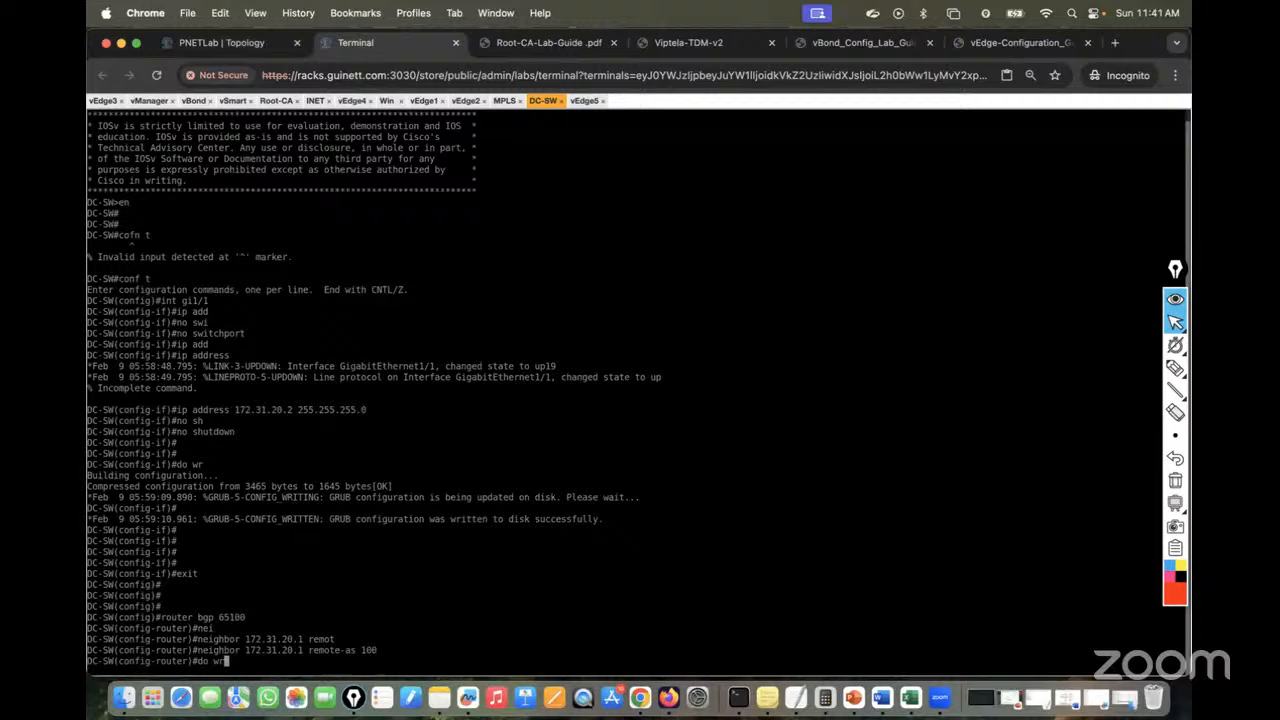
pyautogui.press('Return')
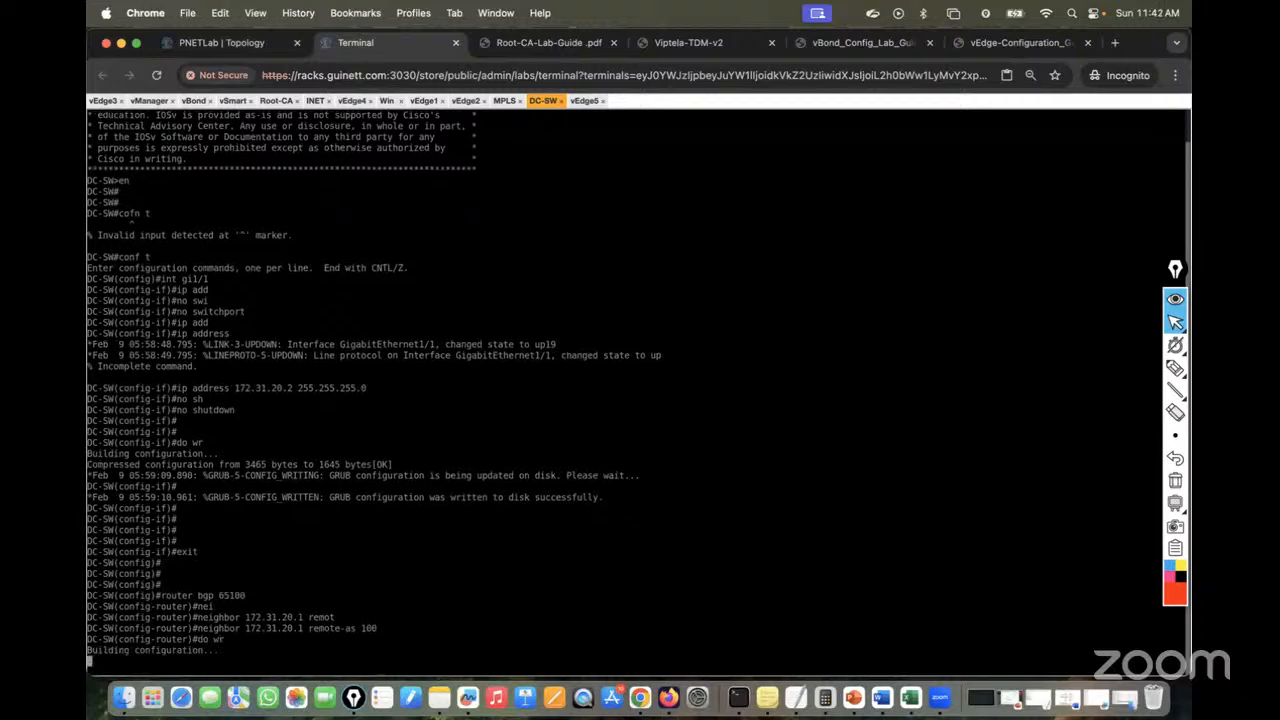
# Run sh bgp sum twice on MPLS until the 172.31.20.1 neighbor comes up
pyautogui.click(499, 103)
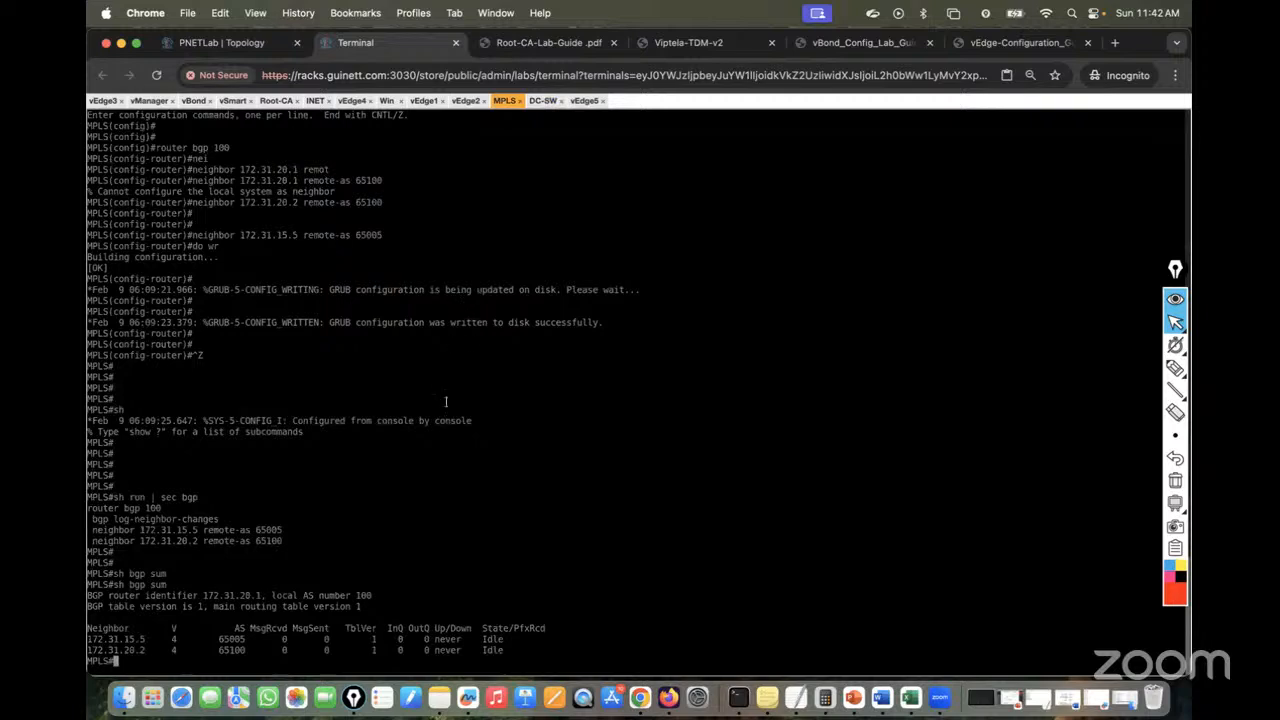
pyautogui.press('Return')
pyautogui.press('Return')
pyautogui.press('Return')
pyautogui.write('sh bgp sum')
pyautogui.press('Return')
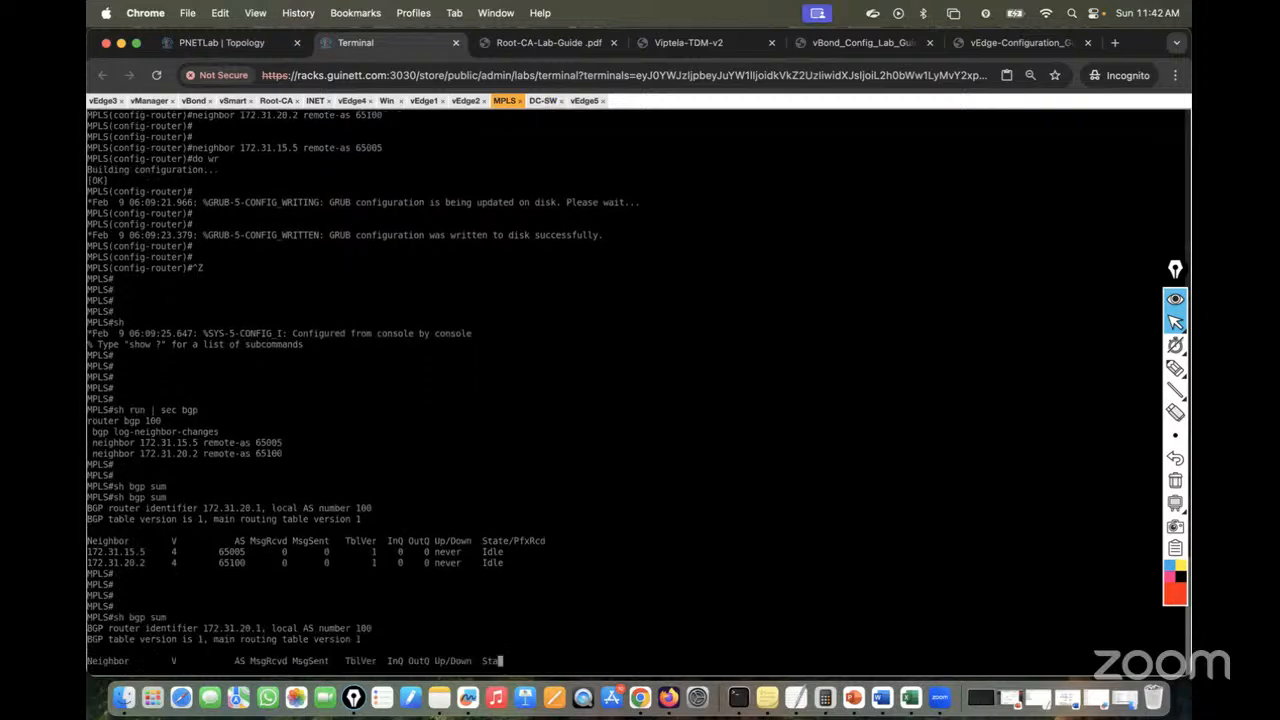
pyautogui.press('Return')
pyautogui.press('Return')
pyautogui.write('sh bgp sum')
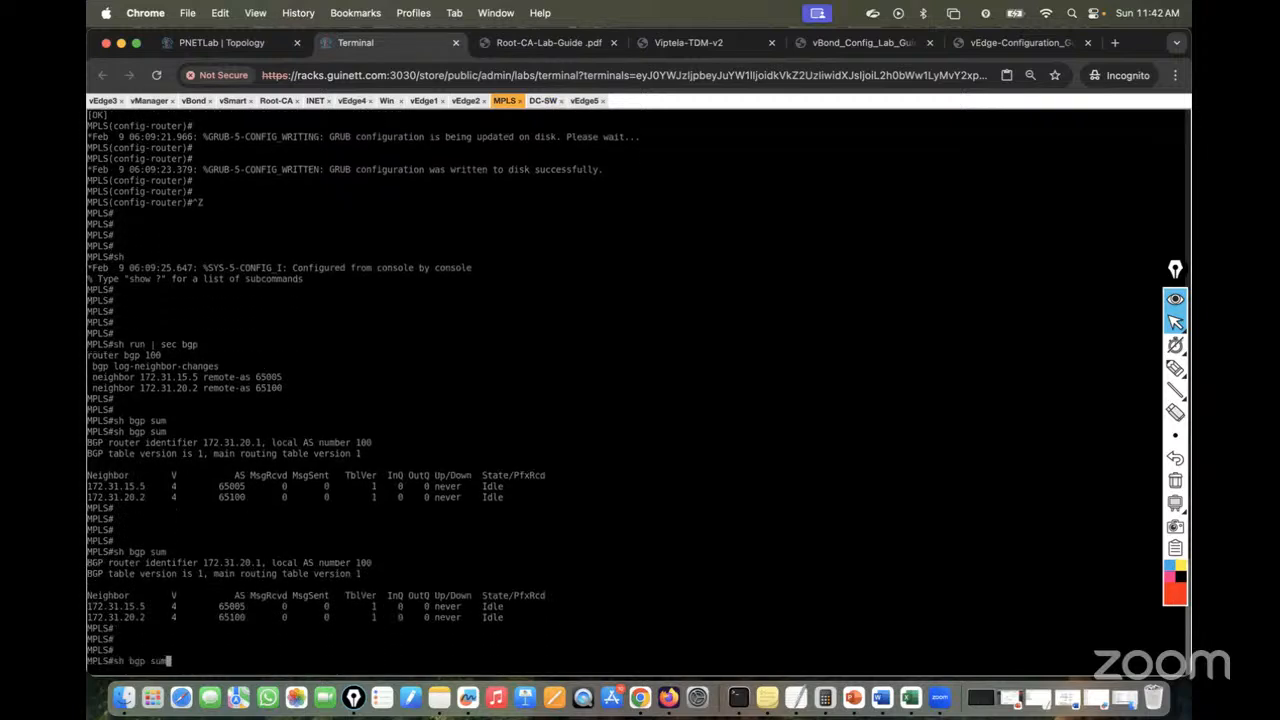
pyautogui.press('Return')
pyautogui.press('Return')
pyautogui.press('Return')
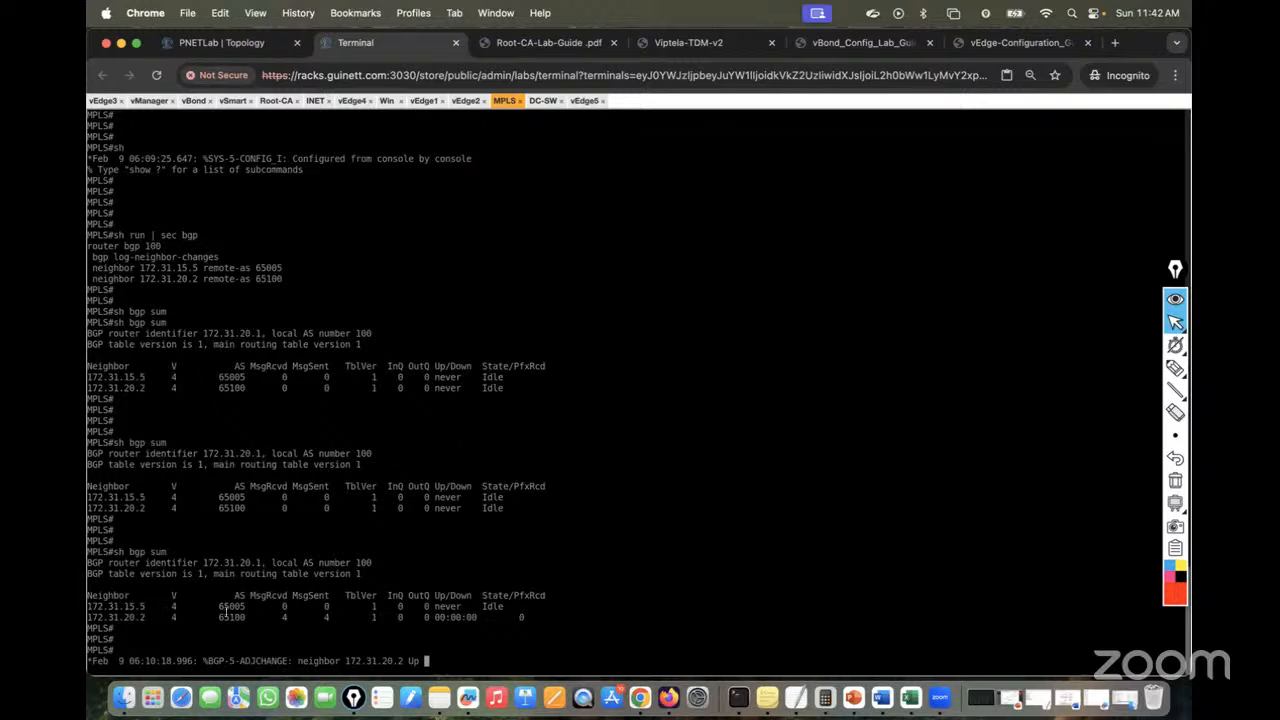
pyautogui.press('Return')
pyautogui.press('Return')
pyautogui.press('Return')
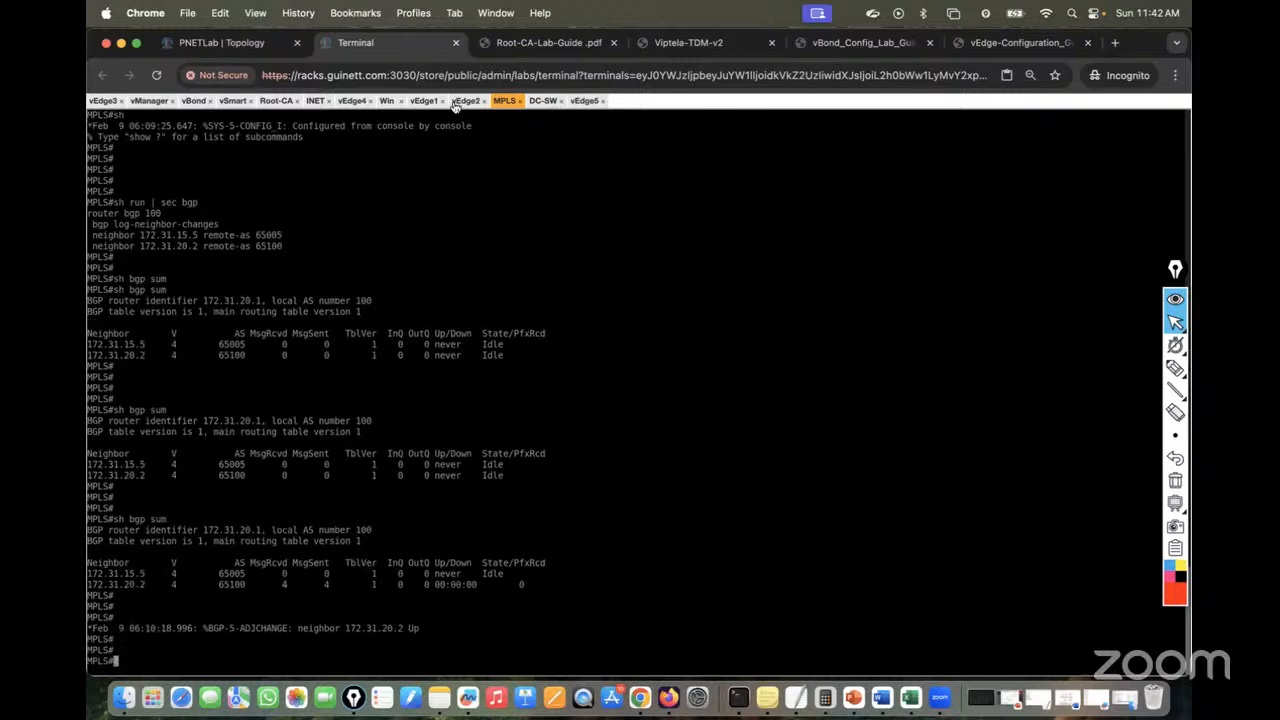
# On DC-SW, show the BGP summary: peer up 00:00:14 with 0 prefixes received
pyautogui.click(543, 101)
pyautogui.press('Return')
pyautogui.press('Return')
pyautogui.press('Return')
pyautogui.press('Return')
pyautogui.press('Return')
pyautogui.press('Return')
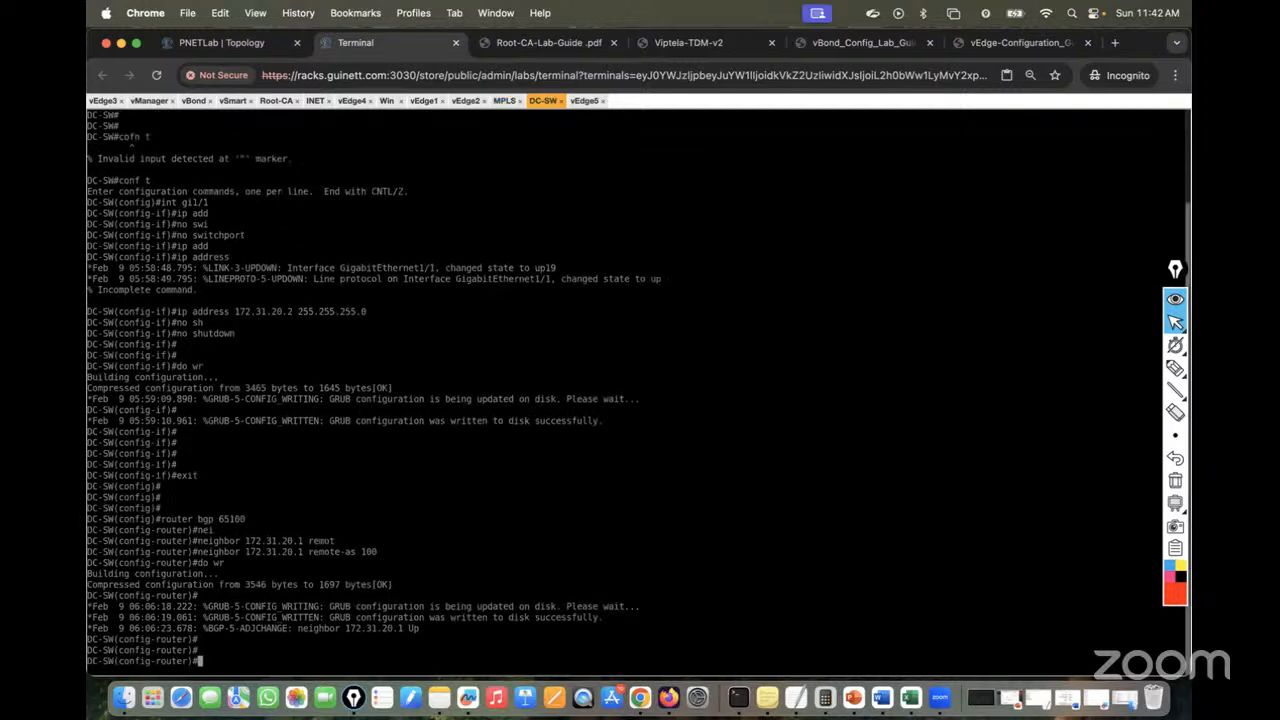
pyautogui.hotkey('ctrl', 'z')
pyautogui.press('Return')
pyautogui.press('Return')
pyautogui.press('Return')
pyautogui.write('sh ')
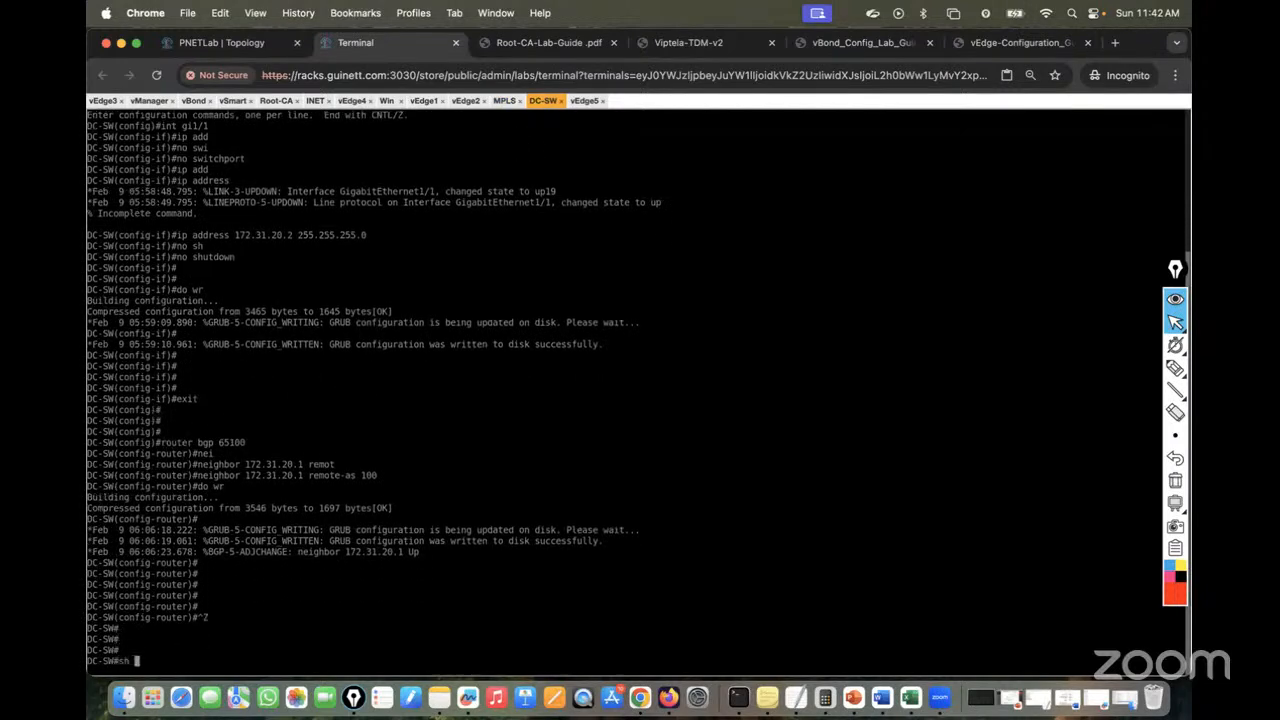
pyautogui.write('ip bgp summary')
pyautogui.press('Tab')
pyautogui.press('Return')
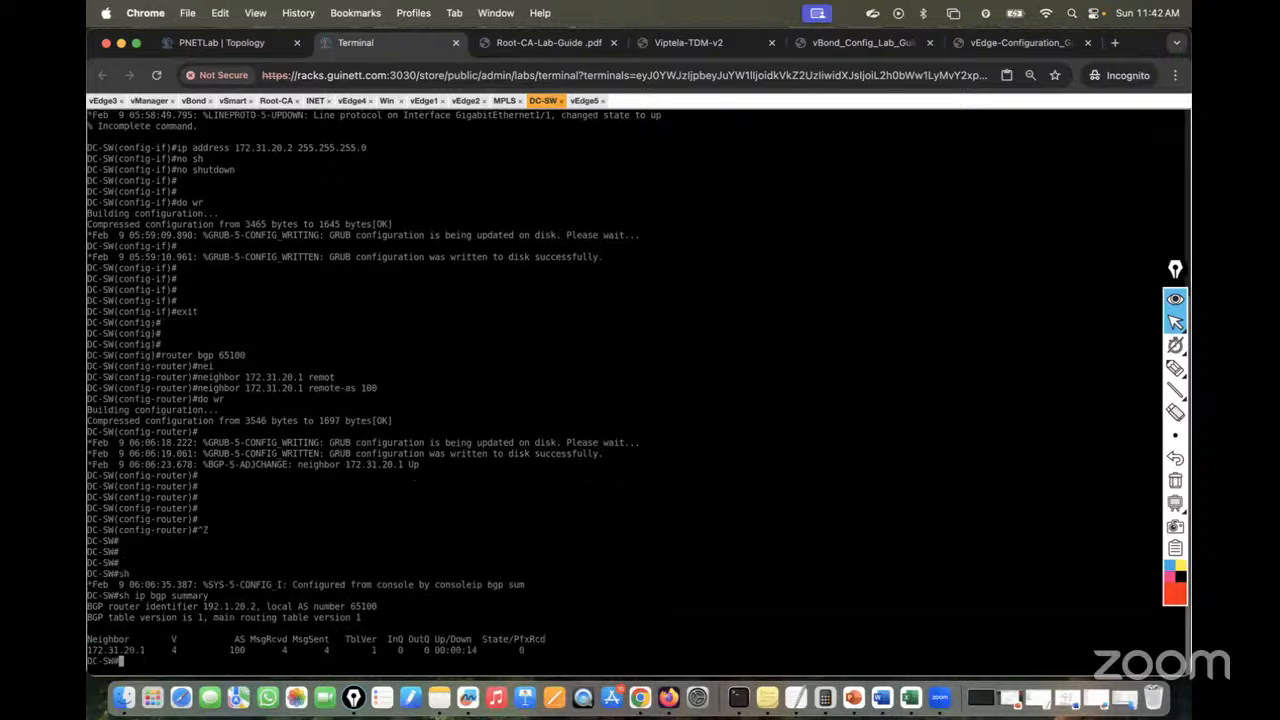
pyautogui.moveTo(514, 648); pyautogui.dragTo(564, 648)
pyautogui.moveTo(436, 648); pyautogui.dragTo(492, 650)
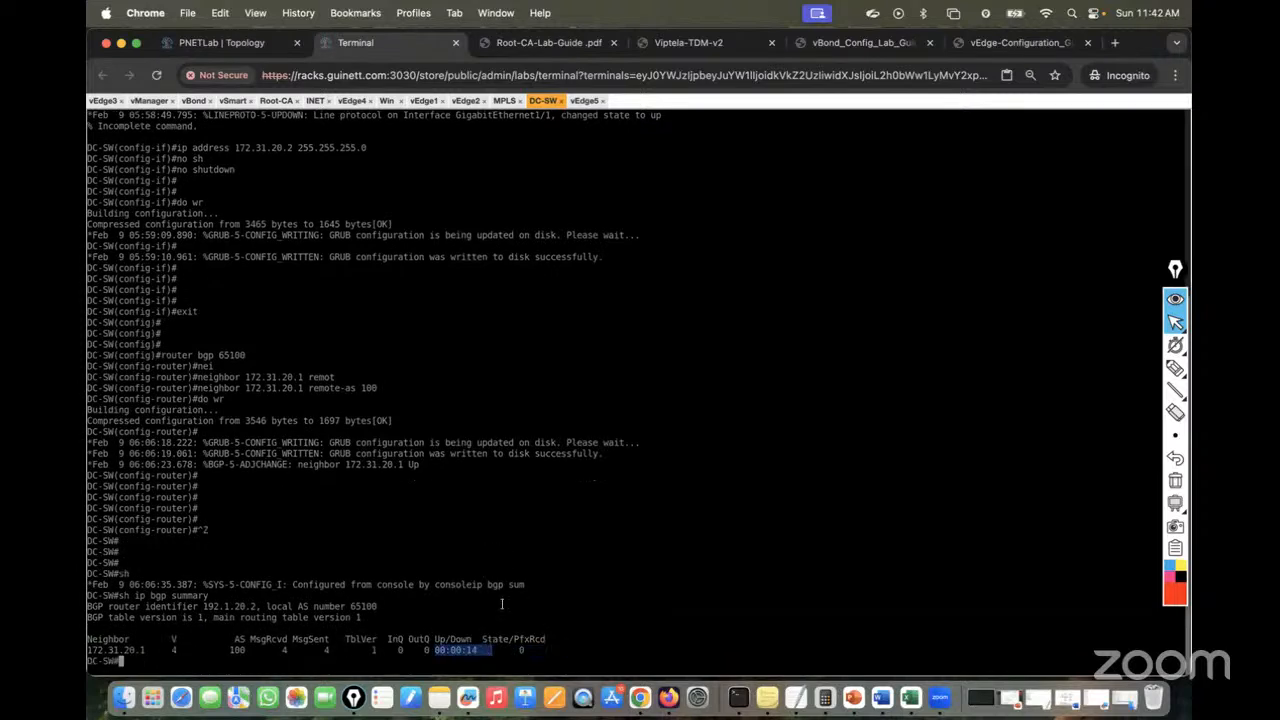
# Enter configuration mode on vEdge5 and go into vpn 0
pyautogui.click(585, 101)
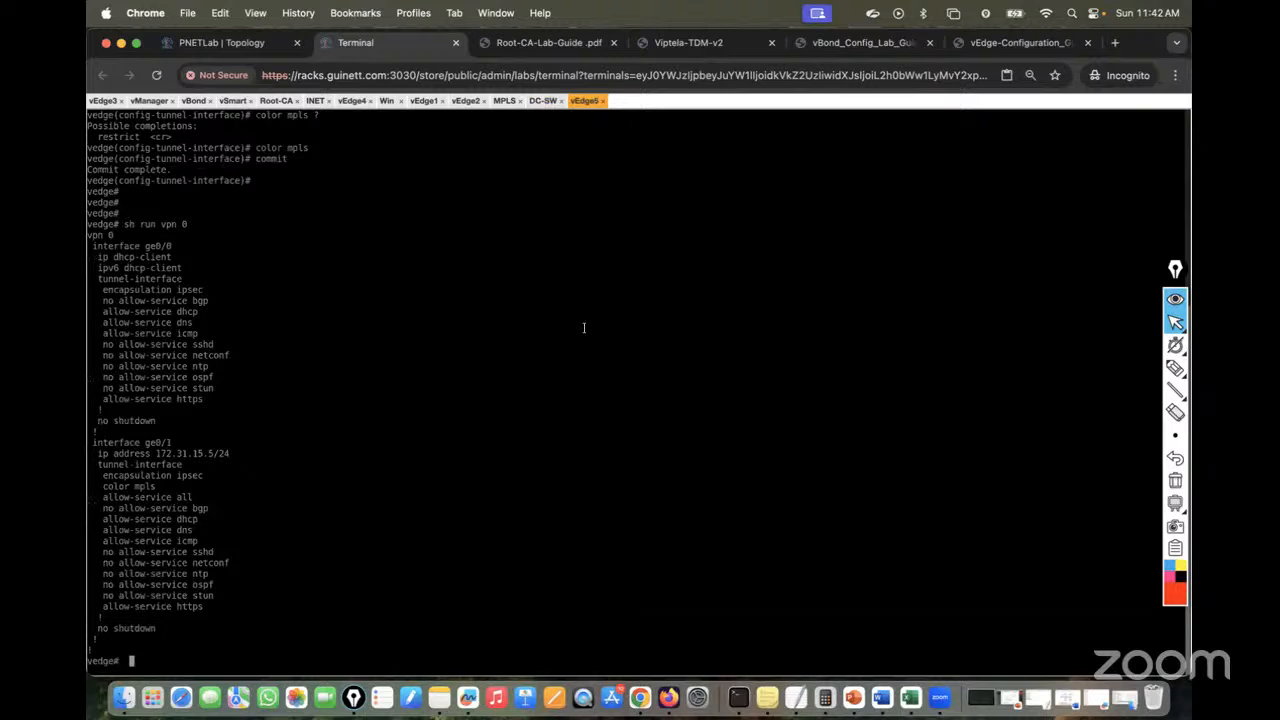
pyautogui.write('conf t')
pyautogui.press('Return')
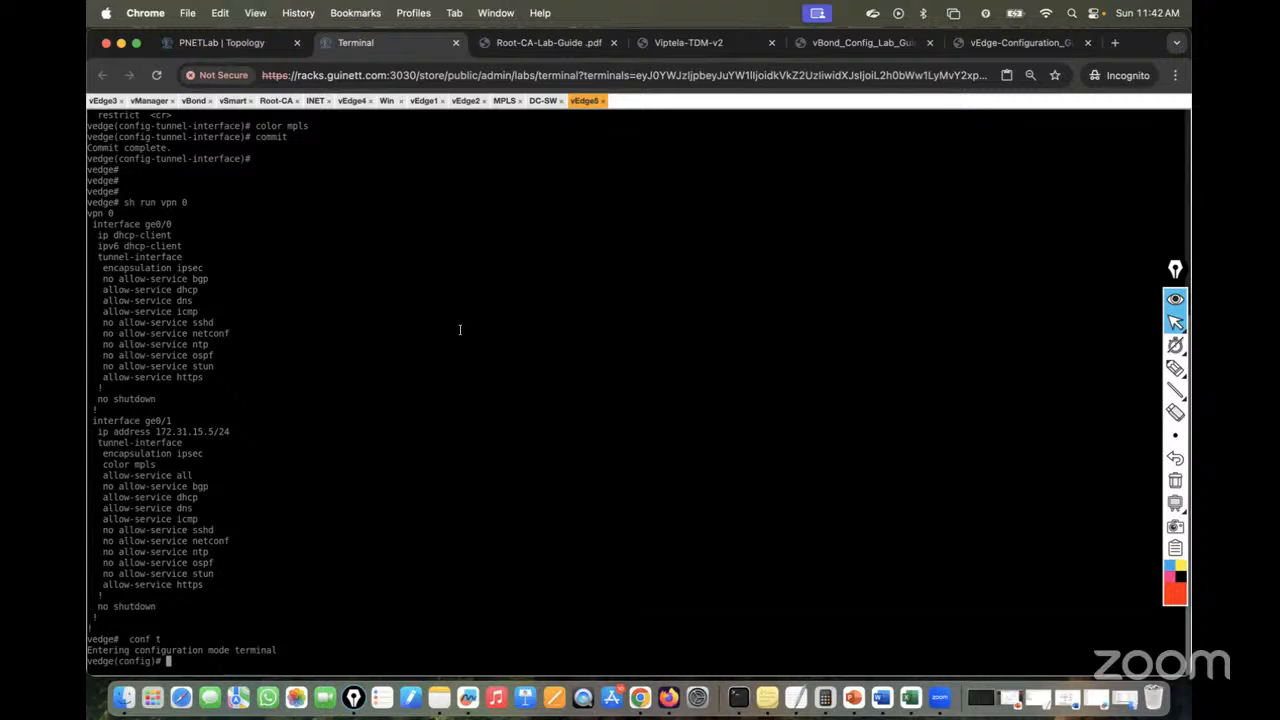
pyautogui.write('router')
pyautogui.press('Return')
pyautogui.press('Return')
pyautogui.press('Return')
pyautogui.press('Return')
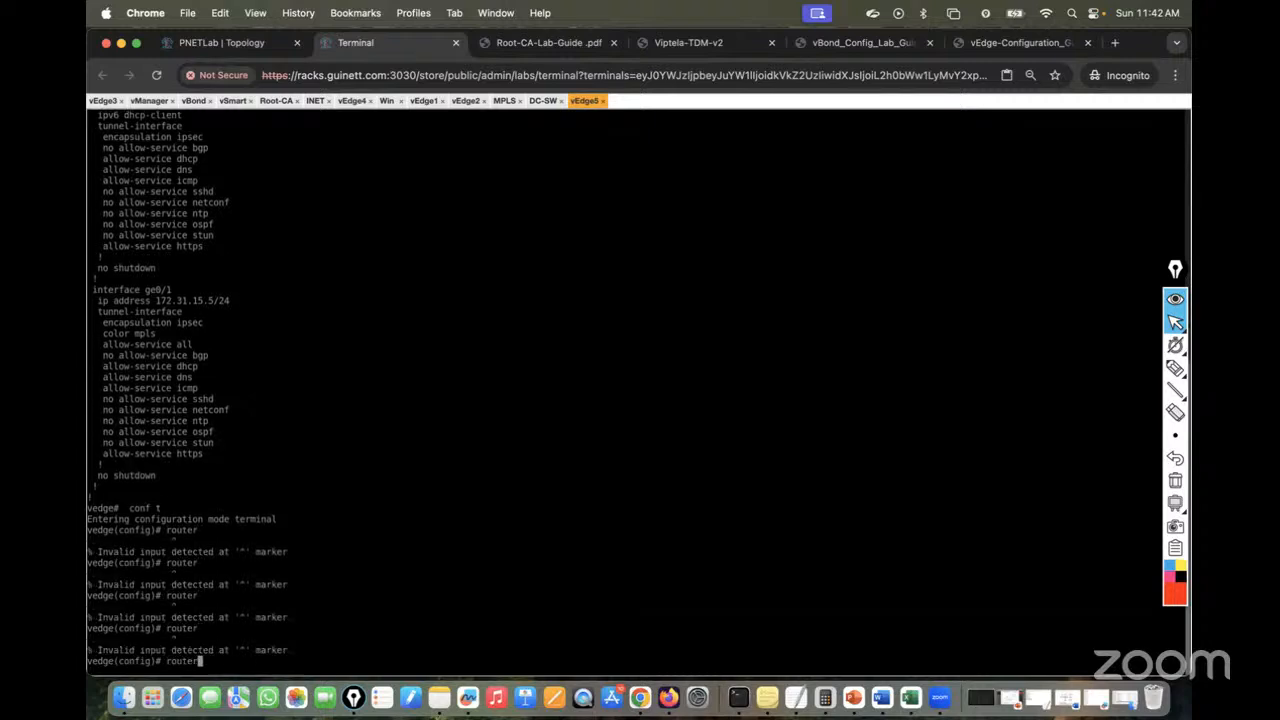
pyautogui.press('BackSpace')
pyautogui.press('BackSpace')
pyautogui.press('BackSpace')
pyautogui.press('BackSpace')
pyautogui.press('BackSpace')
pyautogui.press('BackSpace')
pyautogui.click(224, 44)
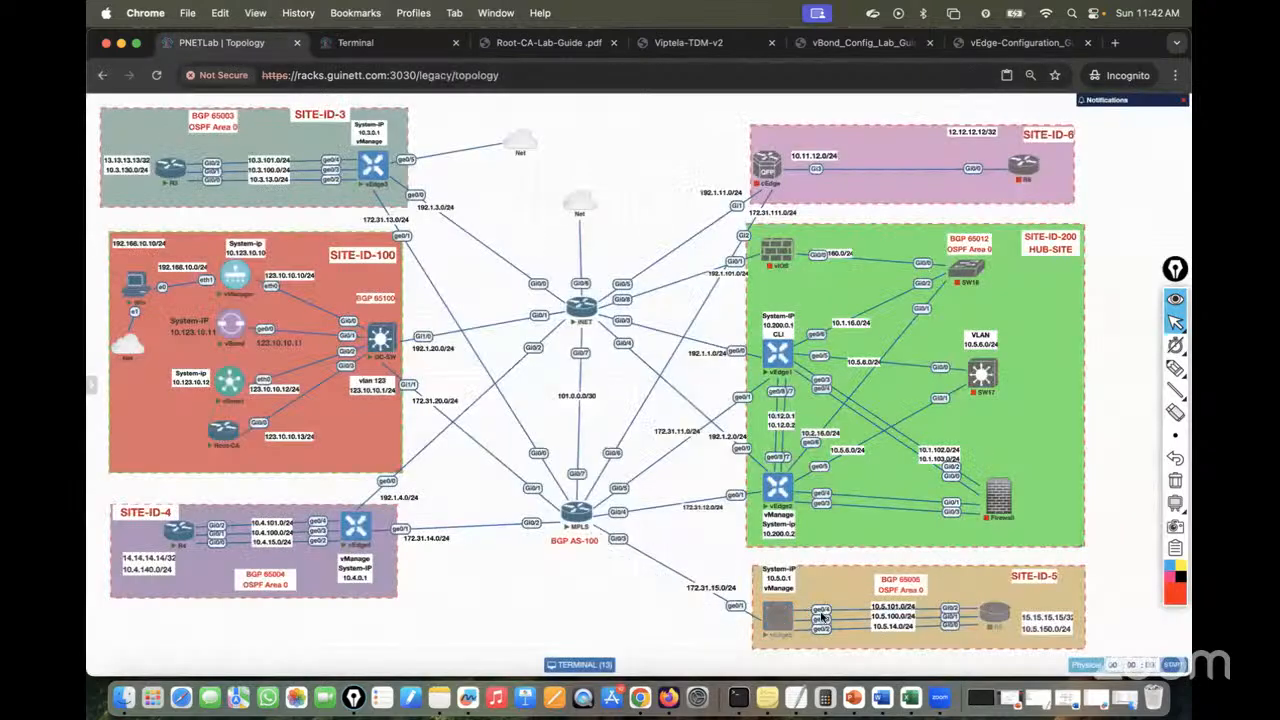
pyautogui.click(390, 44)
pyautogui.write('vpn 0')
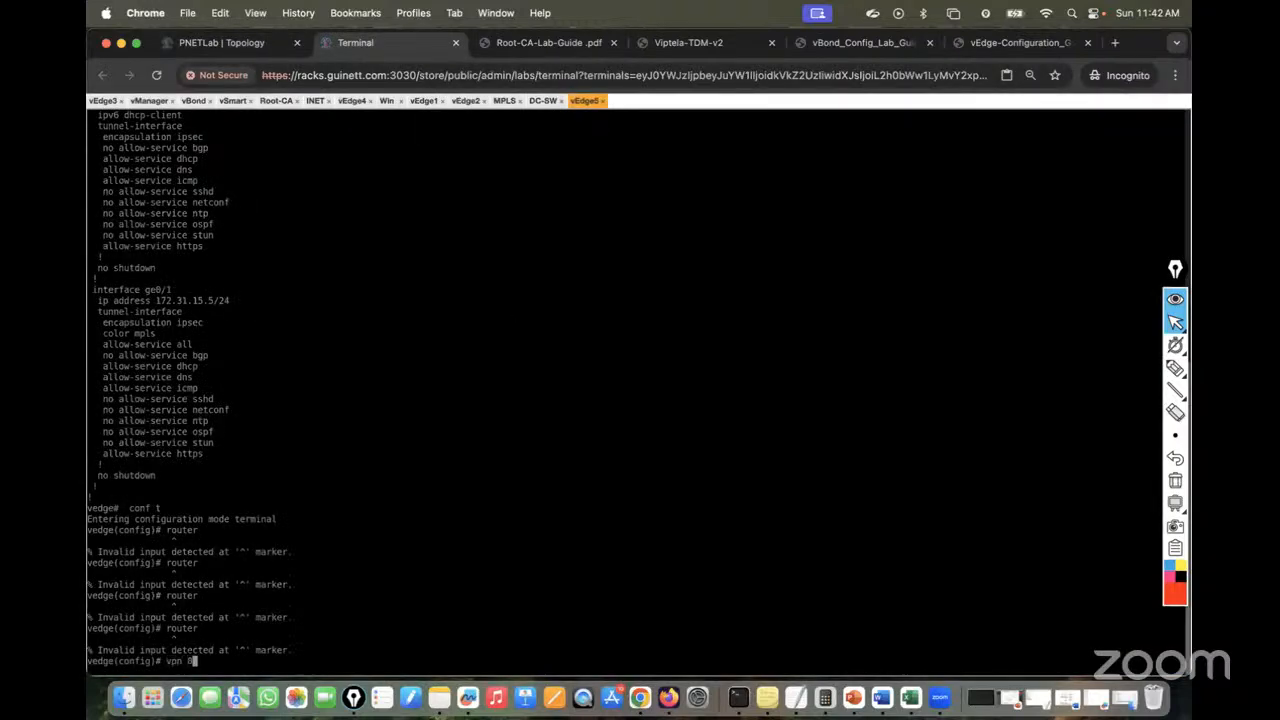
pyautogui.press('Return')
# Configure router bgp 65005 with neighbor 172.31.15.1 remote-as 100
pyautogui.write('router bgp')
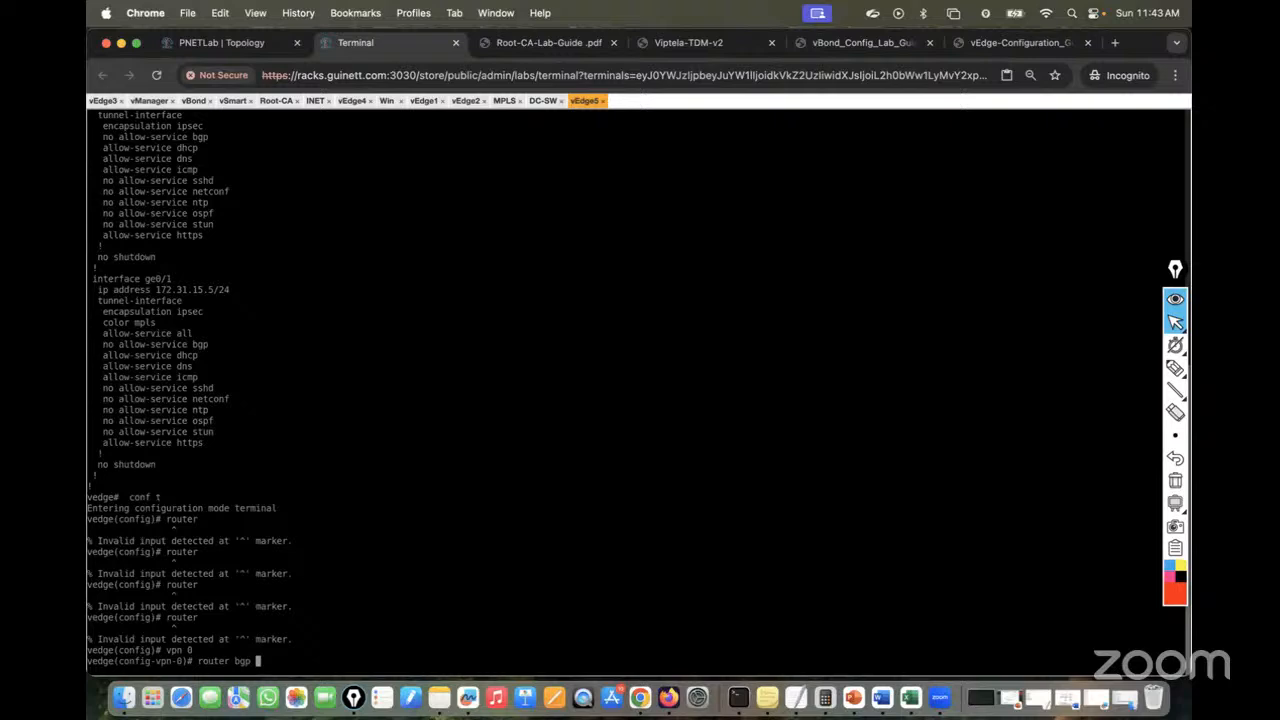
pyautogui.click(220, 44)
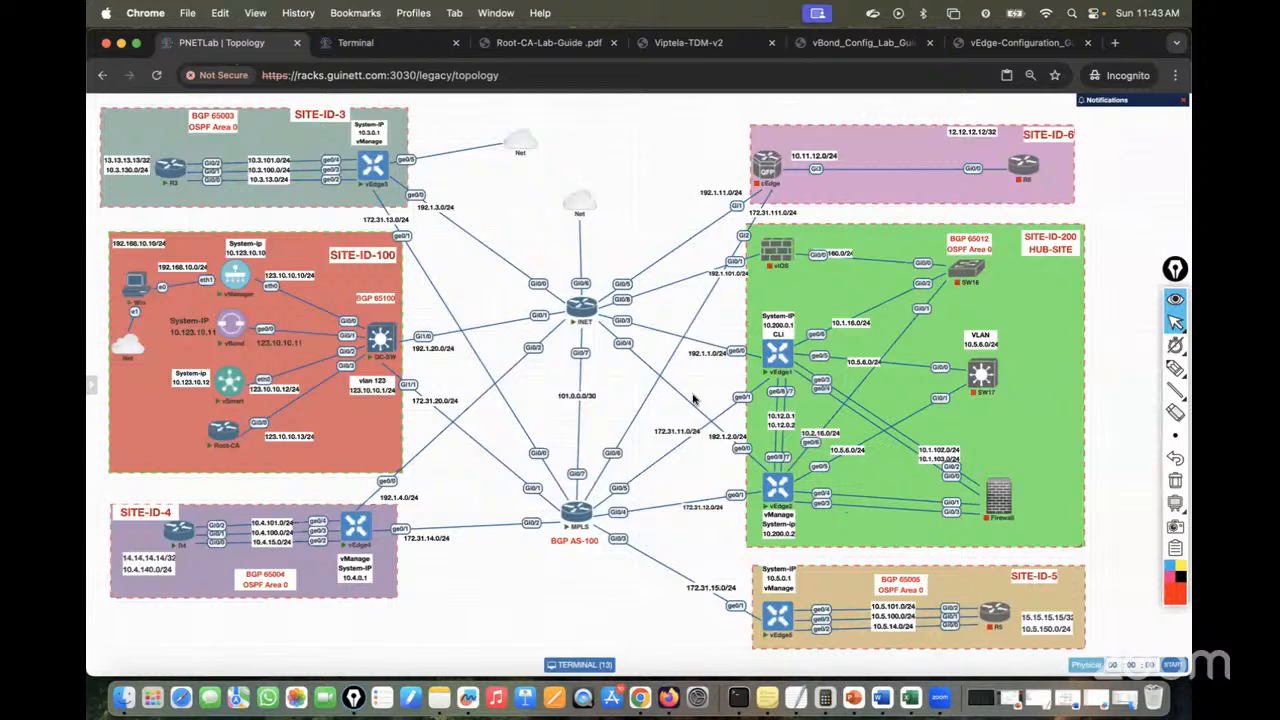
pyautogui.click(355, 42)
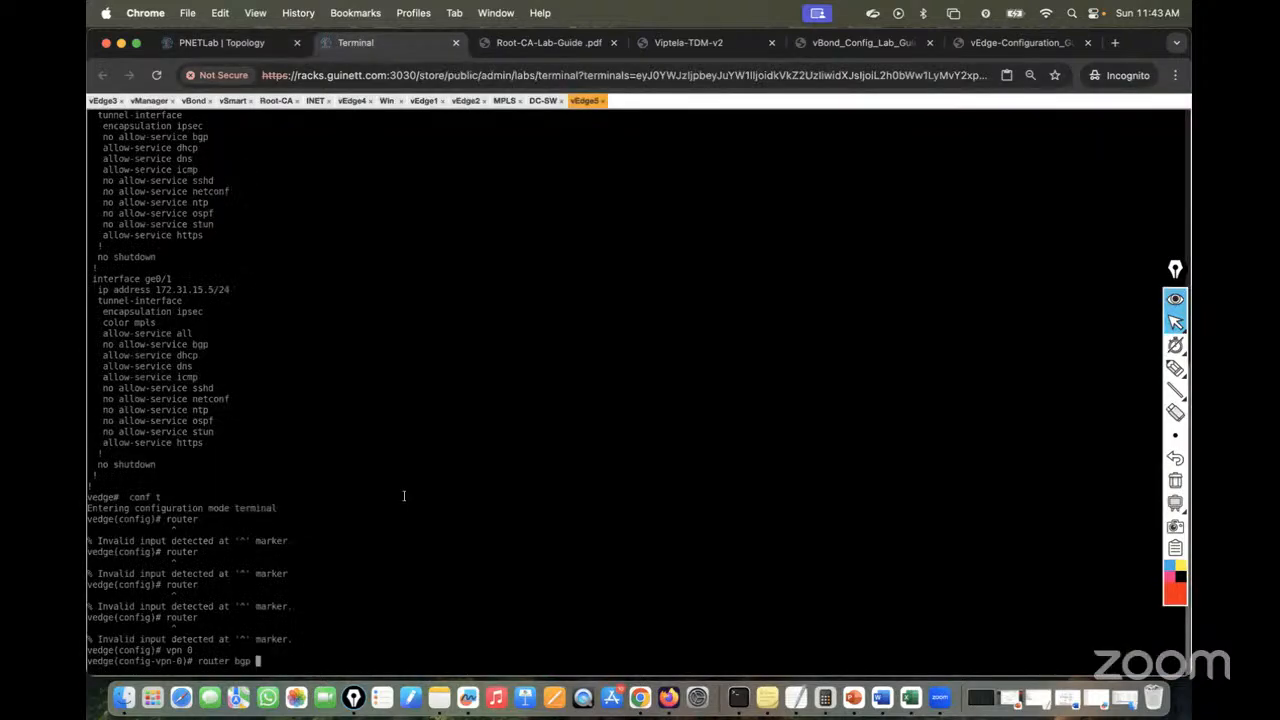
pyautogui.write('65005')
pyautogui.press('Return')
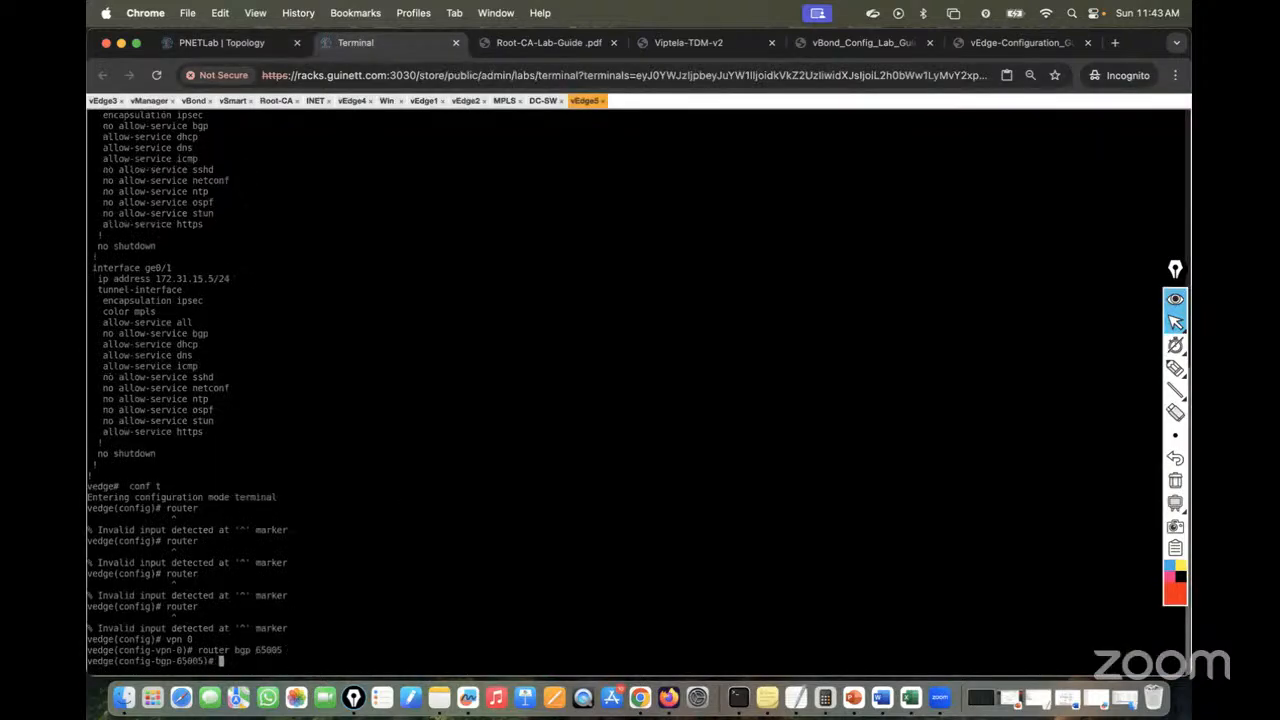
pyautogui.write('neighbor 172.31.15.1 remo')
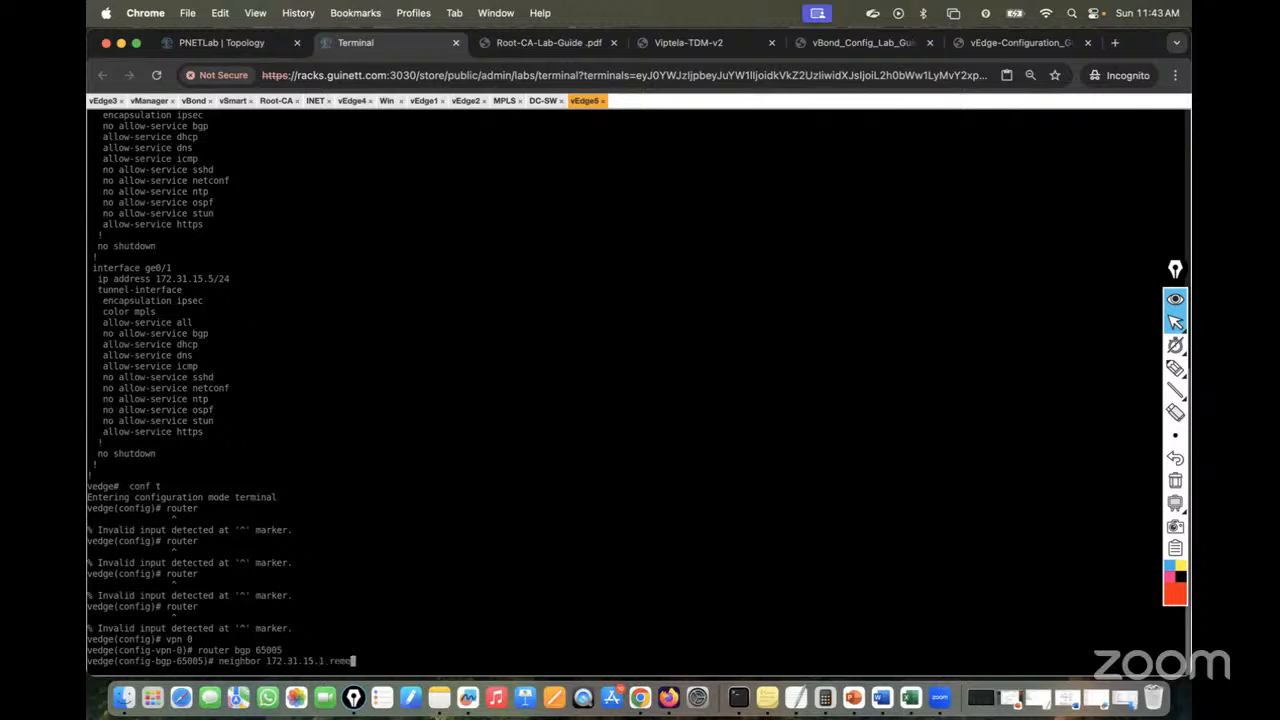
pyautogui.write('te-as 100')
pyautogui.press('Return')
# Commit the BGP configuration, which aborts for a missing system-ip or router-id
pyautogui.write('commit')
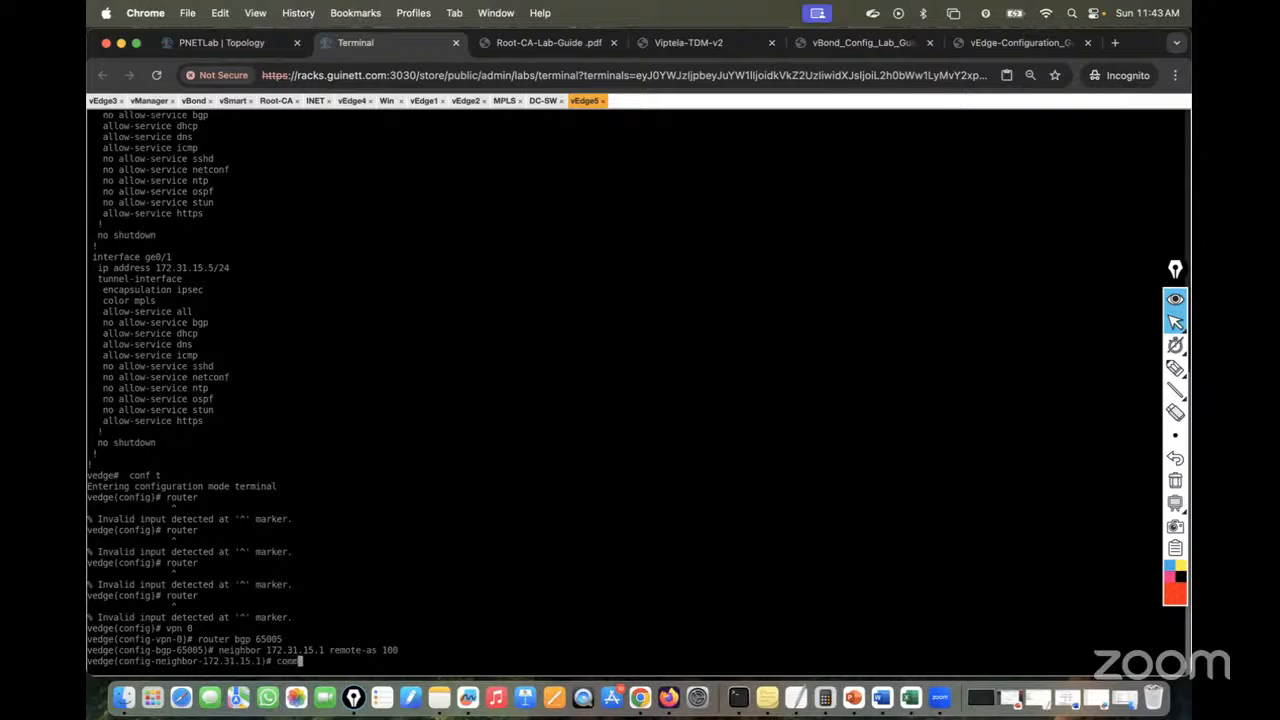
pyautogui.press('Return')
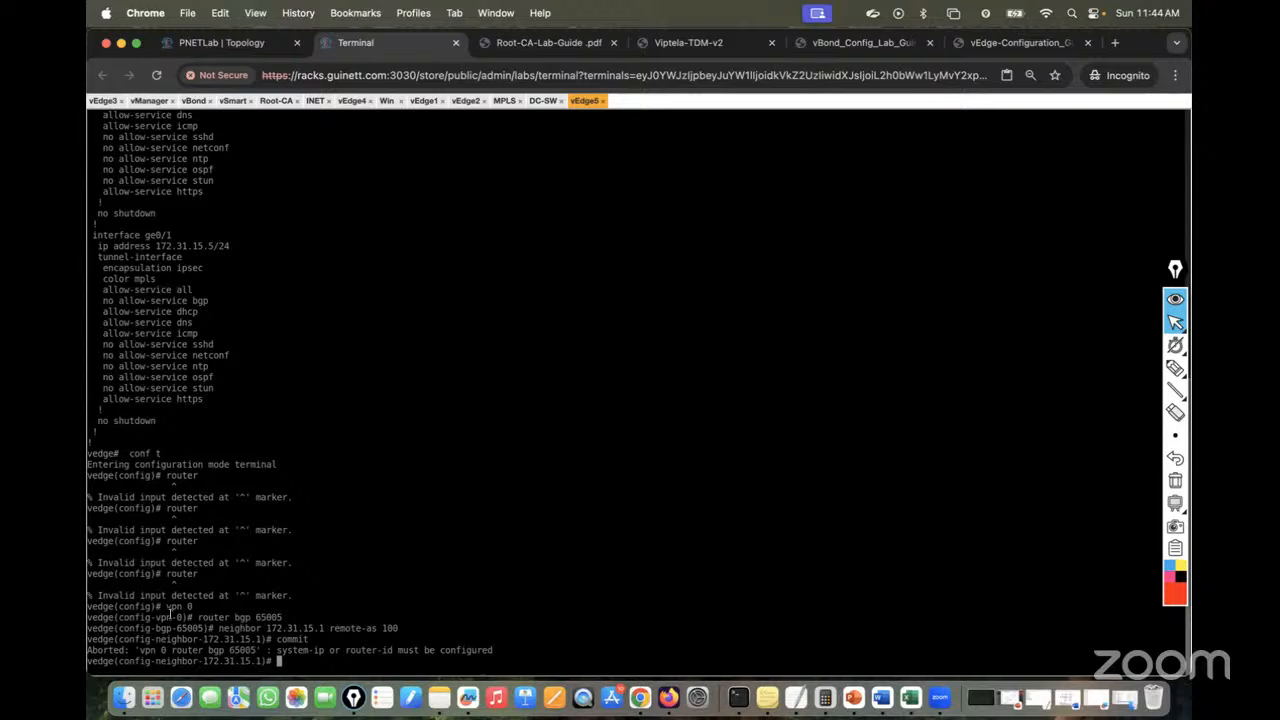
pyautogui.moveTo(153, 650); pyautogui.dragTo(266, 660)
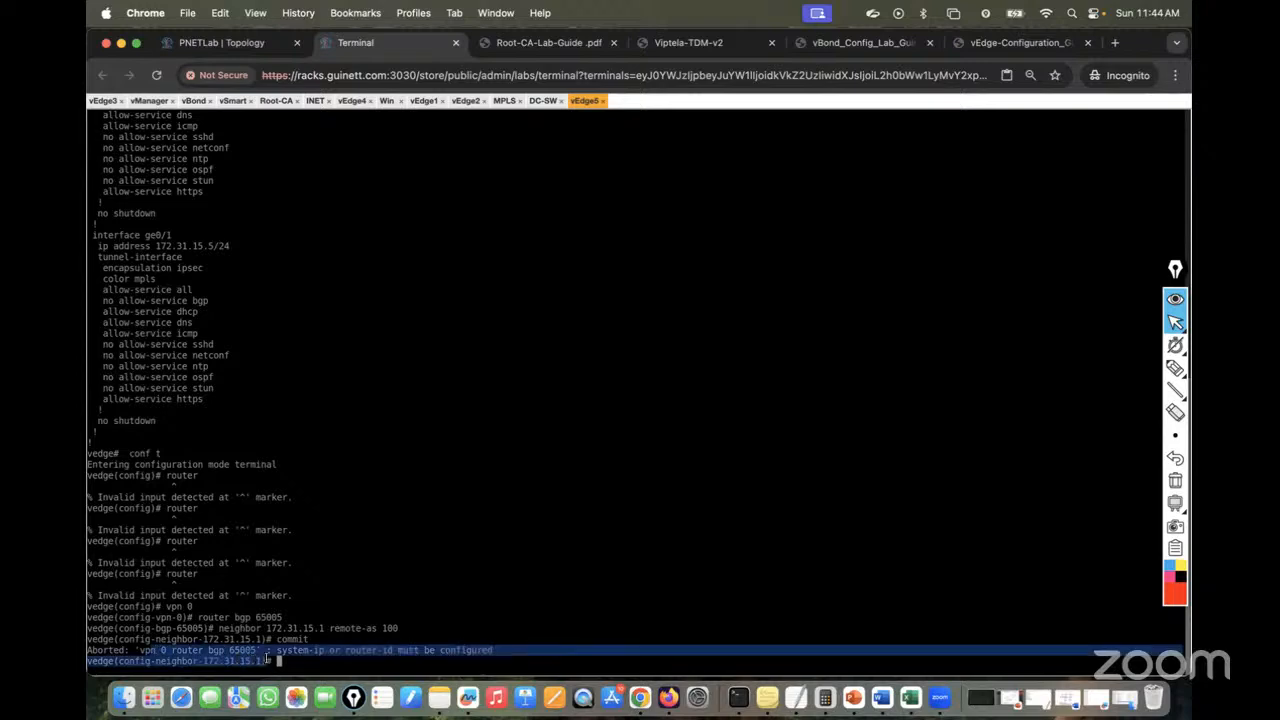
pyautogui.click(301, 658)
pyautogui.moveTo(492, 649); pyautogui.dragTo(248, 632)
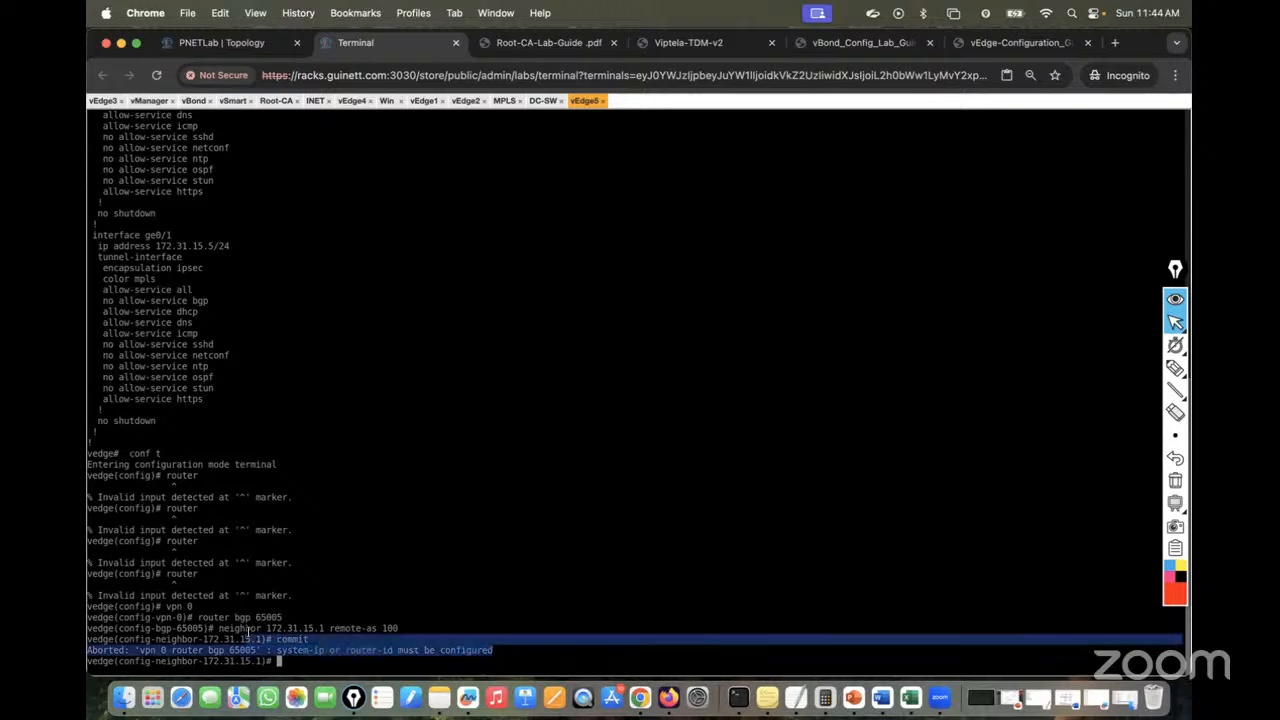
pyautogui.click(338, 627)
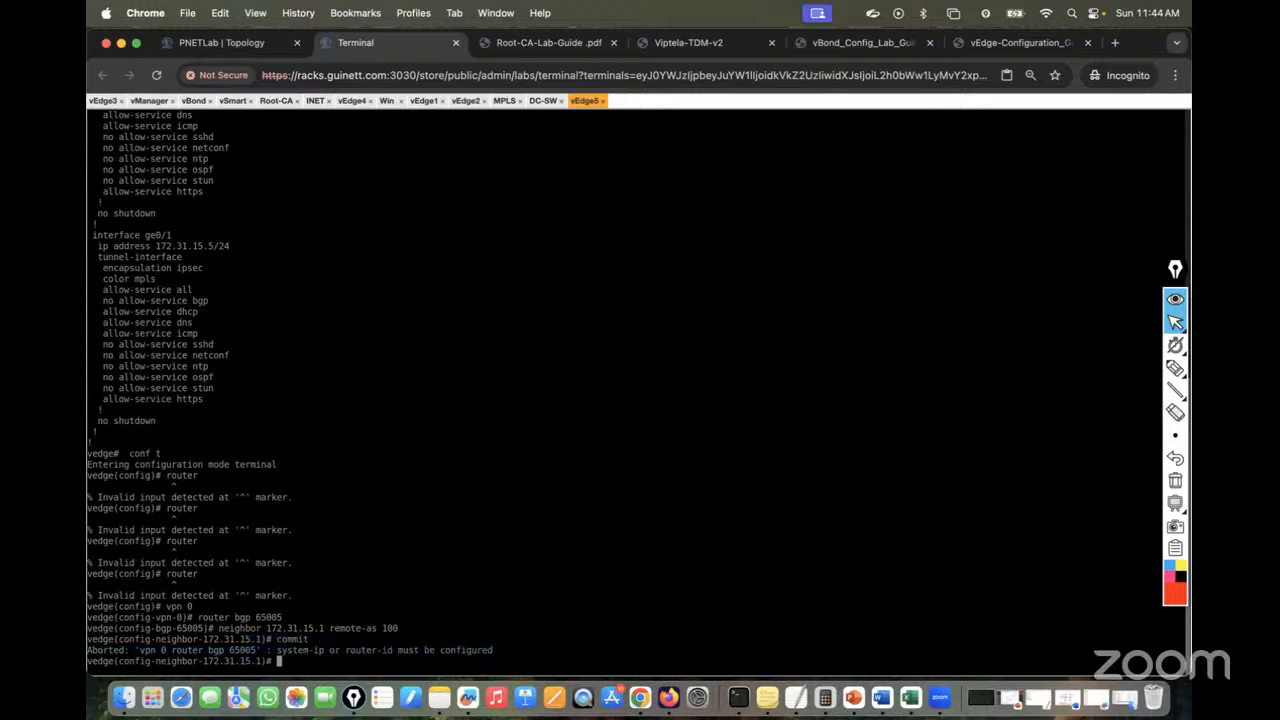
# Leave configuration mode, declining to commit the changes
pyautogui.hotkey('ctrl', 'z')
pyautogui.write('no')
pyautogui.press('Return')
pyautogui.press('Return')
pyautogui.press('Return')
pyautogui.press('Return')
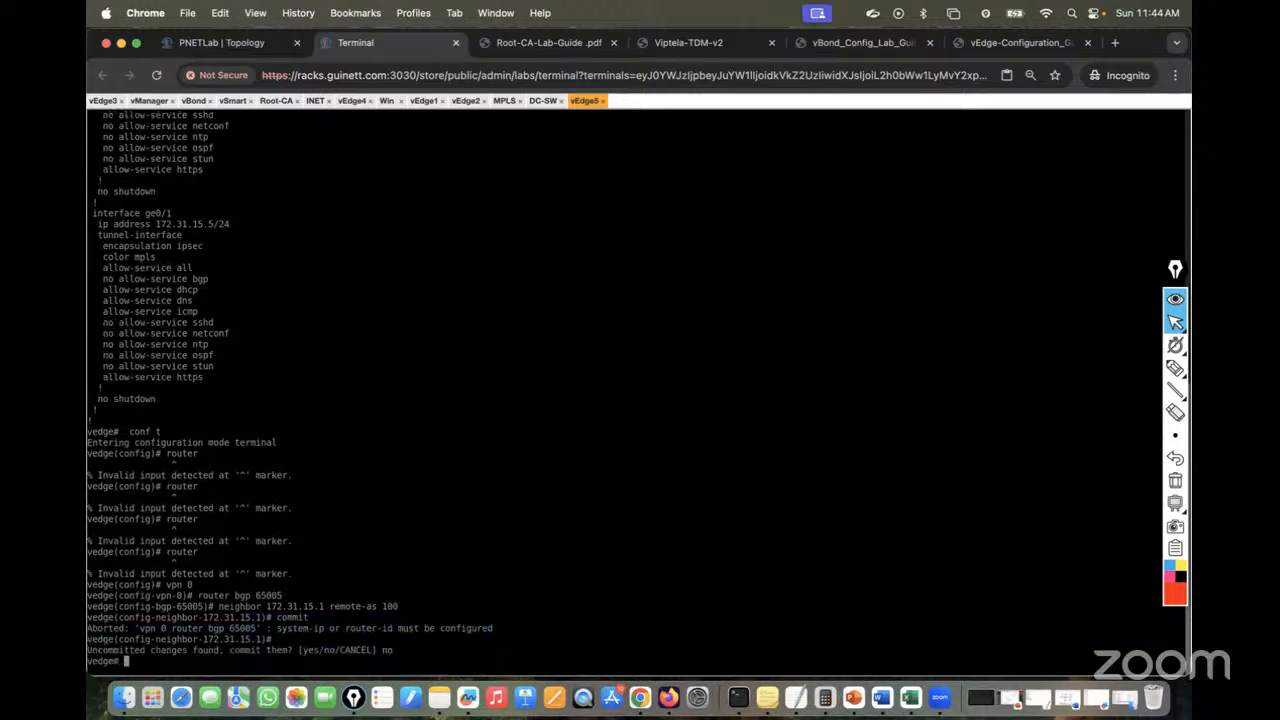
# Display vEdge5's system running configuration with sh run sys
pyautogui.write('sh run sys')
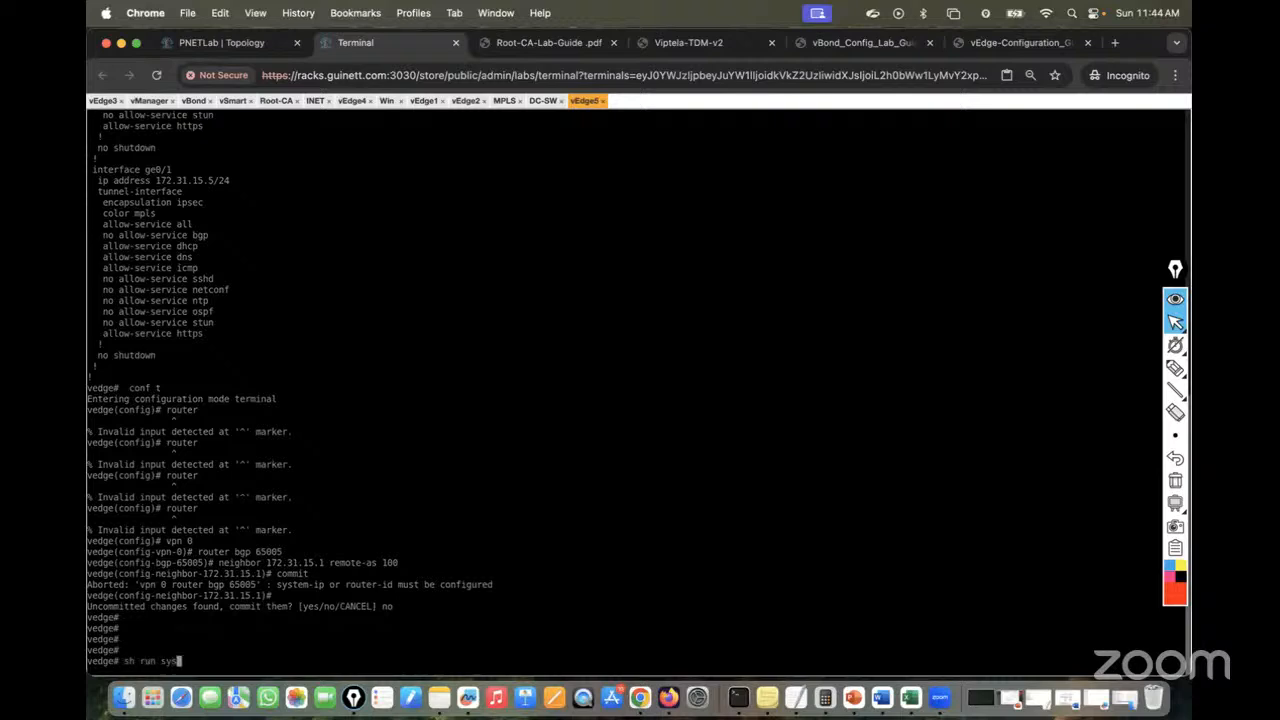
pyautogui.press('Return')
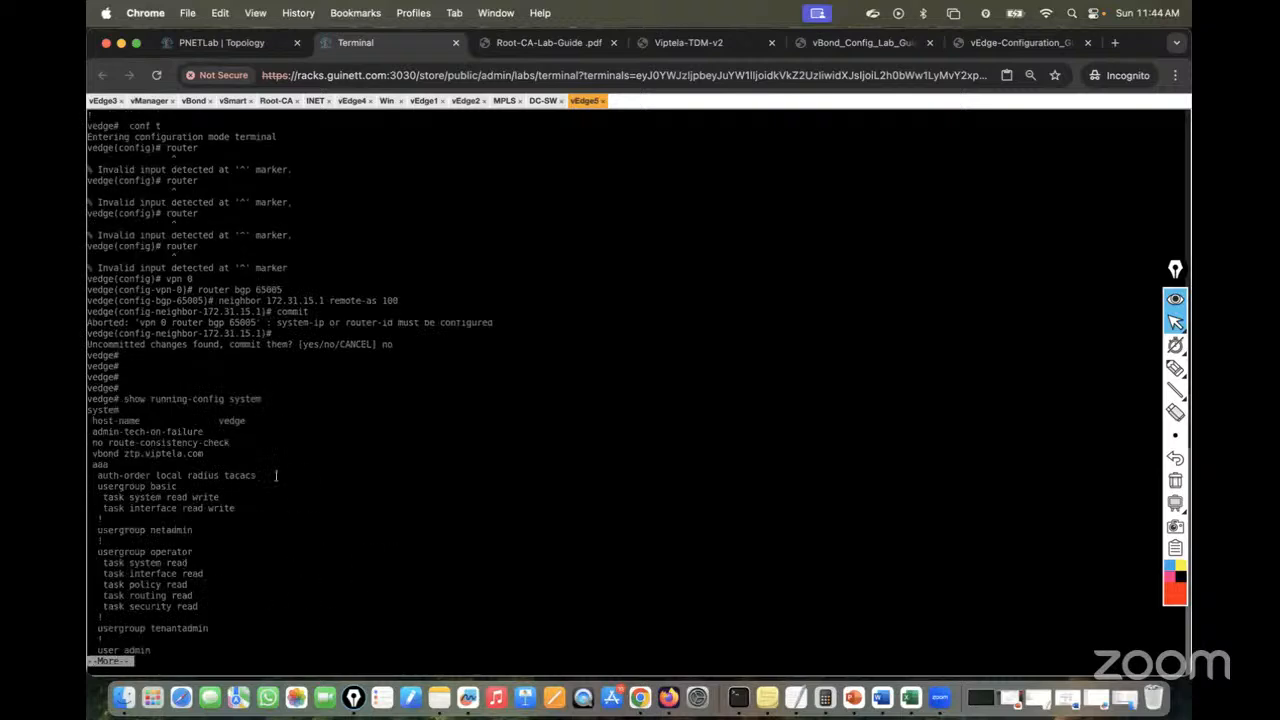
pyautogui.press('space')
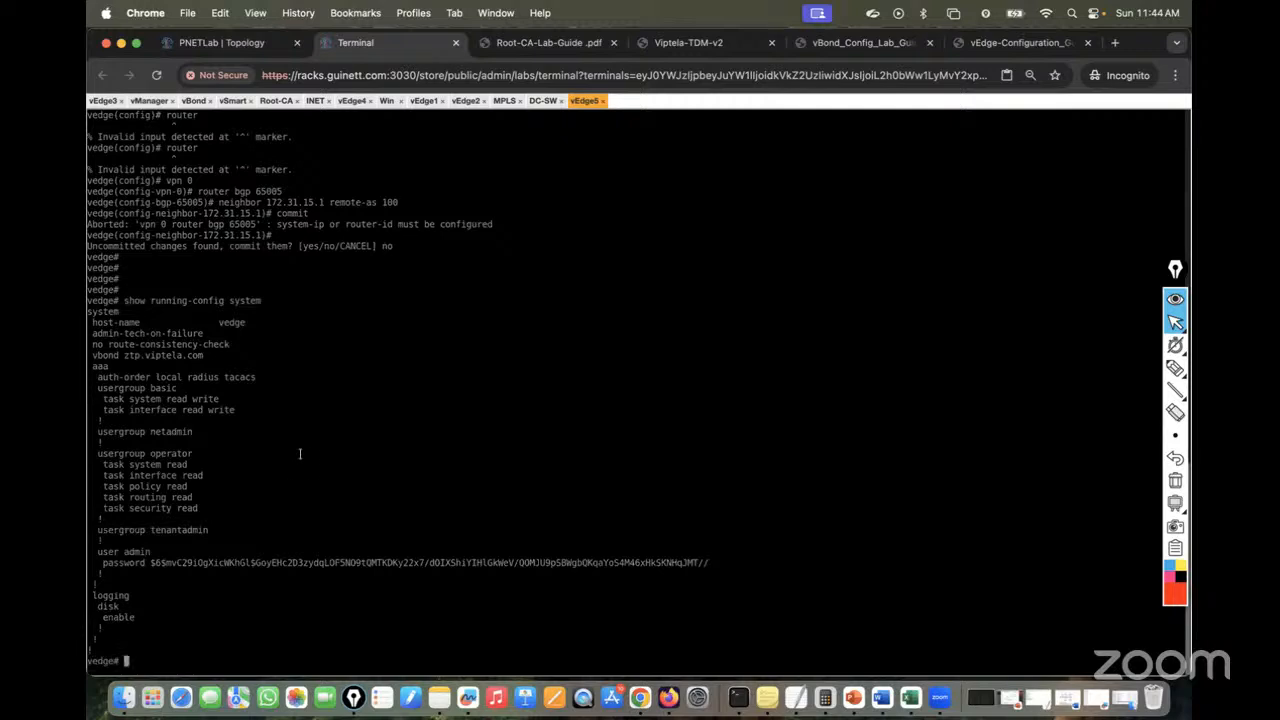
# Set system-ip 10.5.0.1 in the system section and exit it
pyautogui.write('conf t')
pyautogui.press('Return')
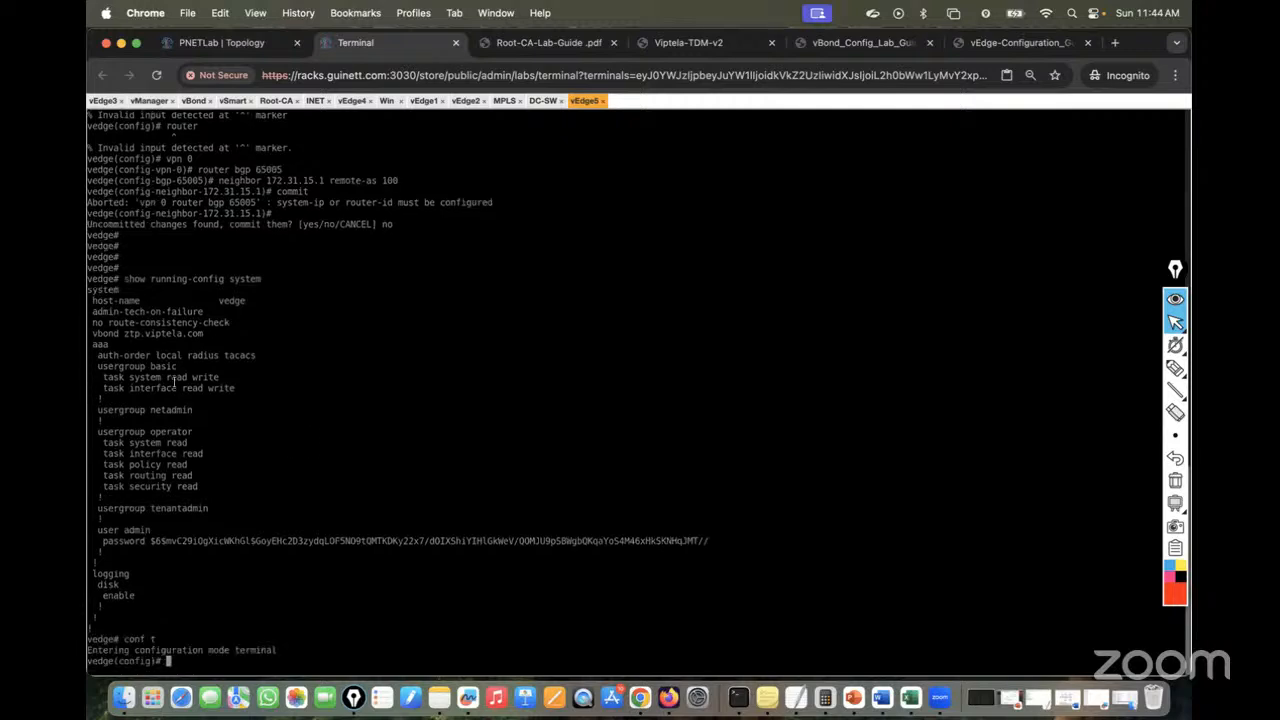
pyautogui.moveTo(89, 289); pyautogui.dragTo(134, 290)
pyautogui.rightClick(252, 410)
pyautogui.press('Return')
pyautogui.write('sys')
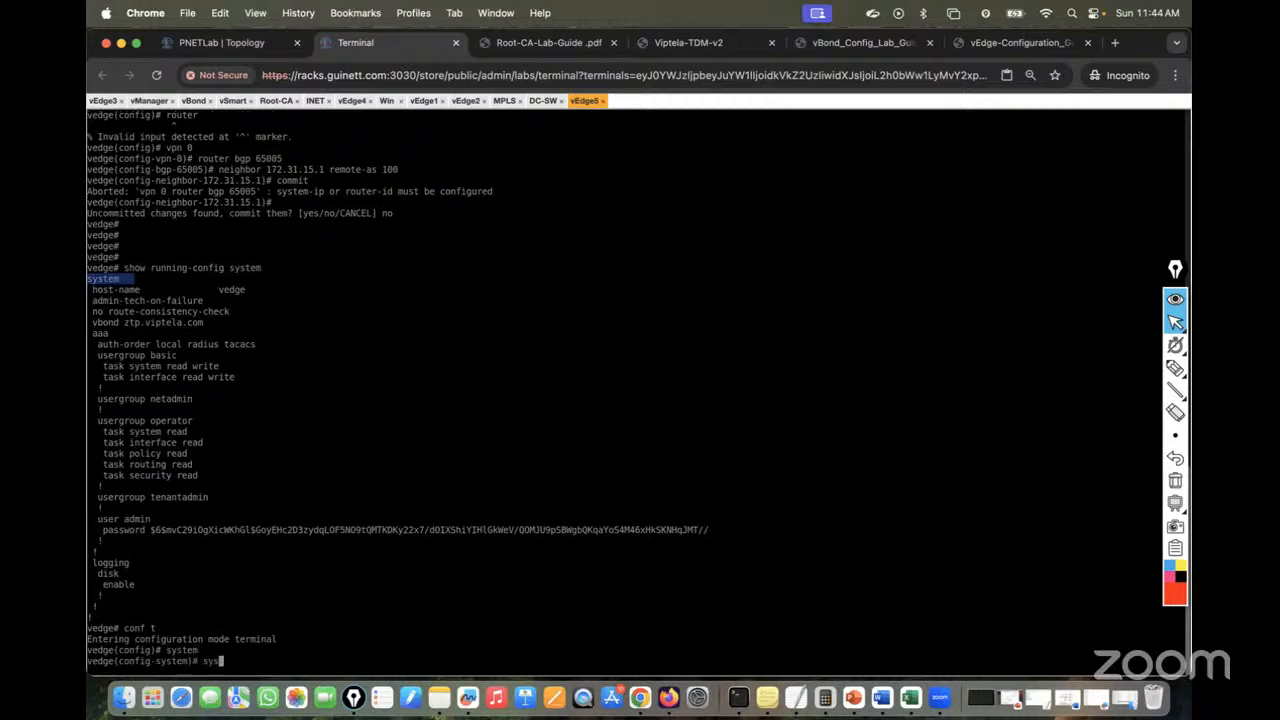
pyautogui.write('tem-ip 1')
pyautogui.click(212, 42)
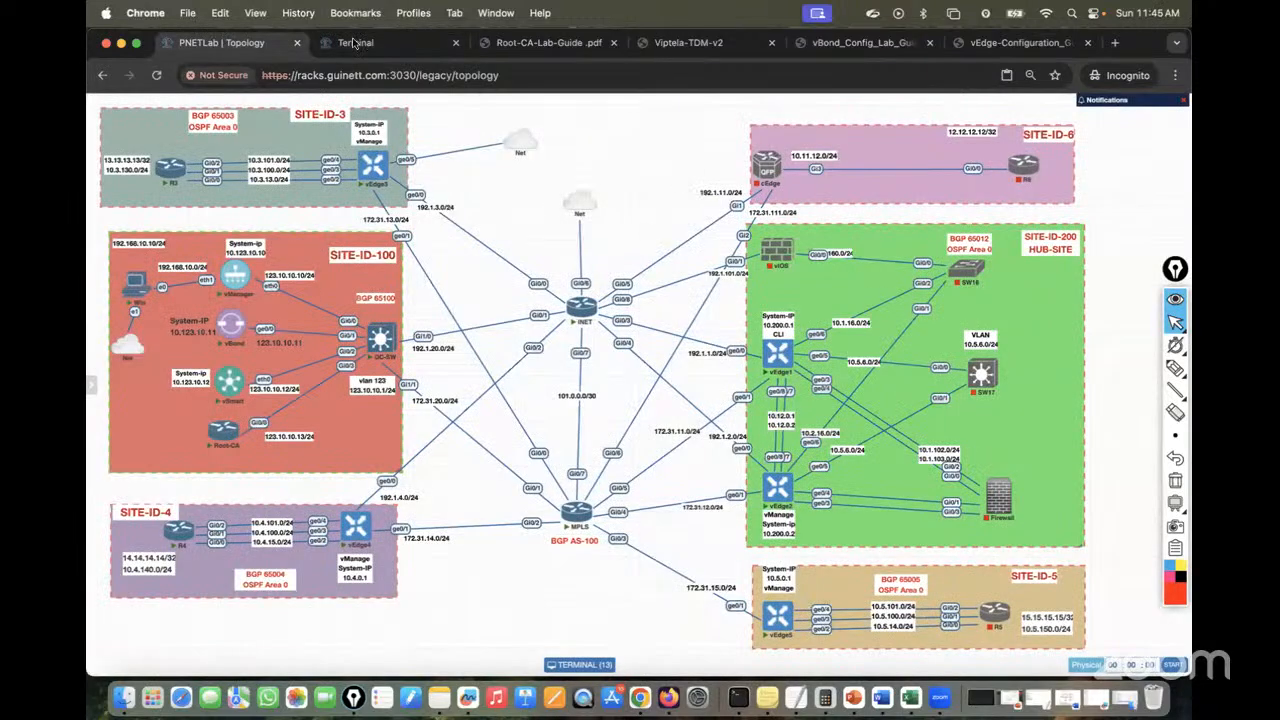
pyautogui.click(378, 42)
pyautogui.write('0.5.0.1')
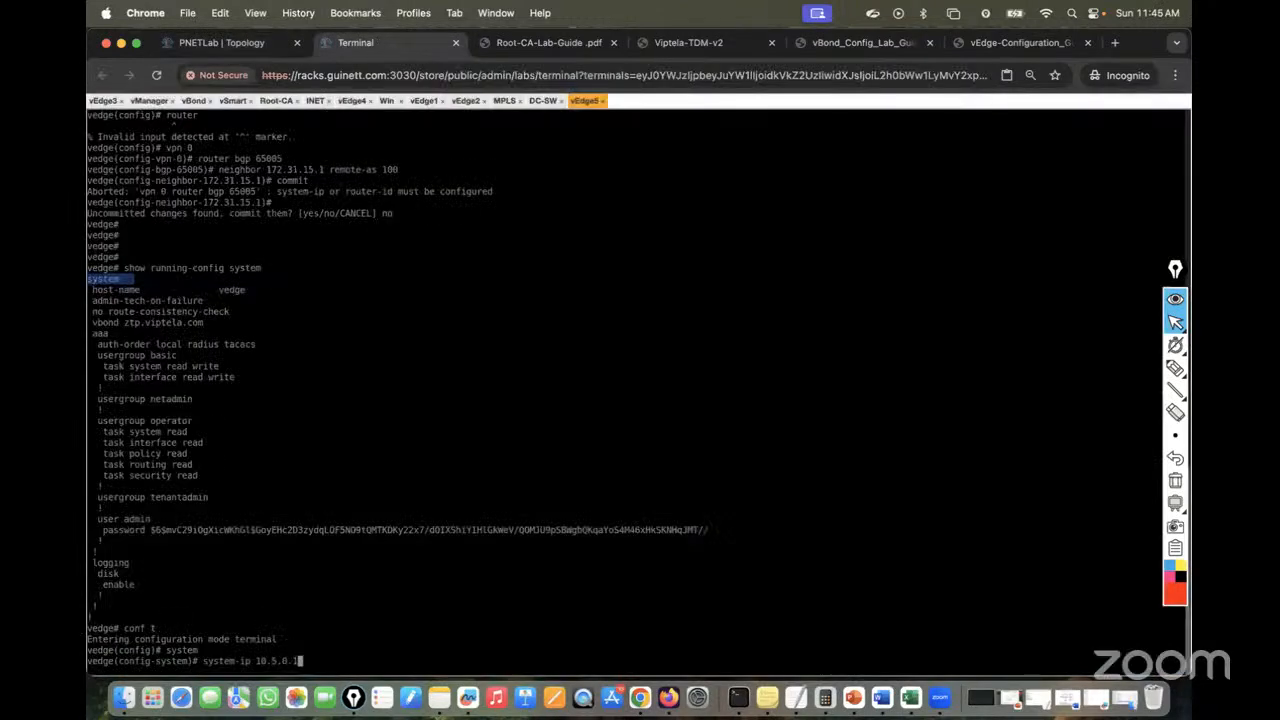
pyautogui.press('Return')
pyautogui.write('exit')
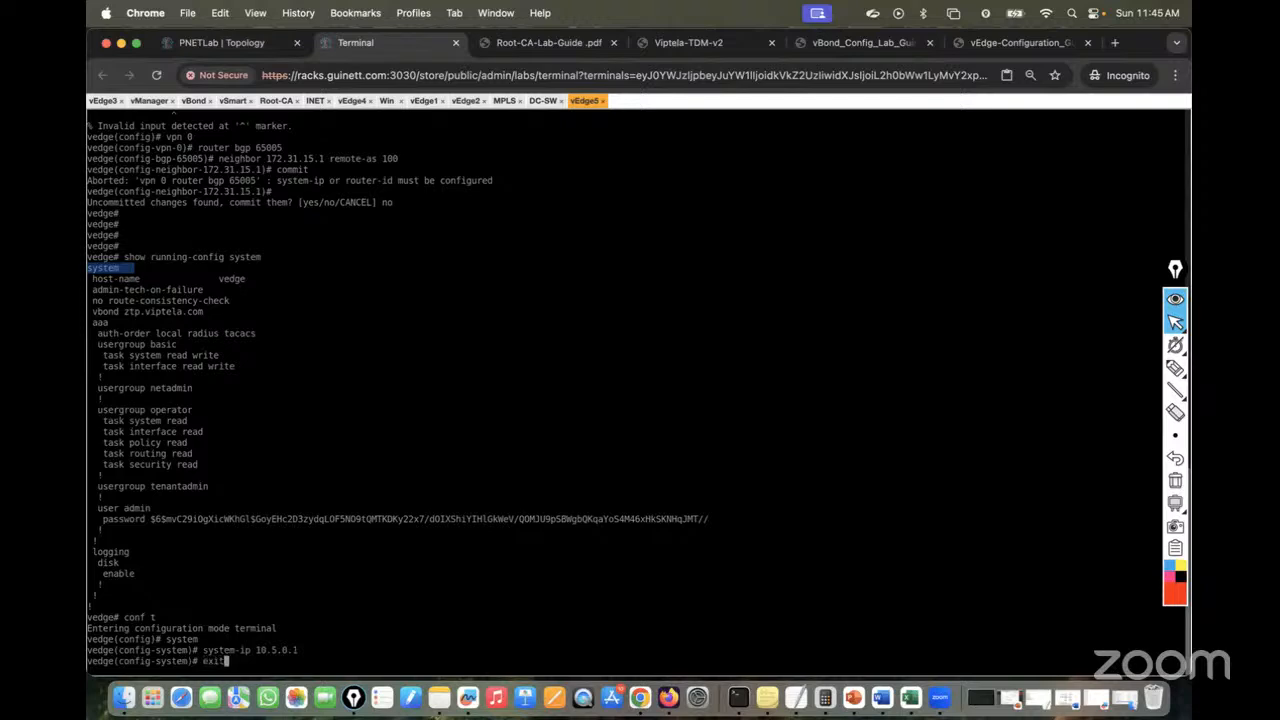
pyautogui.press('Return')
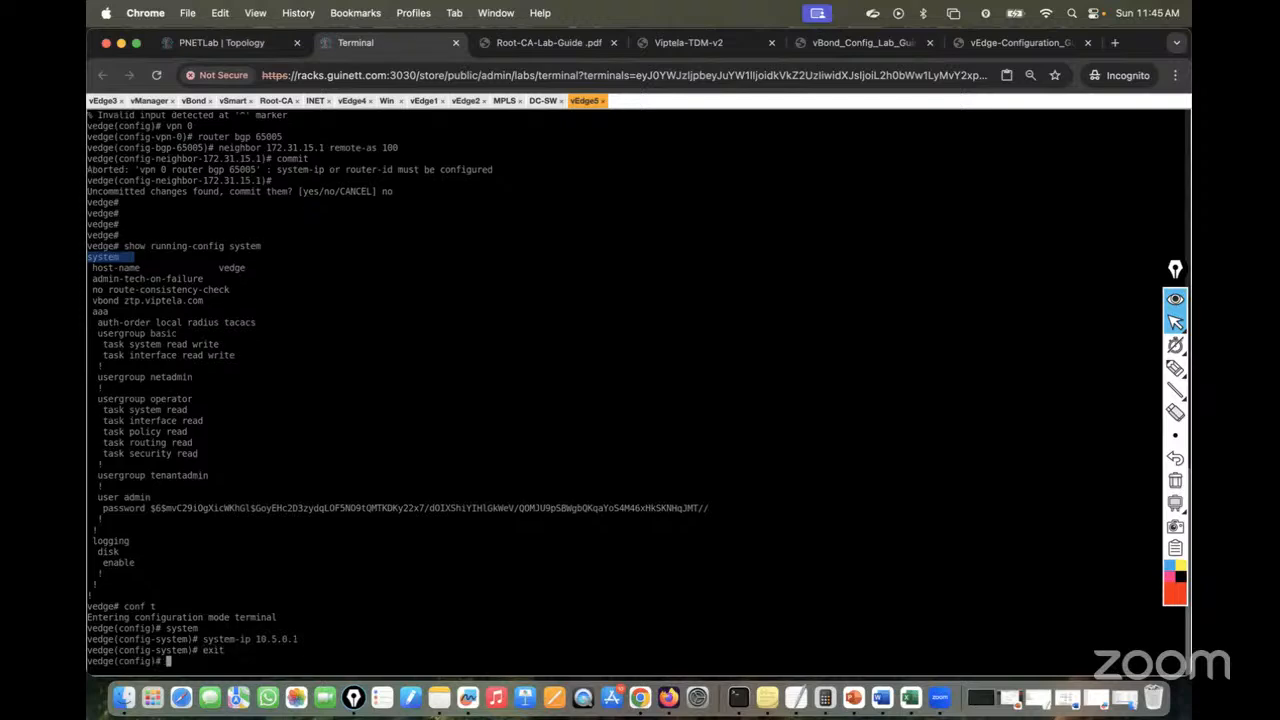
# Enter vpn 0 and begin typing router bgp 65
pyautogui.write('vpn 0')
pyautogui.press('Return')
pyautogui.write('router ')
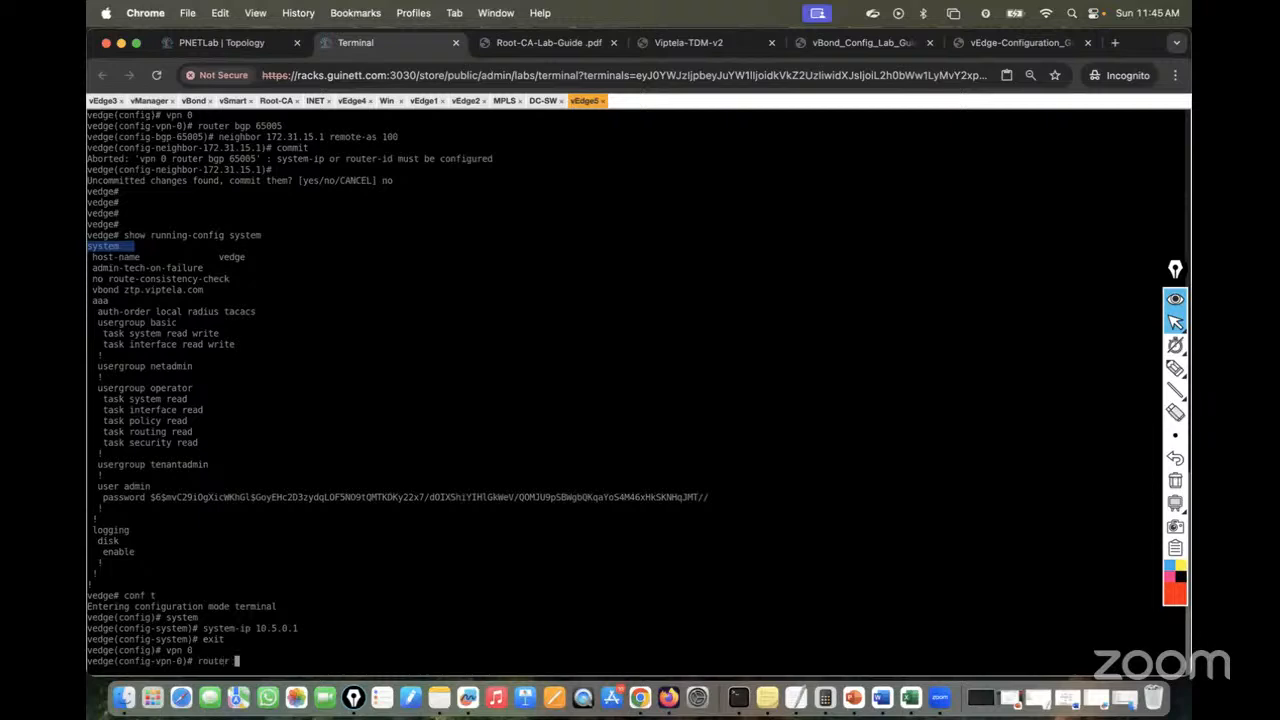
pyautogui.write('bgp 65')
# Configure router bgp 65005 with neighbor 172.31.15.1 remote-as 100 and commit it
pyautogui.click(248, 42)
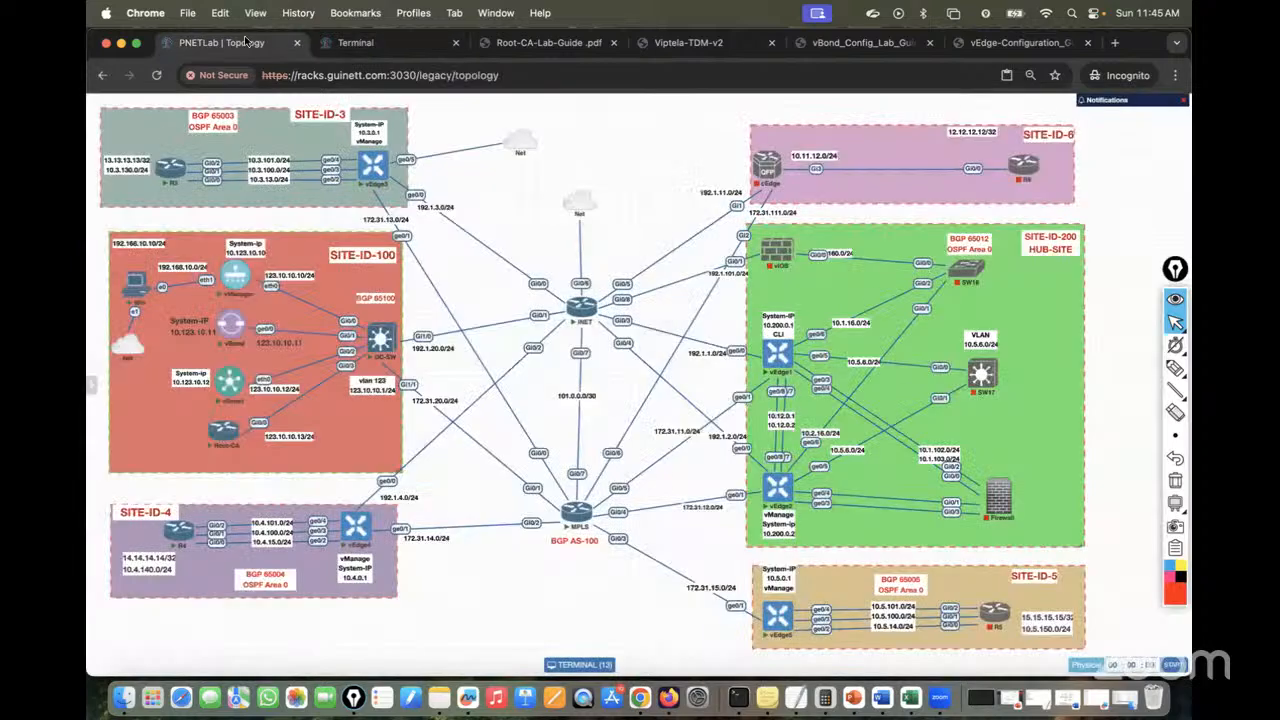
pyautogui.click(355, 42)
pyautogui.write('005')
pyautogui.press('Return')
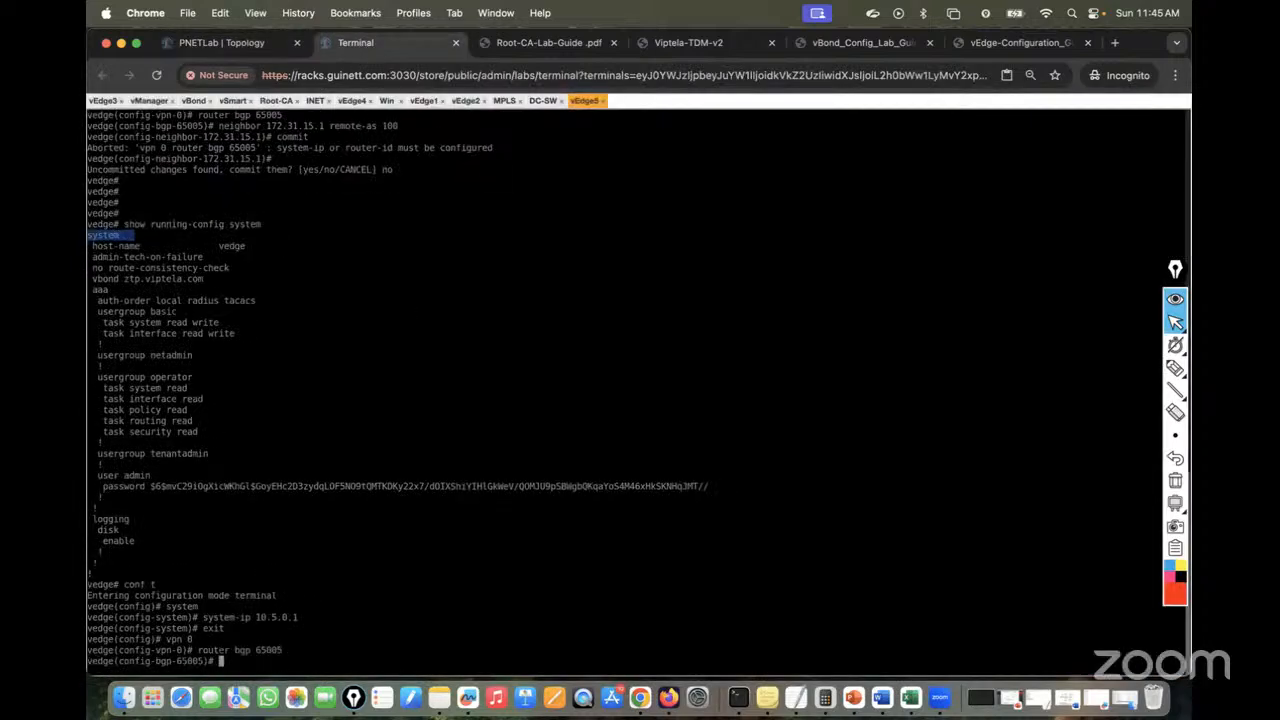
pyautogui.write('neoi')
pyautogui.press('Return')
pyautogui.write('neo')
pyautogui.press('BackSpace')
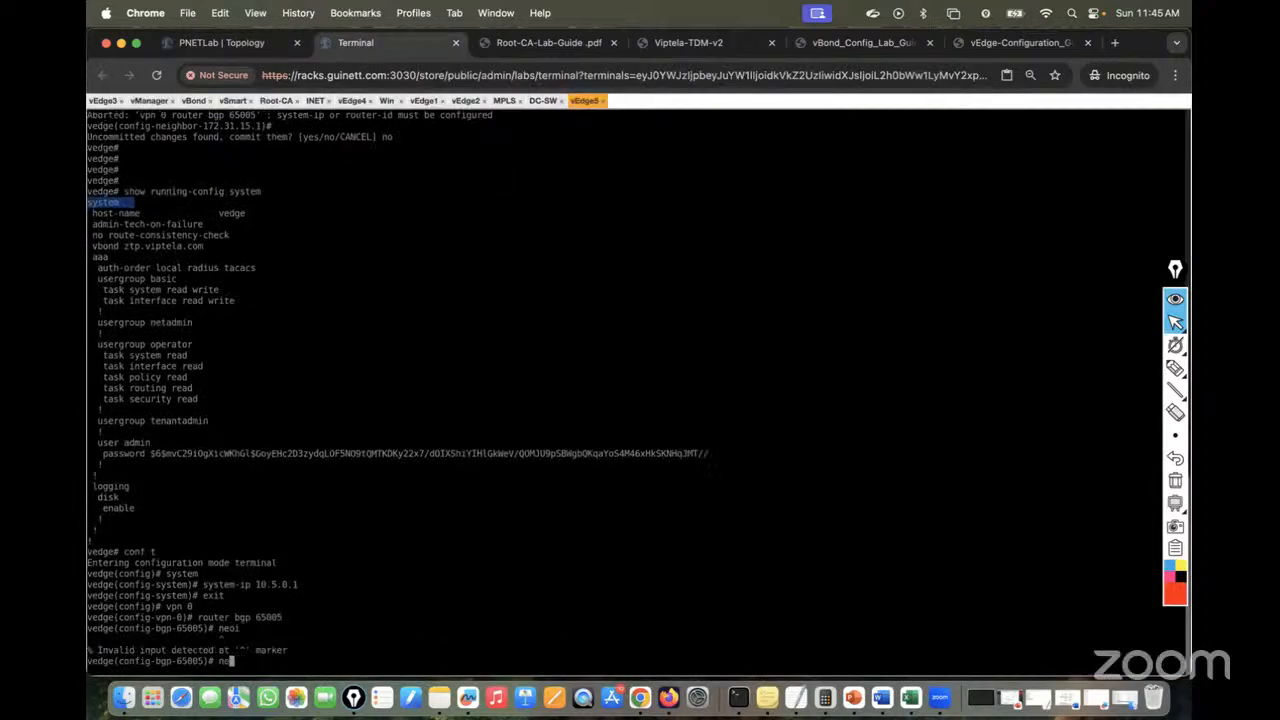
pyautogui.write('ighbor 172.31.15.1 remote-as 100')
pyautogui.press('Return')
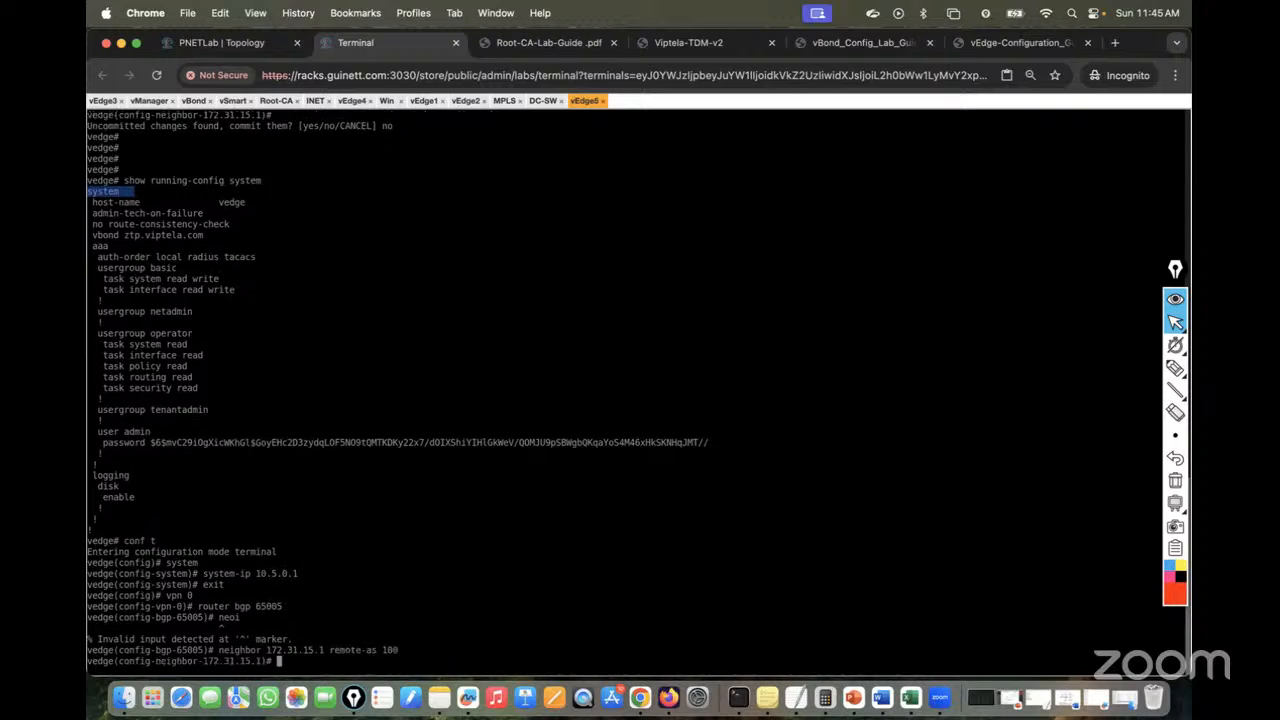
pyautogui.write('commit')
pyautogui.press('Return')
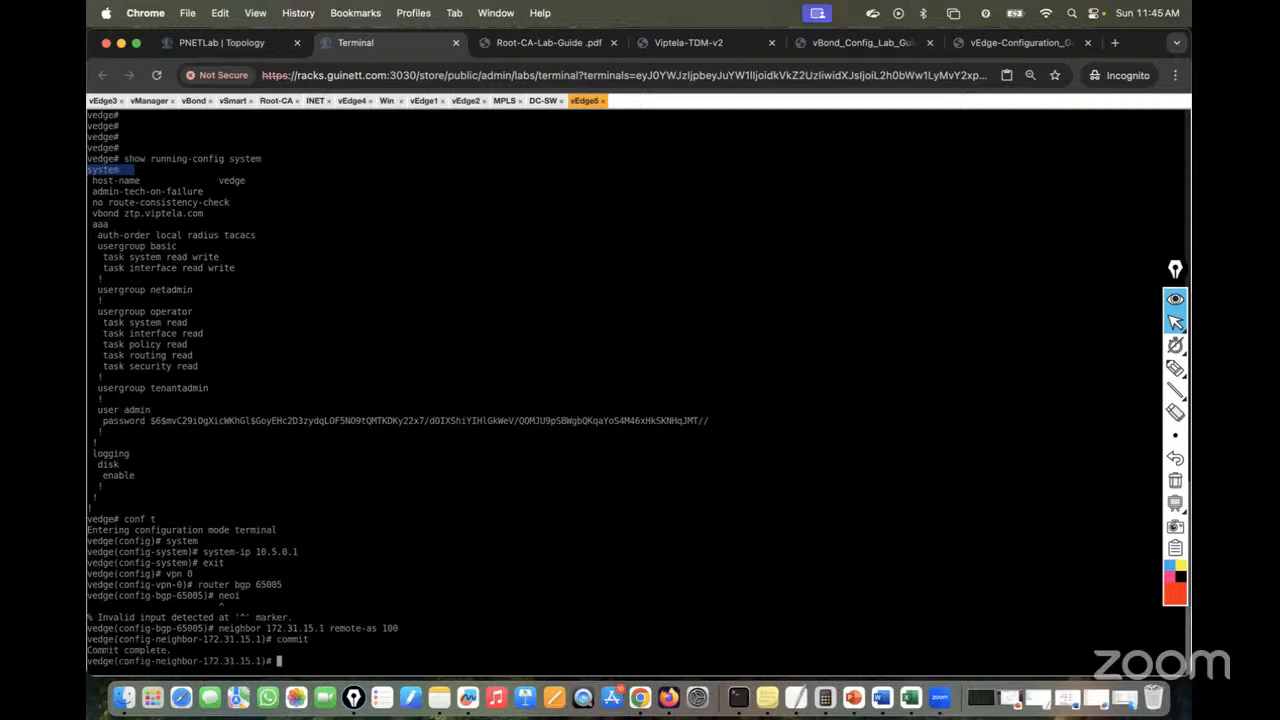
# Return to exec mode and show the BGP summary with 172.31.15.1 established
pyautogui.hotkey('ctrl', 'z')
pyautogui.press('Return')
pyautogui.press('Return')
pyautogui.press('Return')
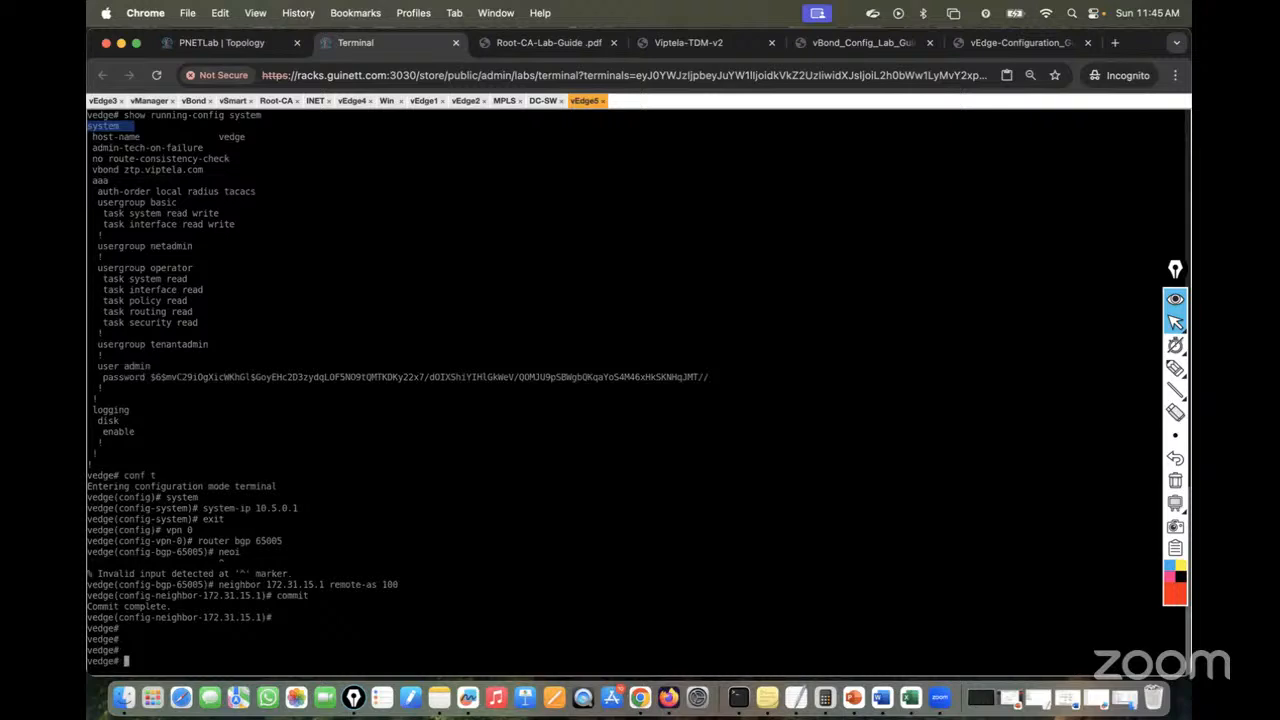
pyautogui.write('sh bgp sum')
pyautogui.press('Tab')
pyautogui.press('Return')
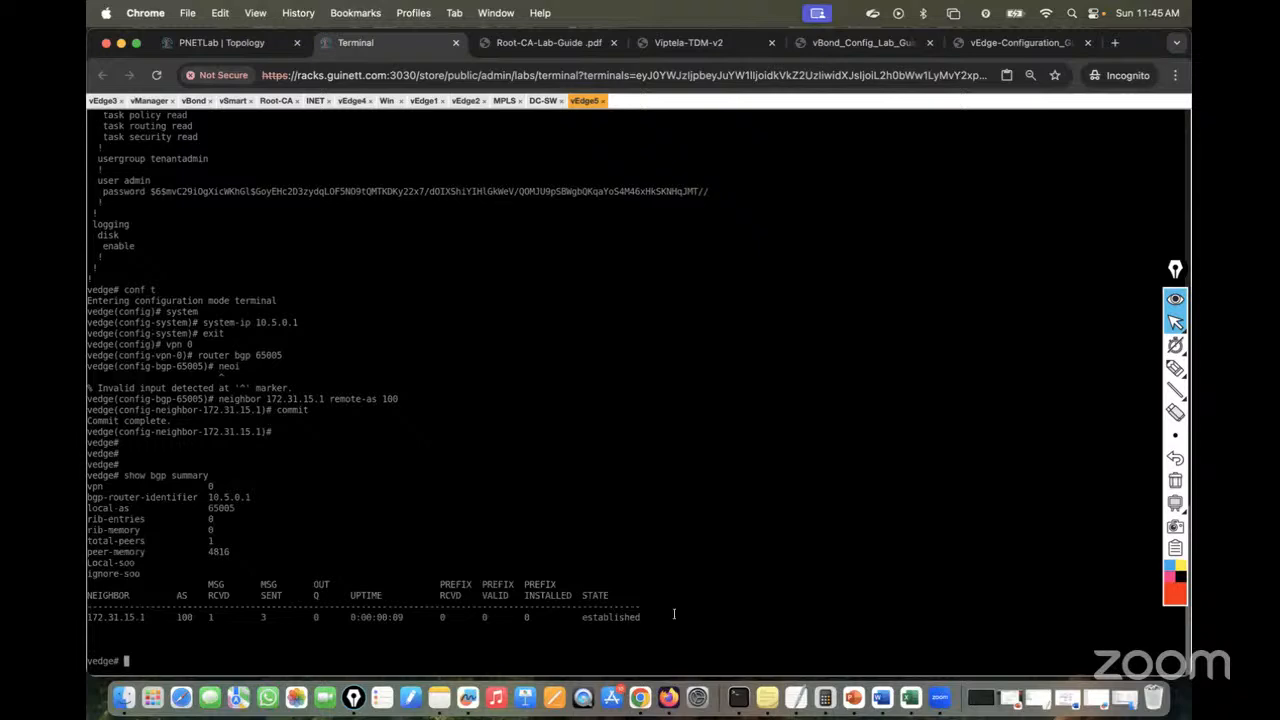
# Highlight the established neighbor, then show the MPLS router's BGP summary with sh bgp sum
pyautogui.moveTo(672, 614); pyautogui.dragTo(512, 605)
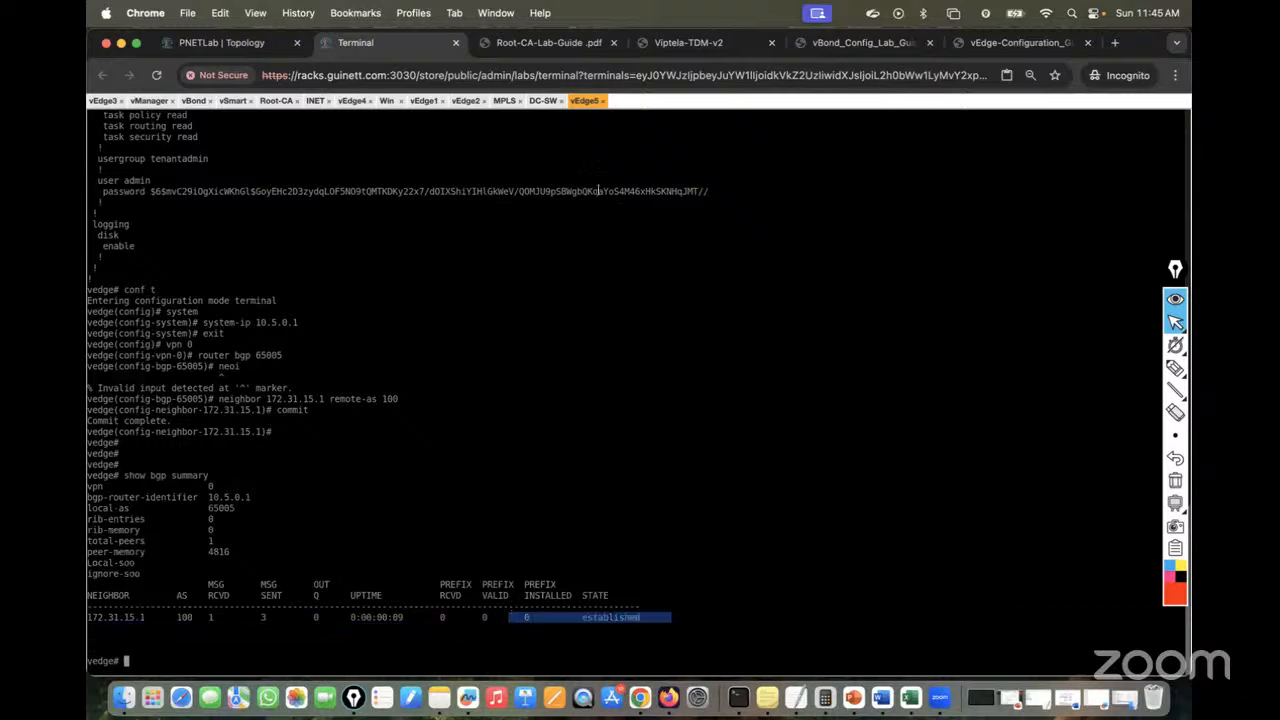
pyautogui.click(504, 100)
pyautogui.press('Return')
pyautogui.press('Return')
pyautogui.press('Return')
pyautogui.press('Return')
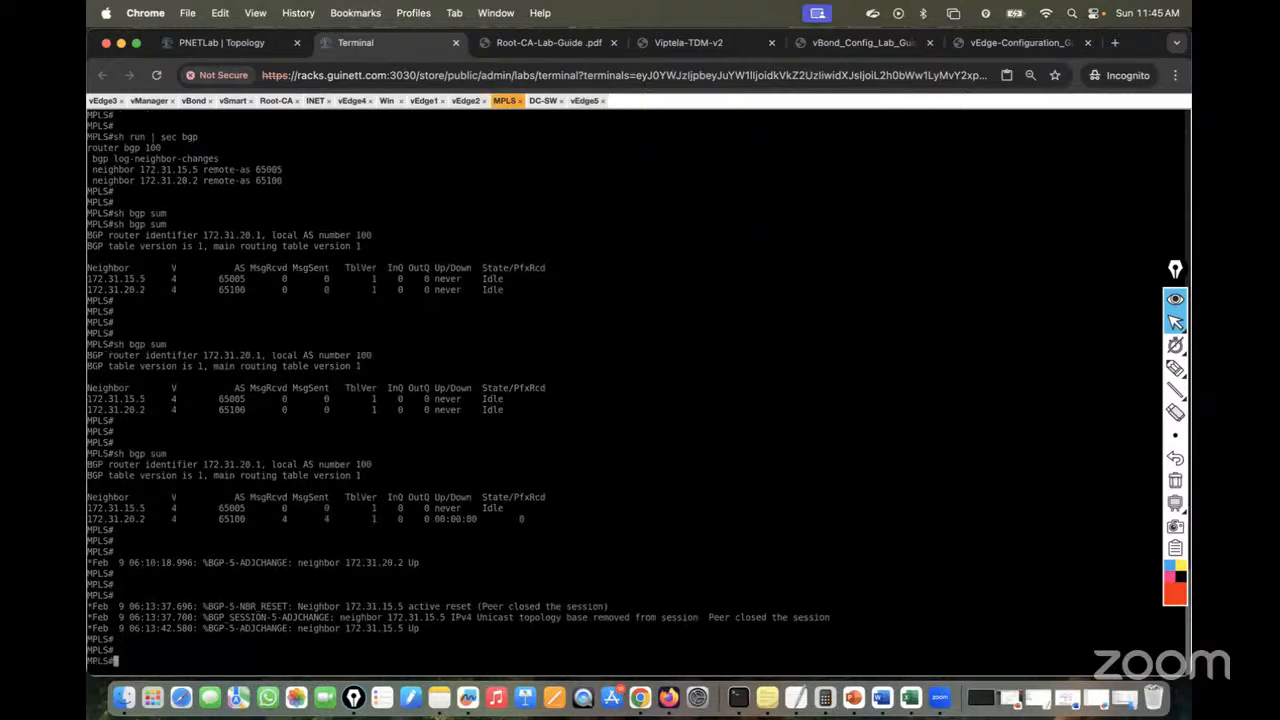
pyautogui.write('sh run | sec bgp')
pyautogui.press('Up')
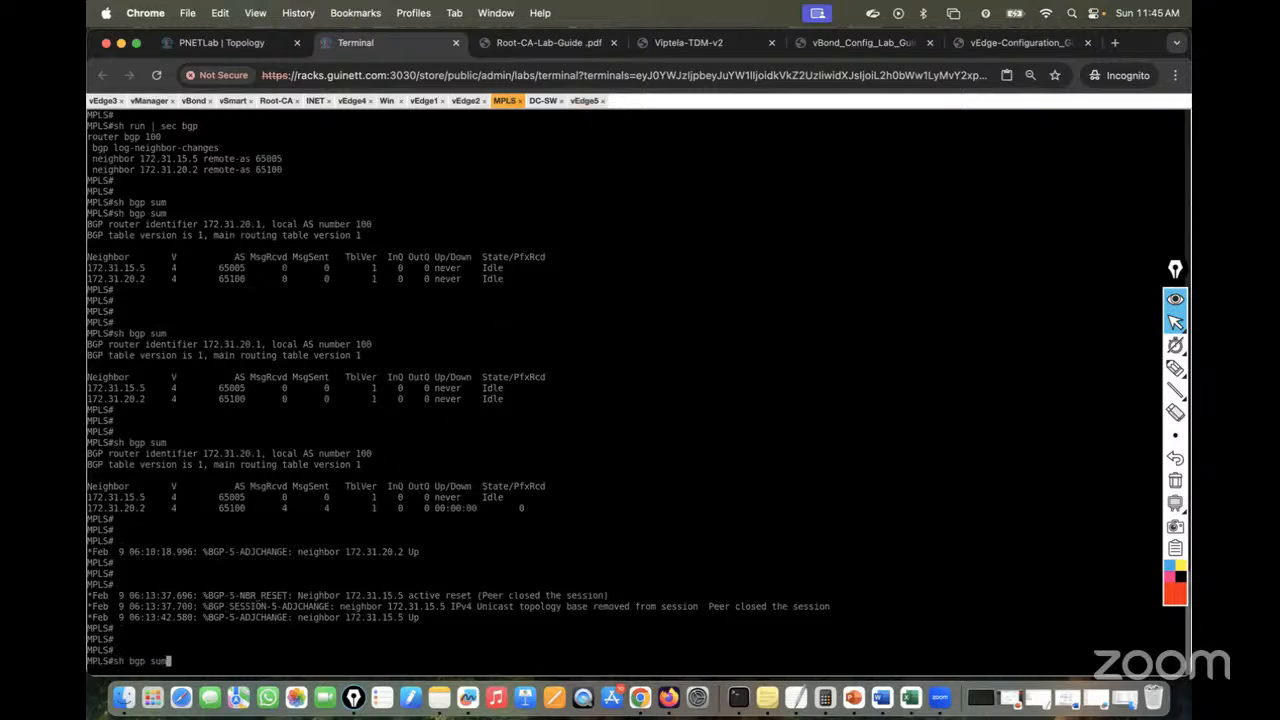
pyautogui.press('Return')
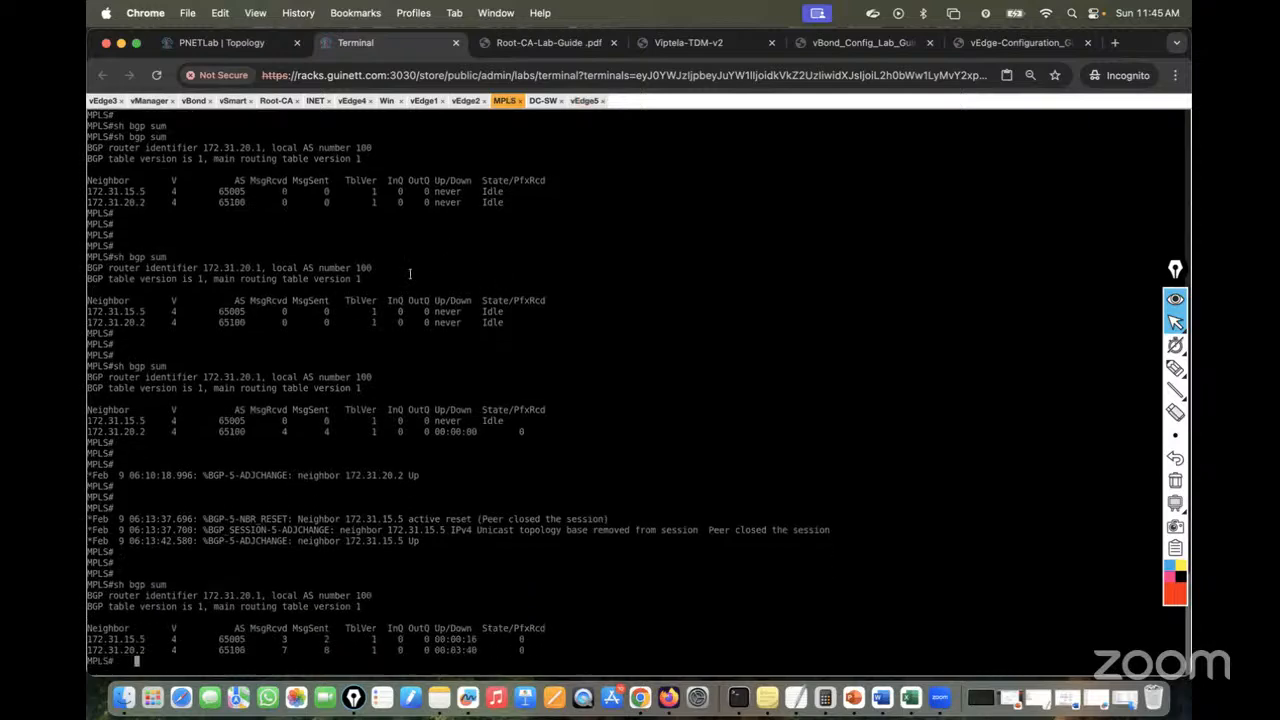
# On the topology, draw the DC-SW to MPLS to vEdge5 path and circle the SITE-ID-100 controllers and Root-CA
pyautogui.click(246, 42)
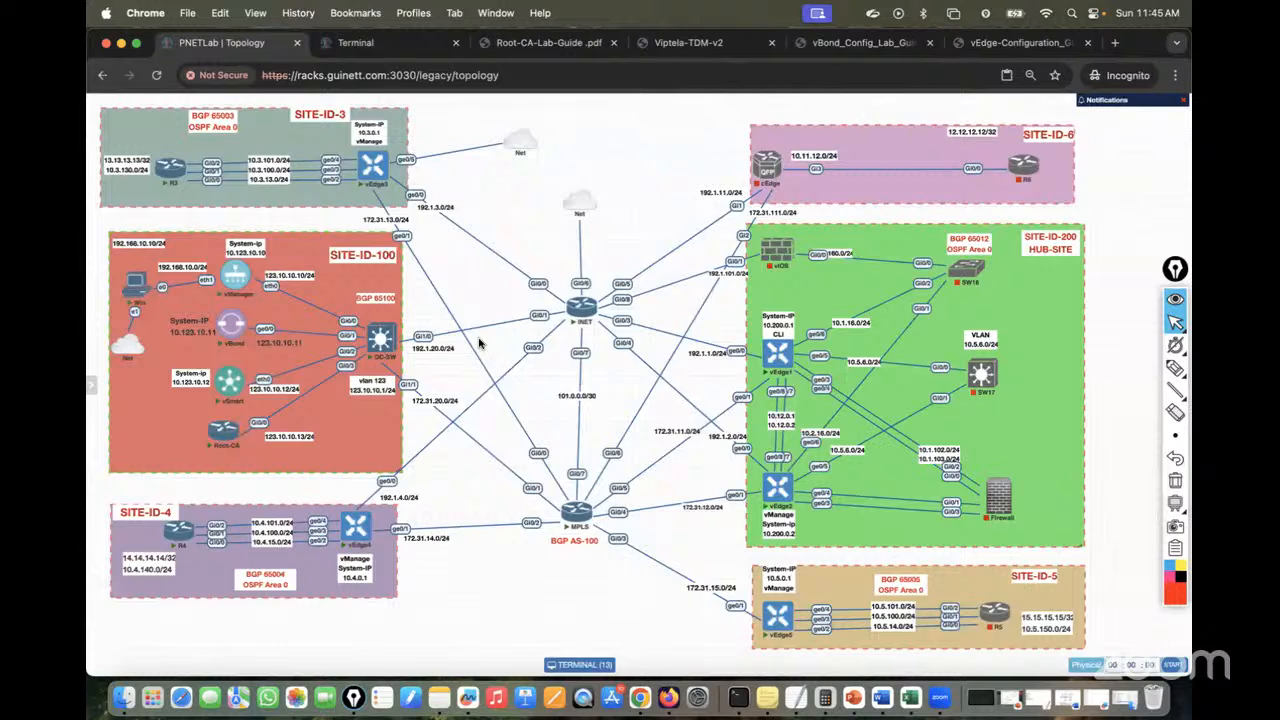
pyautogui.moveTo(1173, 373)
pyautogui.click(1125, 368)
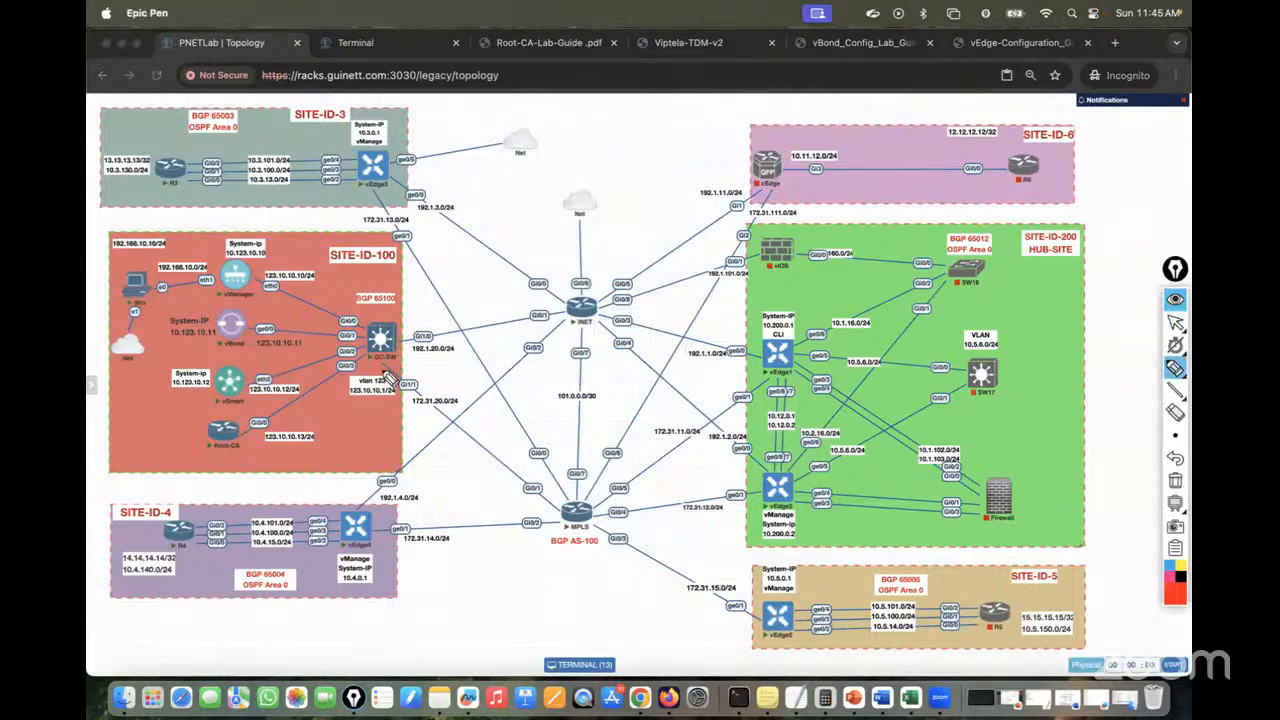
pyautogui.moveTo(389, 381)
pyautogui.mouseDown()
pyautogui.moveTo(556, 520)
pyautogui.moveTo(548, 506)
pyautogui.mouseUp()
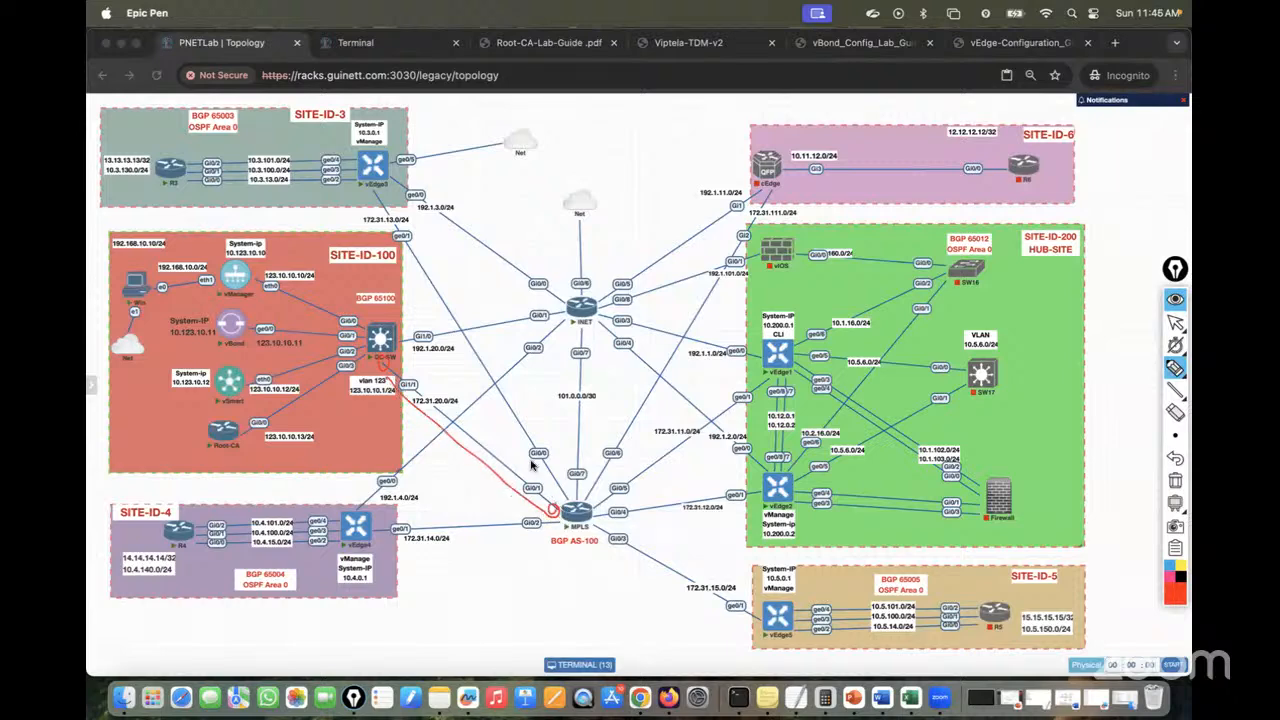
pyautogui.moveTo(394, 352)
pyautogui.mouseDown()
pyautogui.moveTo(515, 482)
pyautogui.moveTo(765, 620)
pyautogui.mouseUp()
pyautogui.moveTo(597, 533)
pyautogui.mouseDown()
pyautogui.moveTo(737, 622)
pyautogui.moveTo(765, 622)
pyautogui.mouseUp()
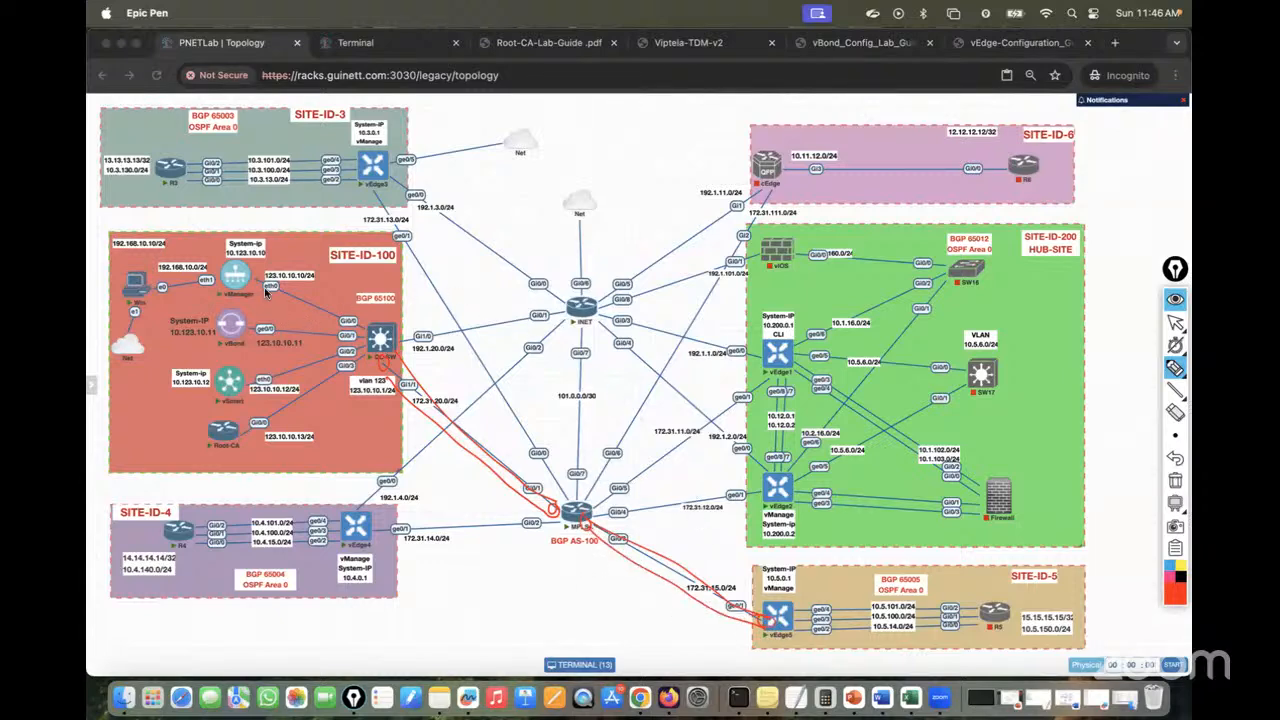
pyautogui.moveTo(238, 251)
pyautogui.mouseDown()
pyautogui.moveTo(208, 362)
pyautogui.moveTo(215, 455)
pyautogui.moveTo(275, 403)
pyautogui.moveTo(280, 268)
pyautogui.moveTo(230, 252)
pyautogui.mouseUp()
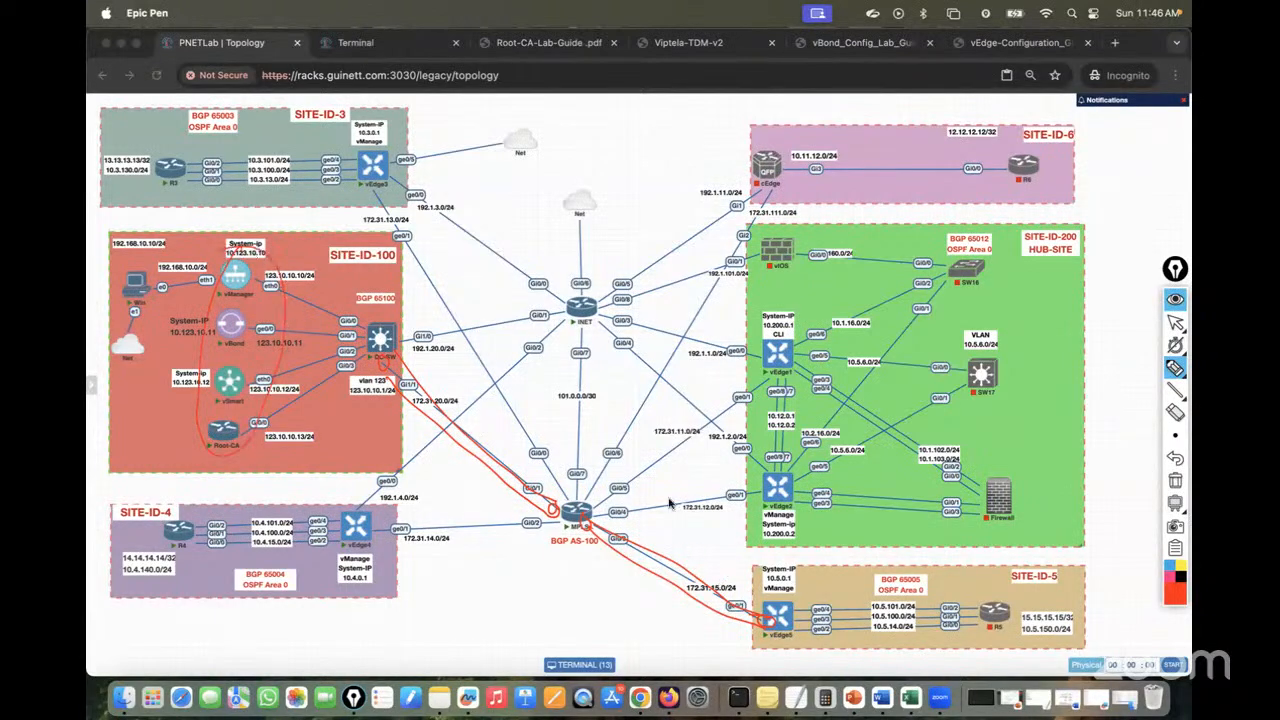
# Handwrite 123.10.10.0/24 above the diagram with a line to its right
pyautogui.moveTo(544, 110)
pyautogui.mouseDown()
pyautogui.moveTo(545, 124)
pyautogui.moveTo(614, 123)
pyautogui.mouseUp()
pyautogui.click(578, 121)
pyautogui.click(607, 122)
pyautogui.moveTo(624, 113); pyautogui.dragTo(632, 114)
pyautogui.moveTo(641, 106)
pyautogui.mouseDown()
pyautogui.moveTo(638, 123)
pyautogui.moveTo(652, 124)
pyautogui.mouseUp()
pyautogui.moveTo(655, 115)
pyautogui.mouseDown()
pyautogui.moveTo(658, 129)
pyautogui.moveTo(828, 124)
pyautogui.mouseUp()
# Handwrite 172.31.15.0/24 and draw an arrow back to 123.10.10.0/24
pyautogui.moveTo(834, 111)
pyautogui.mouseDown()
pyautogui.moveTo(838, 123)
pyautogui.moveTo(897, 122)
pyautogui.mouseUp()
pyautogui.click(862, 119)
pyautogui.click(889, 122)
pyautogui.moveTo(906, 110); pyautogui.dragTo(904, 122)
pyautogui.moveTo(907, 109); pyautogui.dragTo(939, 123)
pyautogui.click(921, 115)
pyautogui.moveTo(951, 111); pyautogui.dragTo(966, 125)
pyautogui.moveTo(585, 140)
pyautogui.mouseDown()
pyautogui.moveTo(592, 155)
pyautogui.moveTo(915, 160)
pyautogui.moveTo(933, 145)
pyautogui.mouseUp()
pyautogui.moveTo(580, 148); pyautogui.dragTo(598, 142)
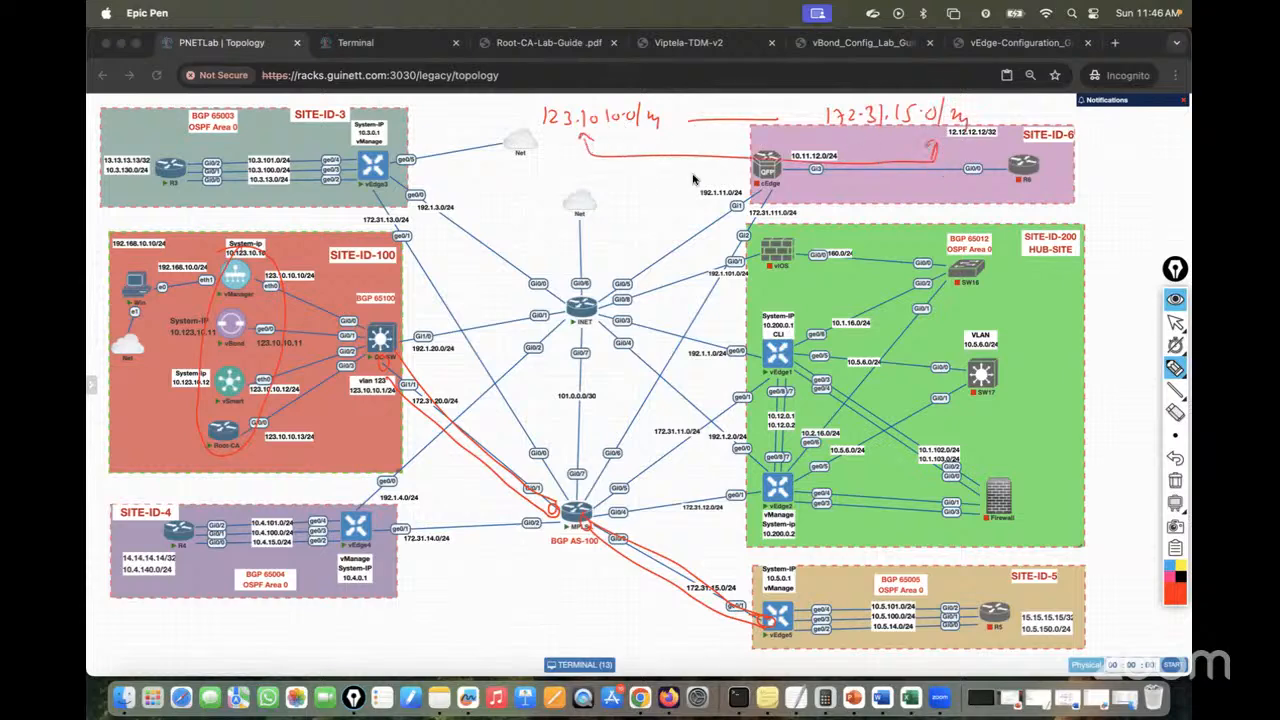
# Label the link between the subnets 'BGP', then exit the pen and return to Terminal
pyautogui.moveTo(740, 72); pyautogui.dragTo(741, 90)
pyautogui.moveTo(741, 72)
pyautogui.mouseDown()
pyautogui.moveTo(742, 89)
pyautogui.moveTo(771, 92)
pyautogui.mouseUp()
pyautogui.moveTo(772, 70); pyautogui.dragTo(773, 80)
pyautogui.click(1177, 322)
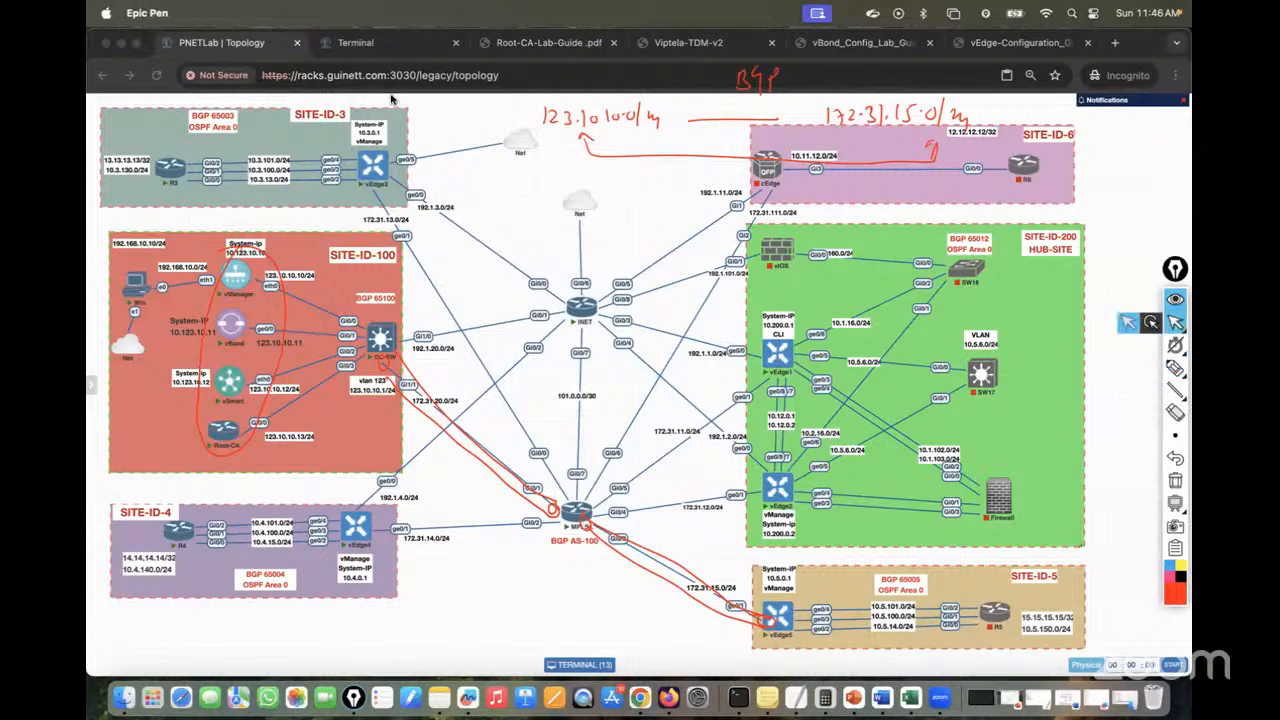
pyautogui.click(355, 42)
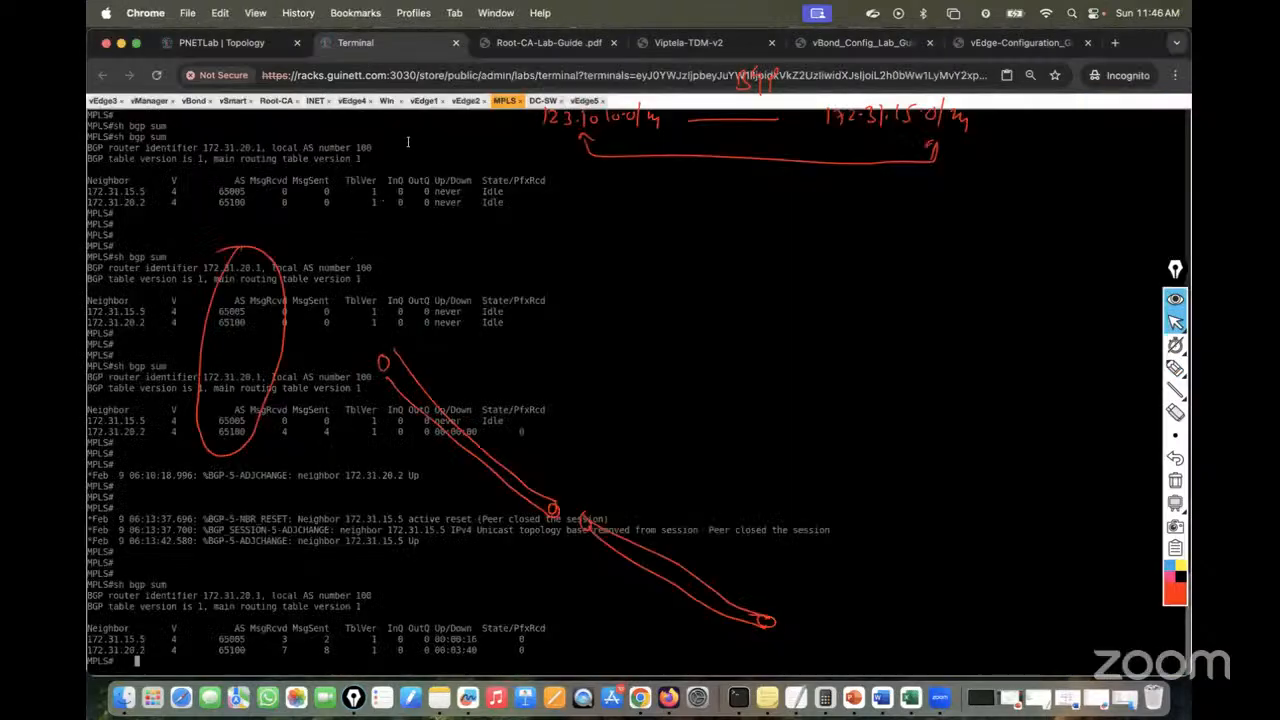
# On DC-SW, enter configuration mode and the router bgp 65100 context
pyautogui.click(543, 101)
pyautogui.press('Return')
pyautogui.press('Return')
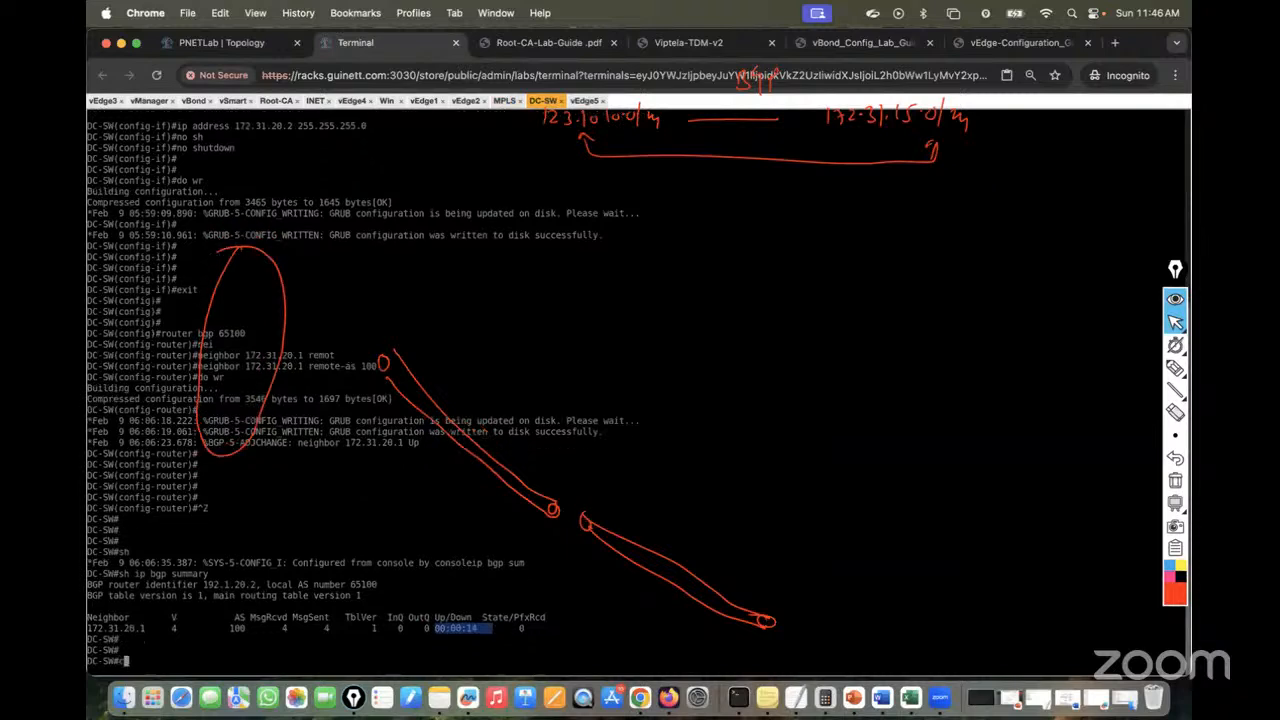
pyautogui.write('cof')
pyautogui.write('f t')
pyautogui.press('Return')
pyautogui.press('Return')
pyautogui.press('Return')
pyautogui.write('router b')
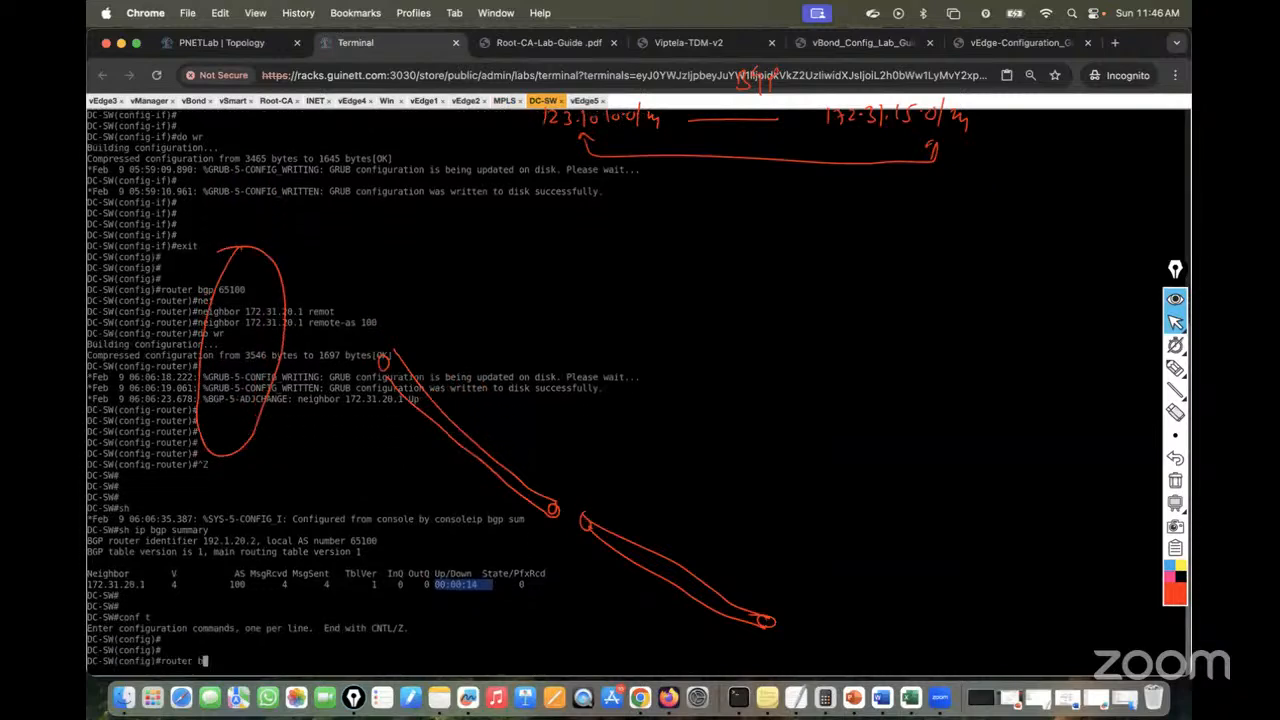
pyautogui.write('gp 651000')
pyautogui.press('BackSpace')
pyautogui.press('Return')
# Add network 123.10.10.0 mask 255.255.255.0 and save DC-SW's configuration with do wr
pyautogui.write('net')
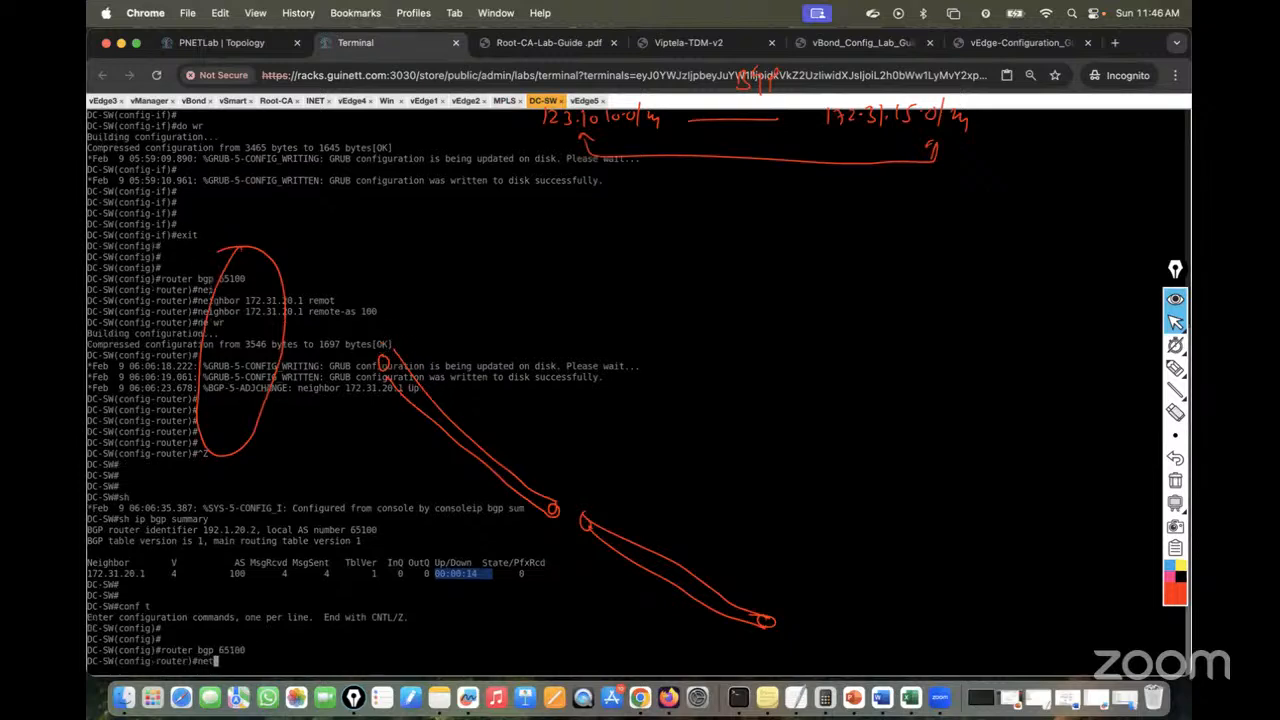
pyautogui.press('Tab')
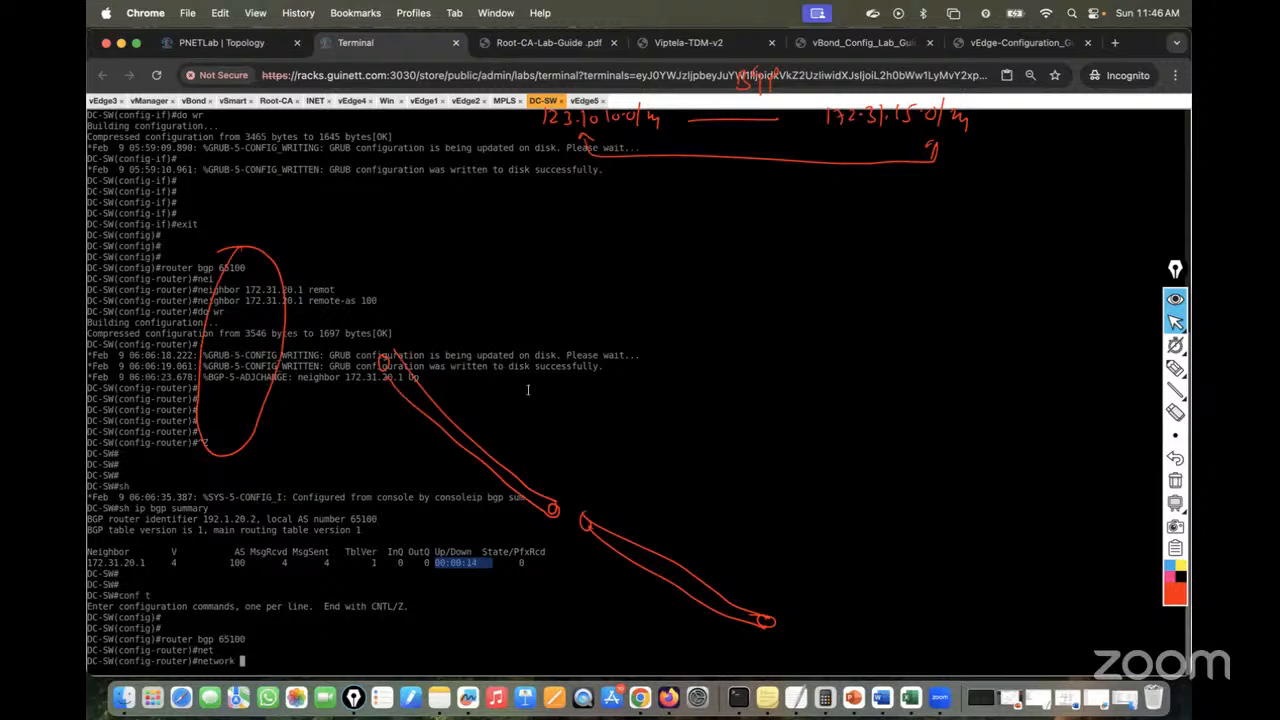
pyautogui.write('123.10.10.0 ma')
pyautogui.press('Tab')
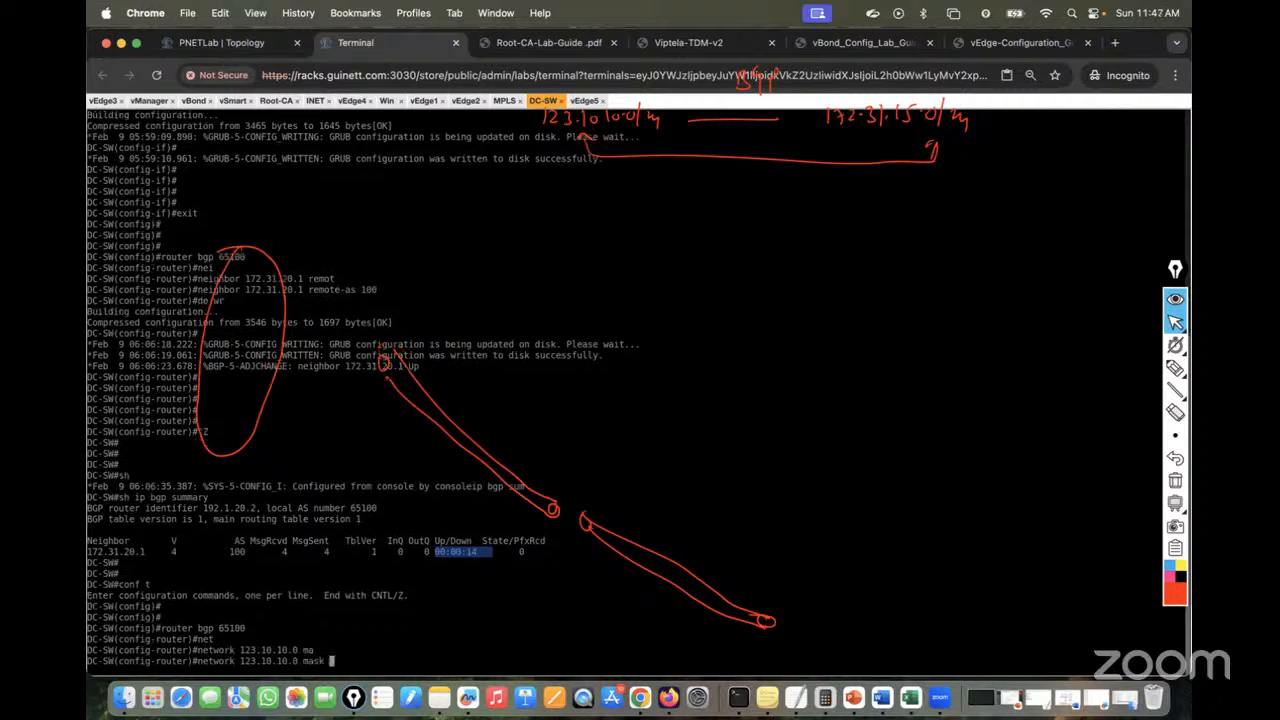
pyautogui.write('255.255.255.0')
pyautogui.press('Return')
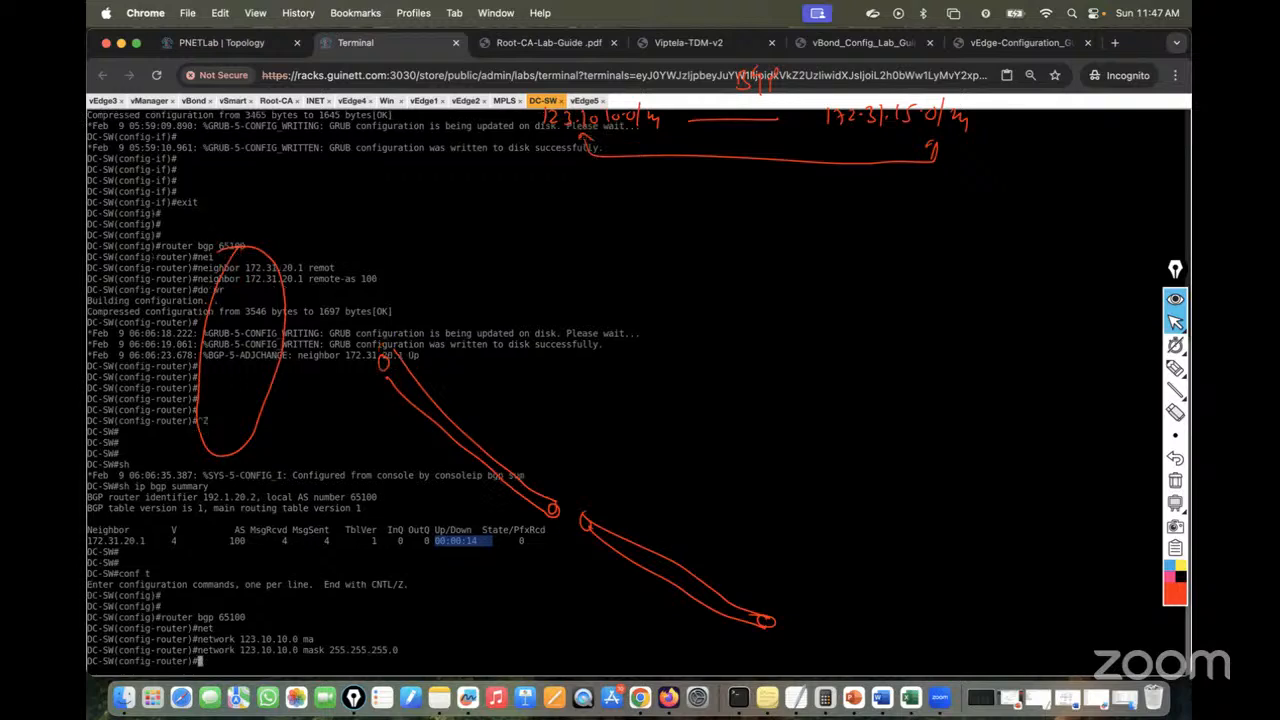
pyautogui.write('do wr')
pyautogui.press('Return')
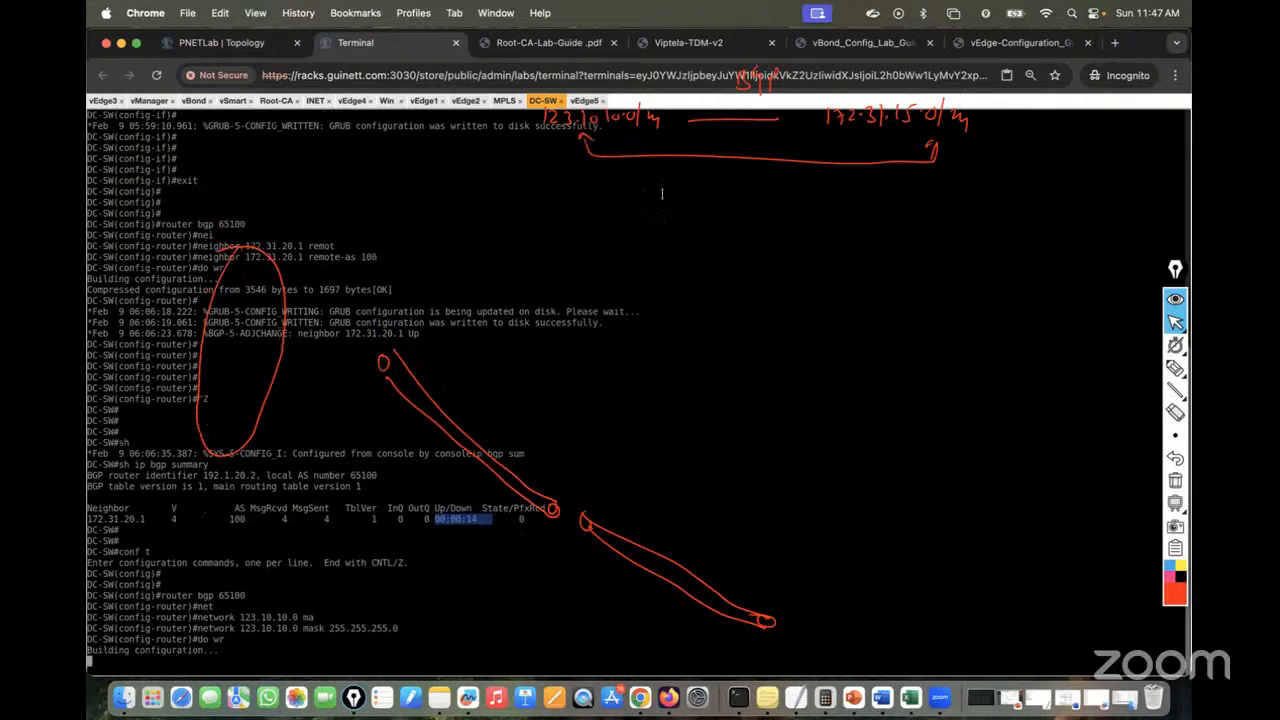
pyautogui.click(586, 101)
# Show vEdge5's routing table and highlight the 123.10.10.0/24 BGP route
pyautogui.press('Return')
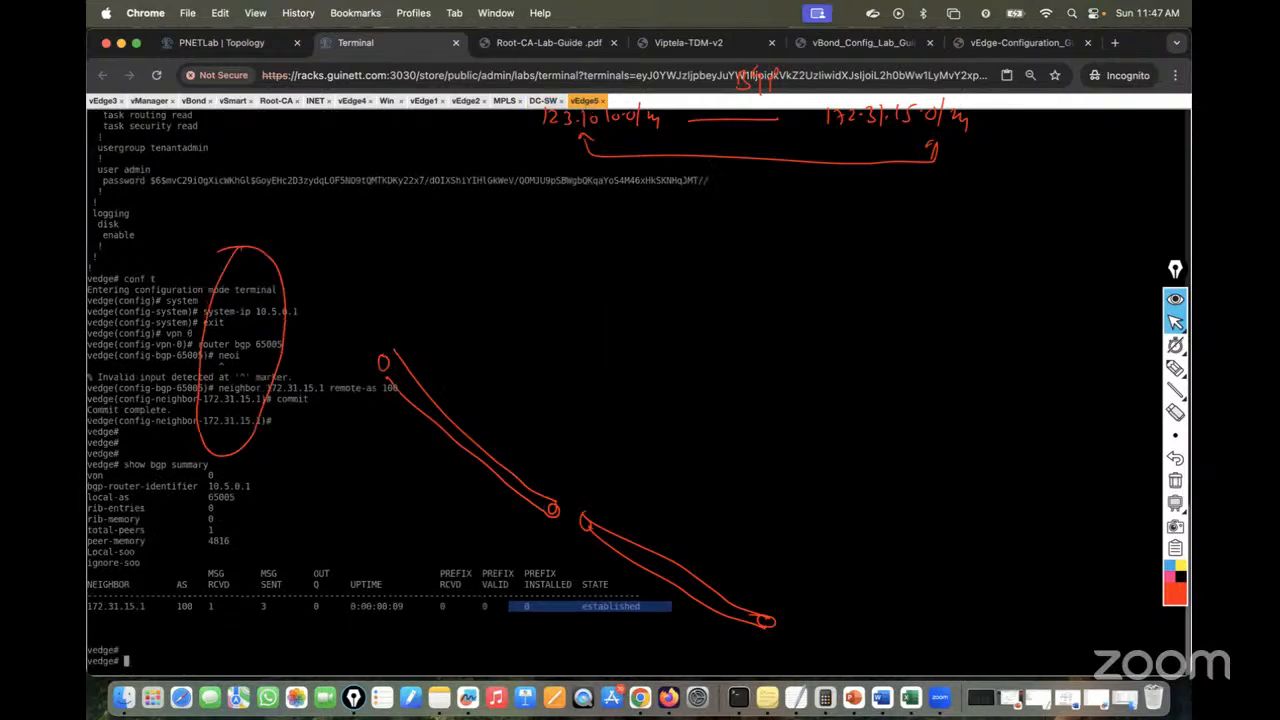
pyautogui.press('Return')
pyautogui.press('Return')
pyautogui.write('sh ip route')
pyautogui.press('Return')
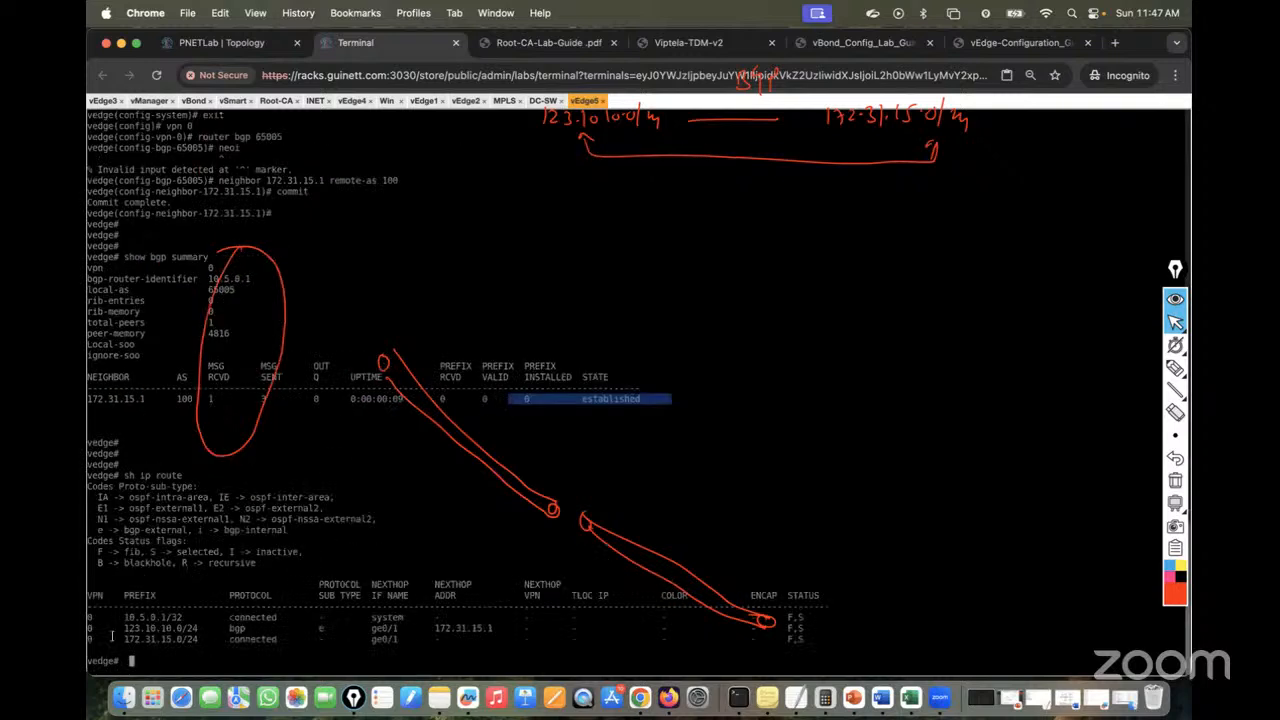
pyautogui.moveTo(90, 628); pyautogui.dragTo(254, 630)
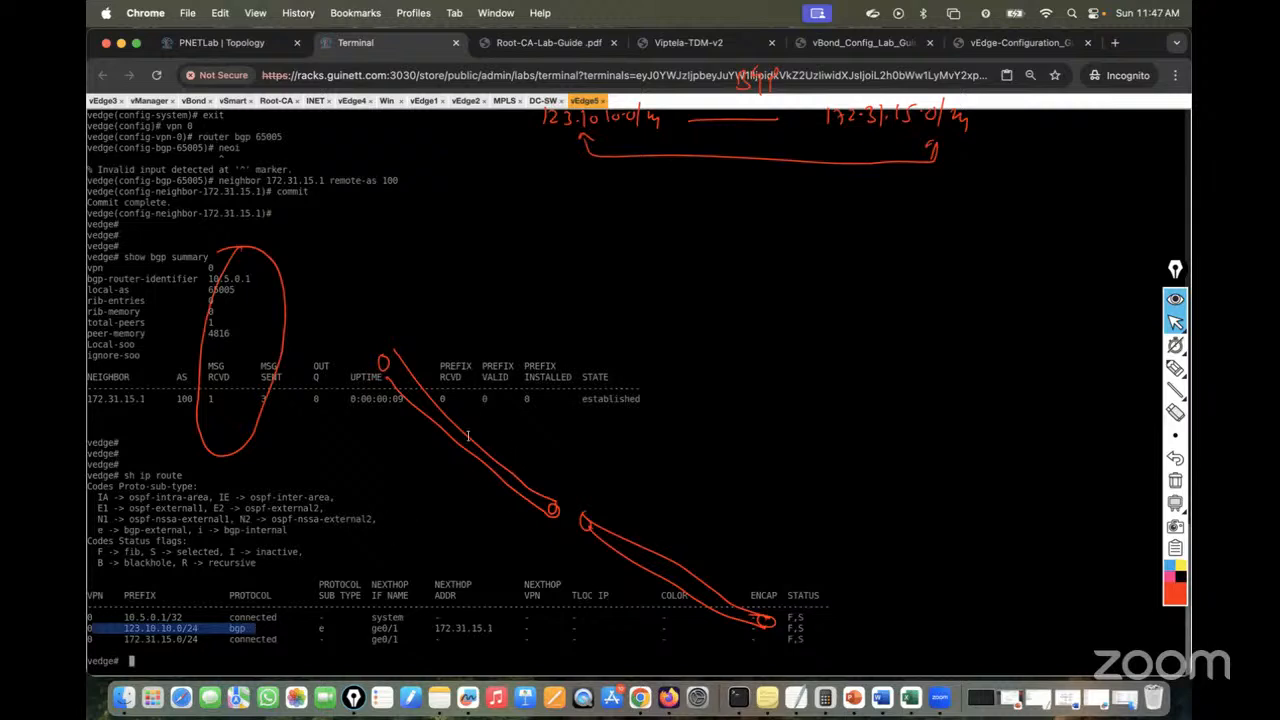
# Rerun the BGP summary and highlight the received, valid and installed prefix counts
pyautogui.press('Up')
pyautogui.press('Up')
pyautogui.press('Return')
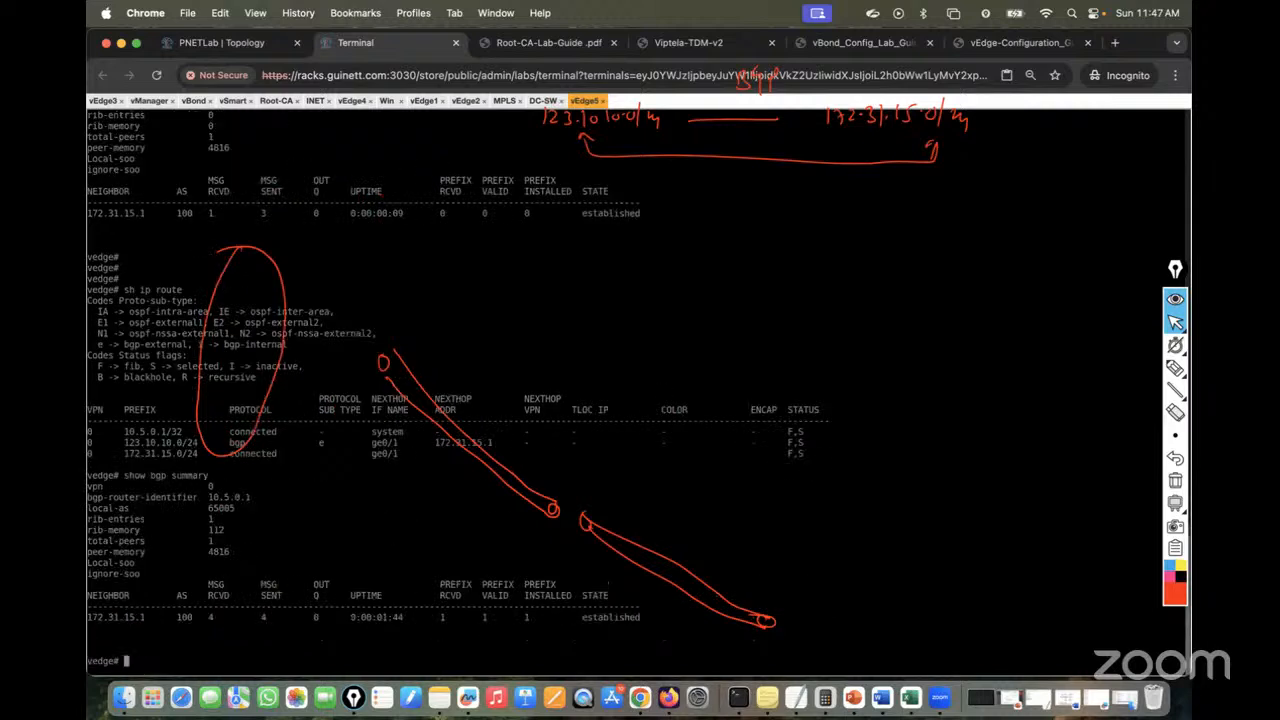
pyautogui.moveTo(528, 619); pyautogui.dragTo(430, 617)
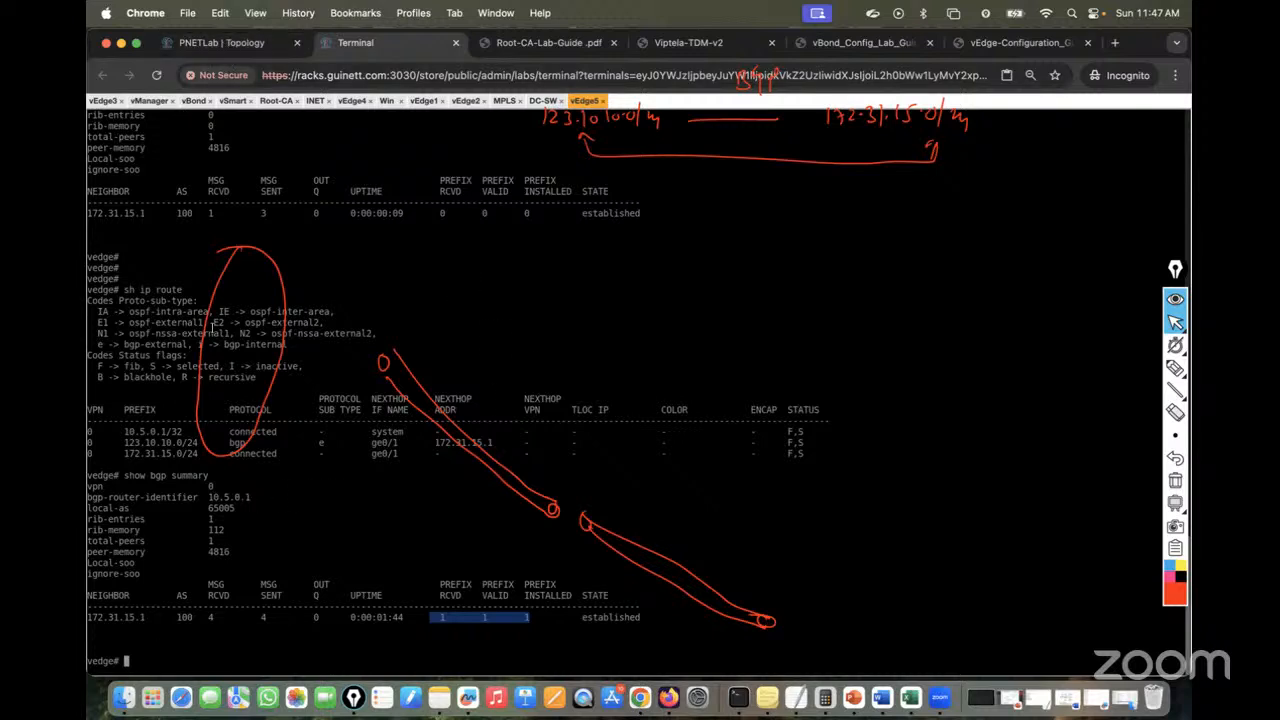
# From vEdge5, ping 123.10.10.11, stop it, then ping 123.10.10.1
pyautogui.click(218, 503)
pyautogui.write('pin')
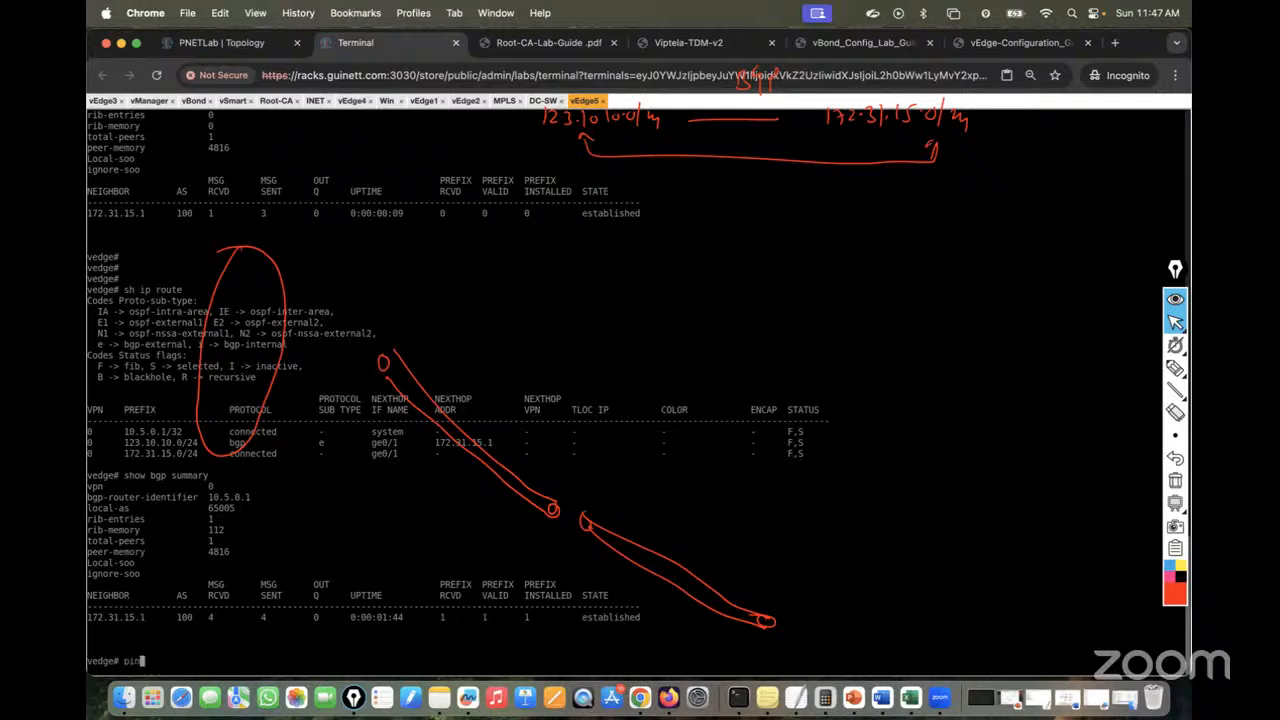
pyautogui.write('g 123.10.10.10')
pyautogui.press('BackSpace')
pyautogui.write('1')
pyautogui.press('Return')
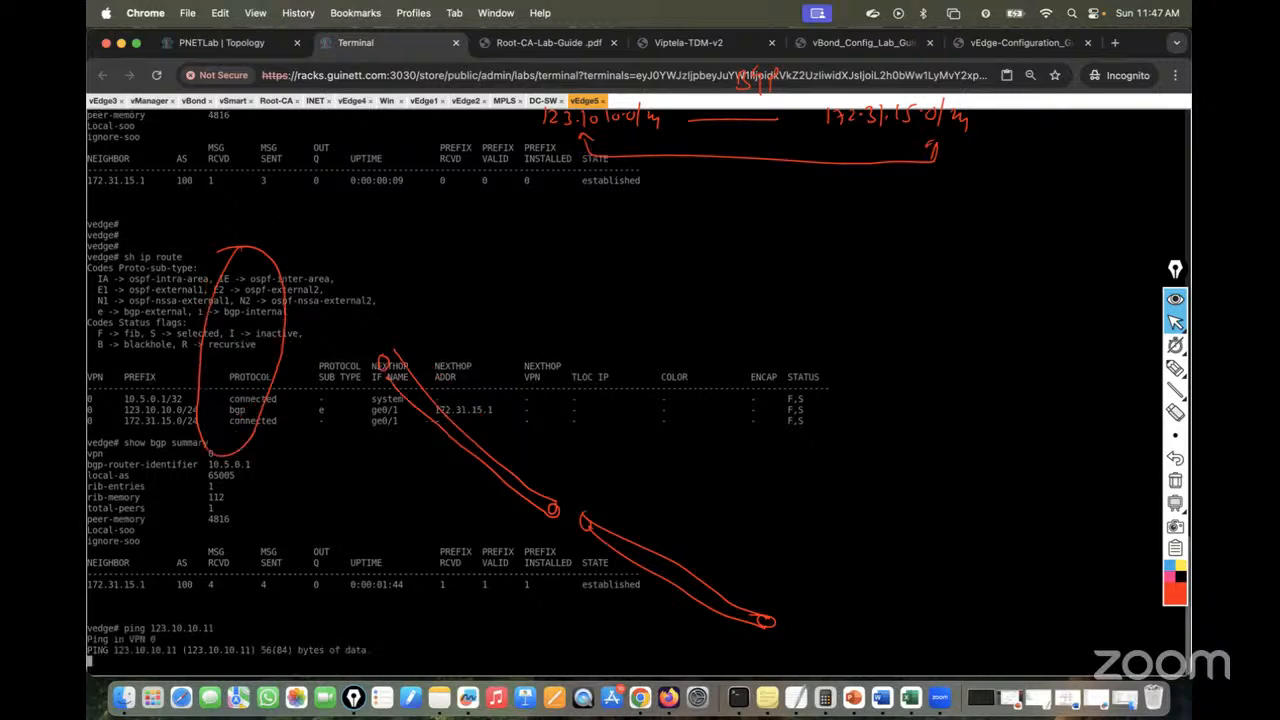
pyautogui.hotkey('ctrl', 'c')
pyautogui.press('Up')
pyautogui.press('BackSpace')
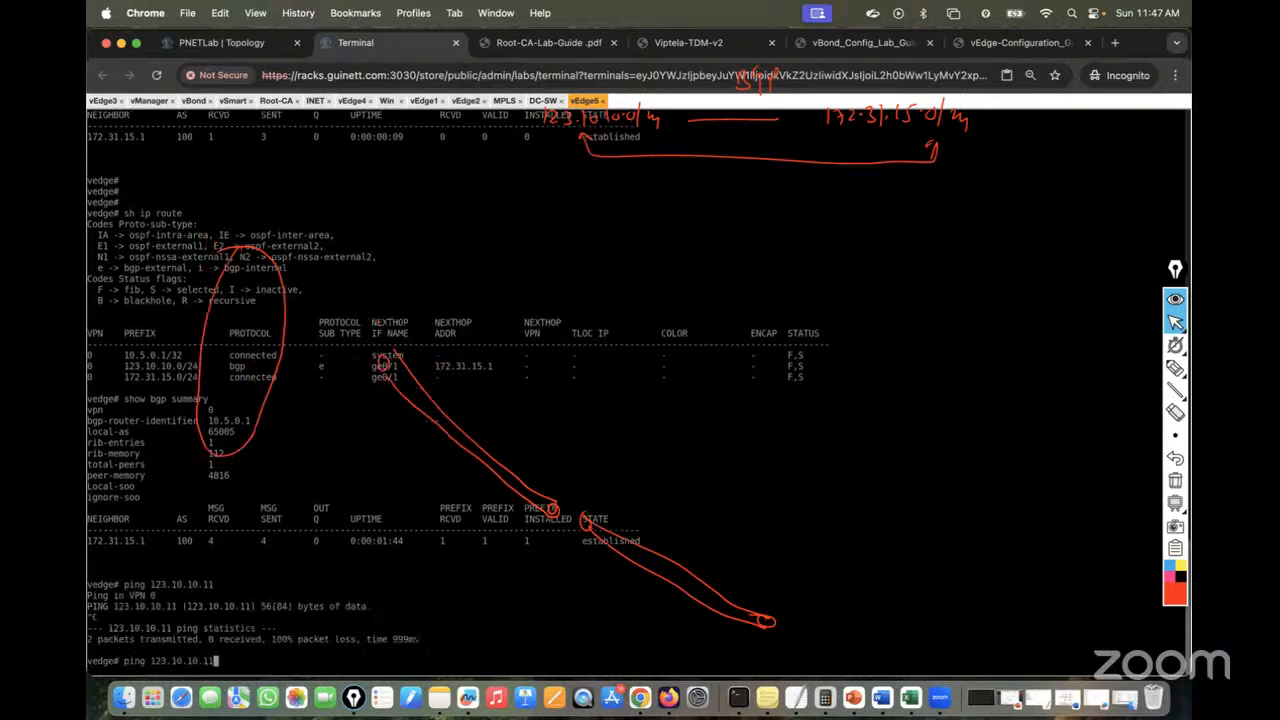
pyautogui.press('Return')
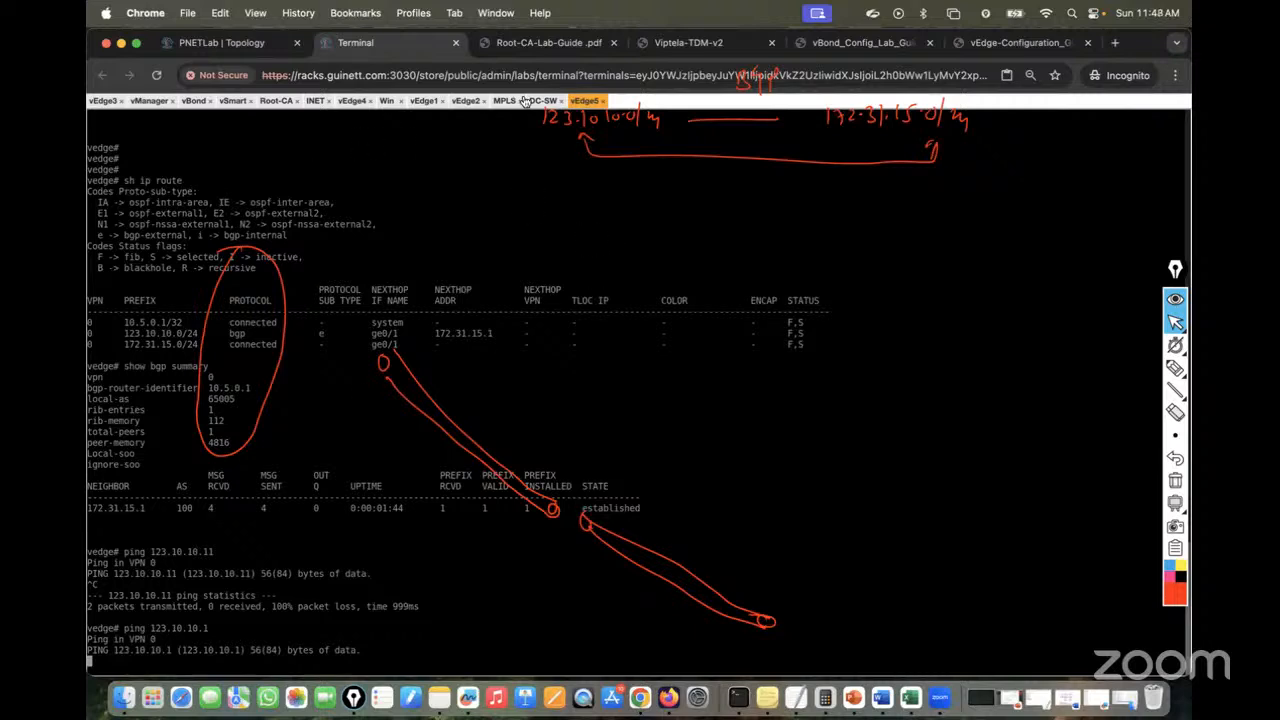
# On DC-SW, leave config mode and check the routing table with sh ip ro and sh ip route | i 172.31.15
pyautogui.click(543, 100)
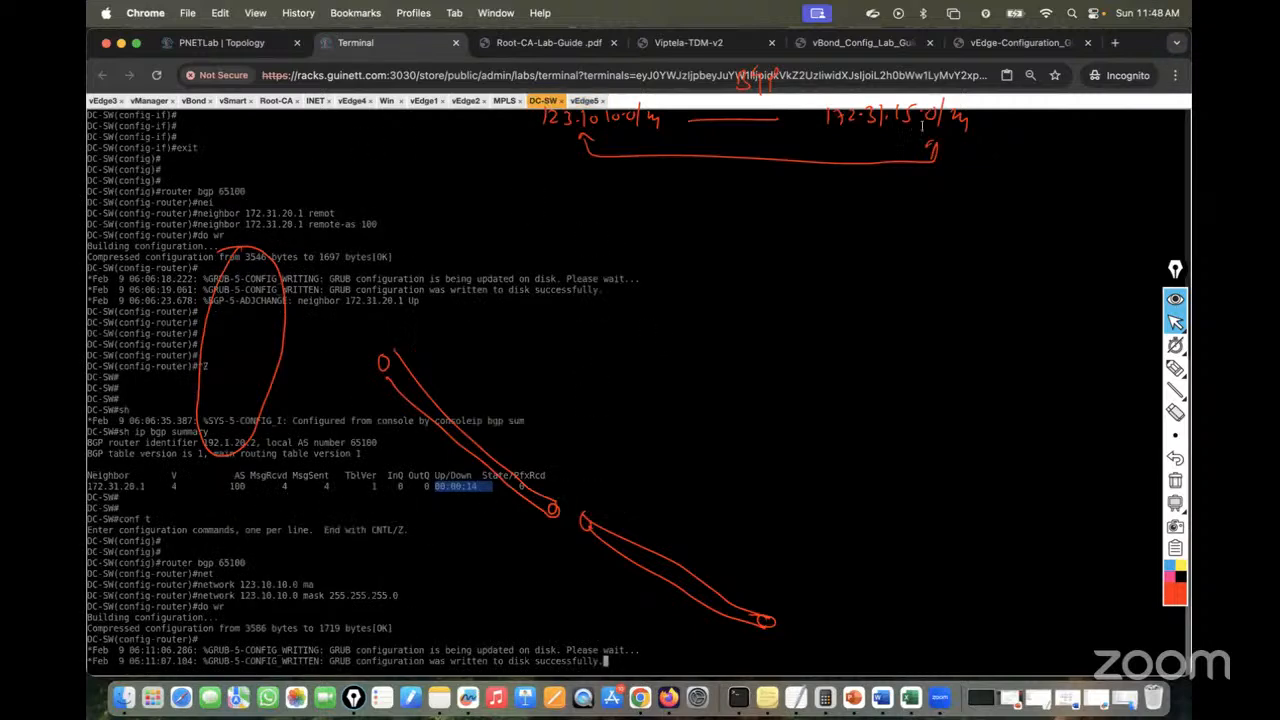
pyautogui.press('Return')
pyautogui.press('Return')
pyautogui.press('Return')
pyautogui.press('Return')
pyautogui.press('Return')
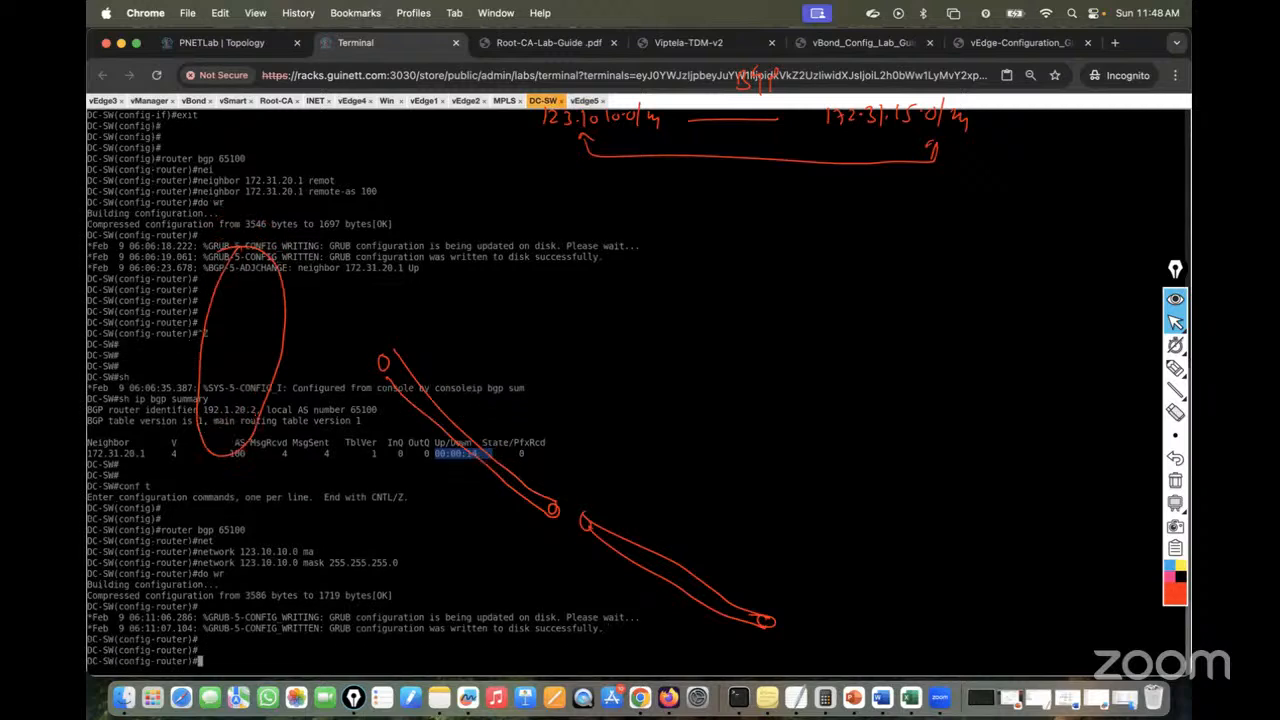
pyautogui.hotkey('ctrl', 'z')
pyautogui.press('Return')
pyautogui.press('Return')
pyautogui.write('sh ip ro')
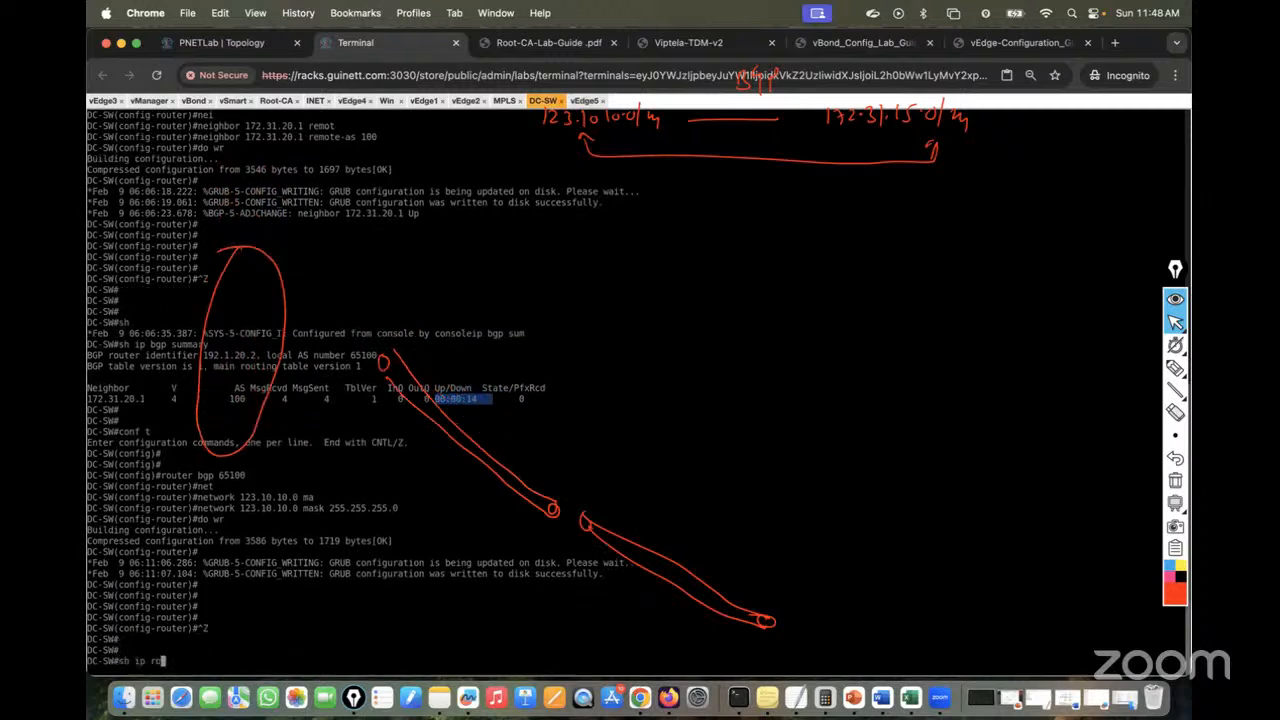
pyautogui.press('Return')
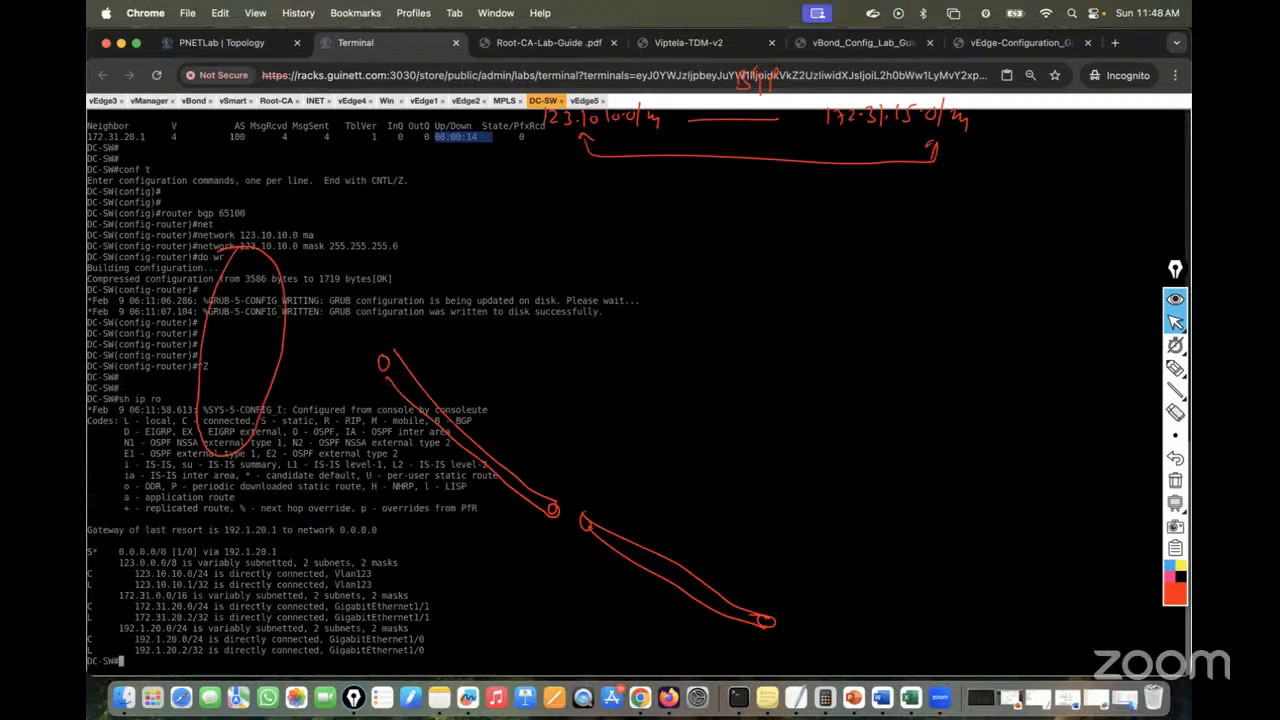
pyautogui.write('sh ip route | i 172.31.15')
pyautogui.press('Return')
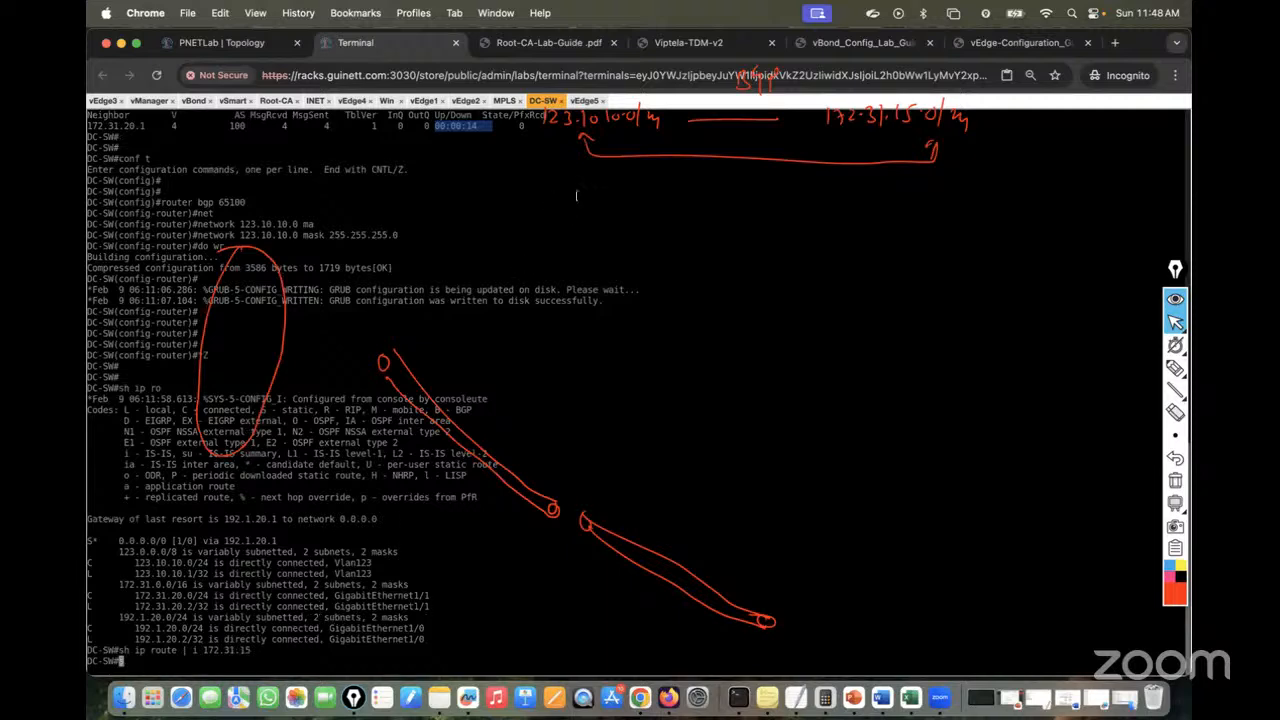
pyautogui.click(586, 101)
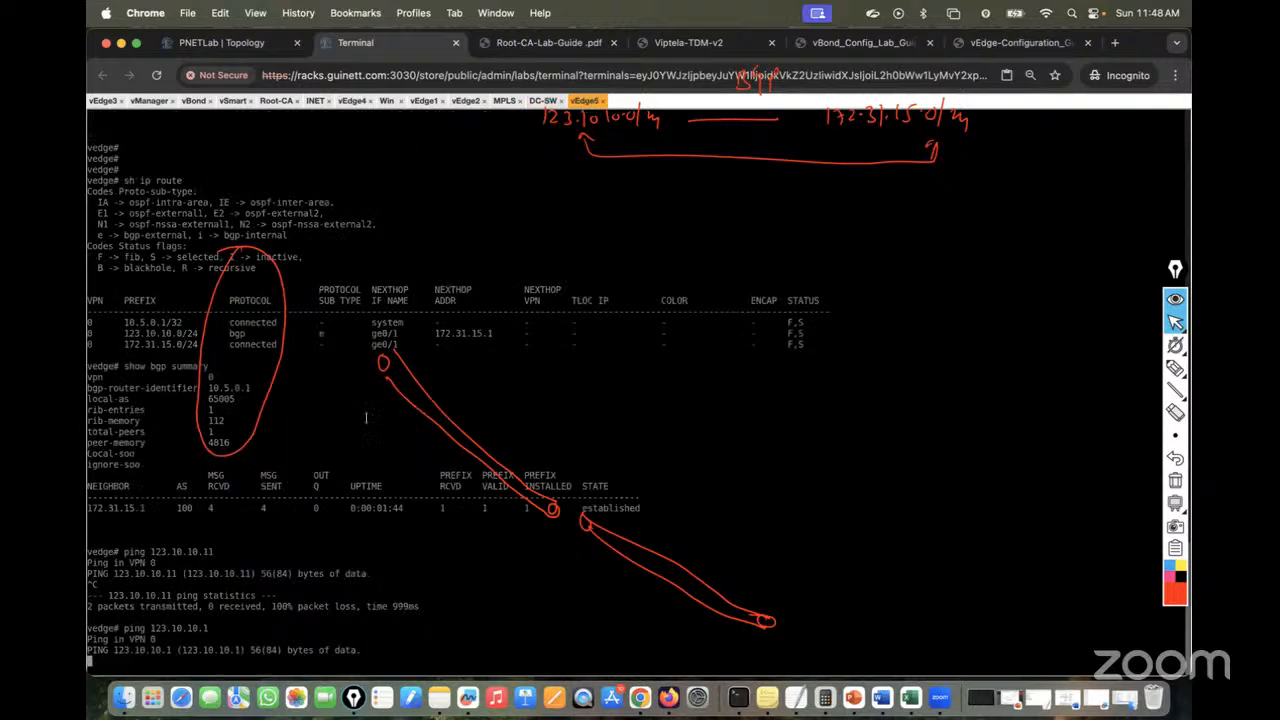
# Stop the ping and enter vEdge5's vpn 0 router bgp 65005 configuration
pyautogui.hotkey('ctrl', 'c')
pyautogui.press('Return')
pyautogui.press('Return')
pyautogui.press('Return')
pyautogui.press('Return')
pyautogui.write('cofn')
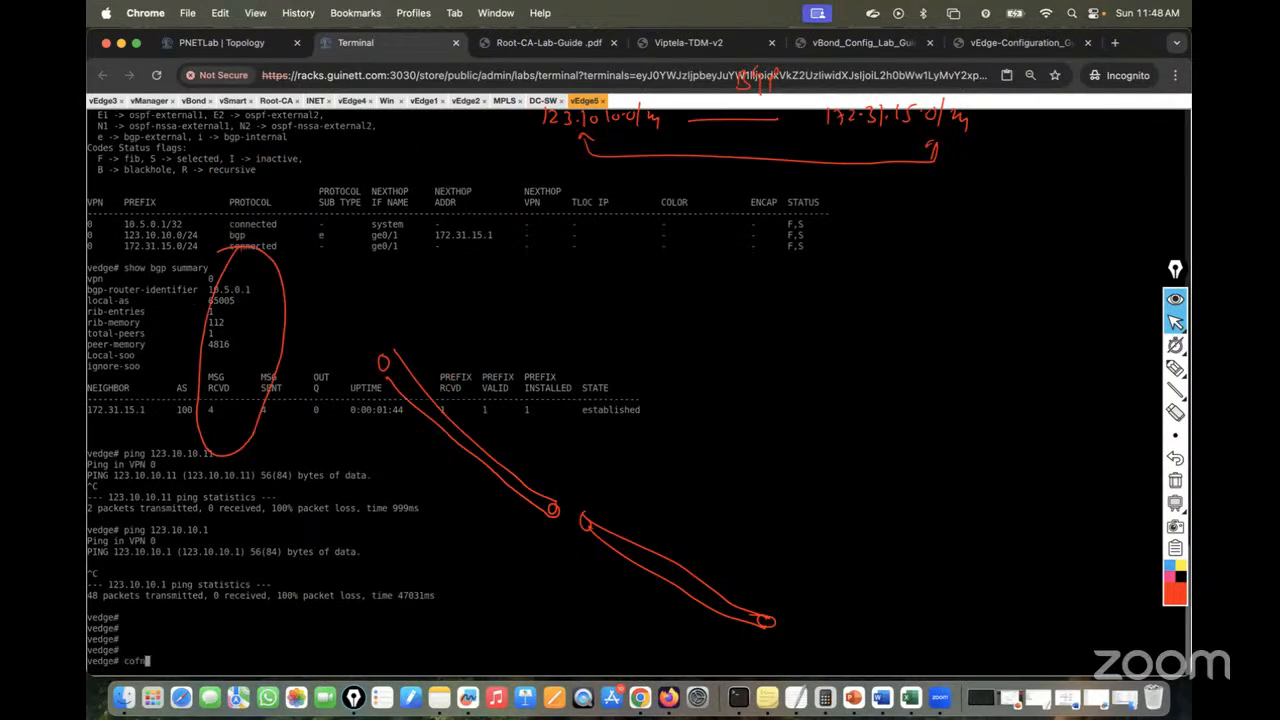
pyautogui.press('BackSpace')
pyautogui.press('BackSpace')
pyautogui.press('BackSpace')
pyautogui.write('onf t')
pyautogui.press('Return')
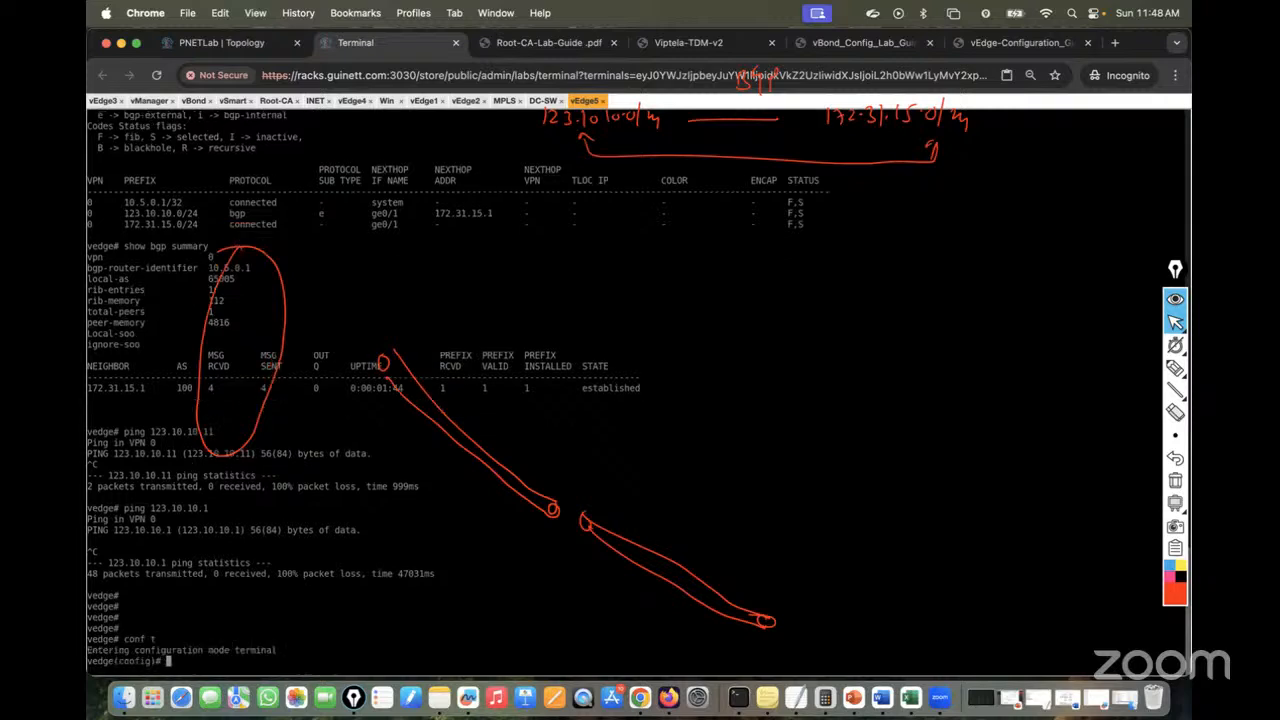
pyautogui.write('vpn 0')
pyautogui.press('Return')
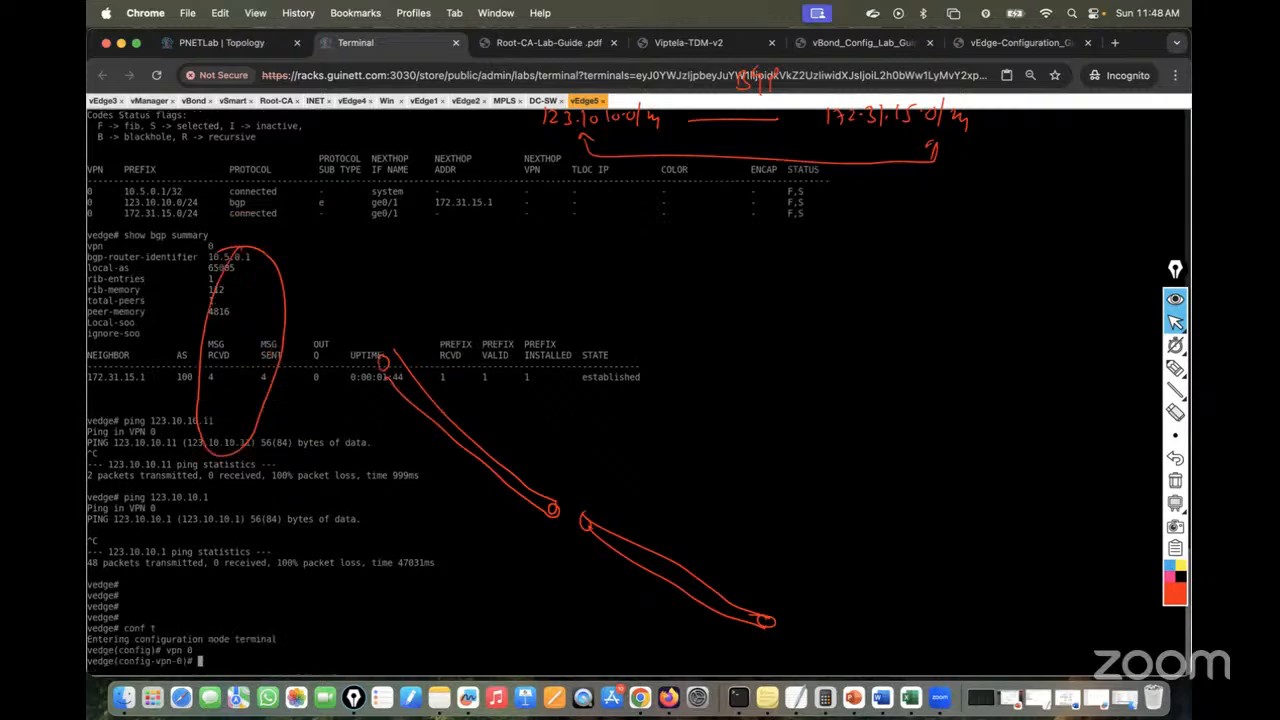
pyautogui.write('router bgp 65005')
pyautogui.press('Return')
# Under address-family ipv4-unicast, add network 172.31.15.0/24 and commit
pyautogui.write('add')
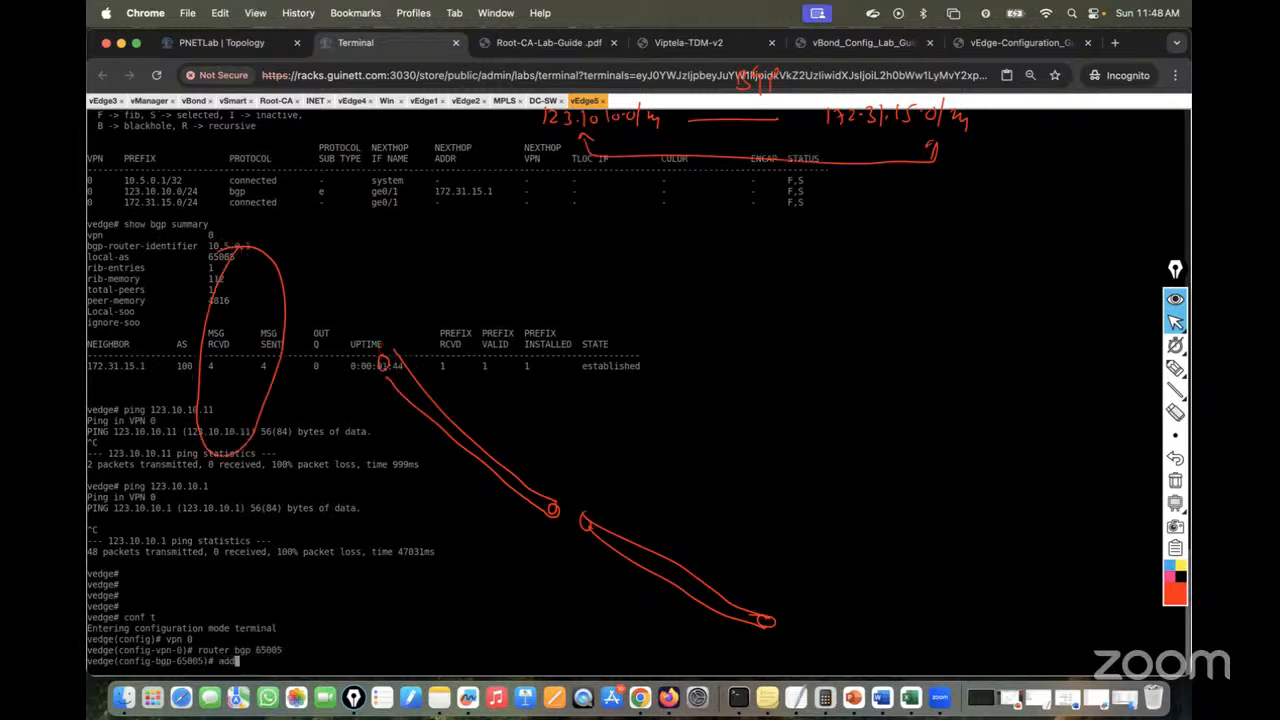
pyautogui.write('ress-family ipv4-unicast')
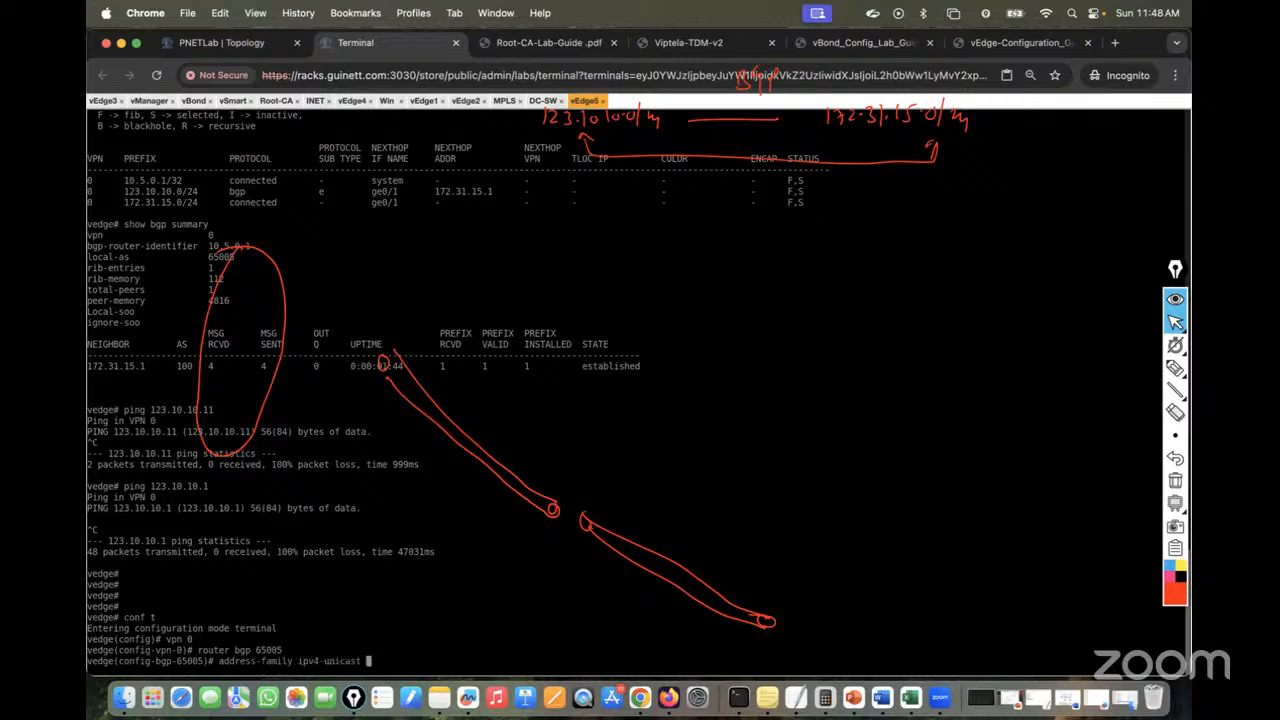
pyautogui.press('Return')
pyautogui.write('network ')
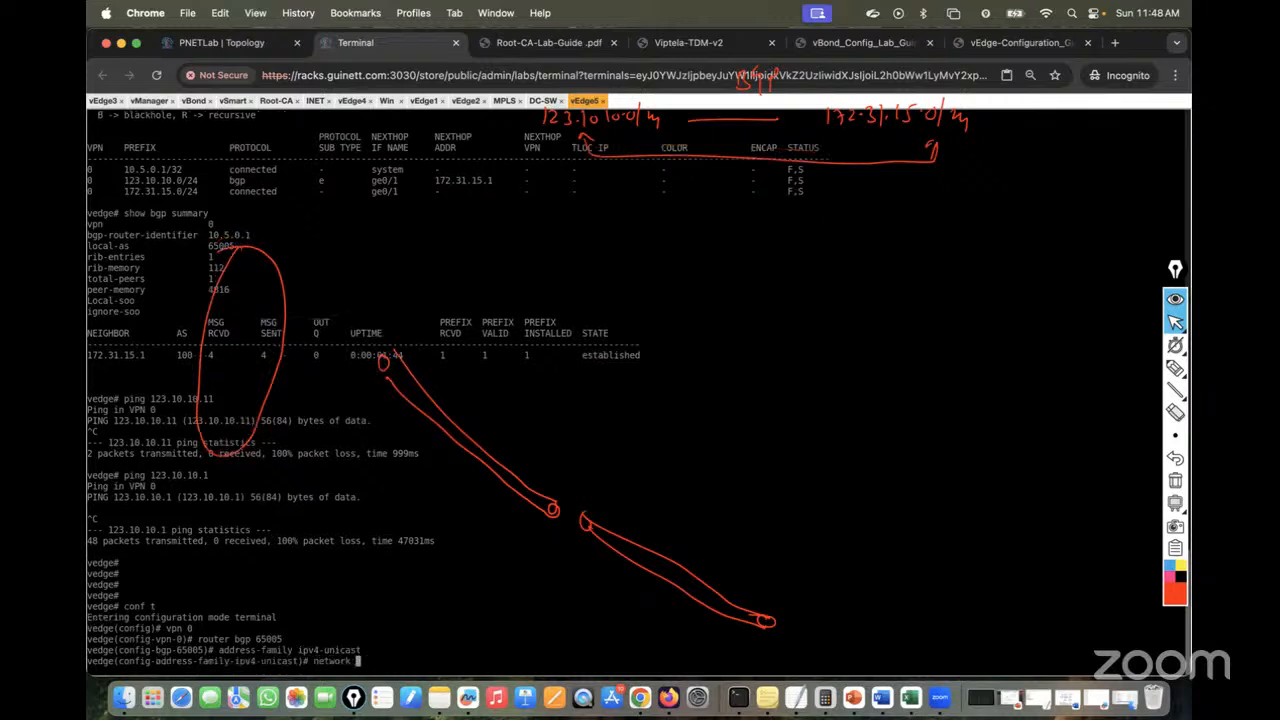
pyautogui.write('172.31.15.0/24')
pyautogui.click(202, 47)
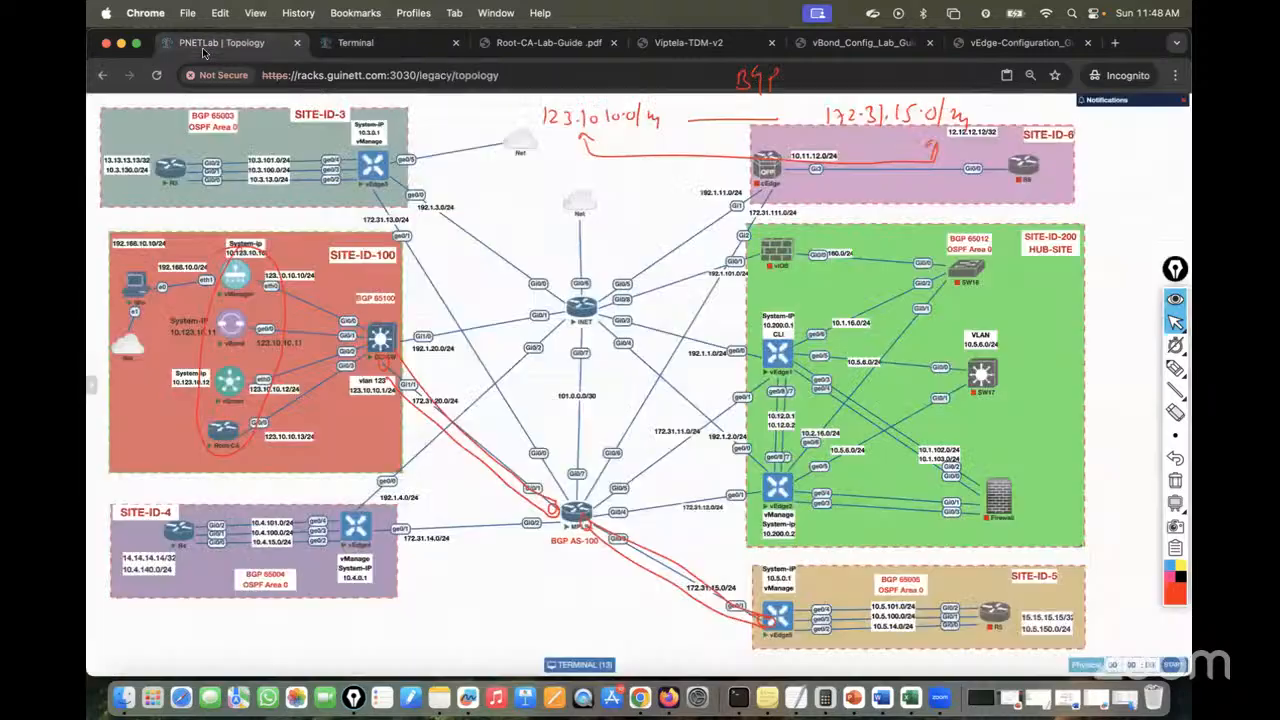
pyautogui.click(395, 43)
pyautogui.press('Return')
pyautogui.write('commit')
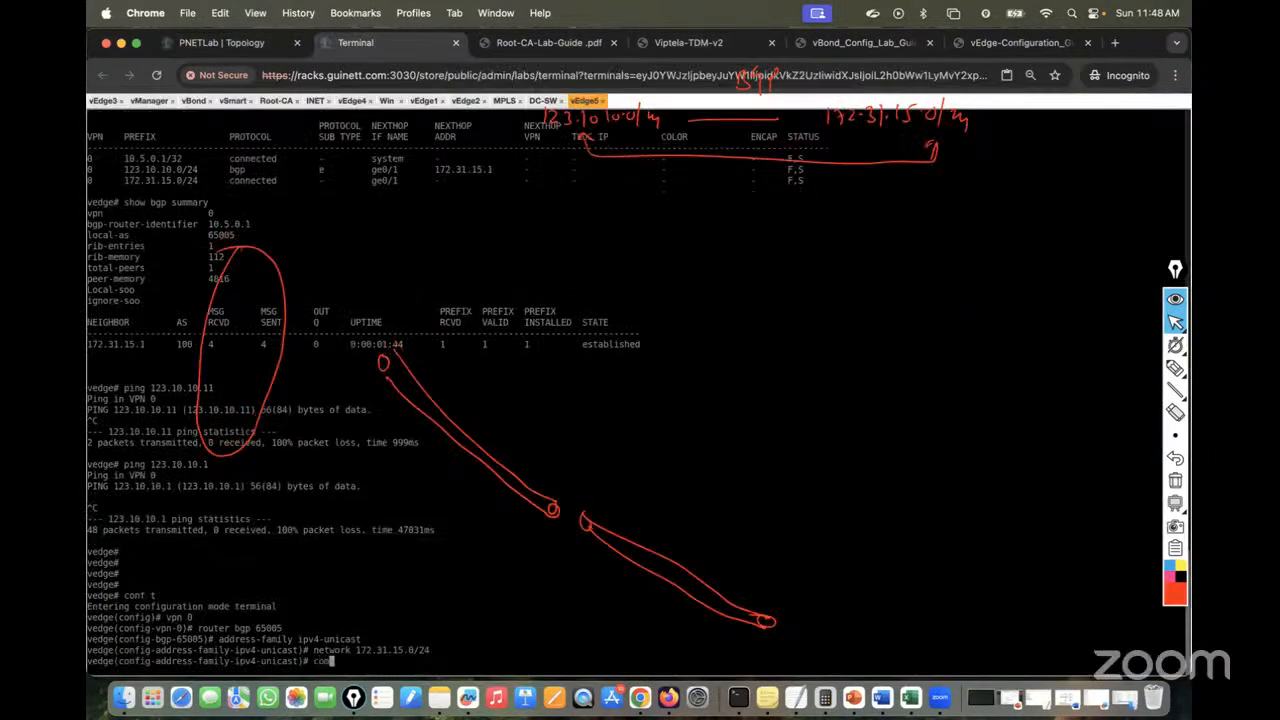
pyautogui.press('Return')
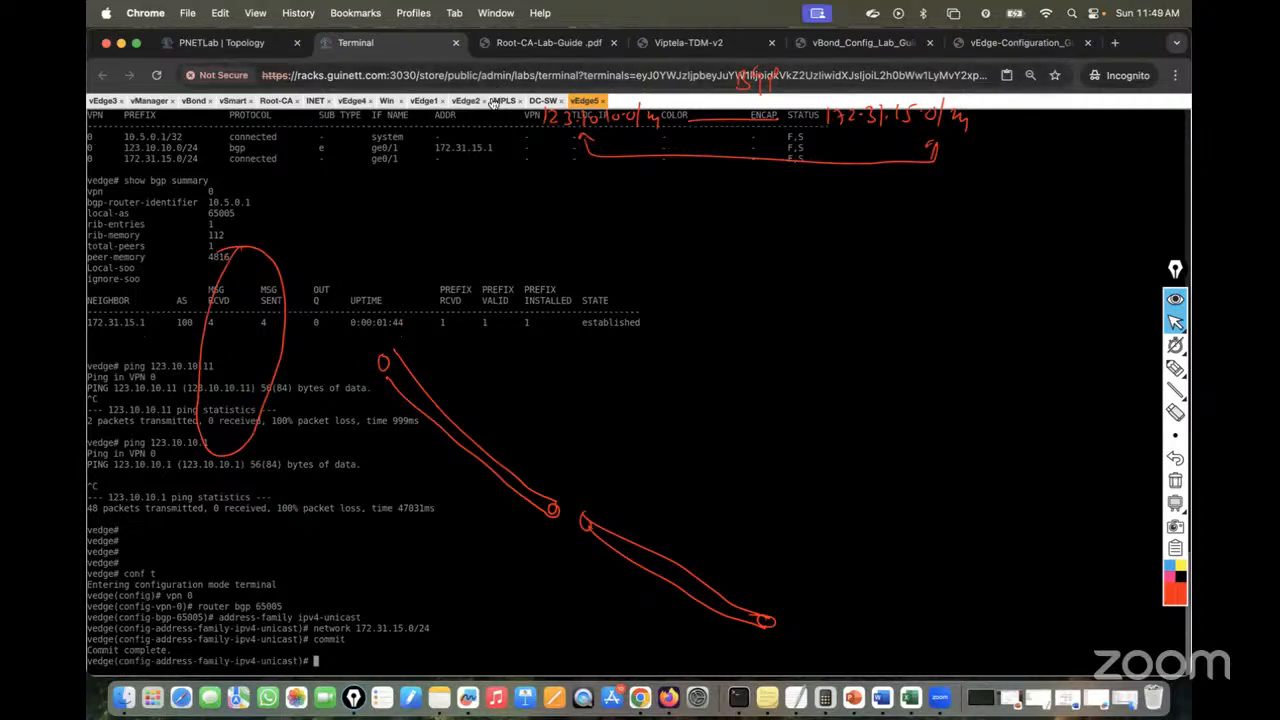
# On DC-SW, repeatedly rerun 'sh ip route | i 172.31.15' to check for the route
pyautogui.click(545, 101)
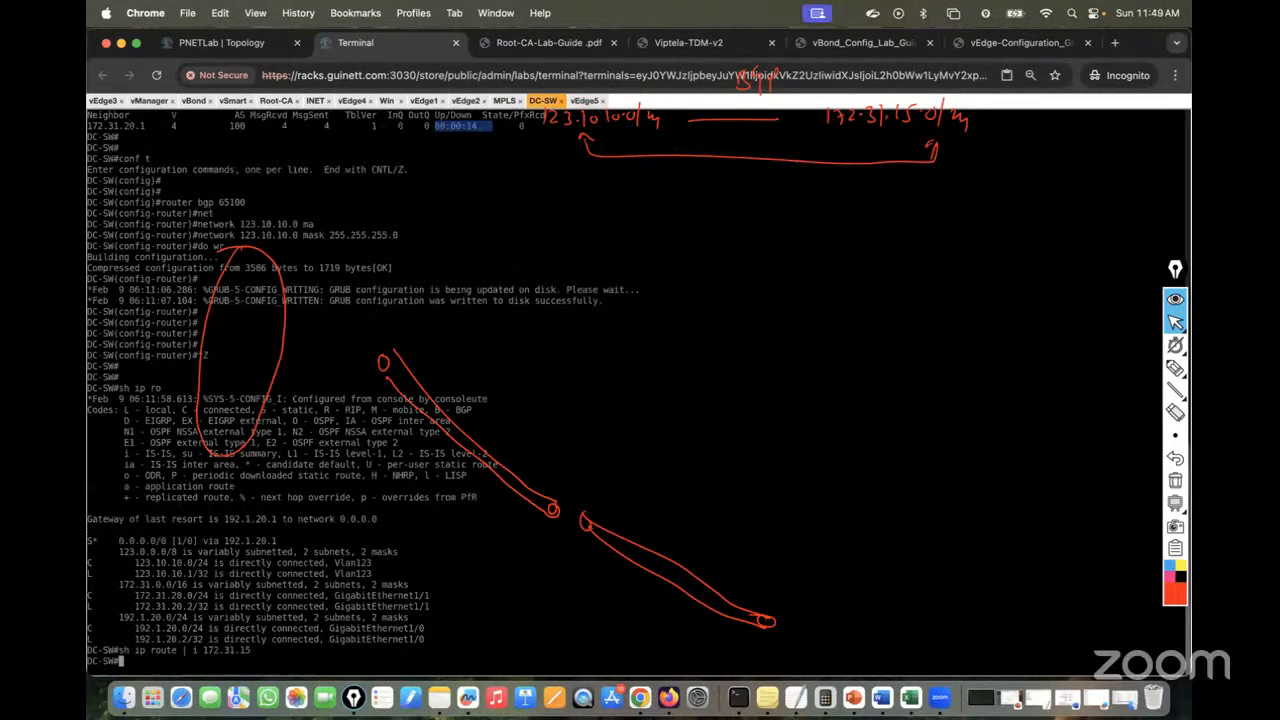
pyautogui.press('Return')
pyautogui.press('Return')
pyautogui.press('Up')
pyautogui.press('Return')
pyautogui.press('Return')
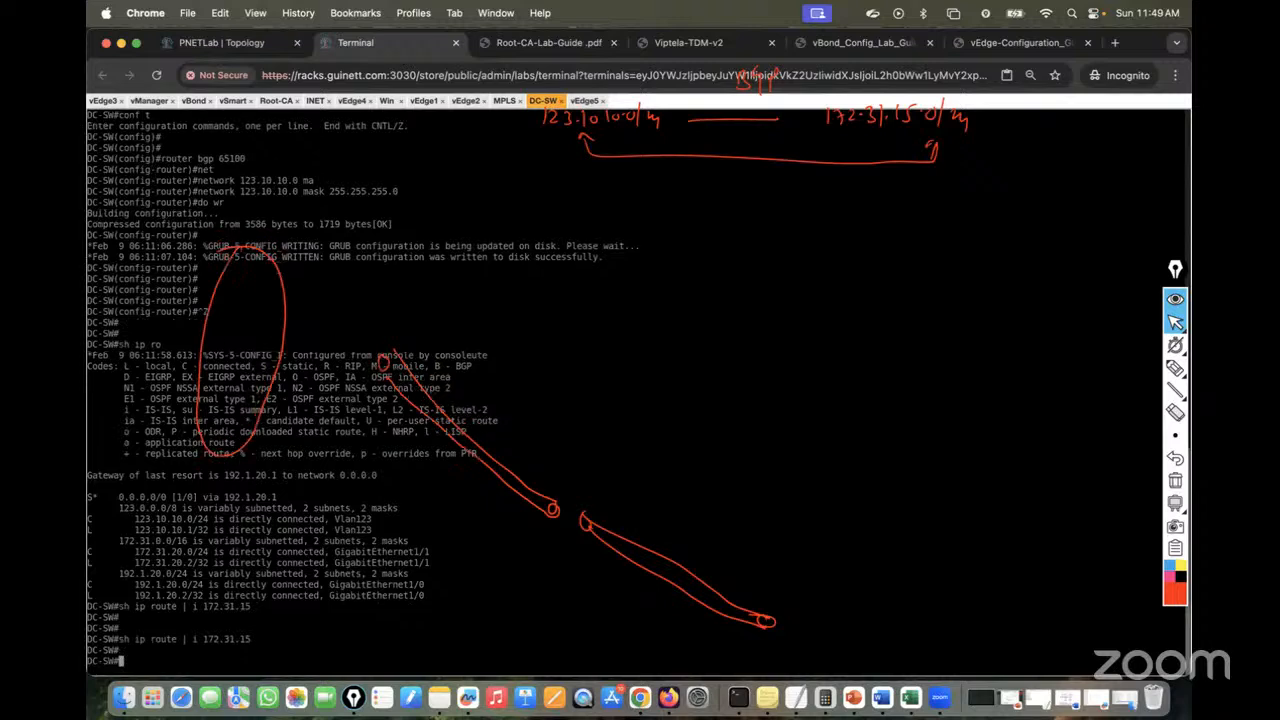
pyautogui.press('Return')
pyautogui.press('Up')
pyautogui.press('Return')
pyautogui.press('Return')
pyautogui.press('Return')
pyautogui.press('Up')
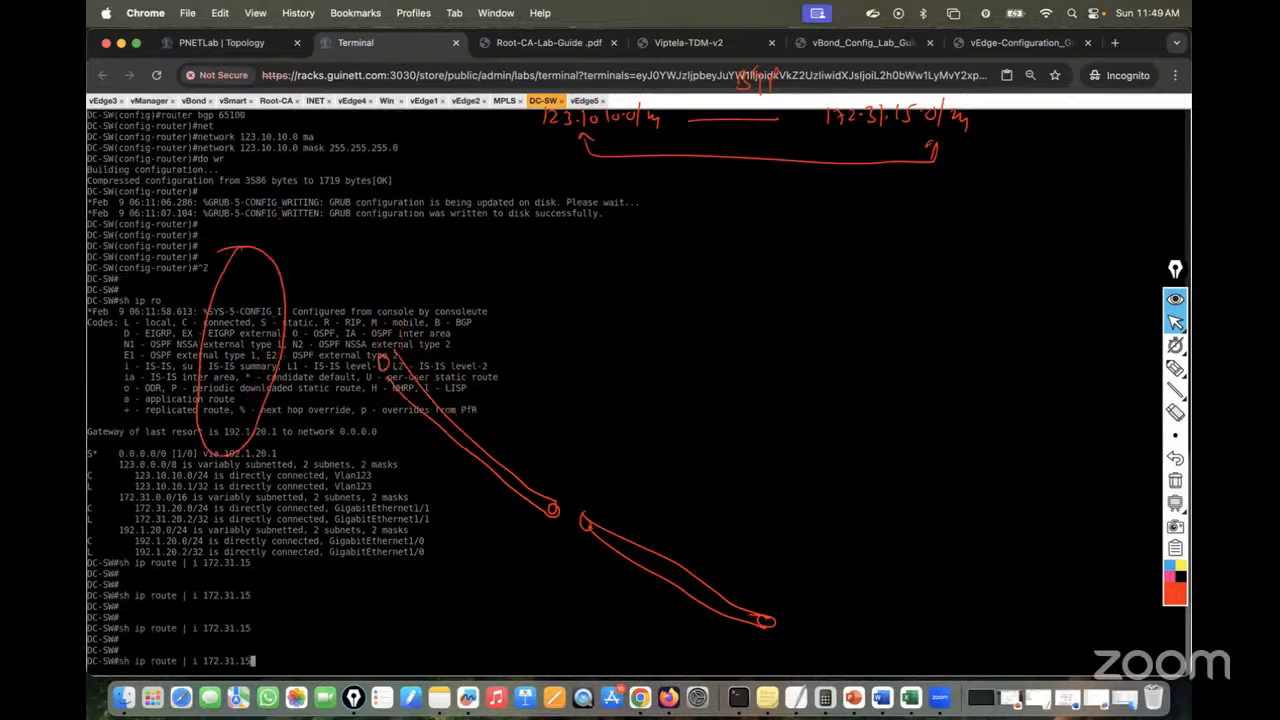
pyautogui.press('Return')
pyautogui.press('Return')
pyautogui.press('Up')
pyautogui.press('Return')
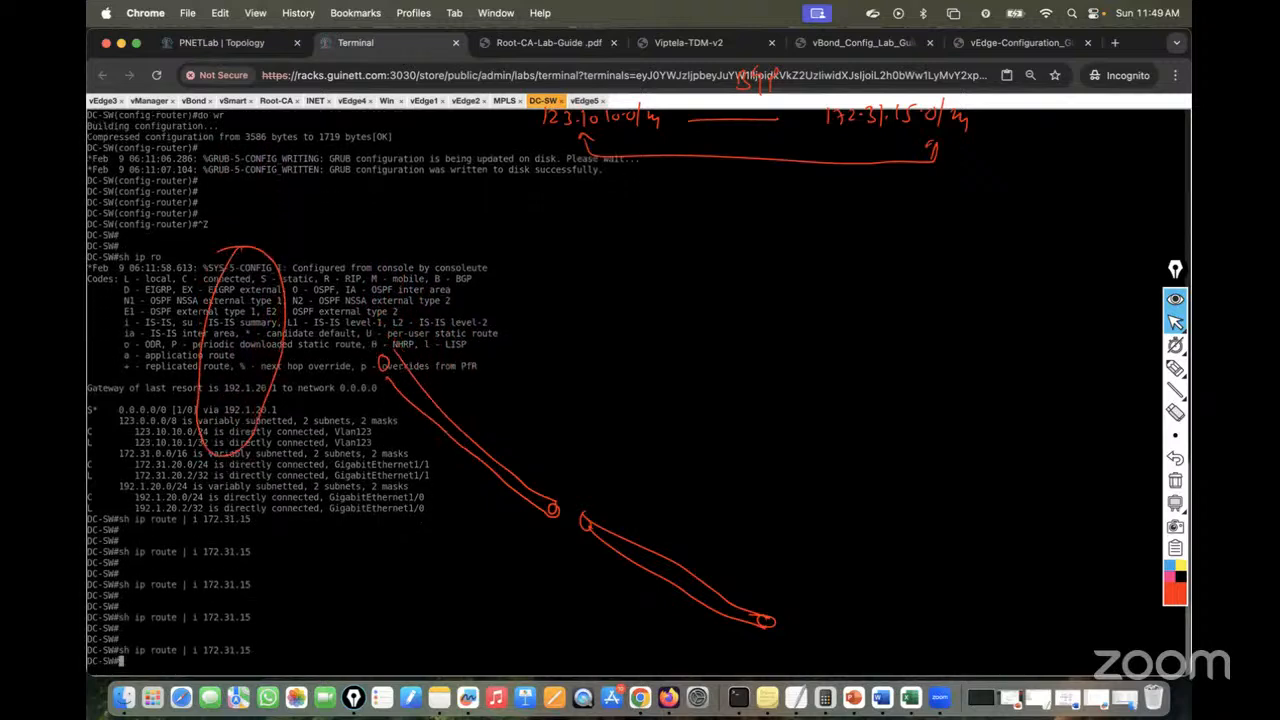
pyautogui.press('Return')
pyautogui.press('Return')
pyautogui.press('Up')
pyautogui.press('Return')
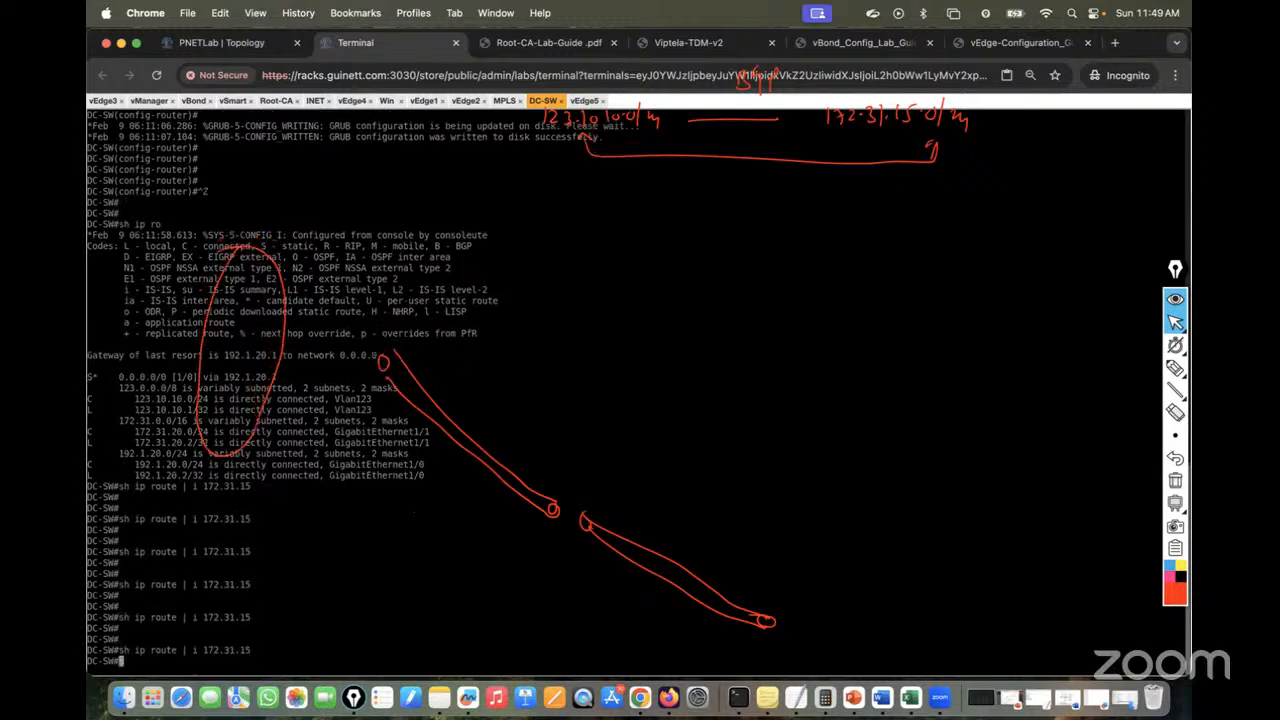
pyautogui.press('Return')
pyautogui.press('Return')
pyautogui.press('Up')
pyautogui.press('Return')
pyautogui.press('Return')
pyautogui.press('Return')
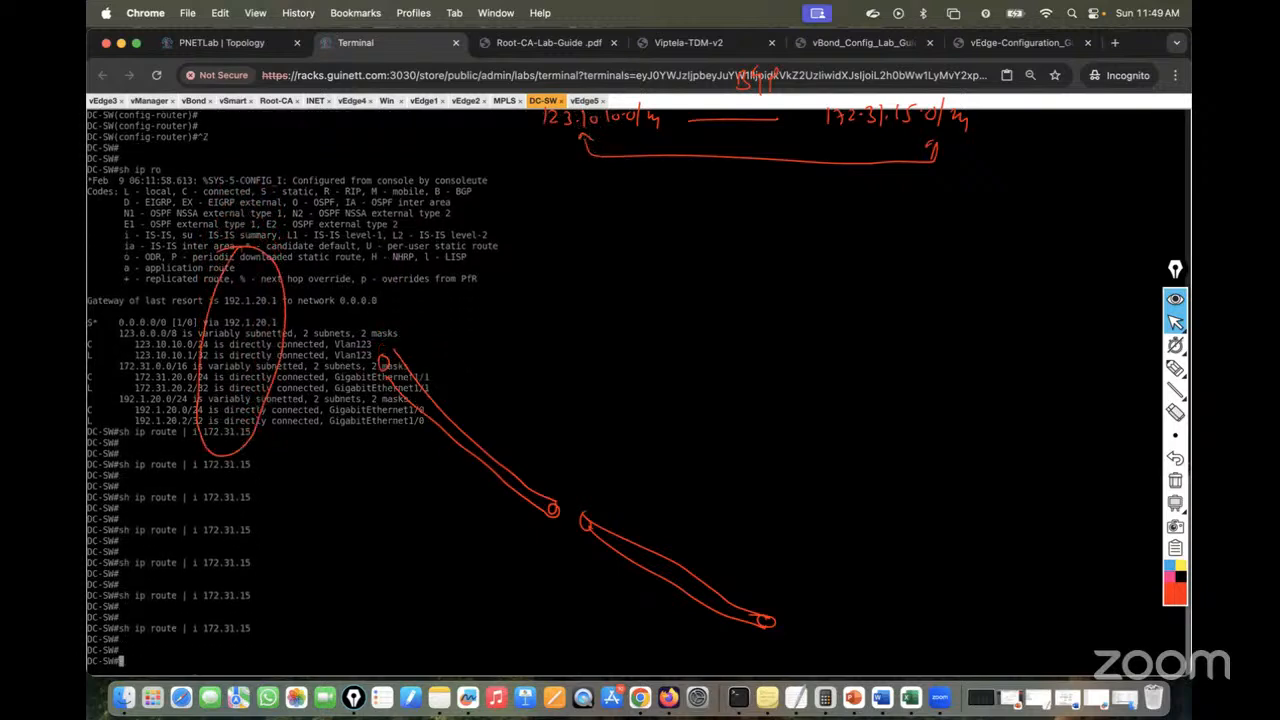
pyautogui.press('Return')
pyautogui.press('Up')
# Widen the filter to 'sh ip route | i 172.31.' and rerun it several times
pyautogui.press('Return')
pyautogui.press('Up')
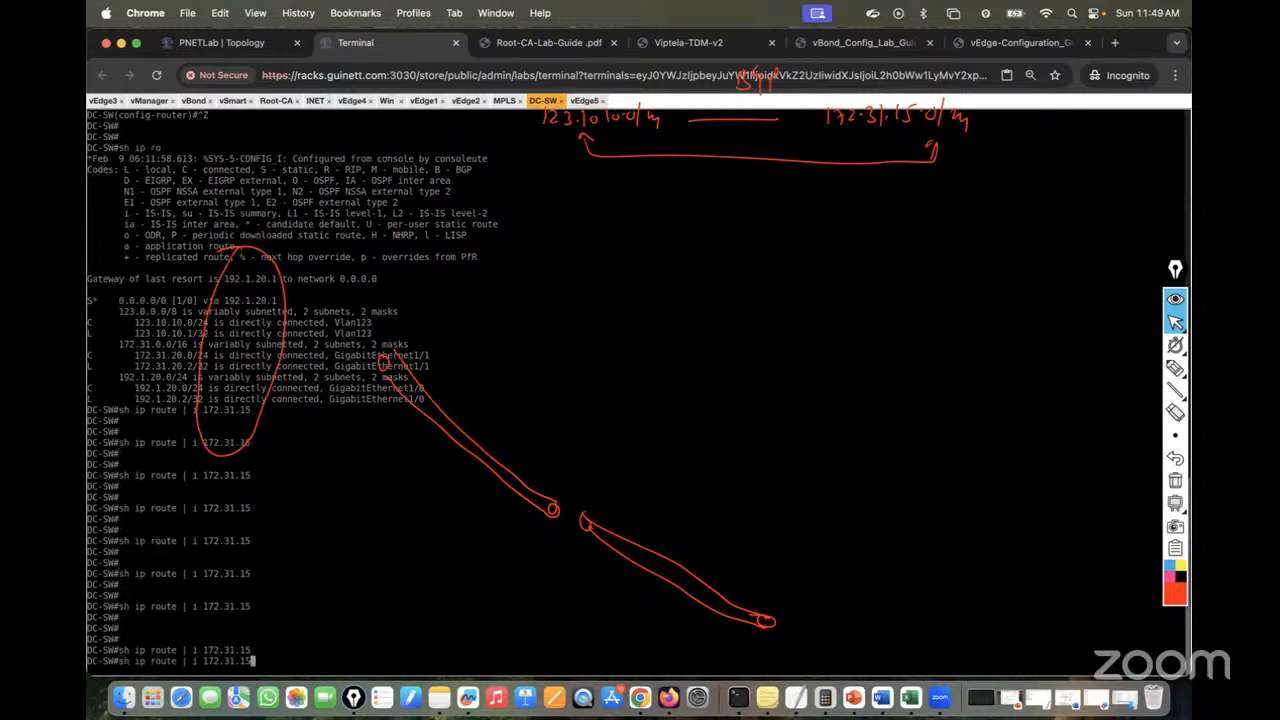
pyautogui.press('BackSpace')
pyautogui.press('BackSpace')
pyautogui.press('Return')
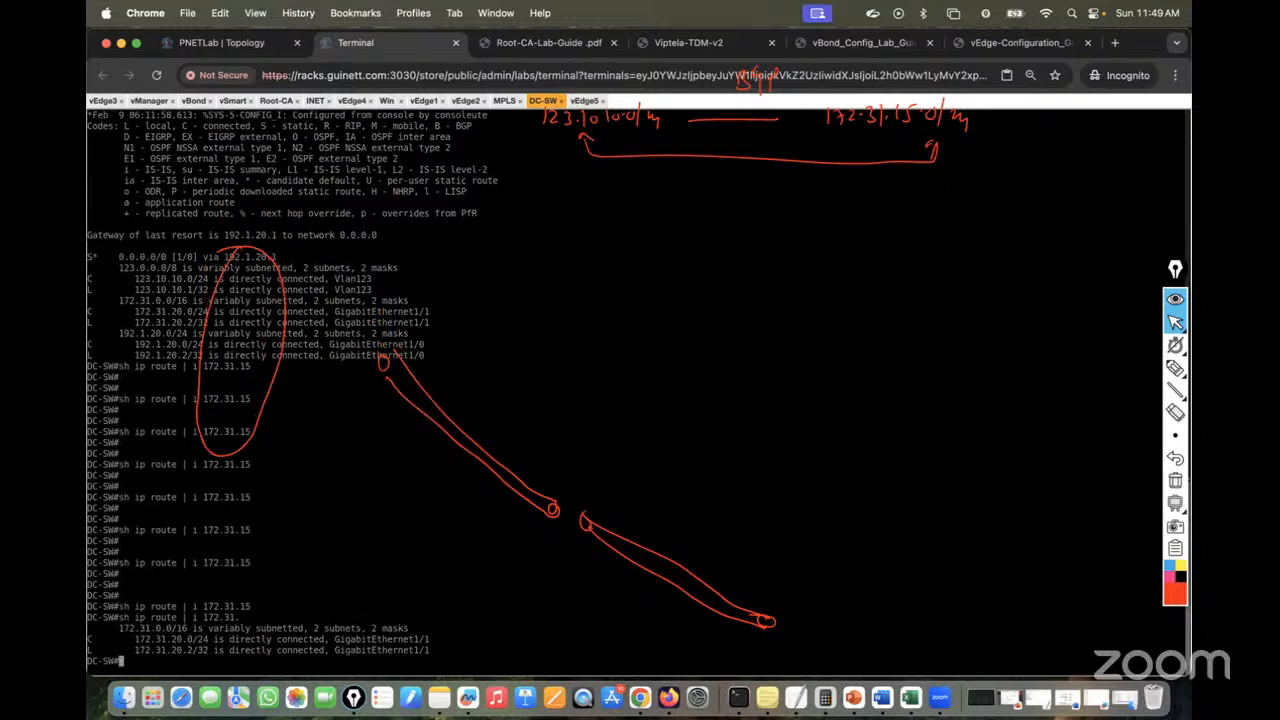
pyautogui.press('Up')
pyautogui.press('Return')
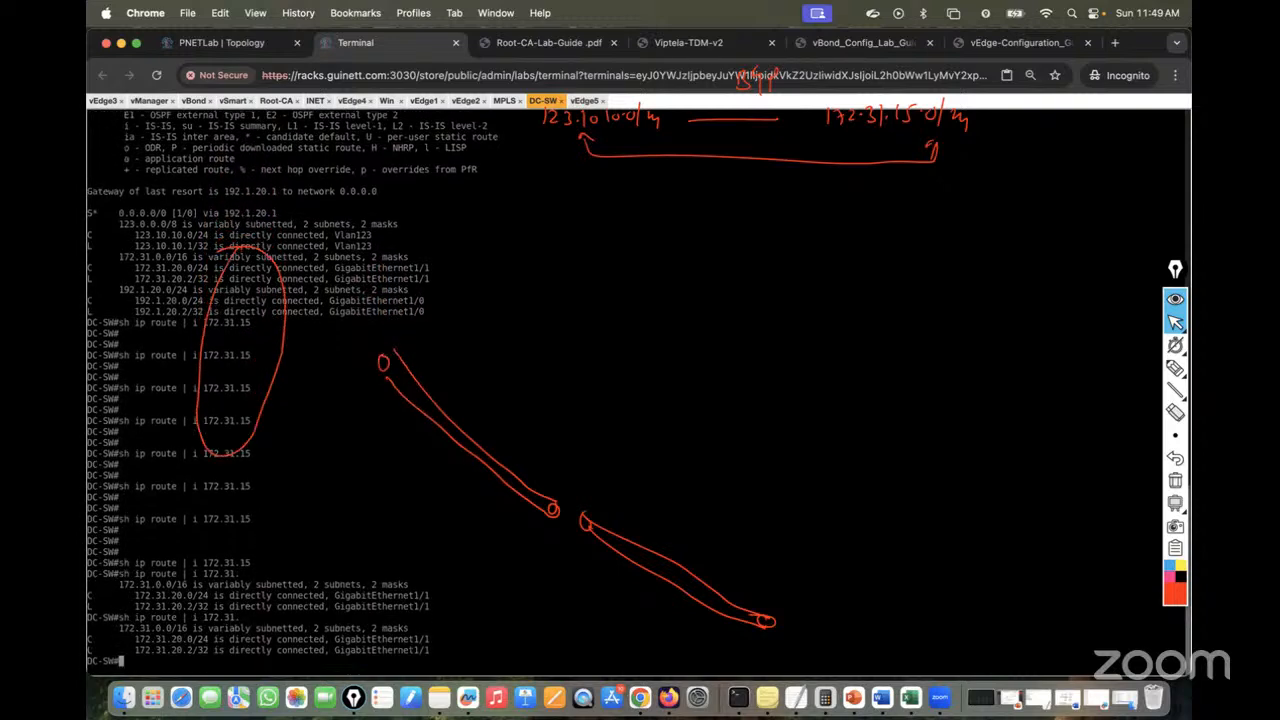
pyautogui.press('Return')
pyautogui.press('Return')
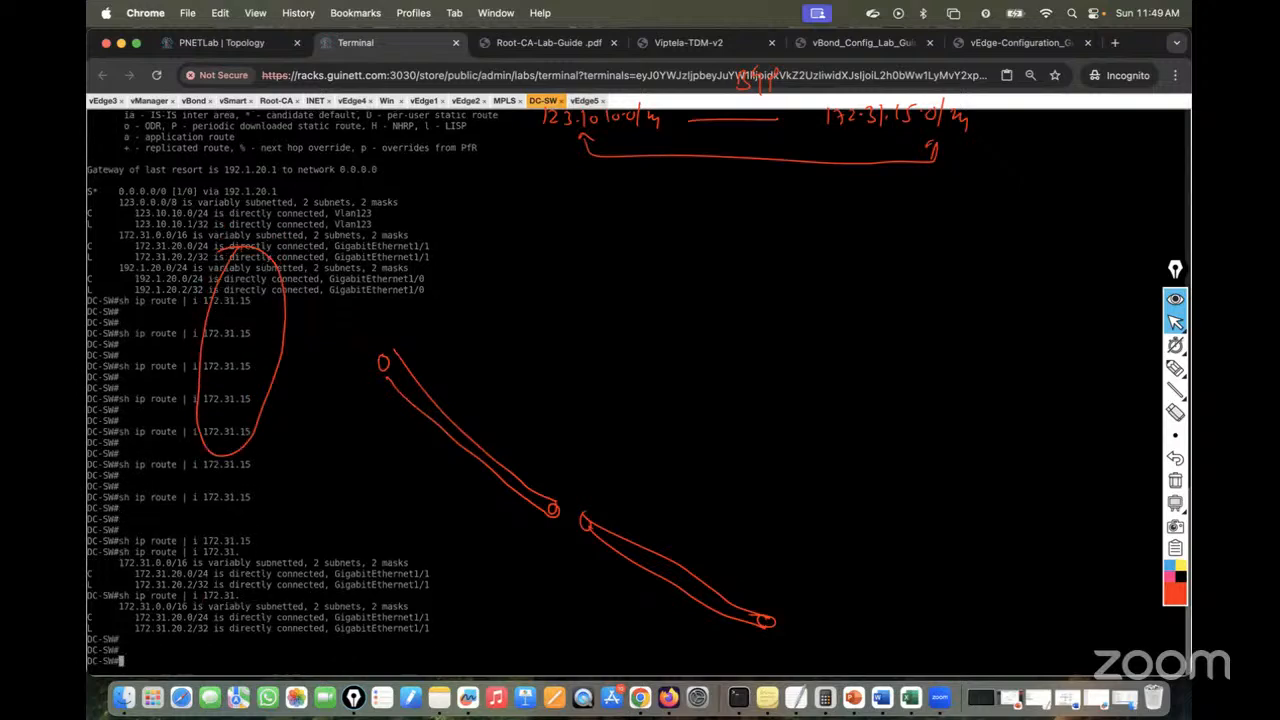
pyautogui.press('Up')
pyautogui.press('Return')
pyautogui.press('Return')
pyautogui.press('Return')
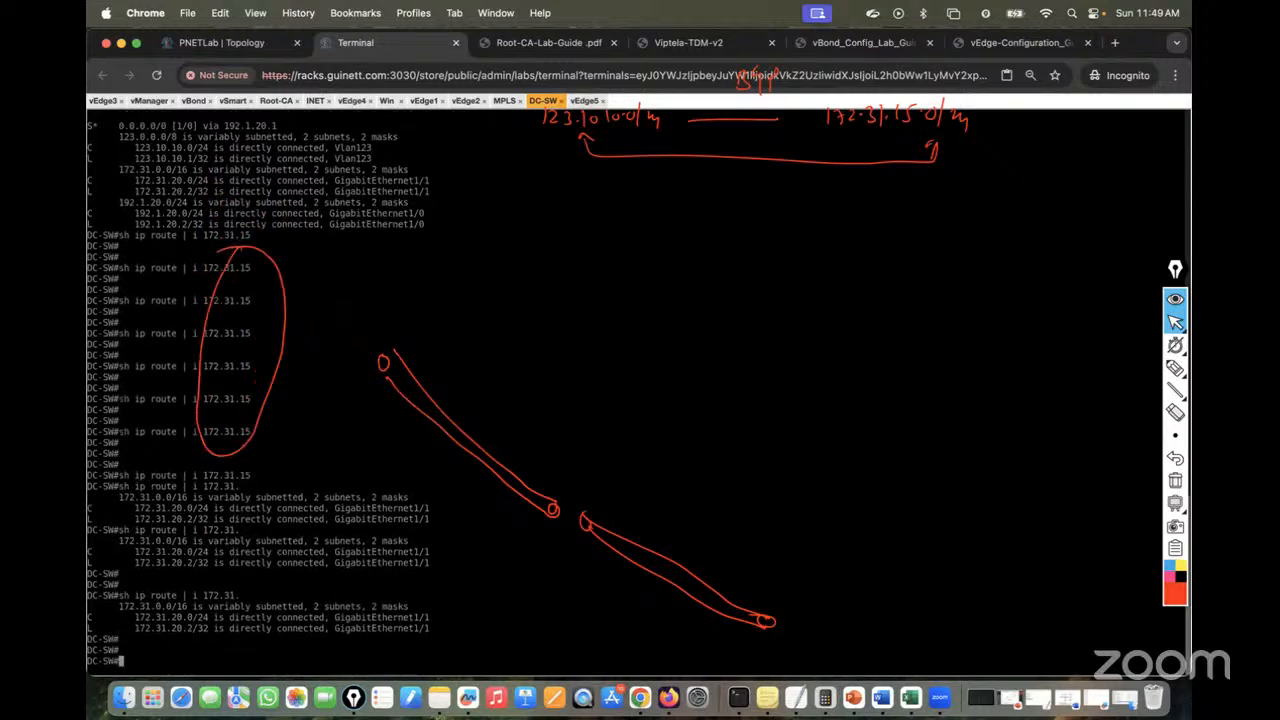
pyautogui.press('Up')
pyautogui.press('Return')
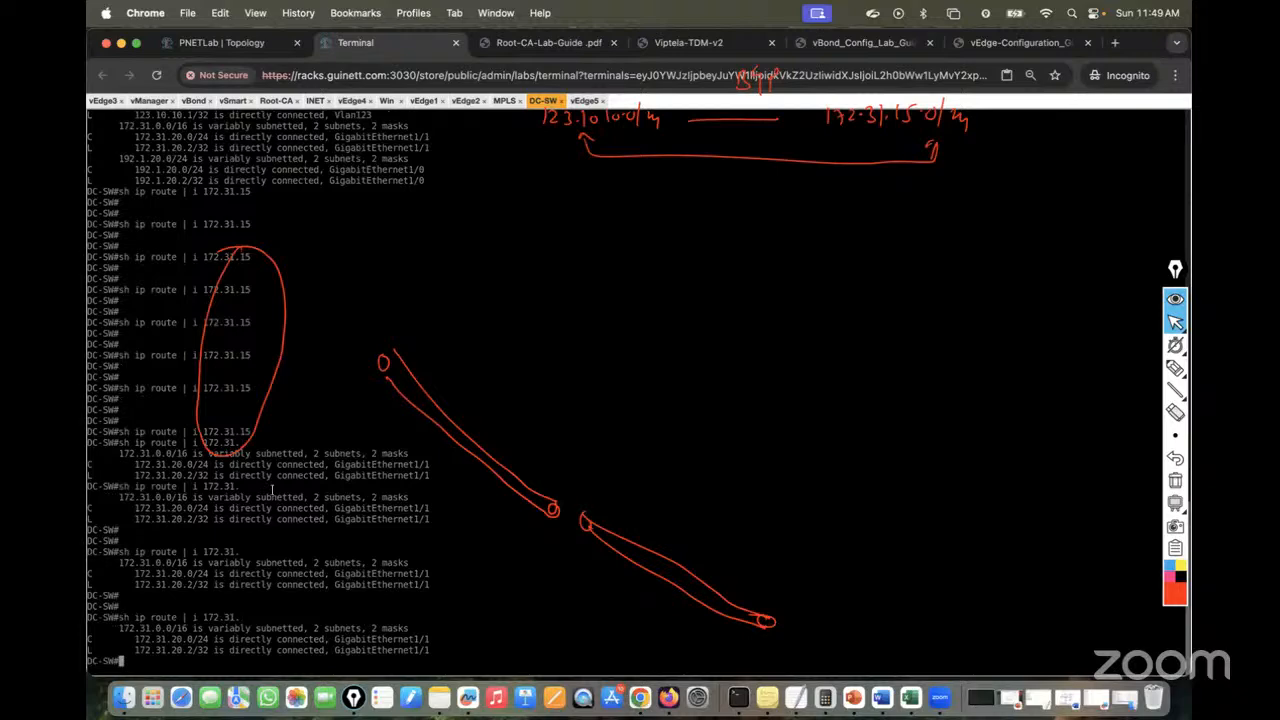
# On MPLS, run sh bgp sum repeatedly to confirm prefixes from both neighbours
pyautogui.click(504, 100)
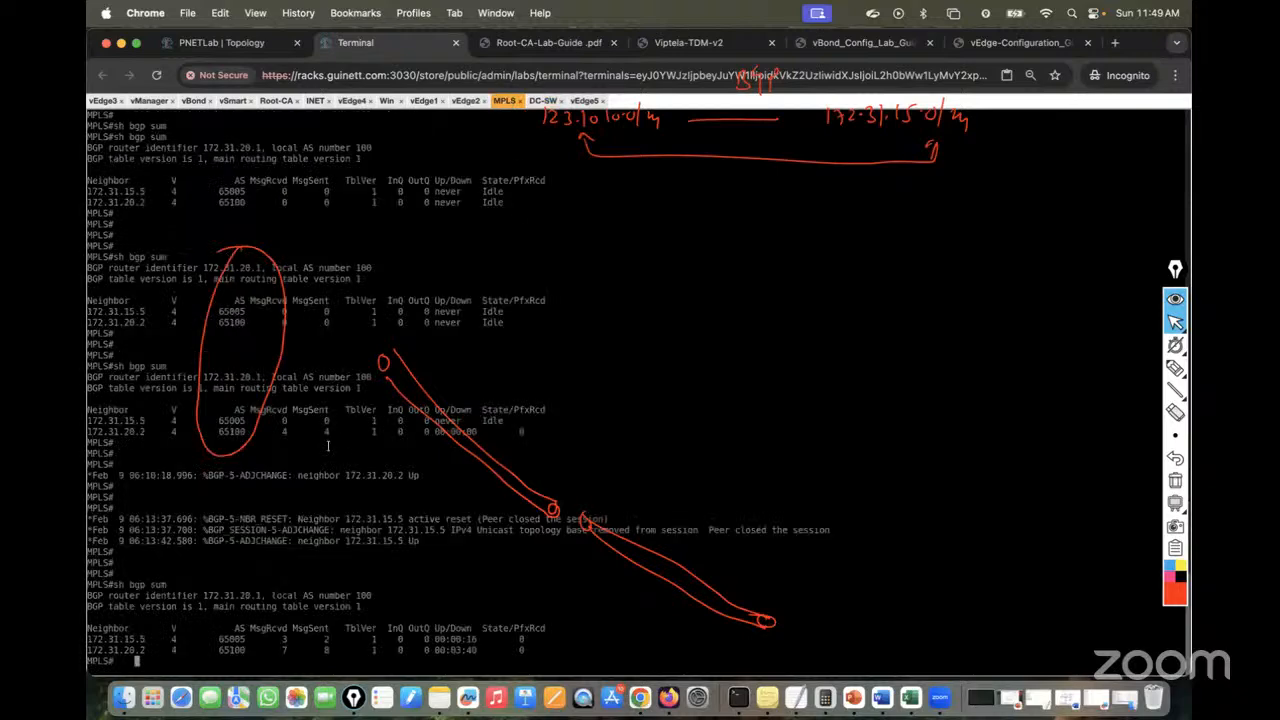
pyautogui.write('sh bgp sum')
pyautogui.press('Return')
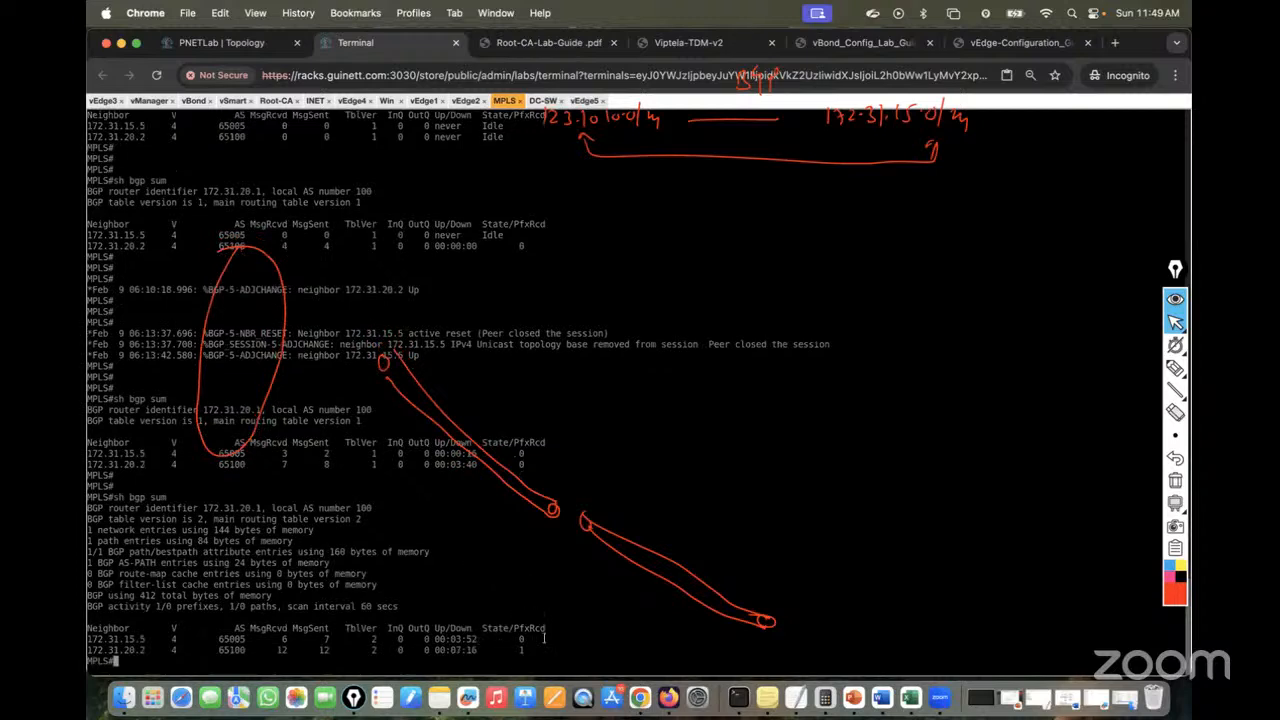
pyautogui.press('Return')
pyautogui.press('Return')
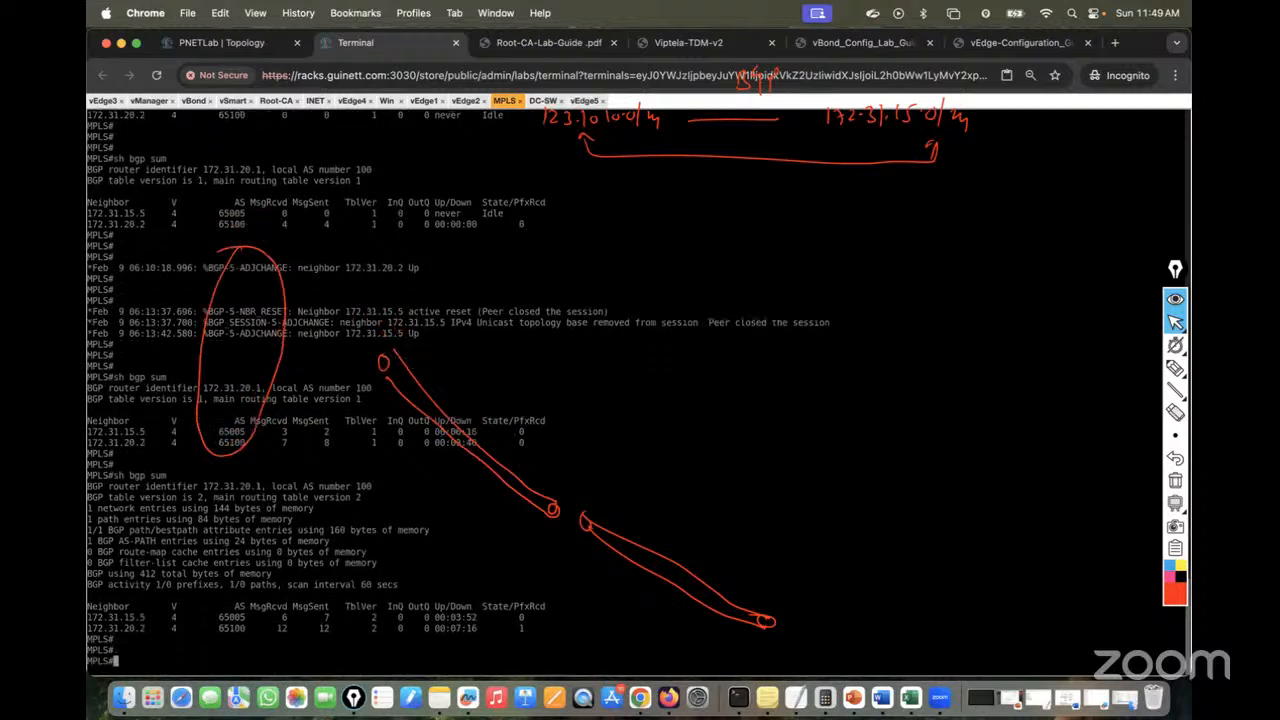
pyautogui.press('Up')
pyautogui.press('Return')
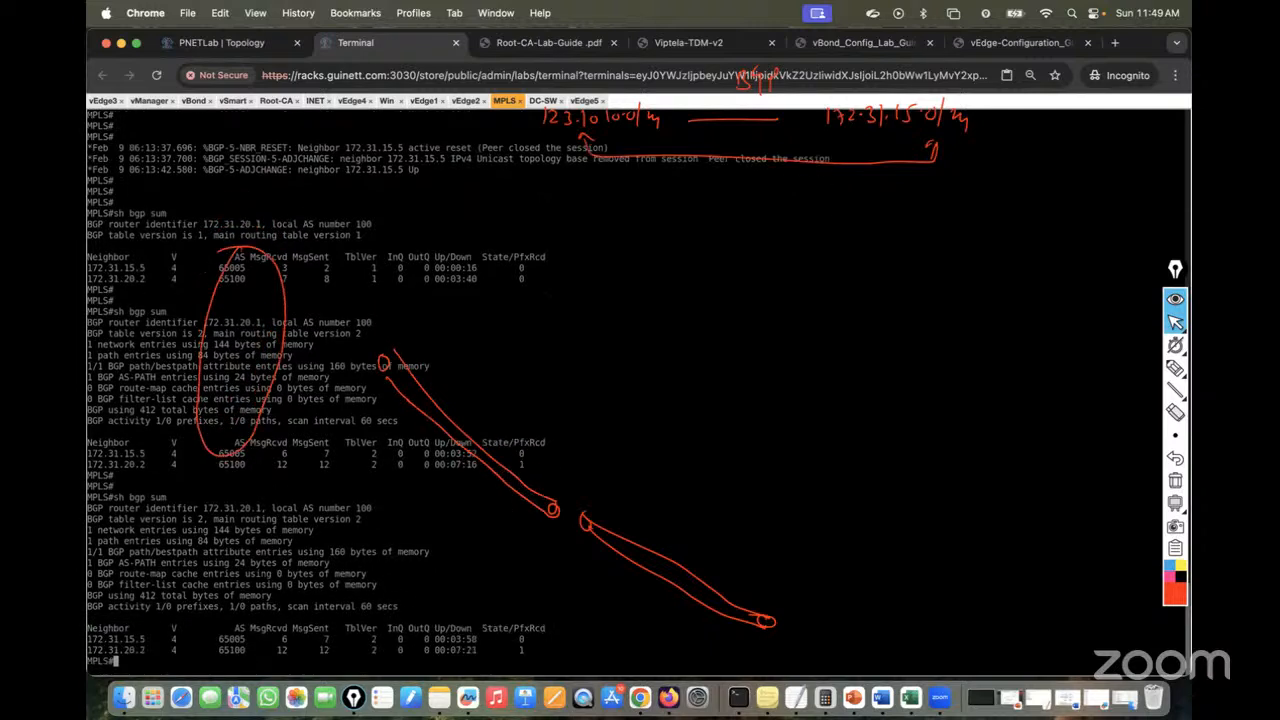
pyautogui.press('Return')
pyautogui.press('Return')
pyautogui.press('Up')
pyautogui.press('Return')
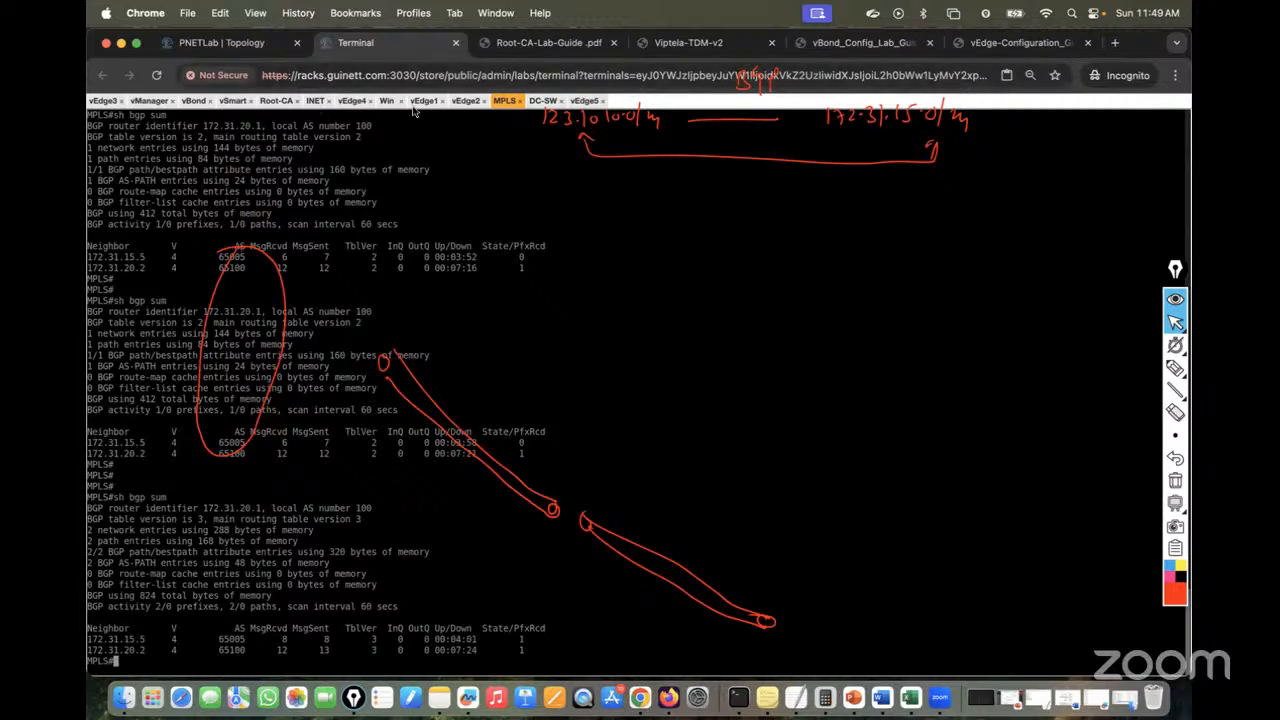
# On DC-SW, recheck the routes and highlight the new BGP route 172.31.15.0/24 via 172.31.20.1
pyautogui.click(543, 101)
pyautogui.press('Up')
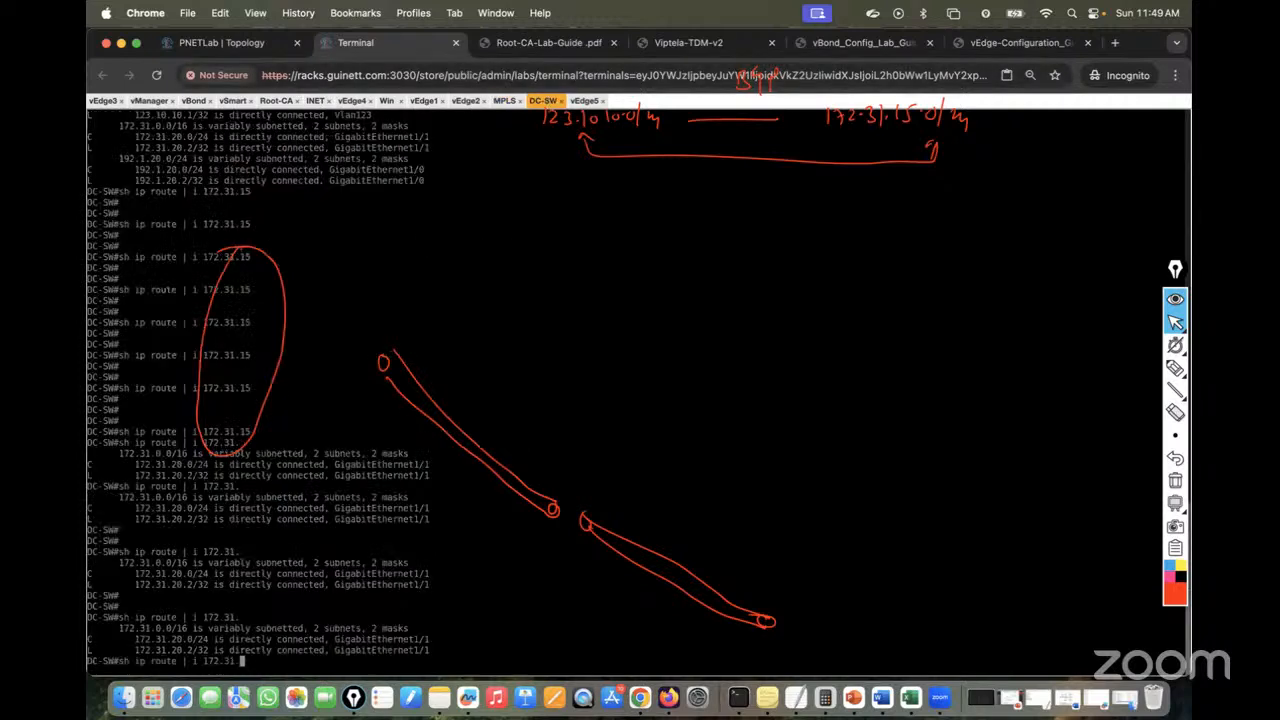
pyautogui.press('Return')
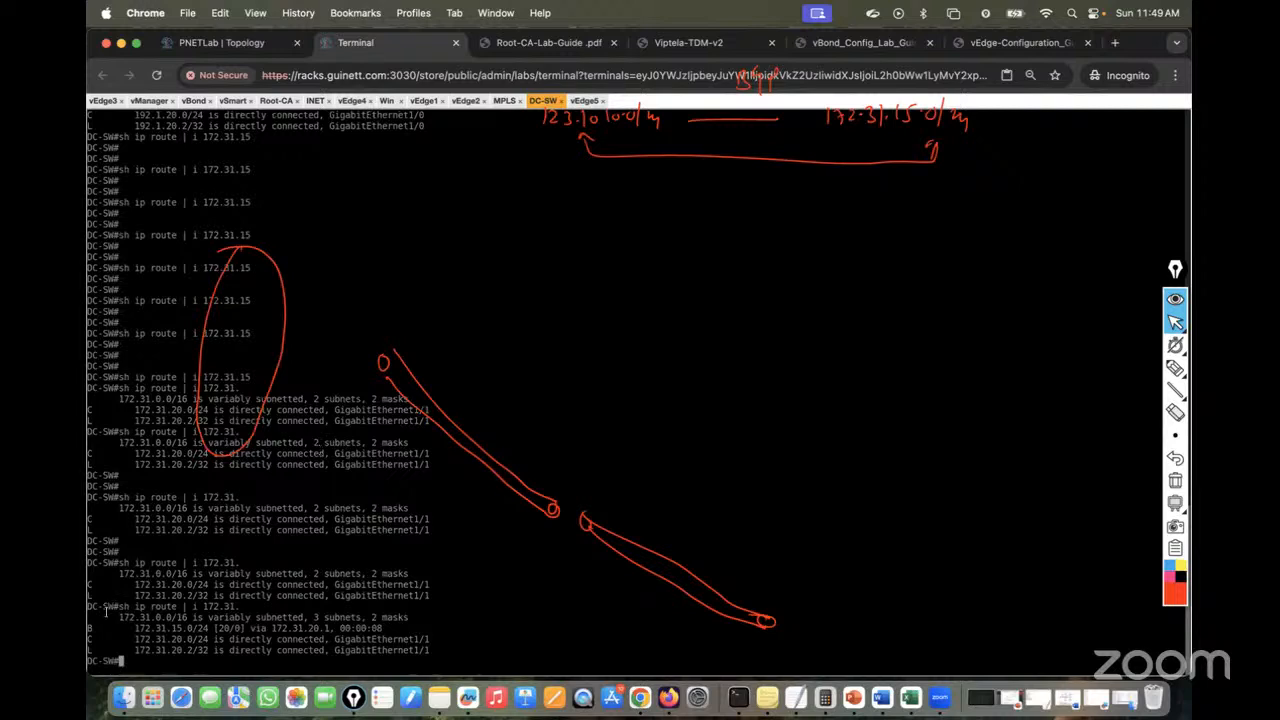
pyautogui.moveTo(87, 628); pyautogui.dragTo(212, 628)
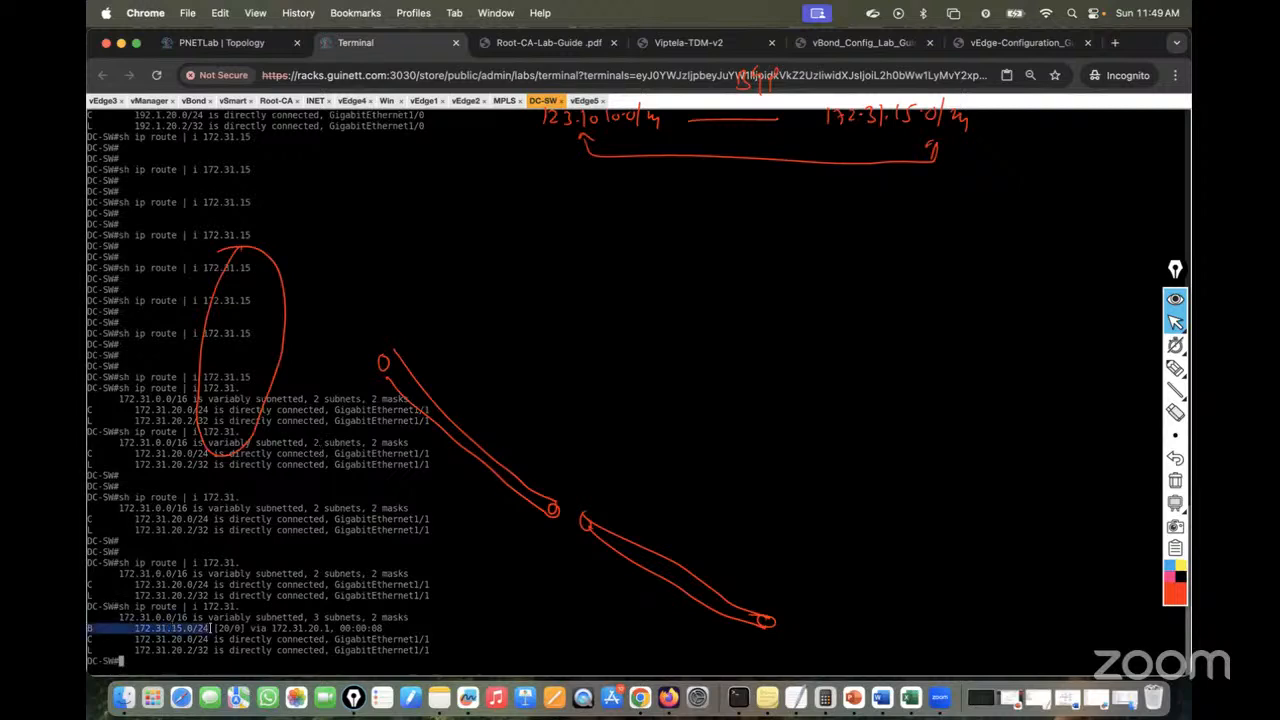
pyautogui.press('Return')
pyautogui.press('Return')
pyautogui.press('Return')
pyautogui.press('Up')
pyautogui.write('15')
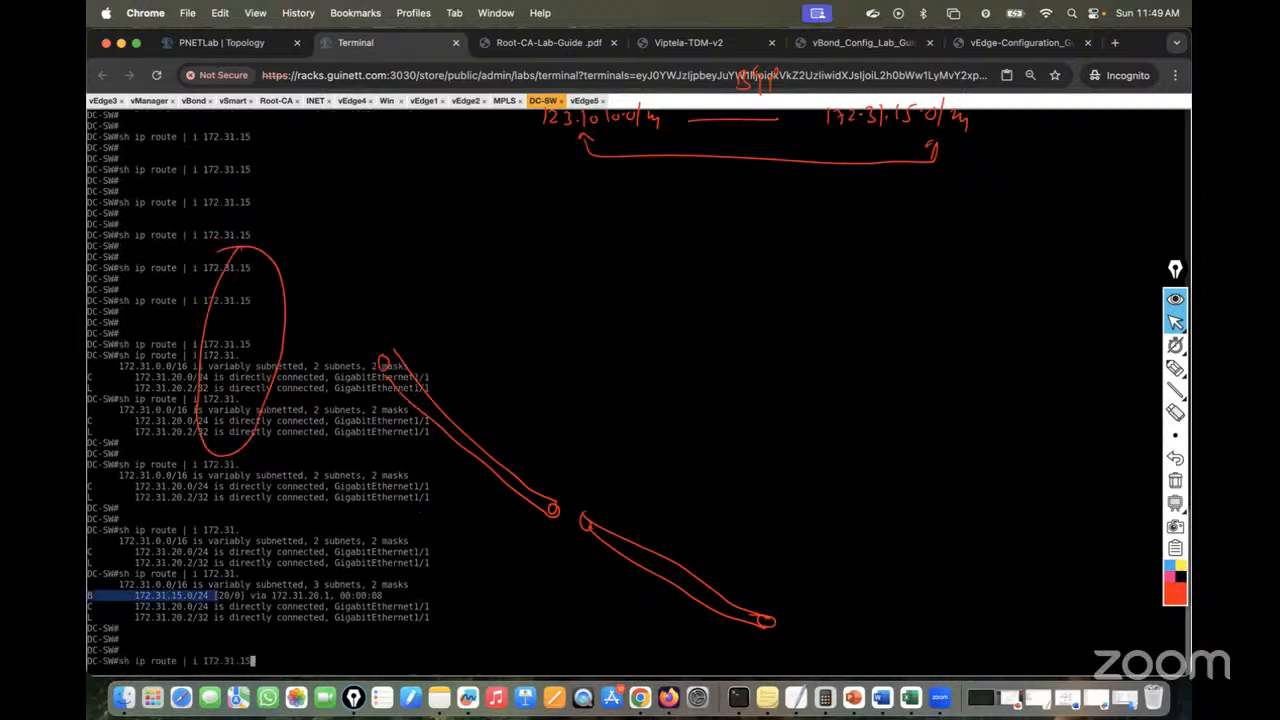
pyautogui.press('Return')
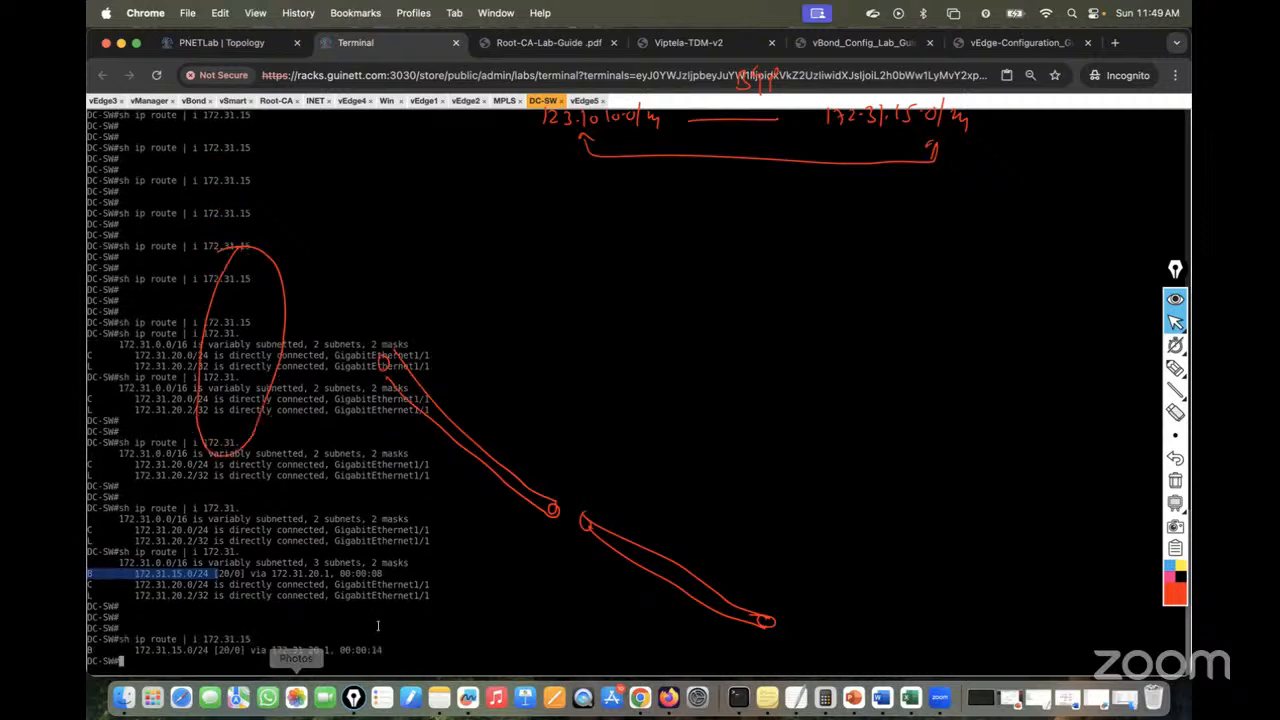
# Leave configuration mode on vEdge5 and ping 123.10.10.1 and 123.10.10.10
pyautogui.click(586, 101)
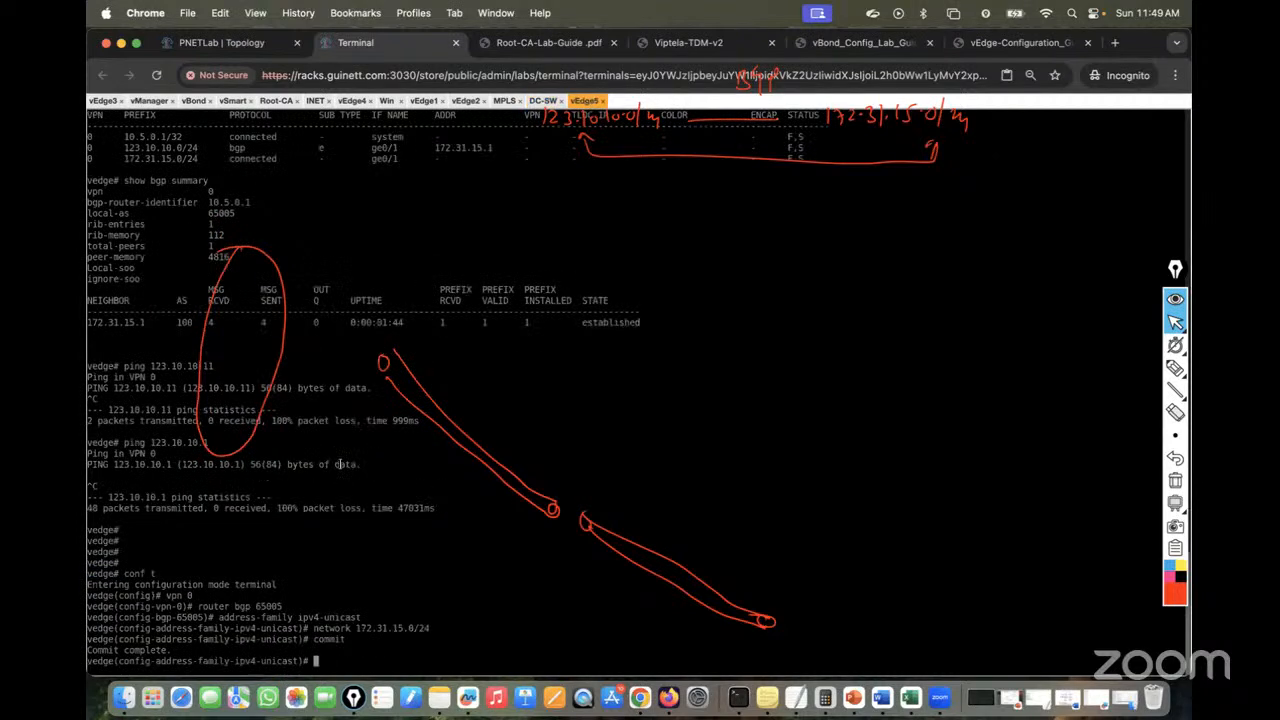
pyautogui.hotkey('ctrl', 'z')
pyautogui.press('Return')
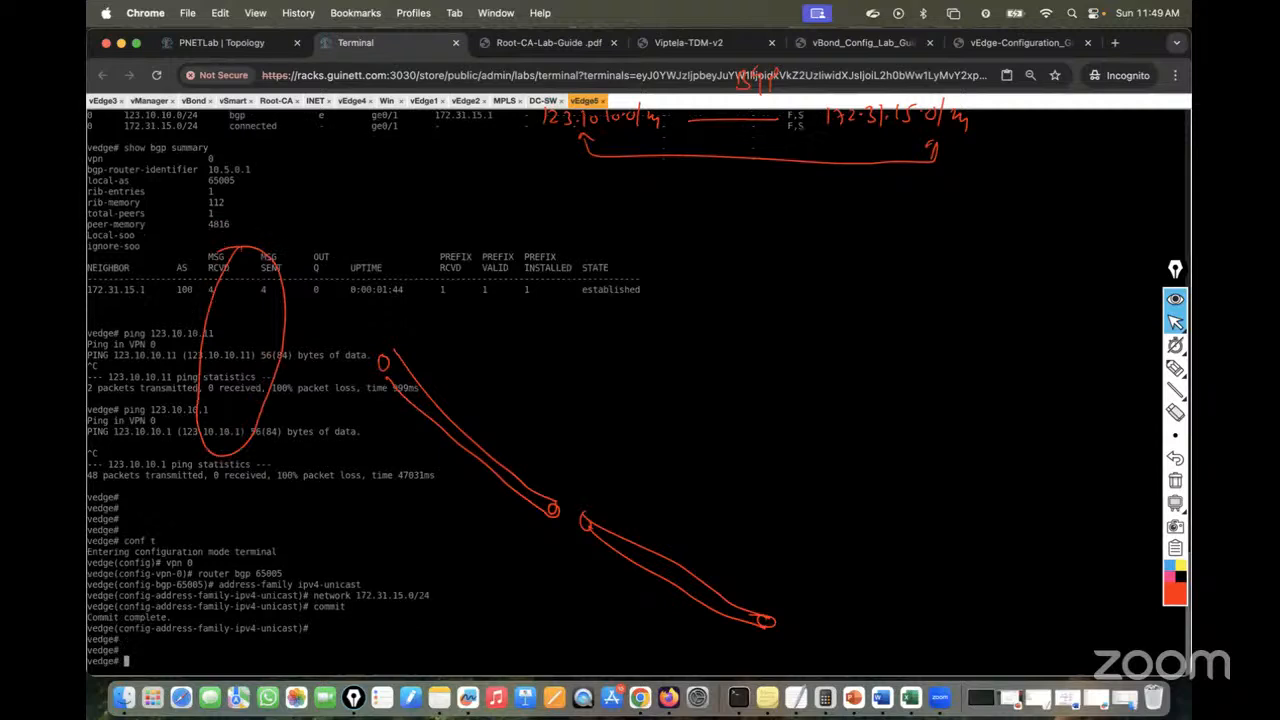
pyautogui.write('ping 123.10.10.1')
pyautogui.press('Return')
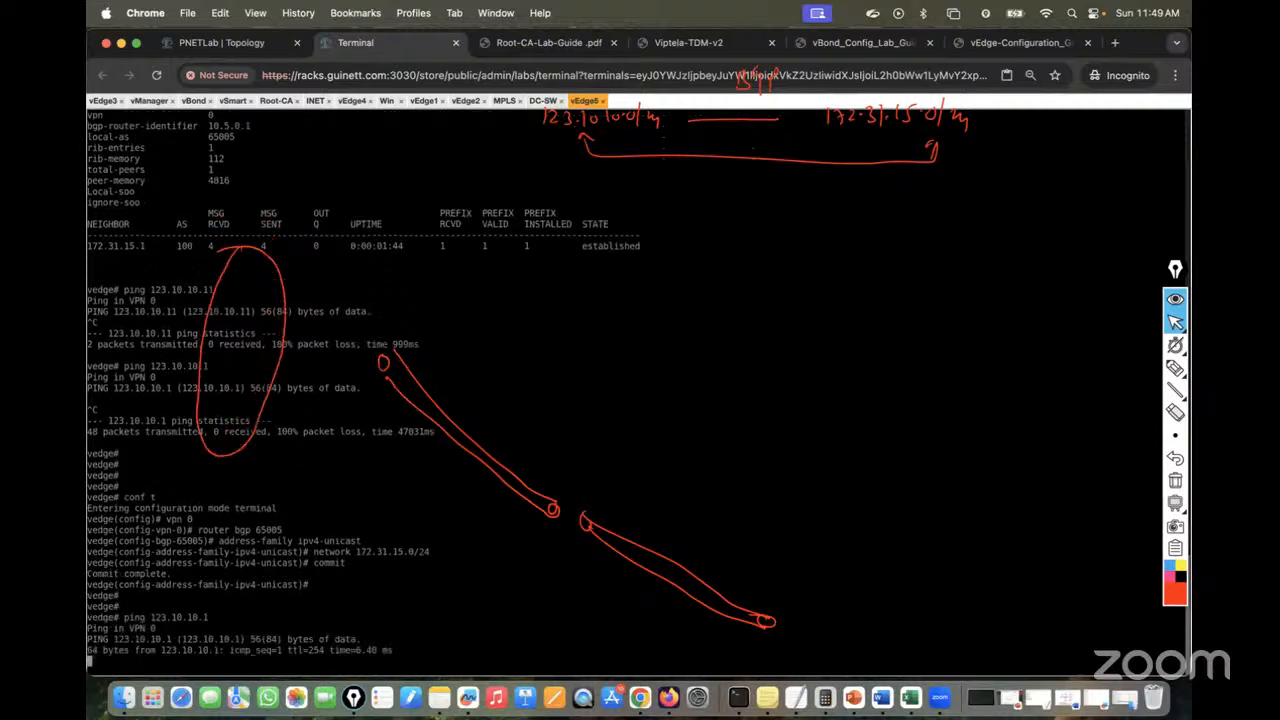
pyautogui.hotkey('ctrl', 'c')
pyautogui.press('Up')
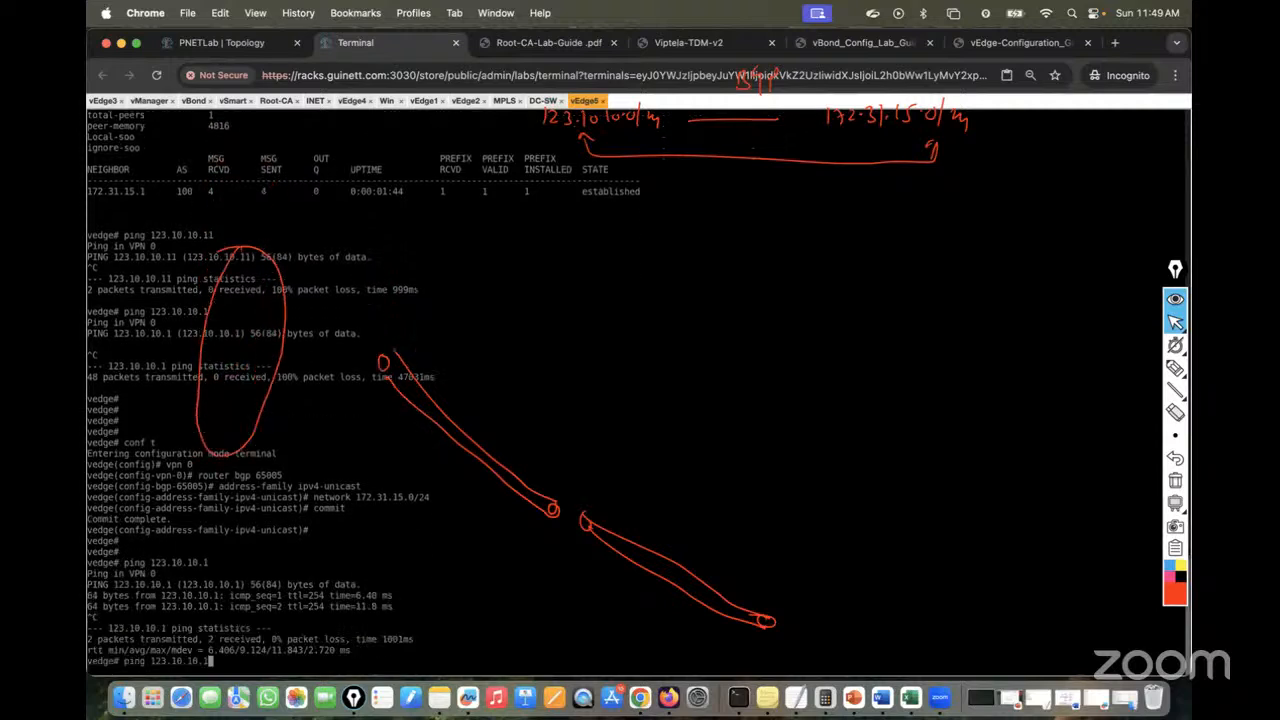
pyautogui.write('0')
pyautogui.press('Return')
pyautogui.hotkey('ctrl', 'c')
# Ping 123.10.10.11, 123.10.10.12 and 123.10.10.13 from vEdge5
pyautogui.press('Up')
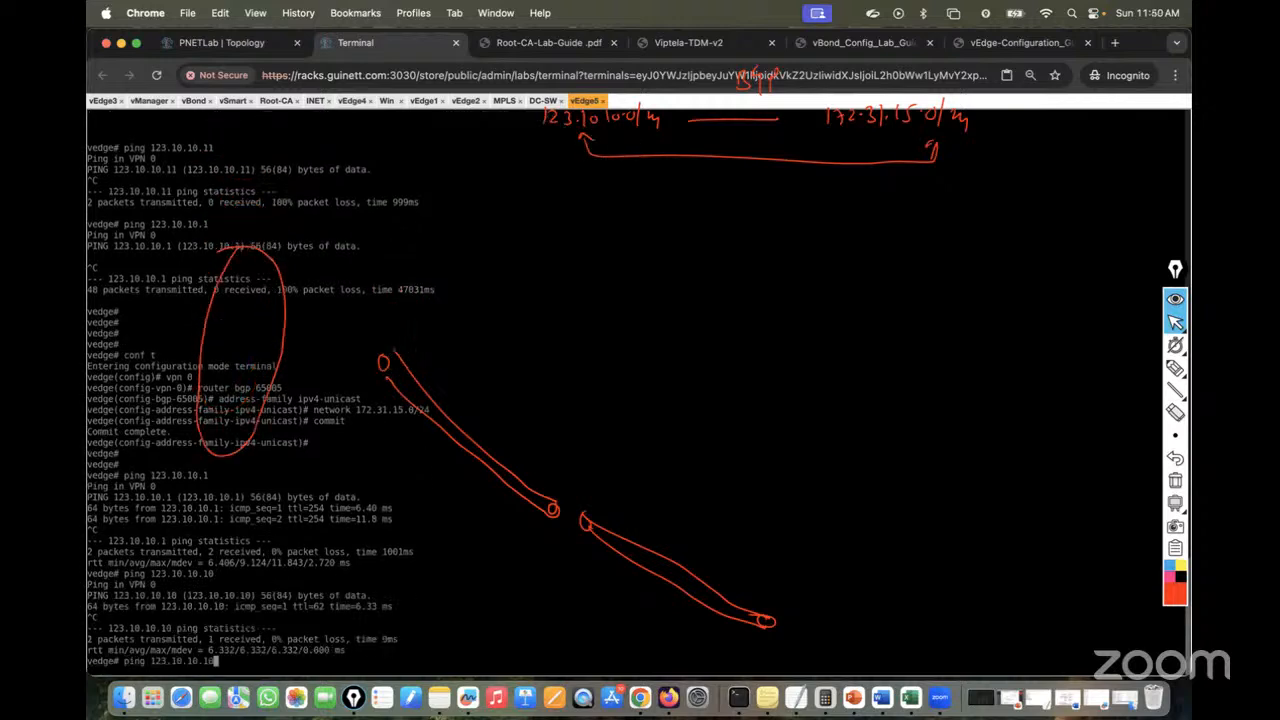
pyautogui.press('Return')
pyautogui.hotkey('ctrl', 'c')
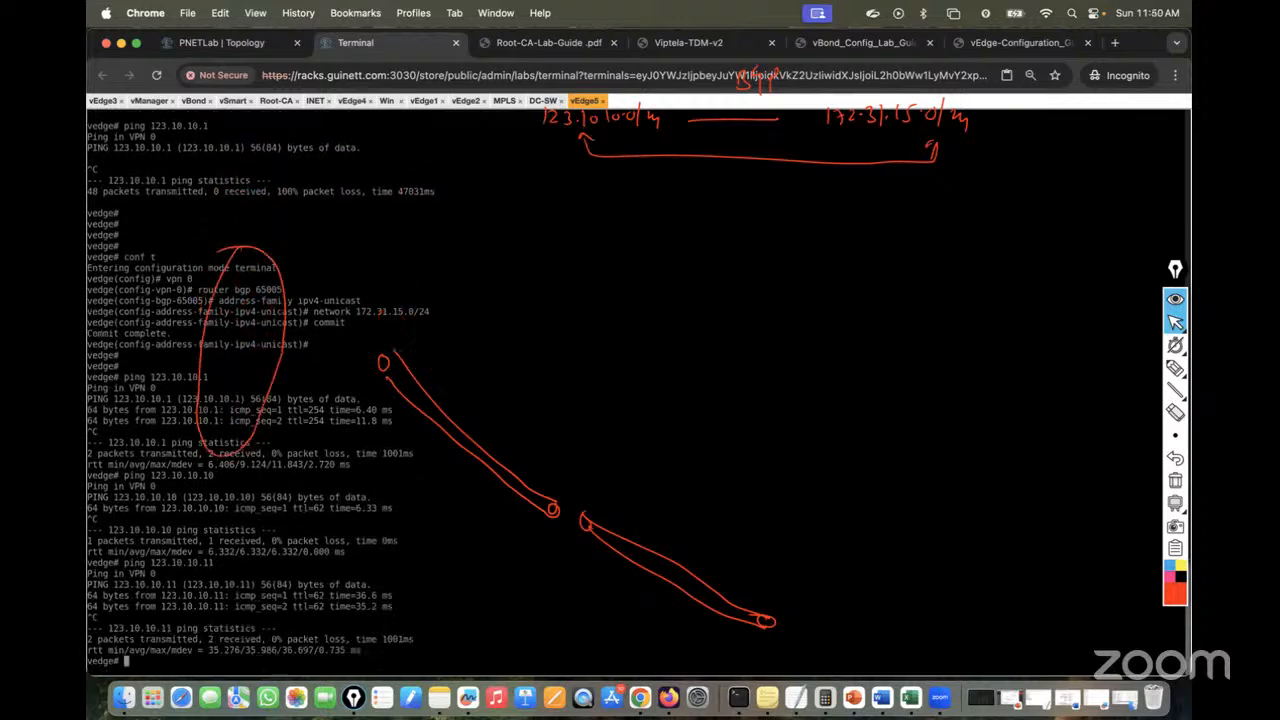
pyautogui.press('Up')
pyautogui.press('BackSpace')
pyautogui.write('23.10.10.12')
pyautogui.press('Return')
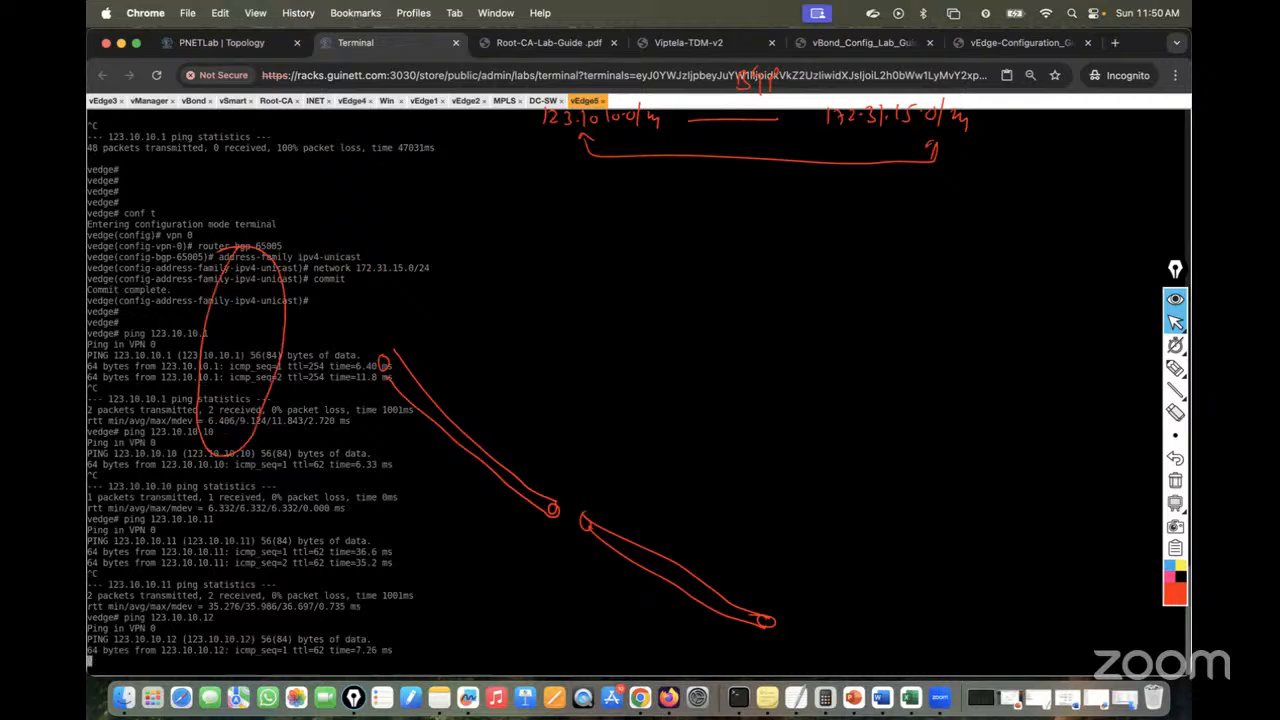
pyautogui.hotkey('ctrl', 'c')
pyautogui.press('Up')
pyautogui.press('BackSpace')
pyautogui.write('3')
pyautogui.press('Return')
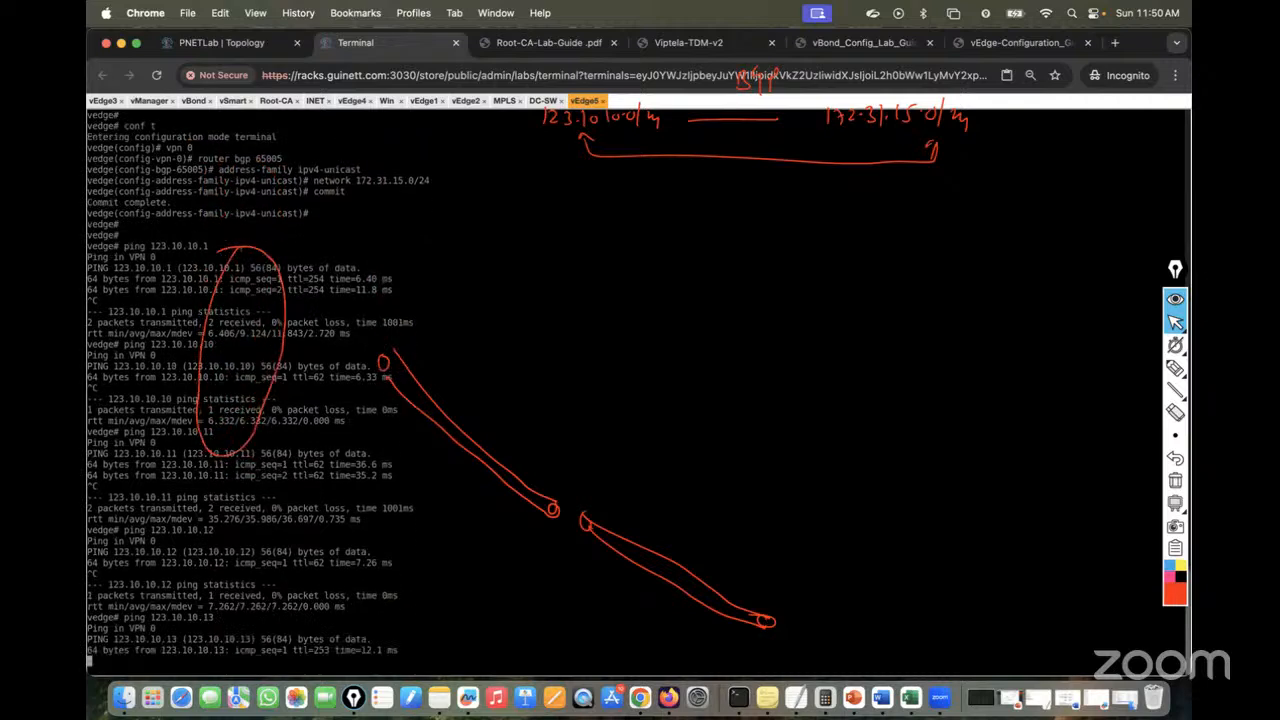
pyautogui.hotkey('ctrl', 'c')
# Open the vshell Linux shell on vEdge5
pyautogui.press('Return')
pyautogui.press('Return')
pyautogui.press('Return')
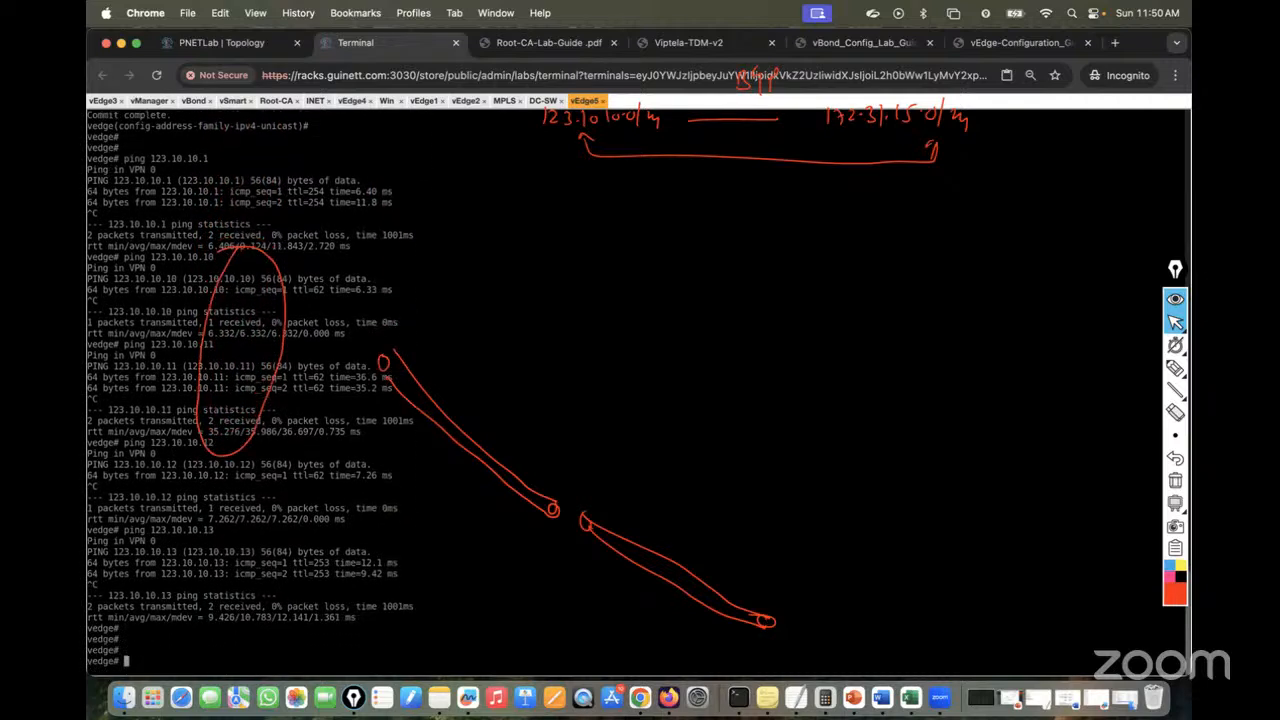
pyautogui.write('vshell')
pyautogui.press('Return')
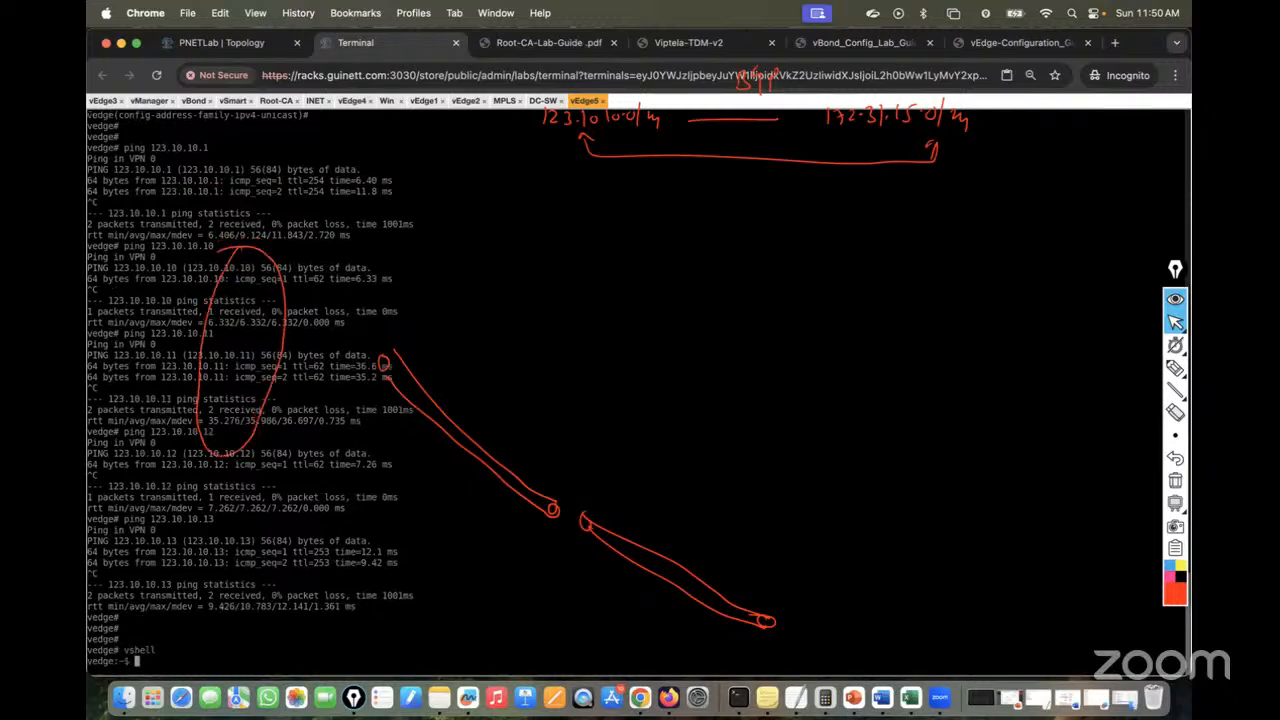
# Download PKI.ca from 123.10.10.13 via TFTP and list the home directory with ls -l
pyautogui.click(1175, 480)
pyautogui.click(653, 469)
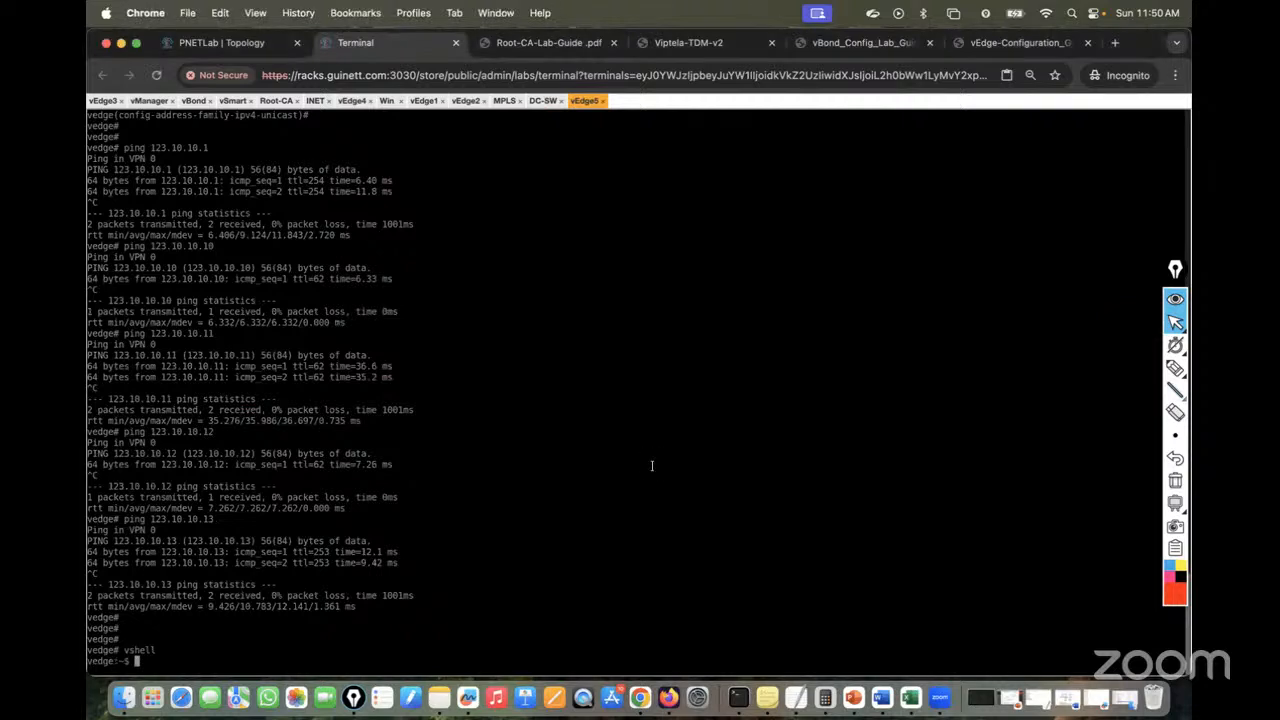
pyautogui.write('tftp -g -r PKI.ca')
pyautogui.press('Return')
pyautogui.press('Up')
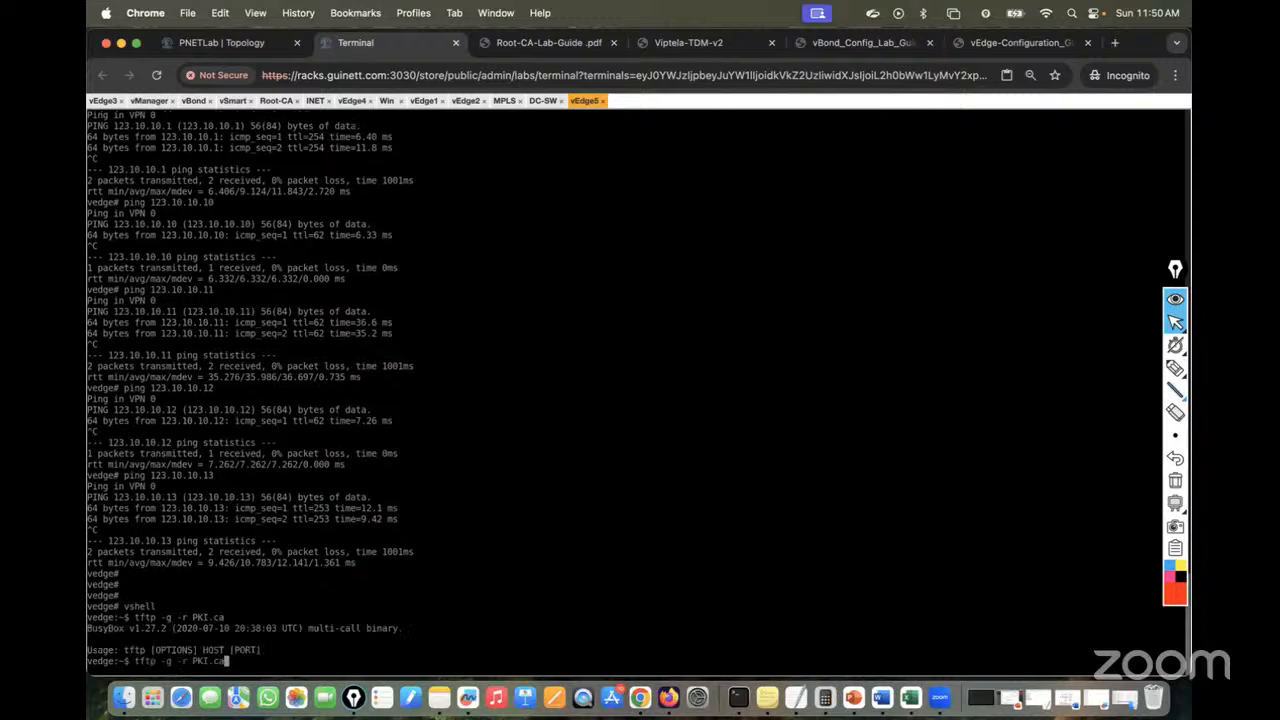
pyautogui.write('123.10.10.13')
pyautogui.press('Return')
pyautogui.write('ls ')
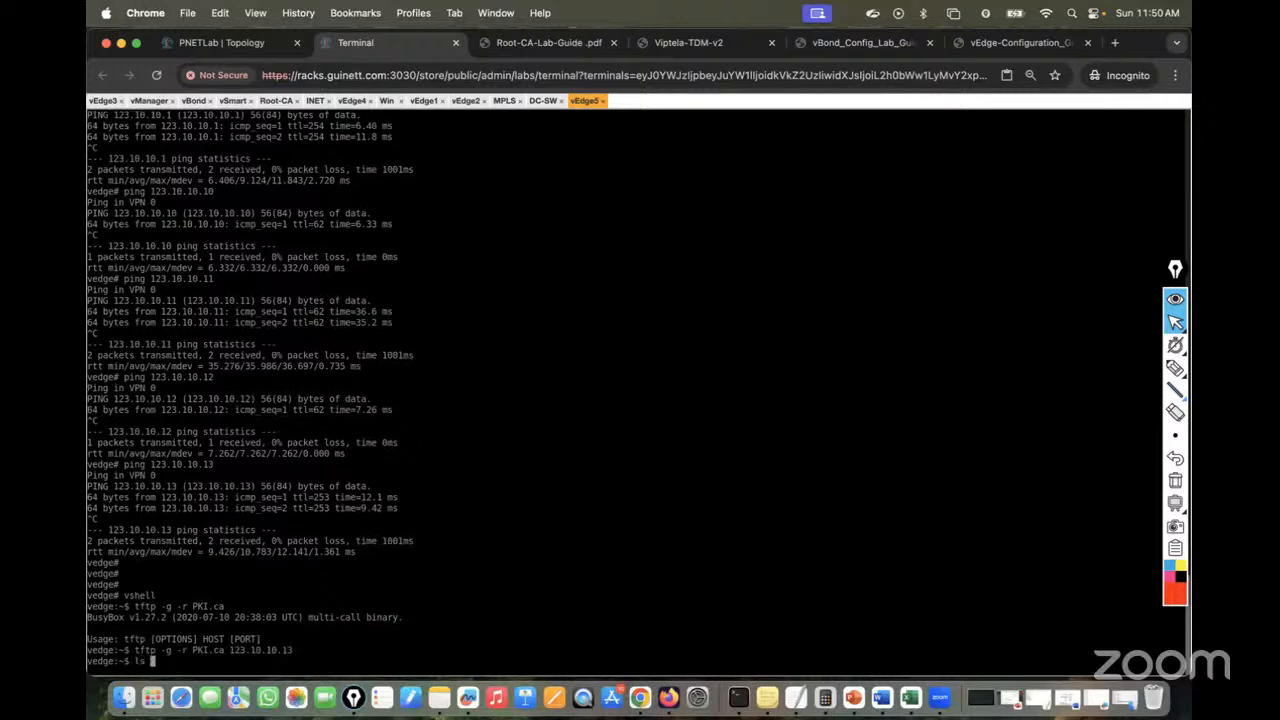
pyautogui.write('-l')
pyautogui.press('Return')
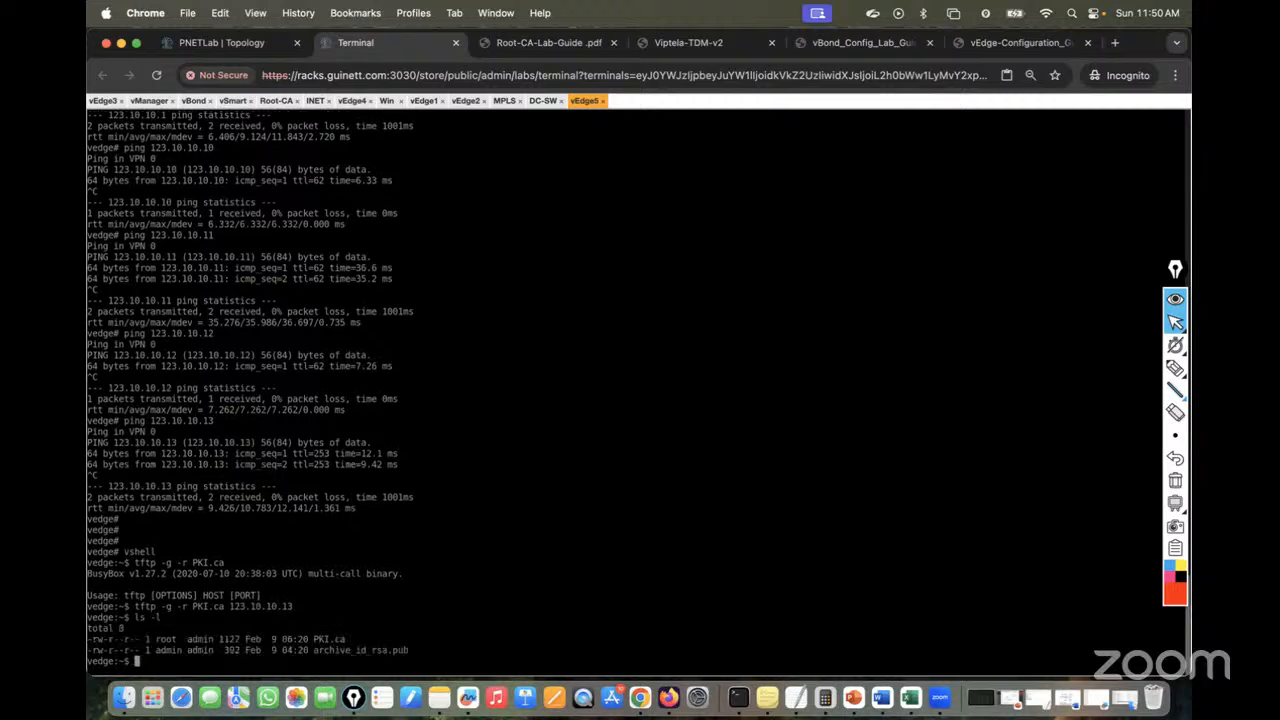
# Exit vshell and install the root certificate chain from home/admin/PKI.ca
pyautogui.write('exit')
pyautogui.press('Return')
pyautogui.press('Return')
pyautogui.press('Return')
pyautogui.press('Return')
pyautogui.press('Return')
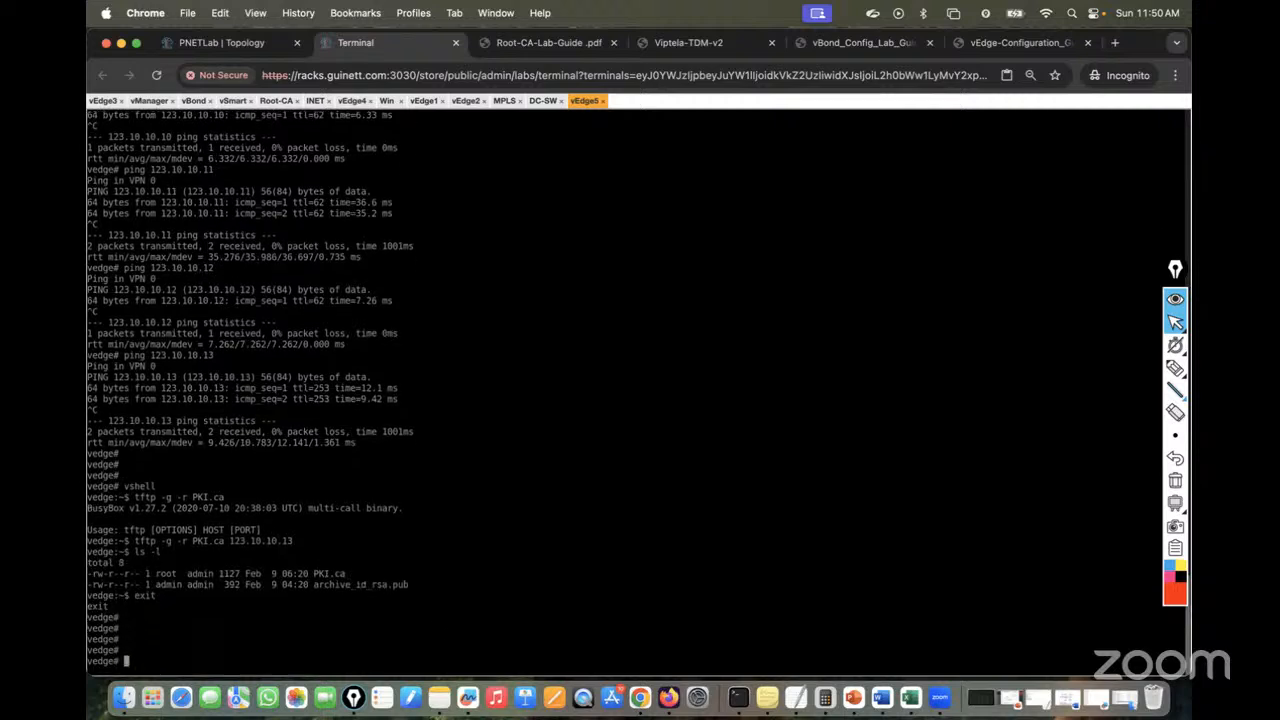
pyautogui.write('request root-cert-chain install home/admin/')
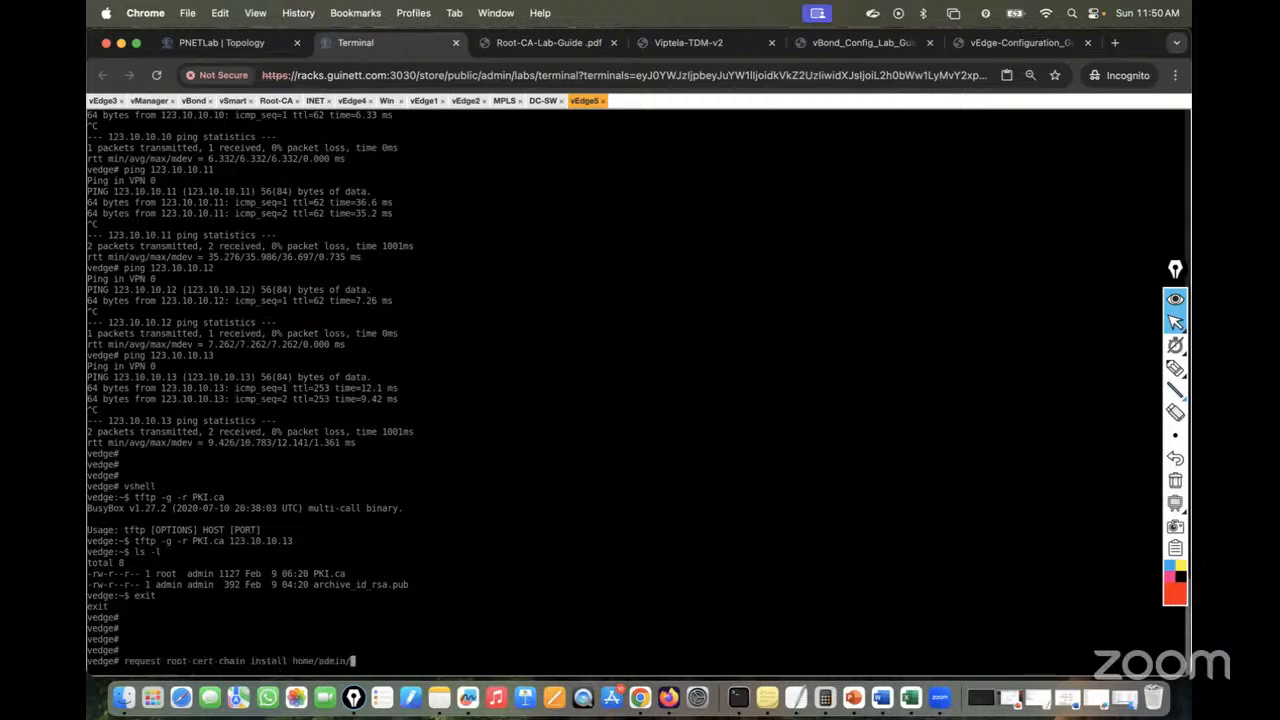
pyautogui.write('P')
pyautogui.press('Tab')
pyautogui.press('Return')
# Log out and back into vEdge5 as admin, then enter request csr upload home/admin/csr.txt
pyautogui.press('Return')
pyautogui.press('Return')
pyautogui.press('Return')
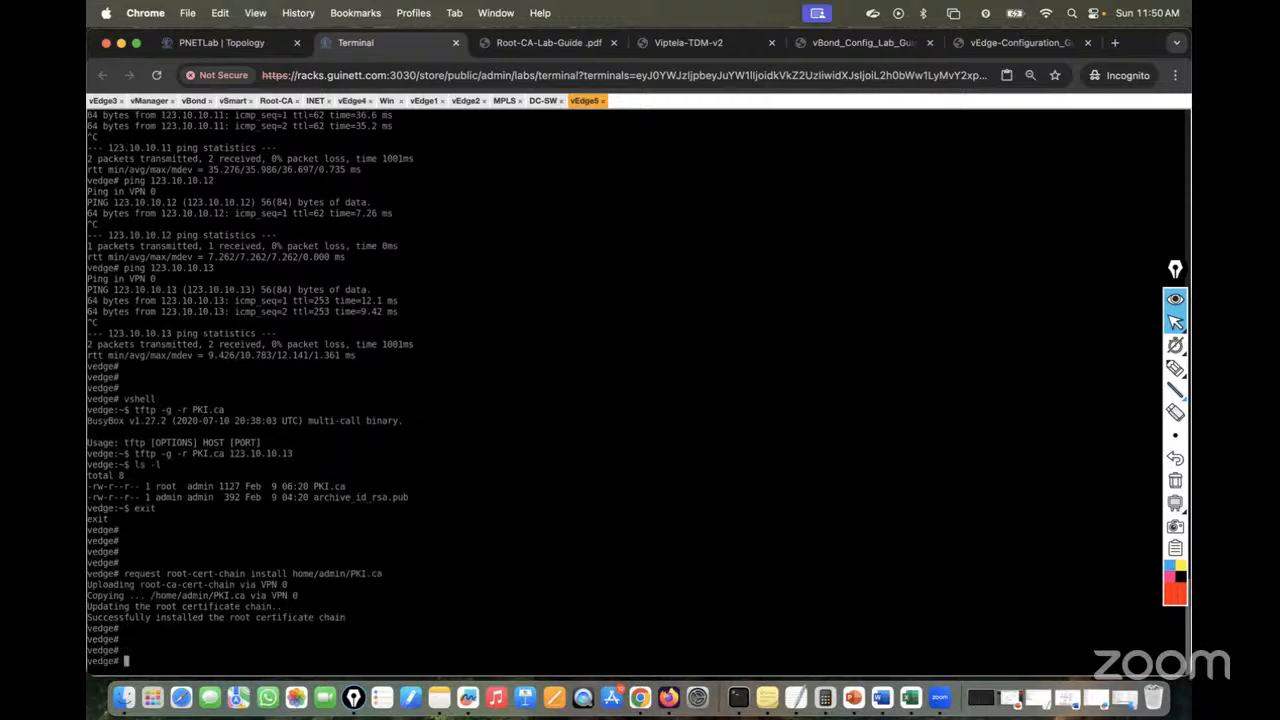
pyautogui.write('exit')
pyautogui.press('Return')
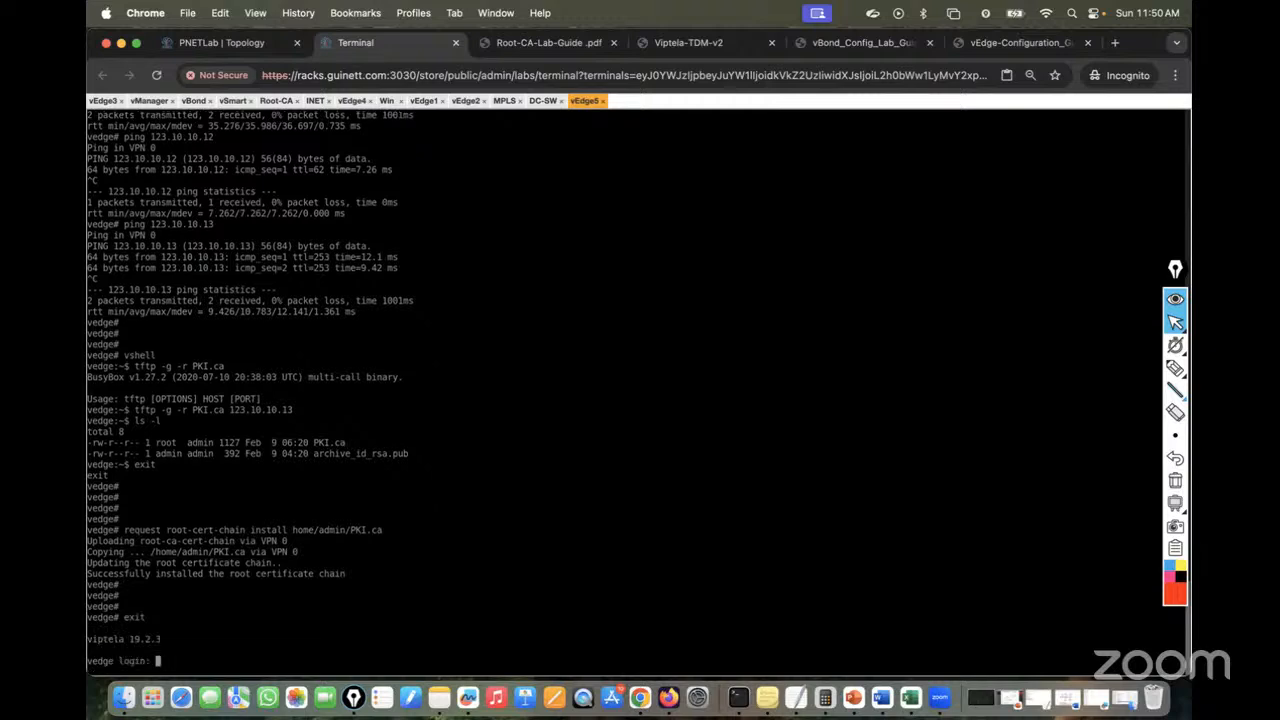
pyautogui.write('admin')
pyautogui.press('Return')
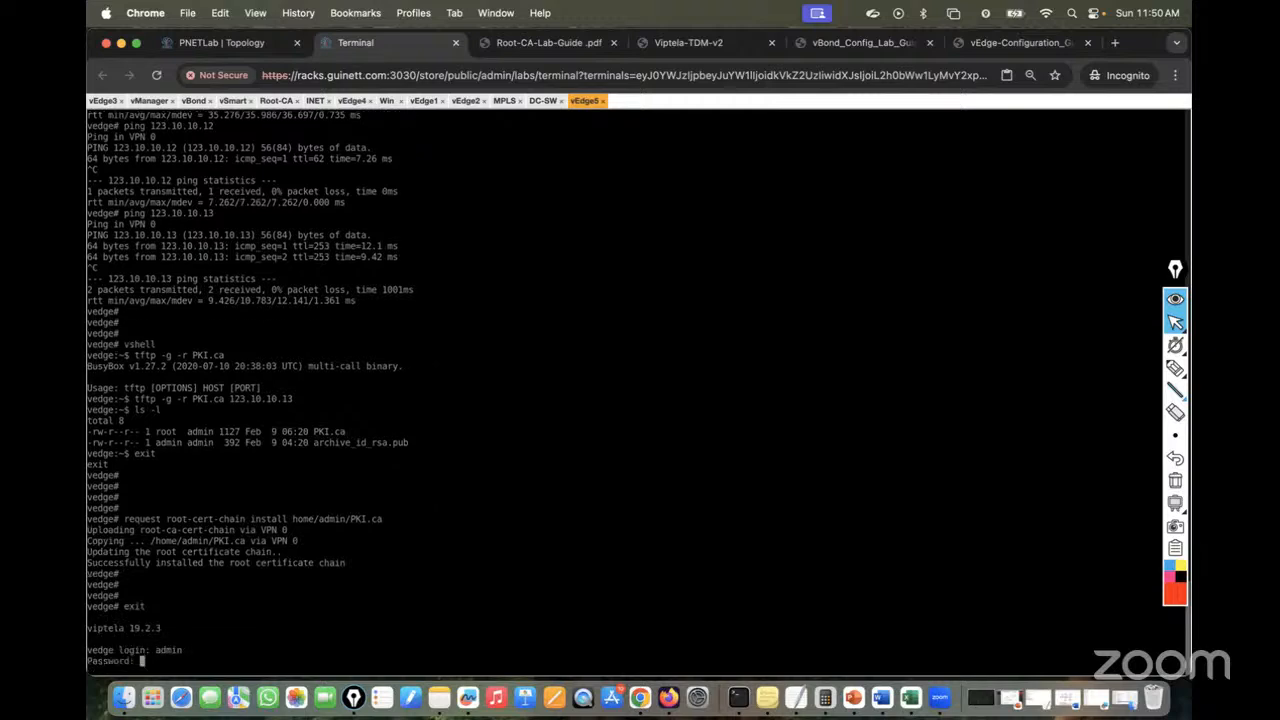
pyautogui.press('Return')
pyautogui.press('Return')
pyautogui.press('Return')
pyautogui.press('Return')
pyautogui.press('Return')
pyautogui.press('Return')
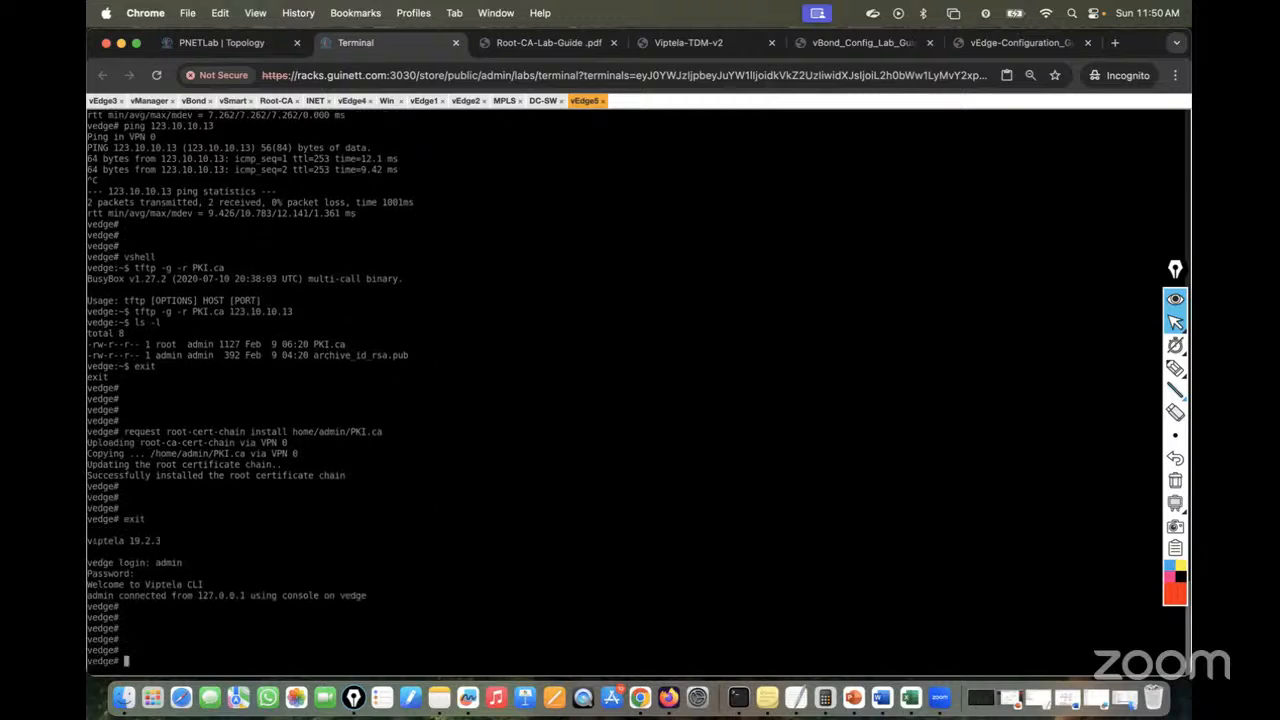
pyautogui.write('request csr upload home/admin/')
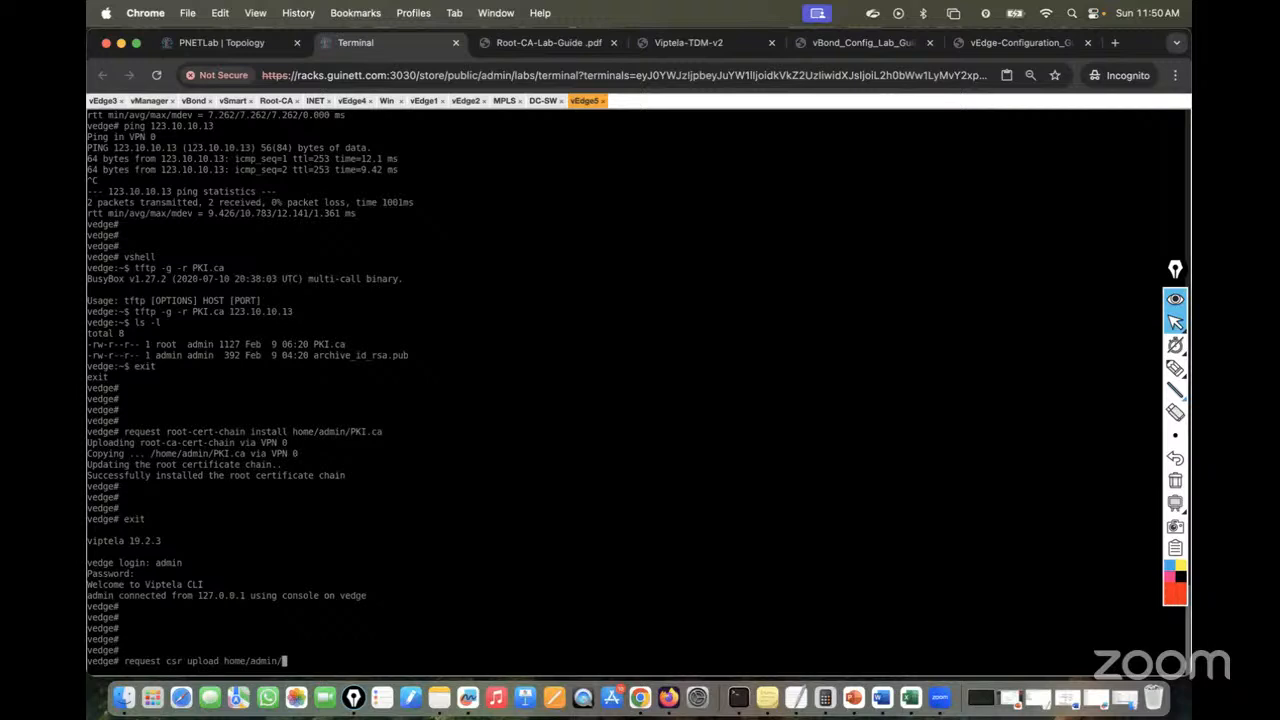
pyautogui.write('csr.txt')
# Generate the CSR into home/admin/csr.txt with organization unit lab, confirmed twice
pyautogui.press('Return')
pyautogui.write('lab')
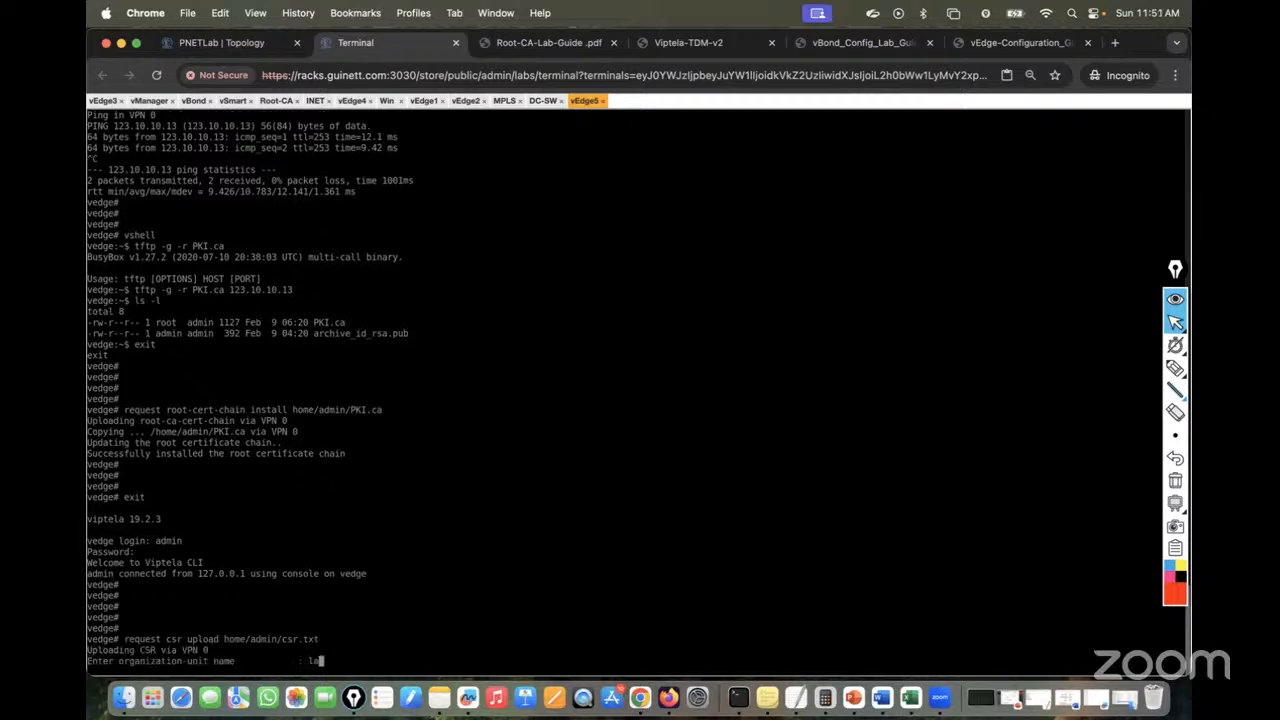
pyautogui.press('Return')
pyautogui.write('lab')
pyautogui.press('Return')
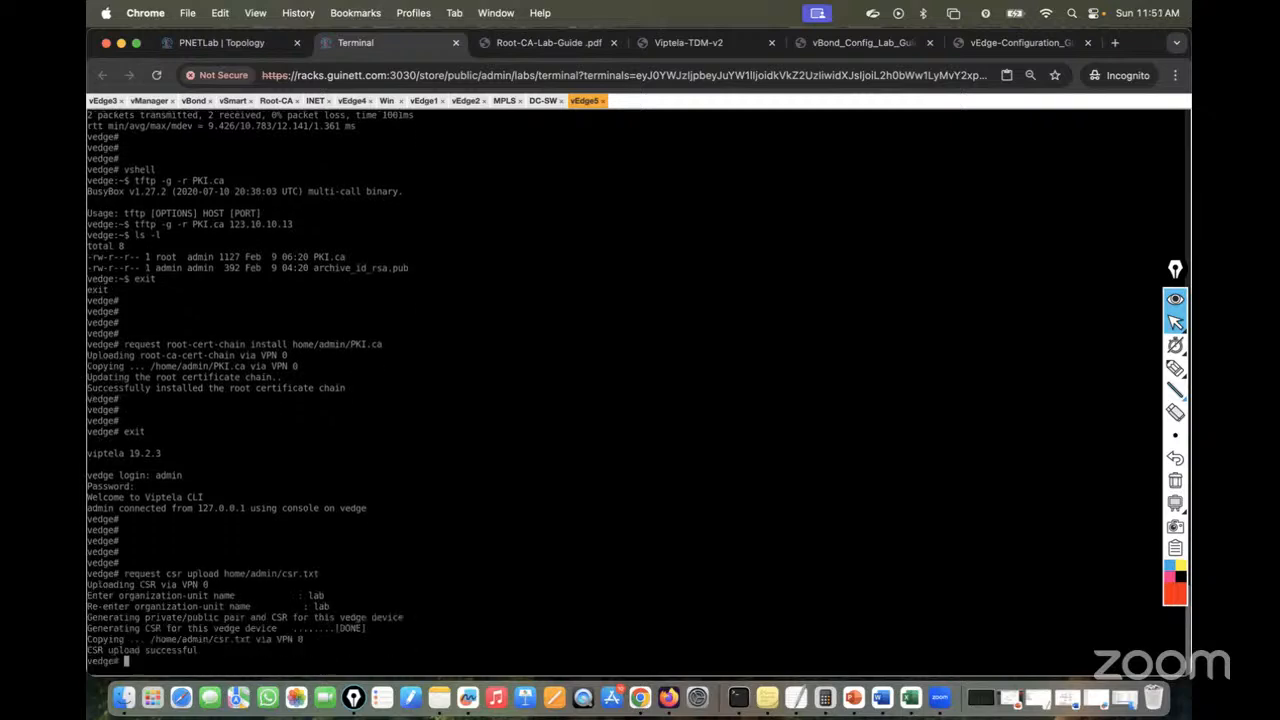
pyautogui.press('Return')
pyautogui.press('Return')
pyautogui.press('Return')
# Open vshell and display csr.txt with more
pyautogui.write('vshell')
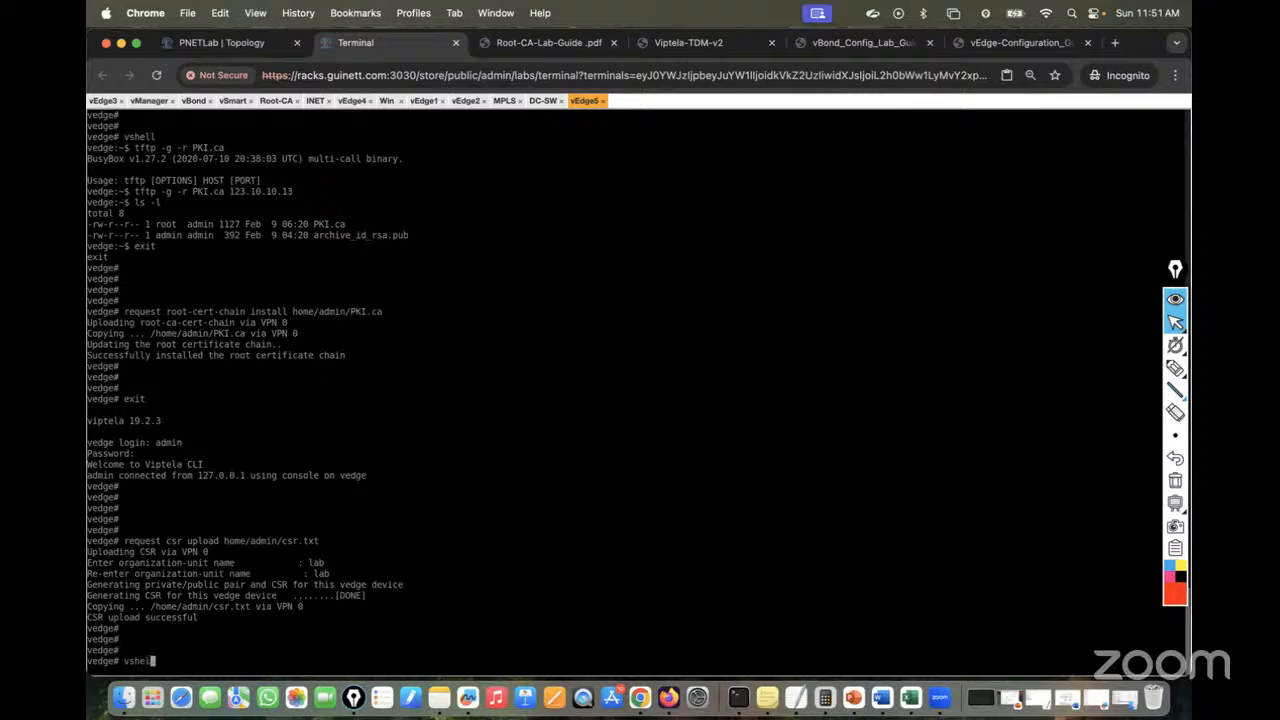
pyautogui.press('Return')
pyautogui.press('Return')
pyautogui.press('Return')
pyautogui.write('mor')
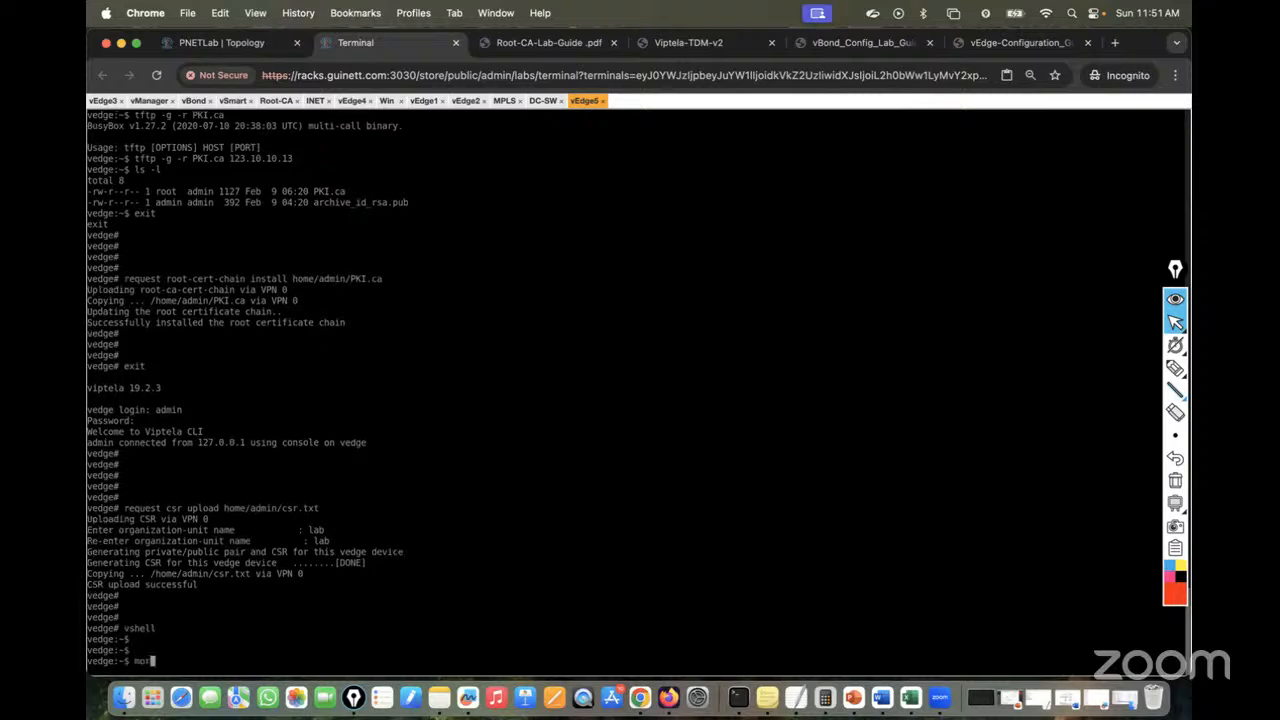
pyautogui.write('e csr.txt')
pyautogui.press('Return')
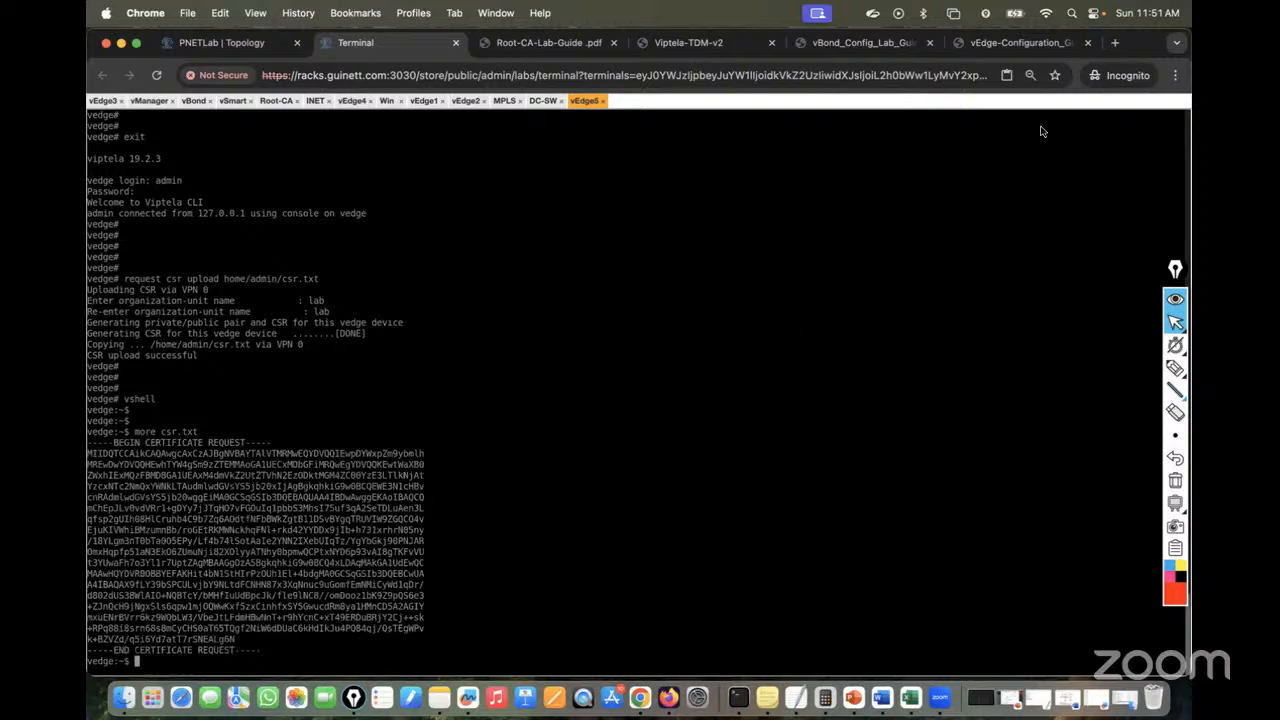
# Copy the crypto pki server PKI request pkcs10 terminal command from the vEdge guide PDF
pyautogui.click(1030, 40)
pyautogui.scroll(-3, 793, 372)
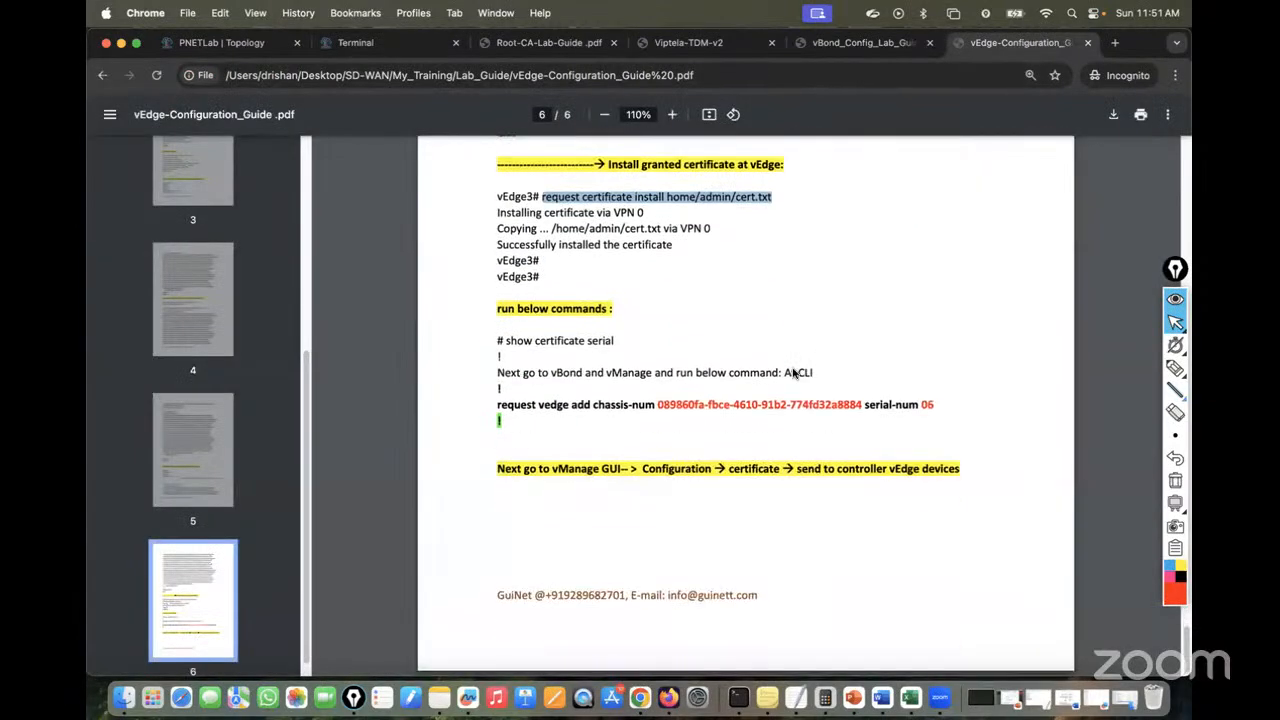
pyautogui.scroll(10, 793, 372)
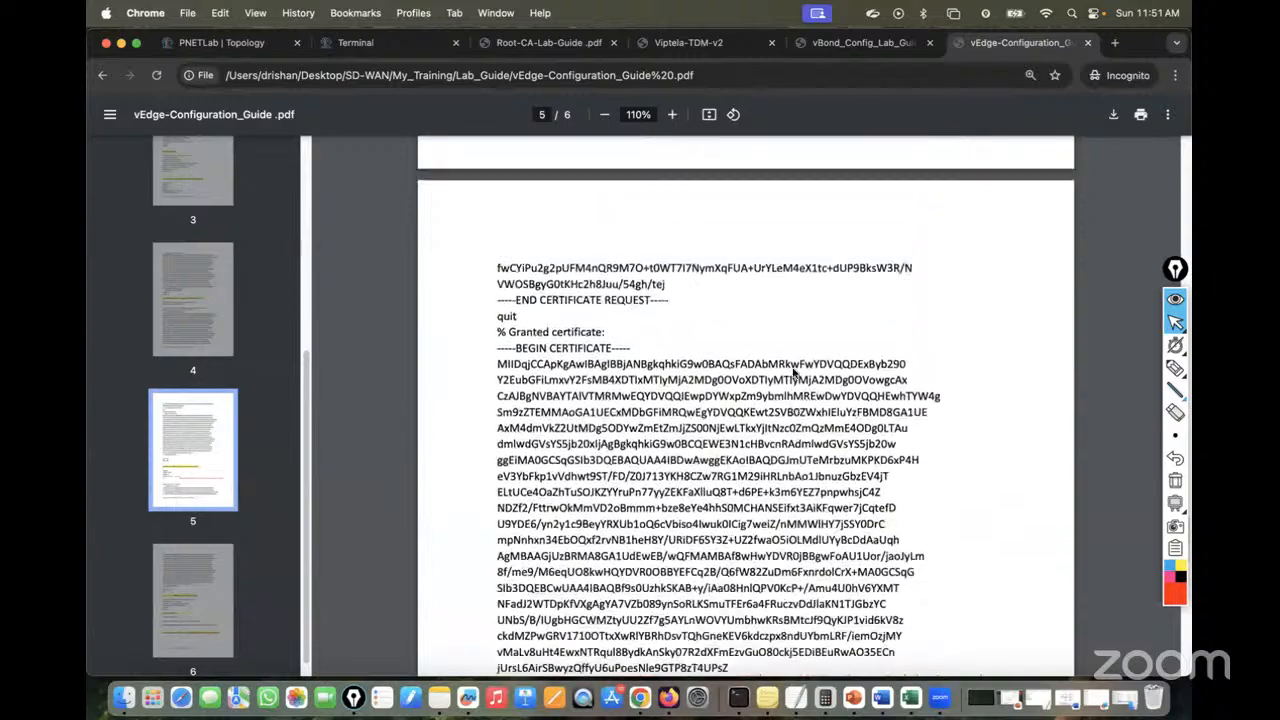
pyautogui.scroll(10, 793, 374)
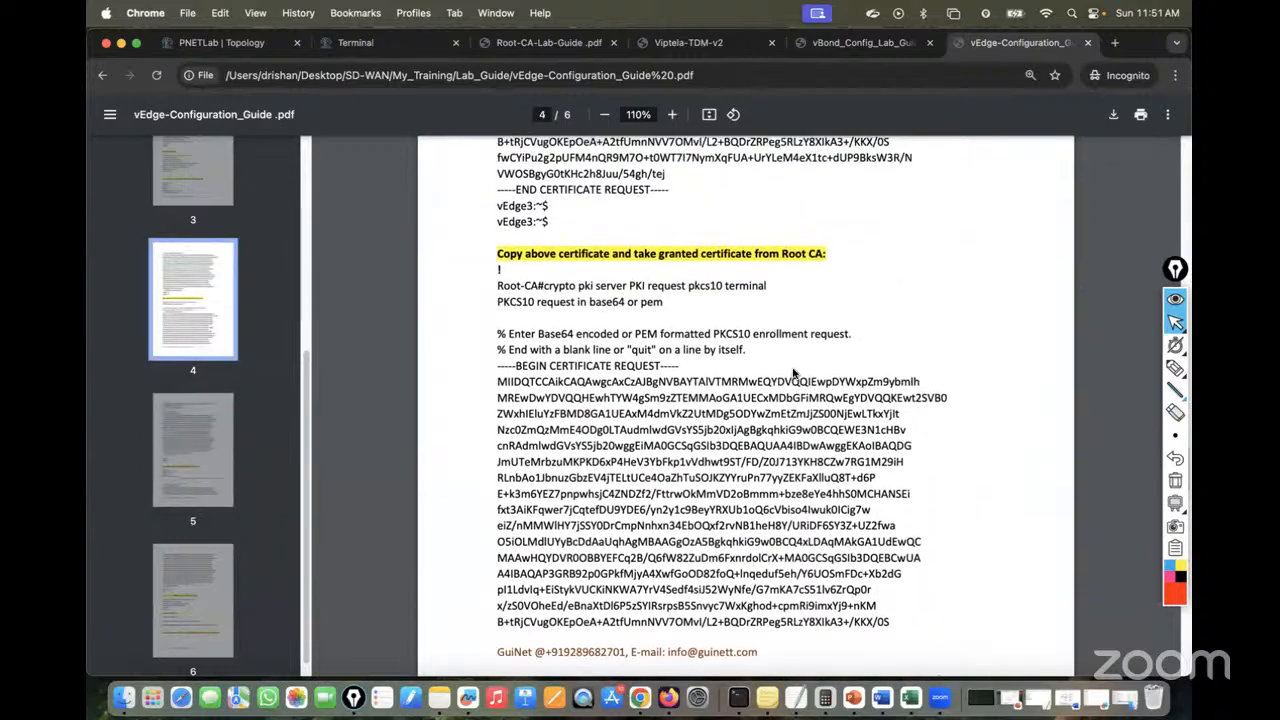
pyautogui.moveTo(544, 285); pyautogui.dragTo(767, 287)
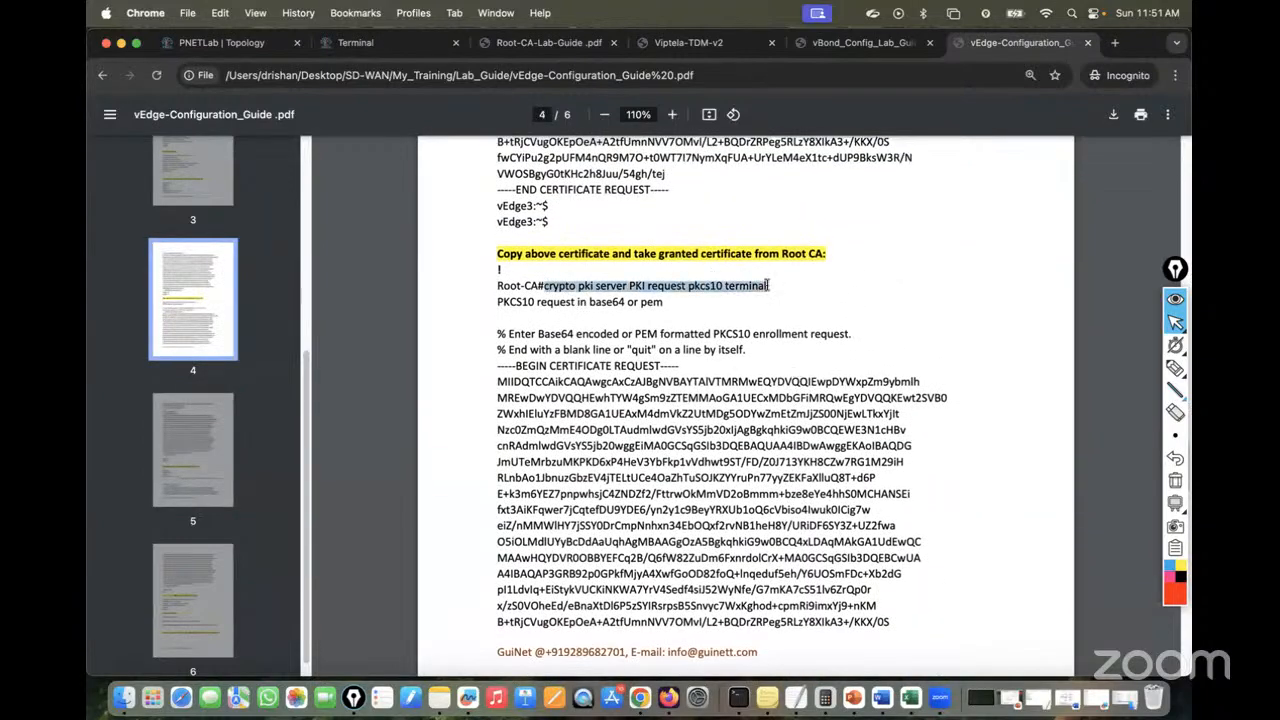
pyautogui.rightClick(737, 295)
pyautogui.click(760, 320)
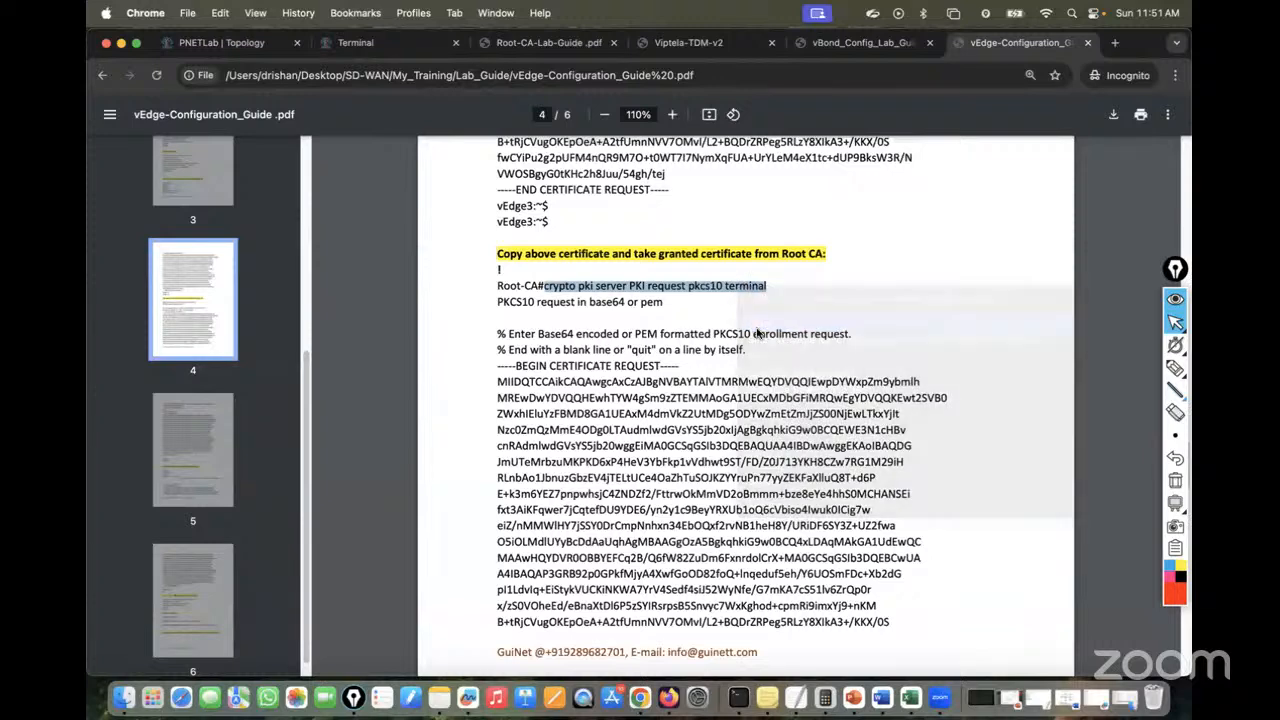
# On Root-CA, enter privileged mode with en and run crypto pki server PKI request pkcs10 terminal
pyautogui.click(358, 45)
pyautogui.click(276, 101)
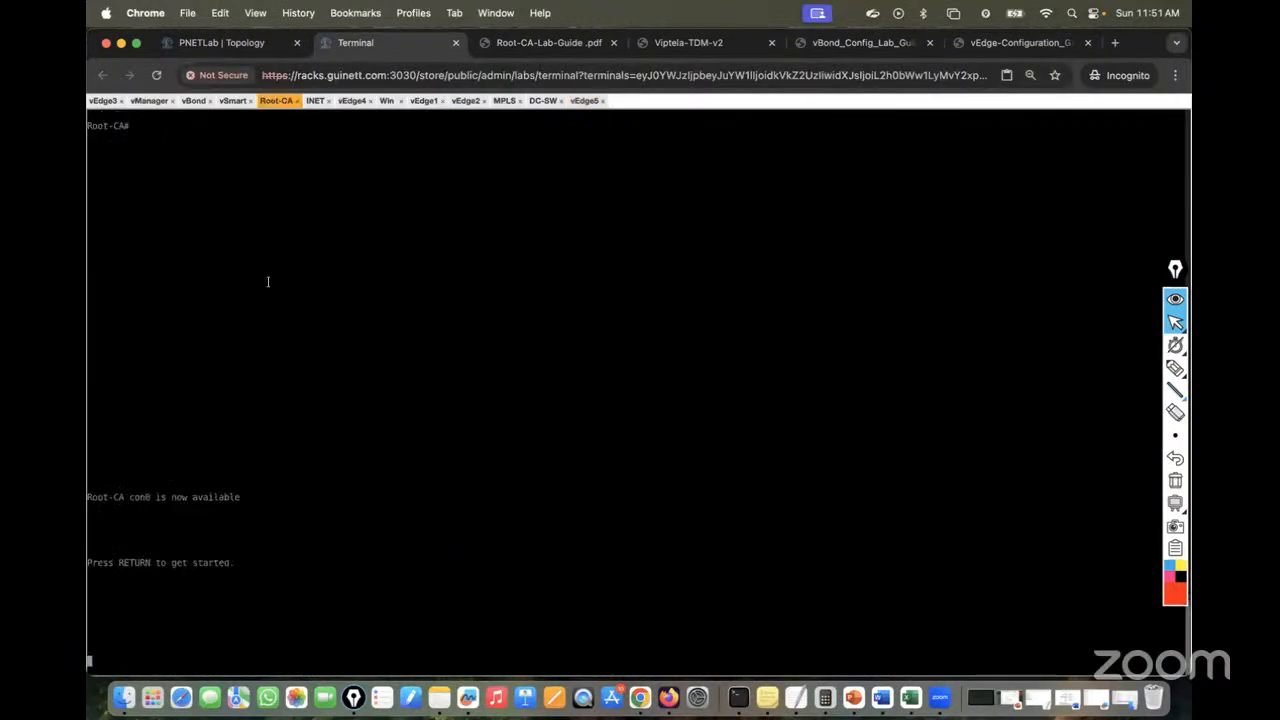
pyautogui.press('Return')
pyautogui.press('Return')
pyautogui.press('Return')
pyautogui.press('Return')
pyautogui.press('Return')
pyautogui.press('Return')
pyautogui.press('Return')
pyautogui.press('Return')
pyautogui.press('Return')
pyautogui.press('Return')
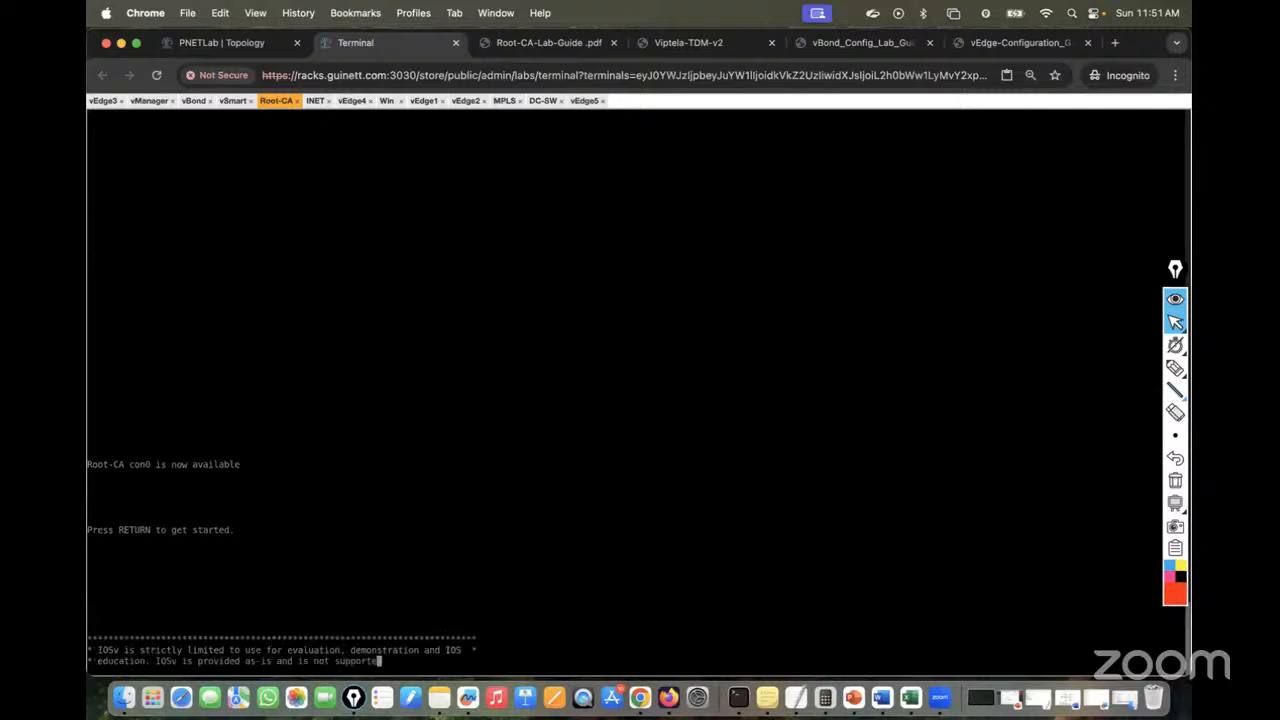
pyautogui.write('en')
pyautogui.press('Return')
pyautogui.press('Return')
pyautogui.press('Return')
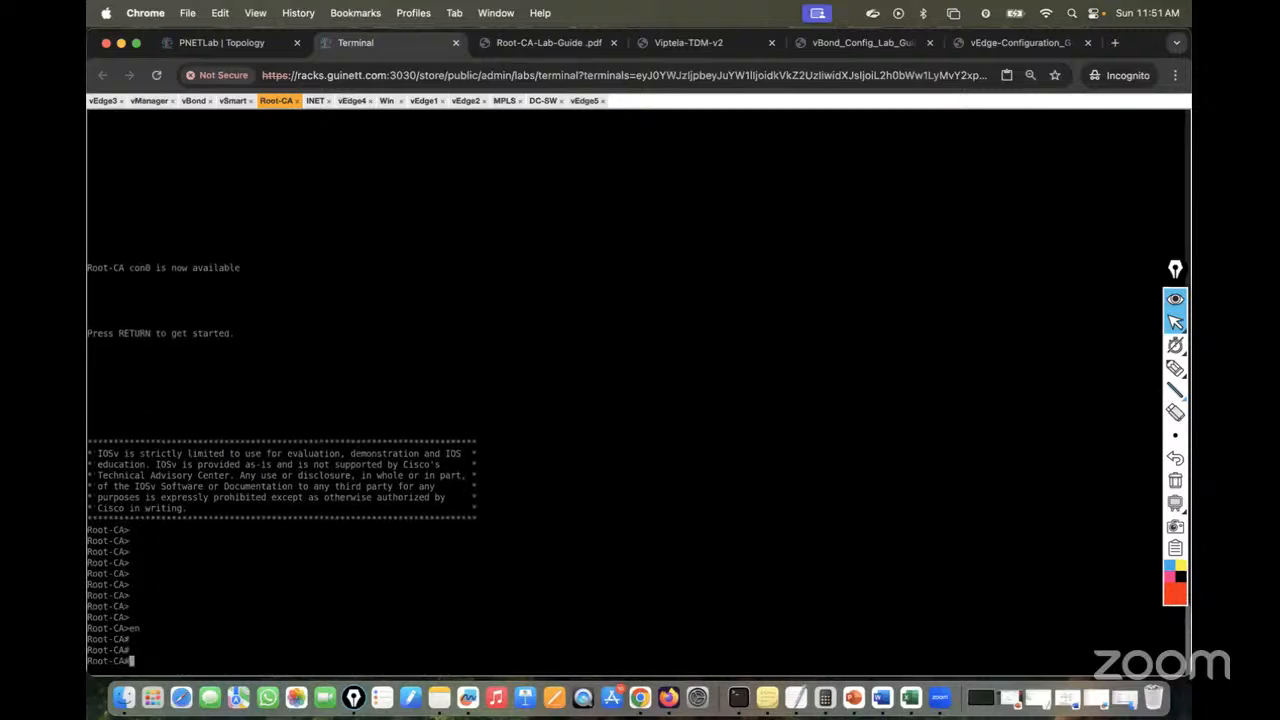
pyautogui.press('super+v')
pyautogui.press('Return')
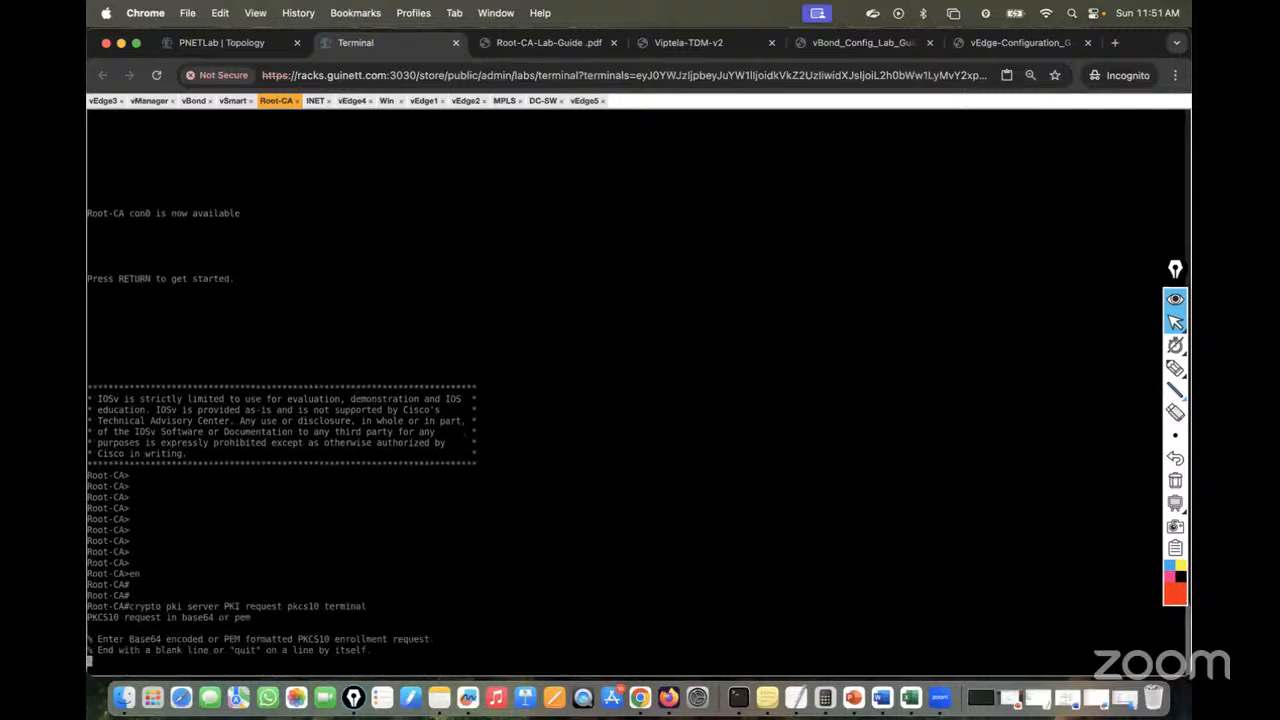
# Select vEdge5's full certificate signing request text in its console
pyautogui.click(994, 47)
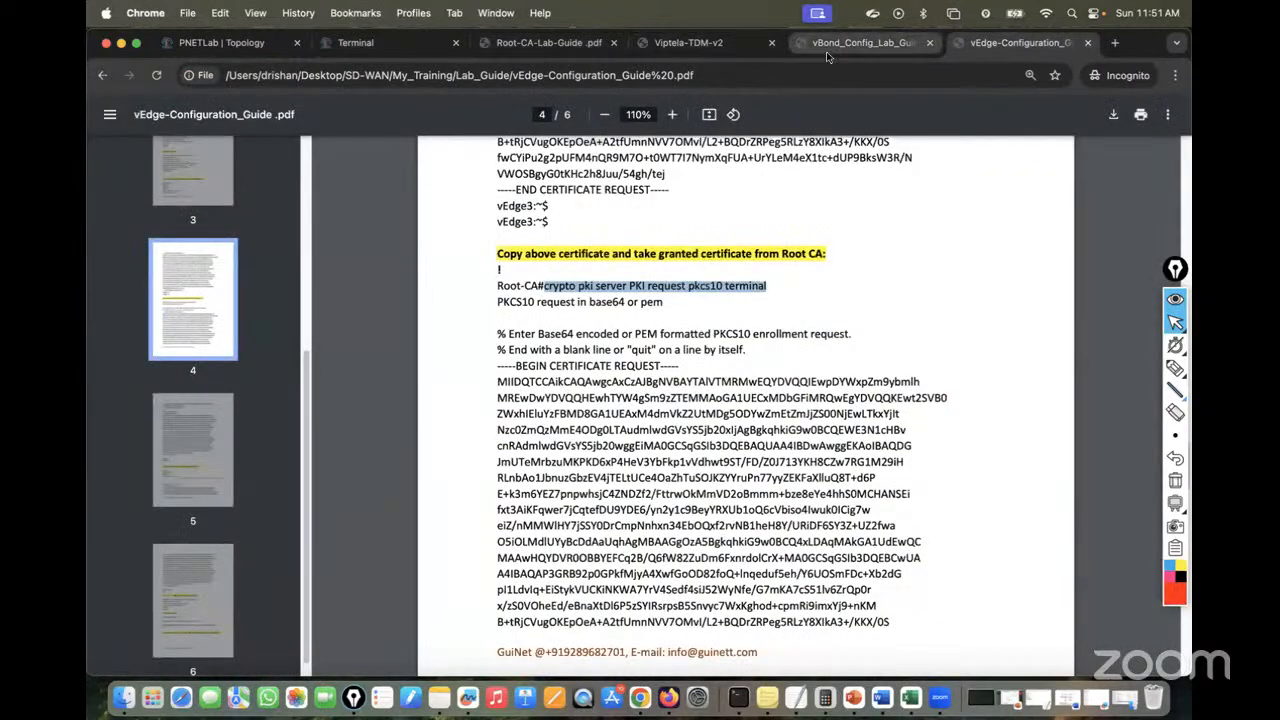
pyautogui.click(548, 44)
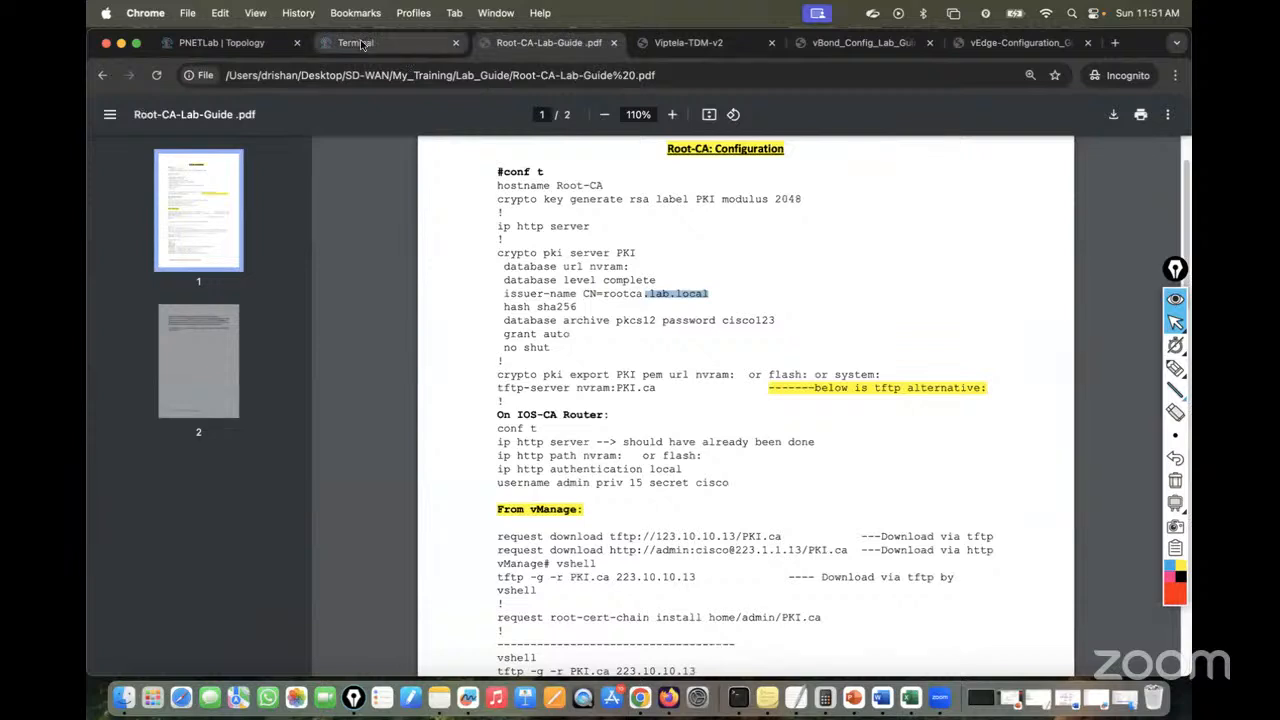
pyautogui.click(360, 41)
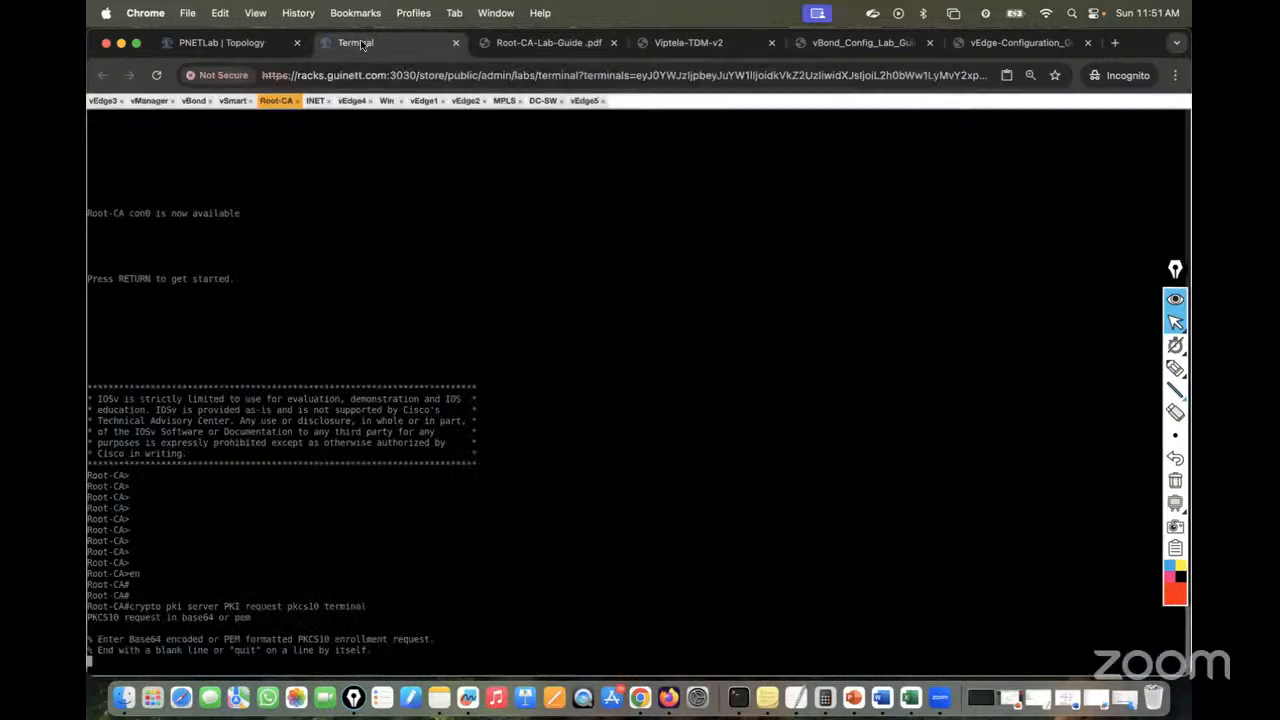
pyautogui.click(585, 101)
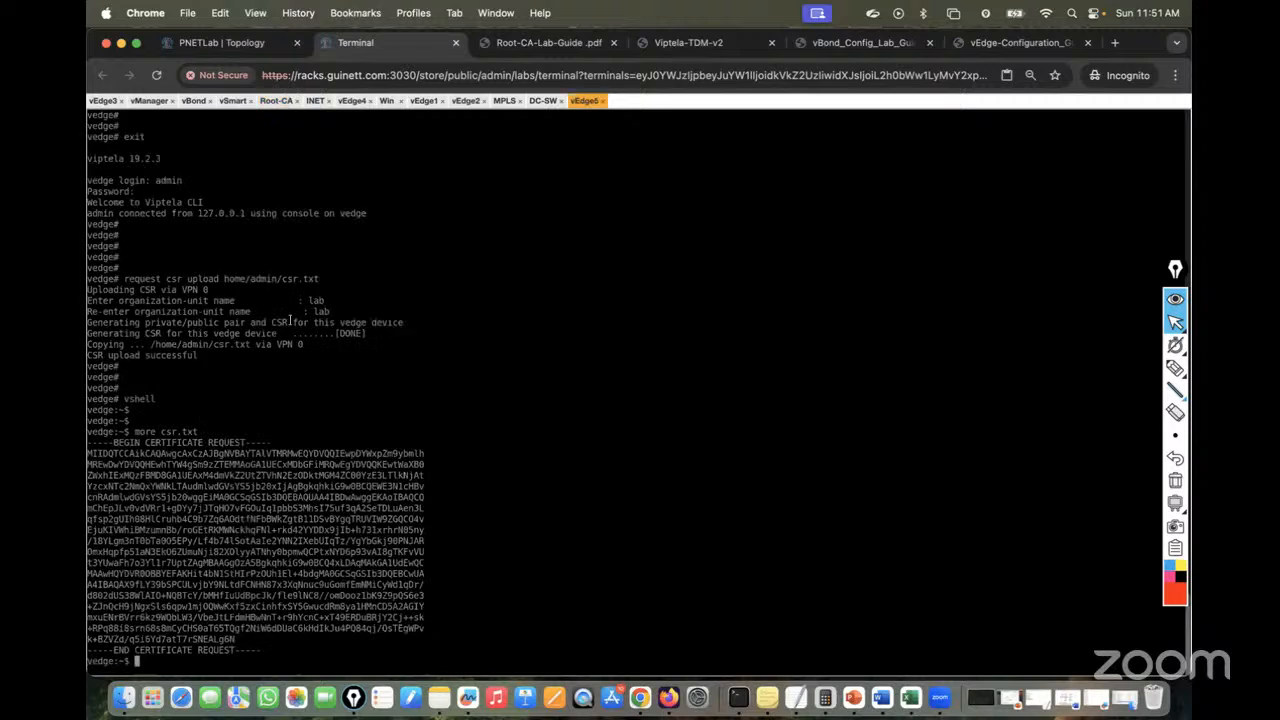
pyautogui.moveTo(88, 443); pyautogui.dragTo(257, 650)
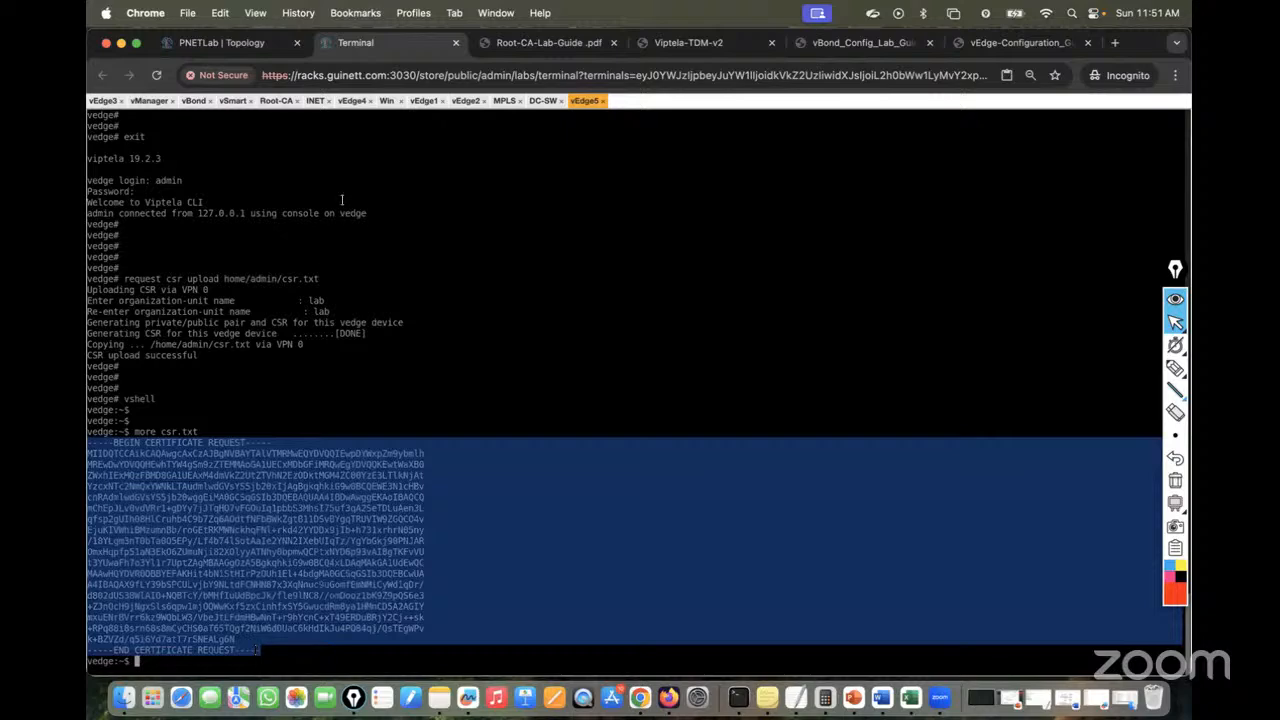
# Paste the CSR into the Root-CA console using Guacamole text input and finish with quit
pyautogui.click(277, 103)
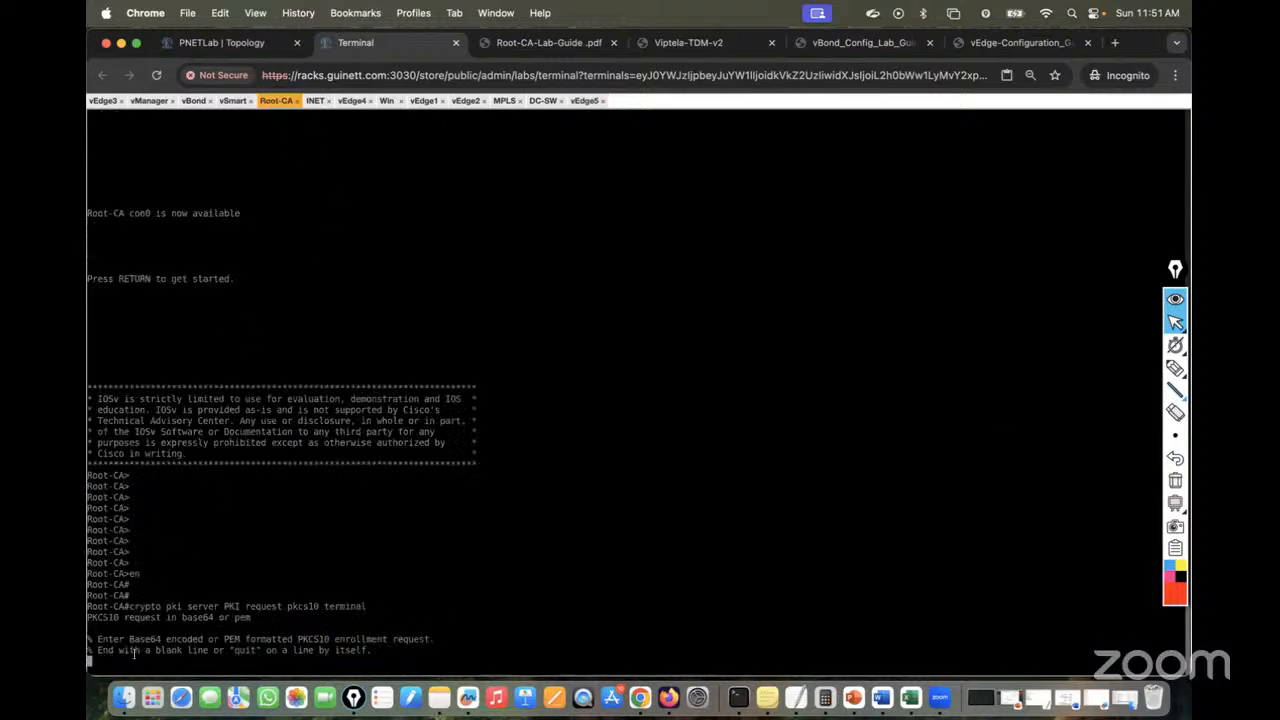
pyautogui.hotkey('ctrl', 'alt', 'shift')
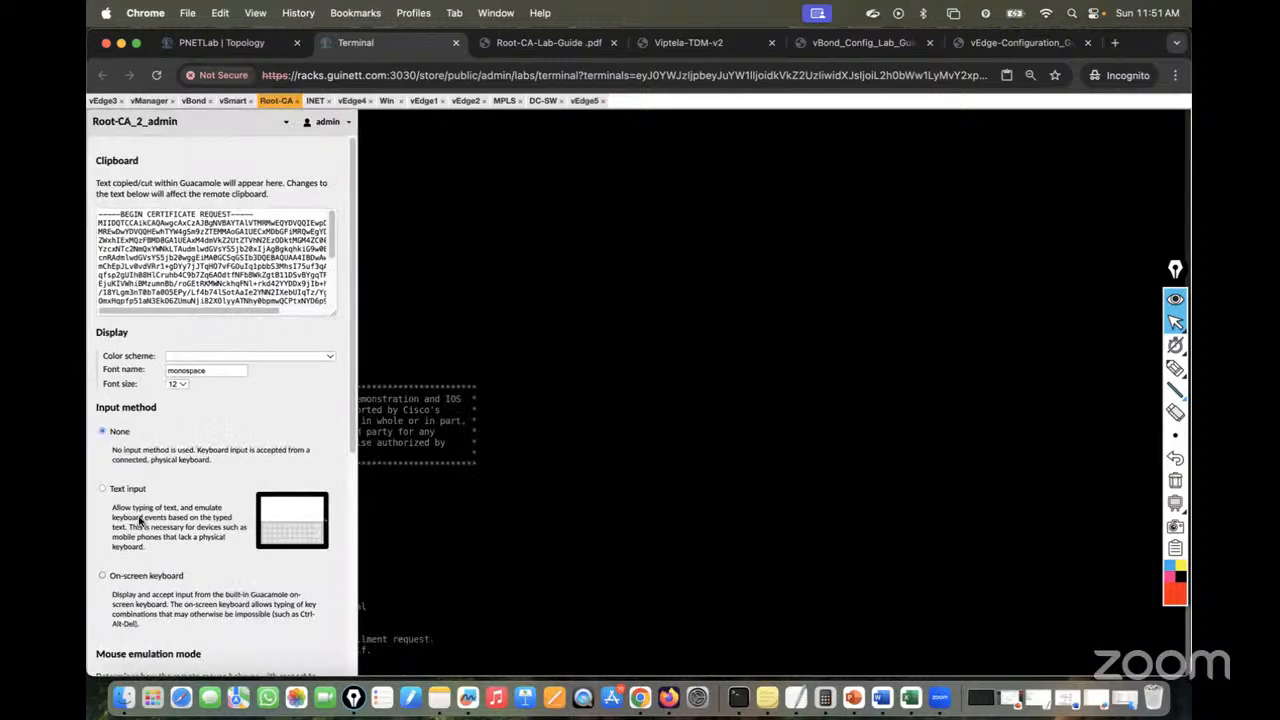
pyautogui.click(122, 490)
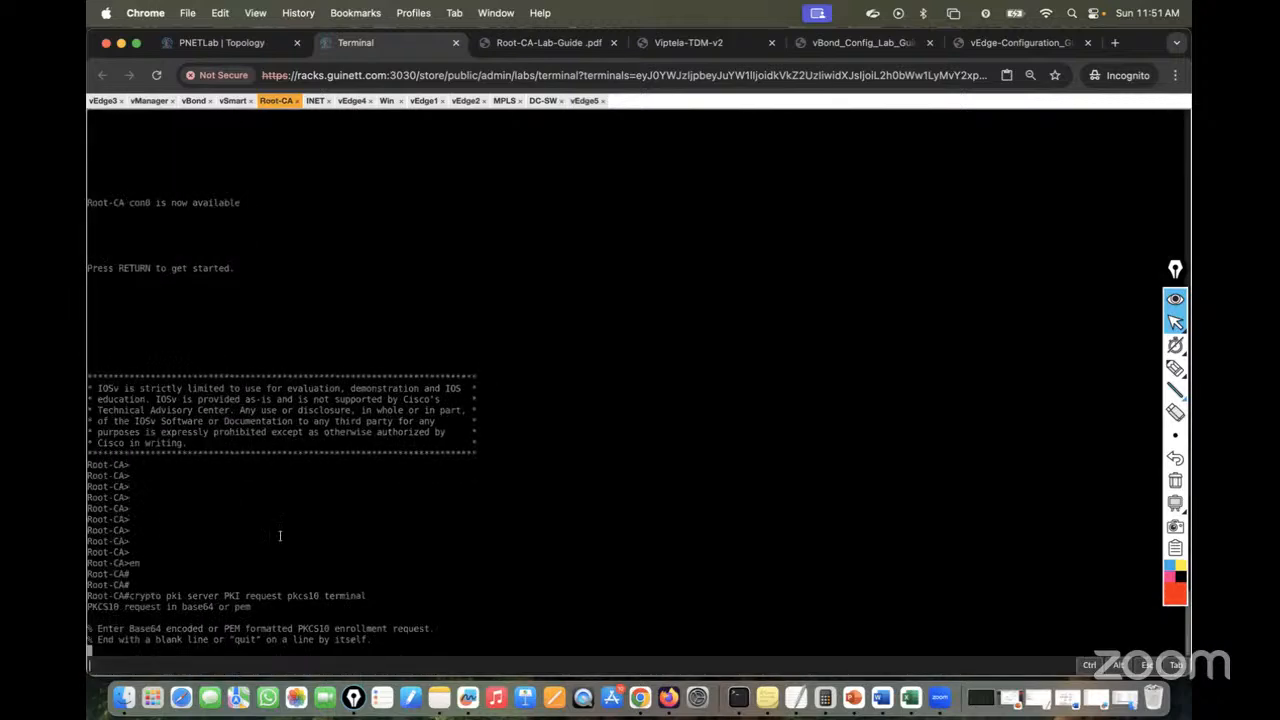
pyautogui.rightClick(162, 666)
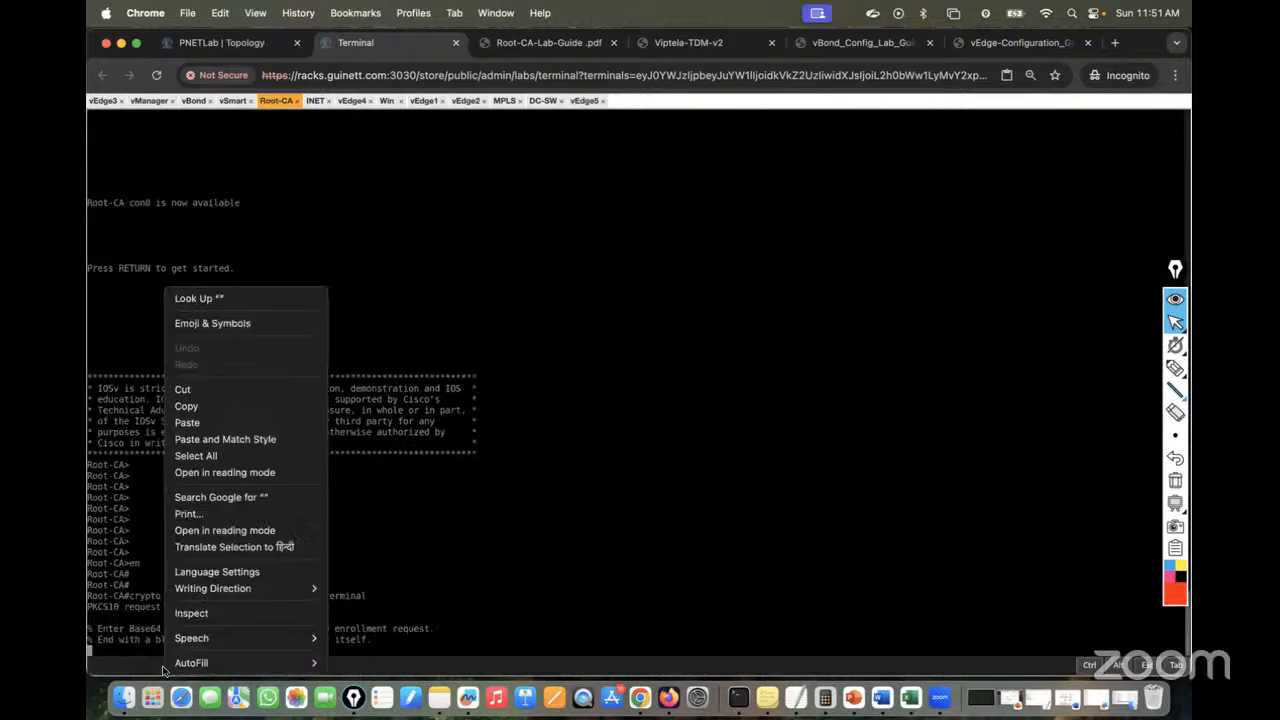
pyautogui.click(201, 431)
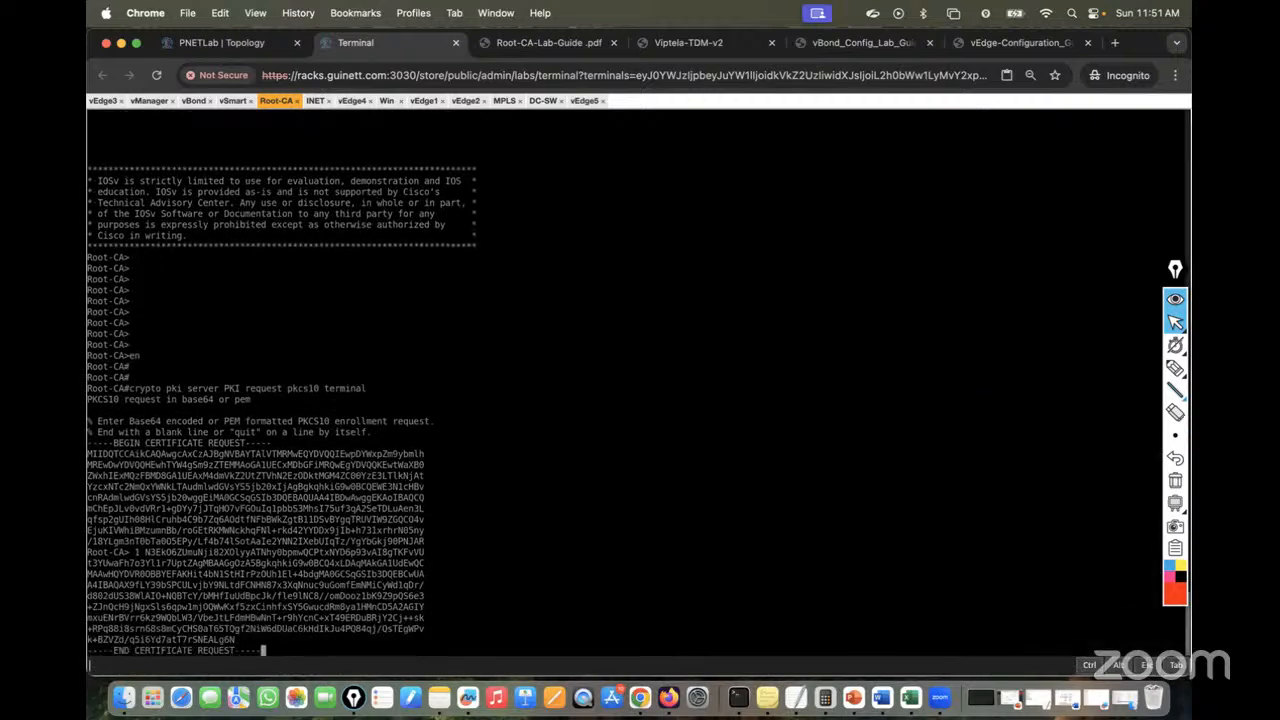
pyautogui.hotkey('ctrl', 'alt', 'shift')
pyautogui.click(109, 438)
pyautogui.hotkey('ctrl', 'alt', 'shift')
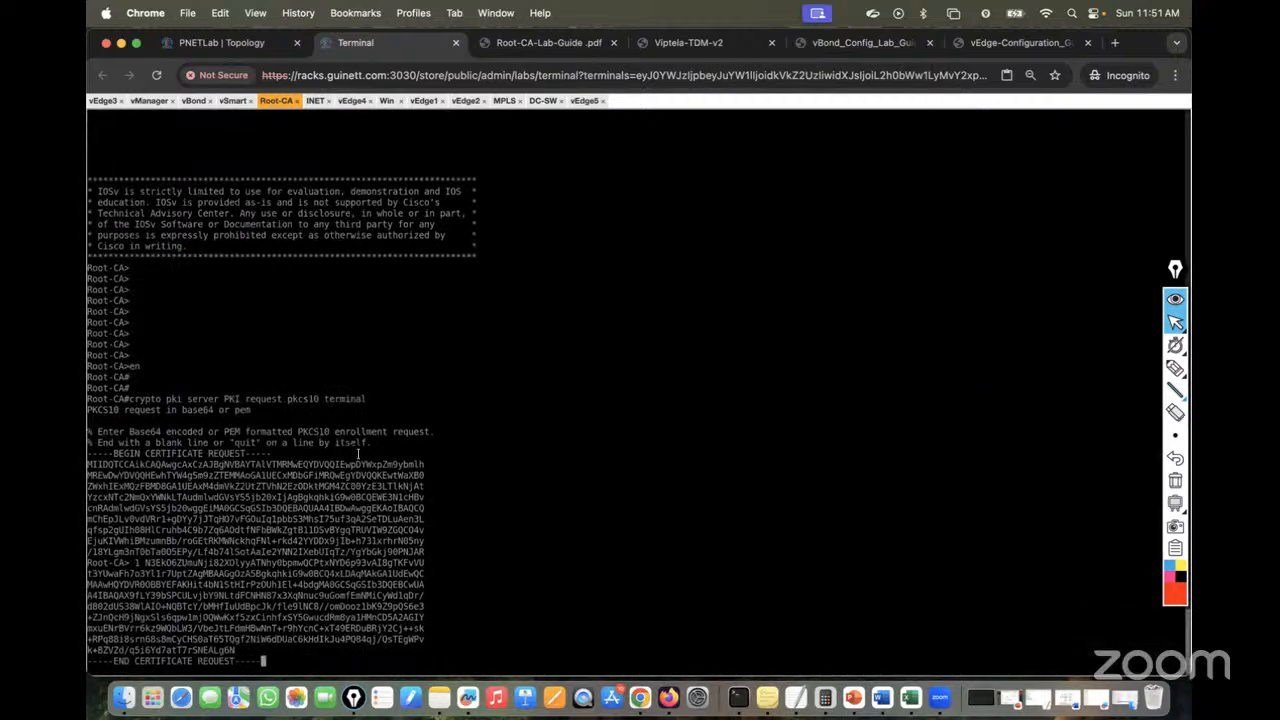
pyautogui.press('Return')
pyautogui.write('quit')
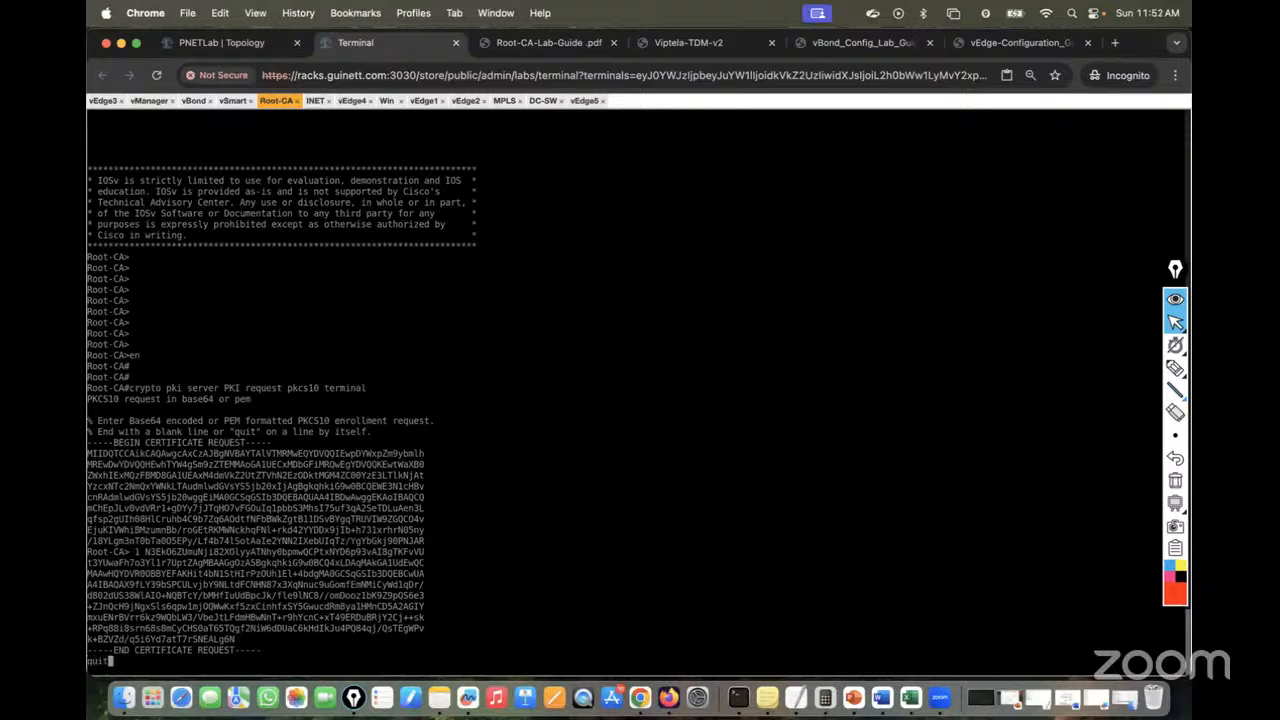
pyautogui.press('Return')
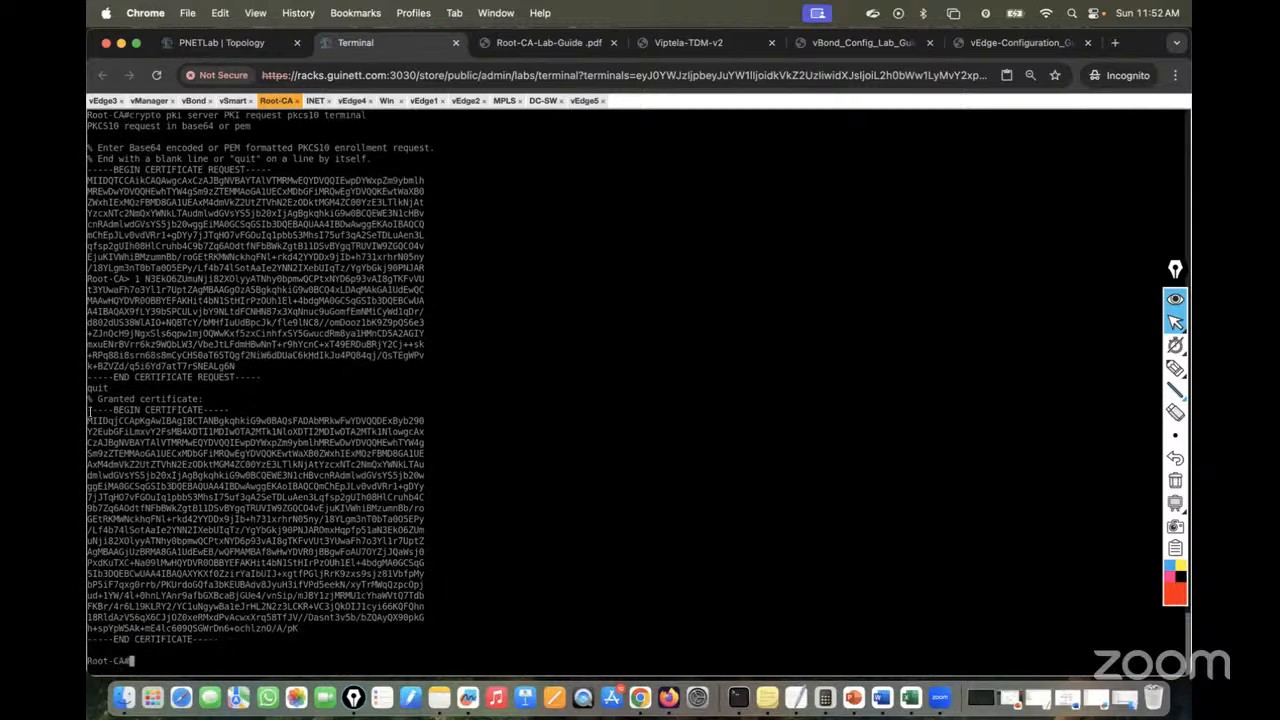
# Copy the cat <<"" > cert.txt command from page 5 of the vEdge configuration guide
pyautogui.click(972, 44)
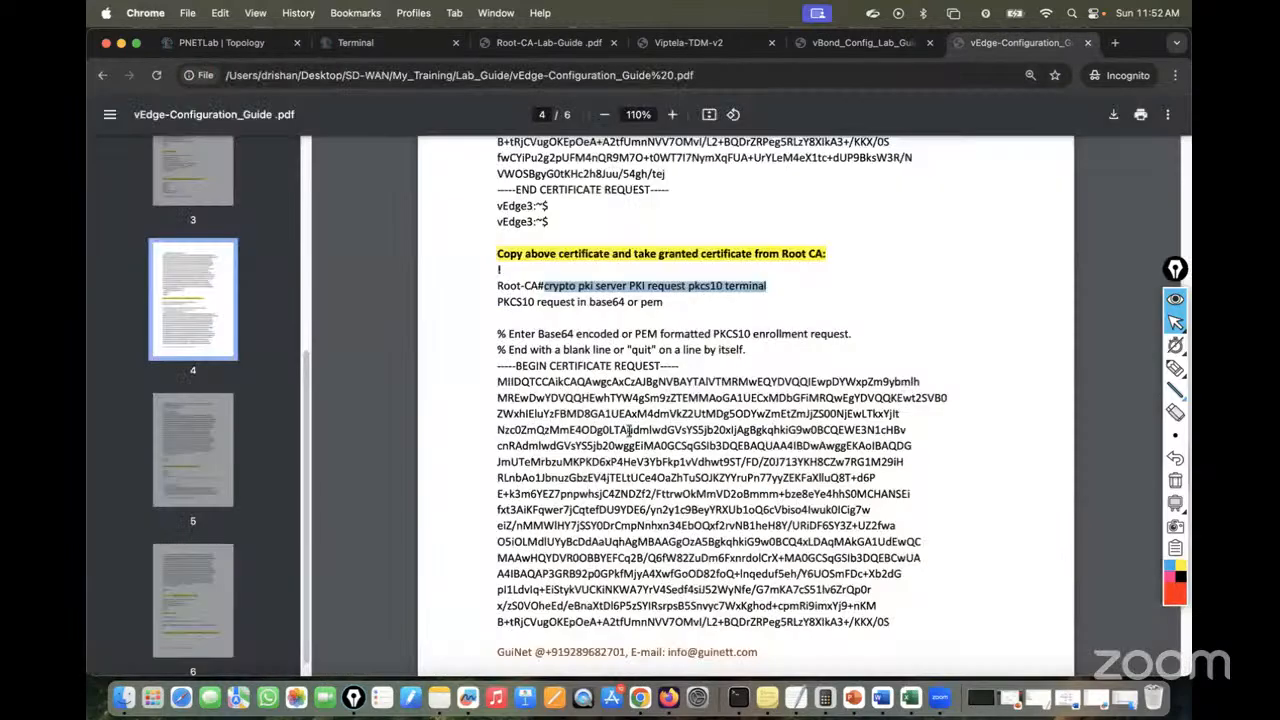
pyautogui.scroll(-8, 628, 430)
pyautogui.scroll(-5, 628, 430)
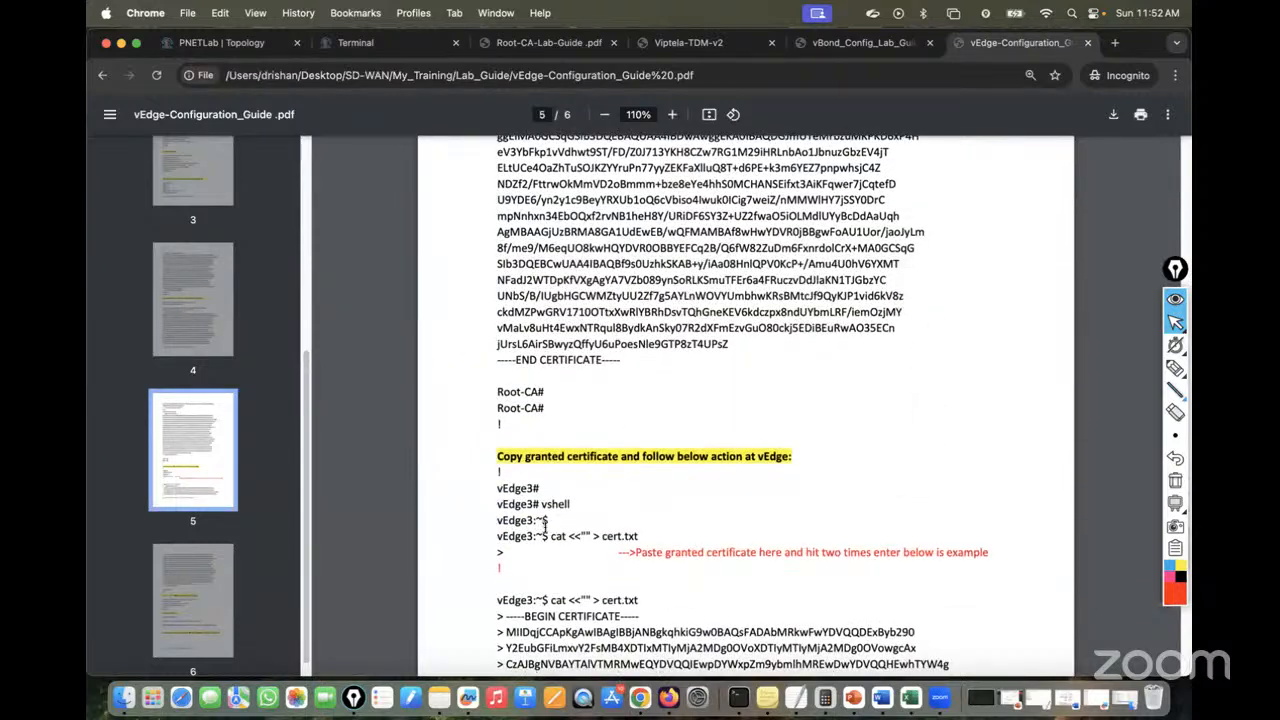
pyautogui.moveTo(551, 536); pyautogui.dragTo(655, 538)
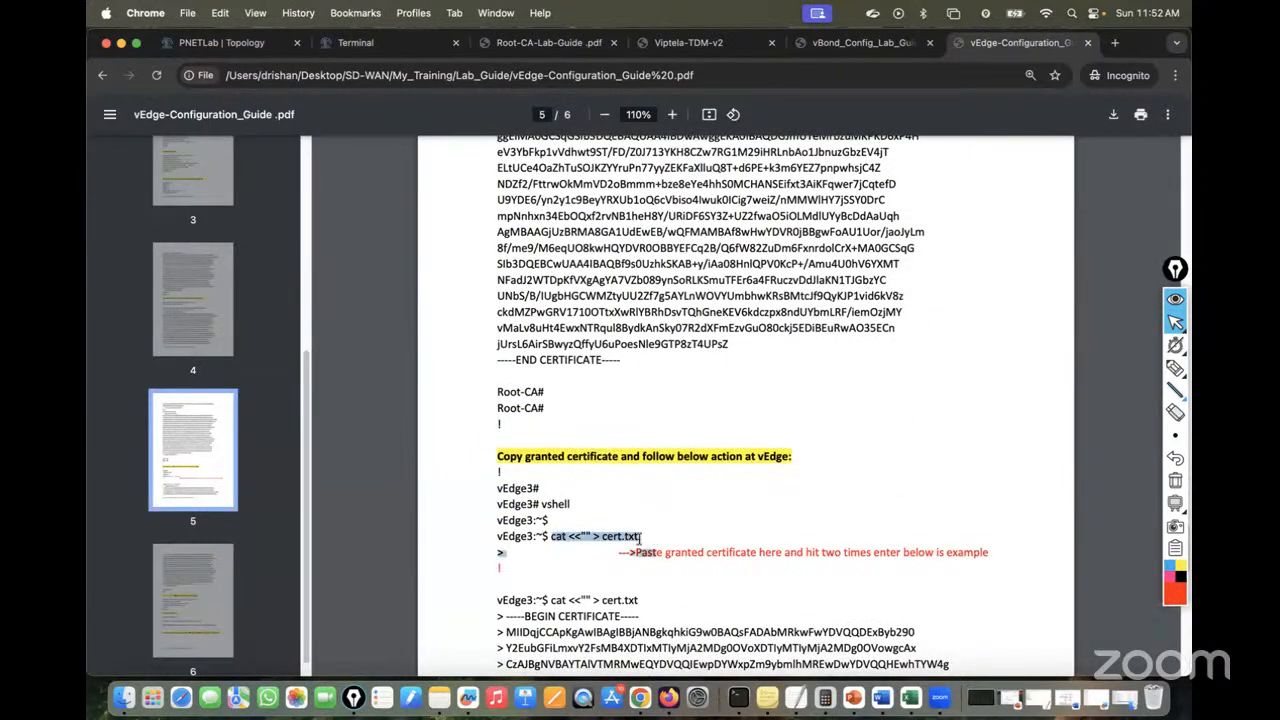
pyautogui.click(641, 537)
pyautogui.moveTo(553, 536); pyautogui.dragTo(650, 536)
pyautogui.rightClick(606, 542)
pyautogui.click(577, 542)
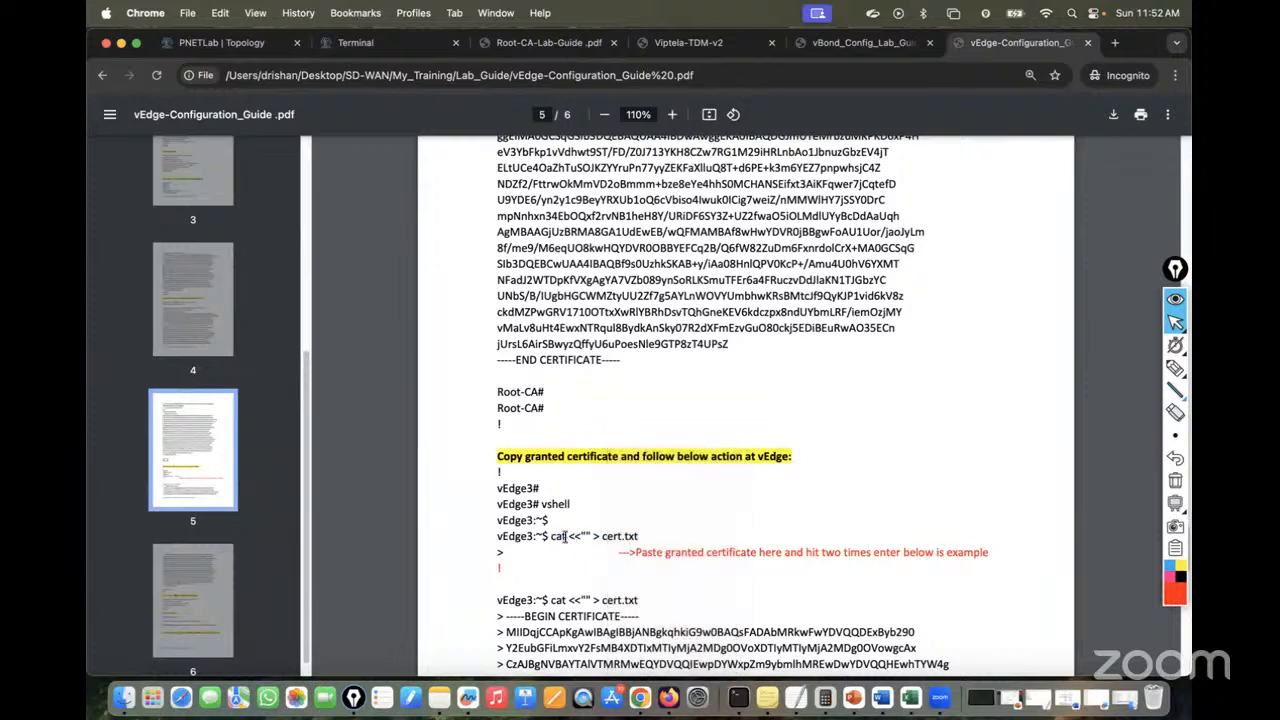
pyautogui.moveTo(550, 536); pyautogui.dragTo(647, 534)
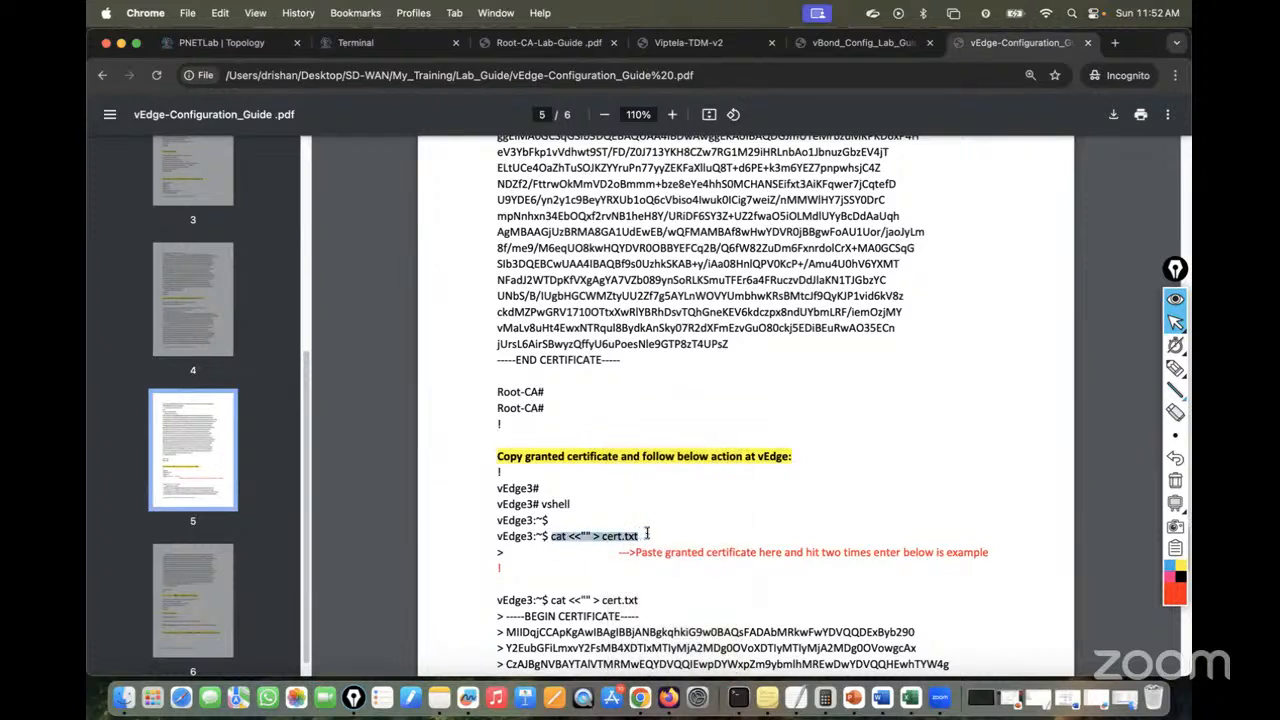
pyautogui.click(604, 536)
pyautogui.moveTo(550, 537); pyautogui.dragTo(638, 537)
pyautogui.rightClick(618, 540)
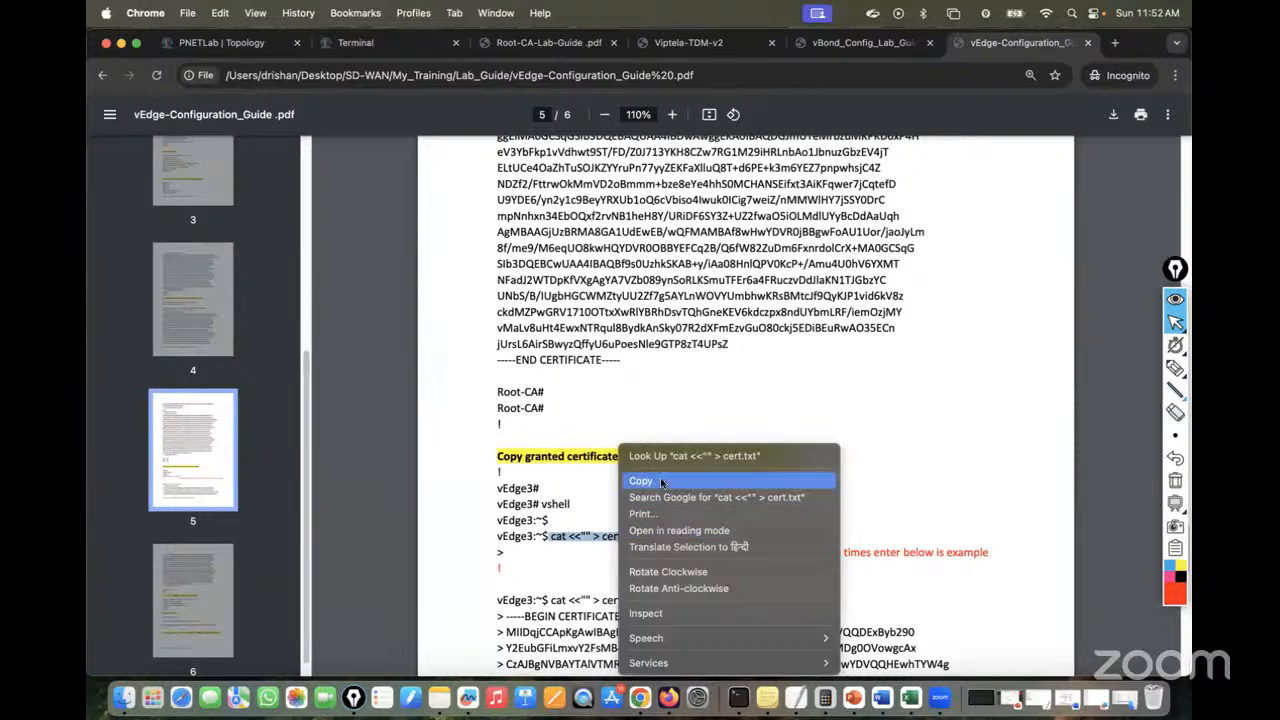
pyautogui.click(640, 480)
# Paste and run cat <<"" > cert.txt in vEdge5's shell
pyautogui.click(395, 45)
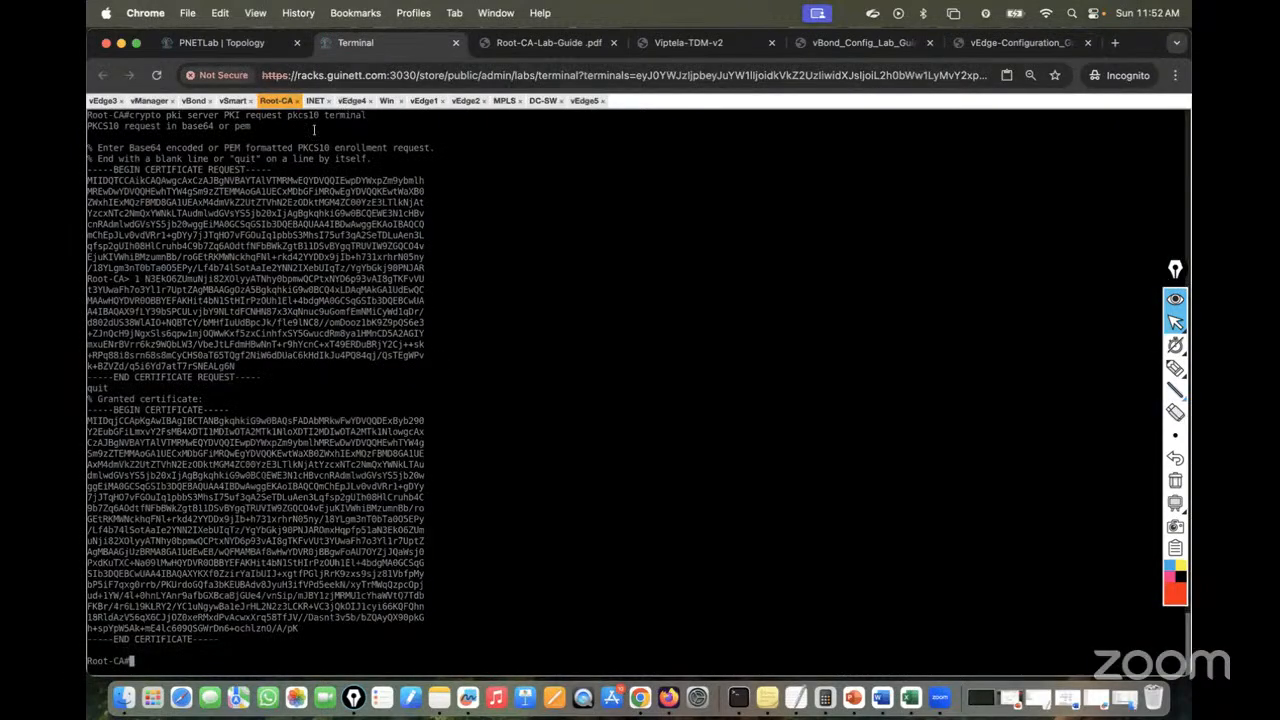
pyautogui.click(585, 101)
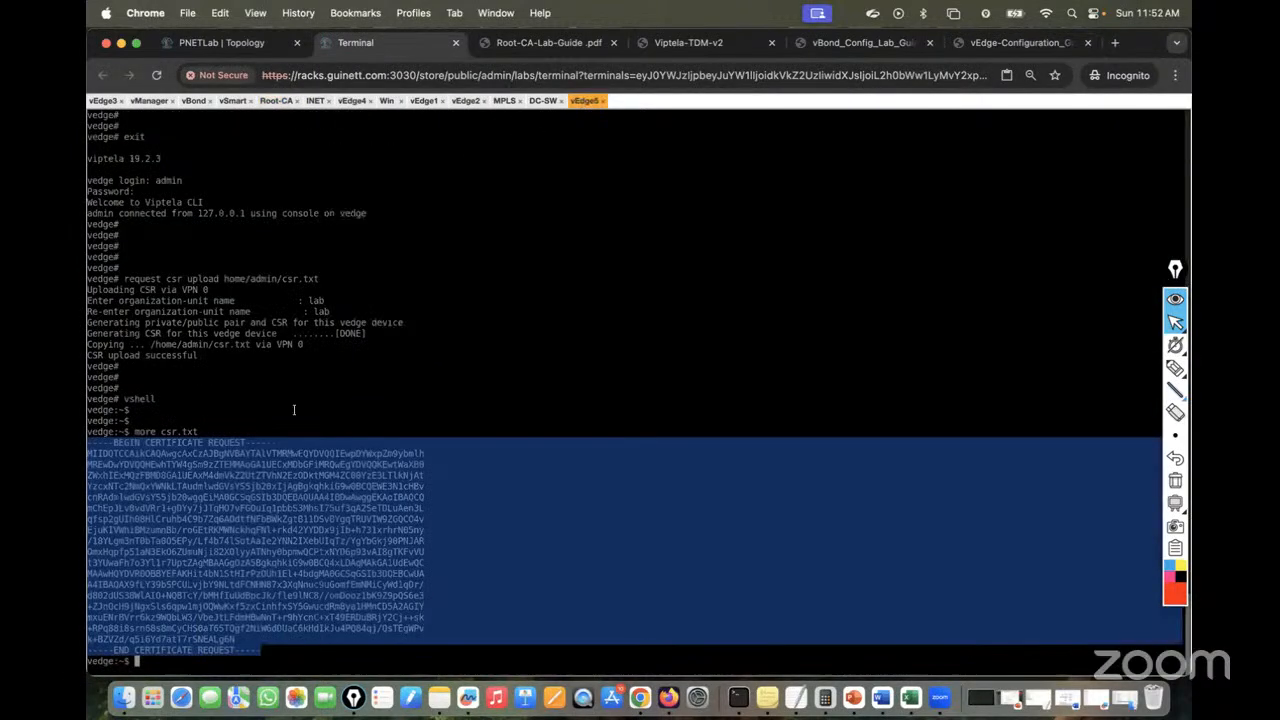
pyautogui.press('super+v')
pyautogui.press('Return')
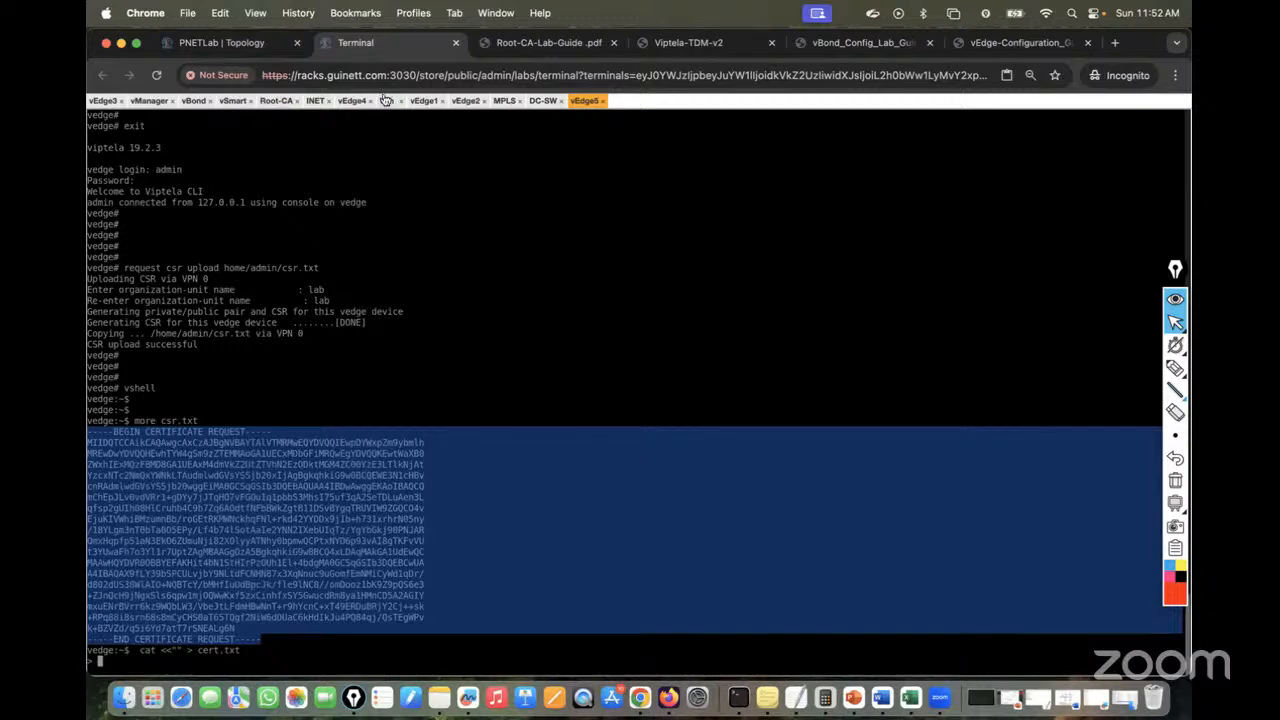
# Copy the granted certificate from the Root-CA console and paste it into vEdge5's shell
pyautogui.click(272, 102)
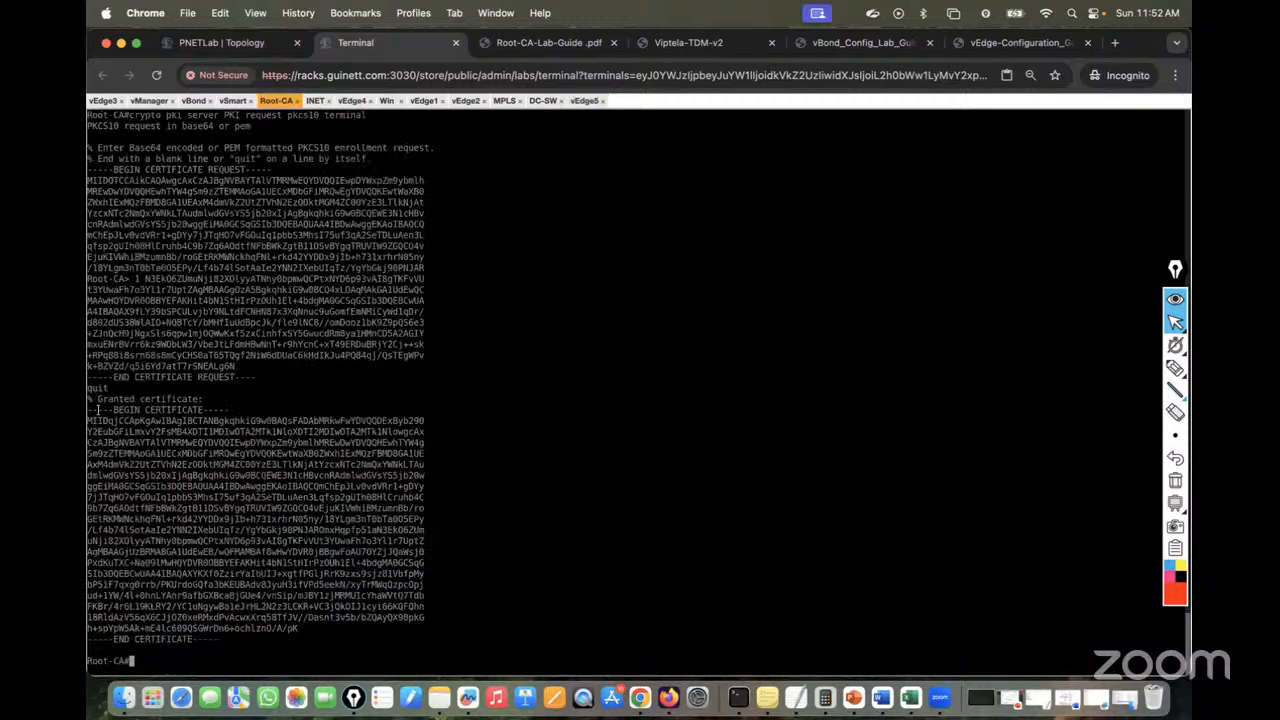
pyautogui.moveTo(89, 409); pyautogui.dragTo(216, 642)
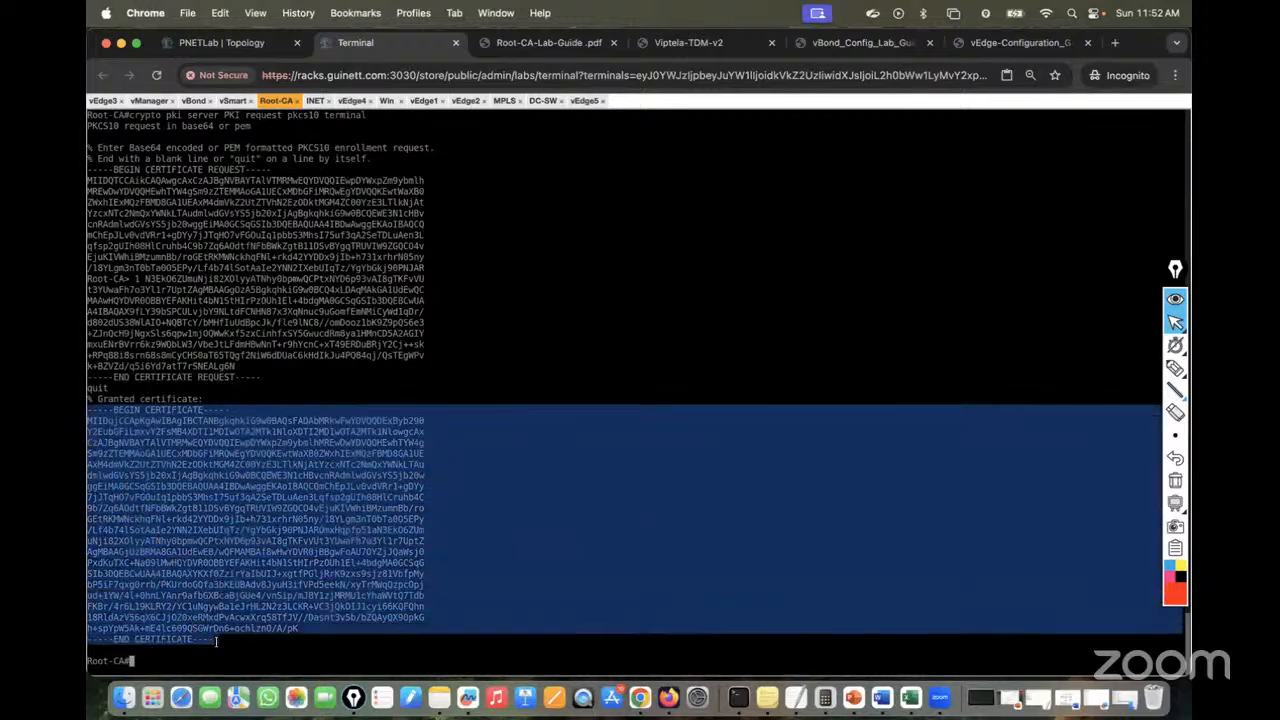
pyautogui.click(584, 101)
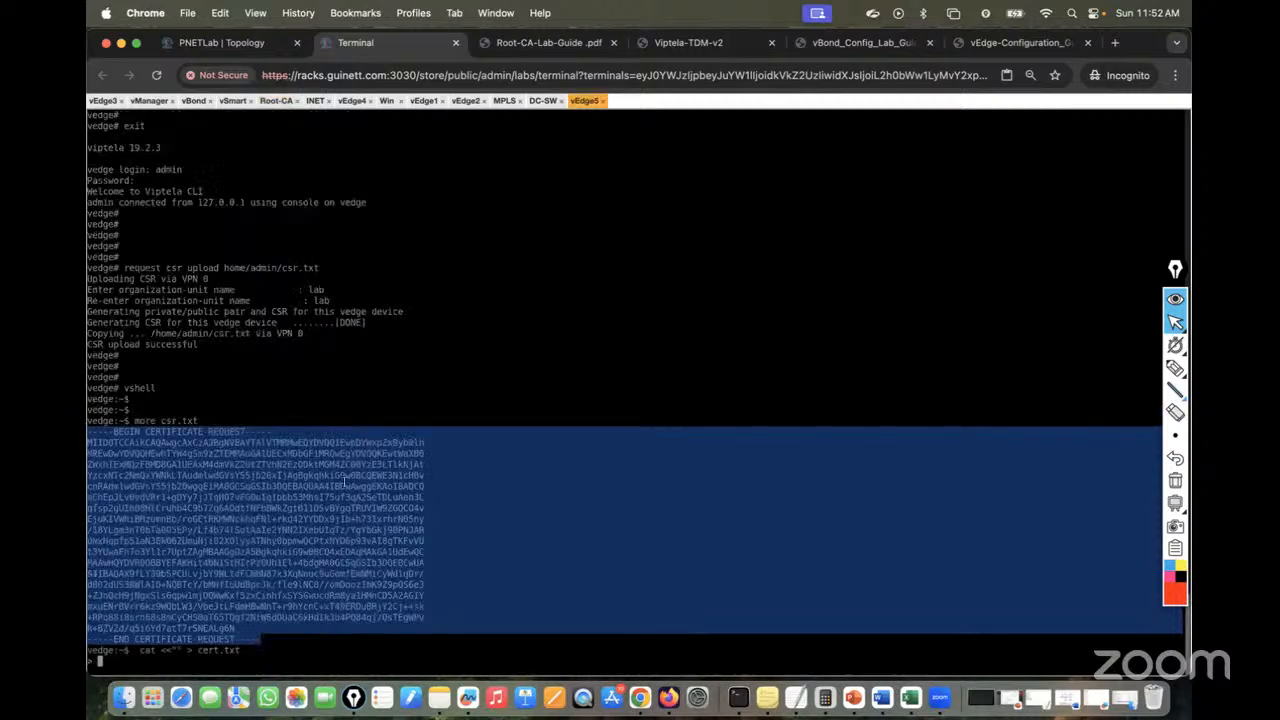
pyautogui.hotkey('ctrl', 'alt', 'shift')
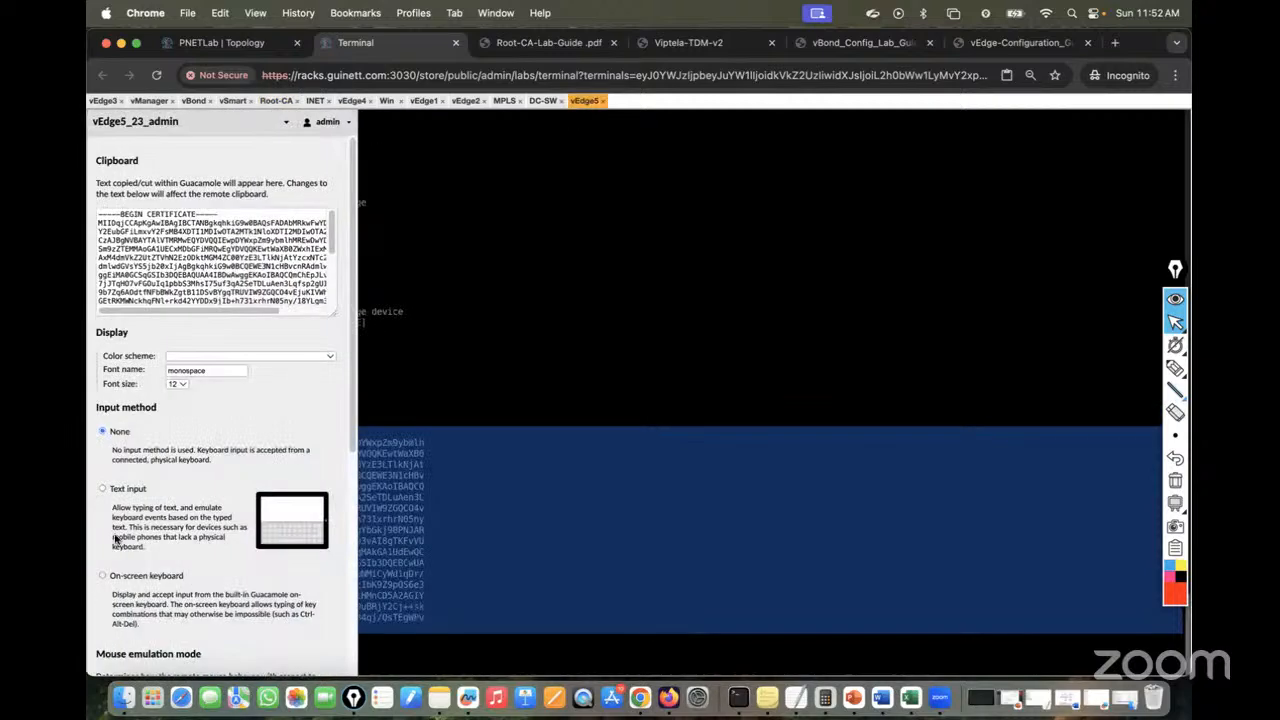
pyautogui.hotkey('ctrl', 'alt', 'shift')
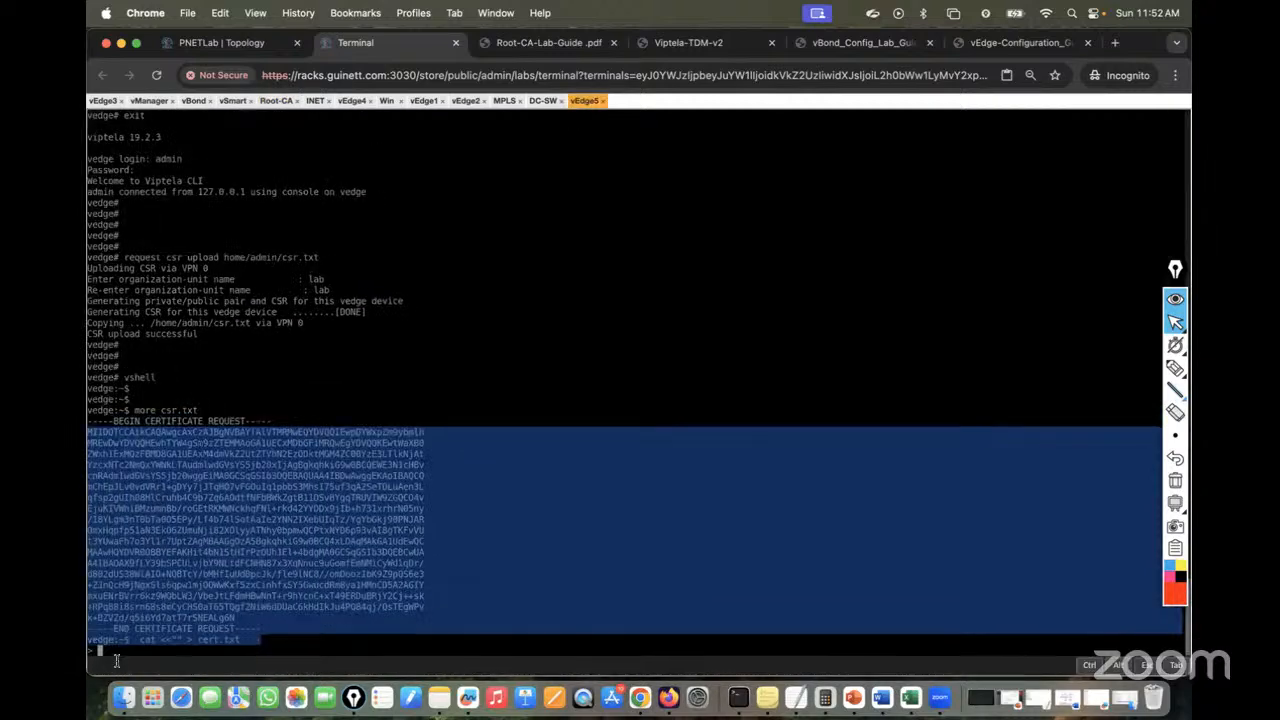
pyautogui.rightClick(116, 660)
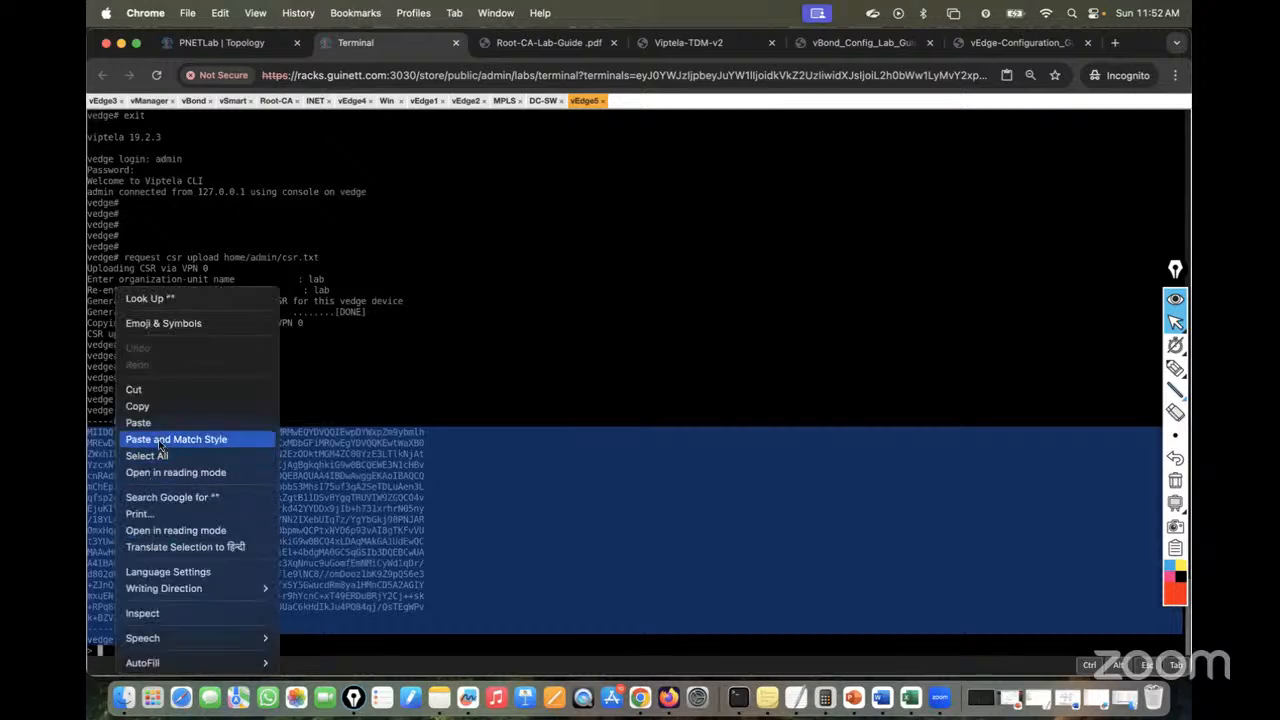
pyautogui.click(150, 423)
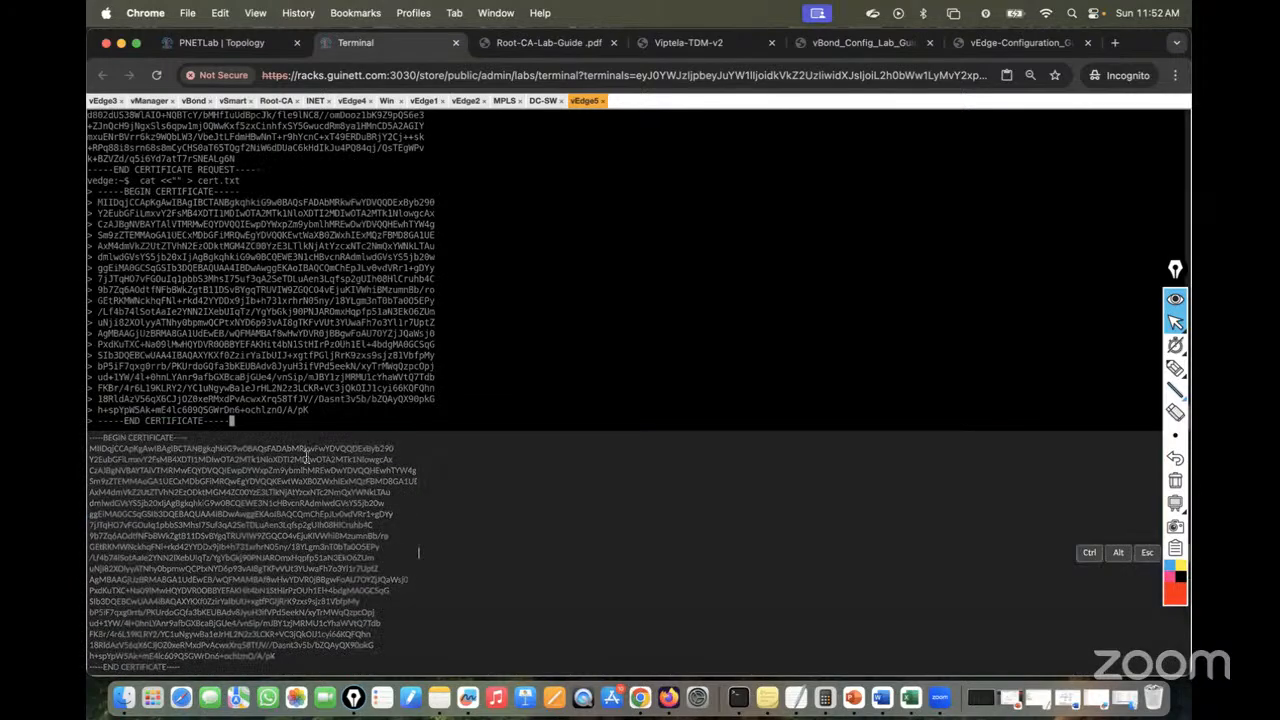
# Finish writing cert.txt, exit the vshell and return to the vEdge configuration guide PDF
pyautogui.hotkey('ctrl', 'alt', 'shift')
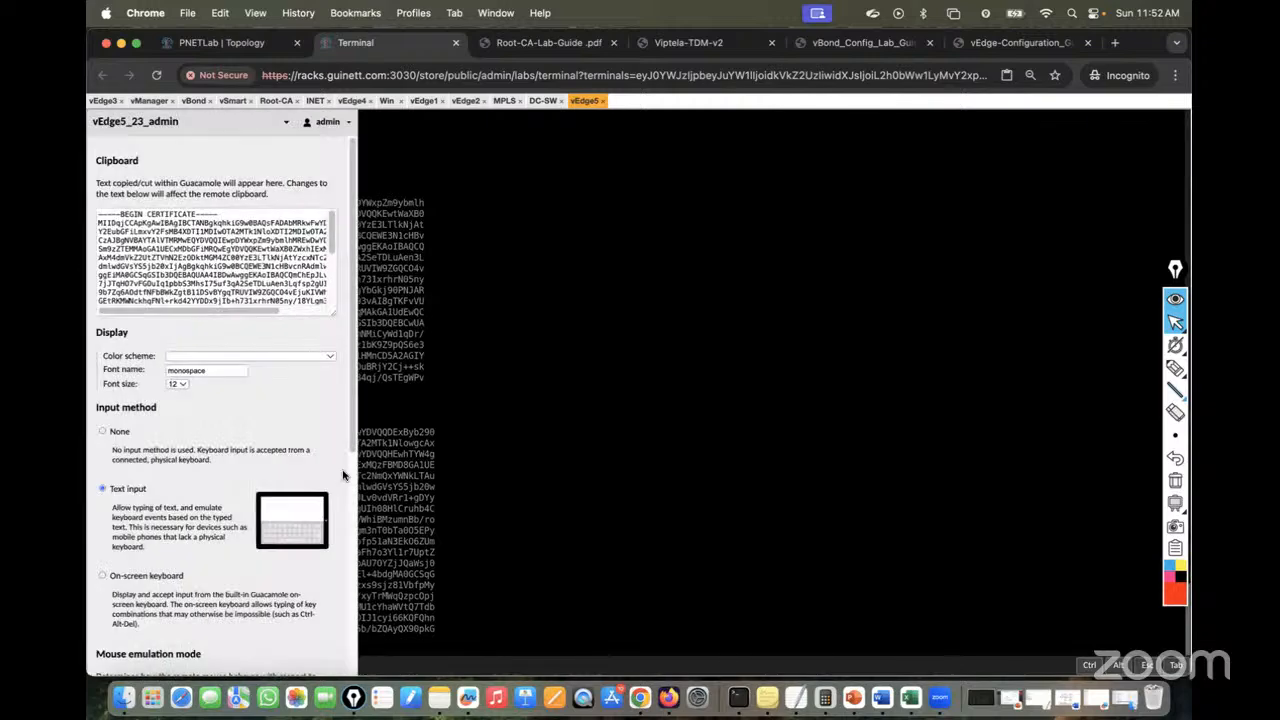
pyautogui.hotkey('ctrl', 'alt', 'shift')
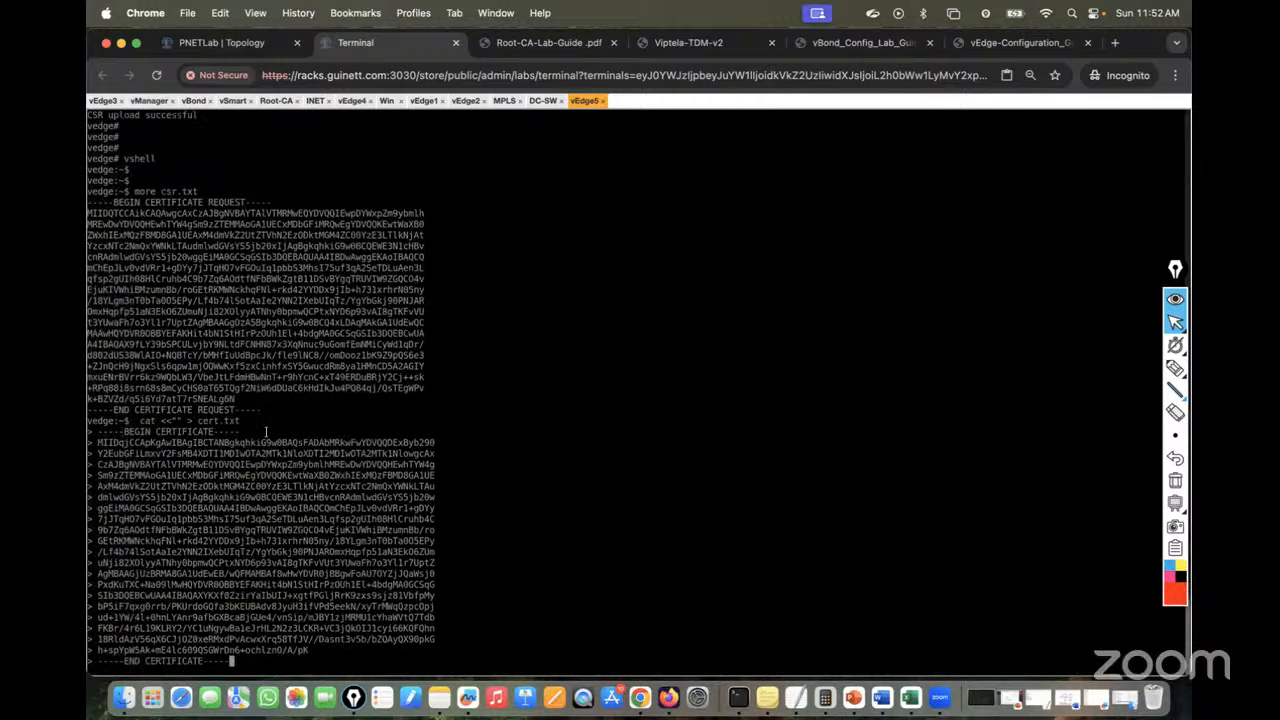
pyautogui.press('Return')
pyautogui.press('Return')
pyautogui.press('Return')
pyautogui.press('Return')
pyautogui.press('Return')
pyautogui.press('Return')
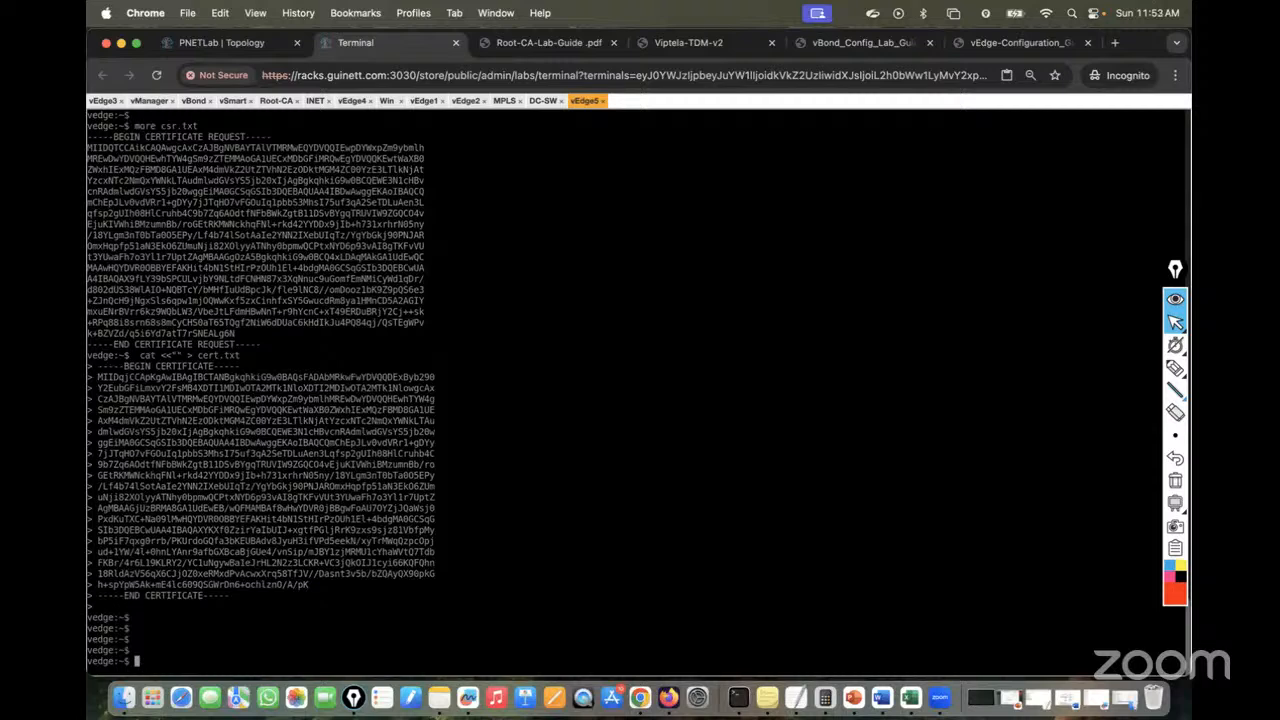
pyautogui.write('exit')
pyautogui.press('Return')
pyautogui.press('Return')
pyautogui.press('Return')
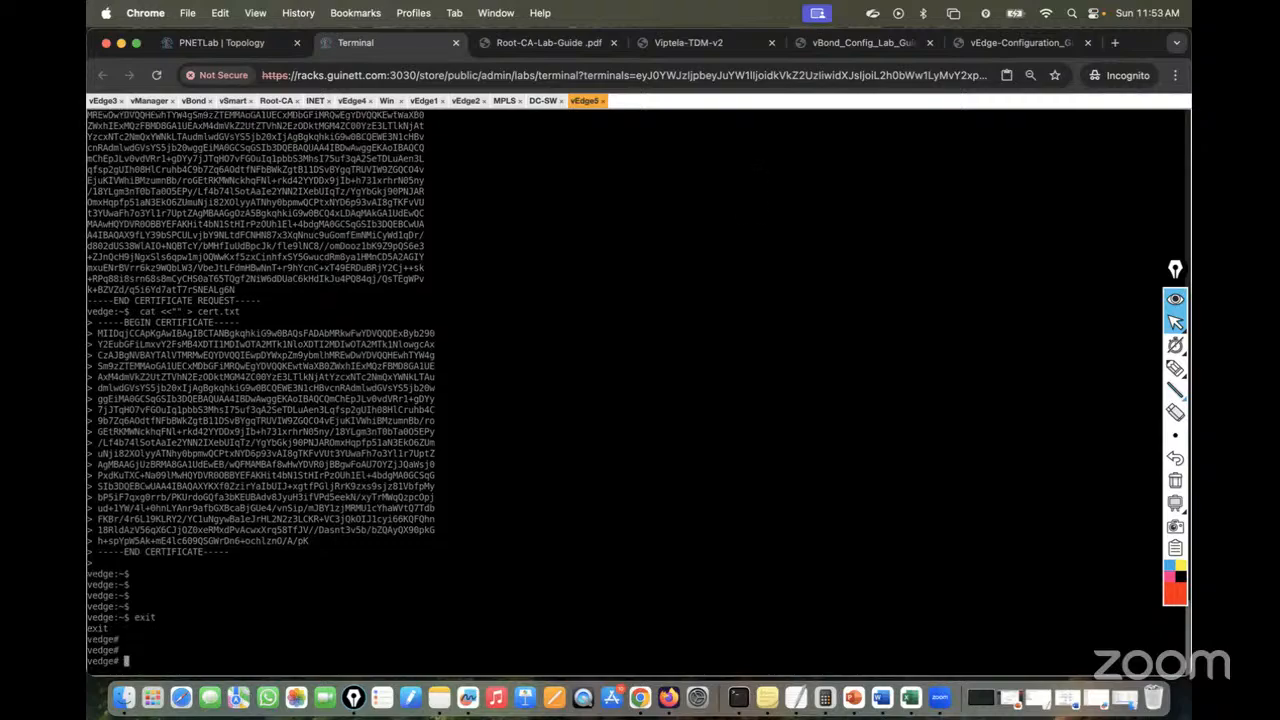
pyautogui.click(1020, 42)
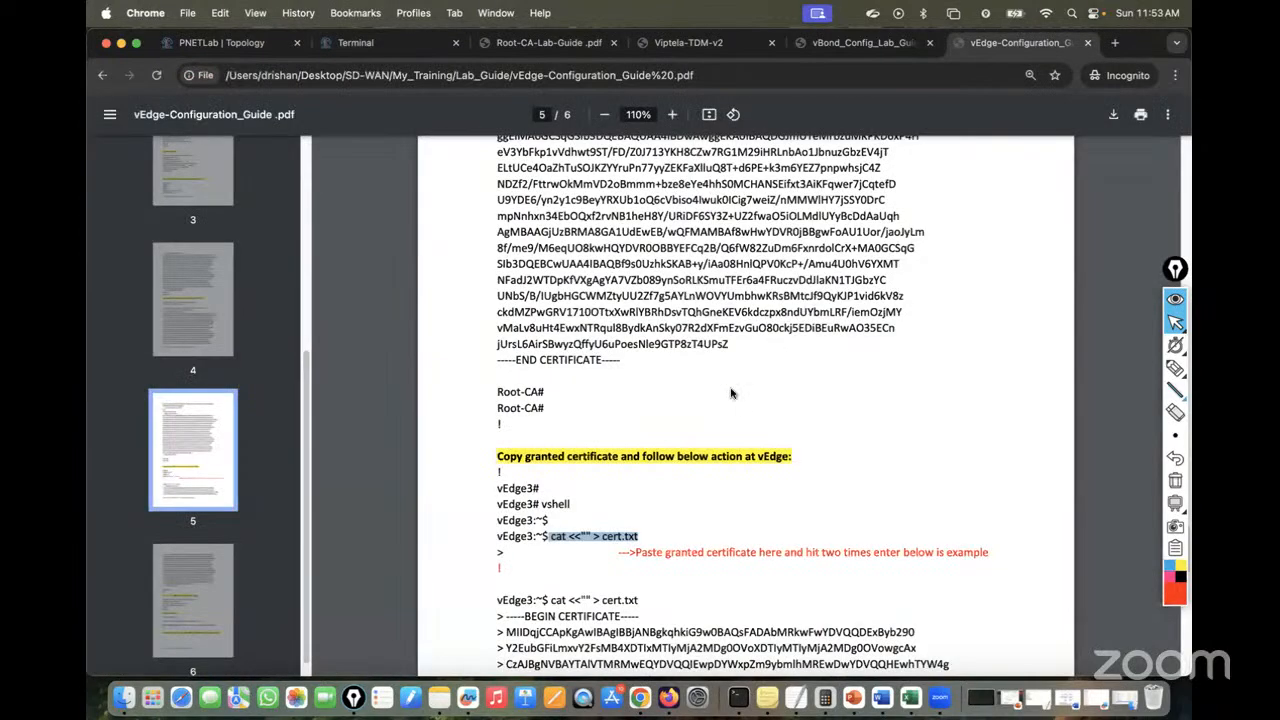
# Copy 'request certificate install home/admin/cert.txt' from the guide and run it on vEdge5
pyautogui.scroll(-5, 732, 393)
pyautogui.scroll(-15, 732, 393)
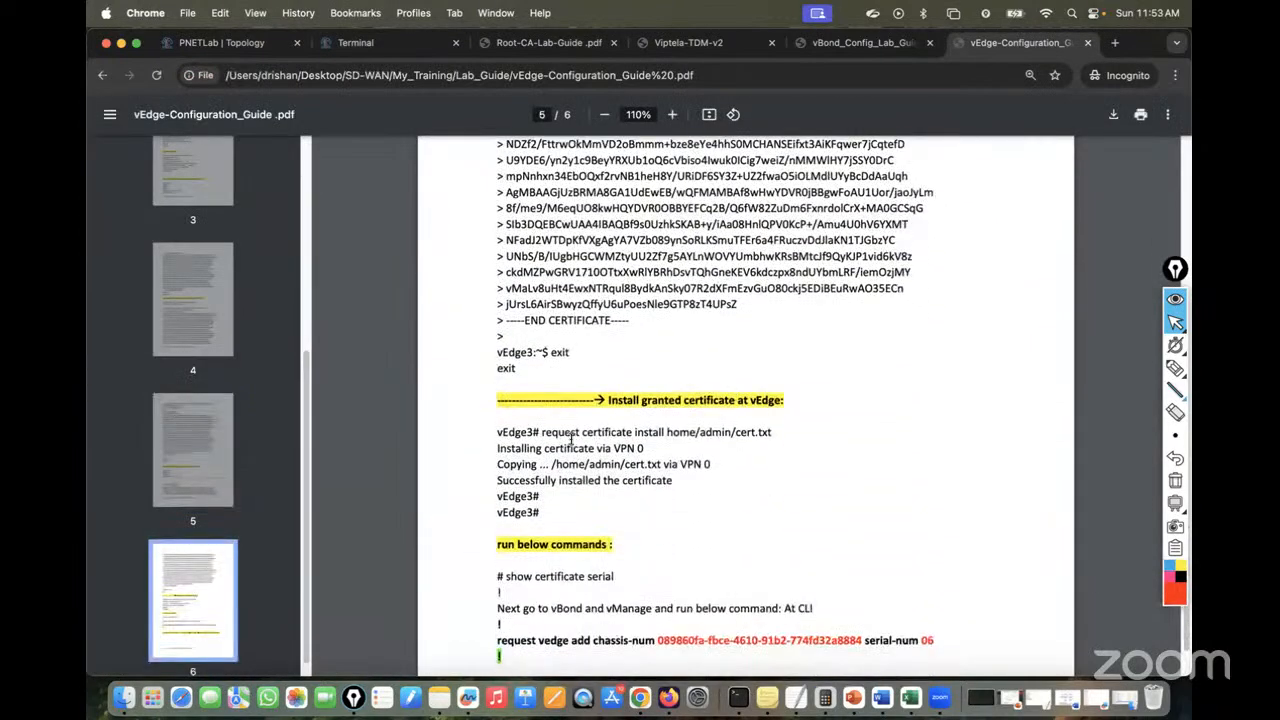
pyautogui.moveTo(543, 431); pyautogui.dragTo(778, 426)
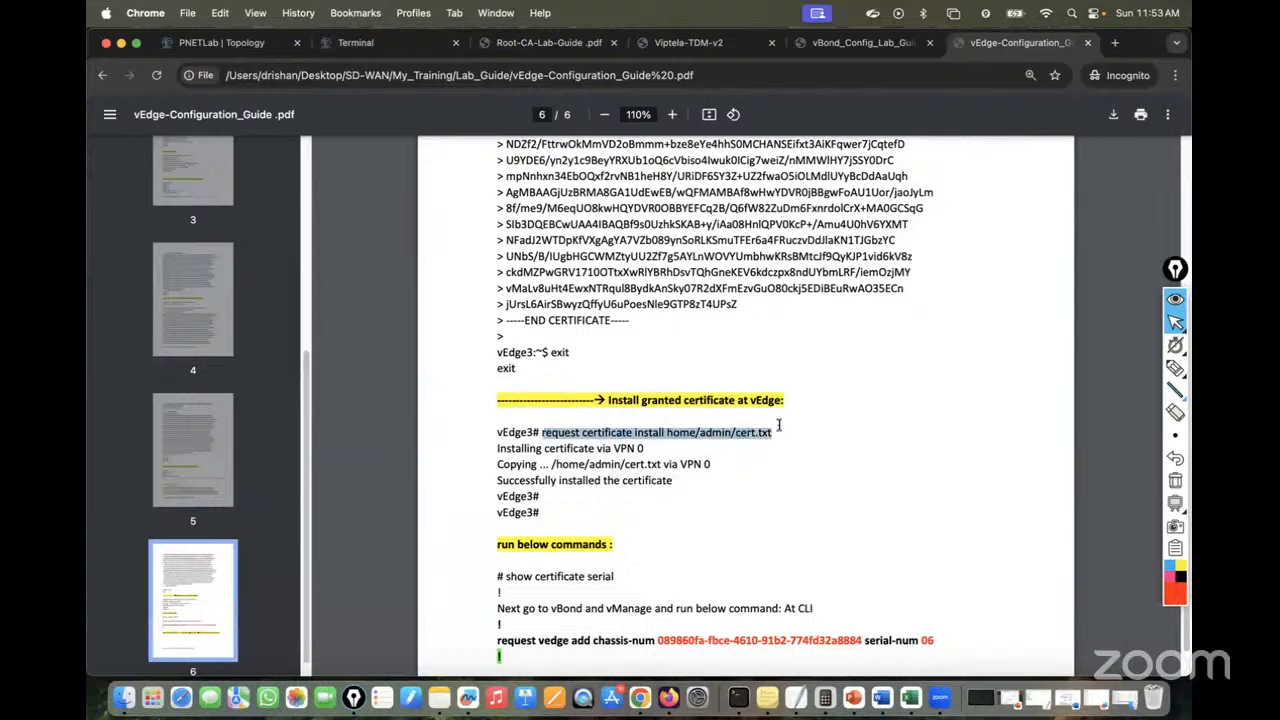
pyautogui.rightClick(722, 432)
pyautogui.click(745, 467)
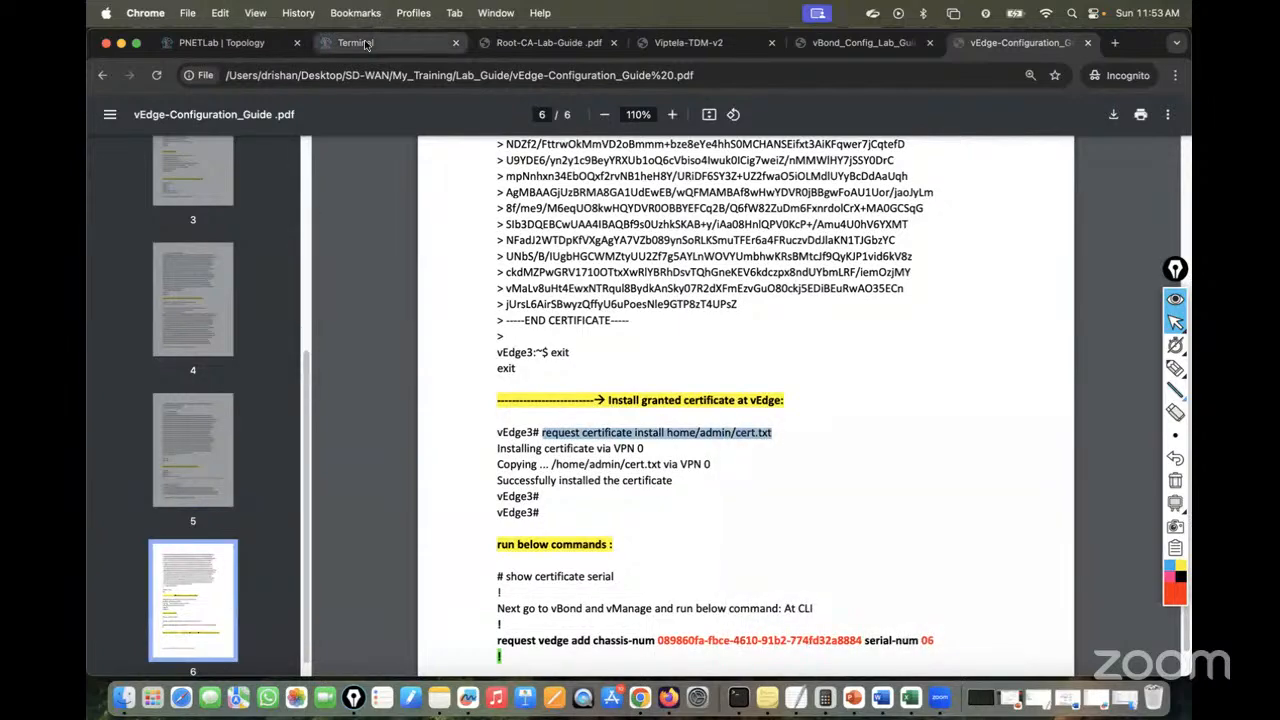
pyautogui.click(367, 44)
pyautogui.press('super+v')
pyautogui.press('Return')
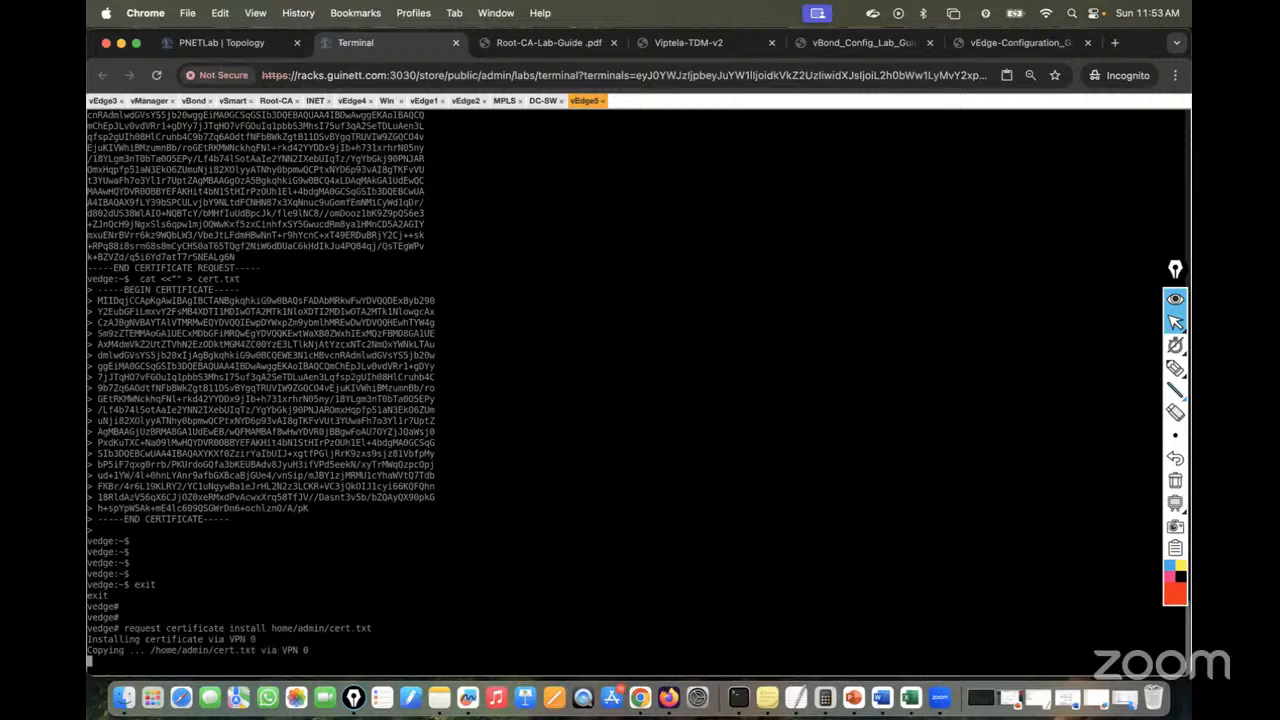
# Run show certificate serial on vEdge5 and select the chassis and serial 09 output line
pyautogui.press('Return')
pyautogui.press('Return')
pyautogui.press('Return')
pyautogui.write('show ')
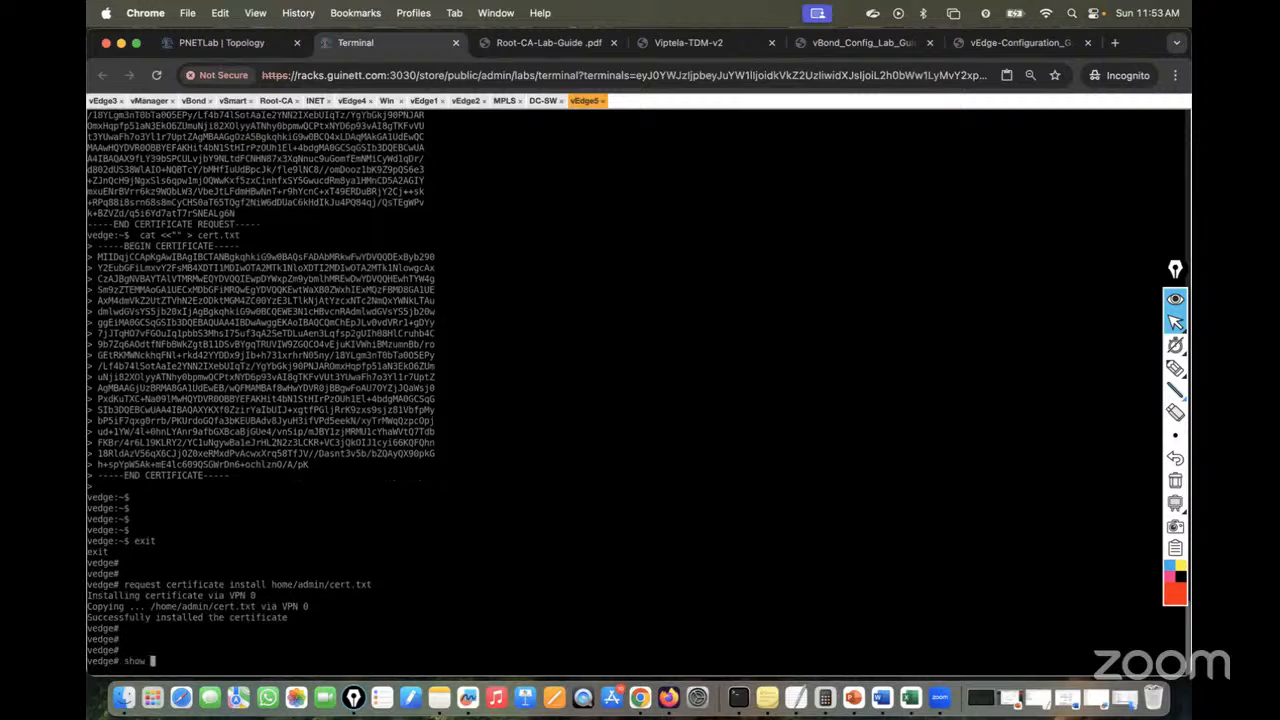
pyautogui.write('certificate serial')
pyautogui.press('Return')
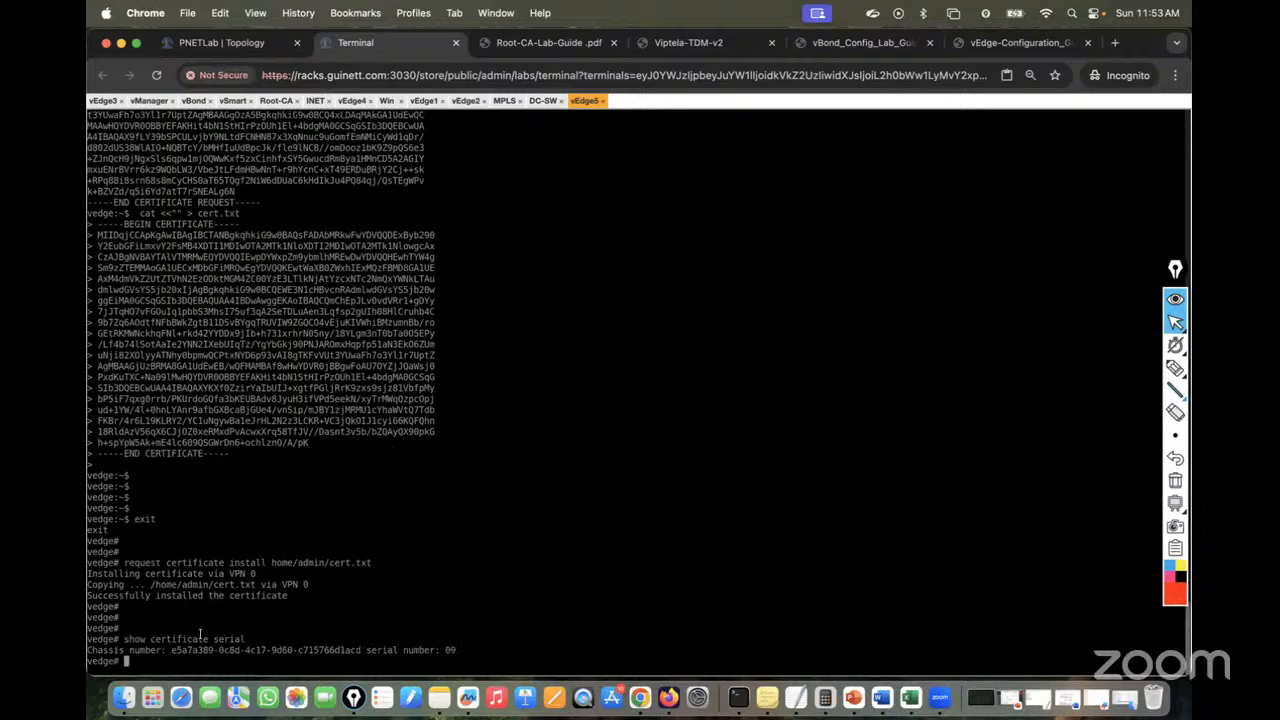
pyautogui.moveTo(88, 649); pyautogui.dragTo(500, 650)
# Paste vEdge5's serial 09 chassis line into the TextEdit notes below the serial 08 line
pyautogui.click(796, 697)
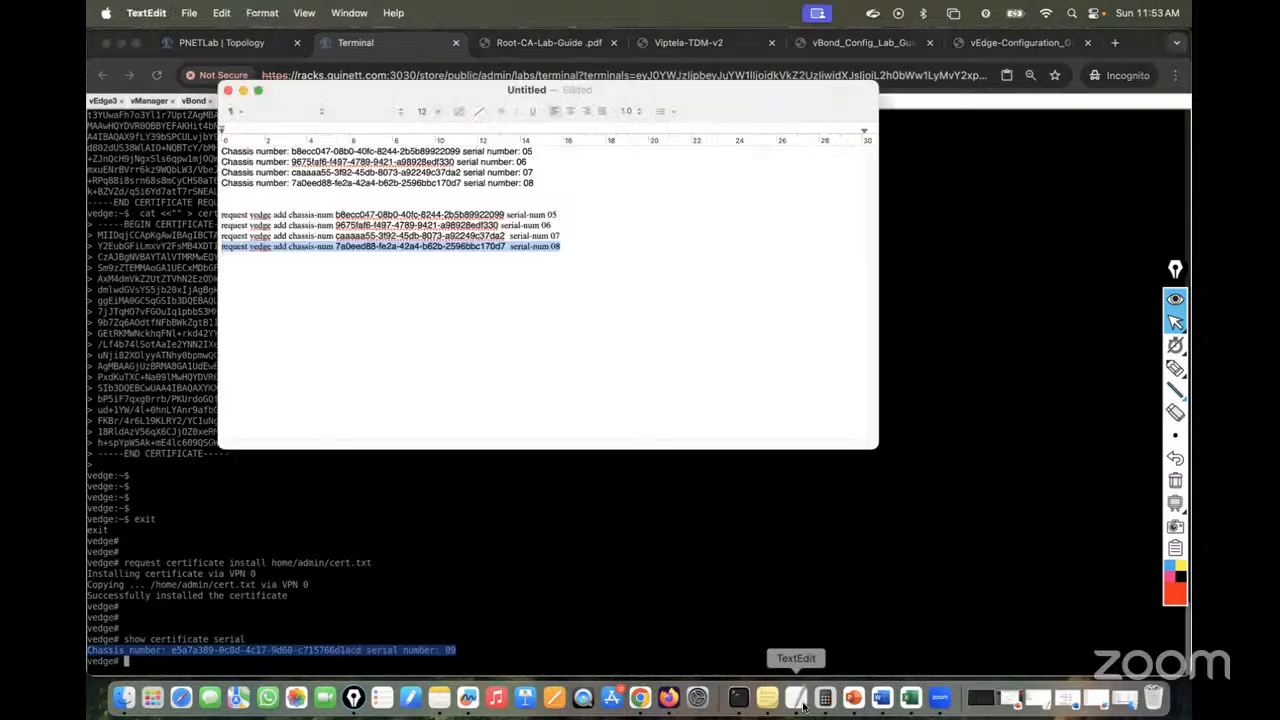
pyautogui.click(568, 187)
pyautogui.press('Return')
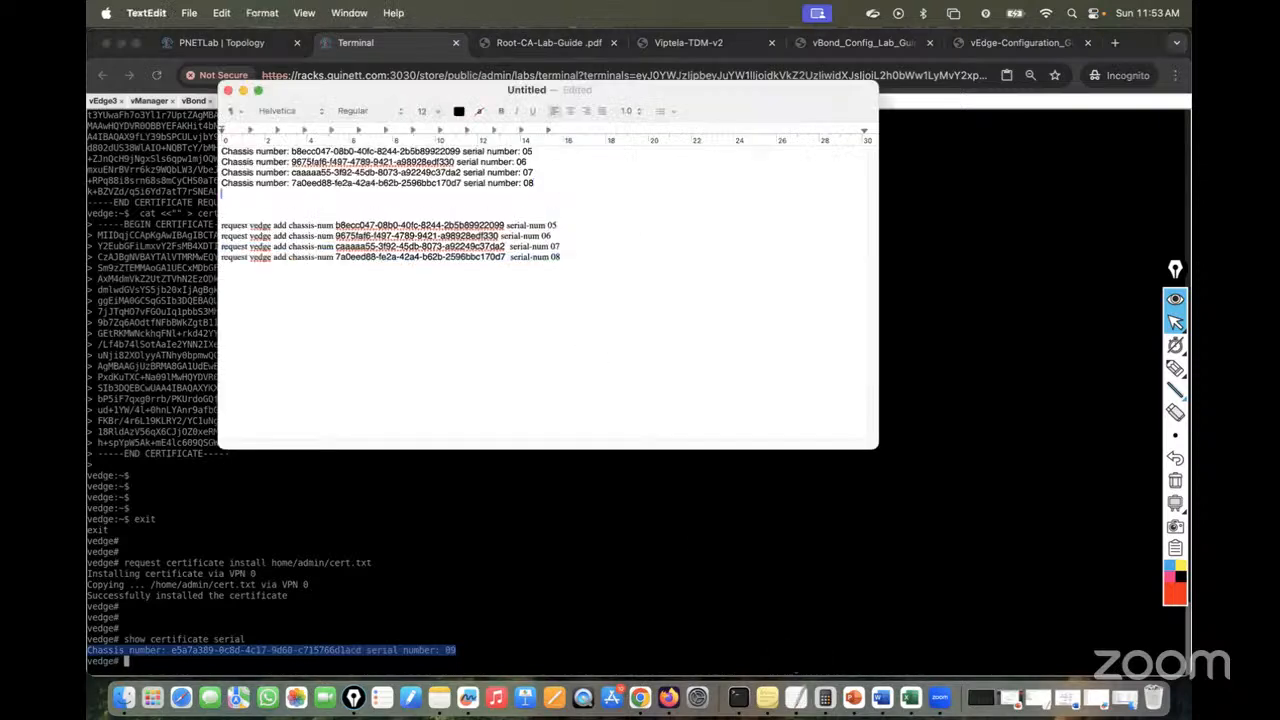
pyautogui.press('super+v')
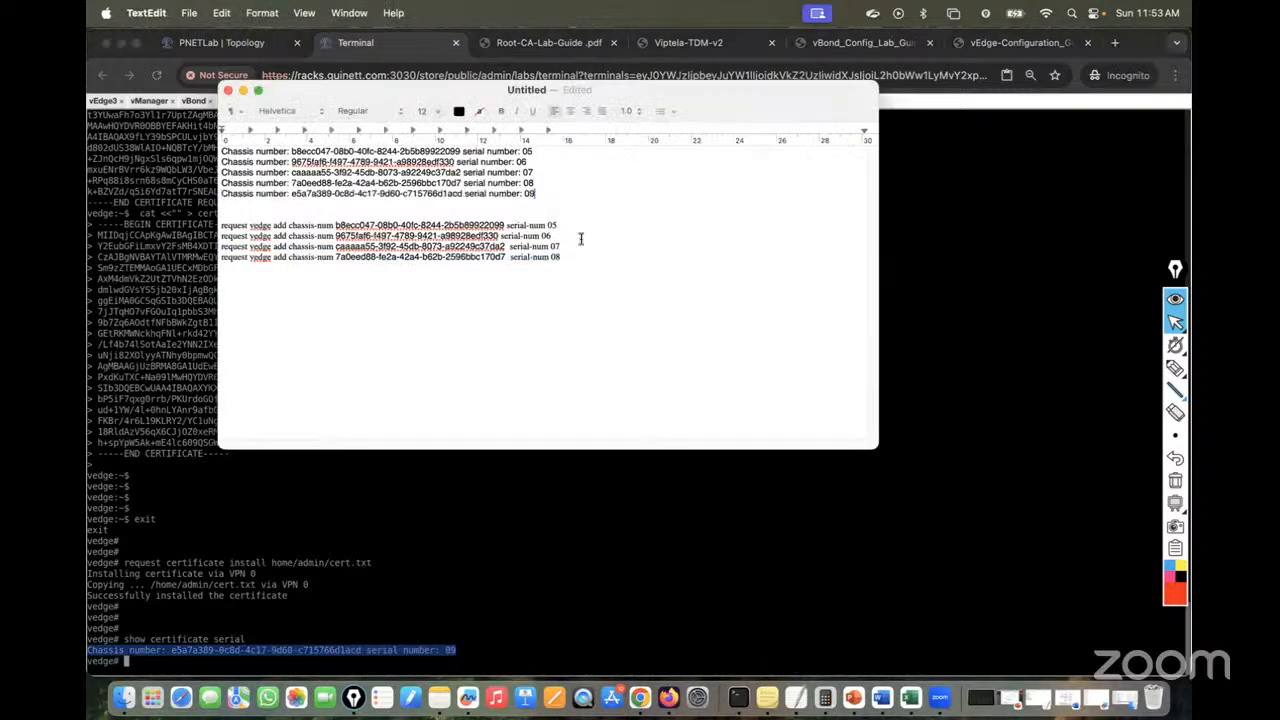
# Duplicate the last request vedge add line and replace its chassis number with e5a7a389-0c8d-4c17-9d60-c715766d1acd
pyautogui.tripleClick(277, 258)
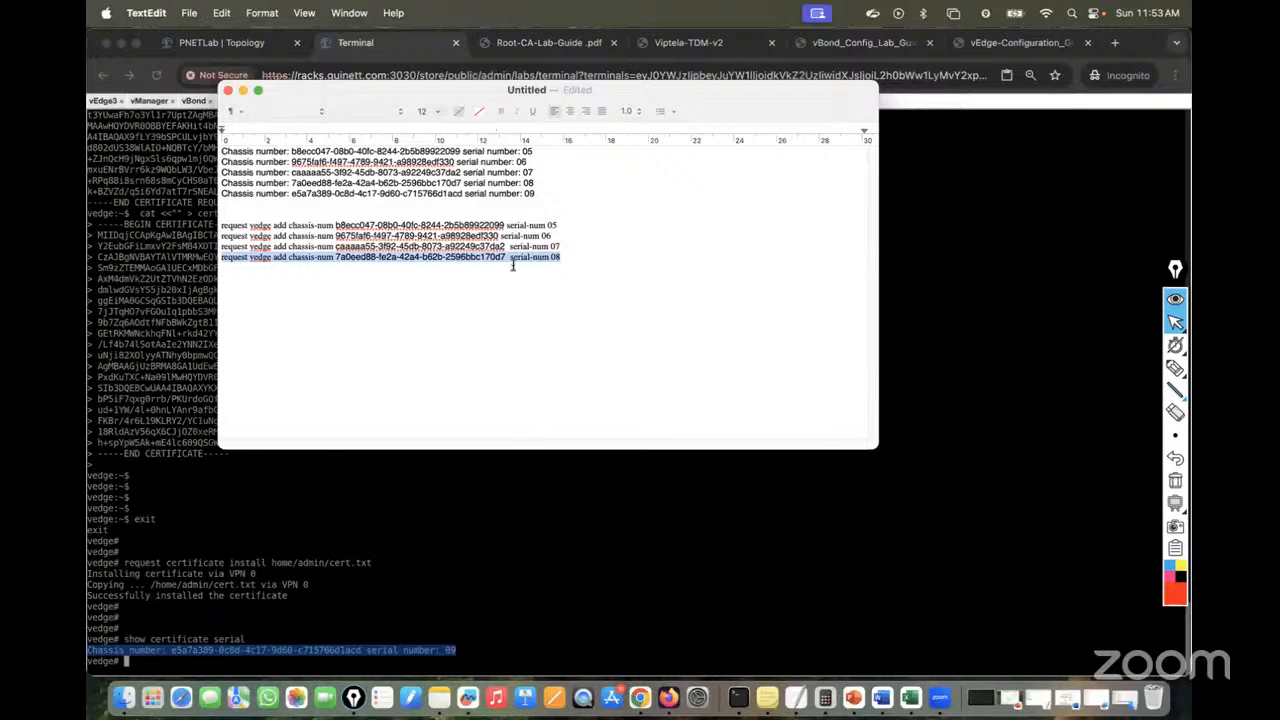
pyautogui.press('super+c')
pyautogui.click(566, 262)
pyautogui.press('Return')
pyautogui.press('super+v')
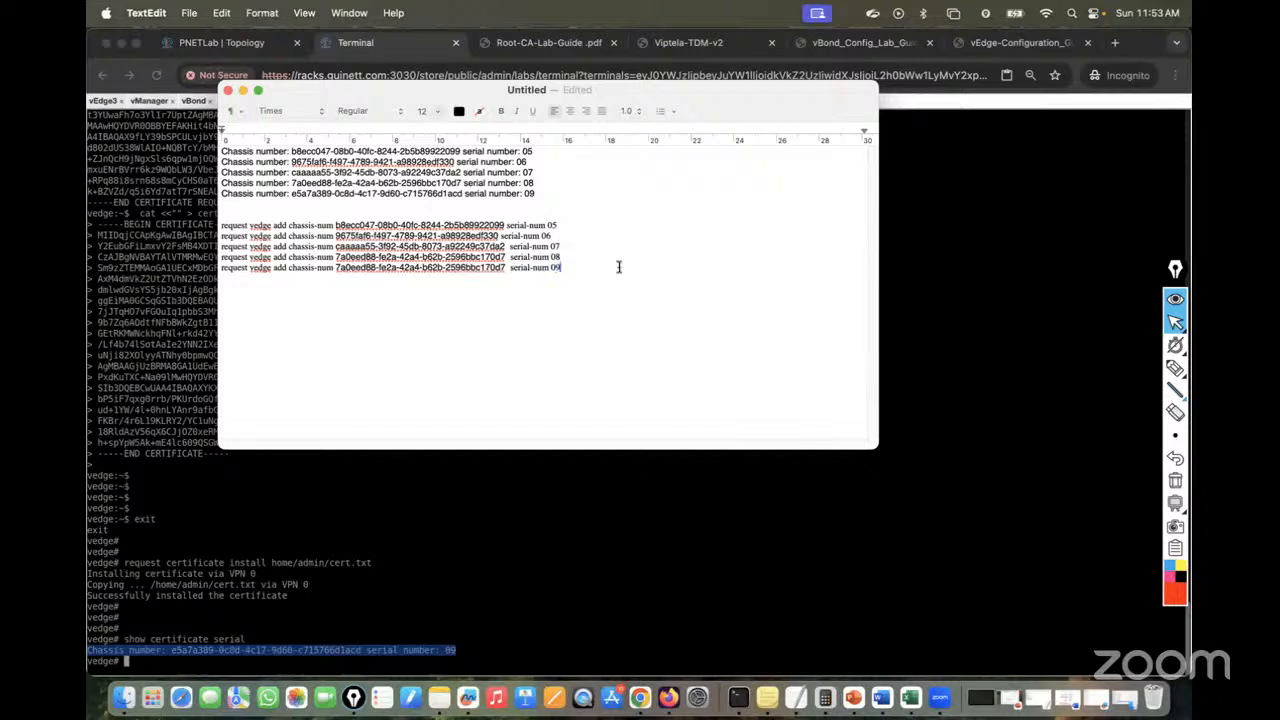
pyautogui.moveTo(463, 194); pyautogui.dragTo(291, 194)
pyautogui.rightClick(322, 193)
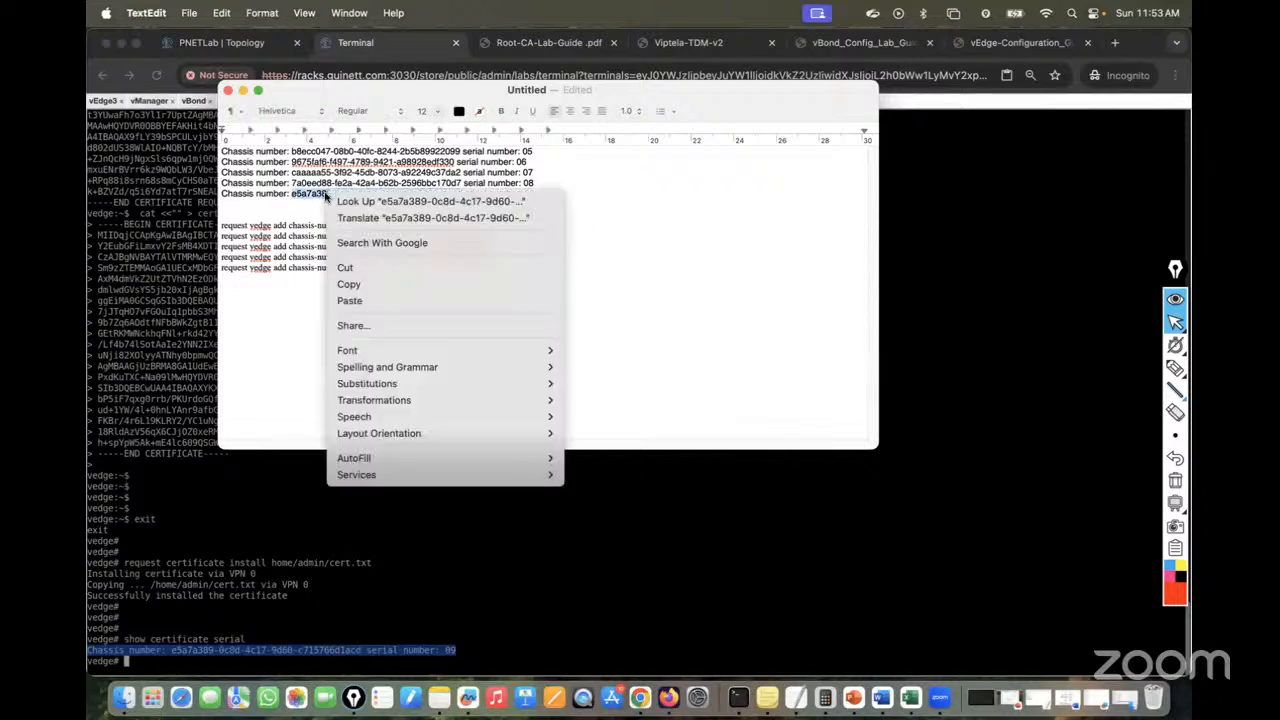
pyautogui.click(350, 284)
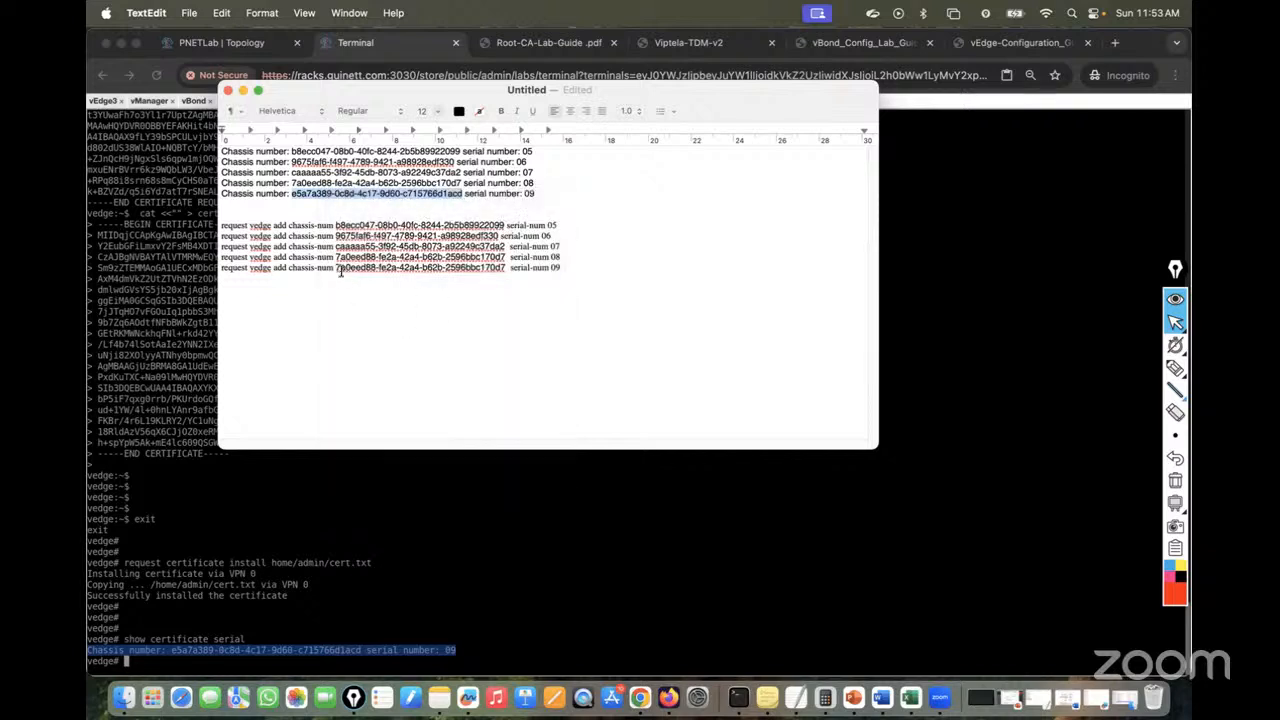
pyautogui.moveTo(336, 267); pyautogui.dragTo(505, 265)
pyautogui.press('super+v')
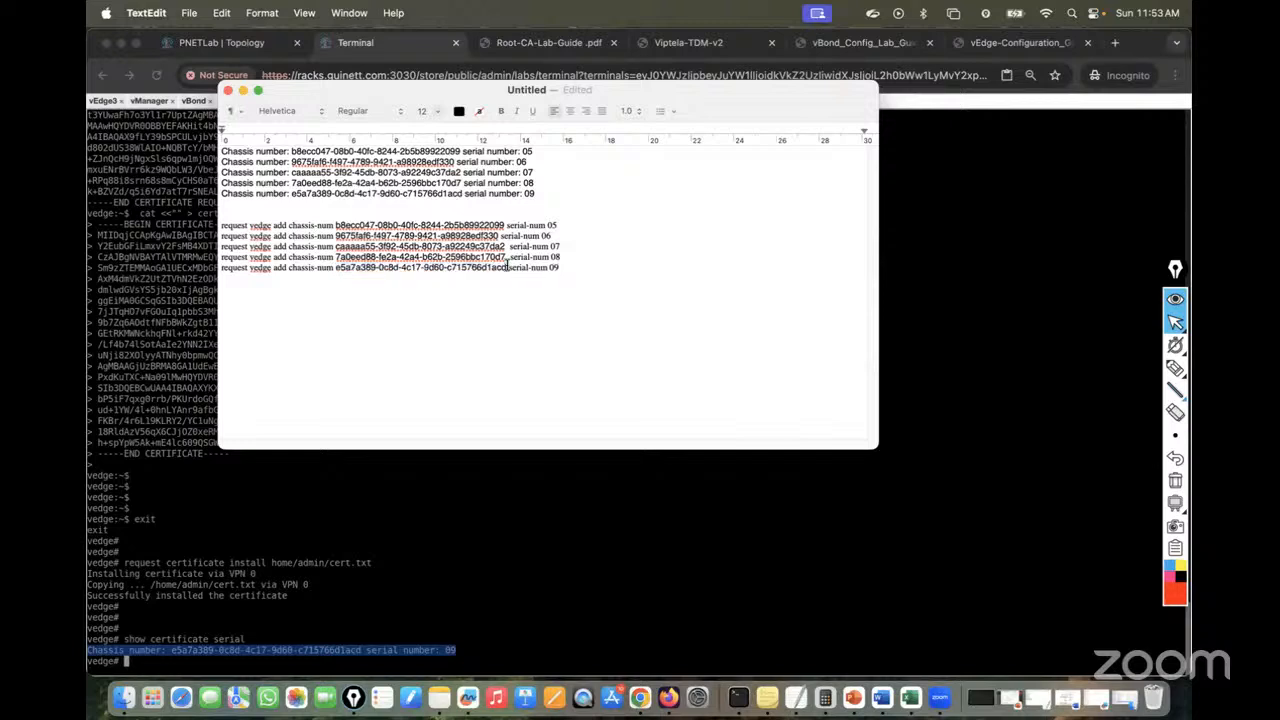
# Copy the new request vedge add line for serial-num 09
pyautogui.moveTo(585, 268); pyautogui.dragTo(218, 268)
pyautogui.rightClick(278, 264)
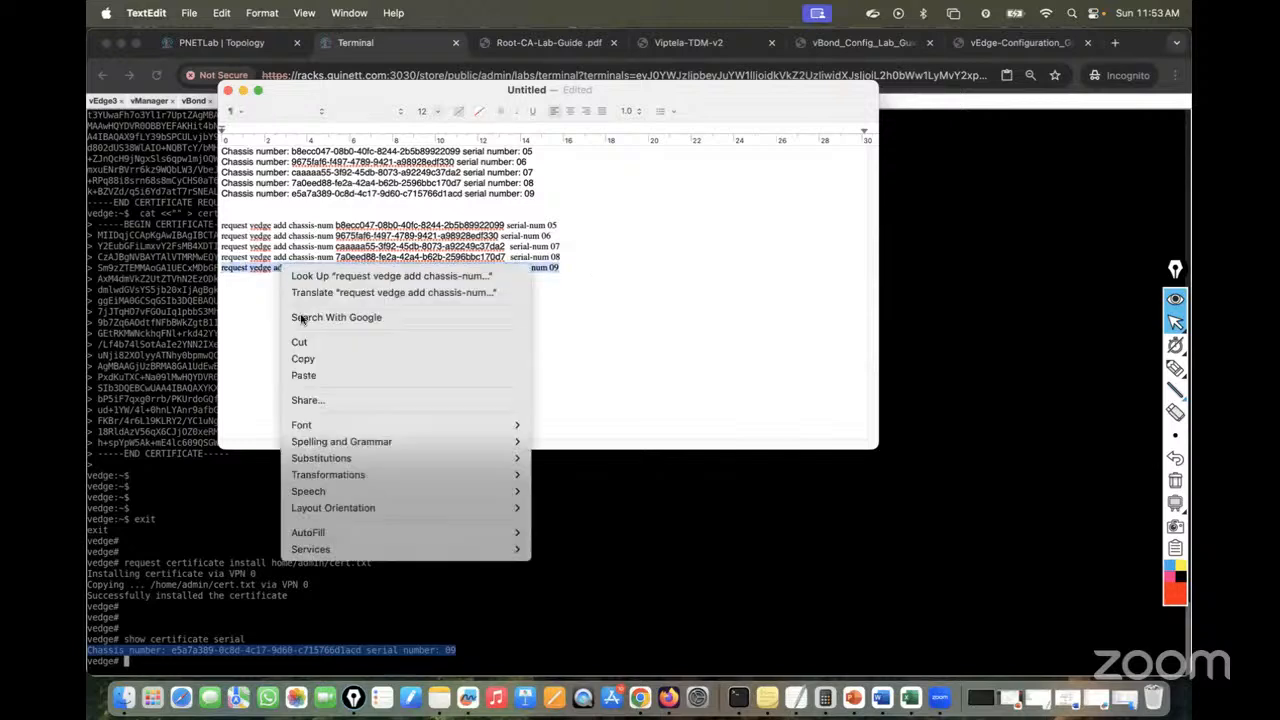
pyautogui.click(315, 358)
pyautogui.click(155, 308)
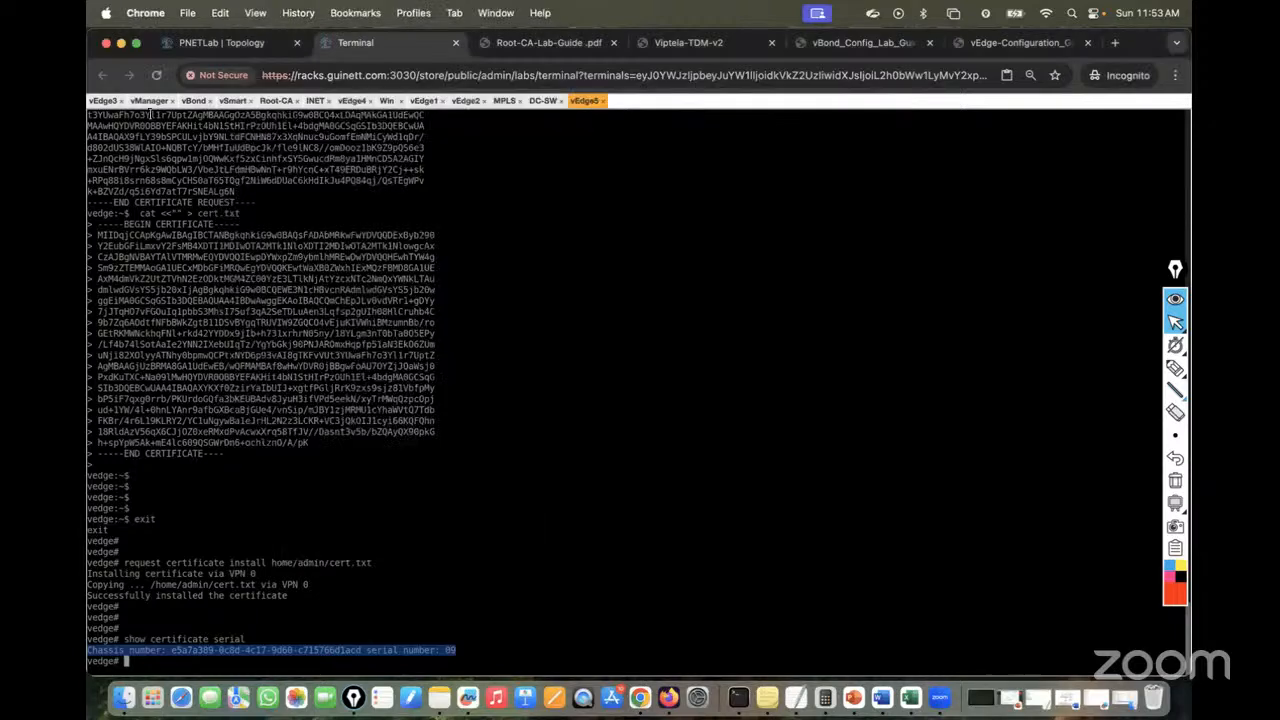
# Run the request vedge add line for vEdge5's chassis, serial-num 09, on vManage and vBond
pyautogui.click(149, 102)
pyautogui.press('super+v')
pyautogui.press('Return')
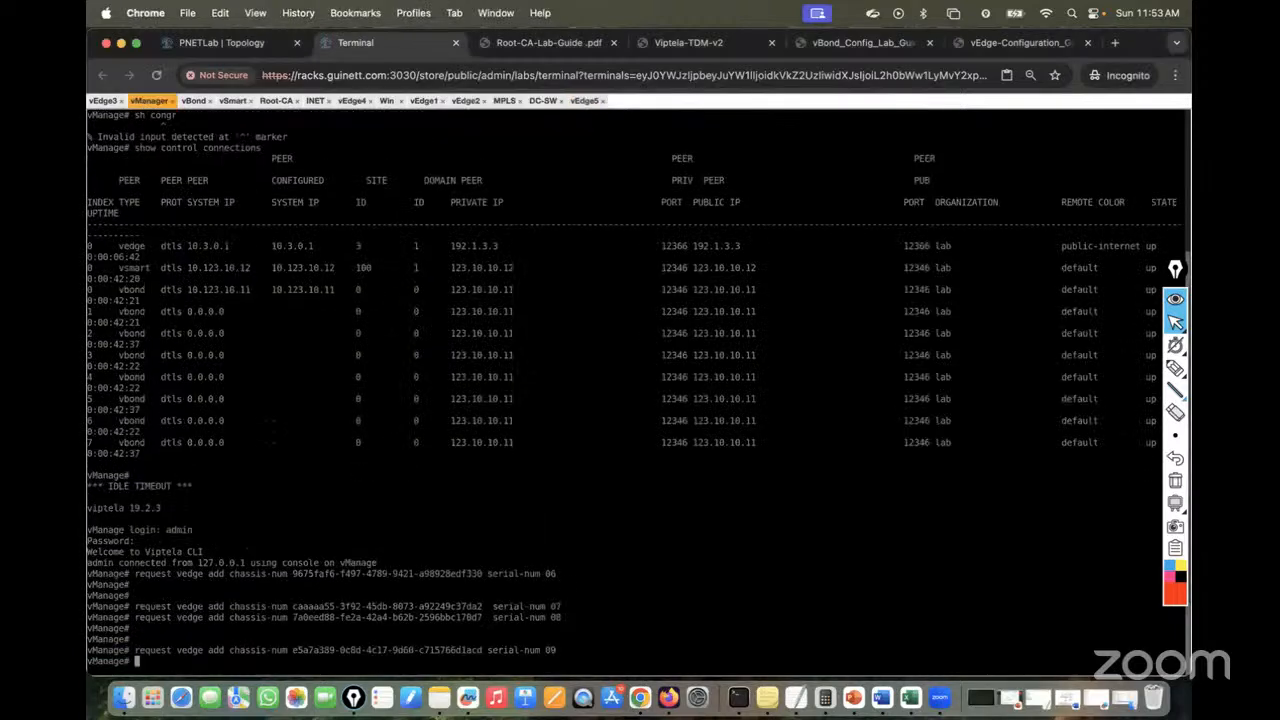
pyautogui.click(194, 101)
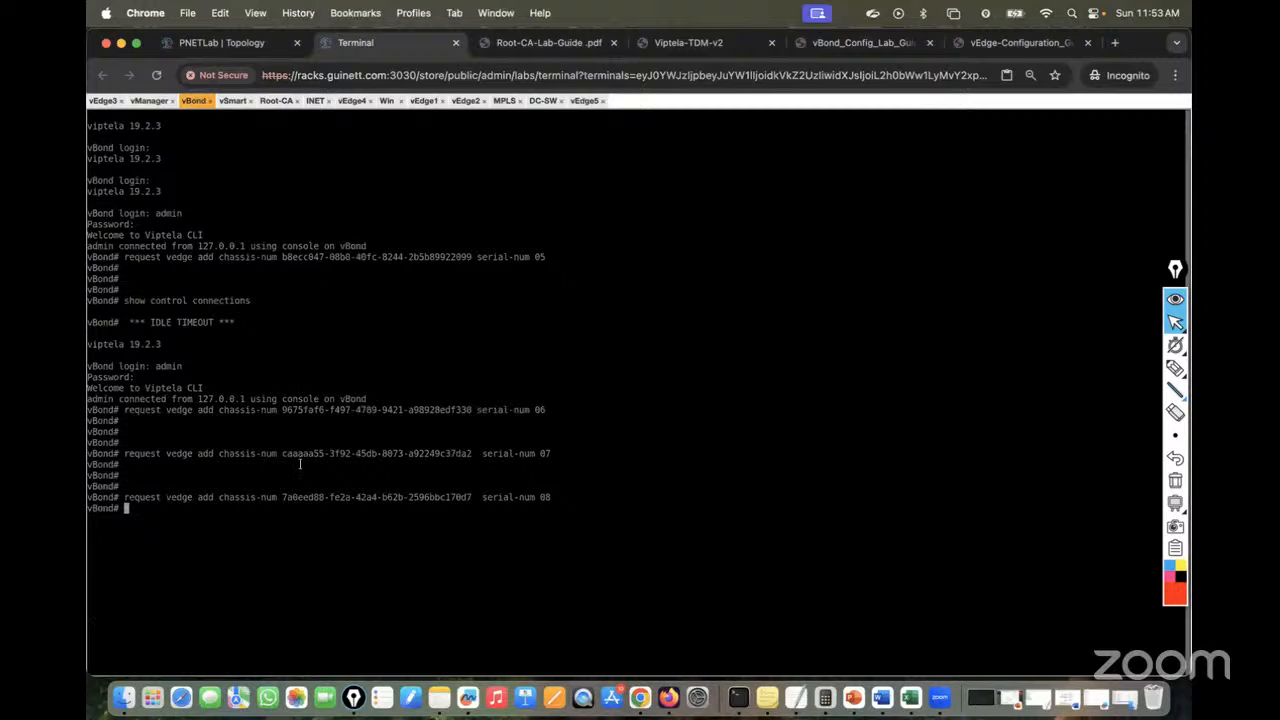
pyautogui.press('super+v')
pyautogui.press('Return')
pyautogui.press('Return')
pyautogui.press('Return')
pyautogui.press('Return')
pyautogui.press('Return')
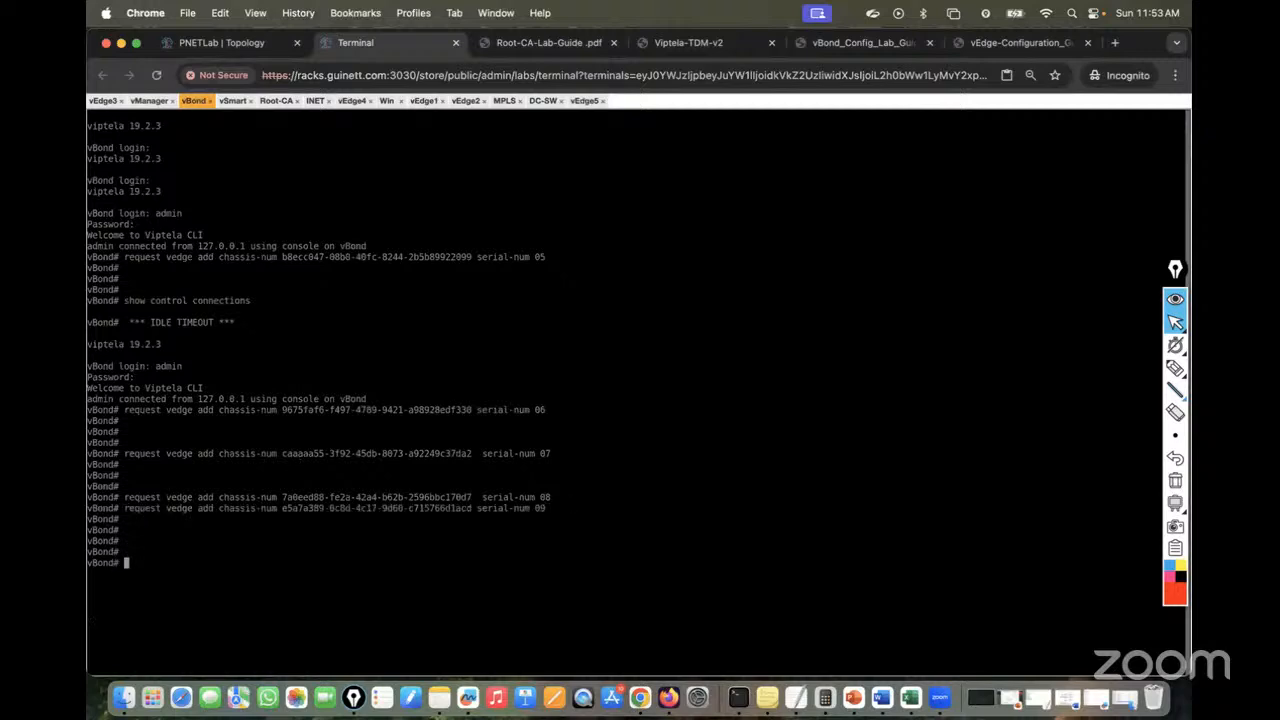
pyautogui.click(584, 101)
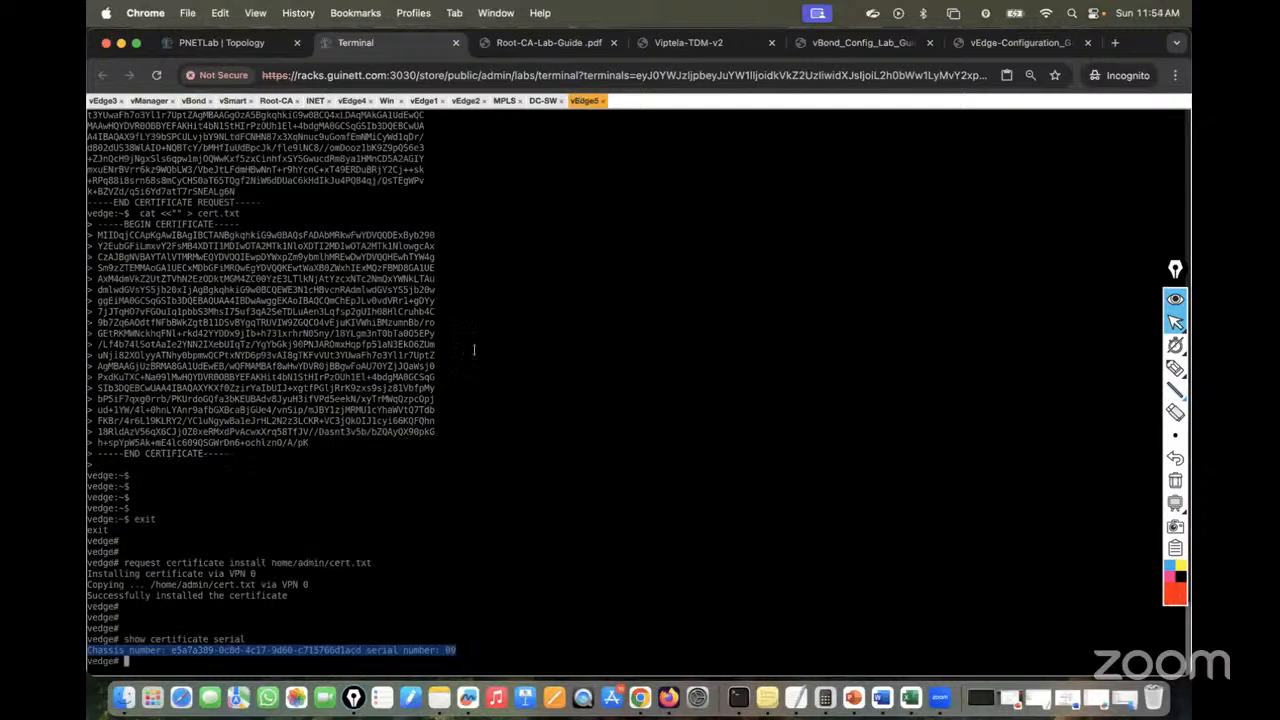
# Enter conf t and the system section on vEdge5, setting host-name vEdge5
pyautogui.press('Return')
pyautogui.press('Return')
pyautogui.press('Return')
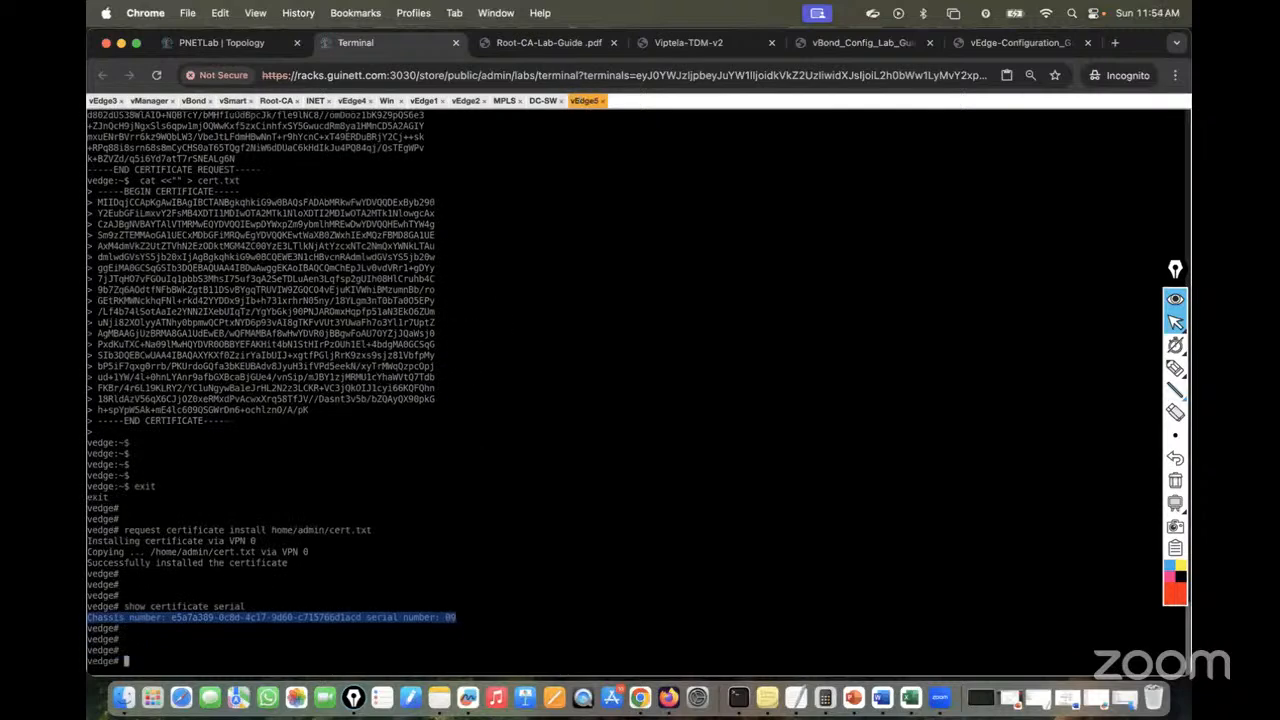
pyautogui.write('cof')
pyautogui.press('BackSpace')
pyautogui.write('nf t')
pyautogui.press('Return')
pyautogui.write('sy')
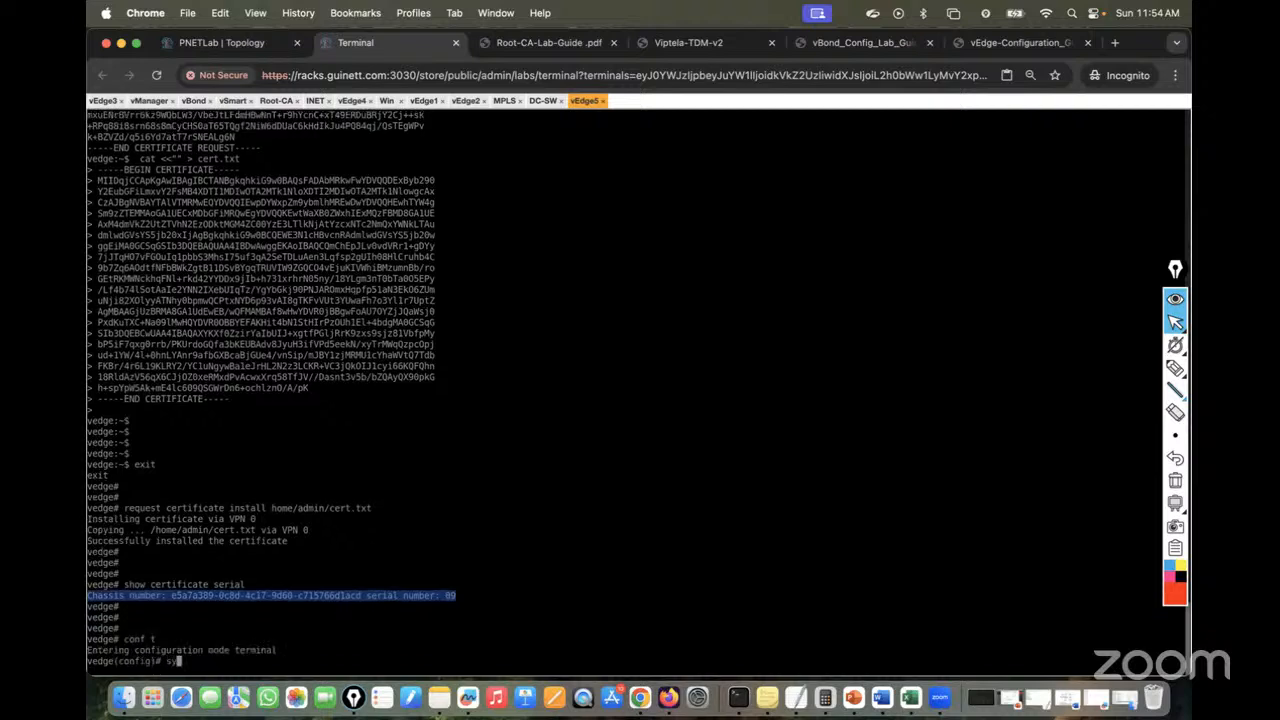
pyautogui.write('stem')
pyautogui.press('Return')
pyautogui.write('hso')
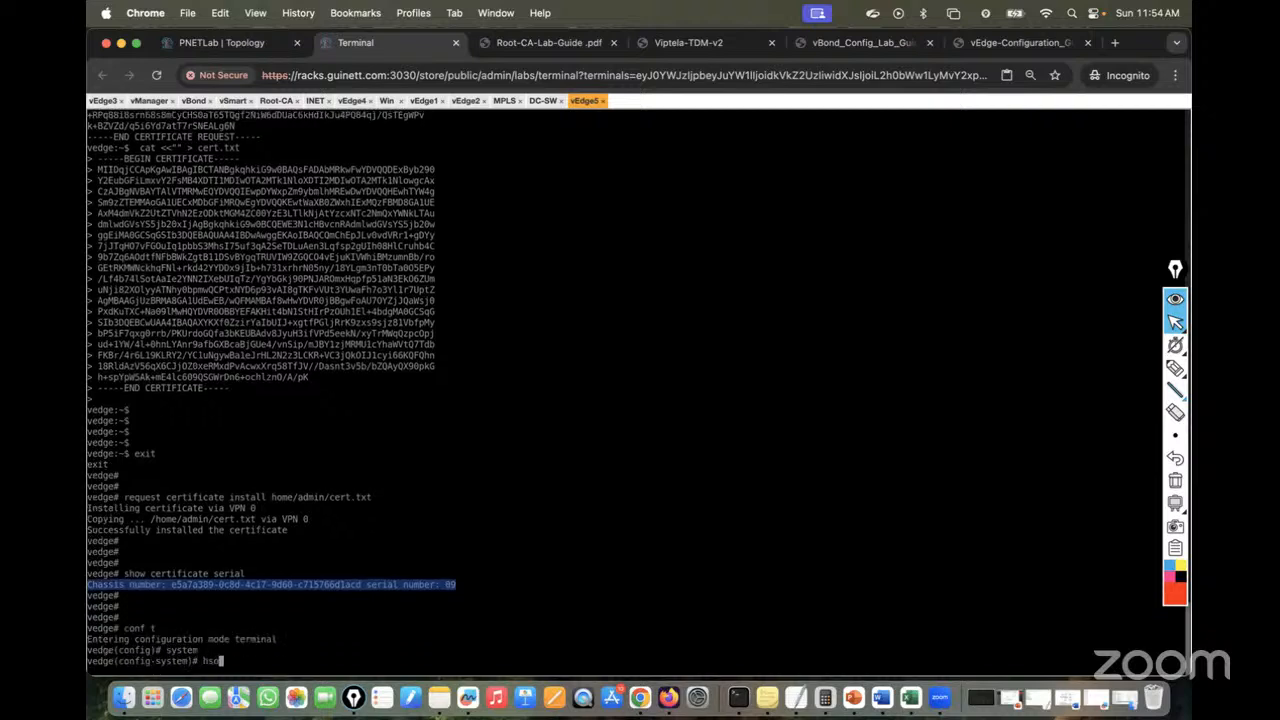
pyautogui.press('Return')
pyautogui.press('BackSpace')
pyautogui.press('BackSpace')
pyautogui.write('i')
pyautogui.press('Return')
pyautogui.write('host')
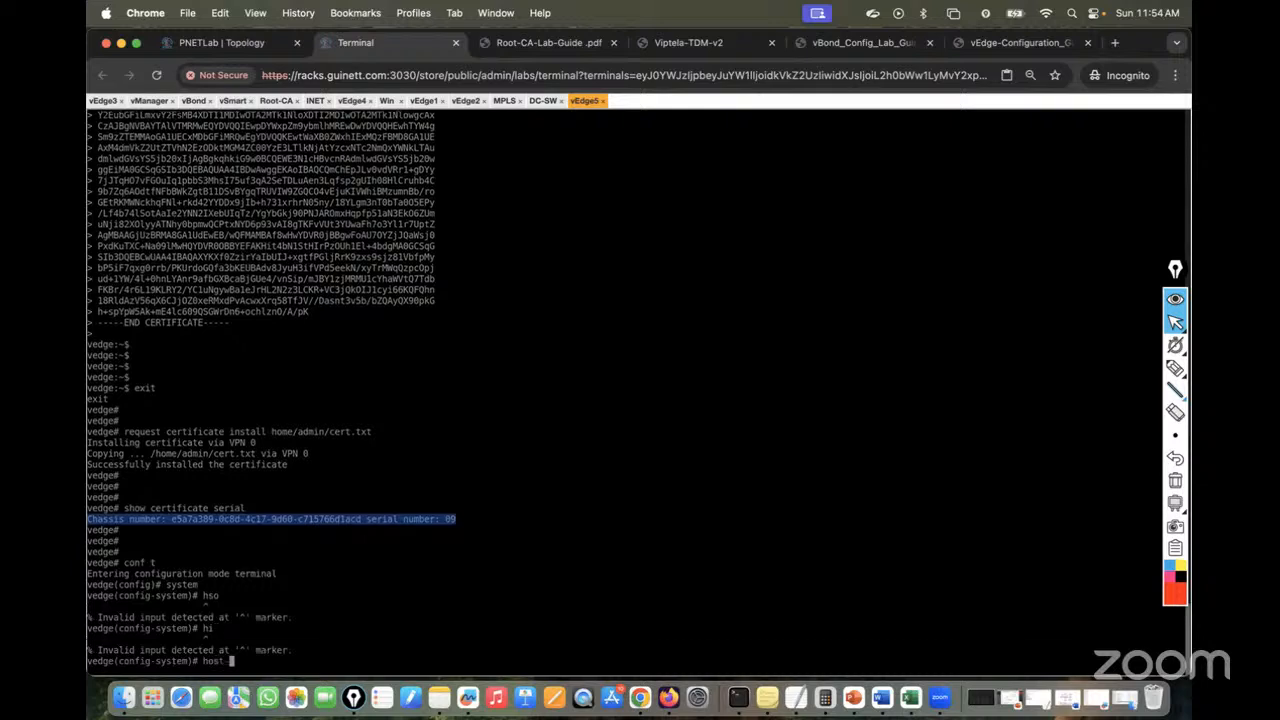
pyautogui.write('-name vEdge5')
pyautogui.press('Return')
# Set organization-name lab, site-id 5 and vbond 123.10.10.11, then commit
pyautogui.write('organization-name ')
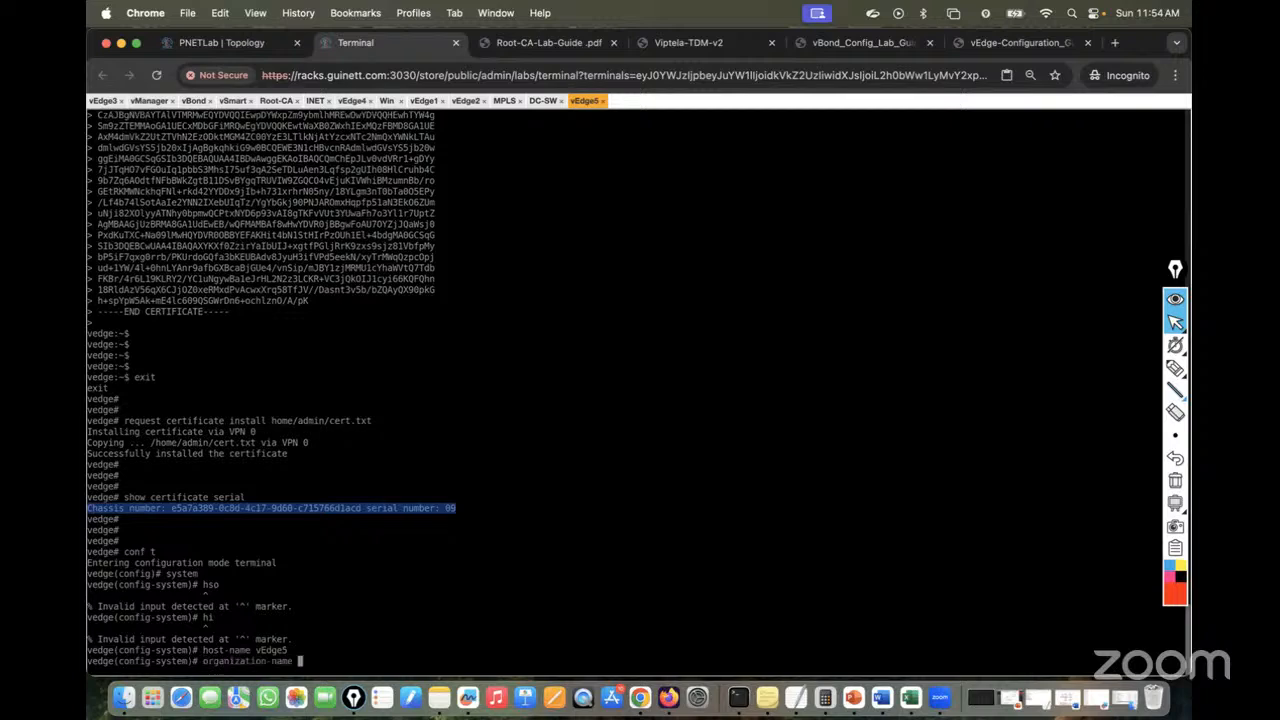
pyautogui.write('lab')
pyautogui.press('Return')
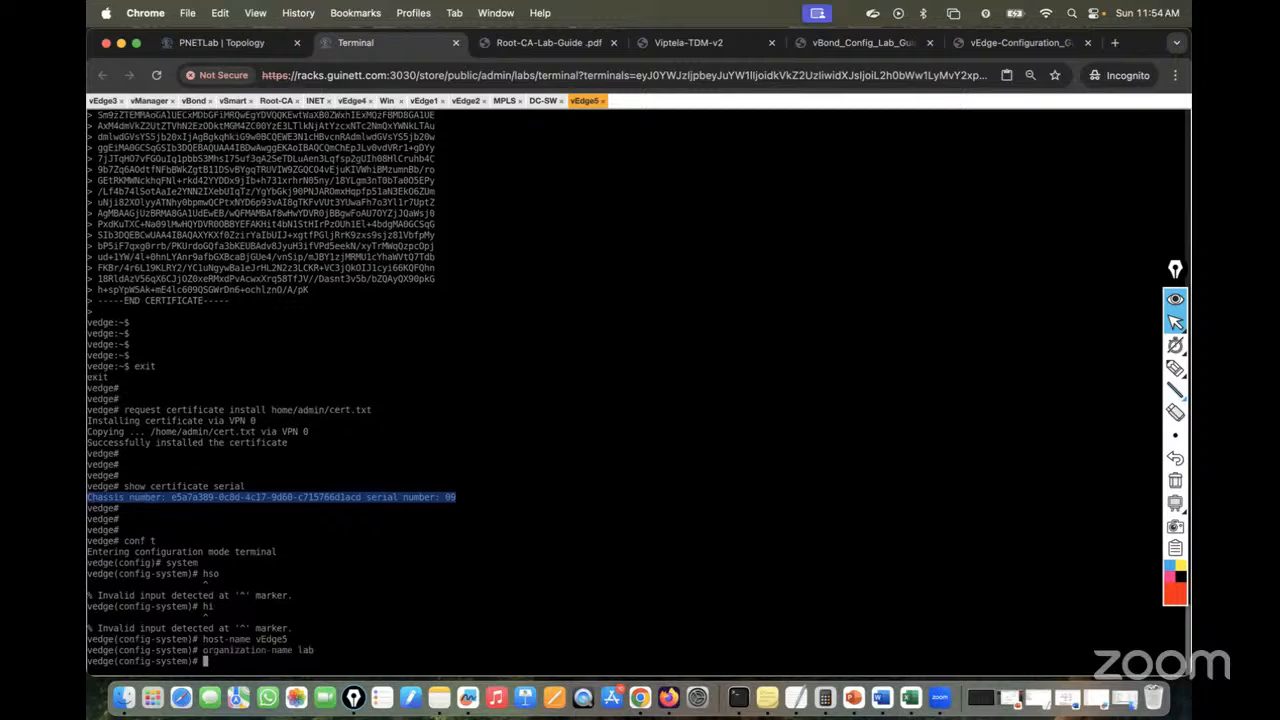
pyautogui.write('site-id 5')
pyautogui.press('Return')
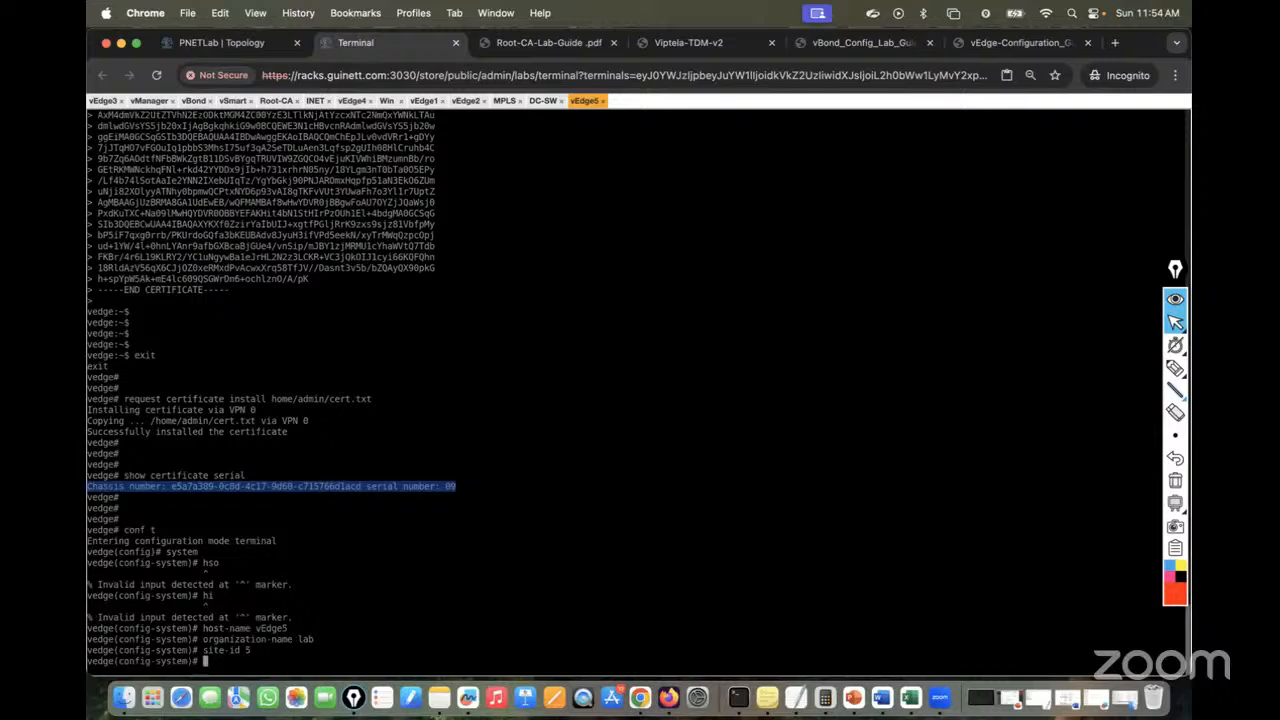
pyautogui.write('vbond 123.10.10.11')
pyautogui.press('Return')
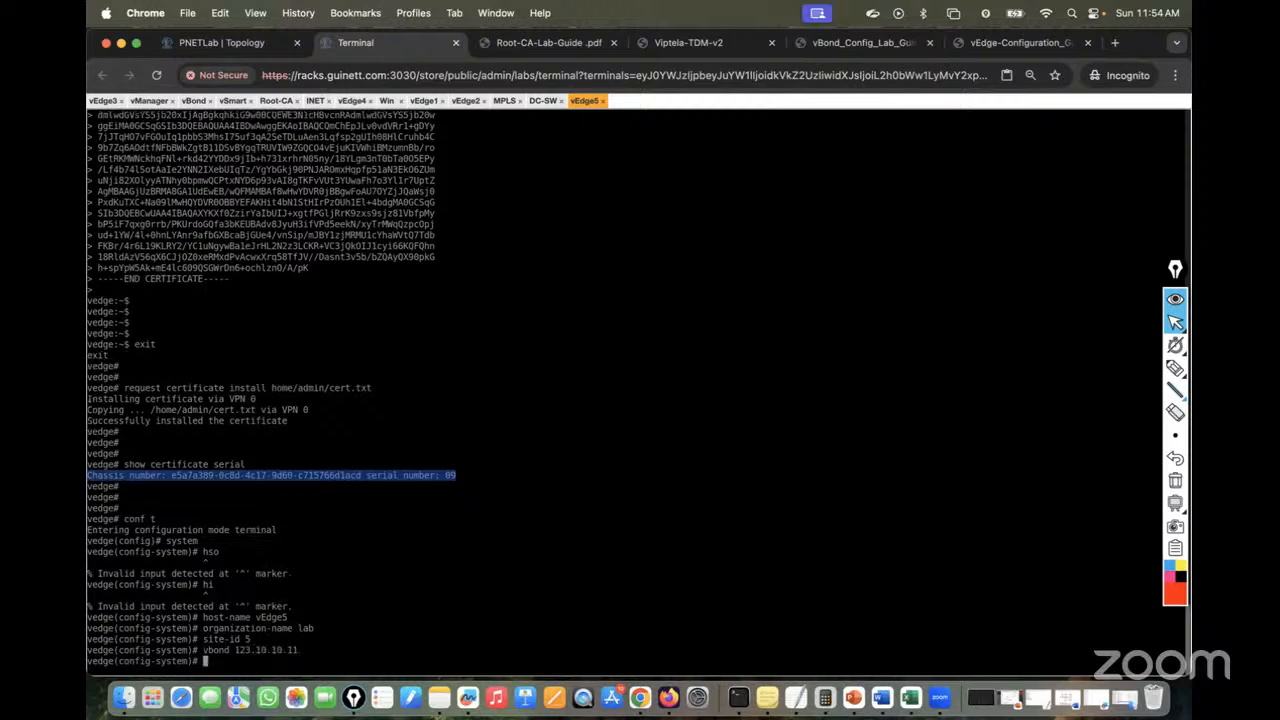
pyautogui.write('commit')
pyautogui.press('Return')
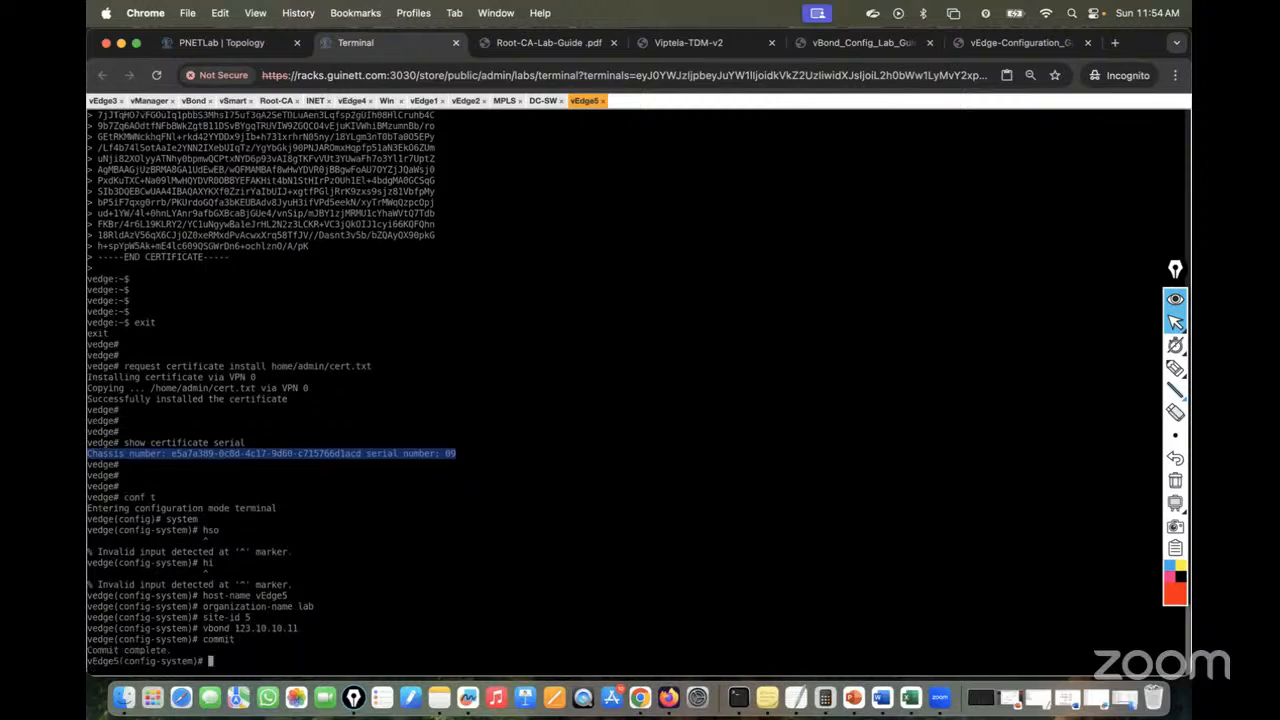
# Leave config mode and run show control connections on vEdge5, showing vbond and vmanage up
pyautogui.hotkey('ctrl', 'z')
pyautogui.press('Return')
pyautogui.press('Return')
pyautogui.press('Return')
pyautogui.press('Return')
pyautogui.press('Return')
pyautogui.press('Return')
pyautogui.write('sh')
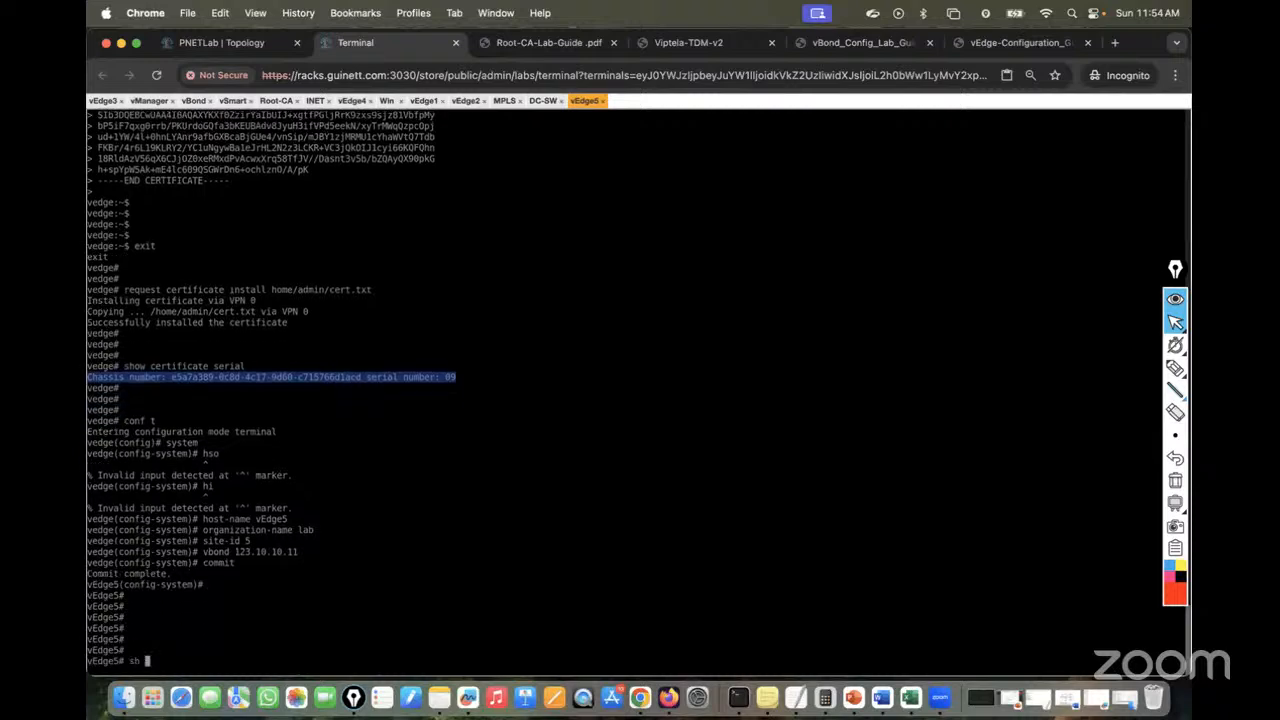
pyautogui.write('ow contr')
pyautogui.press('Tab')
pyautogui.write('conn')
pyautogui.press('Tab')
pyautogui.press('Return')
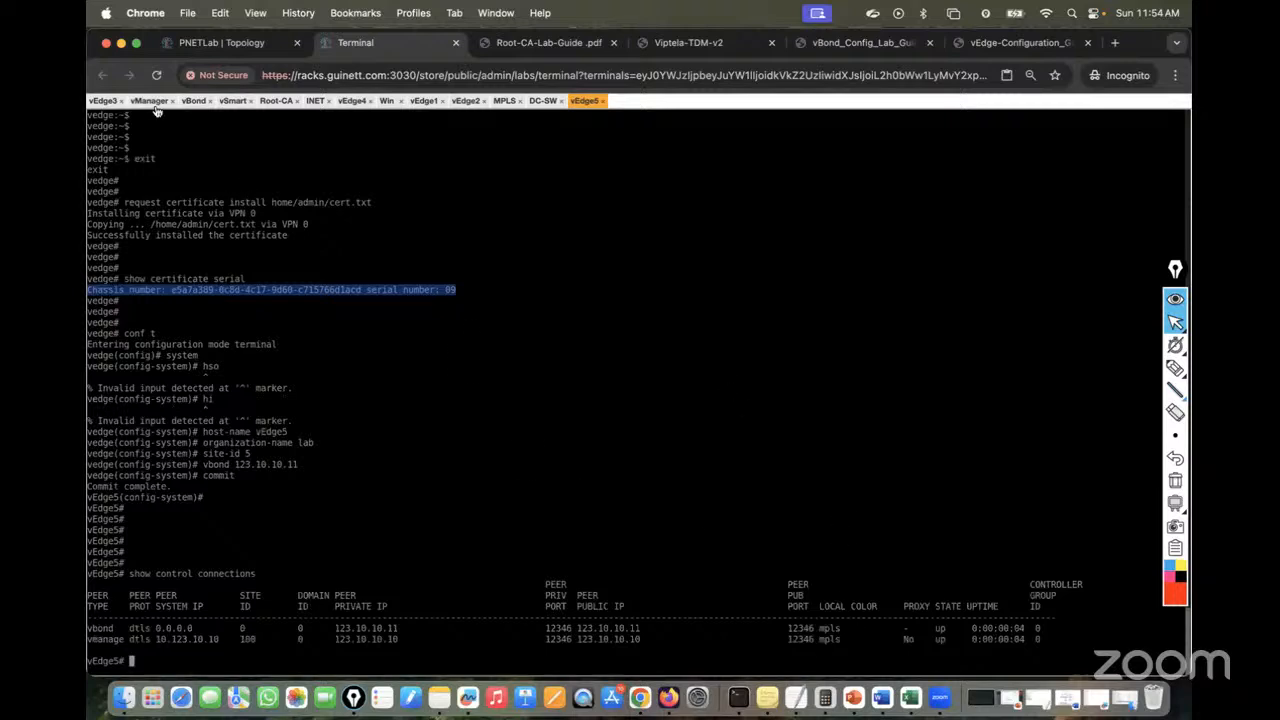
# View the unreachable WAN Edge list on the vManage dashboard
pyautogui.click(388, 101)
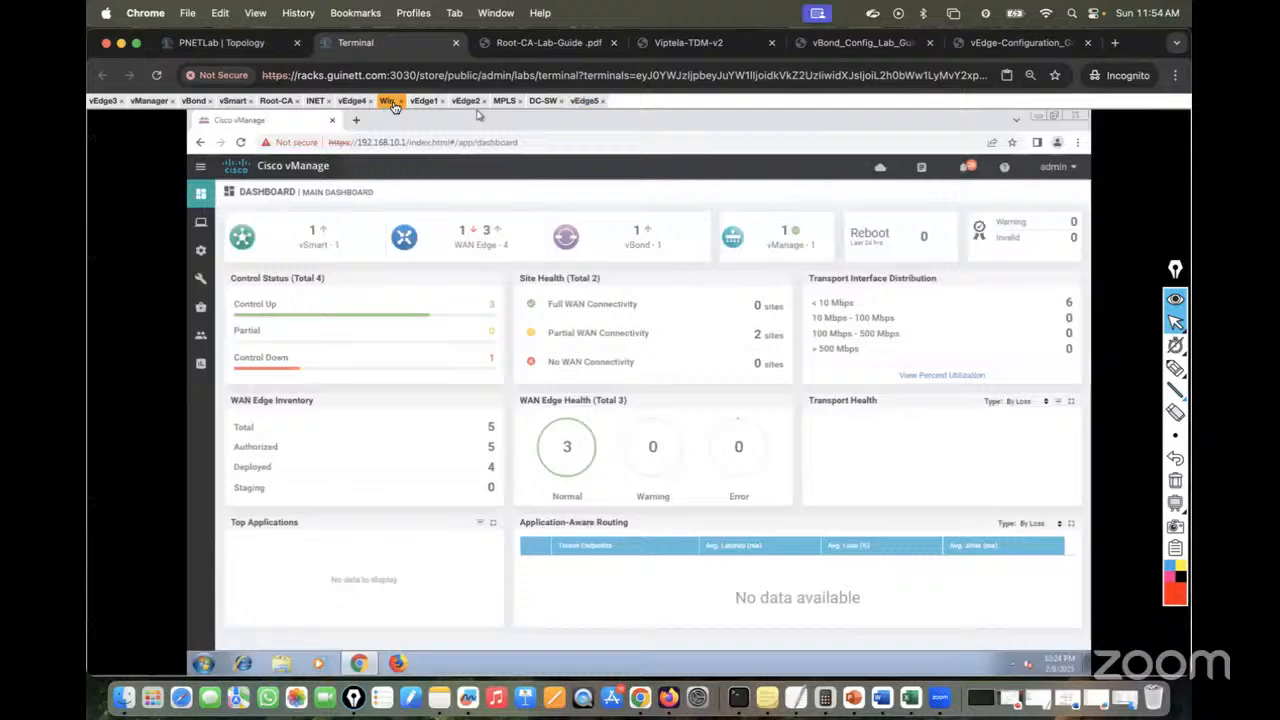
pyautogui.click(467, 234)
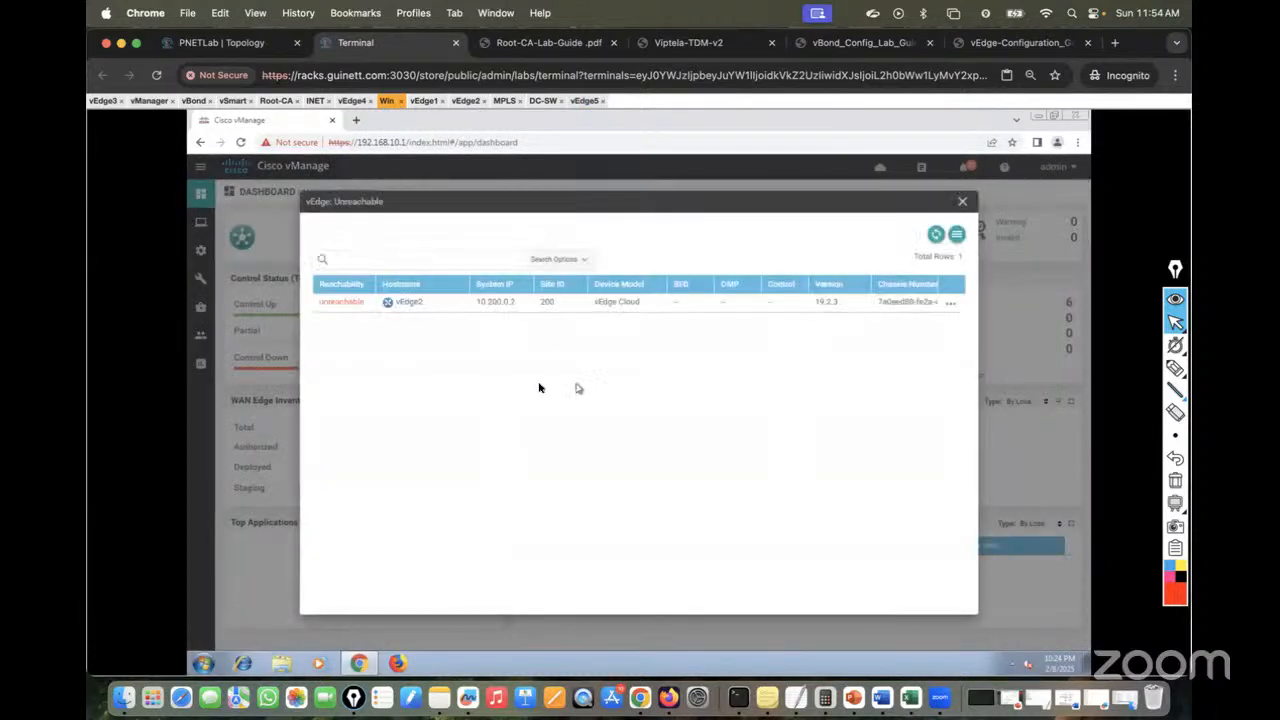
pyautogui.click(962, 203)
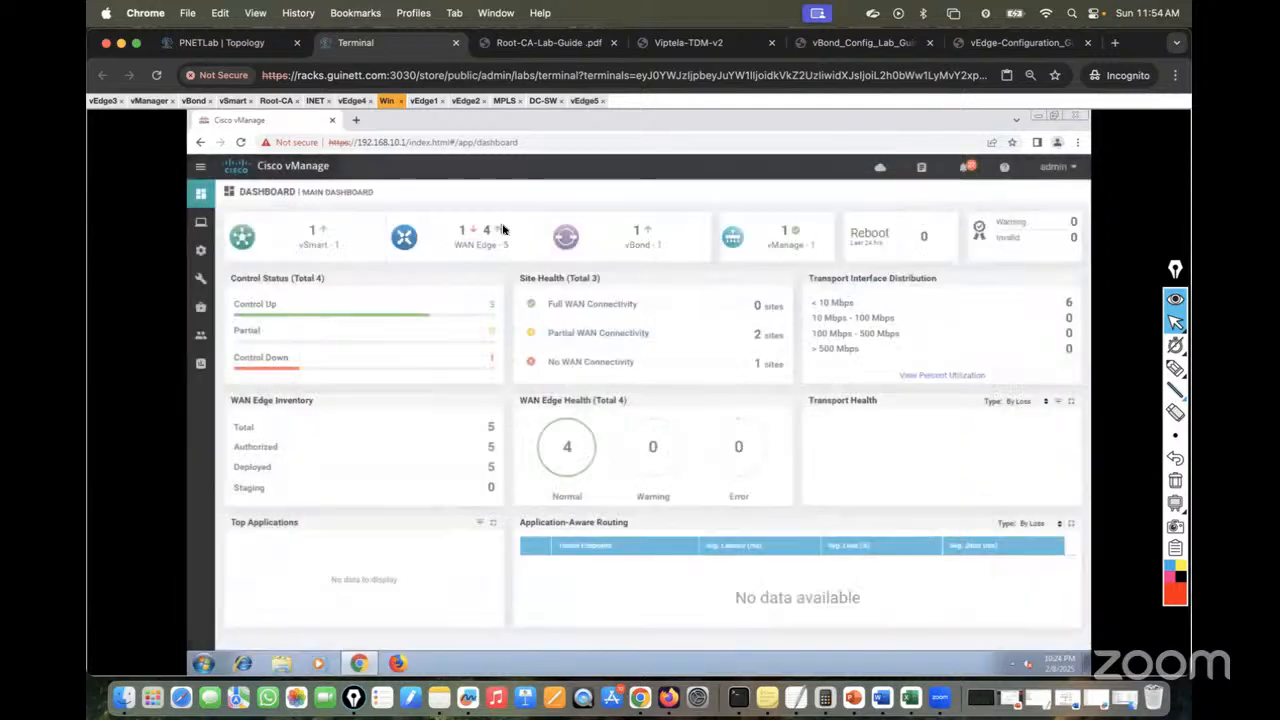
# Stop and restart the vEdge2 node in the PNETLab topology
pyautogui.click(186, 48)
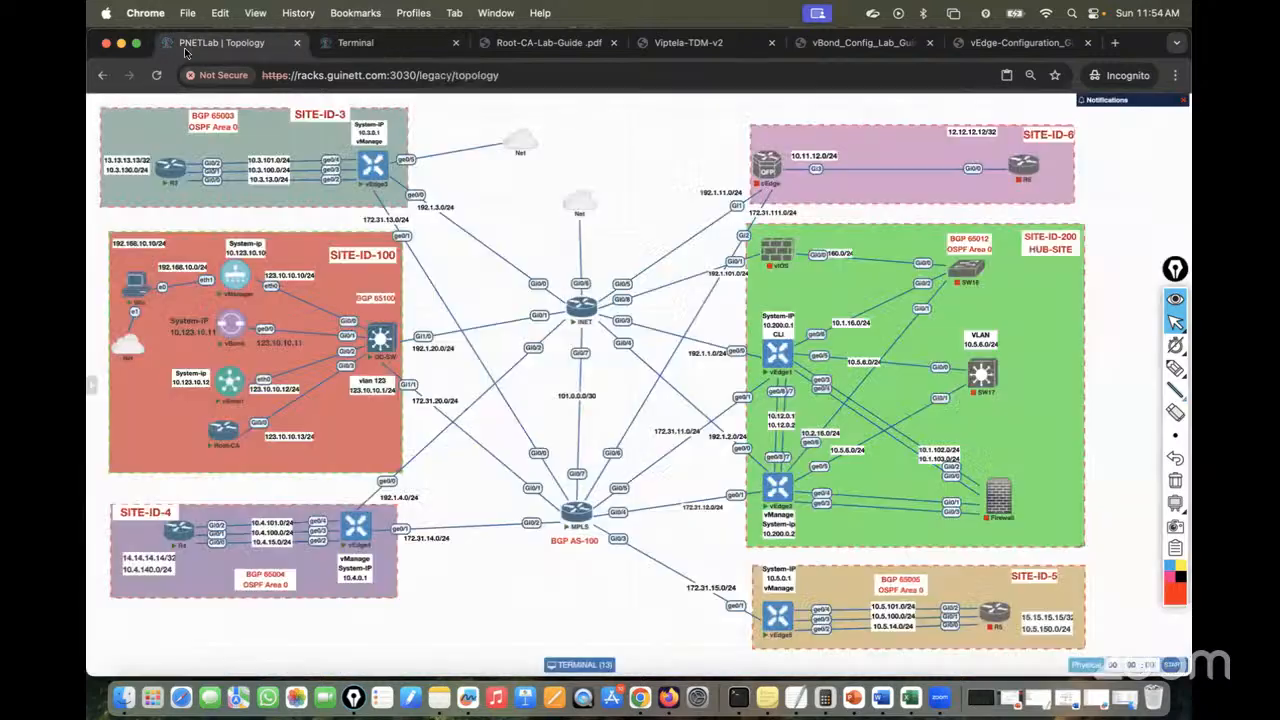
pyautogui.click(770, 469)
pyautogui.click(770, 469)
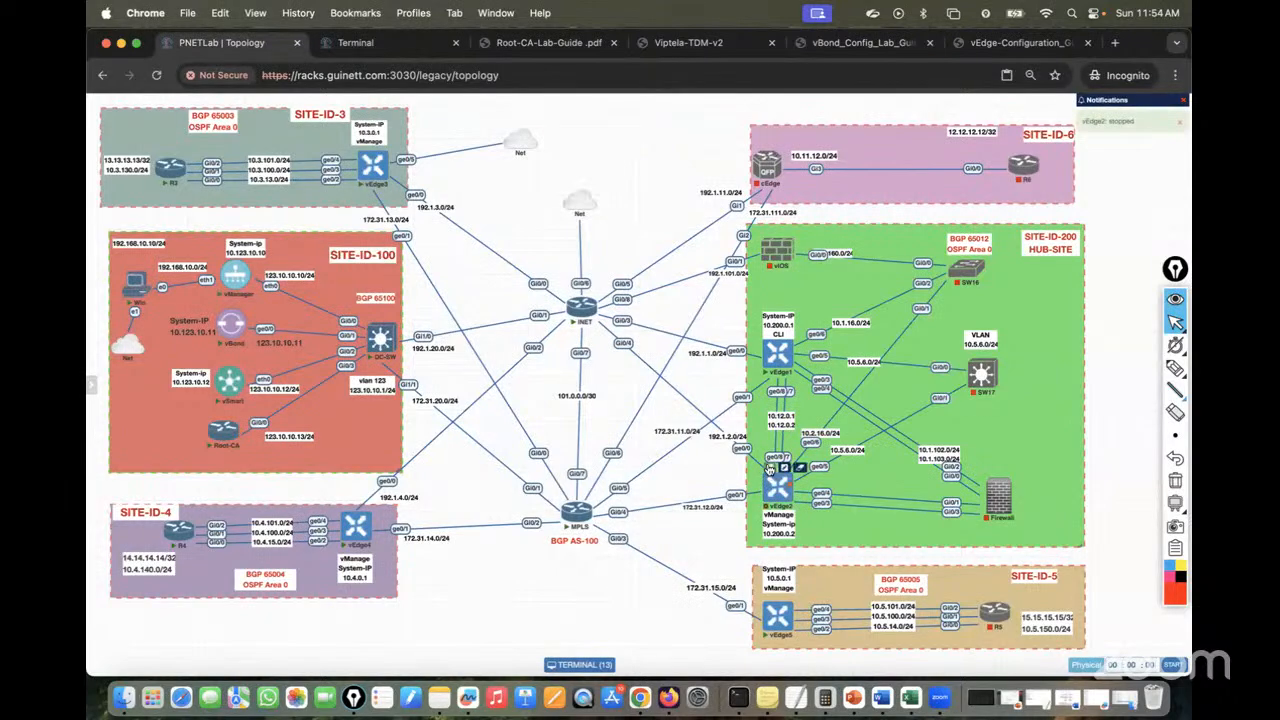
# Check the reachable WAN Edge list, confirming vEdge5 appears at site 5
pyautogui.click(352, 42)
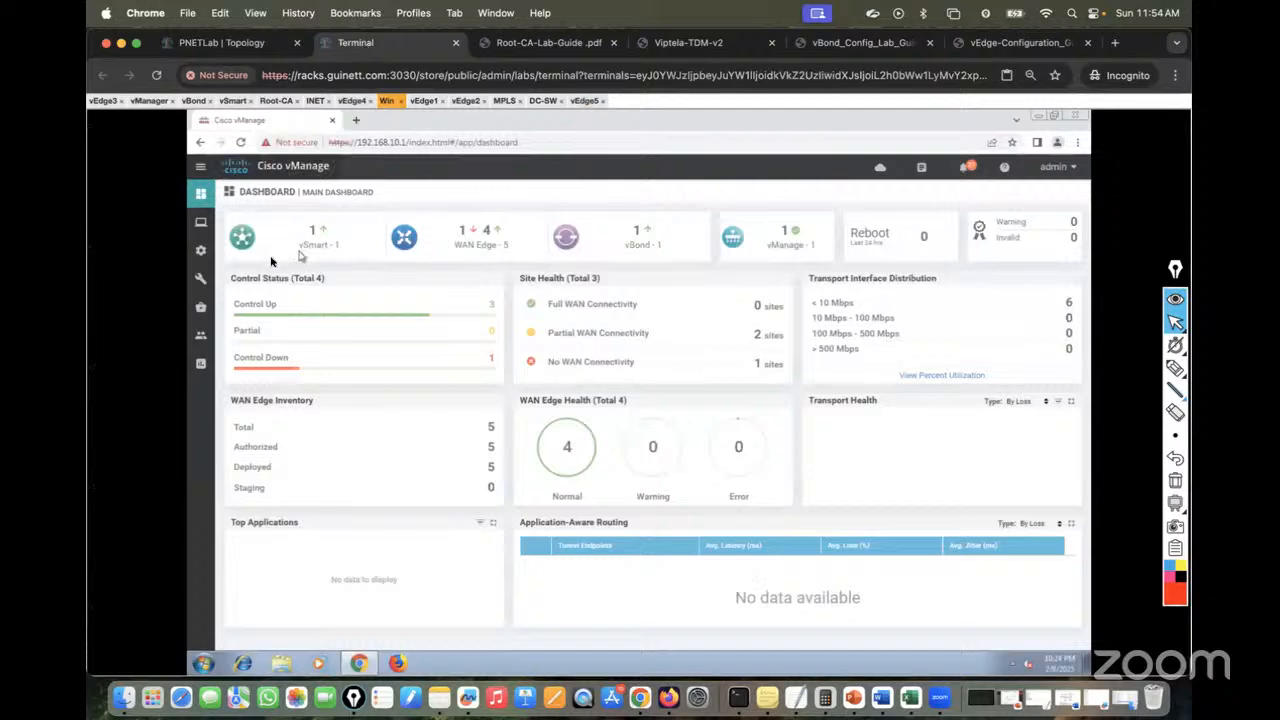
pyautogui.click(488, 240)
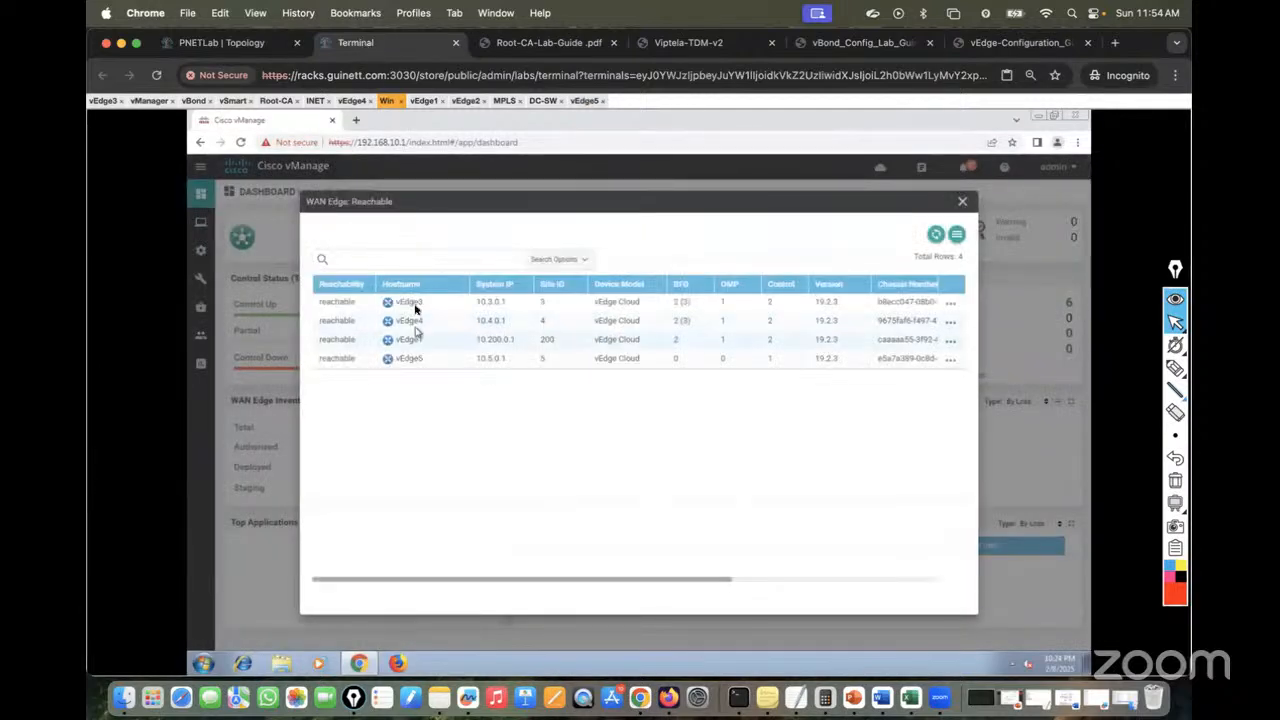
pyautogui.click(415, 362)
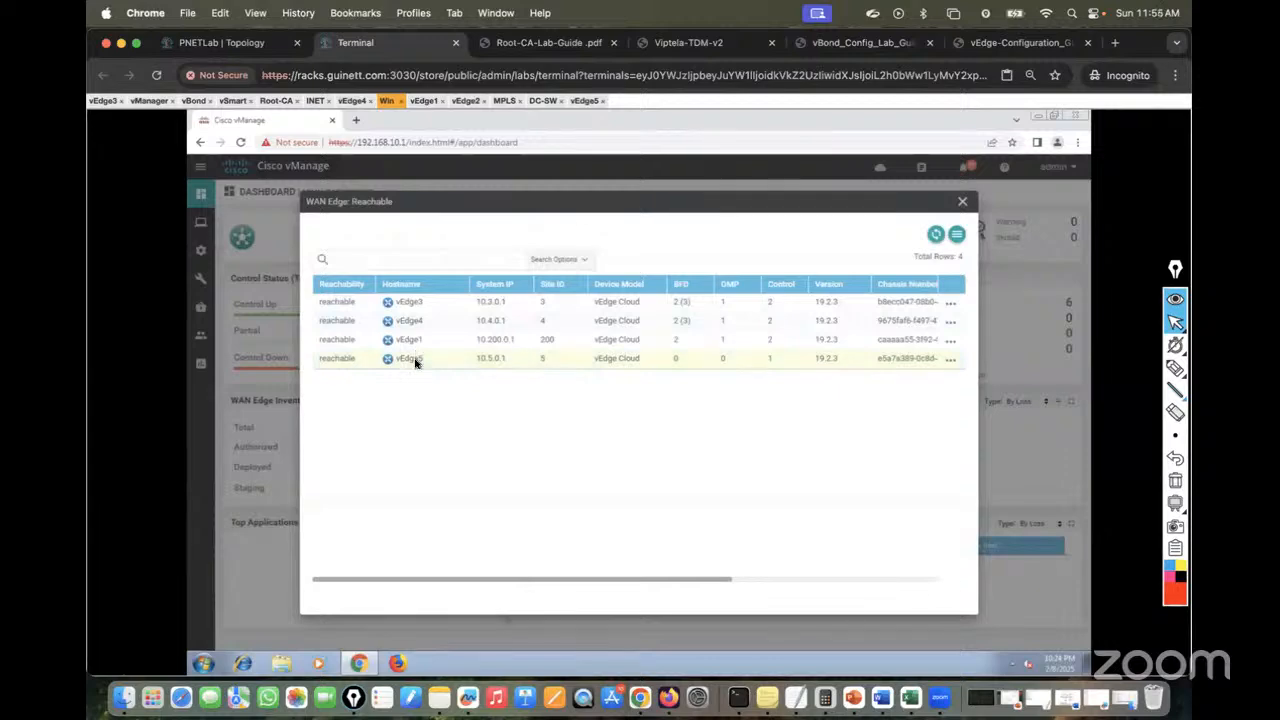
pyautogui.click(963, 202)
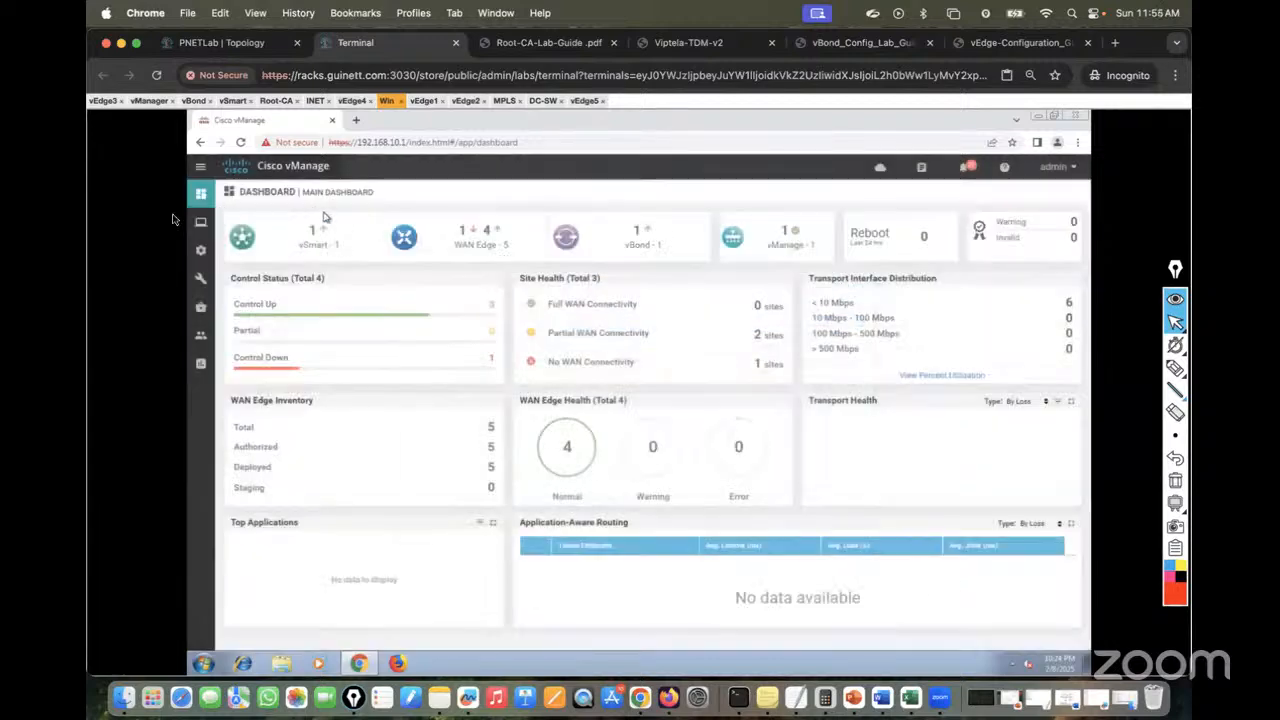
# Send the WAN Edge list to controllers from Configuration > Certificates and confirm Success
pyautogui.moveTo(200, 222)
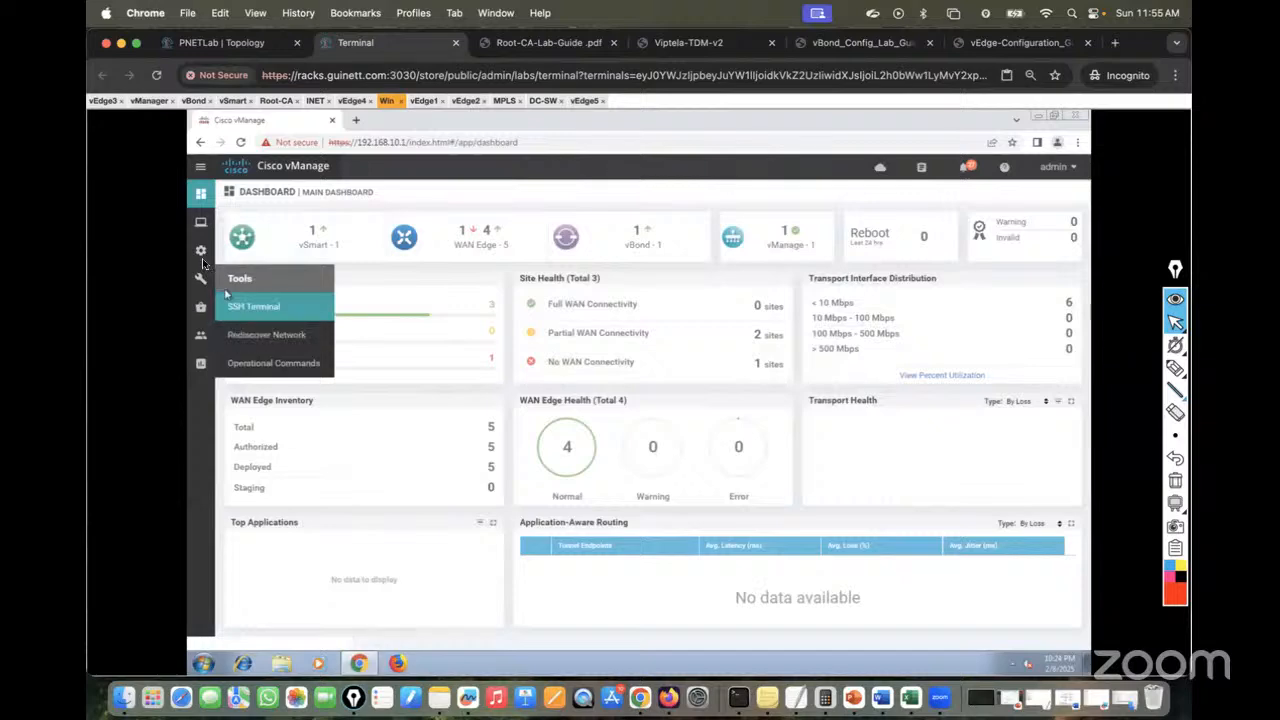
pyautogui.moveTo(201, 254)
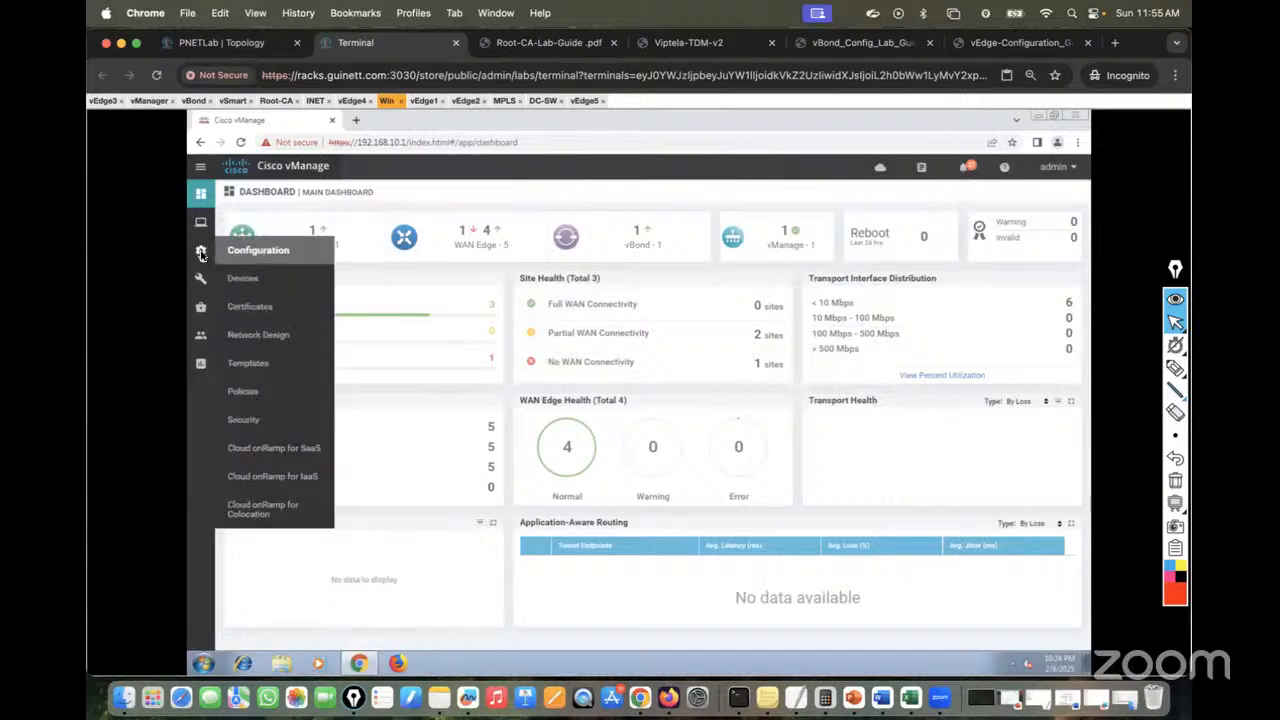
pyautogui.click(261, 313)
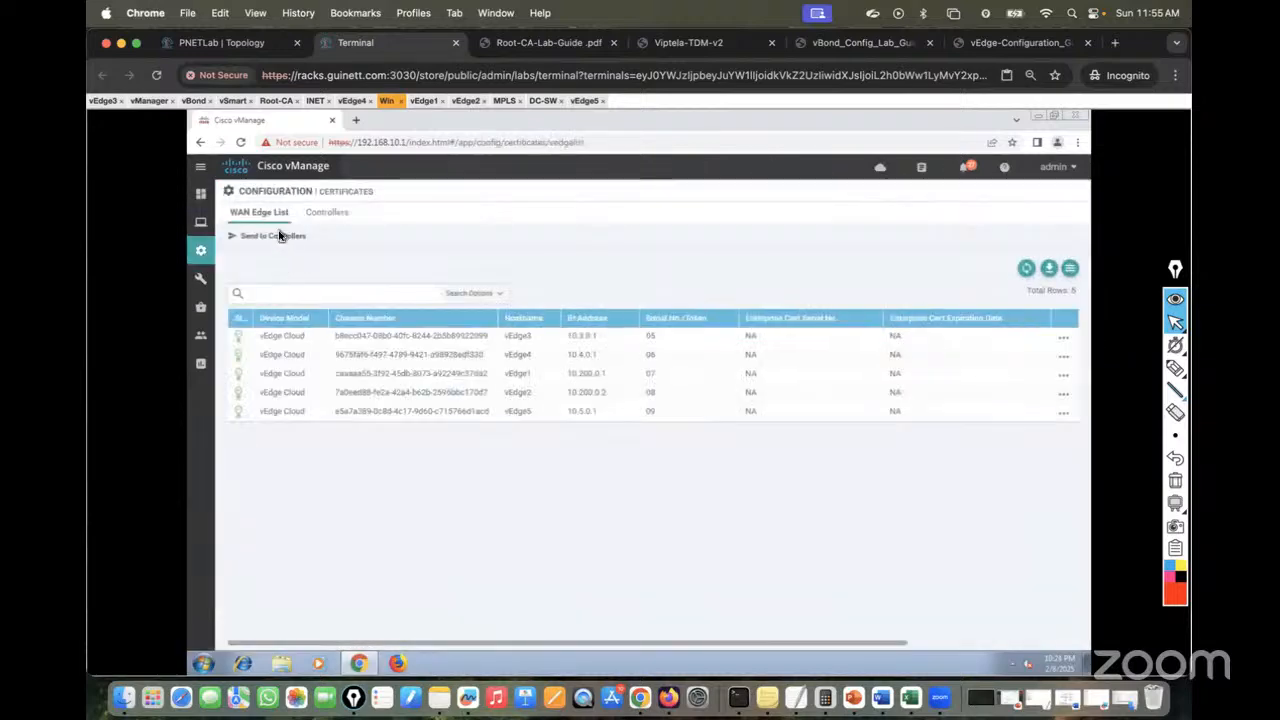
pyautogui.click(281, 236)
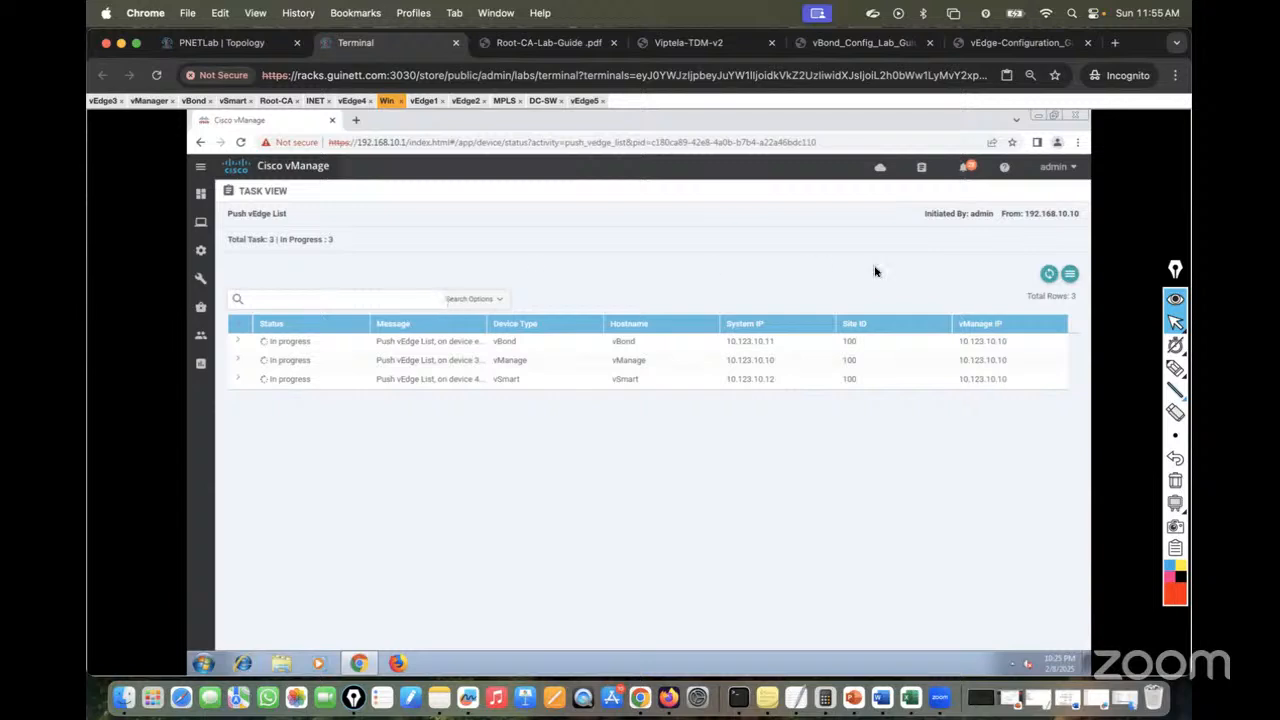
pyautogui.click(1049, 274)
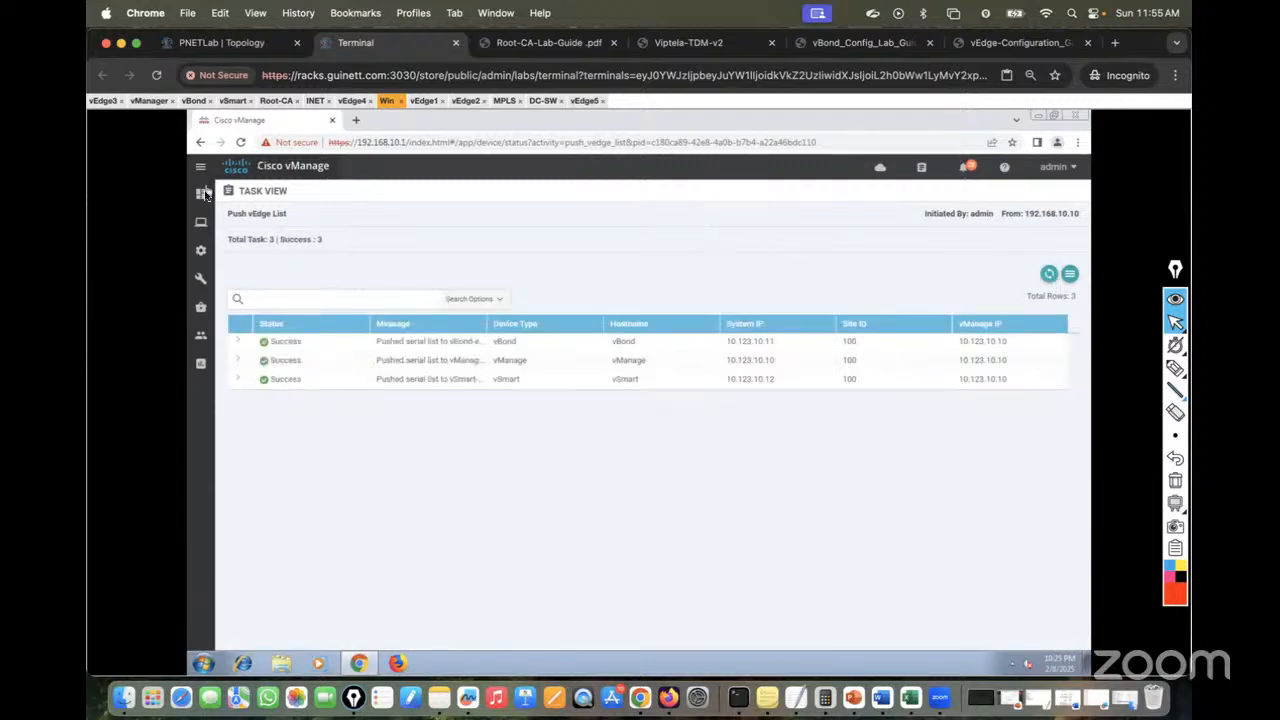
# Return to the Main Dashboard, dismiss the expired certificate warning, and bring up vEdge3's console
pyautogui.moveTo(201, 193)
pyautogui.click(251, 221)
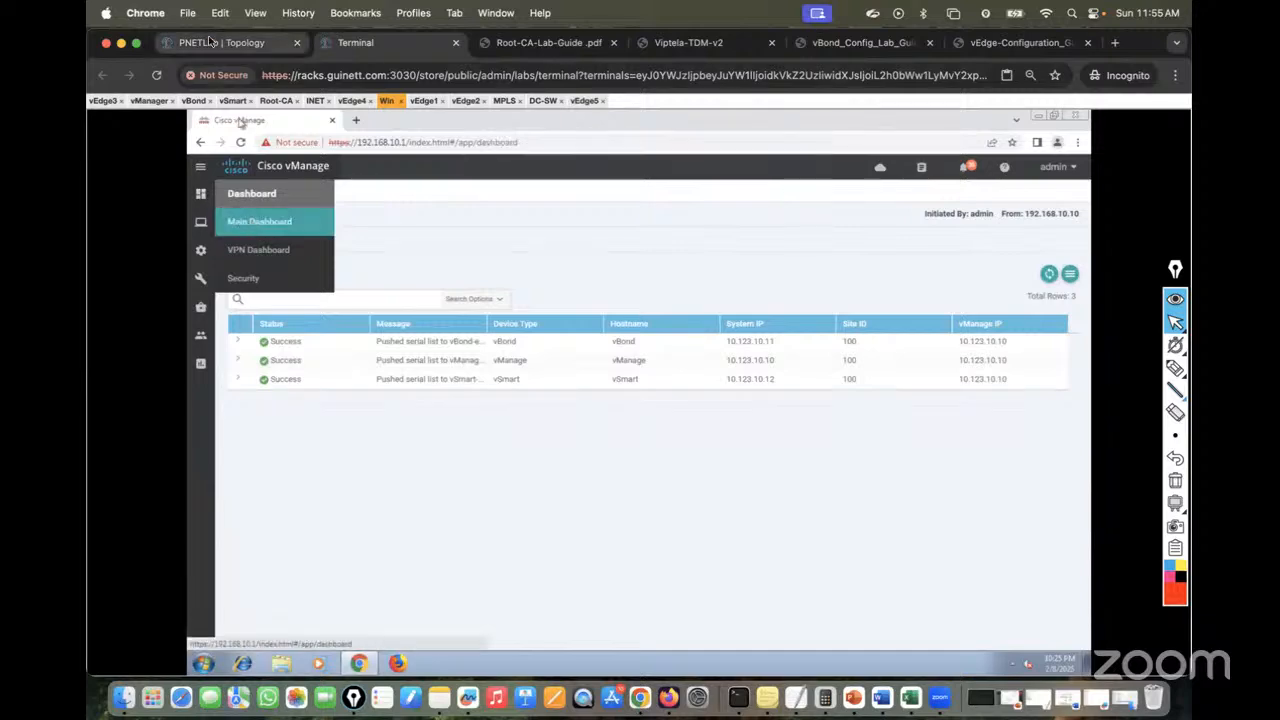
pyautogui.click(221, 43)
pyautogui.click(346, 42)
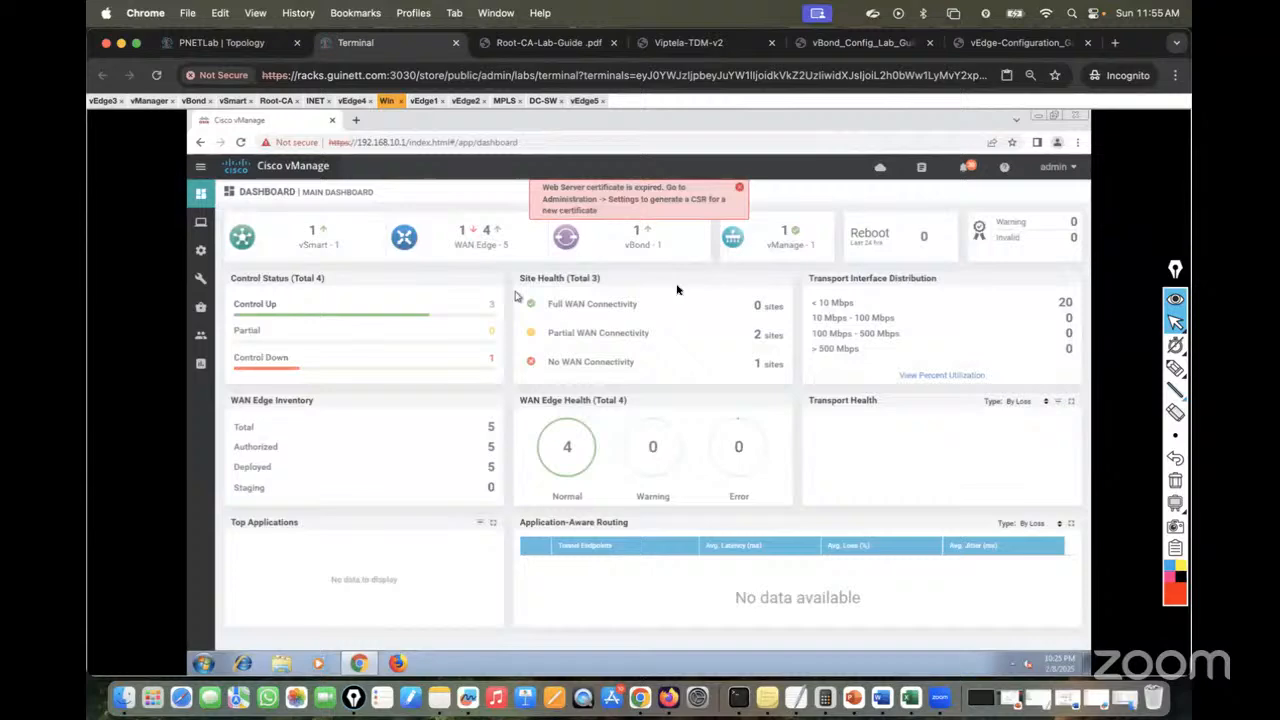
pyautogui.click(739, 188)
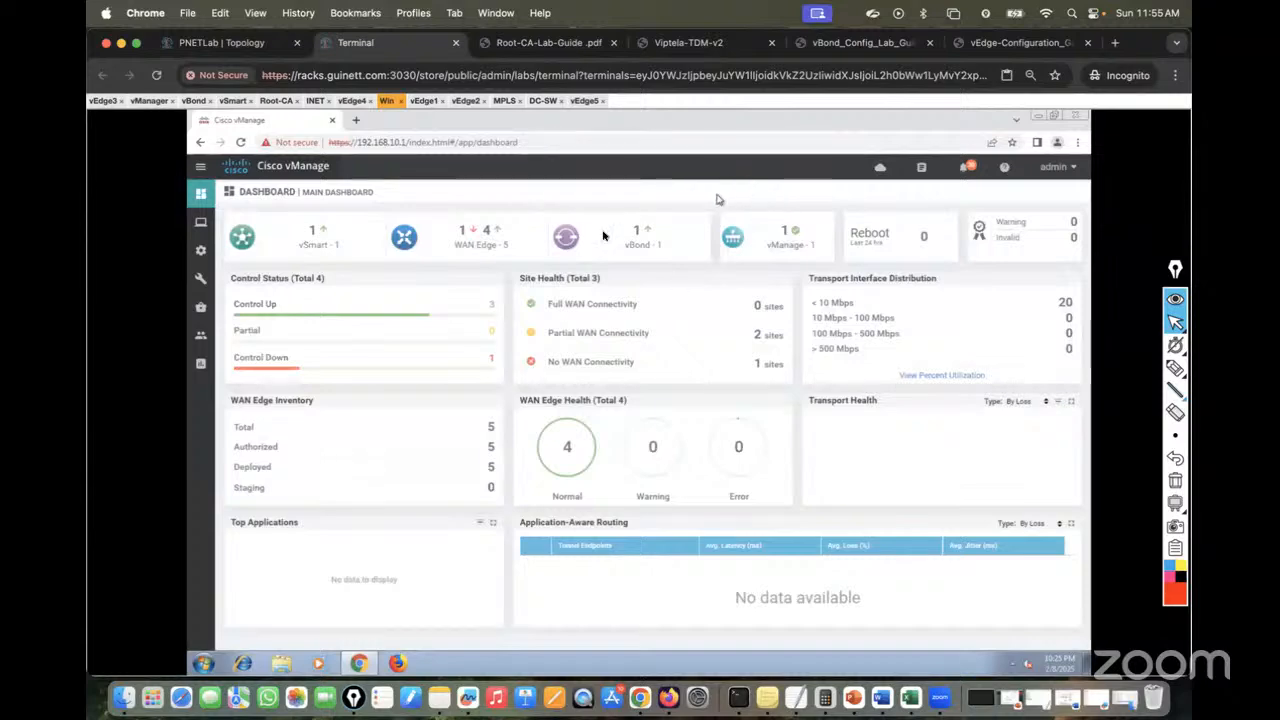
pyautogui.click(240, 40)
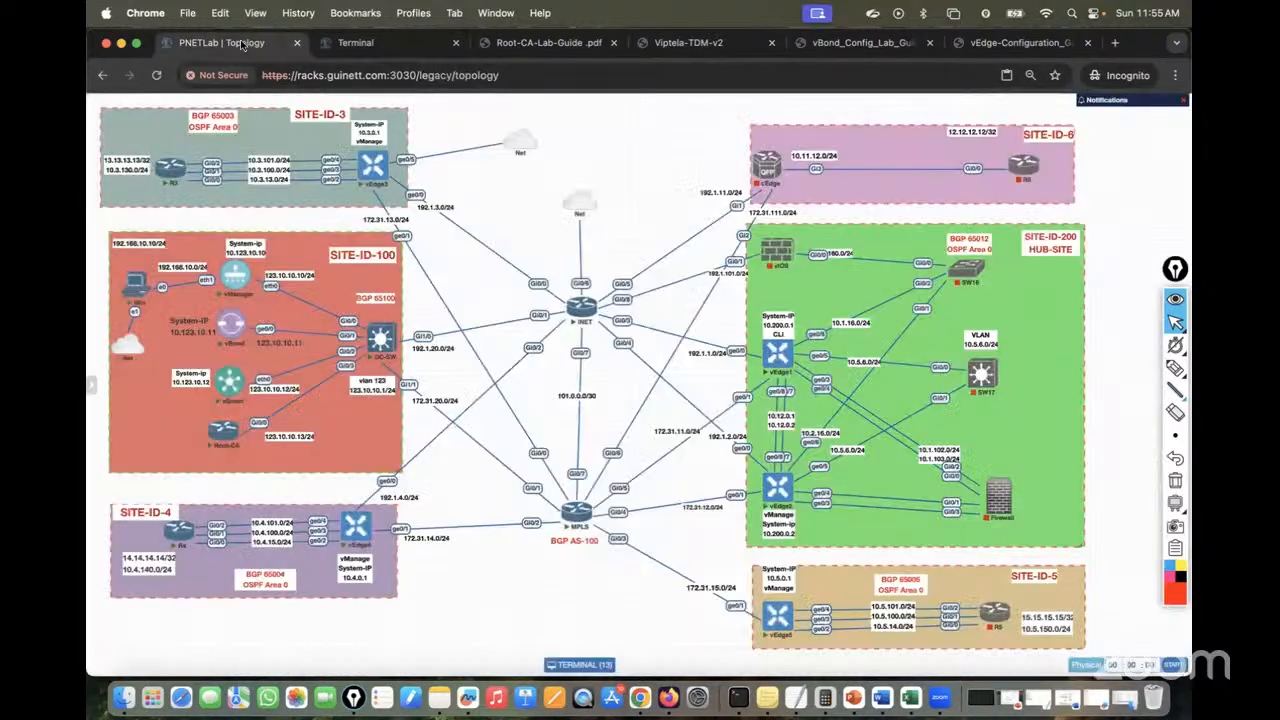
pyautogui.click(370, 42)
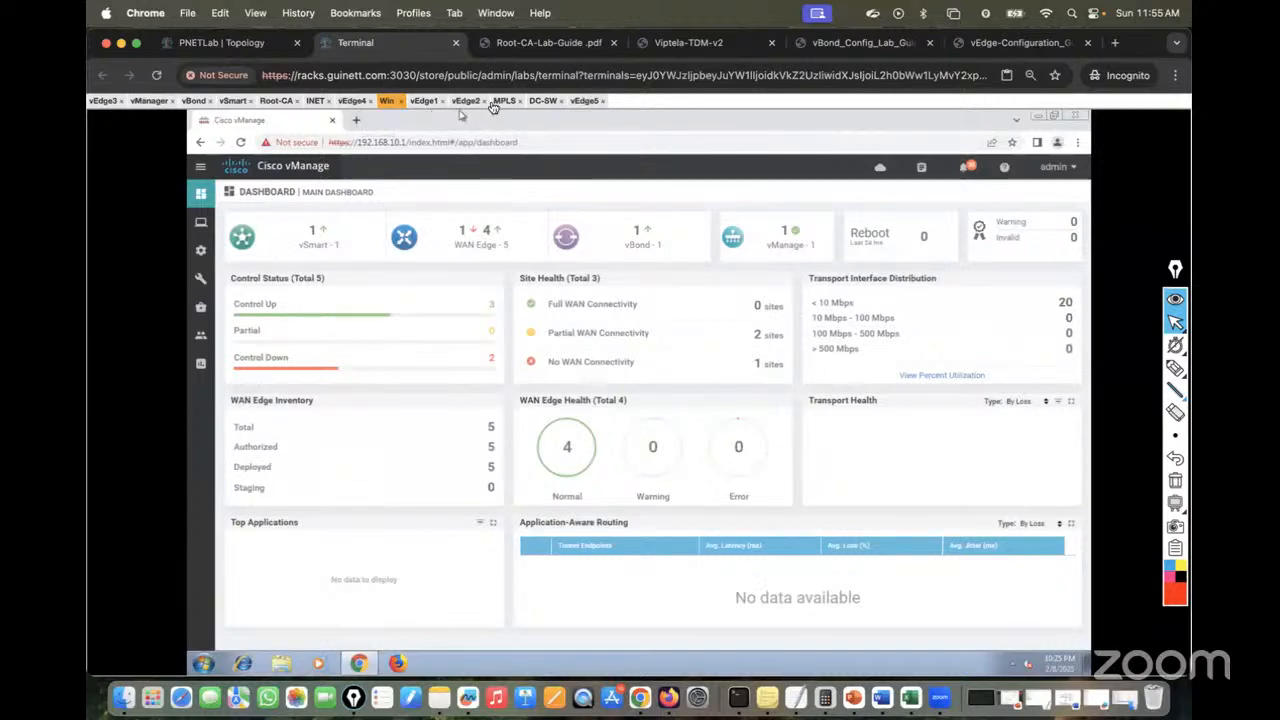
pyautogui.click(103, 100)
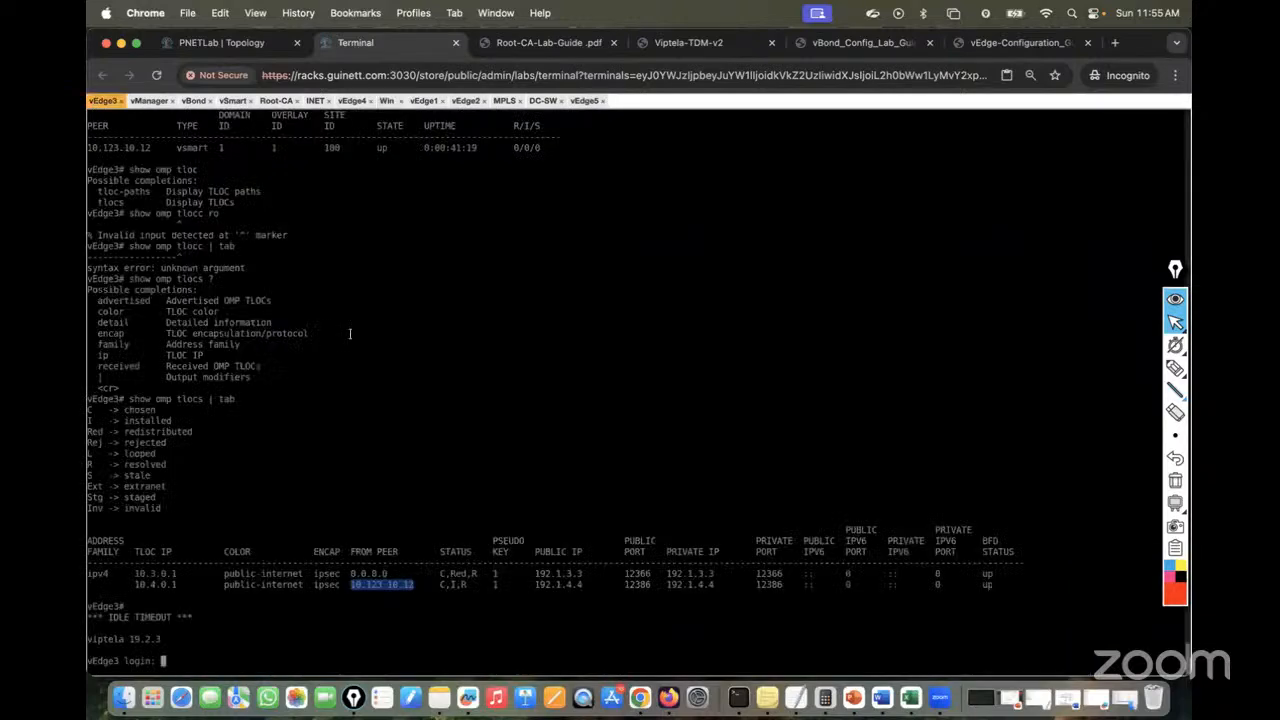
# Log into vEdge3's console and set the Guacamole font size to 10
pyautogui.press('Return')
pyautogui.write('admin')
pyautogui.press('Return')
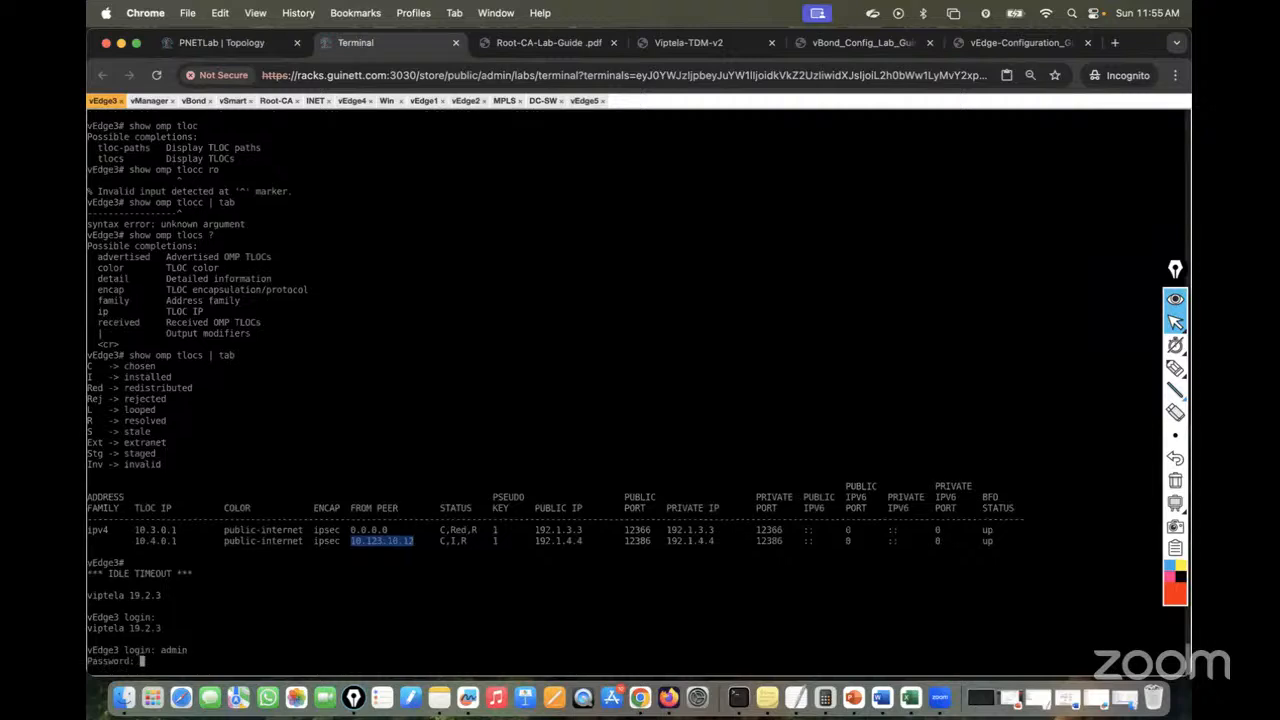
pyautogui.write('admin')
pyautogui.press('Return')
pyautogui.press('Return')
pyautogui.press('Return')
pyautogui.press('Return')
pyautogui.press('Return')
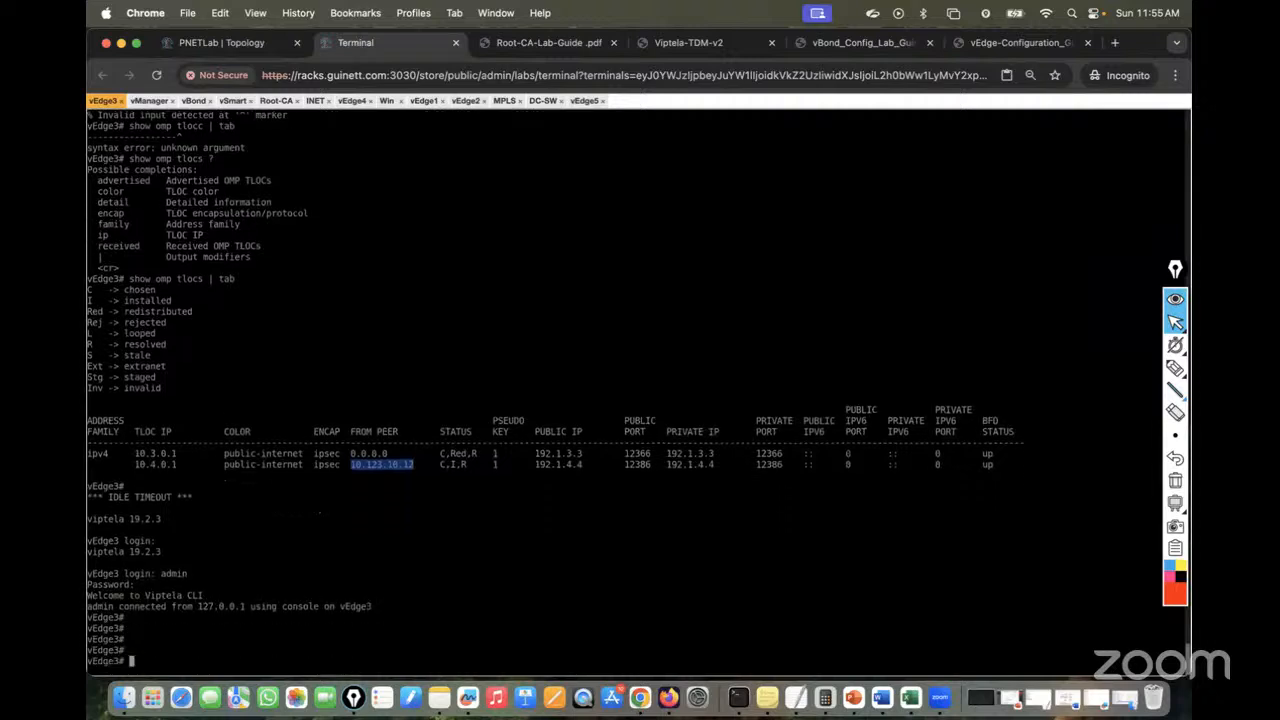
pyautogui.hotkey('ctrl', 'alt', 'shift')
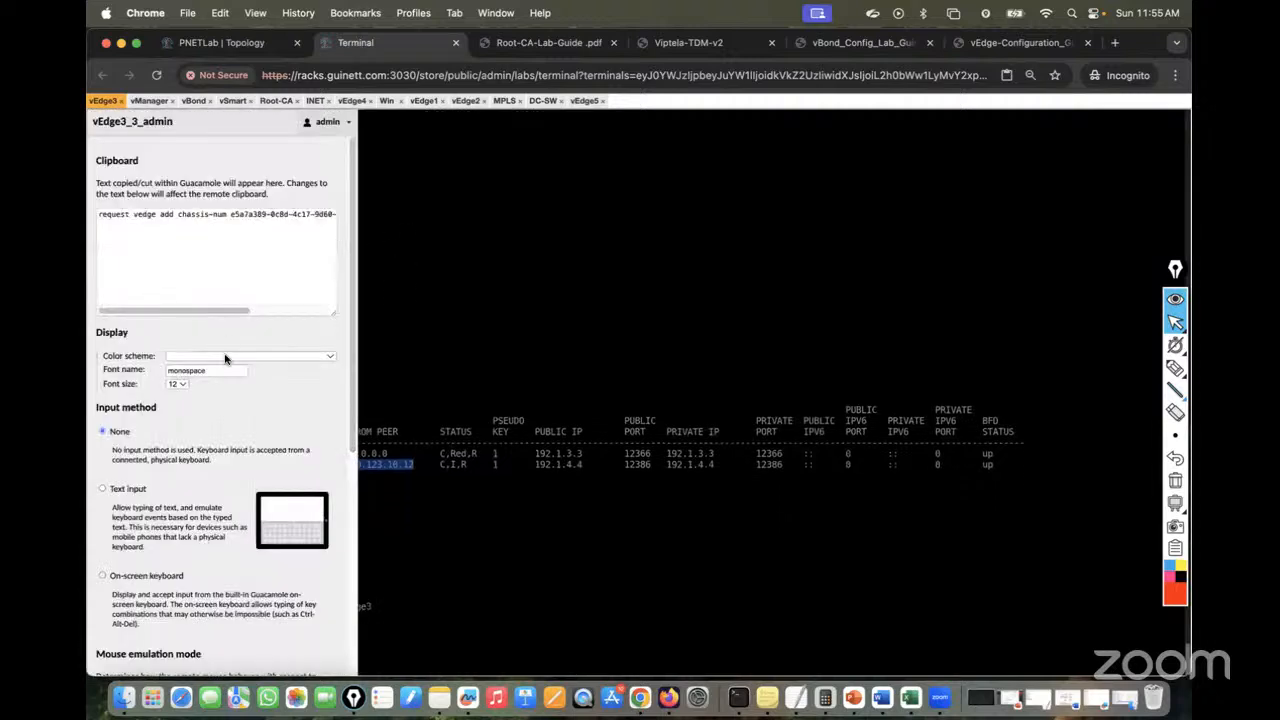
pyautogui.click(186, 384)
pyautogui.click(181, 351)
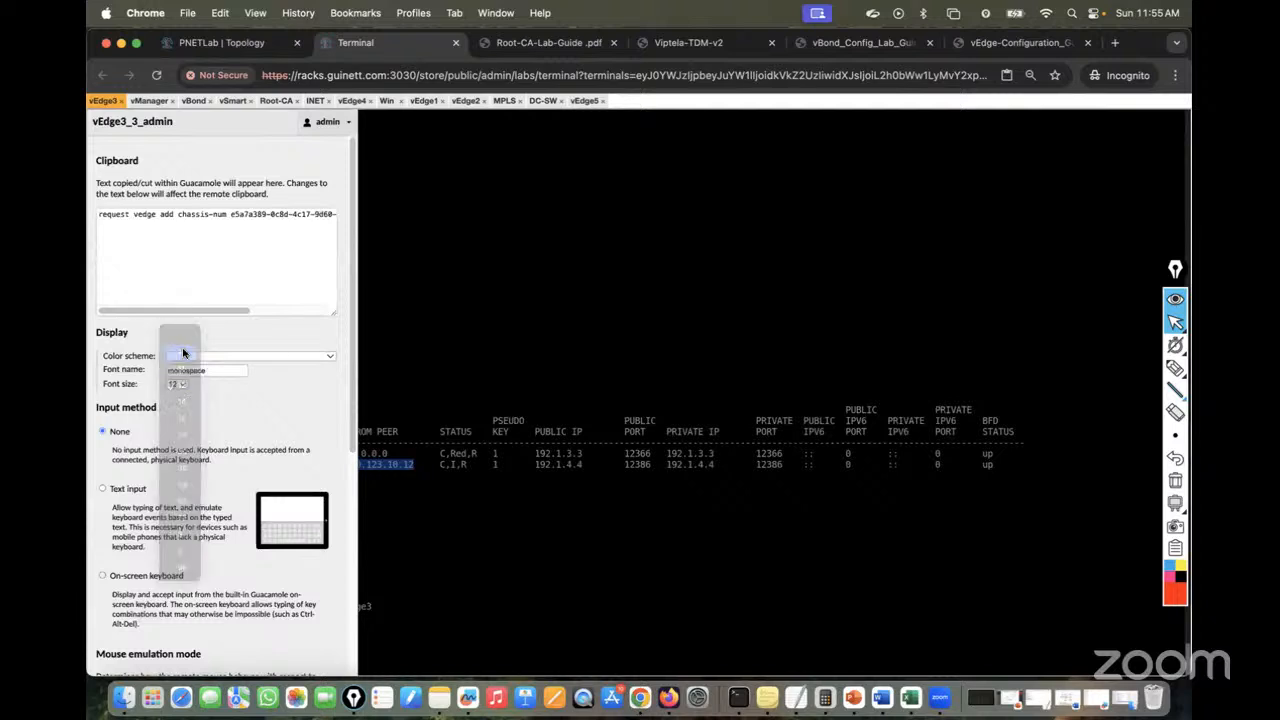
pyautogui.hotkey('ctrl', 'alt', 'shift')
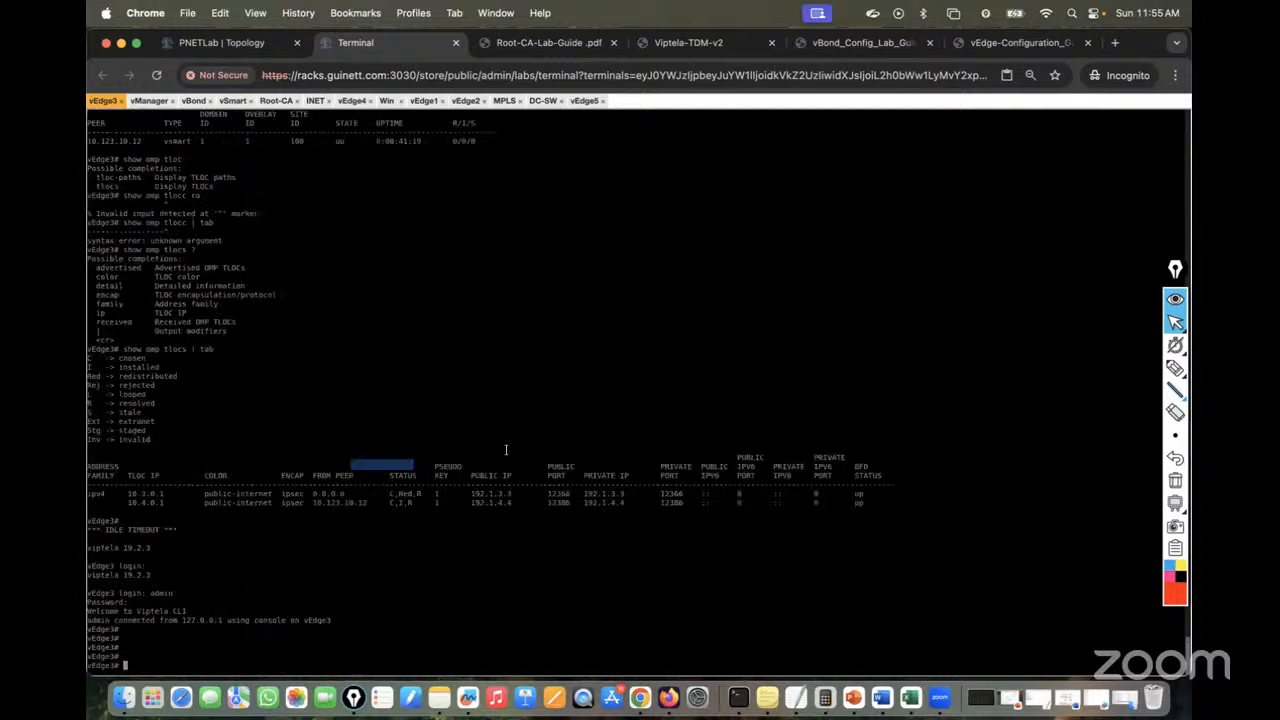
# Run show control connections and show omp peers on vEdge3
pyautogui.press('Return')
pyautogui.press('Return')
pyautogui.press('Return')
pyautogui.write('show co')
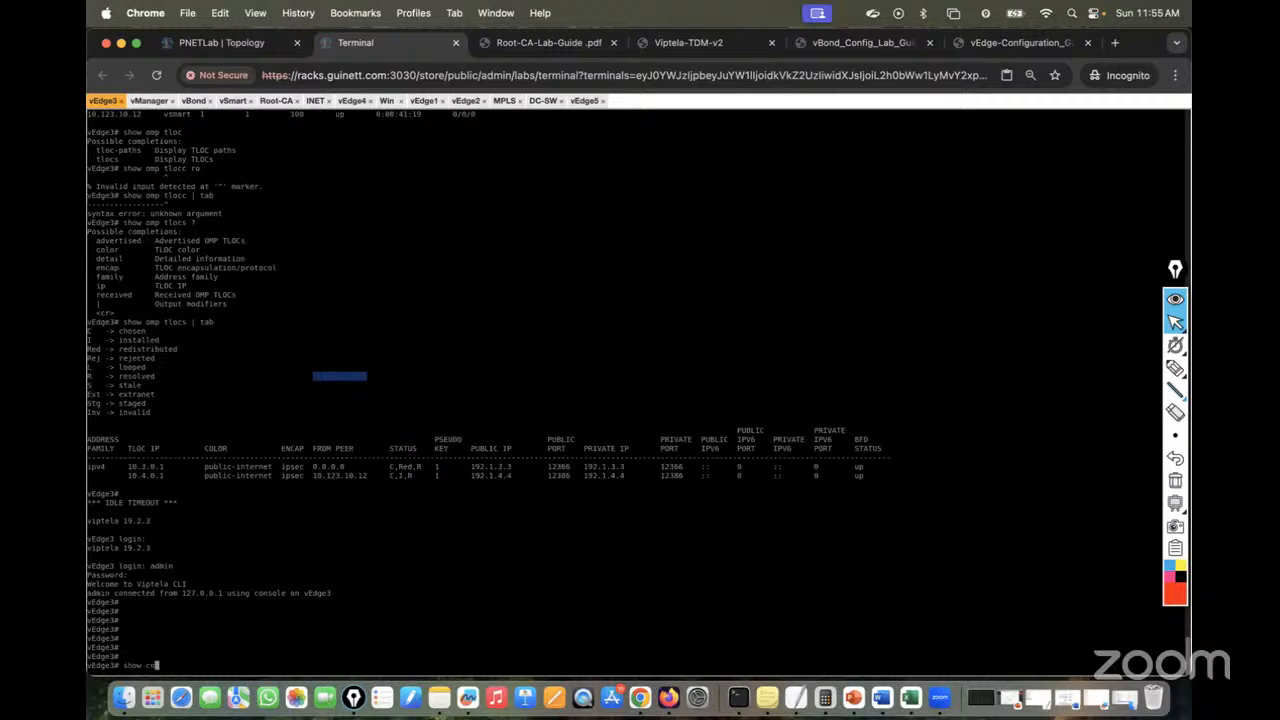
pyautogui.write('ntr')
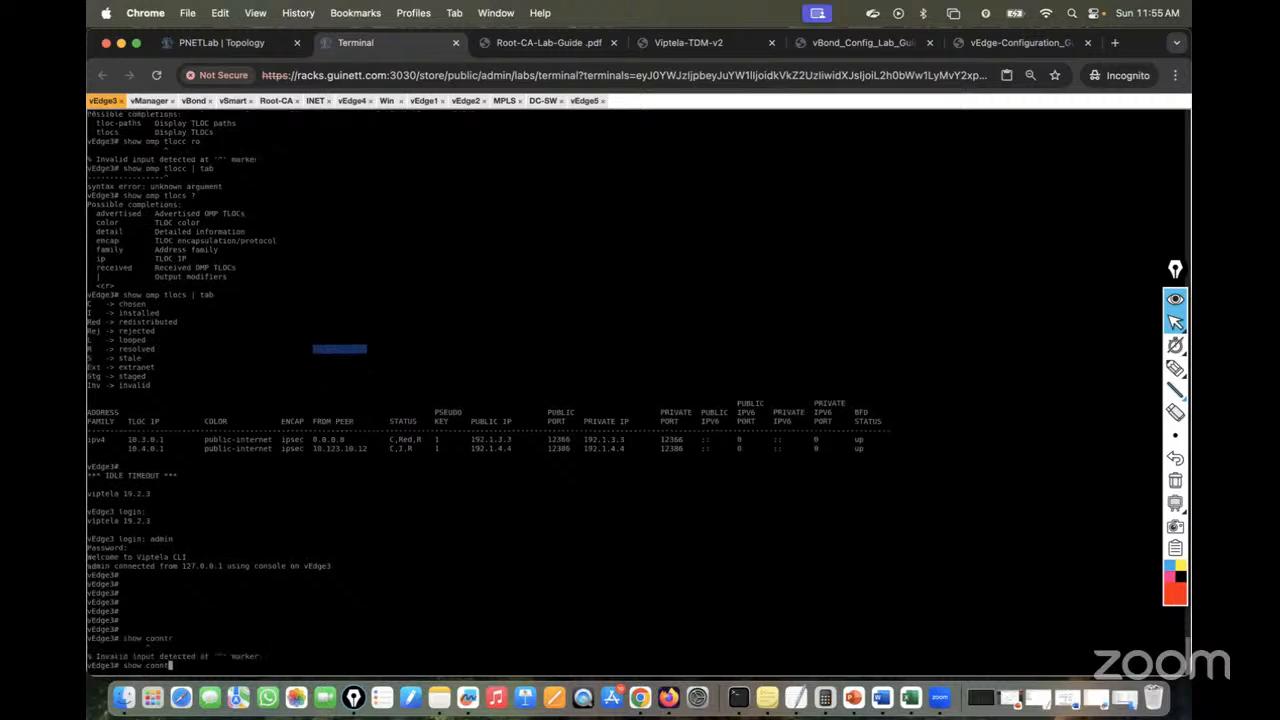
pyautogui.press('Tab')
pyautogui.press('BackSpace')
pyautogui.press('BackSpace')
pyautogui.write('t')
pyautogui.press('Tab')
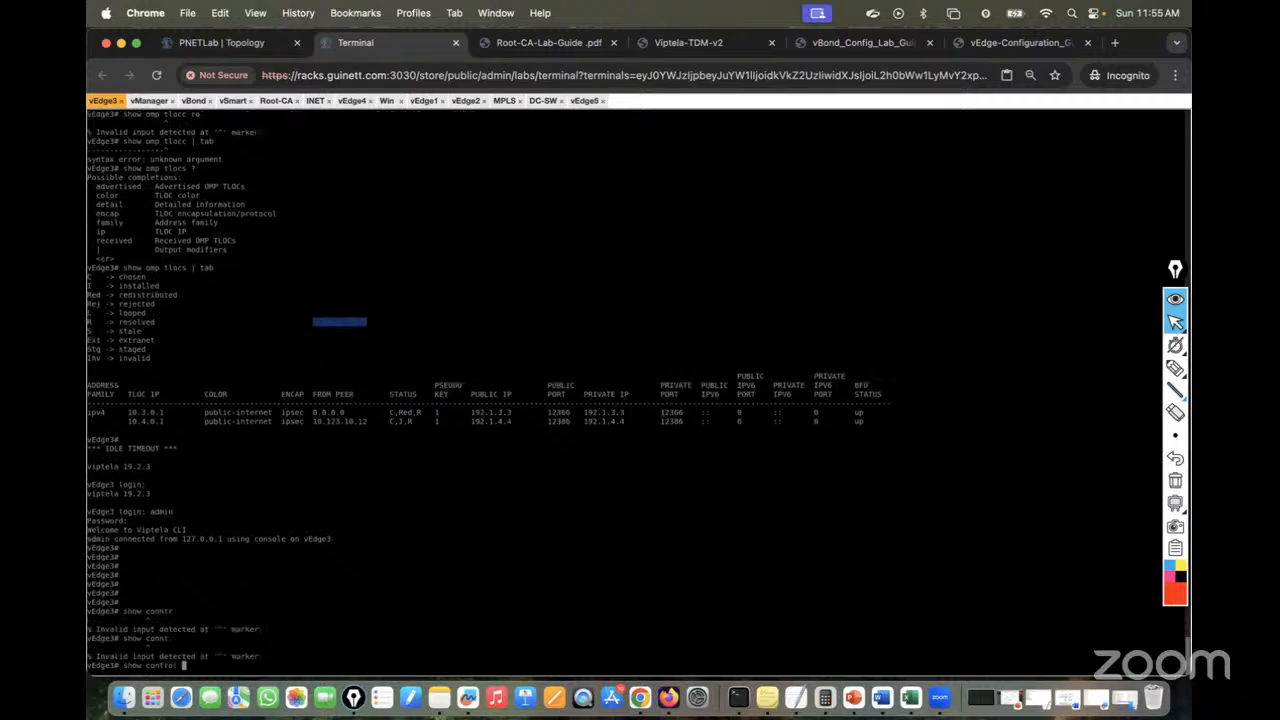
pyautogui.write('conn')
pyautogui.press('Tab')
pyautogui.press('Return')
pyautogui.press('Return')
pyautogui.press('Return')
pyautogui.press('Return')
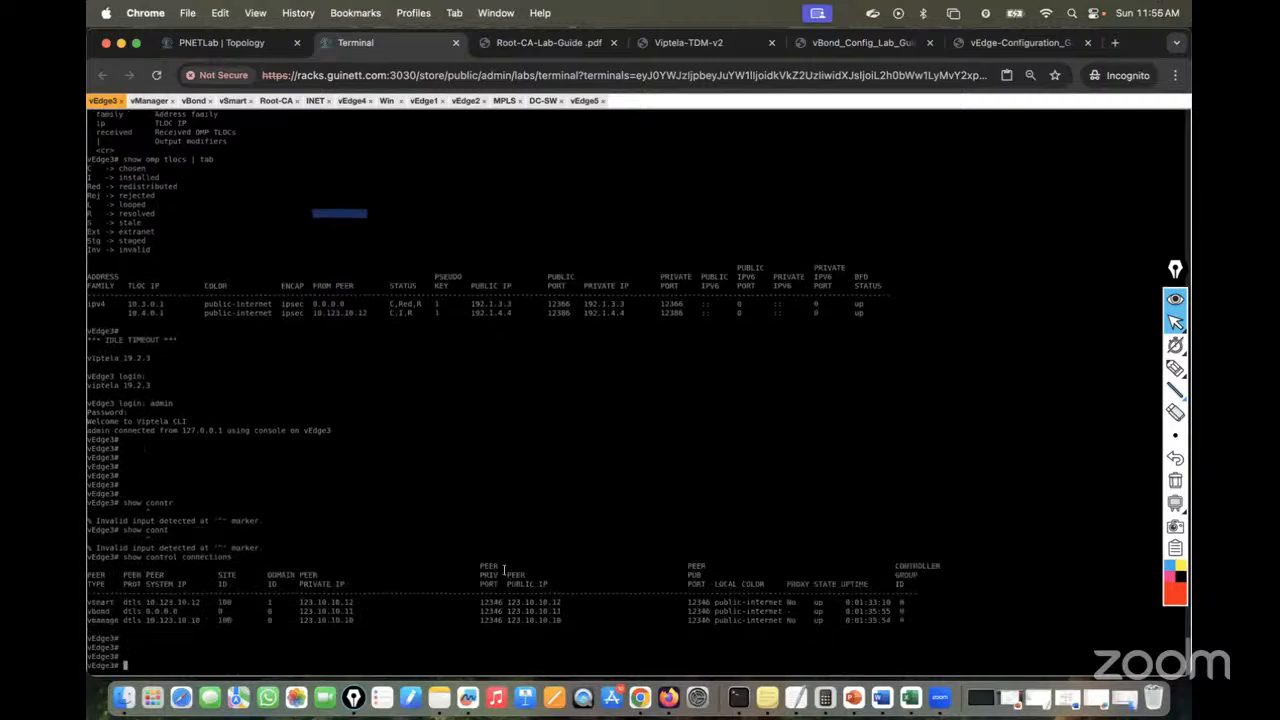
pyautogui.write('show omp peers ?')
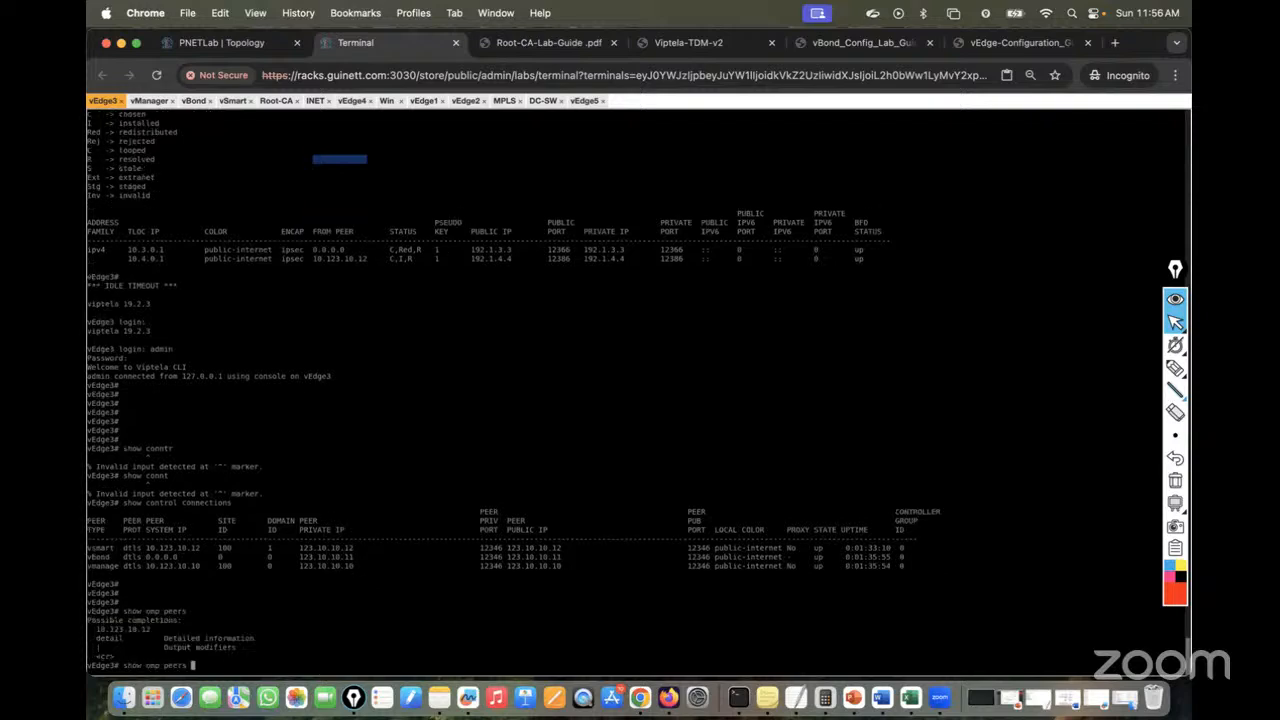
pyautogui.press('Return')
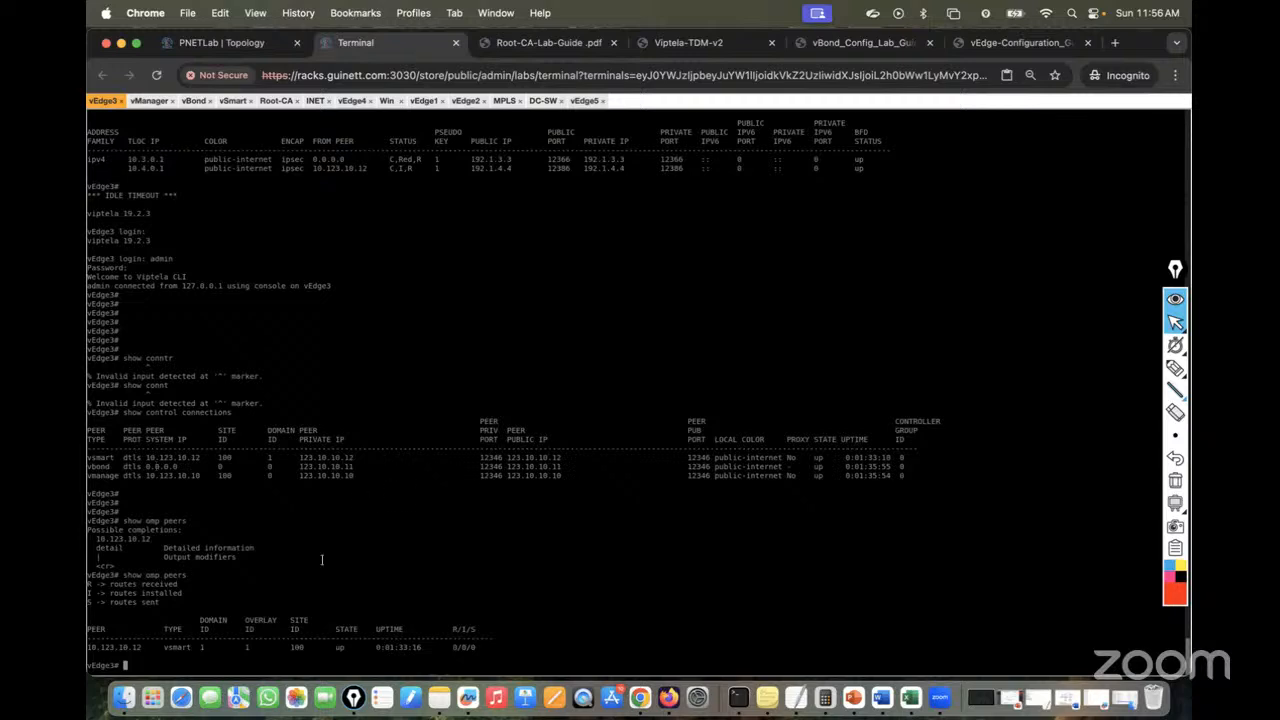
# Run show ipsec outbound-connections and show bfd sessions, then return to the topology diagram
pyautogui.press('Return')
pyautogui.press('Return')
pyautogui.write('sh')
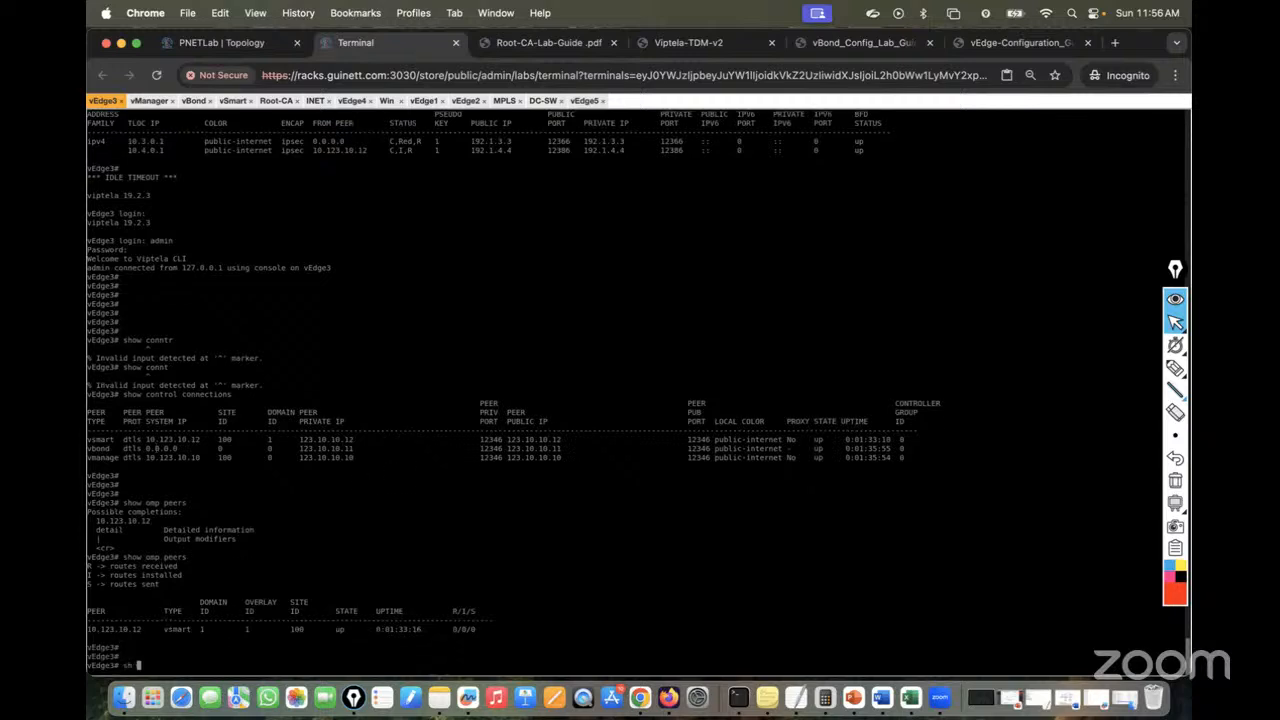
pyautogui.write('ow ip')
pyautogui.press('Tab')
pyautogui.write('sec o')
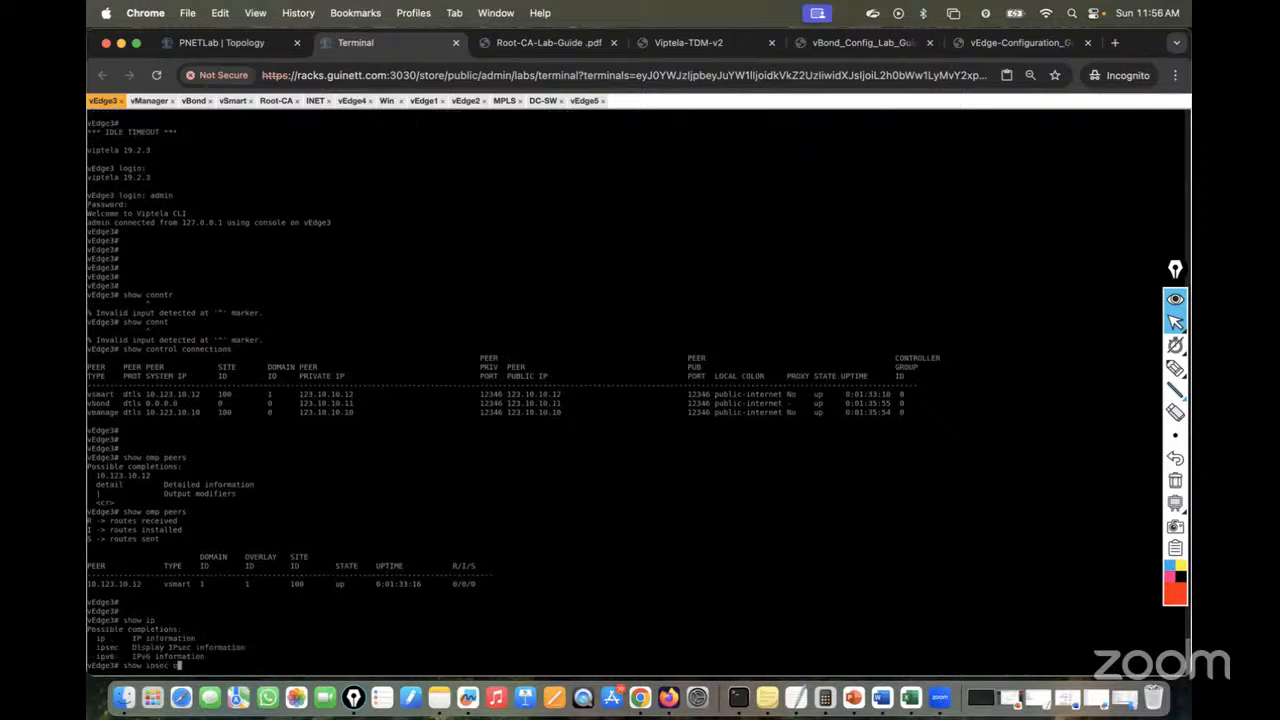
pyautogui.press('Tab')
pyautogui.press('Return')
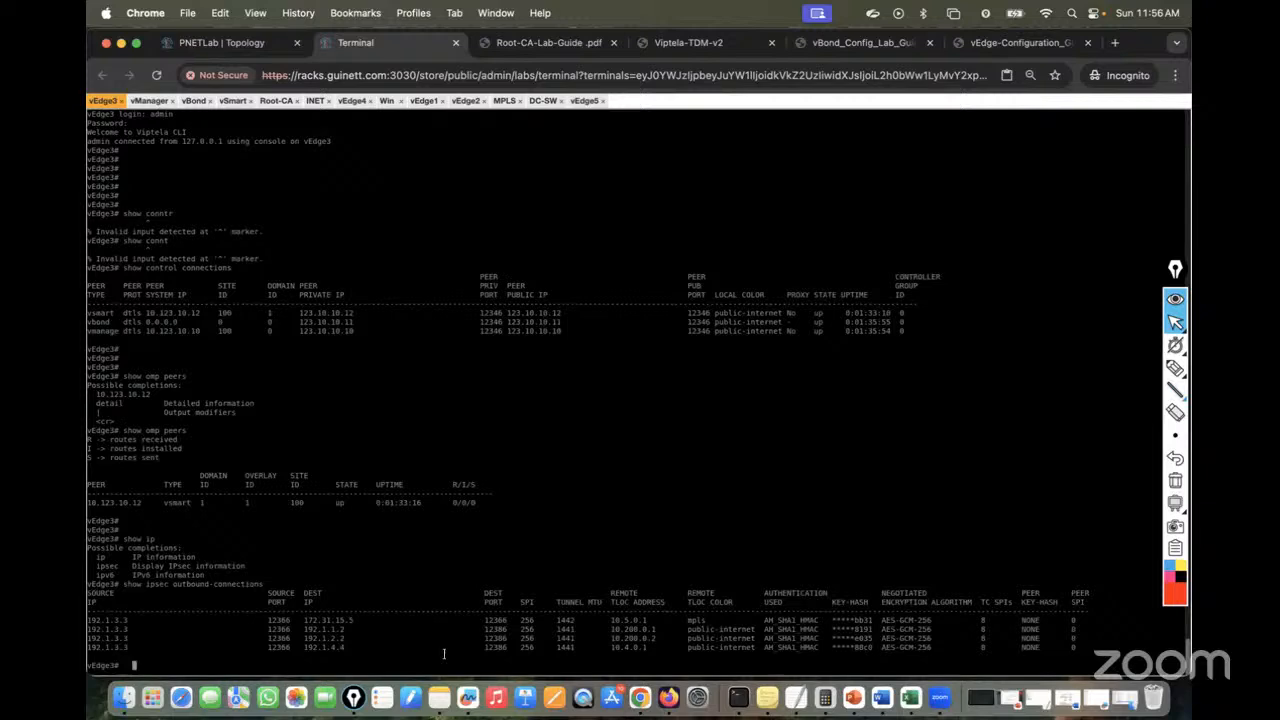
pyautogui.write('show bfd sessions')
pyautogui.press('Return')
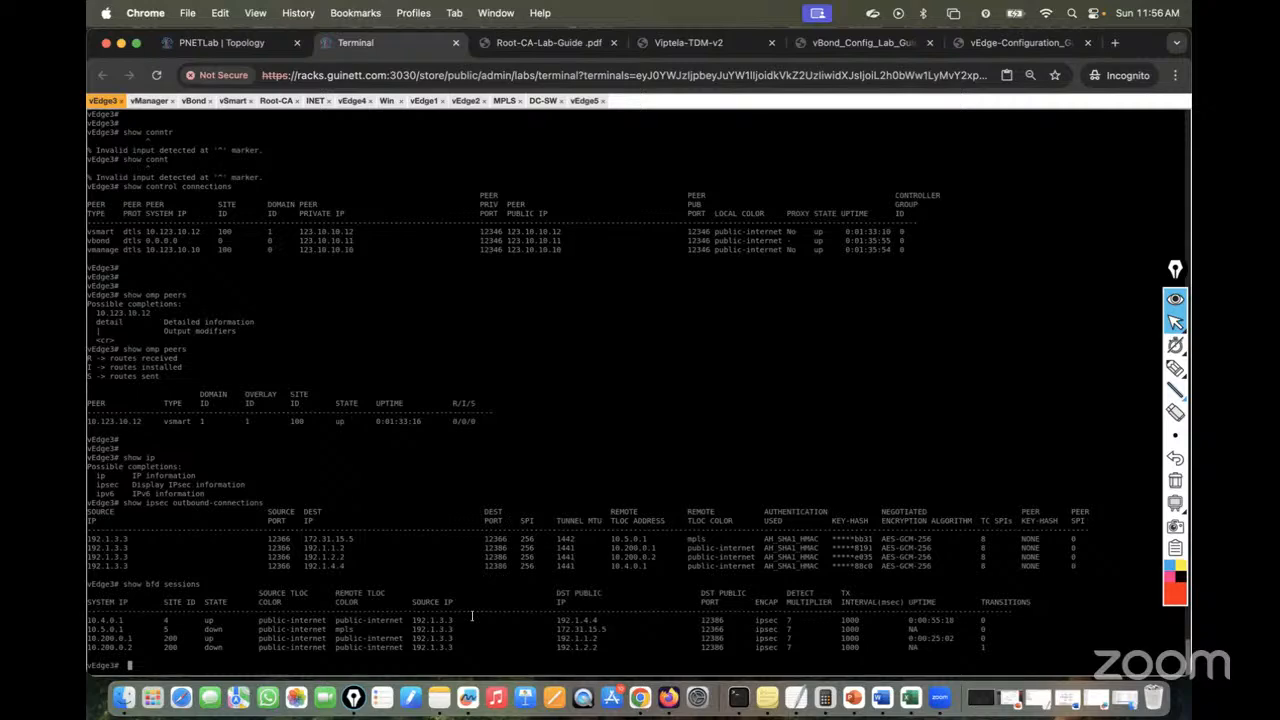
pyautogui.click(238, 41)
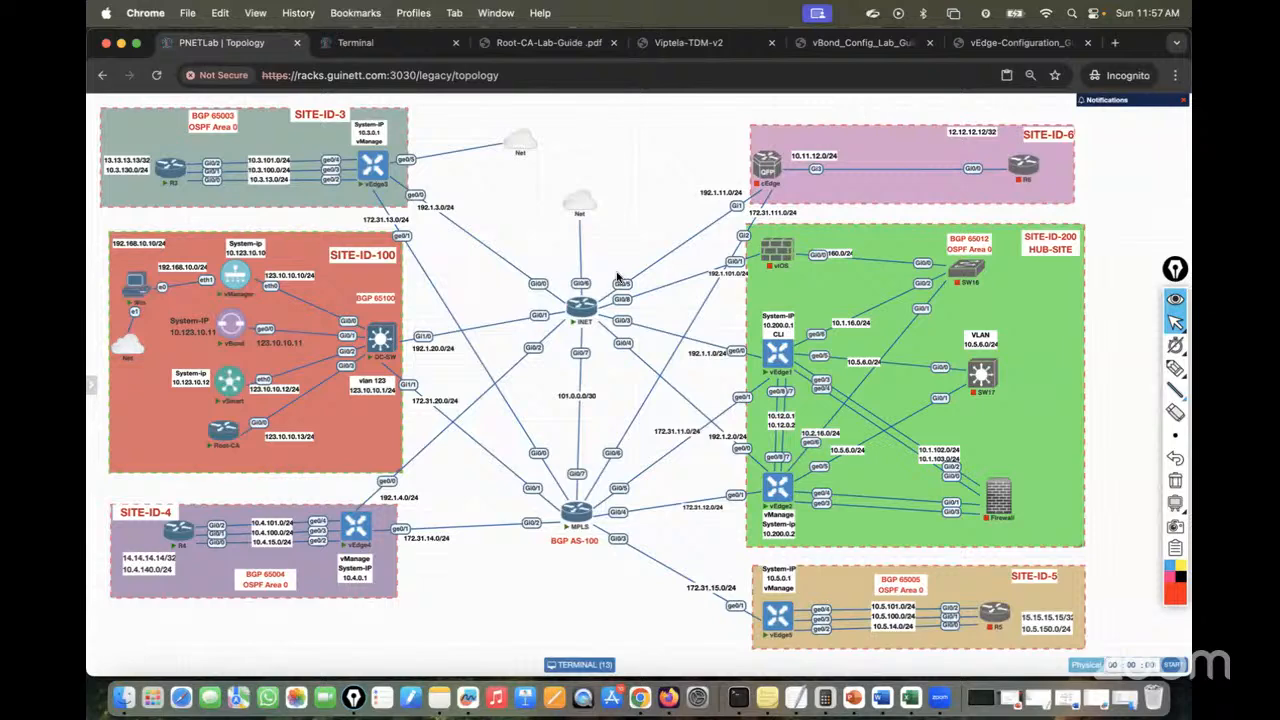
# Circle the vManage, vBond and vSmart controllers with a black highlighter, then open a new Incognito tab
pyautogui.click(1178, 368)
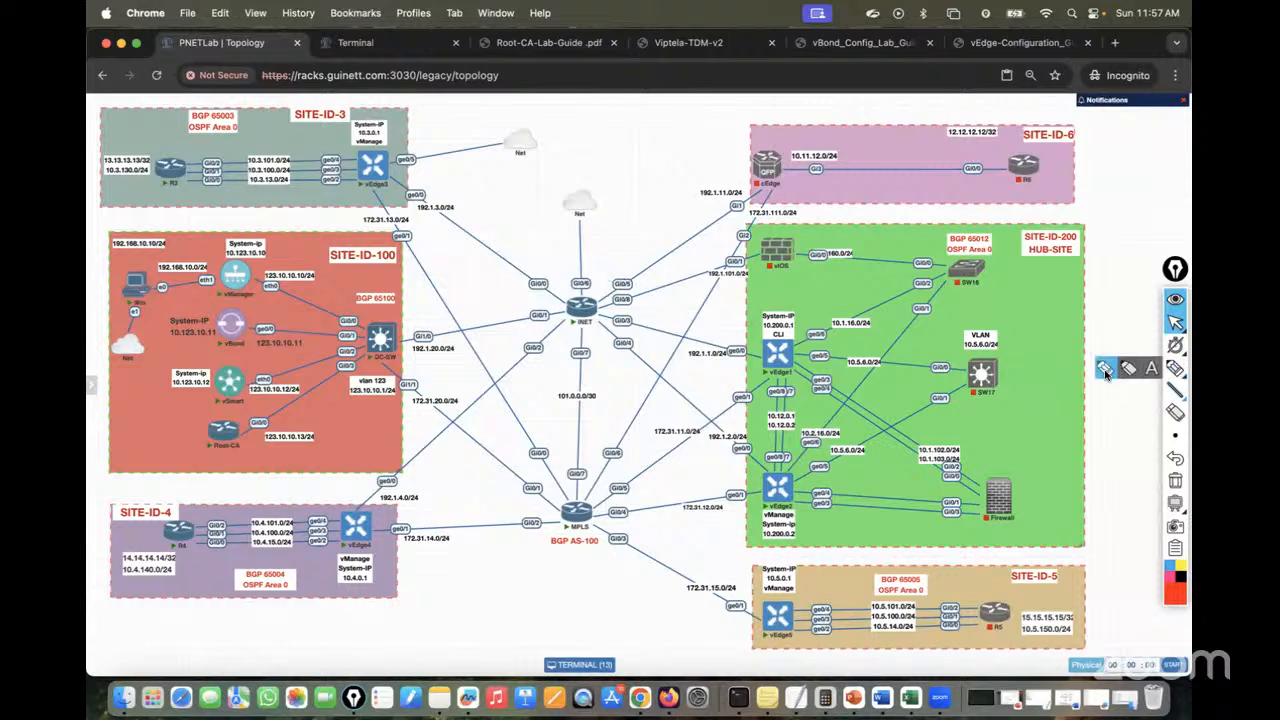
pyautogui.click(1104, 370)
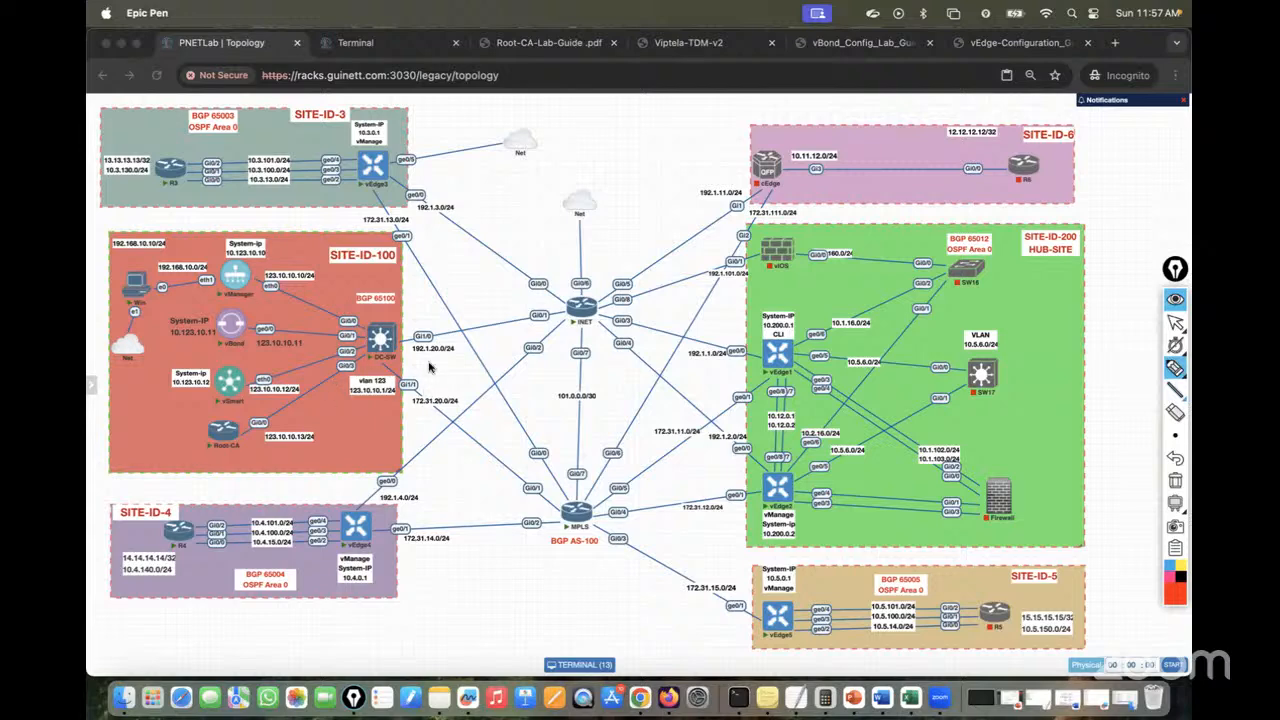
pyautogui.click(1175, 592)
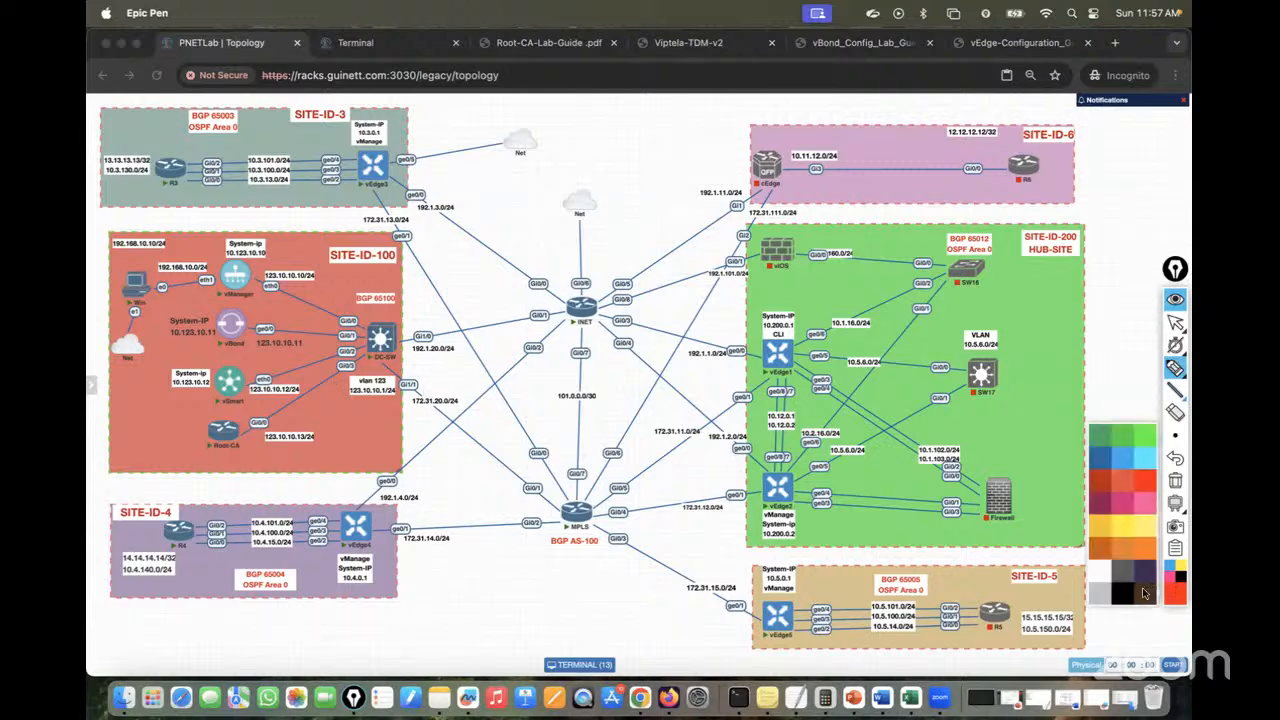
pyautogui.click(1144, 594)
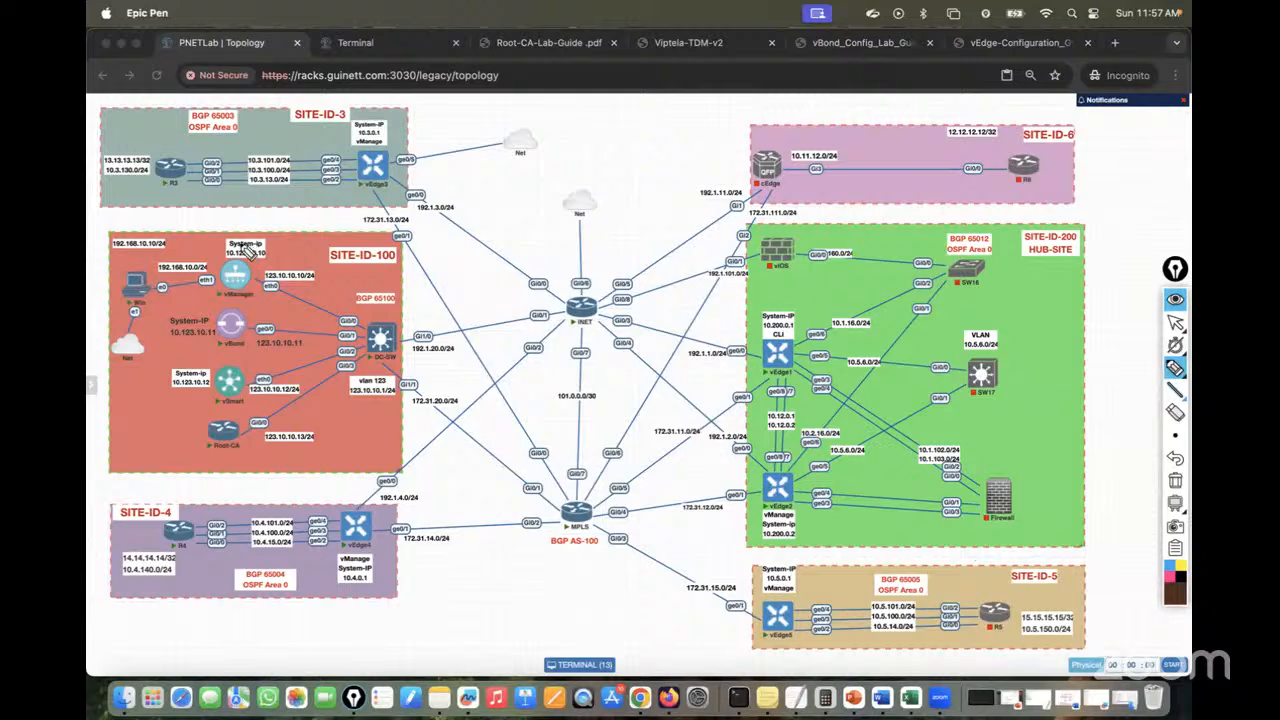
pyautogui.moveTo(198, 326)
pyautogui.mouseDown()
pyautogui.moveTo(236, 426)
pyautogui.moveTo(322, 282)
pyautogui.moveTo(232, 243)
pyautogui.mouseUp()
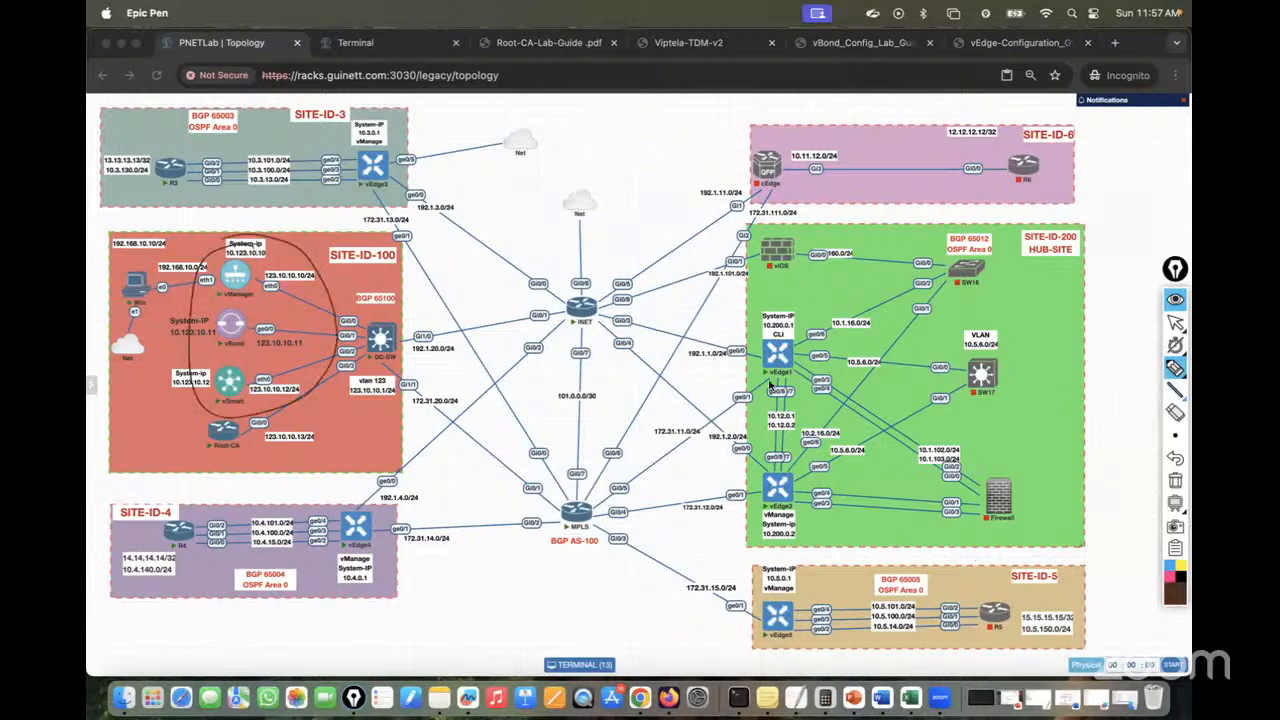
pyautogui.click(1175, 322)
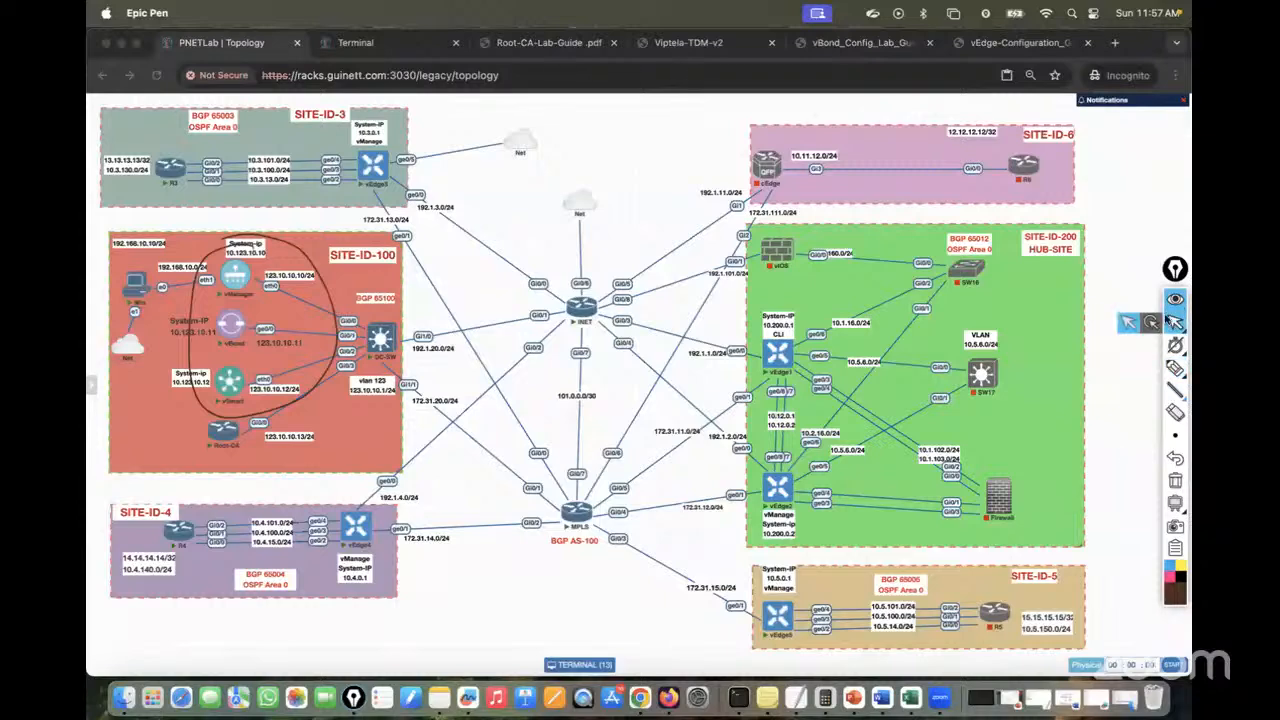
pyautogui.click(1115, 42)
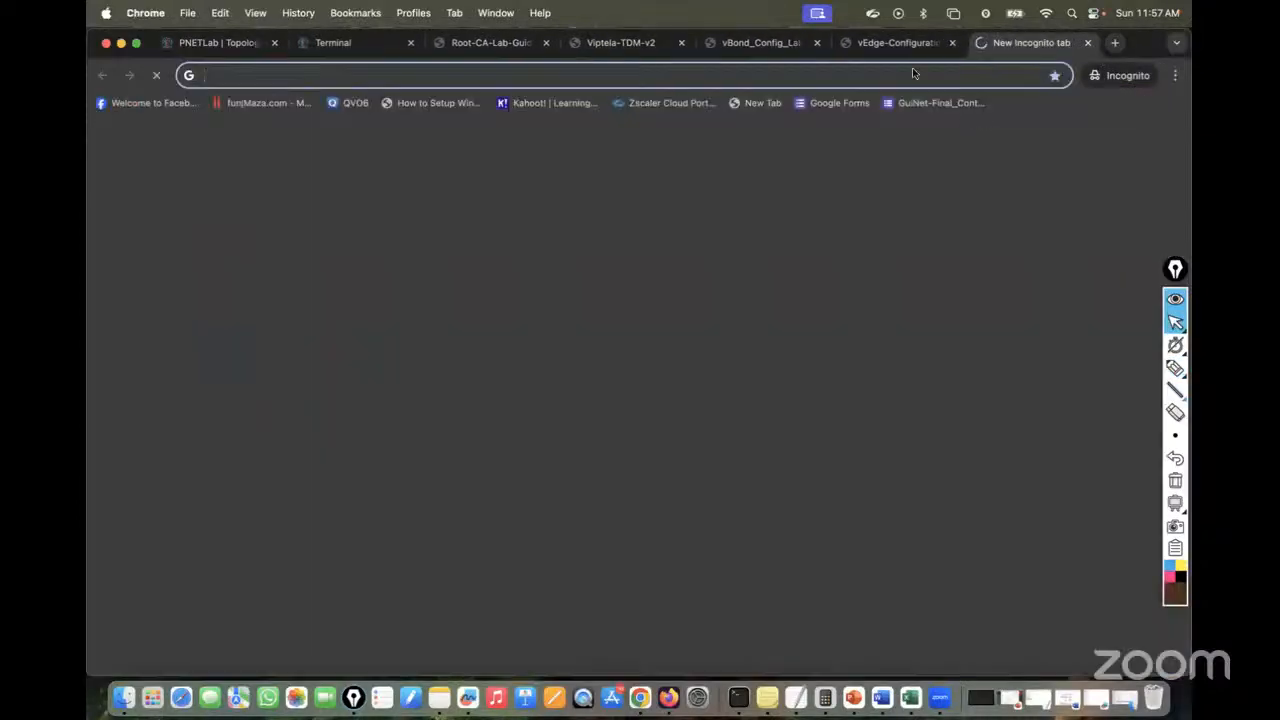
# Load google.com and clear the Epic Pen annotation from the screen
pyautogui.write('googel.com')
pyautogui.press('Return')
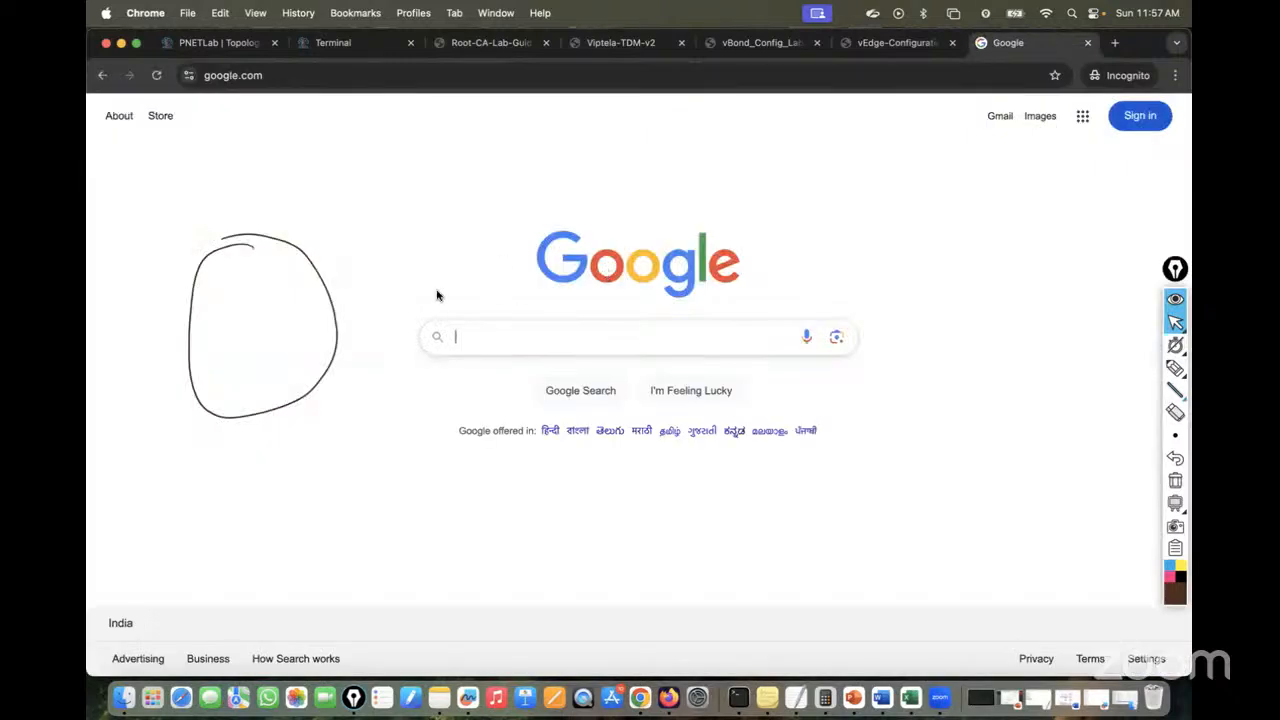
pyautogui.click(1175, 481)
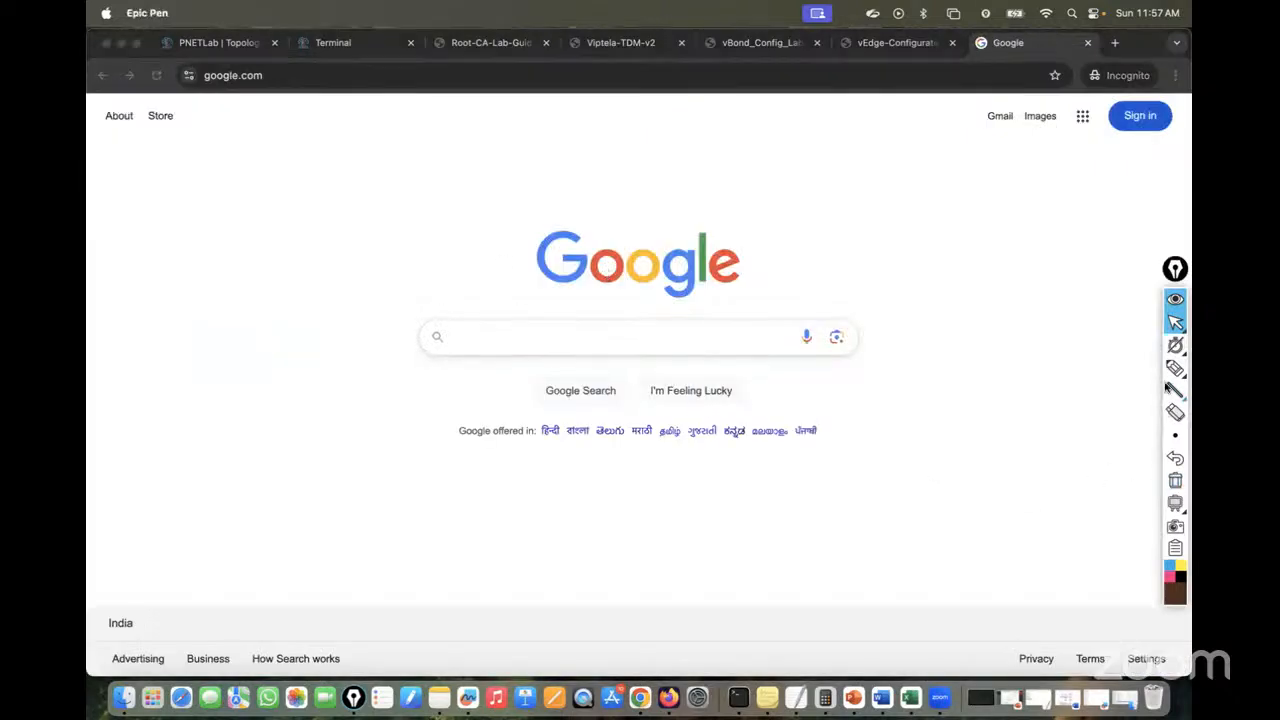
# Search Google for 'cisco vmanage datasheet' using the suggested completion
pyautogui.moveTo(1175, 325)
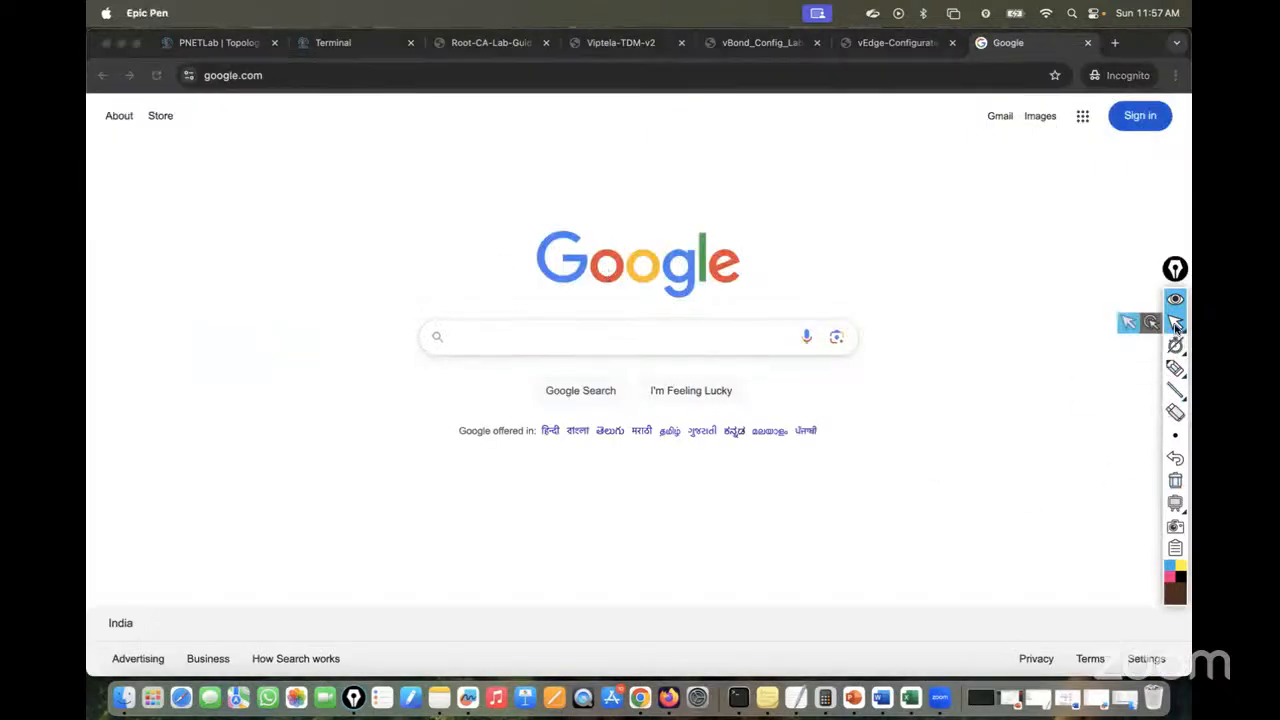
pyautogui.click(480, 335)
pyautogui.write('Cisco')
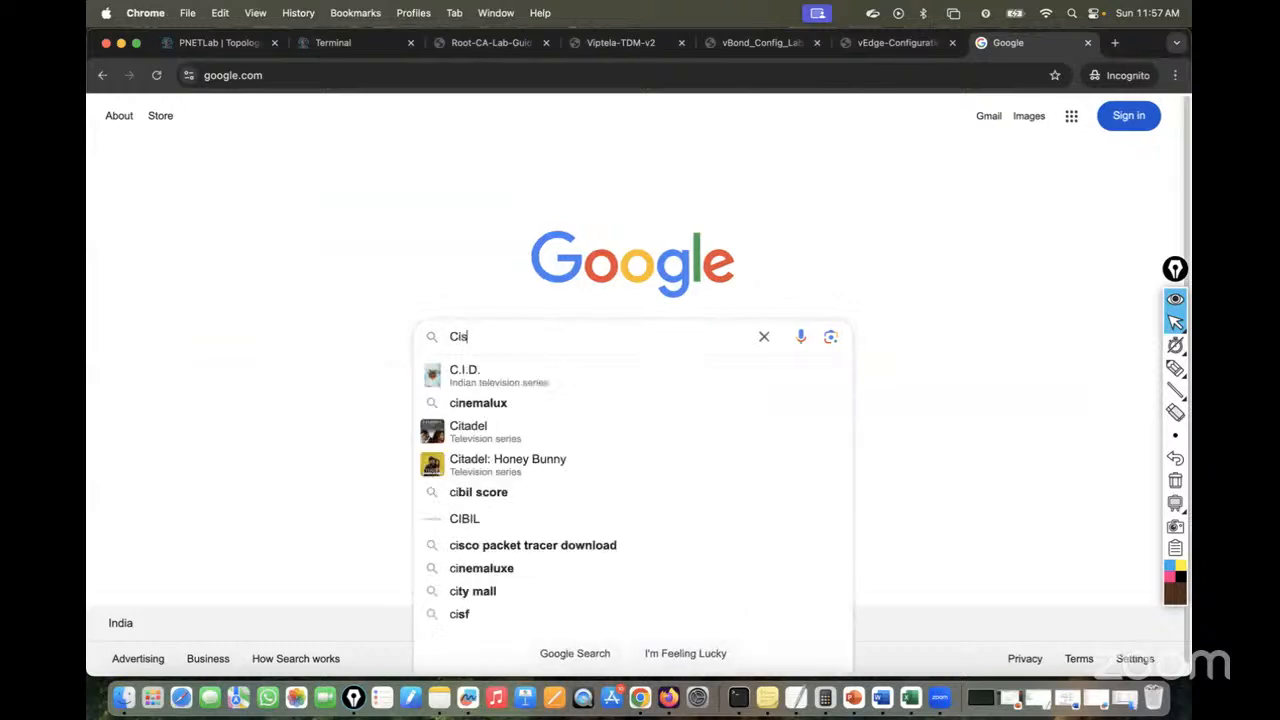
pyautogui.press('BackSpace')
pyautogui.press('BackSpace')
pyautogui.press('BackSpace')
pyautogui.press('BackSpace')
pyautogui.press('BackSpace')
pyautogui.write('s')
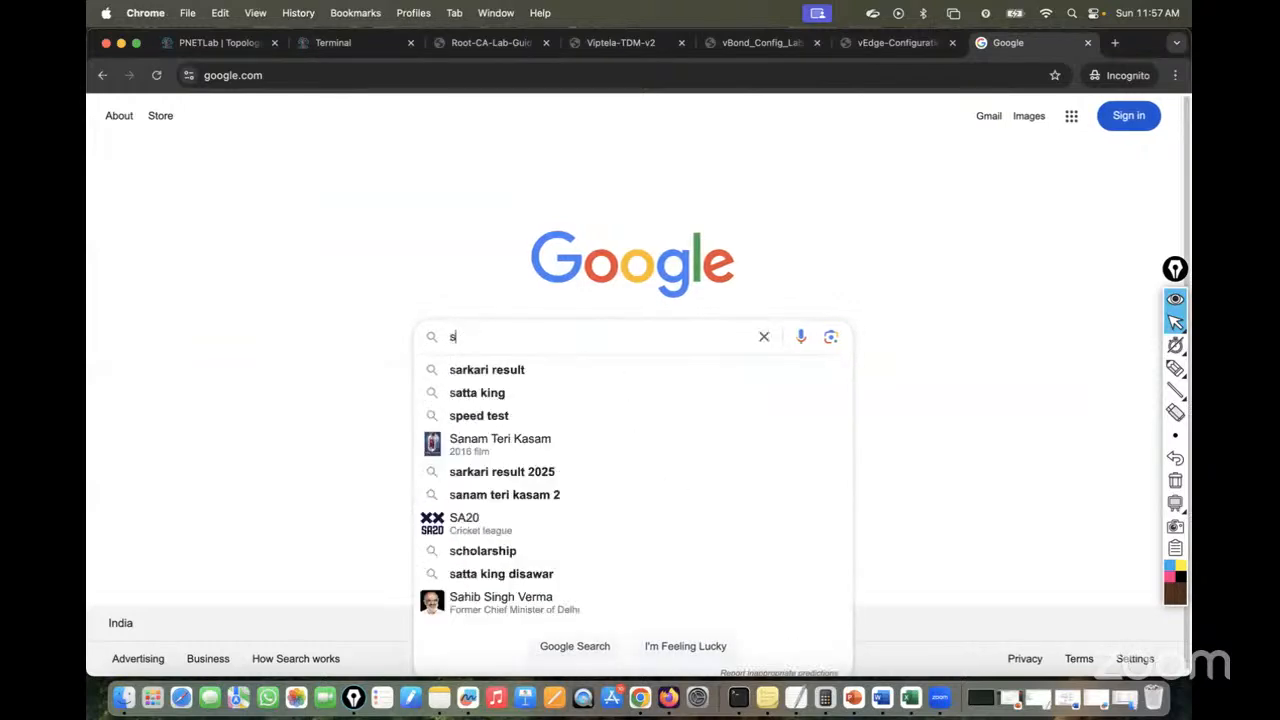
pyautogui.press('BackSpace')
pyautogui.write('Cisco vmanage ')
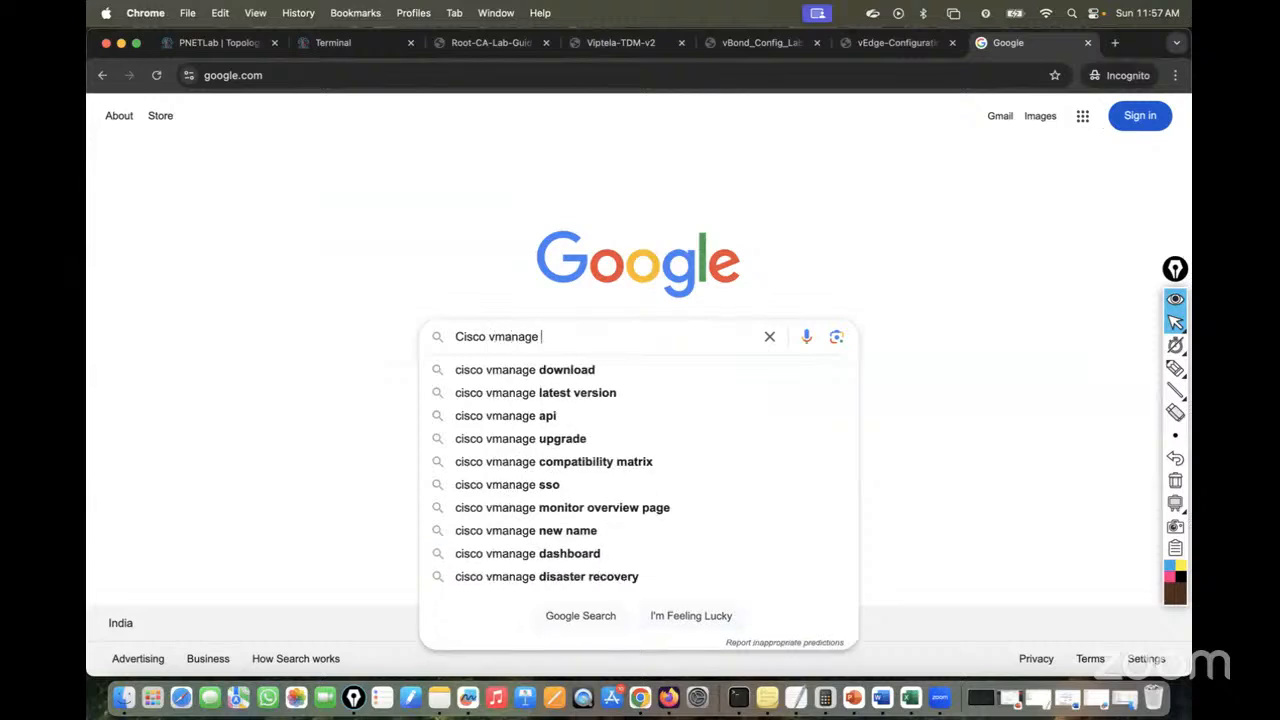
pyautogui.write('dta')
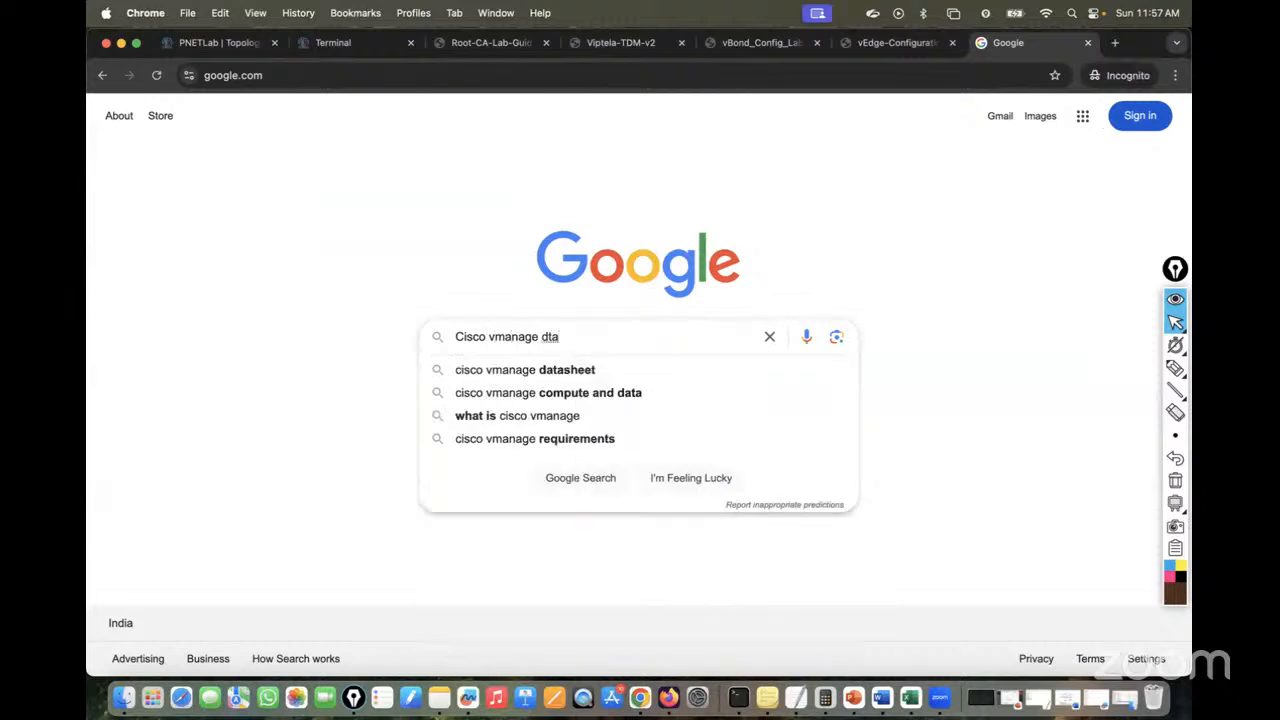
pyautogui.press('Down')
pyautogui.press('Return')
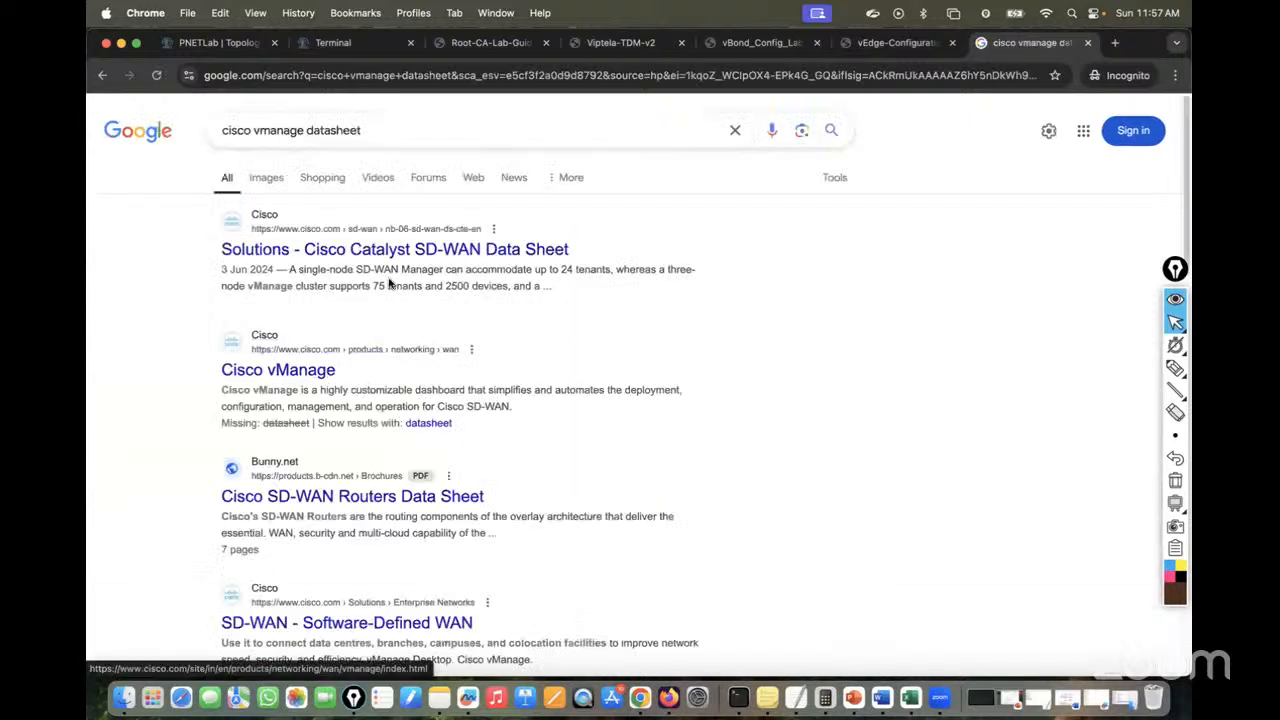
# Open the Catalyst SD-WAN data sheet, vManage page and SD-WAN Routers PDF in tabs
pyautogui.rightClick(385, 257)
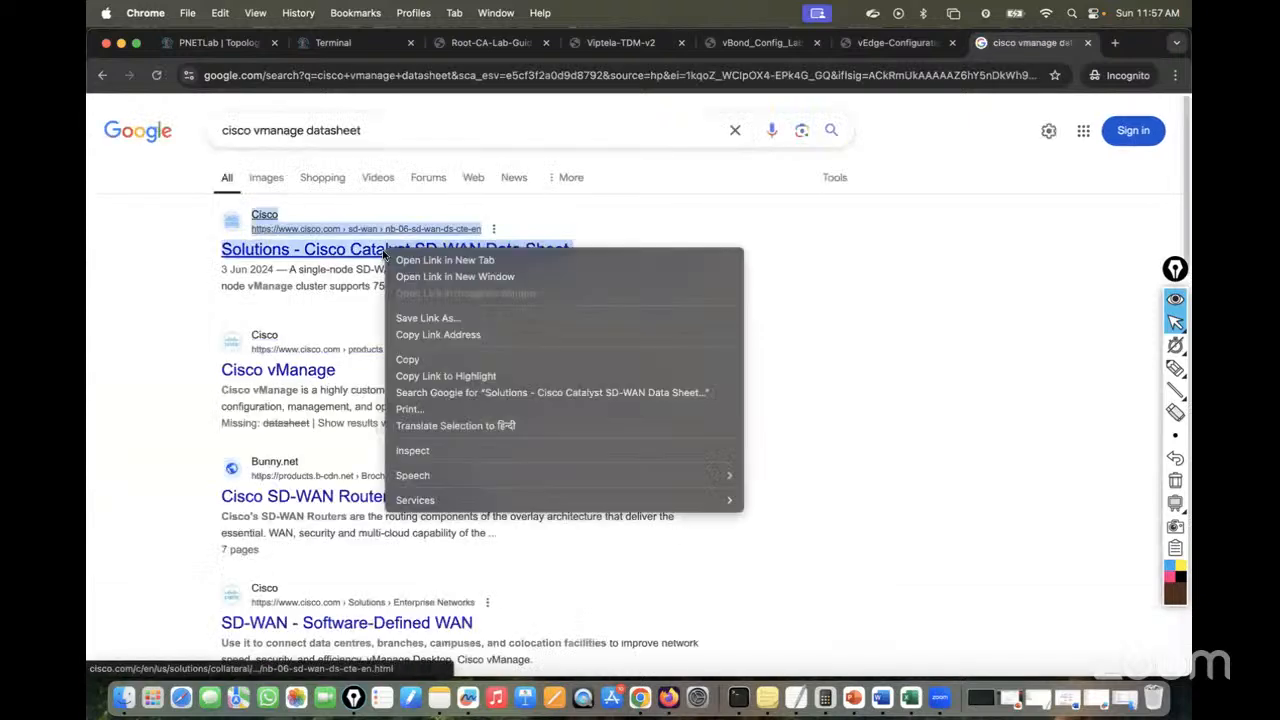
pyautogui.click(455, 256)
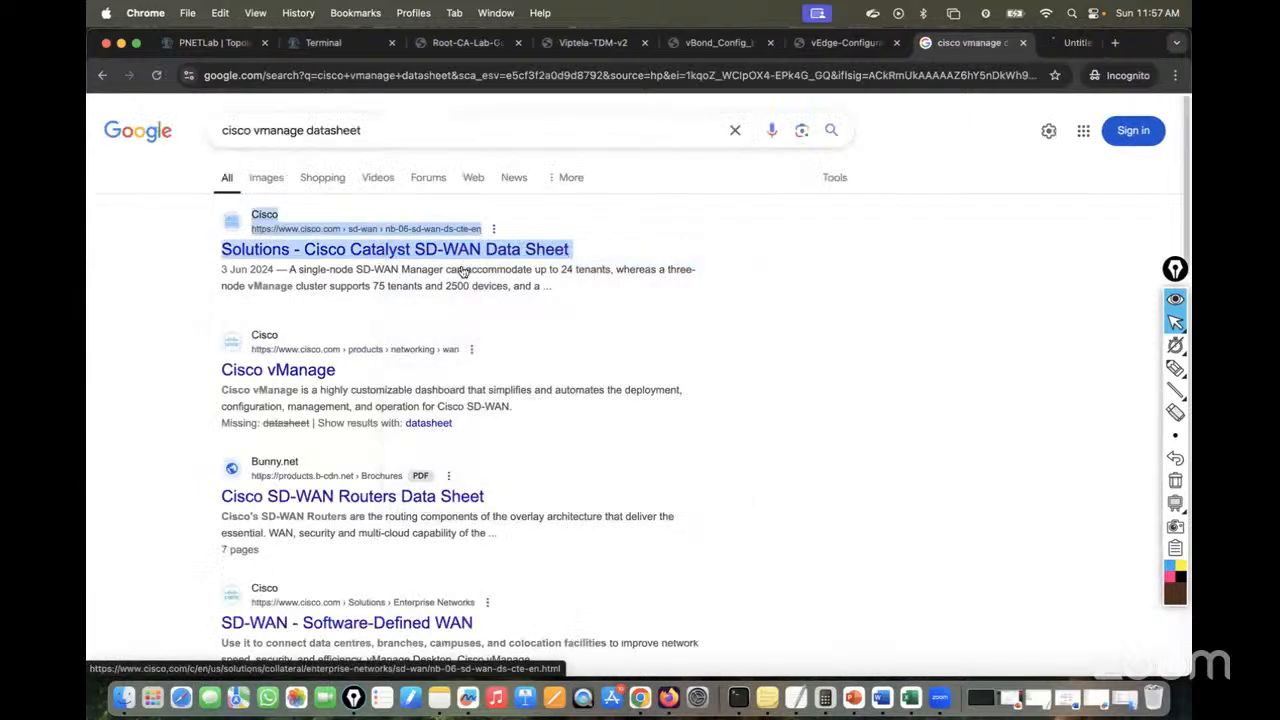
pyautogui.rightClick(268, 376)
pyautogui.click(308, 383)
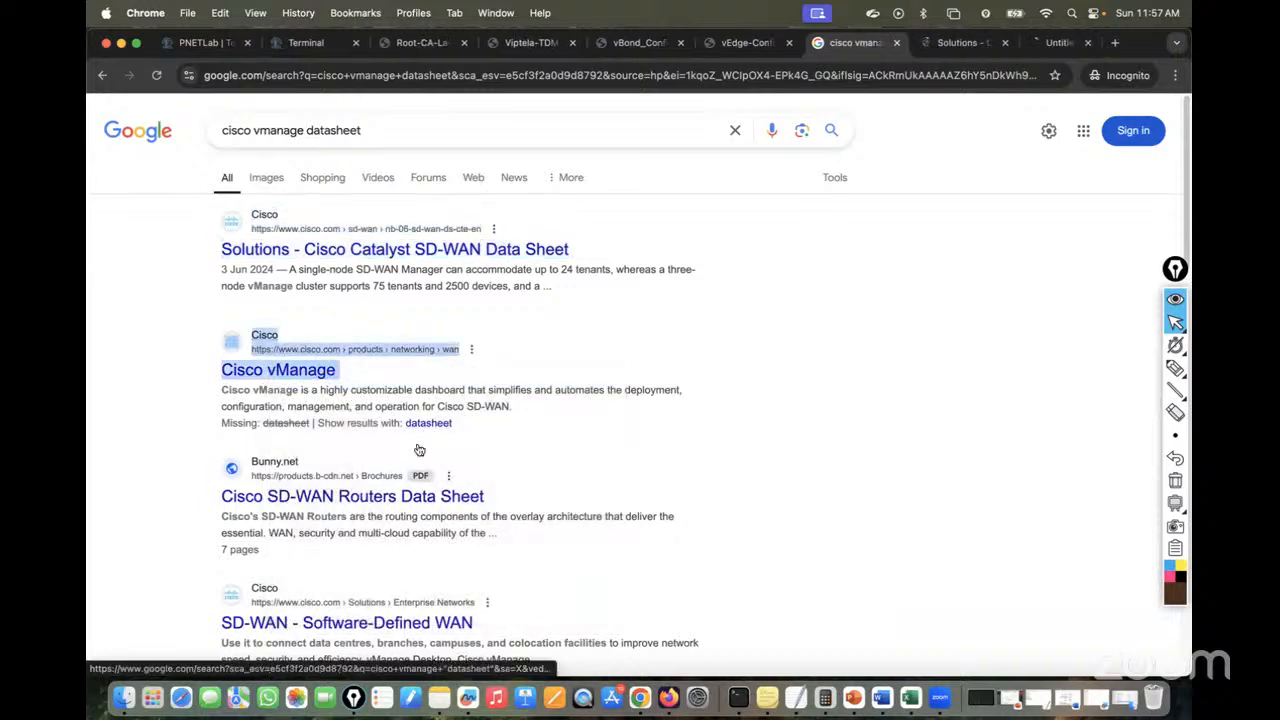
pyautogui.click(388, 497)
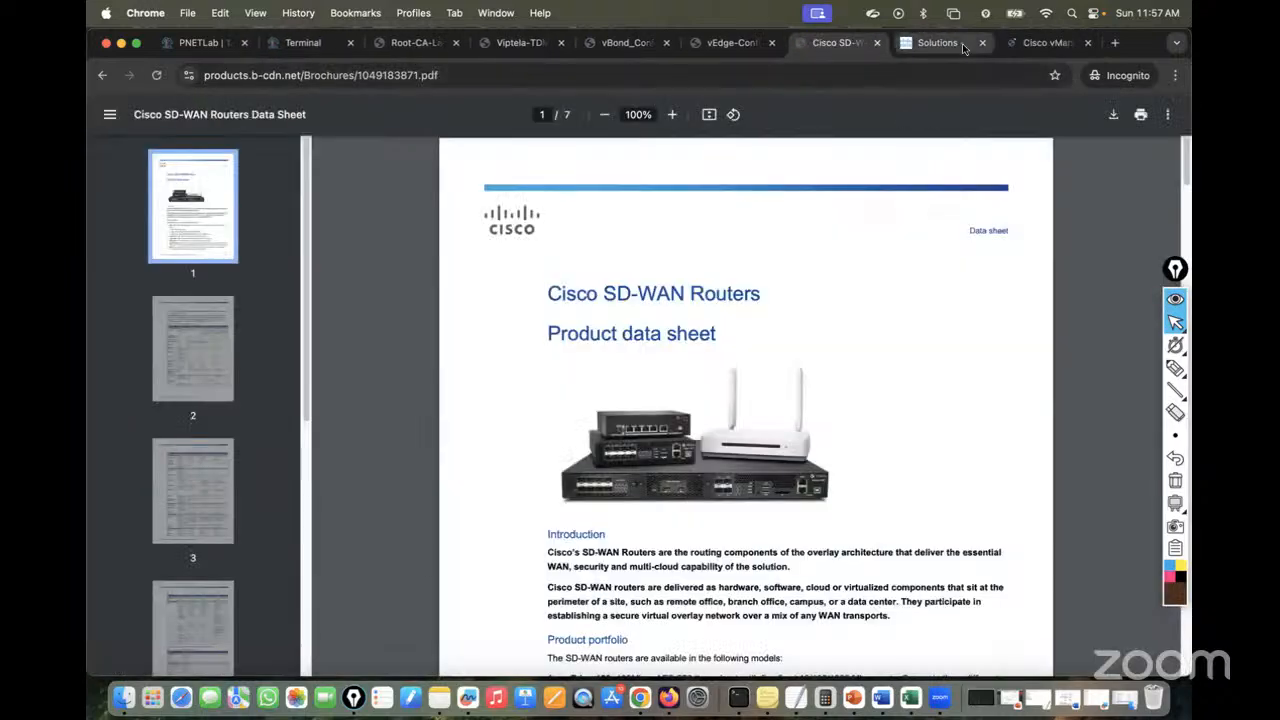
# Read through the Catalyst SD-WAN data sheet page, dismissing the cookie notice
pyautogui.click(958, 45)
pyautogui.scroll(-10, 763, 320)
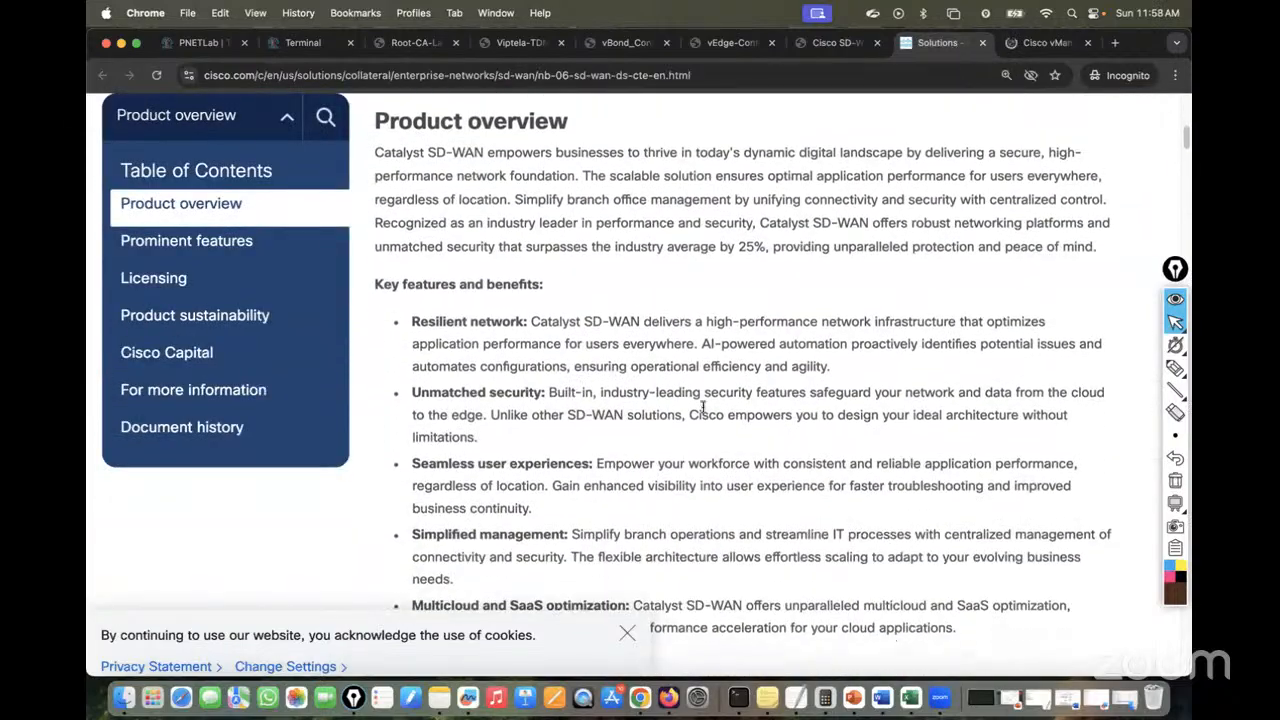
pyautogui.click(631, 633)
pyautogui.scroll(-15, 737, 405)
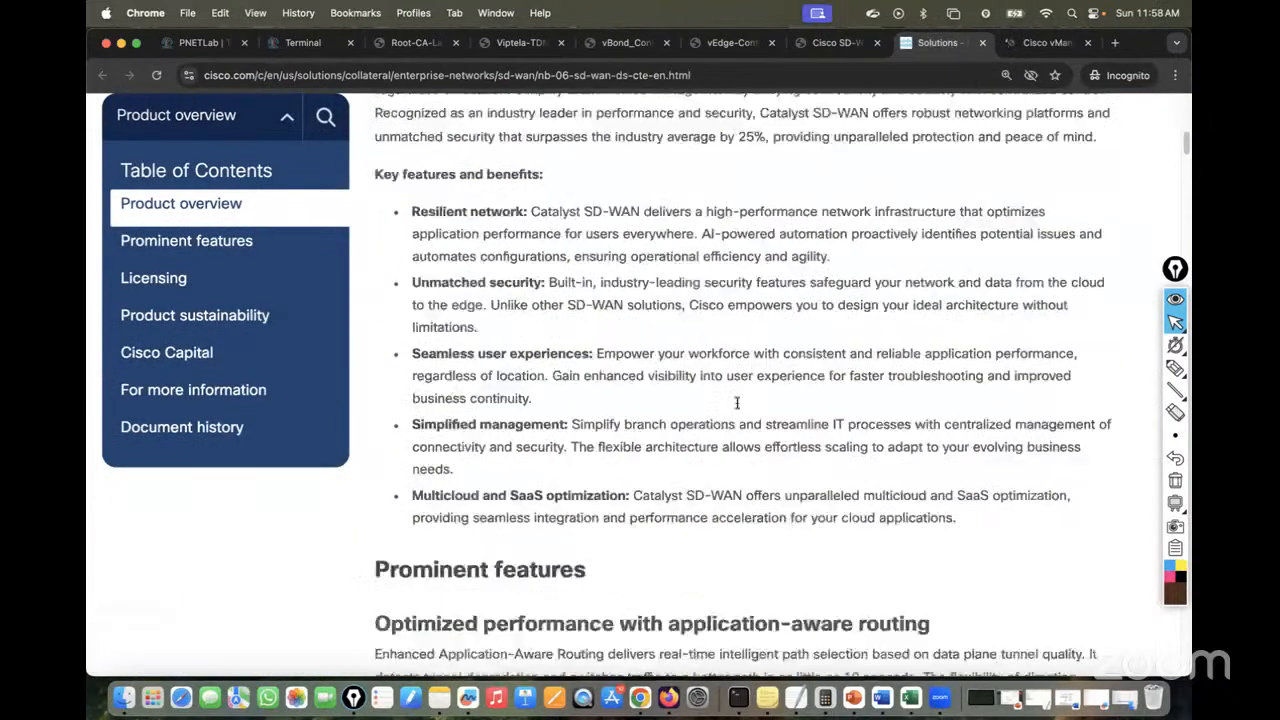
pyautogui.scroll(-10, 737, 405)
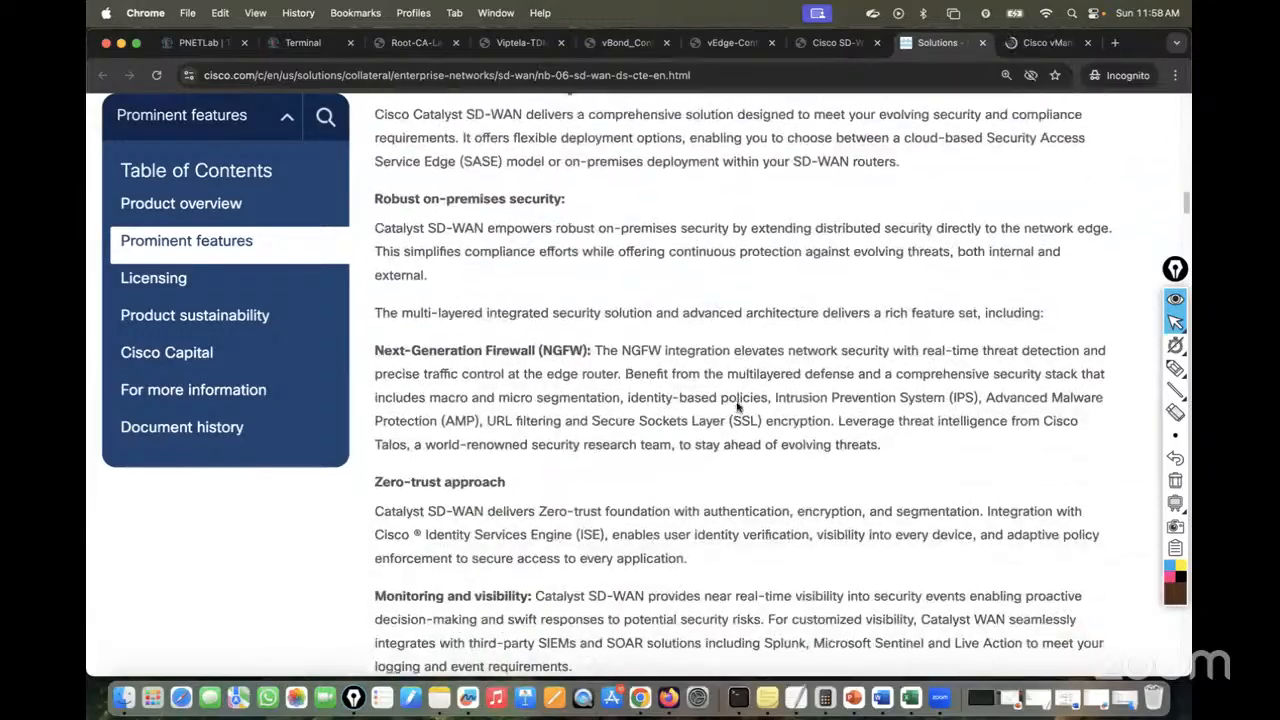
pyautogui.scroll(-15, 737, 405)
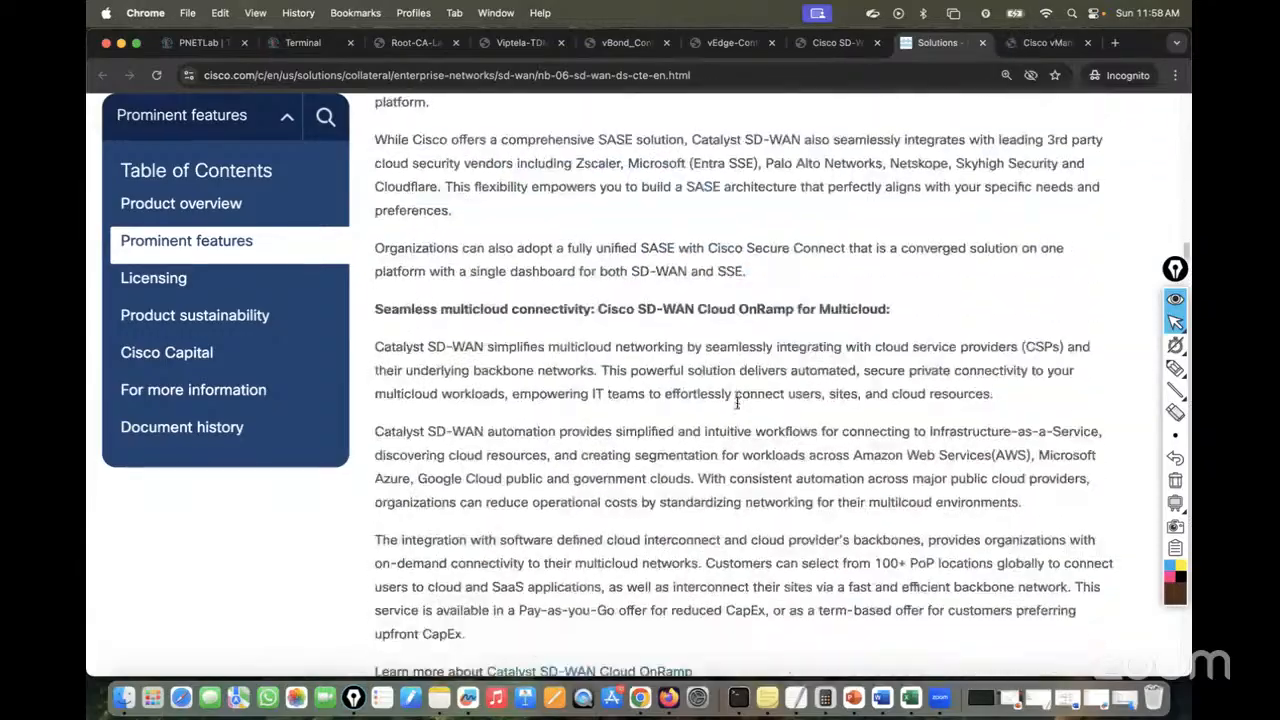
pyautogui.scroll(-20, 737, 405)
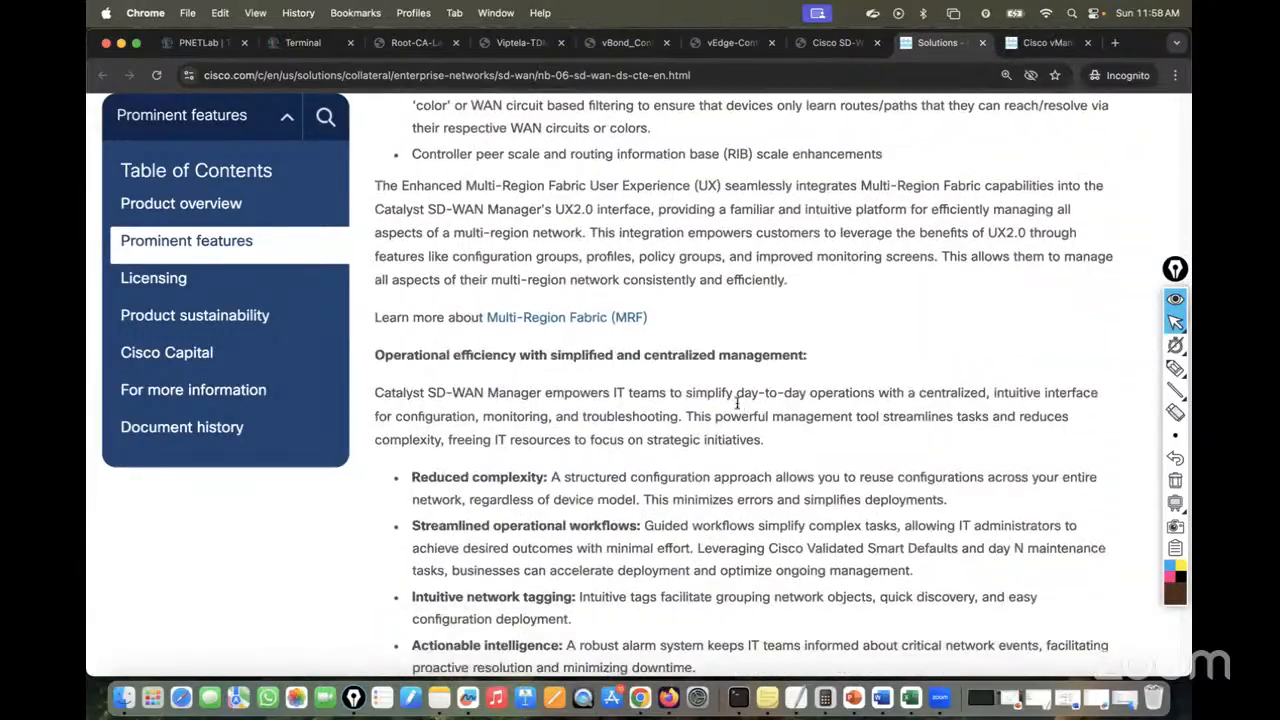
pyautogui.scroll(-20, 737, 405)
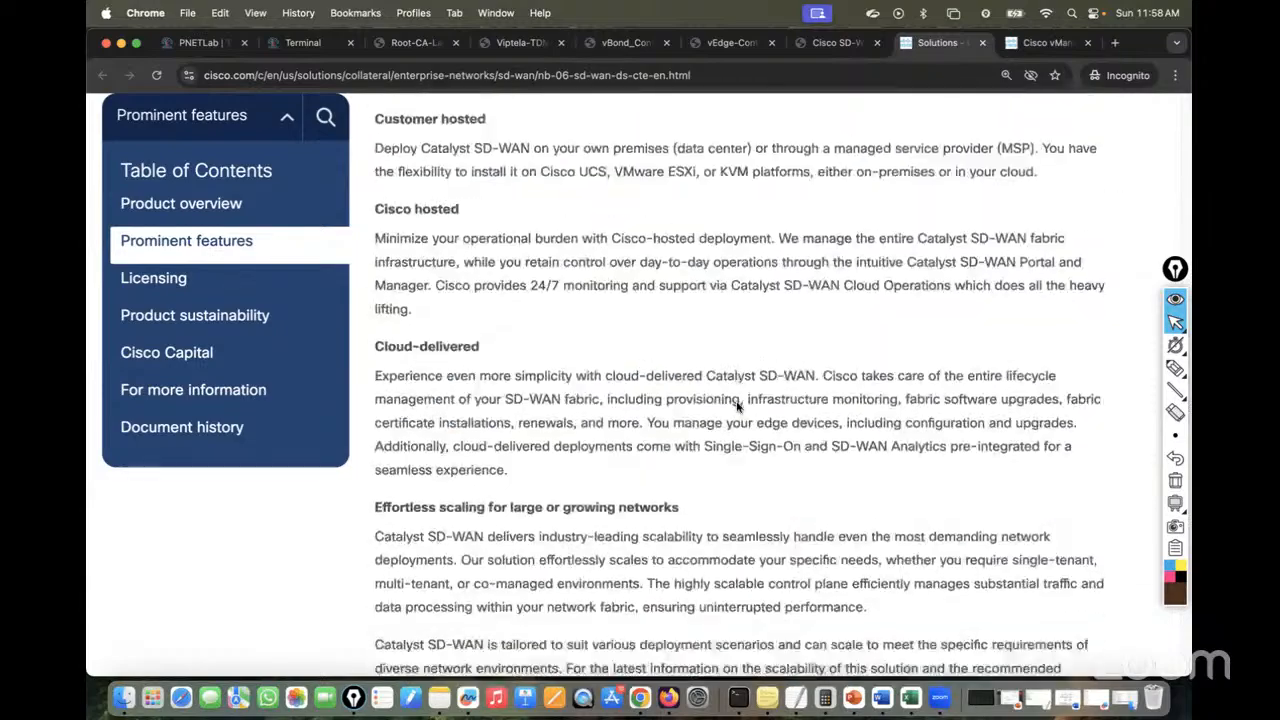
pyautogui.scroll(-20, 737, 405)
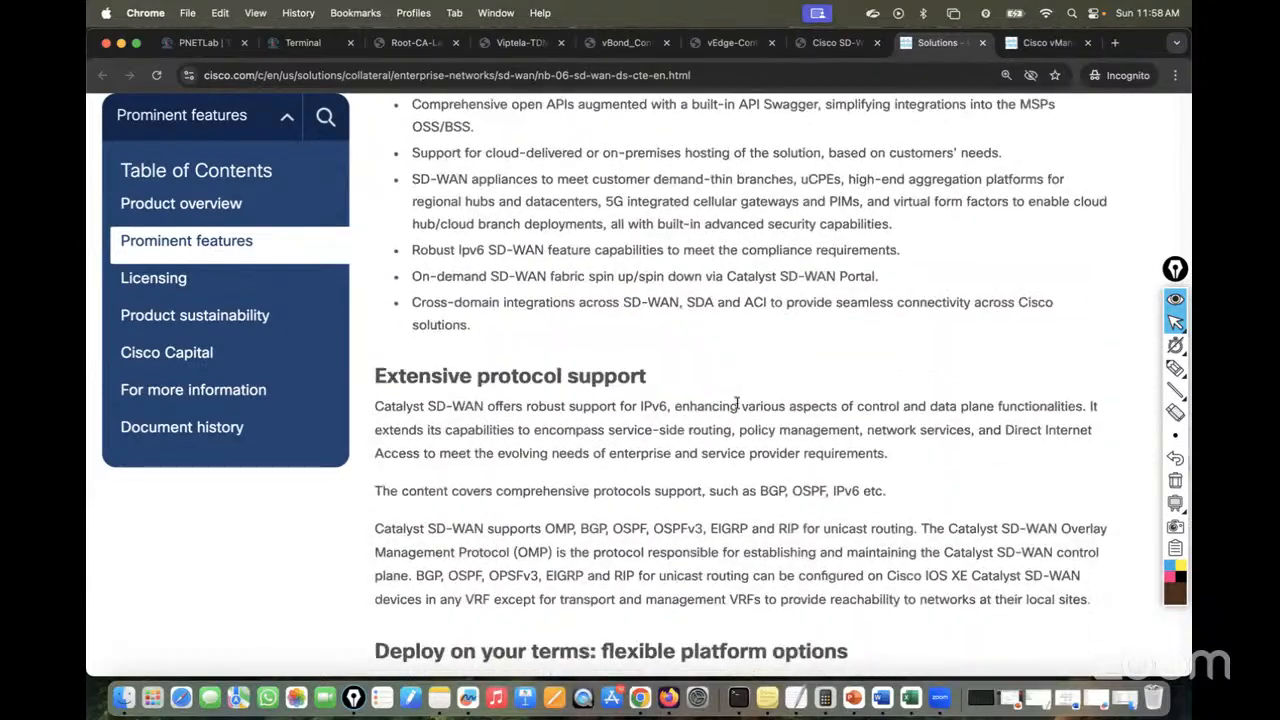
pyautogui.scroll(-12, 737, 405)
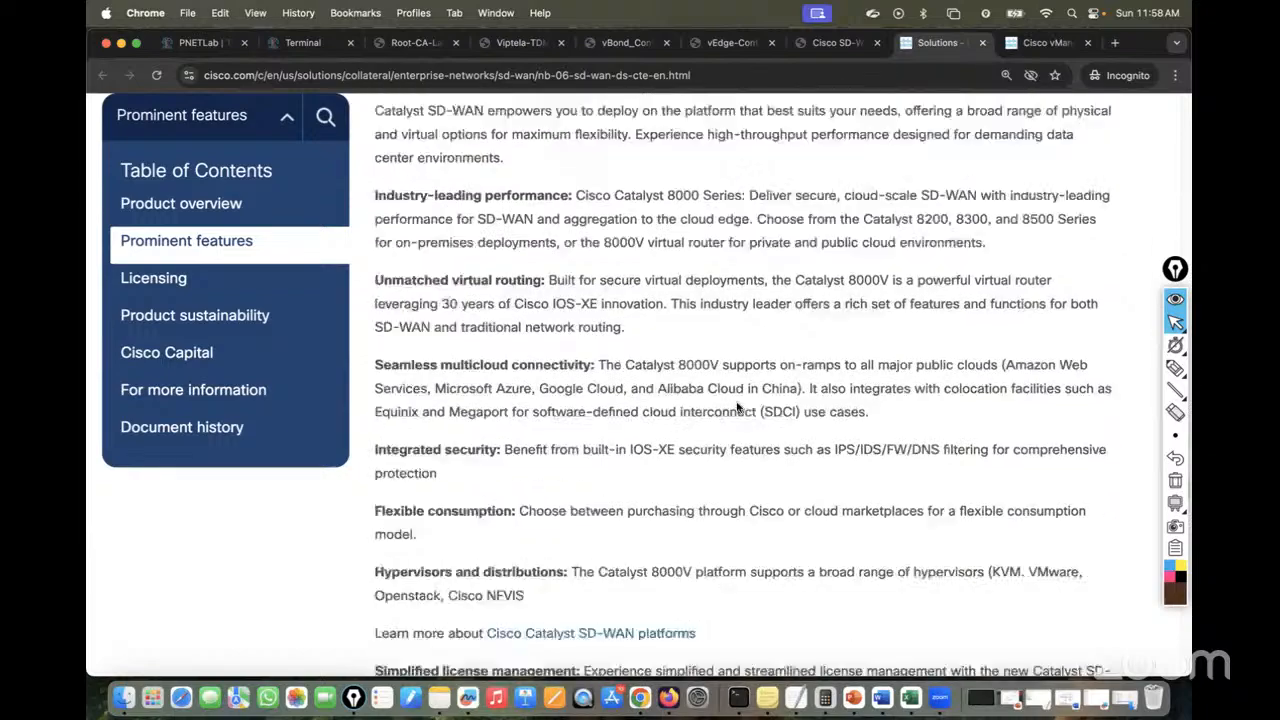
pyautogui.scroll(-20, 737, 405)
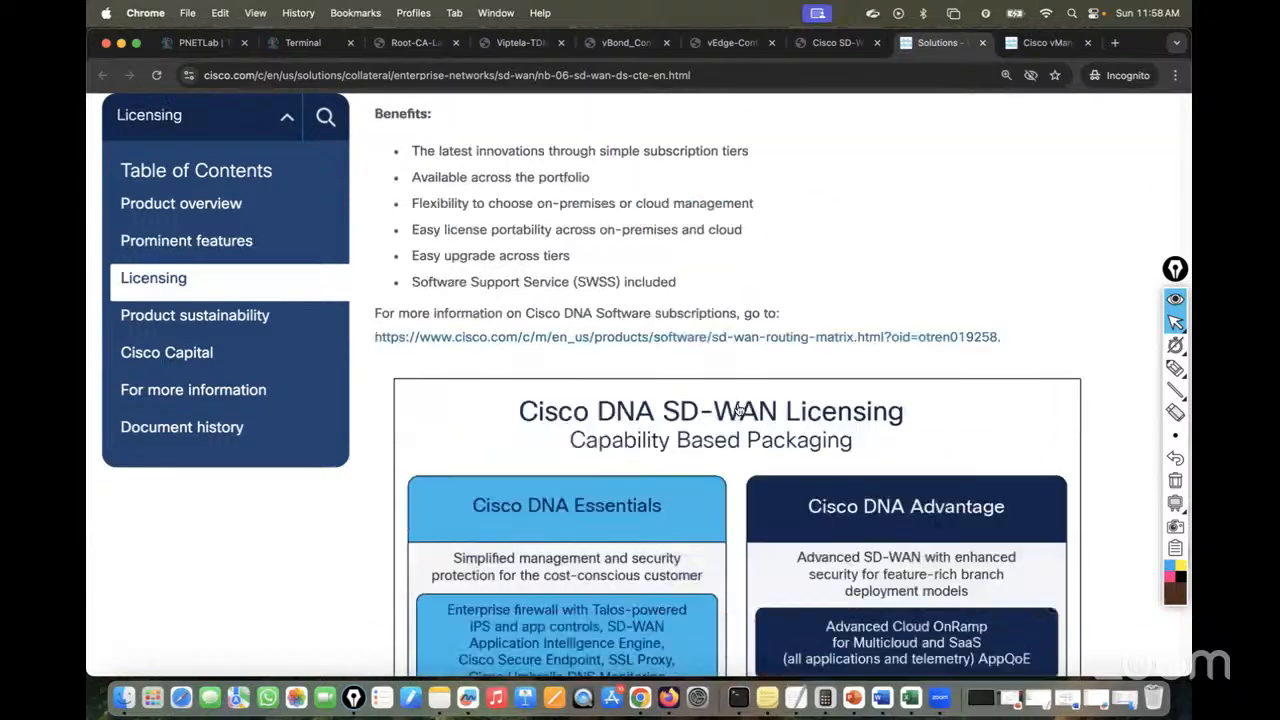
pyautogui.scroll(-20, 737, 405)
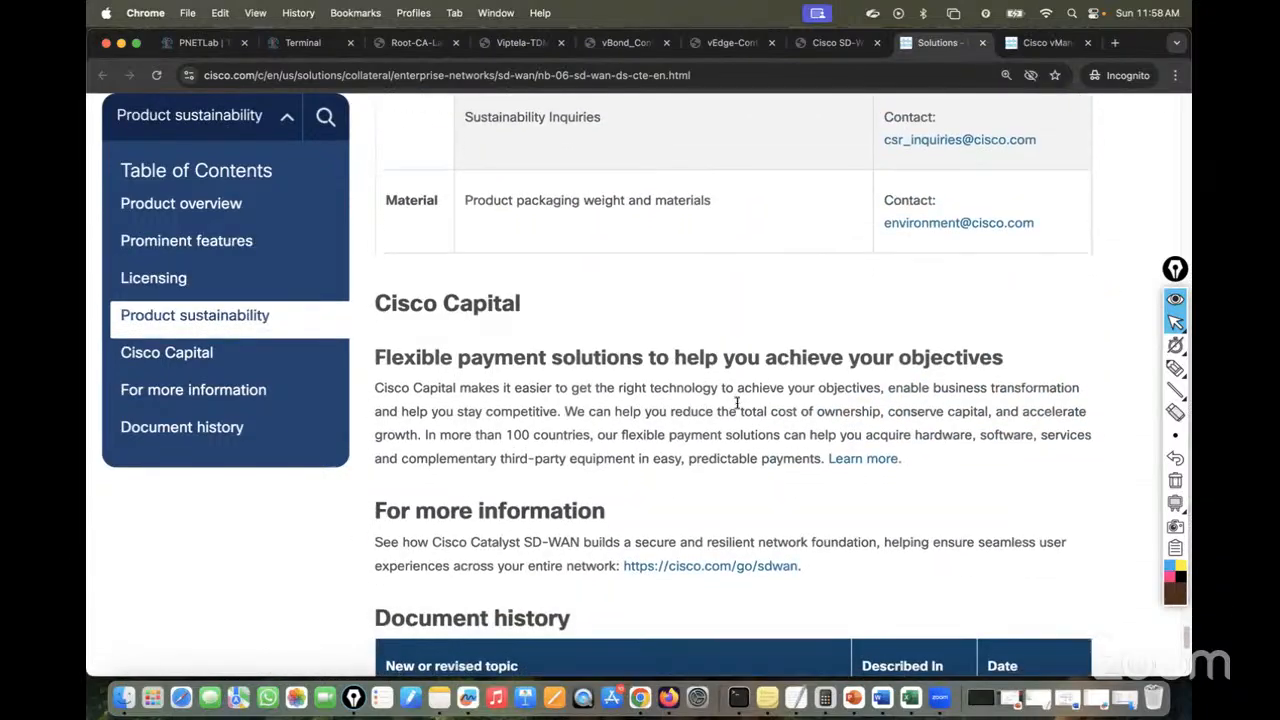
pyautogui.scroll(-5, 737, 405)
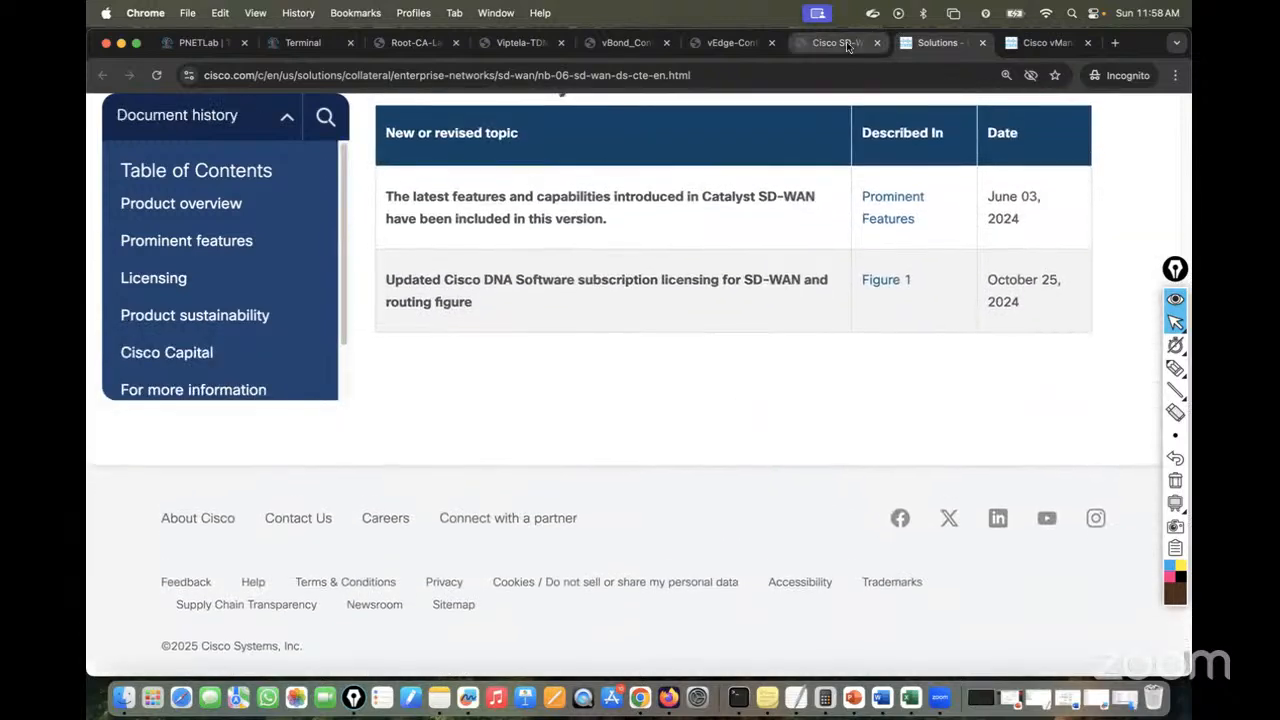
# Check the Routers PDF, scroll the vManage product page, then return to the Catalyst data sheet
pyautogui.click(848, 45)
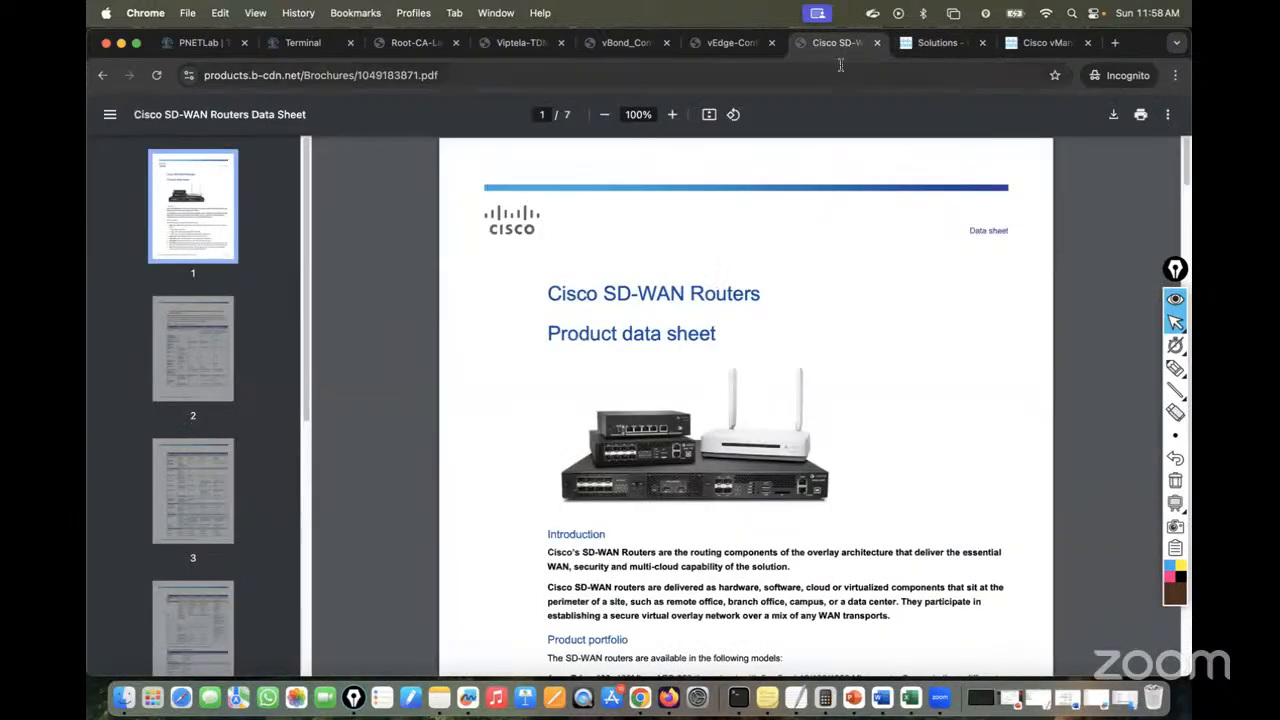
pyautogui.click(1047, 44)
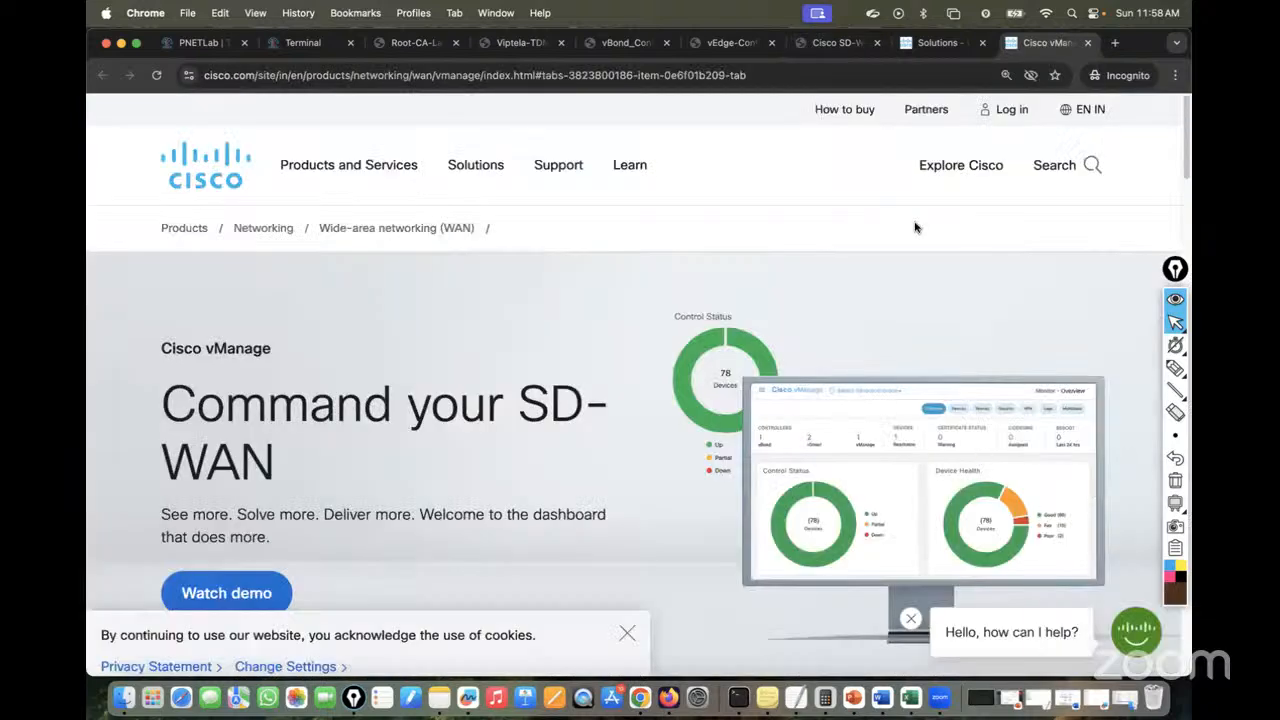
pyautogui.scroll(-10, 914, 227)
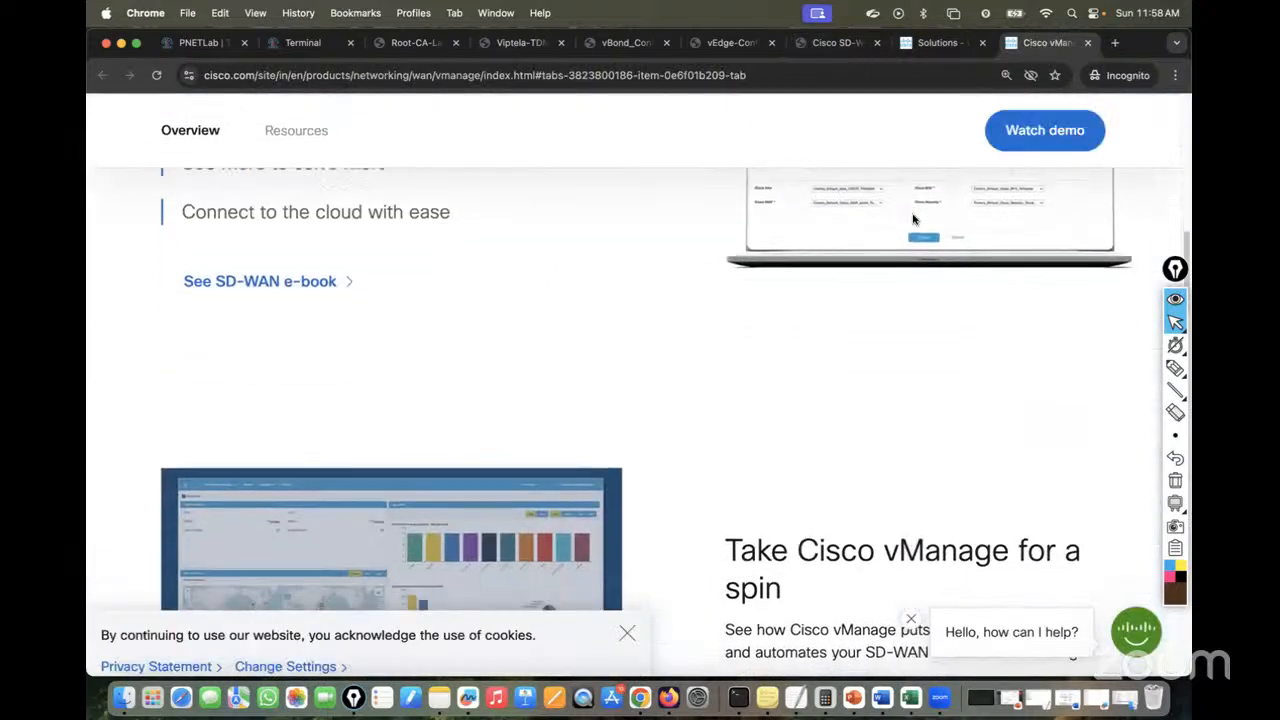
pyautogui.scroll(-5, 913, 219)
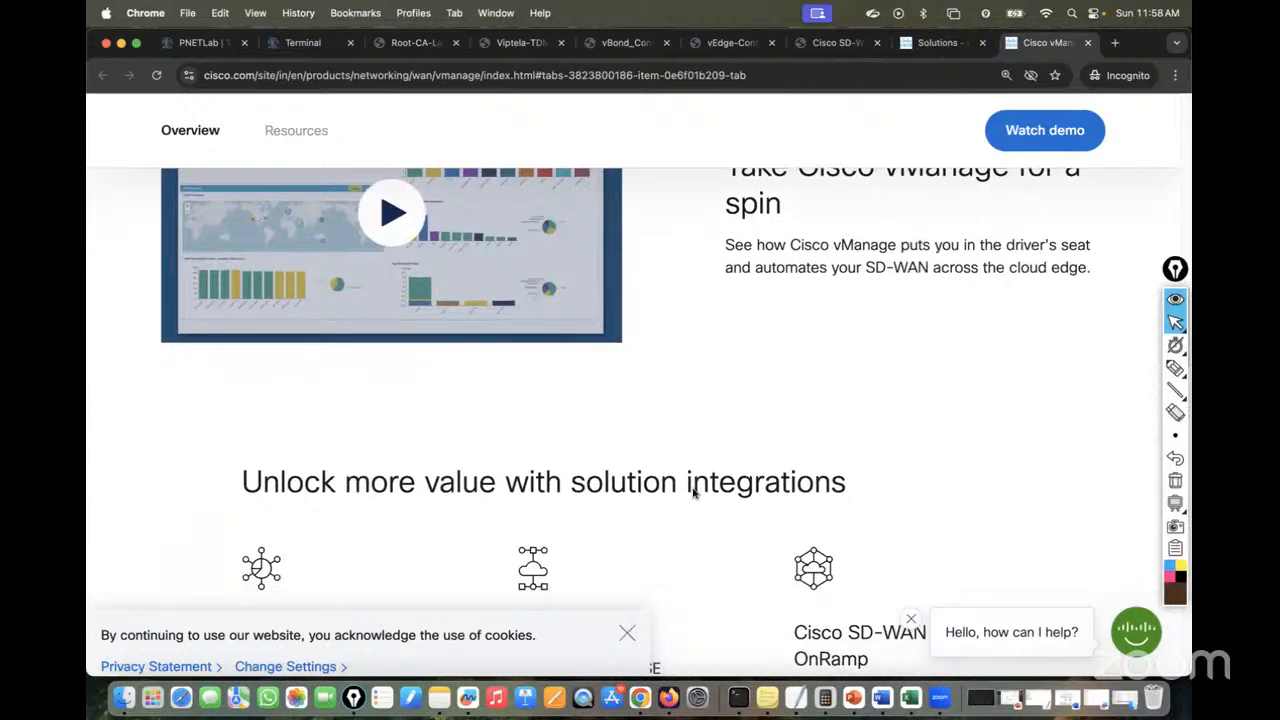
pyautogui.scroll(-8, 787, 305)
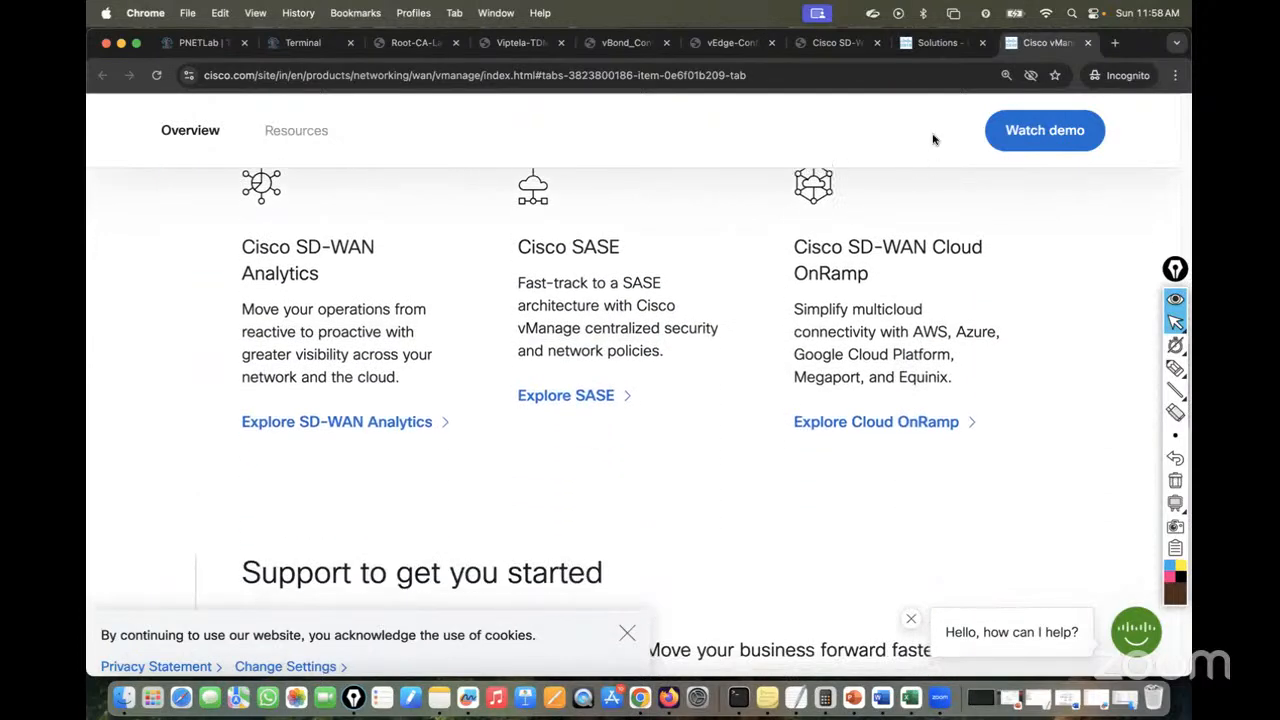
pyautogui.click(932, 42)
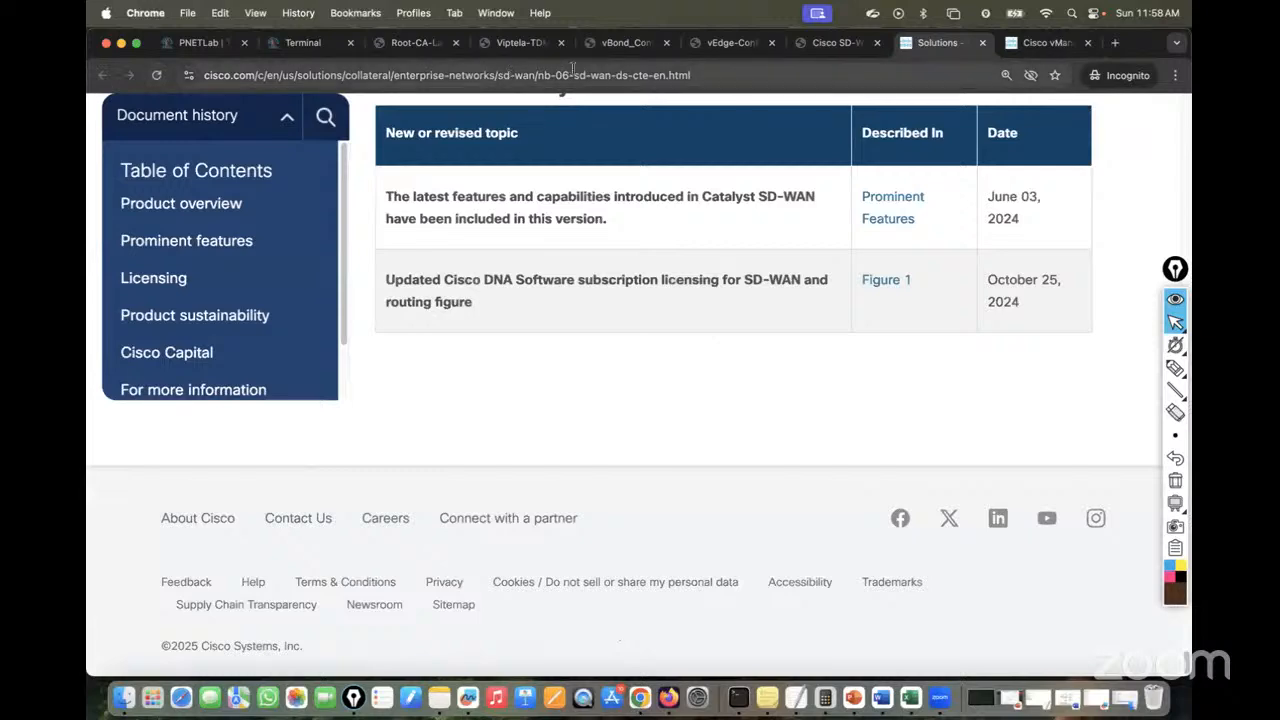
pyautogui.click(553, 77)
# Search Google about how many edges can onboard to Cisco vManage
pyautogui.write('goo')
pyautogui.press('Return')
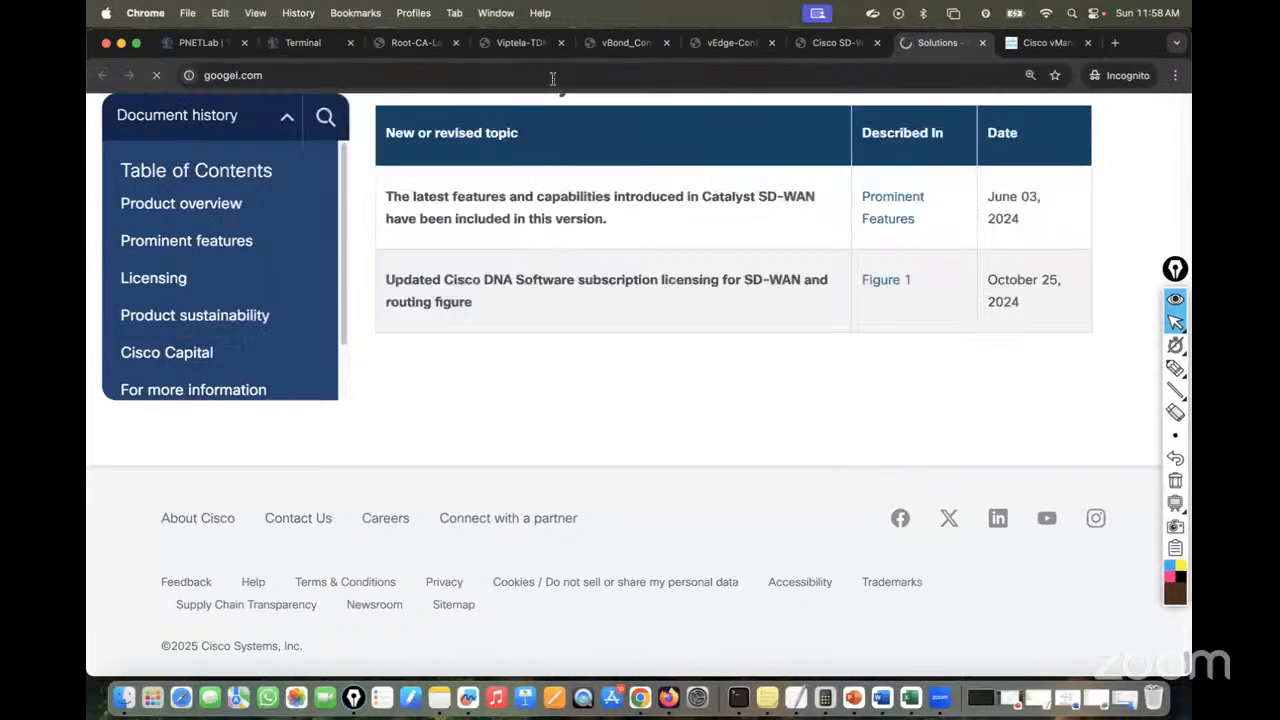
pyautogui.write('j')
pyautogui.press('BackSpace')
pyautogui.write('how ')
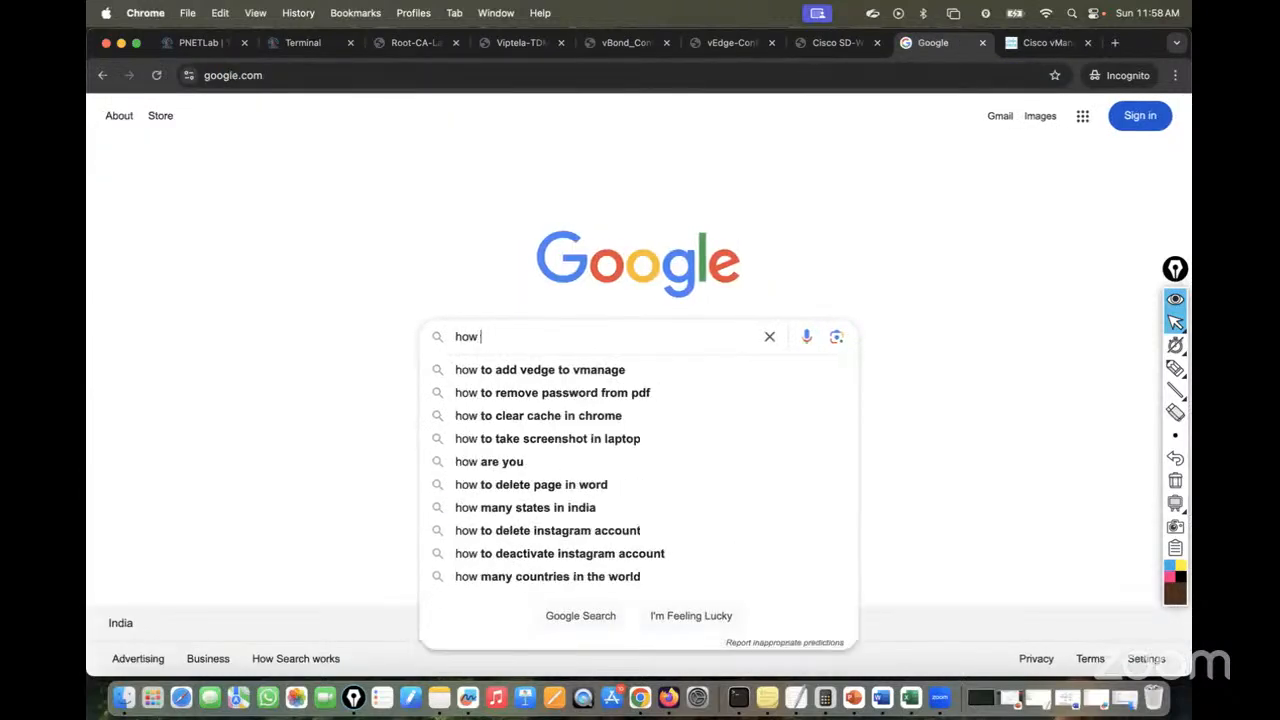
pyautogui.write('many edge ')
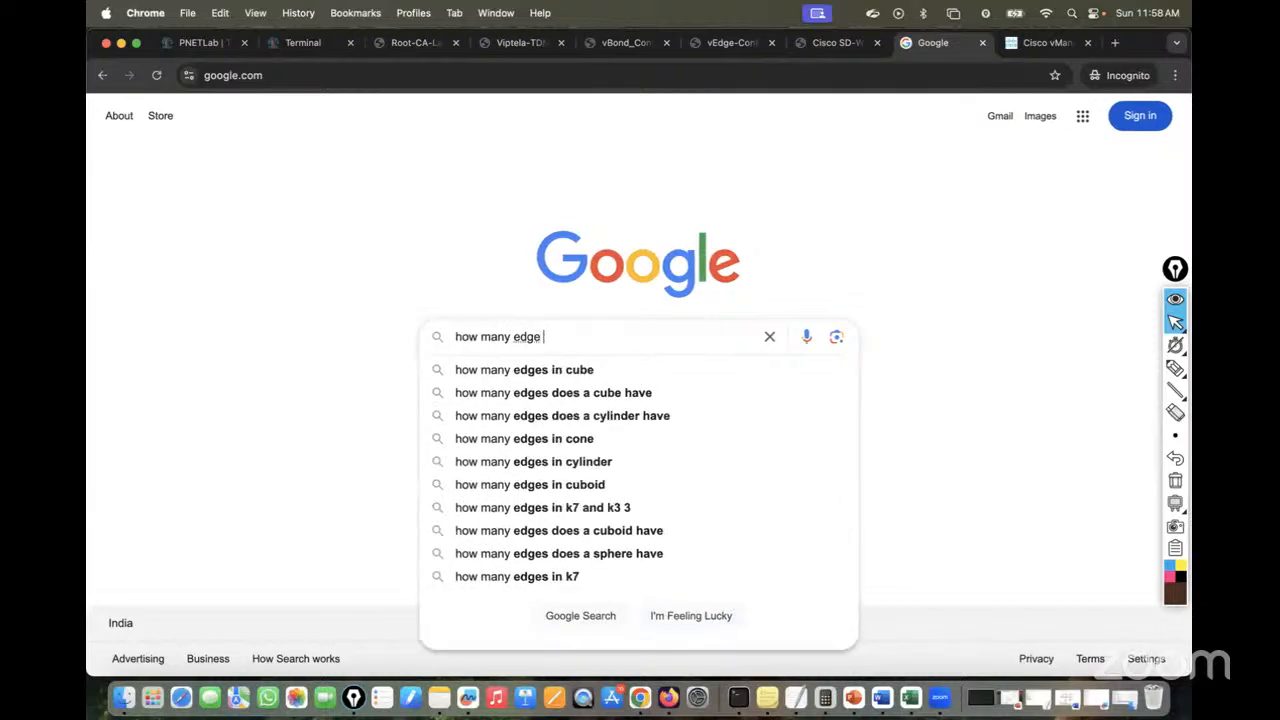
pyautogui.write('can ')
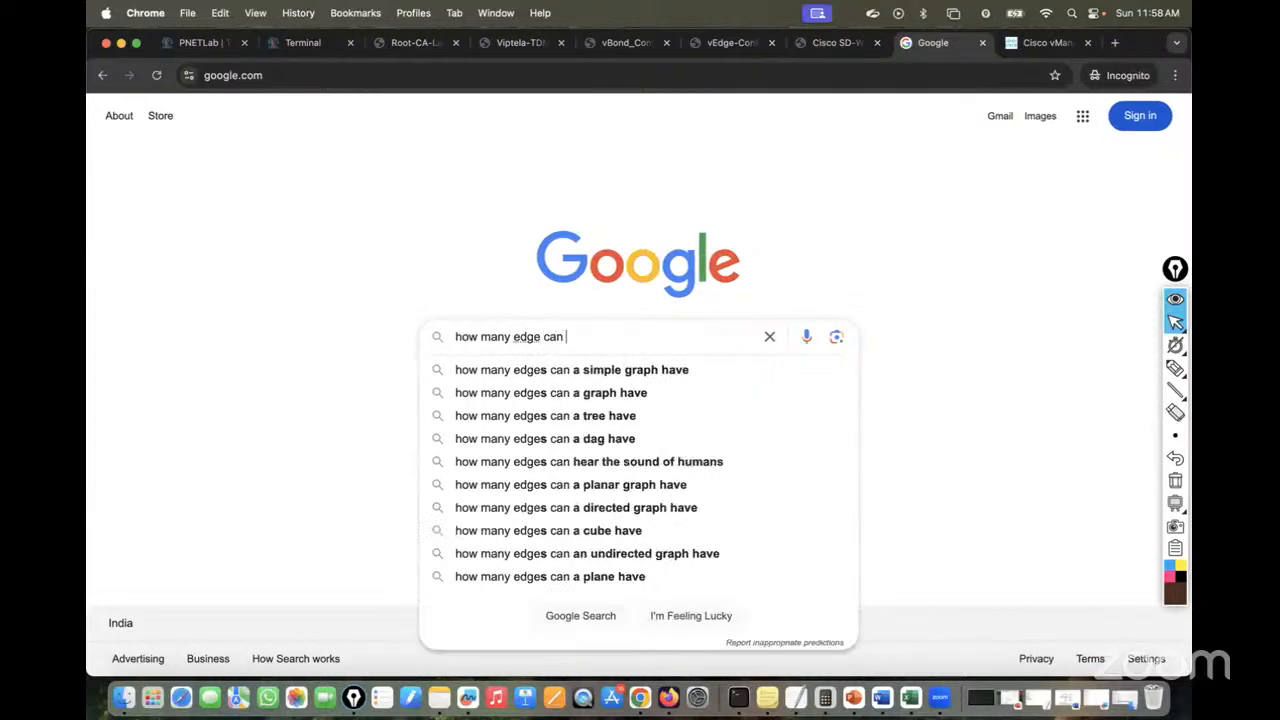
pyautogui.write('one')
pyautogui.press('BackSpace')
pyautogui.write('b')
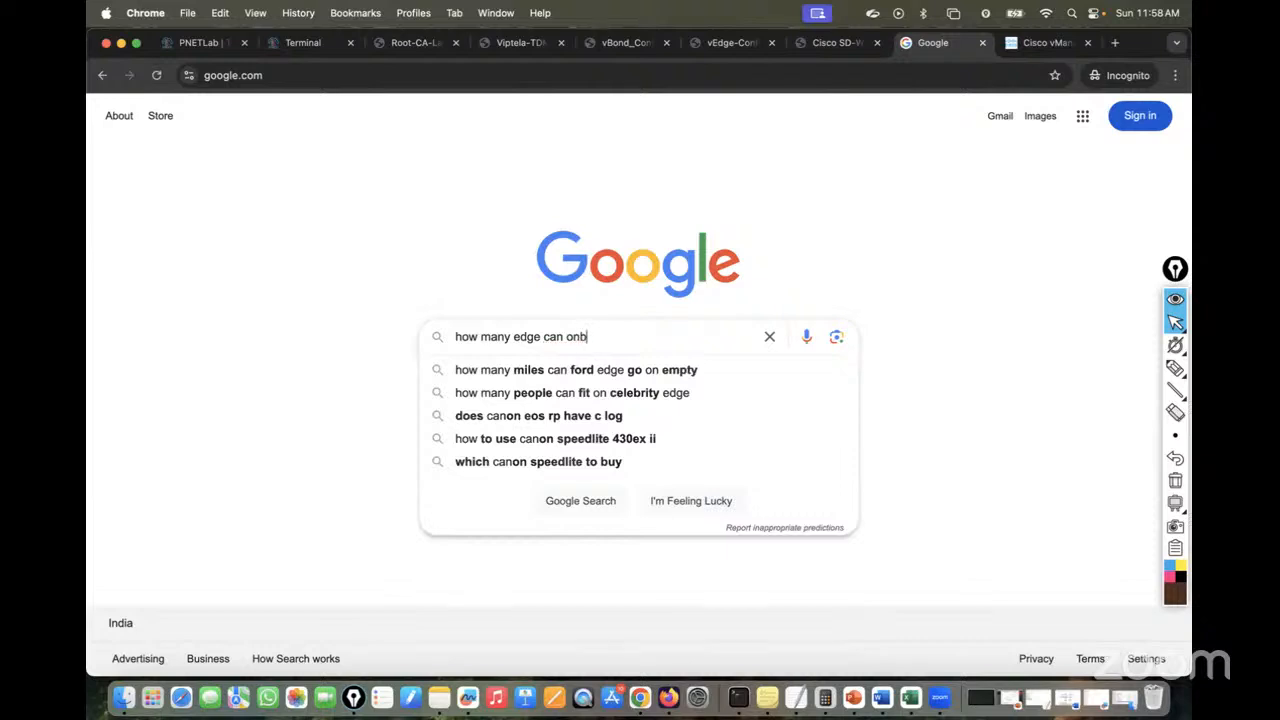
pyautogui.write('oa')
pyautogui.press('Down')
pyautogui.press('Return')
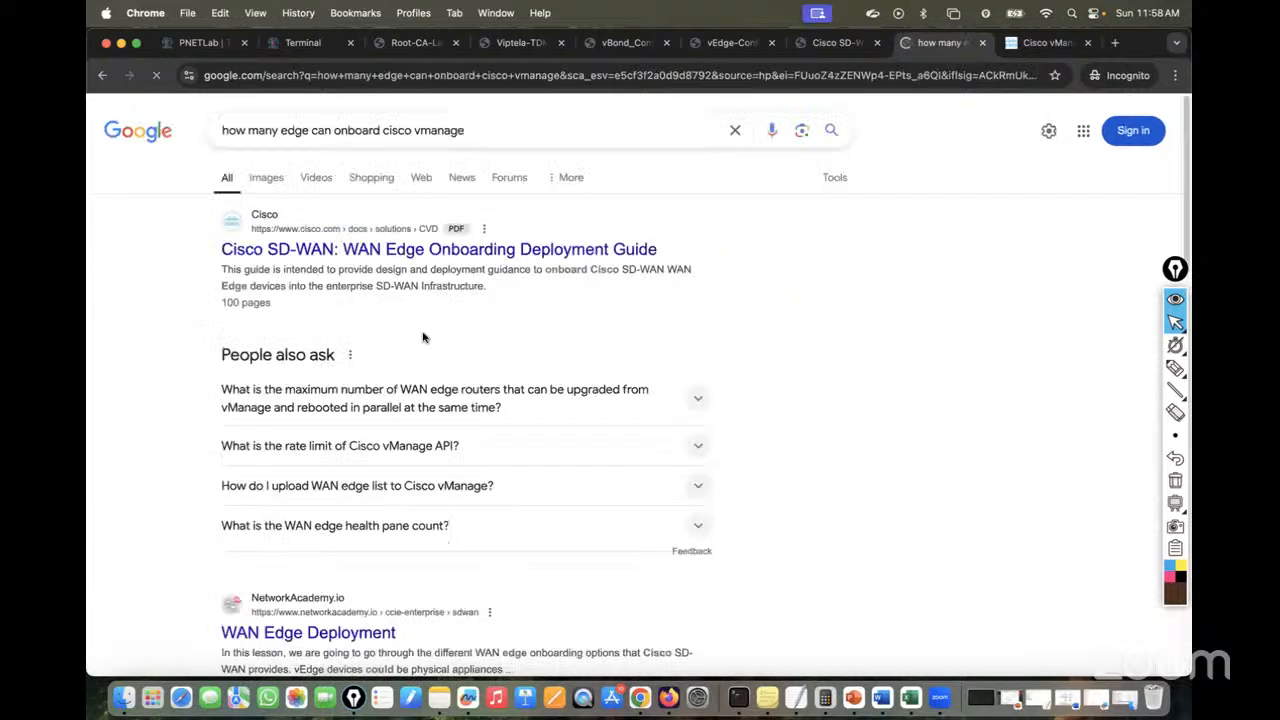
# Open the WAN Edge Onboarding Deployment Guide PDF in its own tab and zoom to 110%
pyautogui.rightClick(430, 251)
pyautogui.press('Escape')
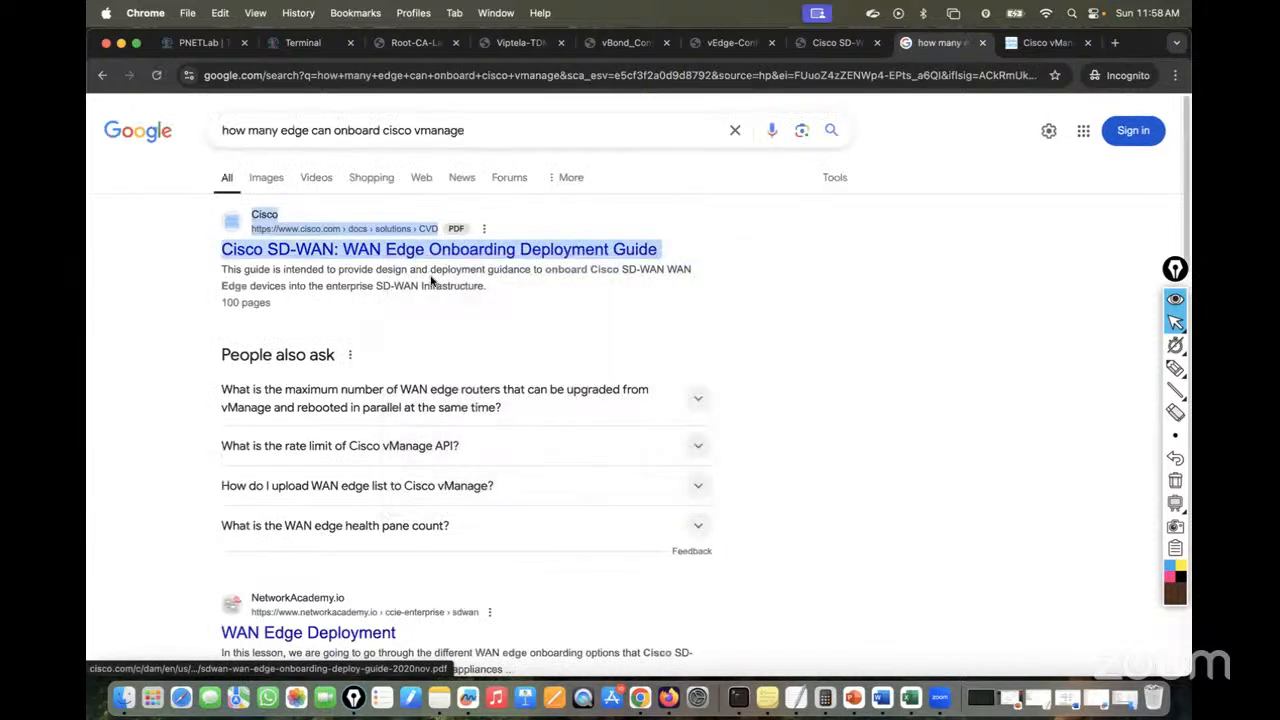
pyautogui.click(951, 44)
pyautogui.scroll(-1, 761, 379)
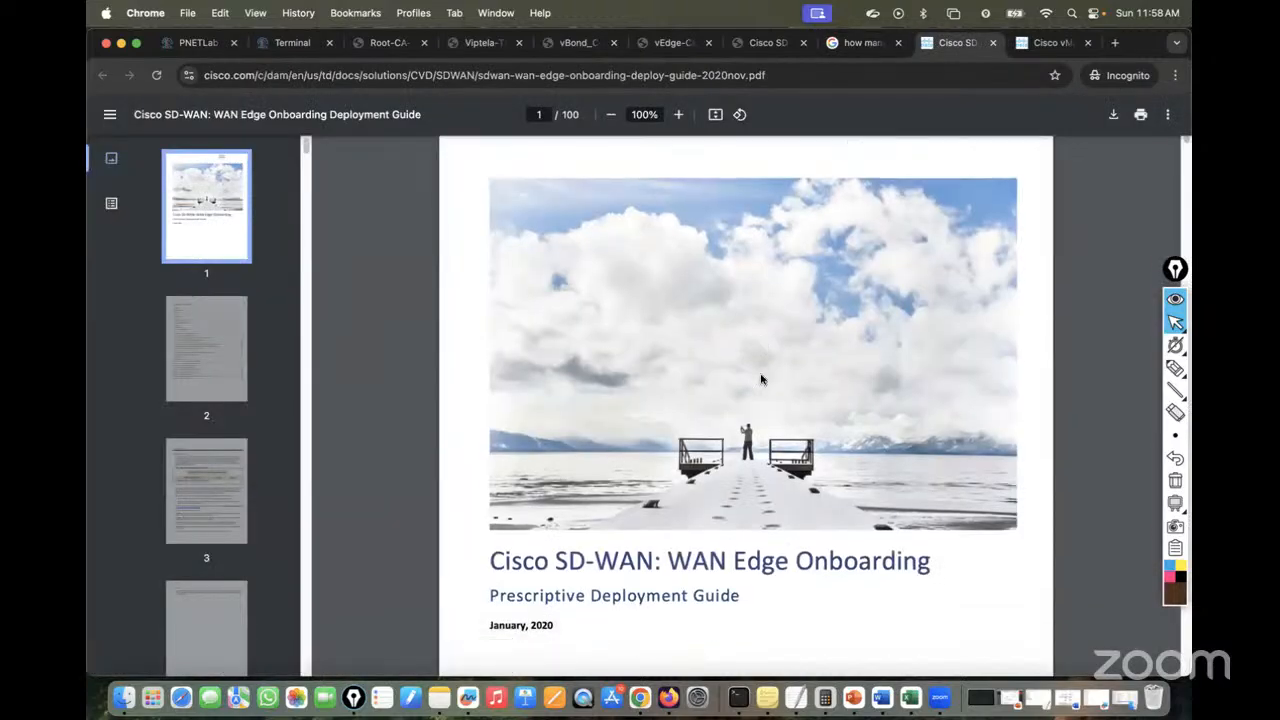
pyautogui.scroll(-15, 761, 379)
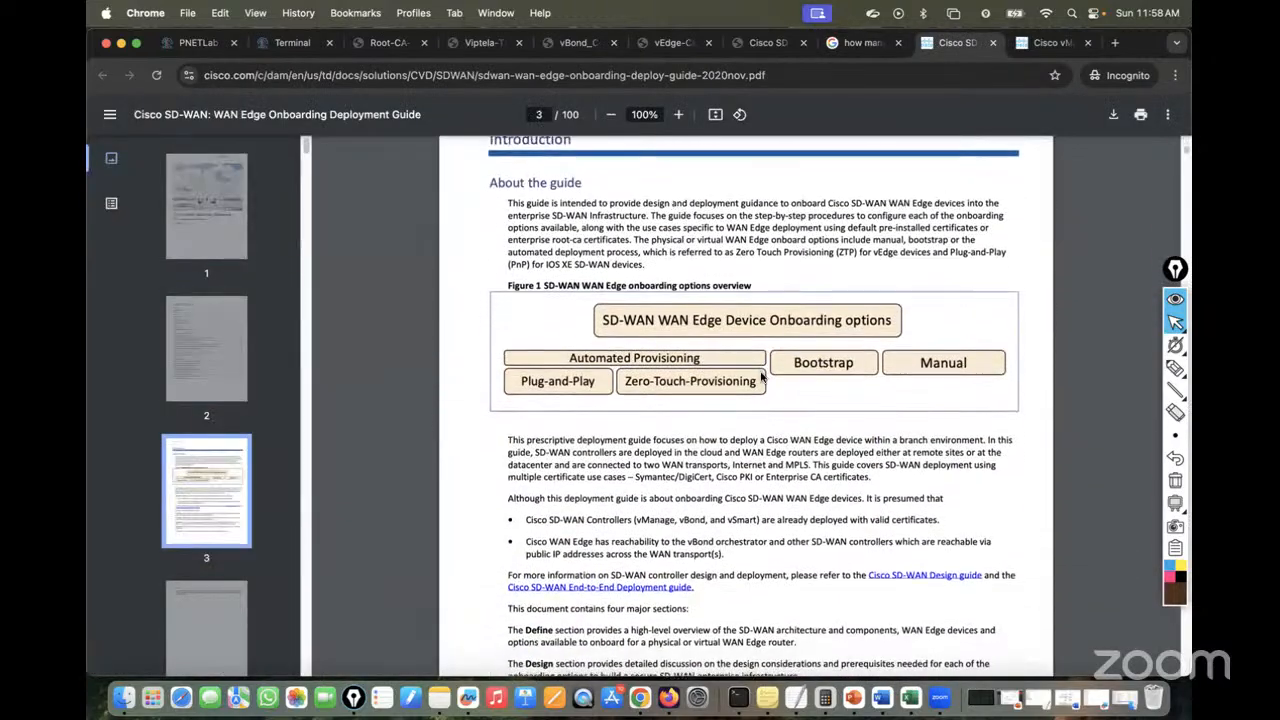
pyautogui.click(678, 115)
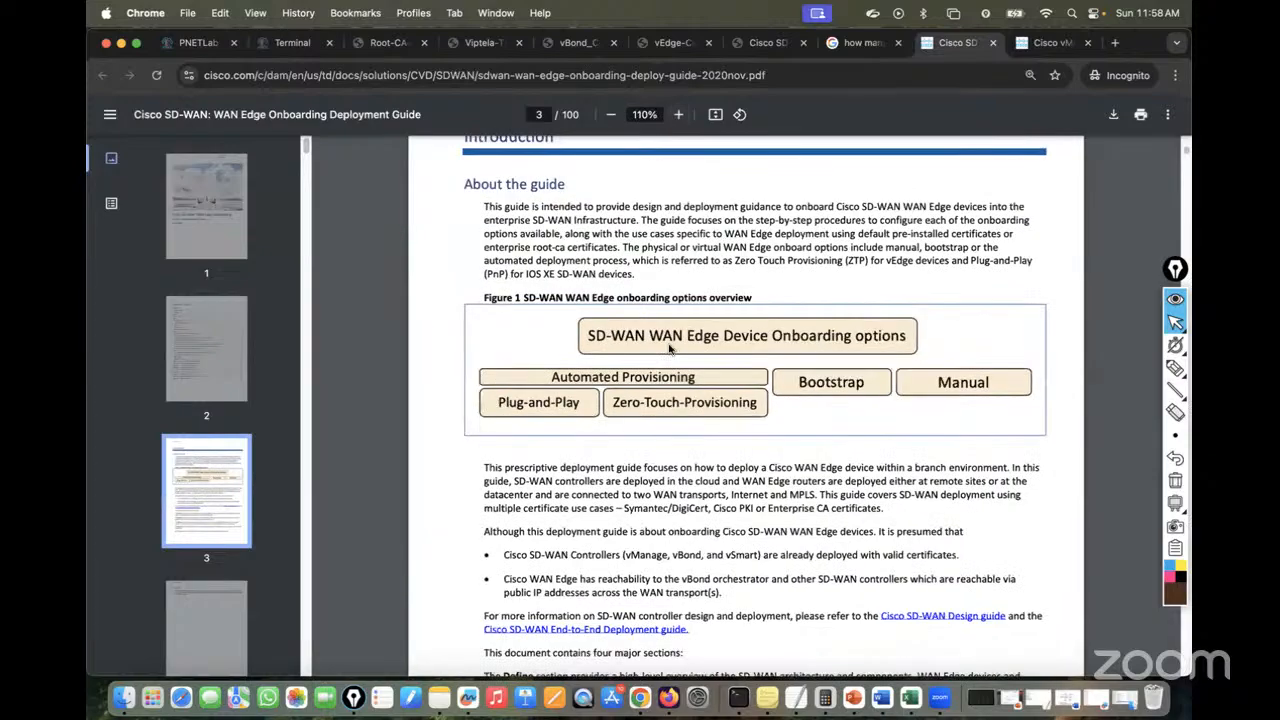
# Scroll the guide down to page 22, Process 2: Onboarding vEdge devices
pyautogui.scroll(-15, 670, 348)
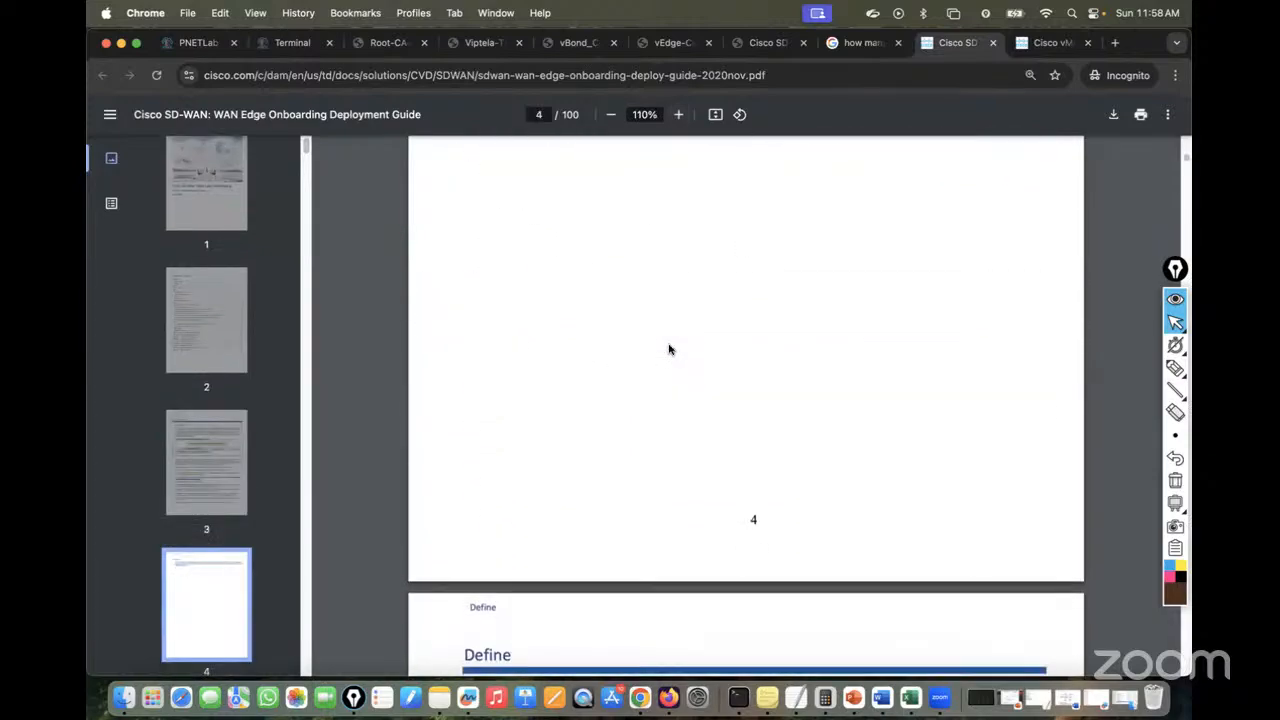
pyautogui.scroll(-10, 670, 348)
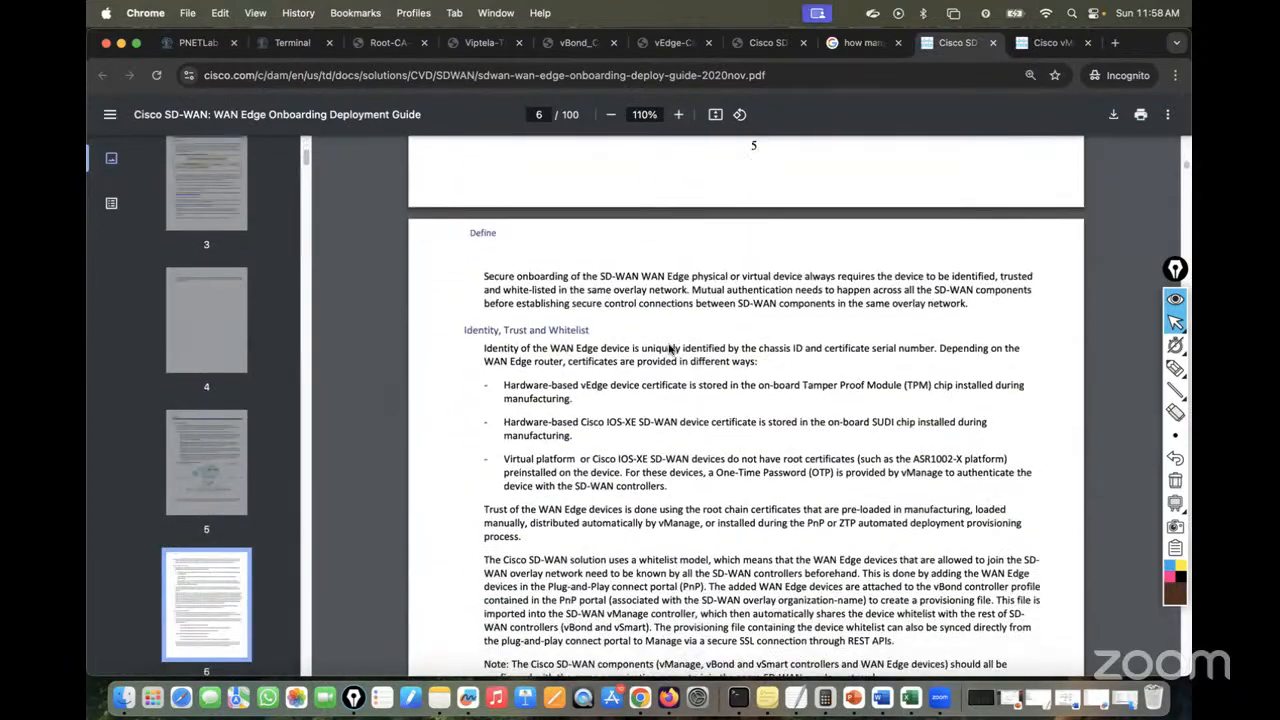
pyautogui.scroll(-15, 670, 348)
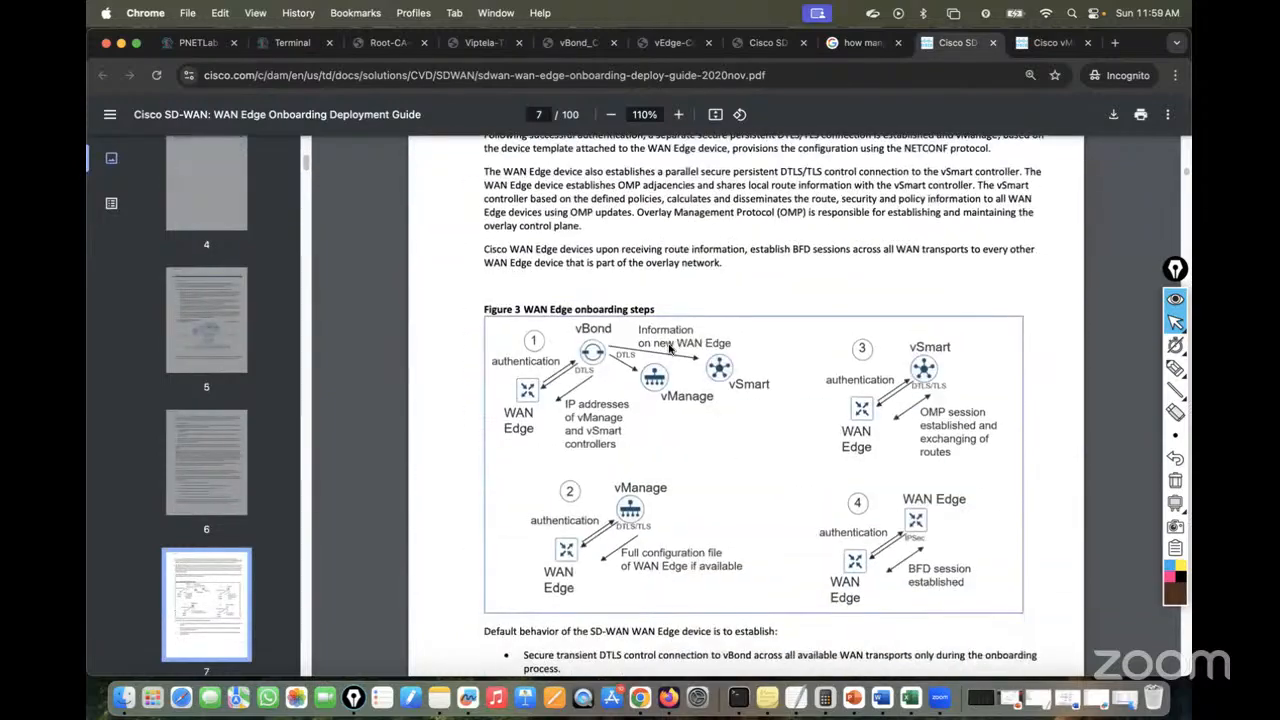
pyautogui.scroll(-15, 670, 348)
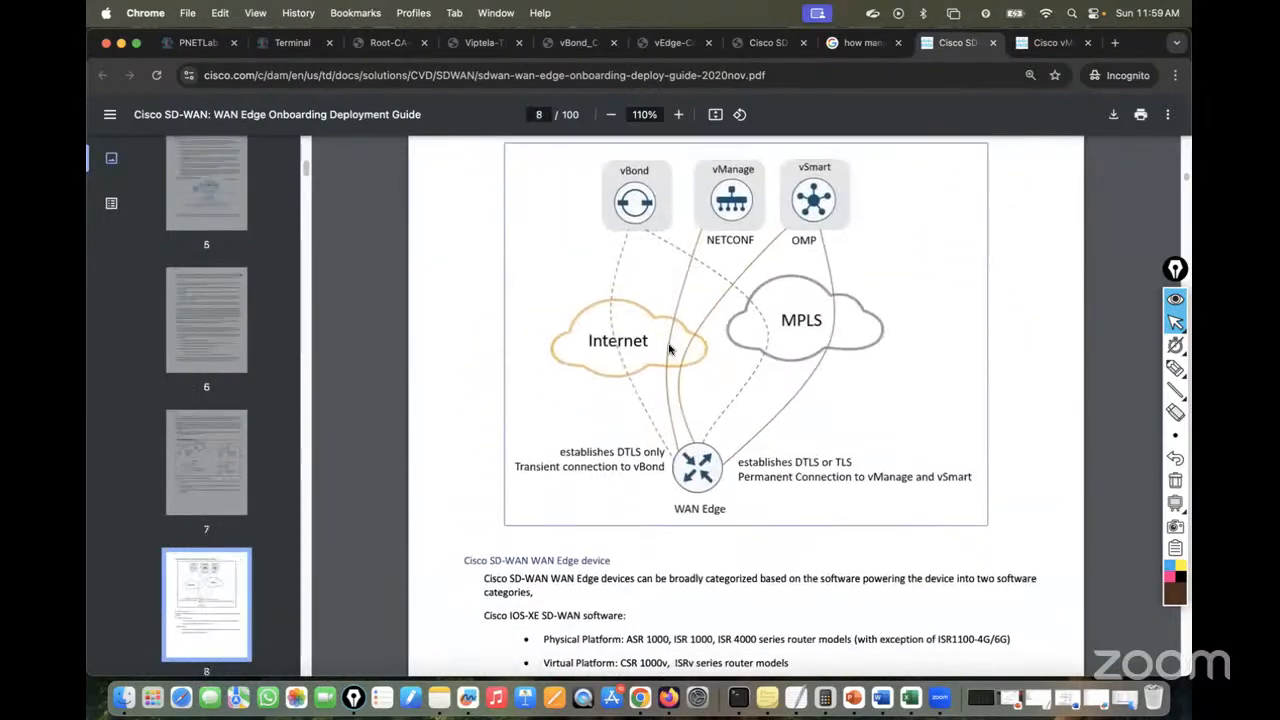
pyautogui.scroll(-15, 670, 348)
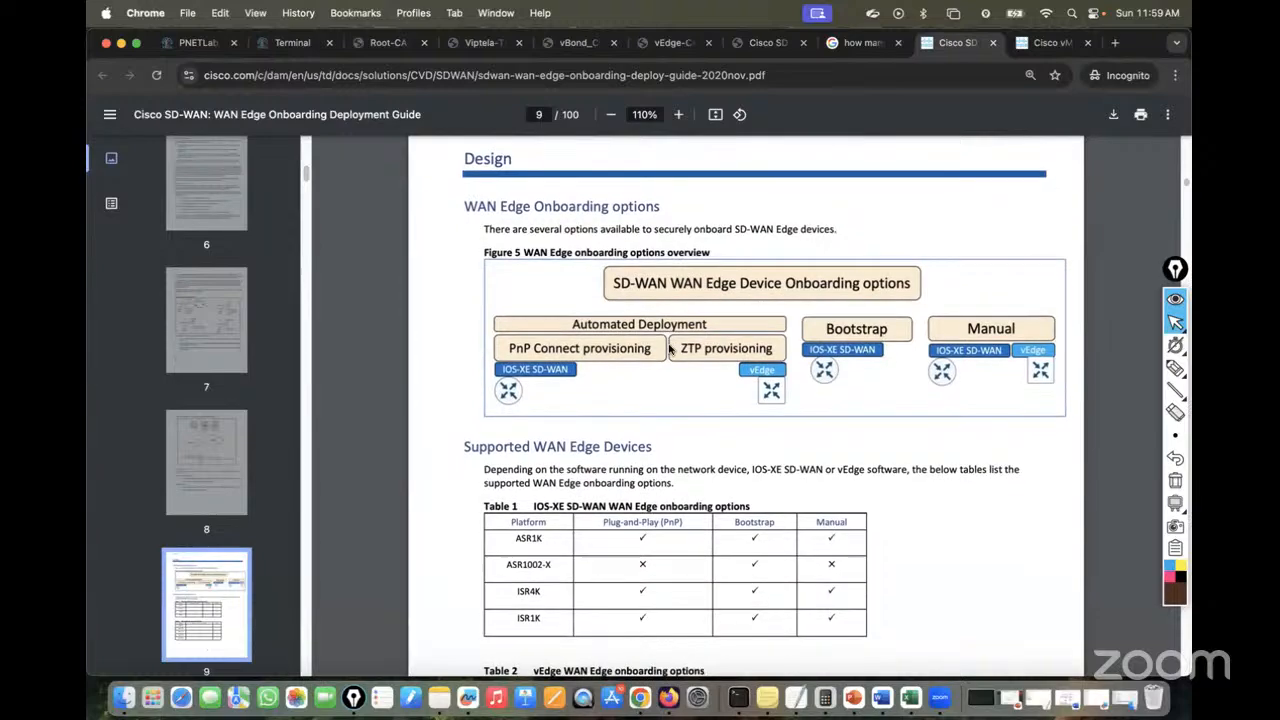
pyautogui.scroll(-15, 670, 348)
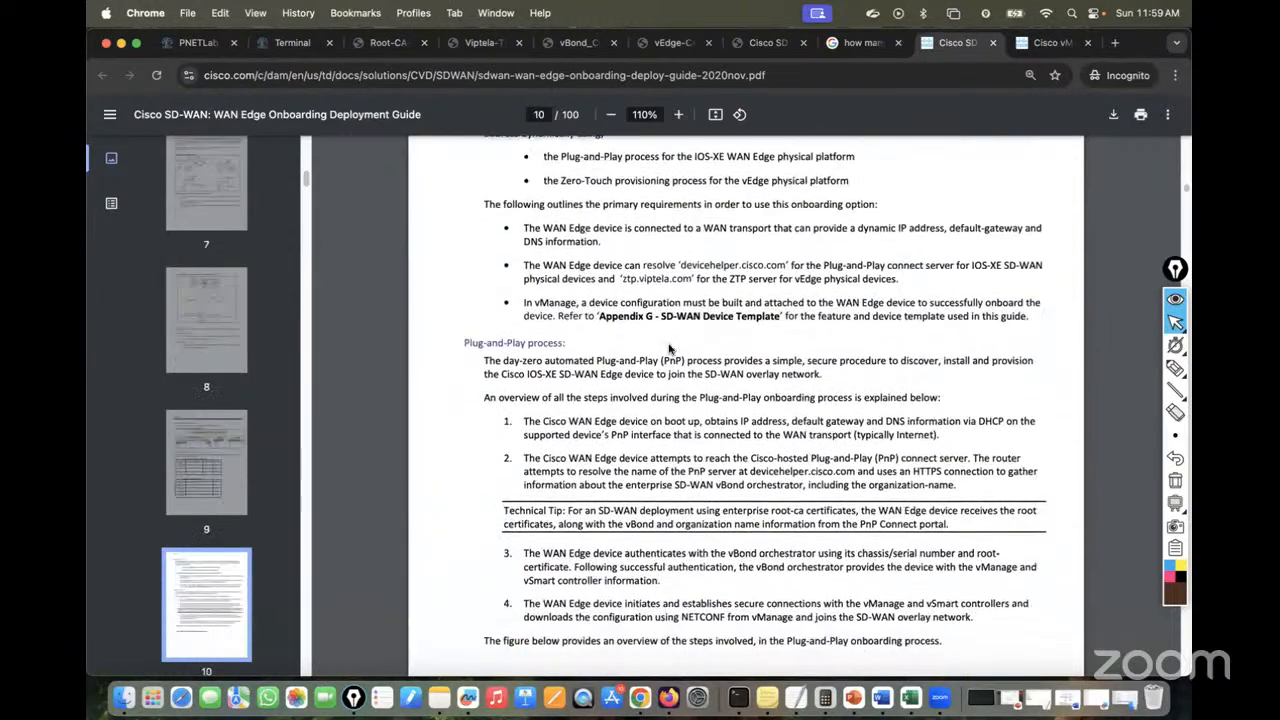
pyautogui.scroll(-15, 670, 348)
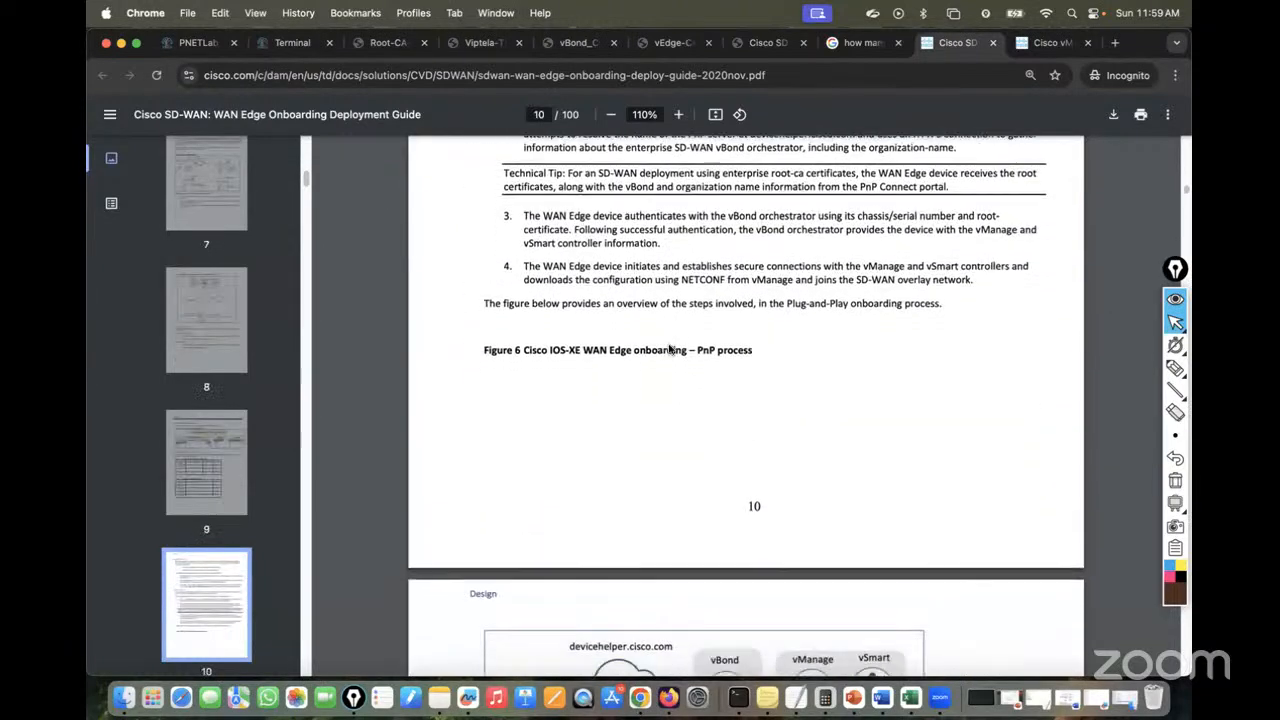
pyautogui.scroll(-15, 670, 348)
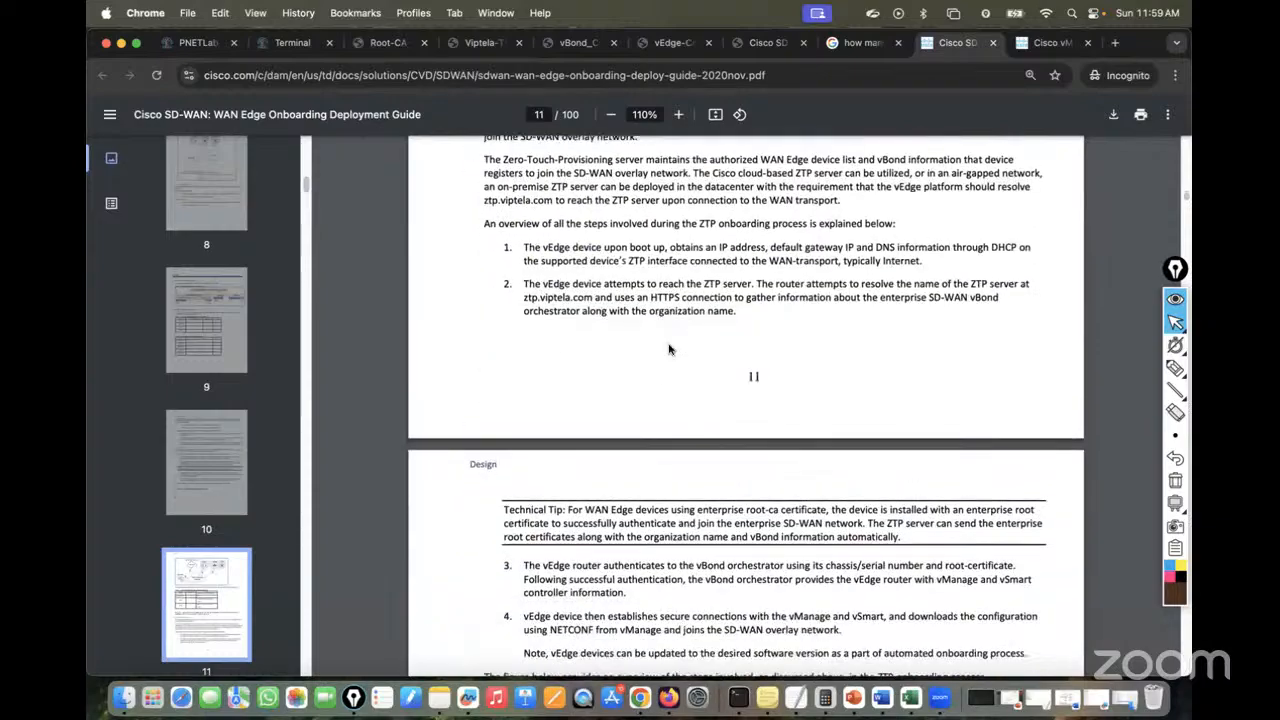
pyautogui.scroll(-10, 670, 348)
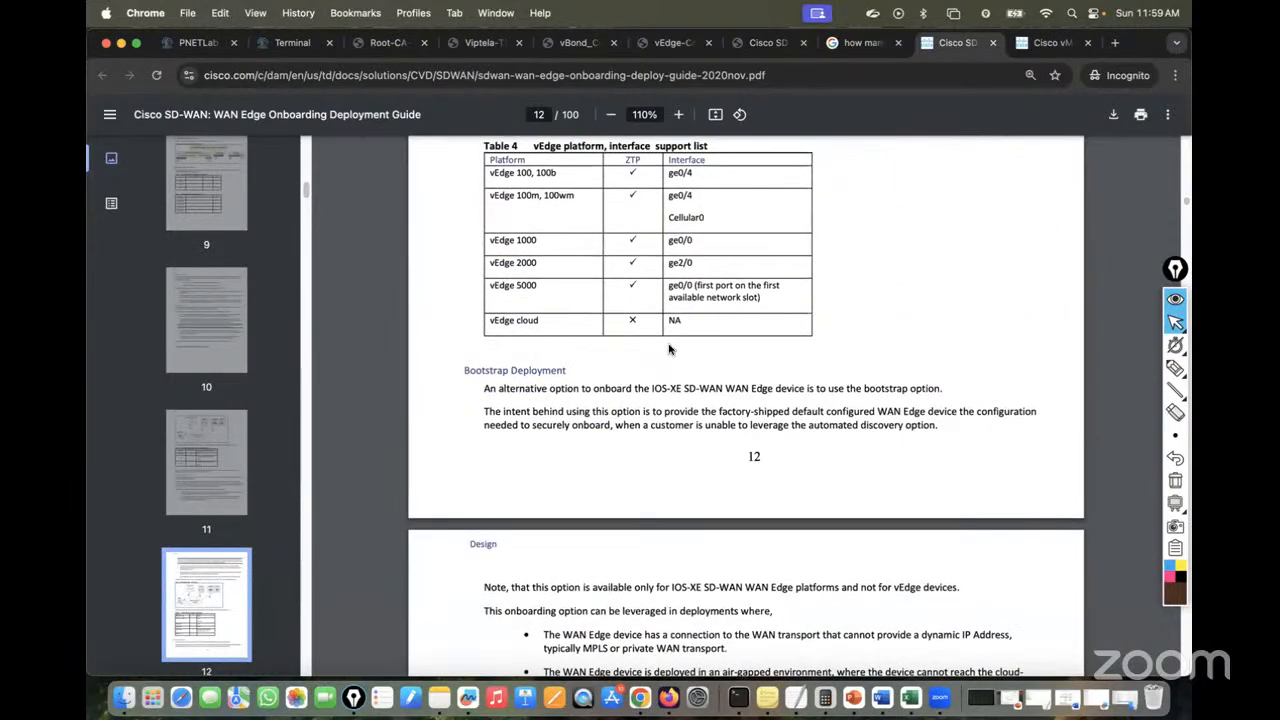
pyautogui.scroll(-6, 670, 348)
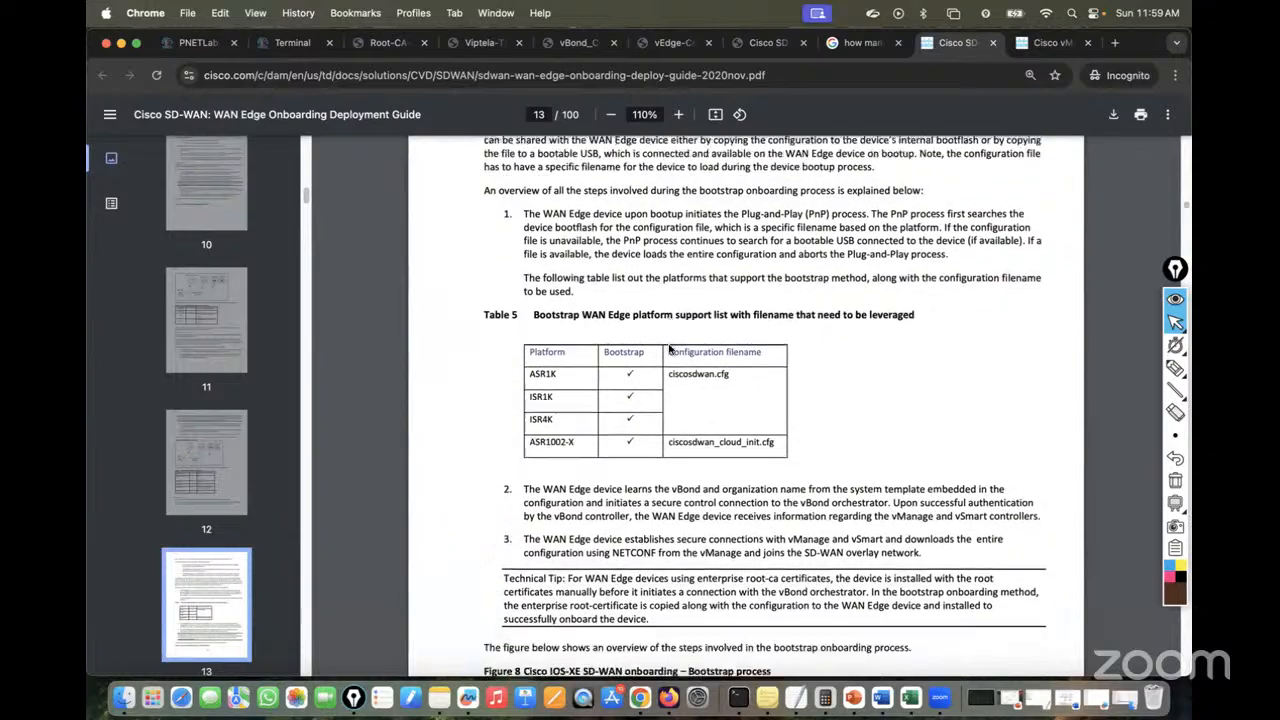
pyautogui.scroll(-17, 670, 348)
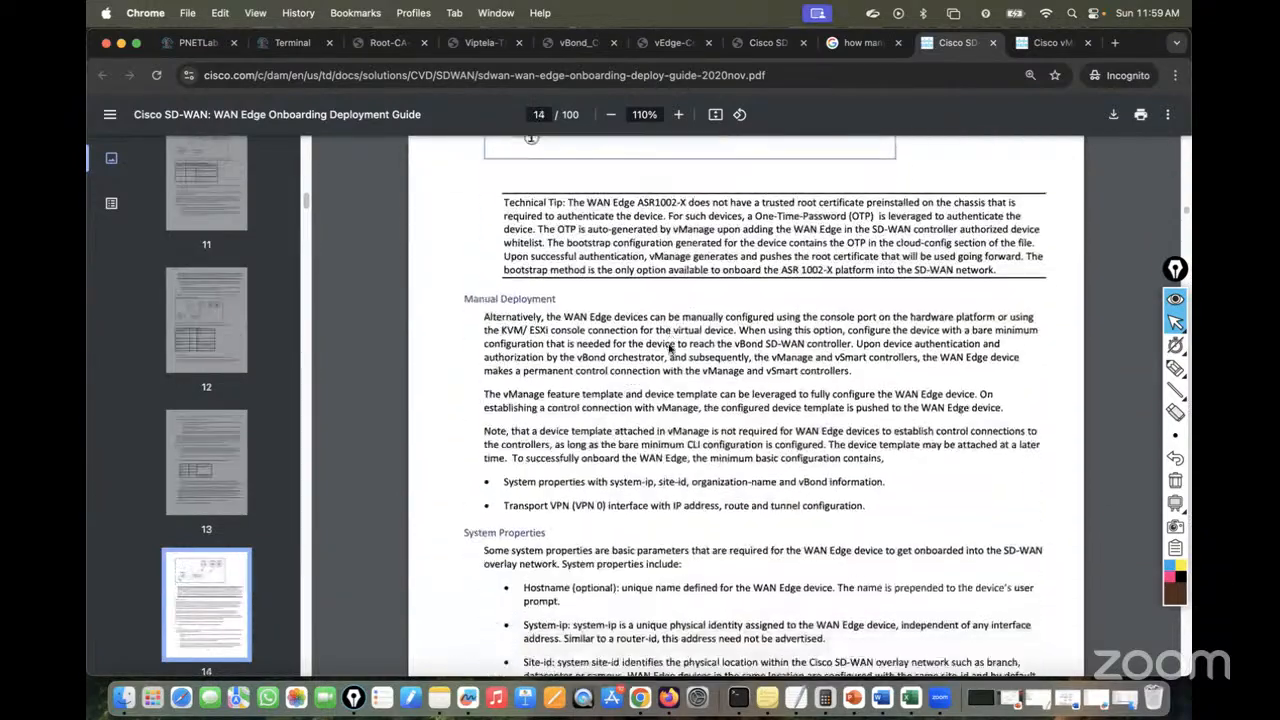
pyautogui.scroll(-20, 670, 348)
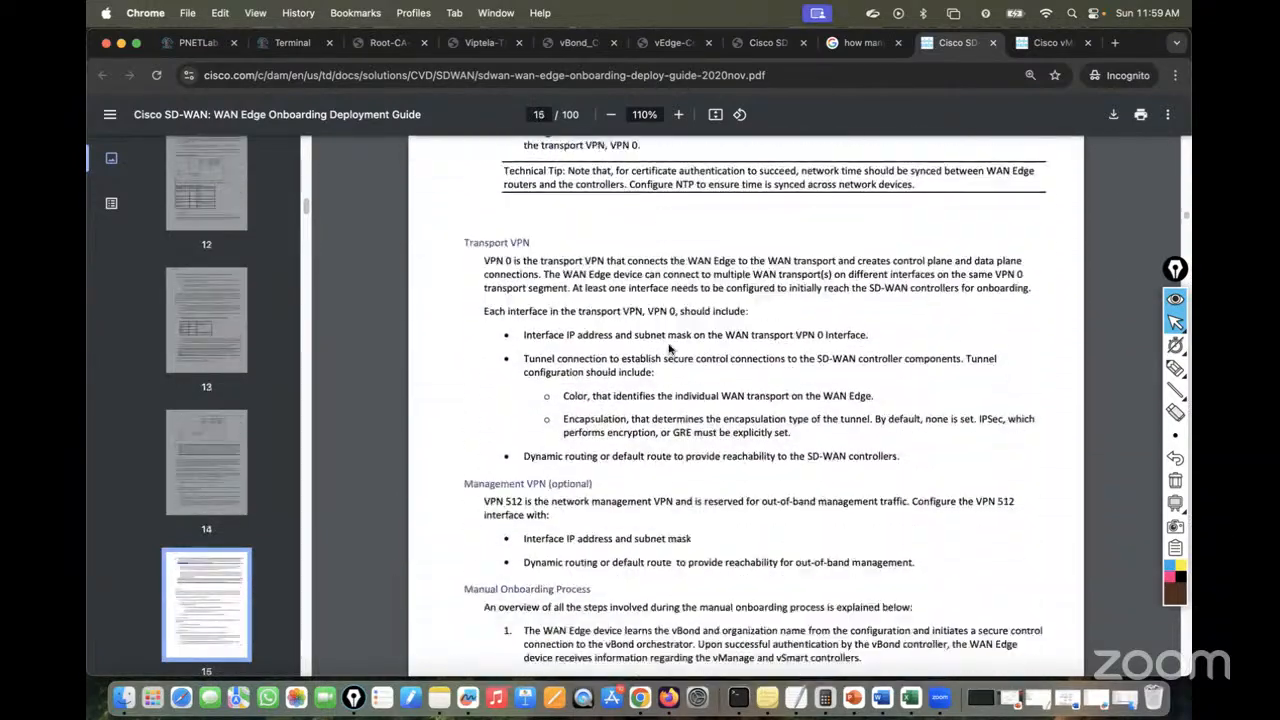
pyautogui.scroll(-12, 670, 348)
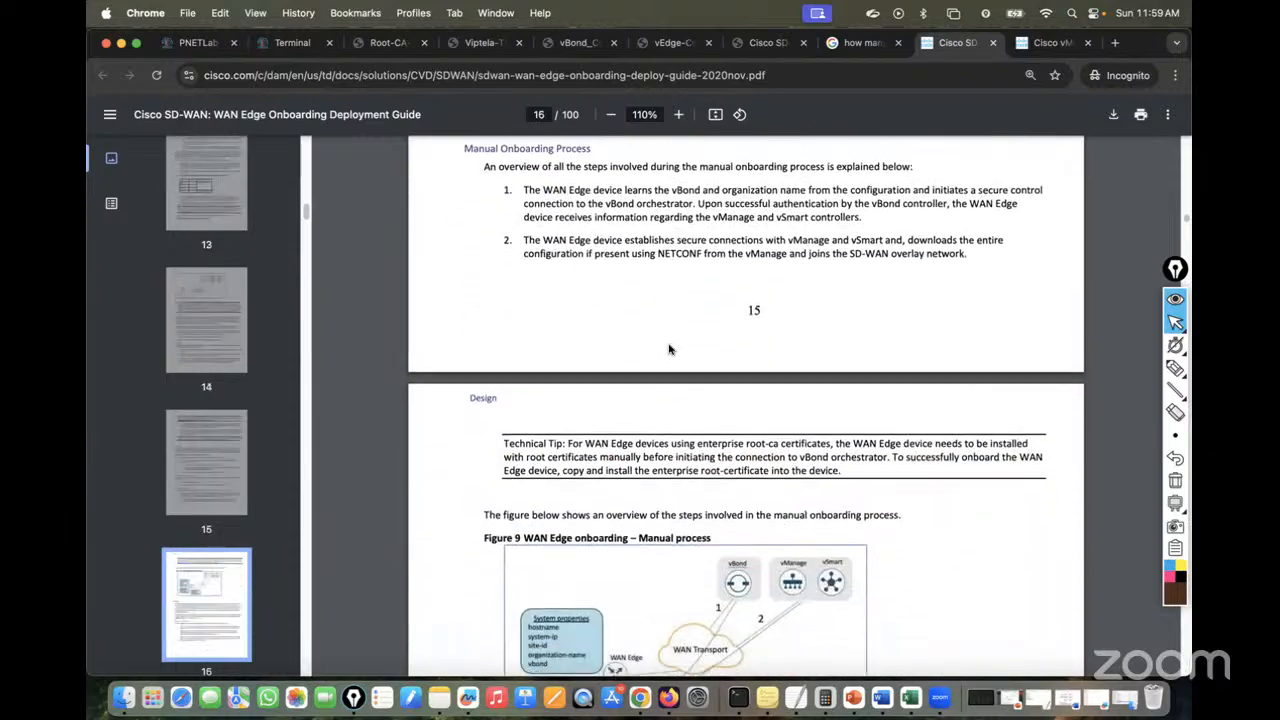
pyautogui.scroll(-20, 670, 348)
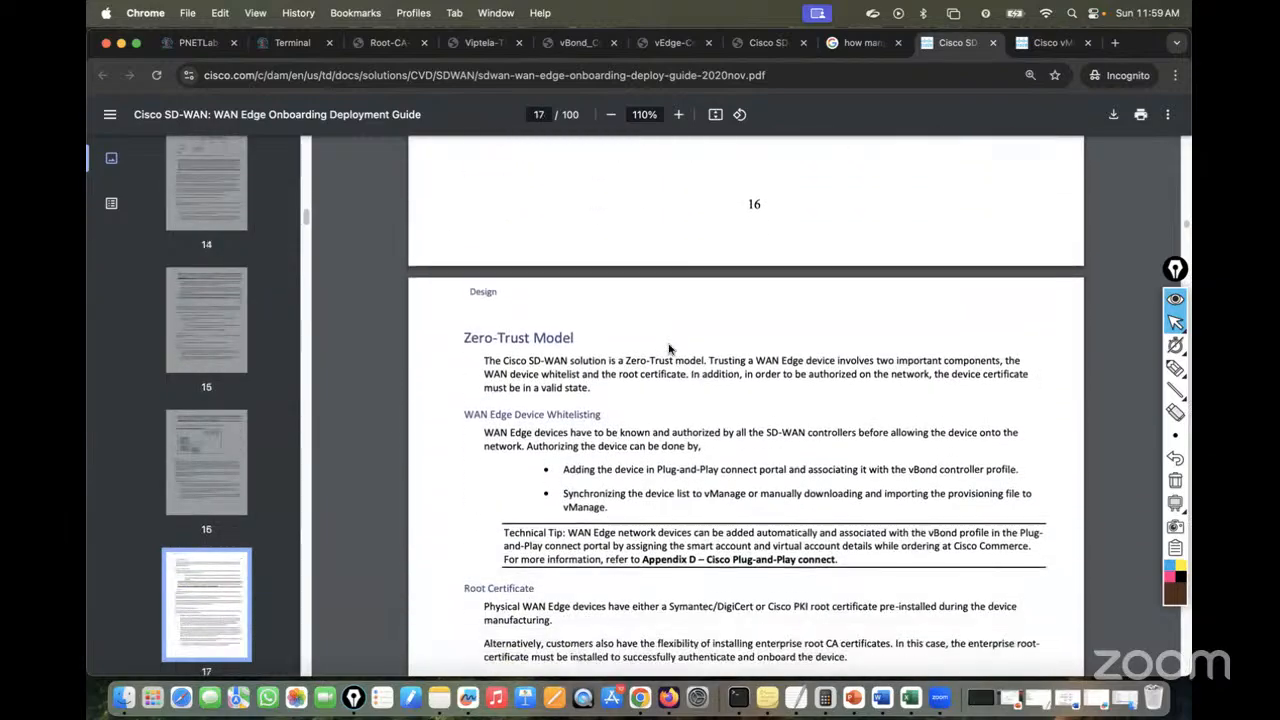
pyautogui.scroll(-10, 670, 348)
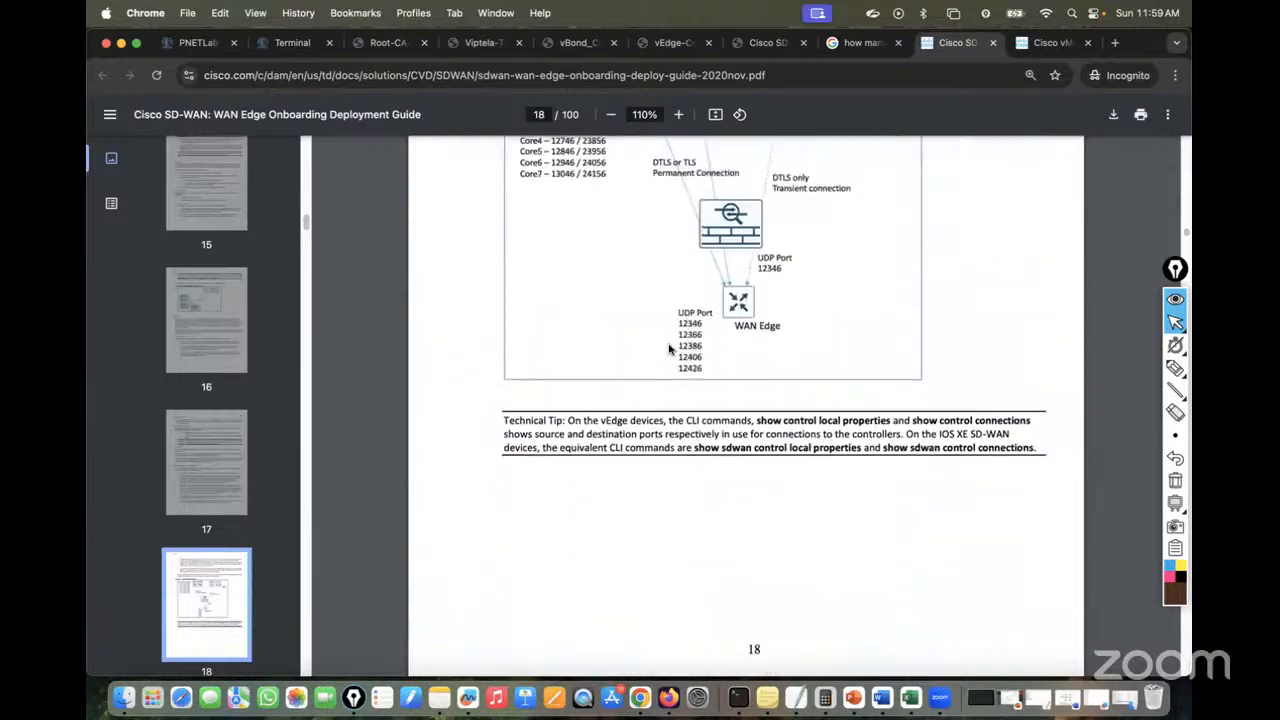
pyautogui.scroll(-15, 670, 348)
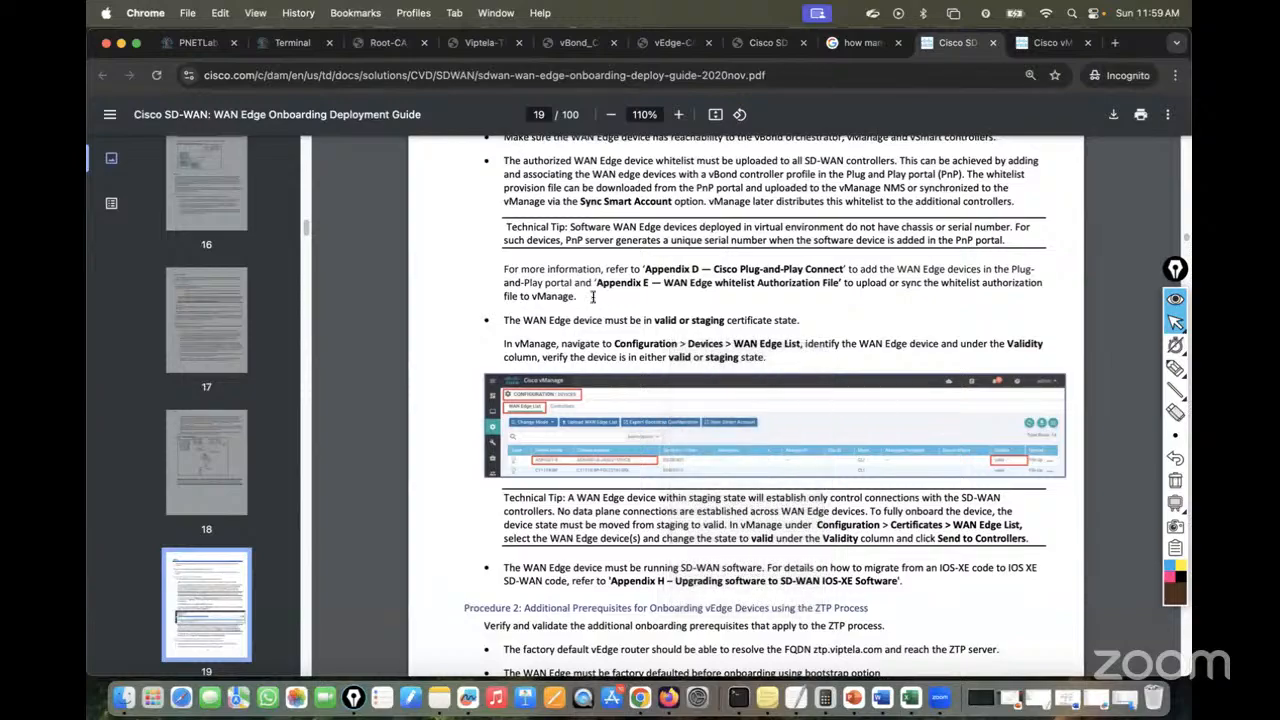
pyautogui.scroll(-8, 669, 369)
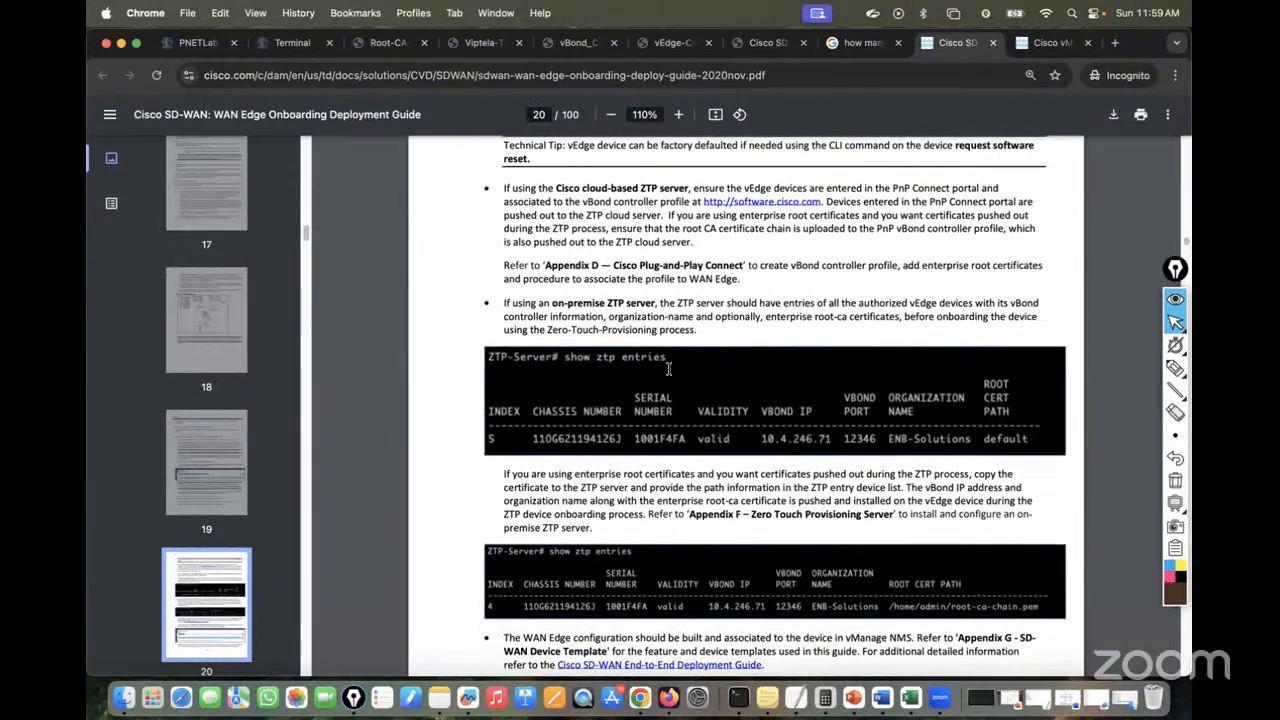
pyautogui.scroll(2, 669, 369)
pyautogui.scroll(-10, 669, 369)
pyautogui.scroll(4, 669, 369)
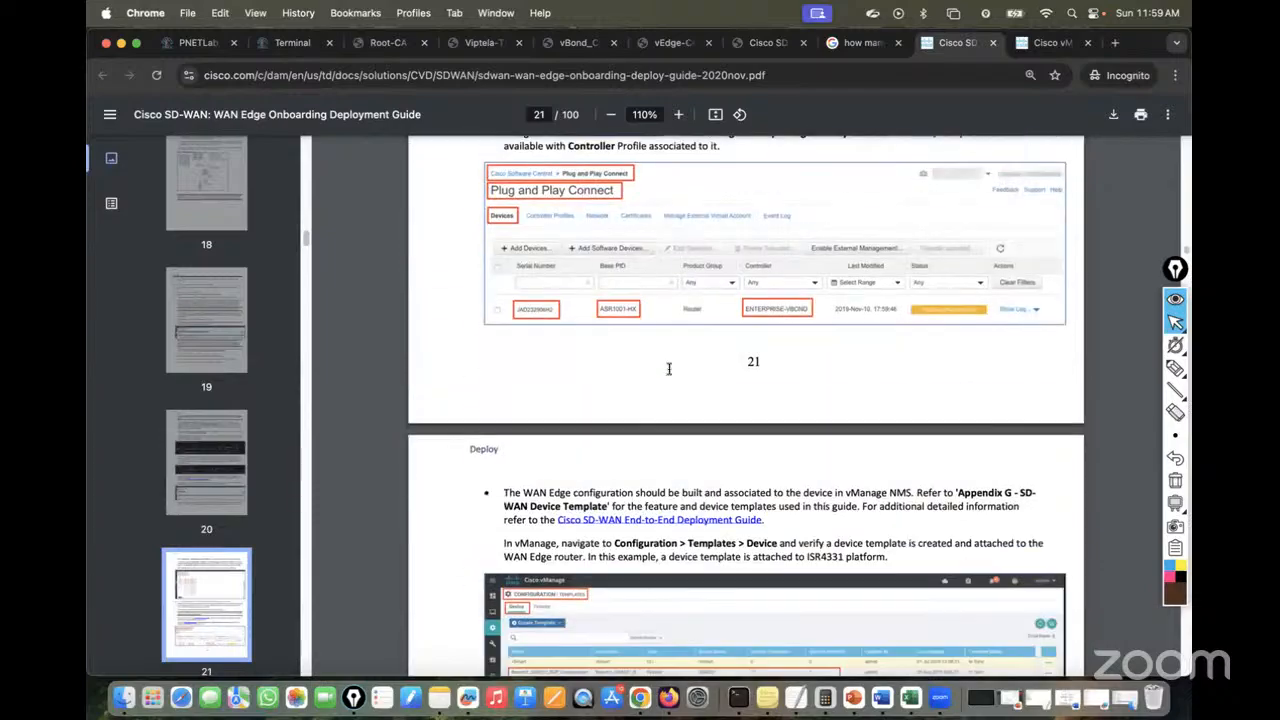
pyautogui.scroll(-1, 669, 369)
pyautogui.scroll(-10, 669, 369)
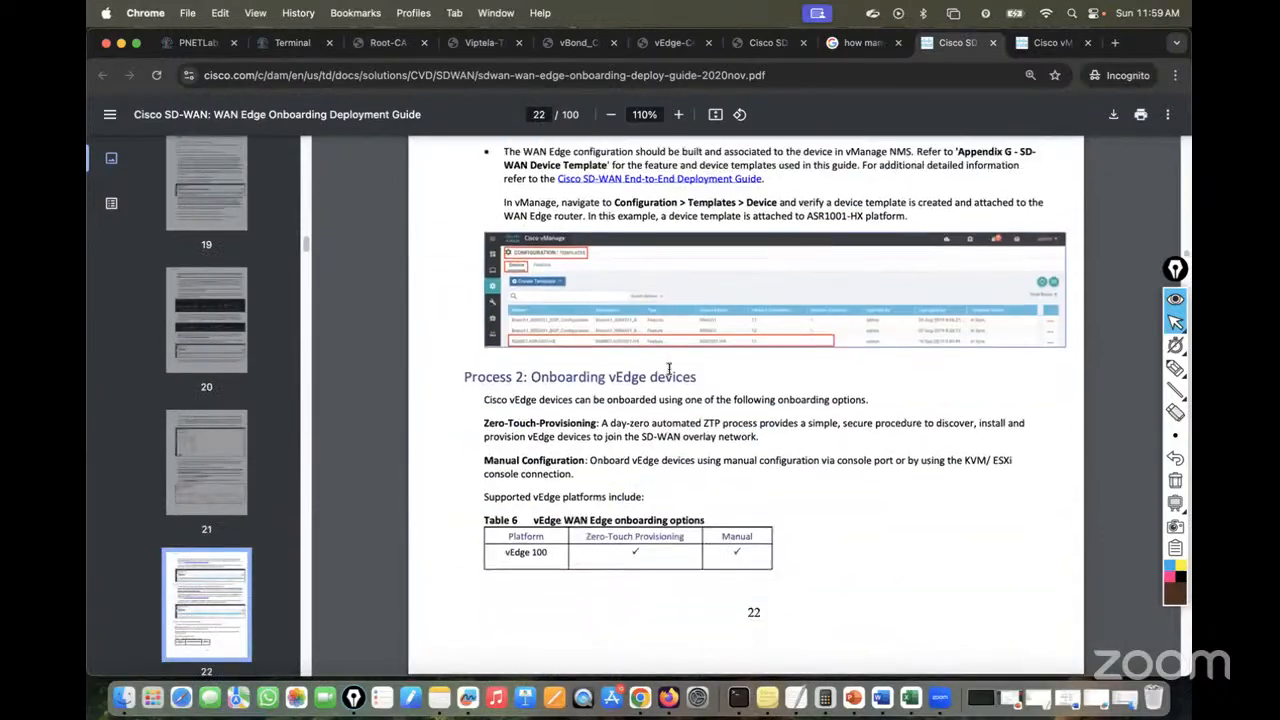
# Scroll from page 44 through the Operate and troubleshooting sections to Appendix C, page 63
pyautogui.scroll(-12, 669, 369)
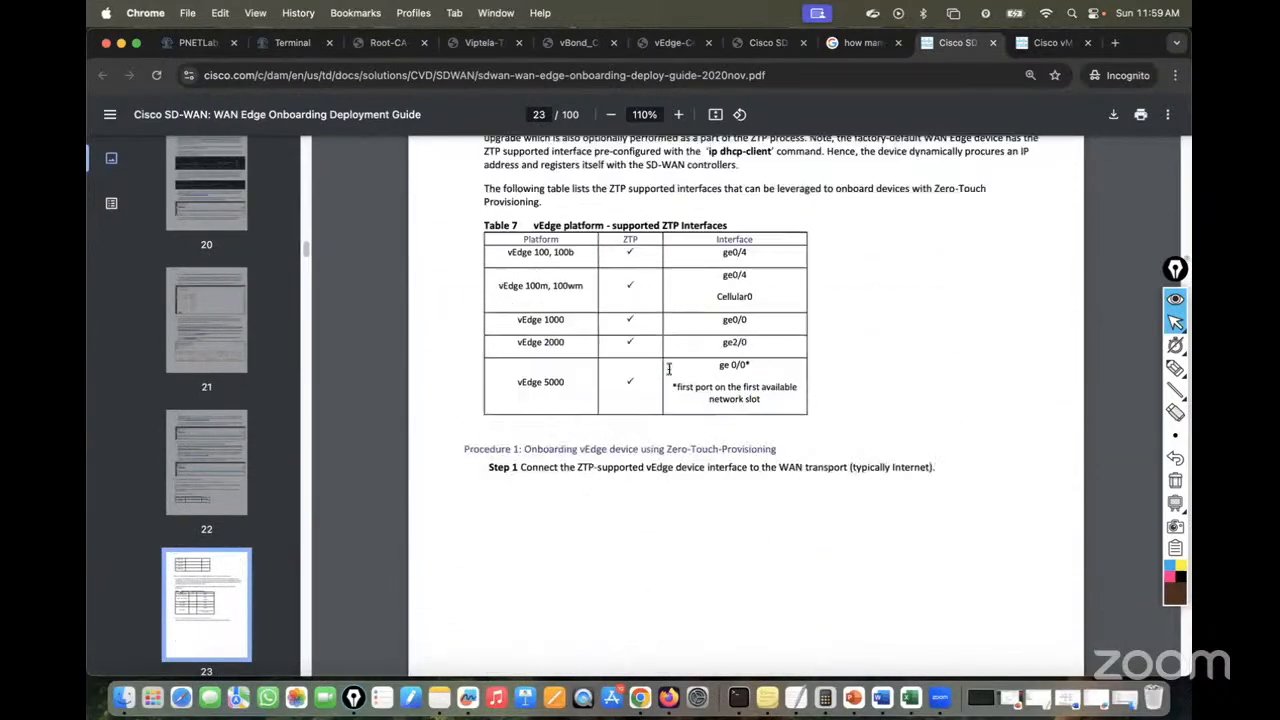
pyautogui.scroll(-20, 669, 369)
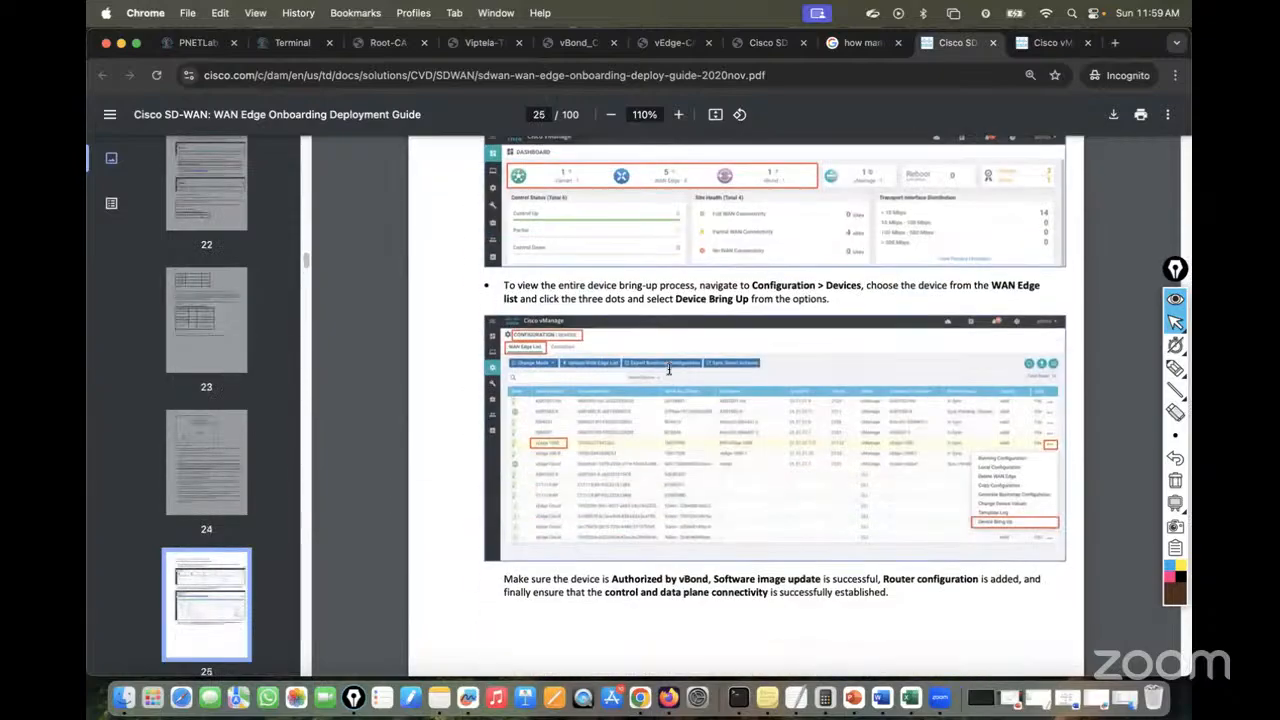
pyautogui.scroll(-20, 669, 369)
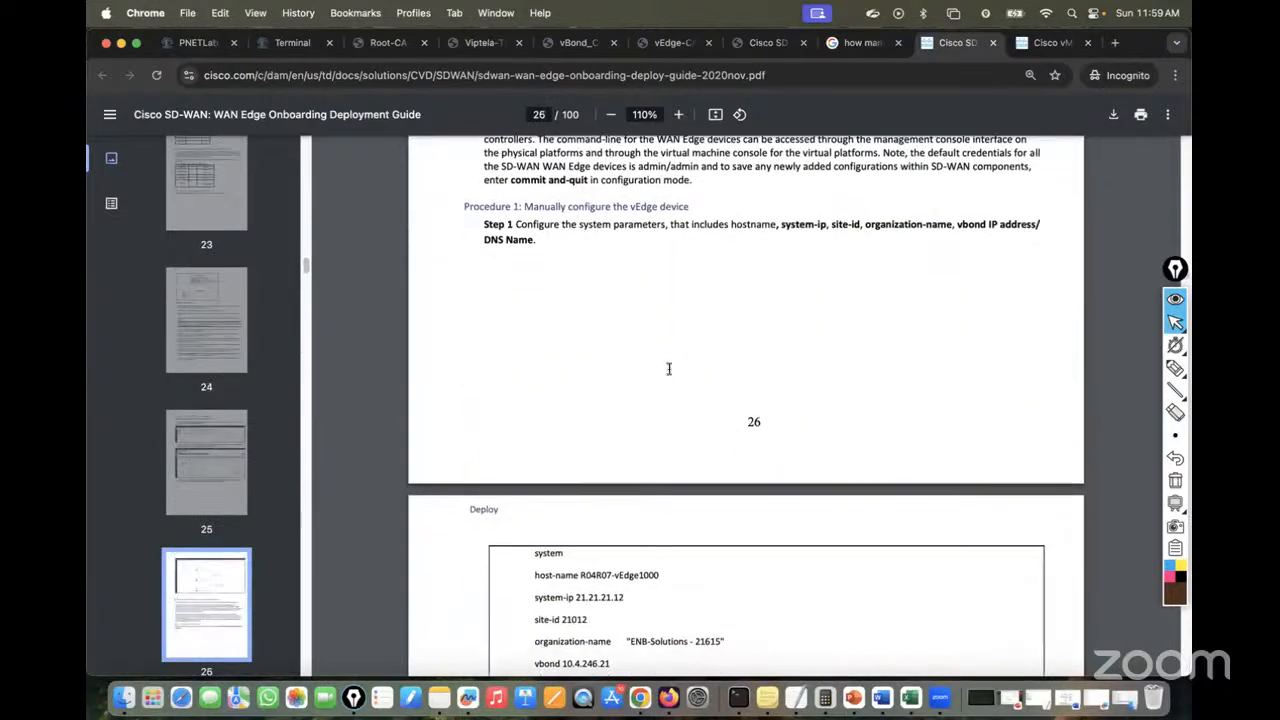
pyautogui.scroll(-20, 669, 369)
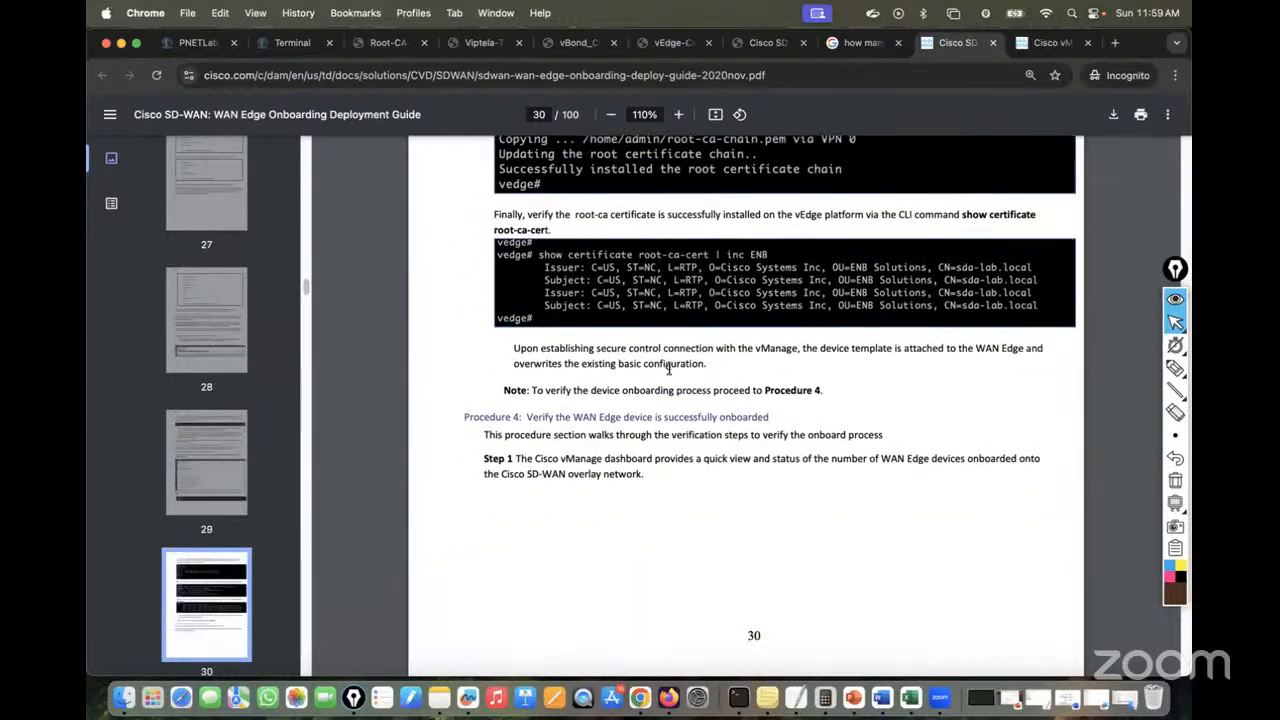
pyautogui.scroll(-15, 669, 369)
pyautogui.scroll(-15, 669, 369)
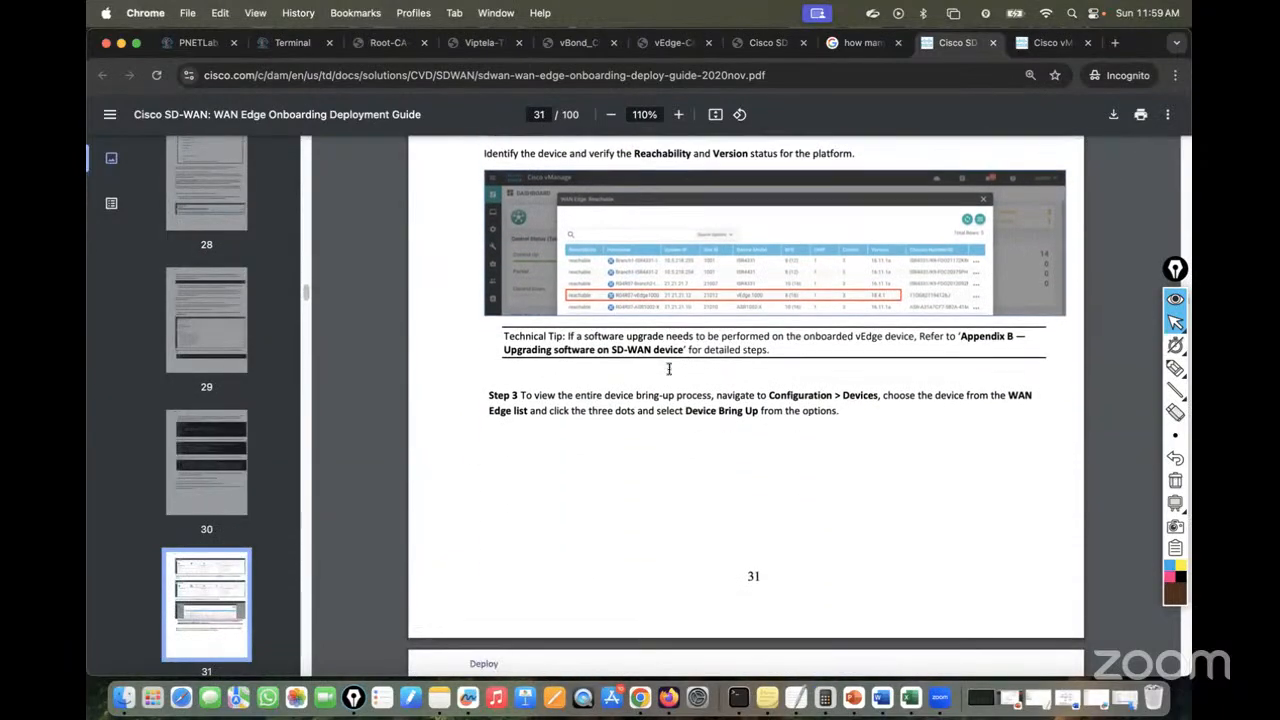
pyautogui.scroll(-15, 669, 369)
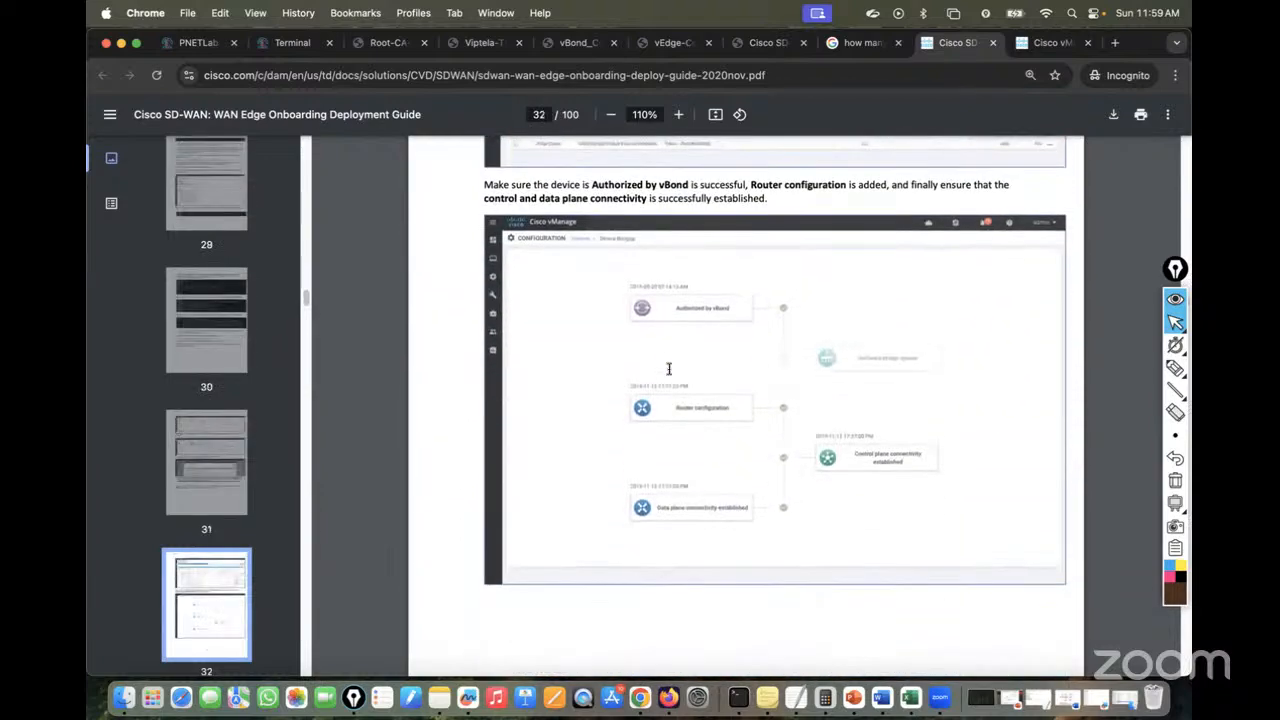
pyautogui.scroll(-1, 669, 369)
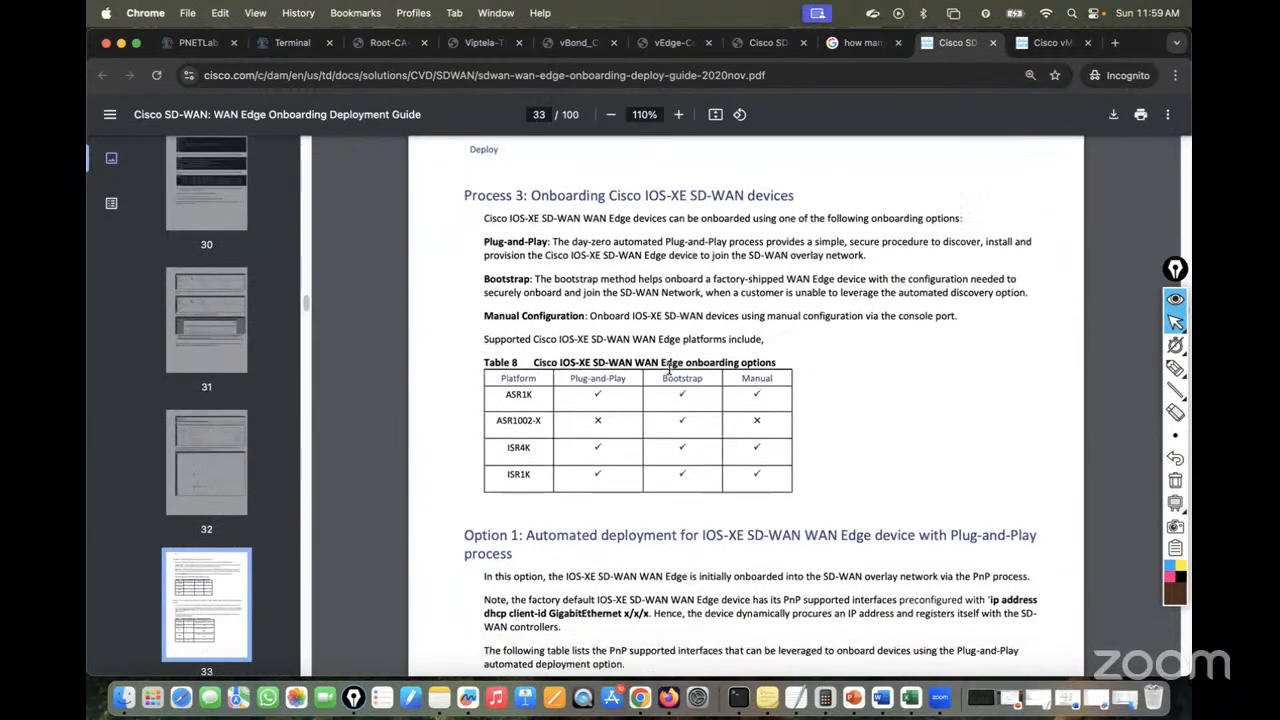
pyautogui.scroll(-20, 669, 369)
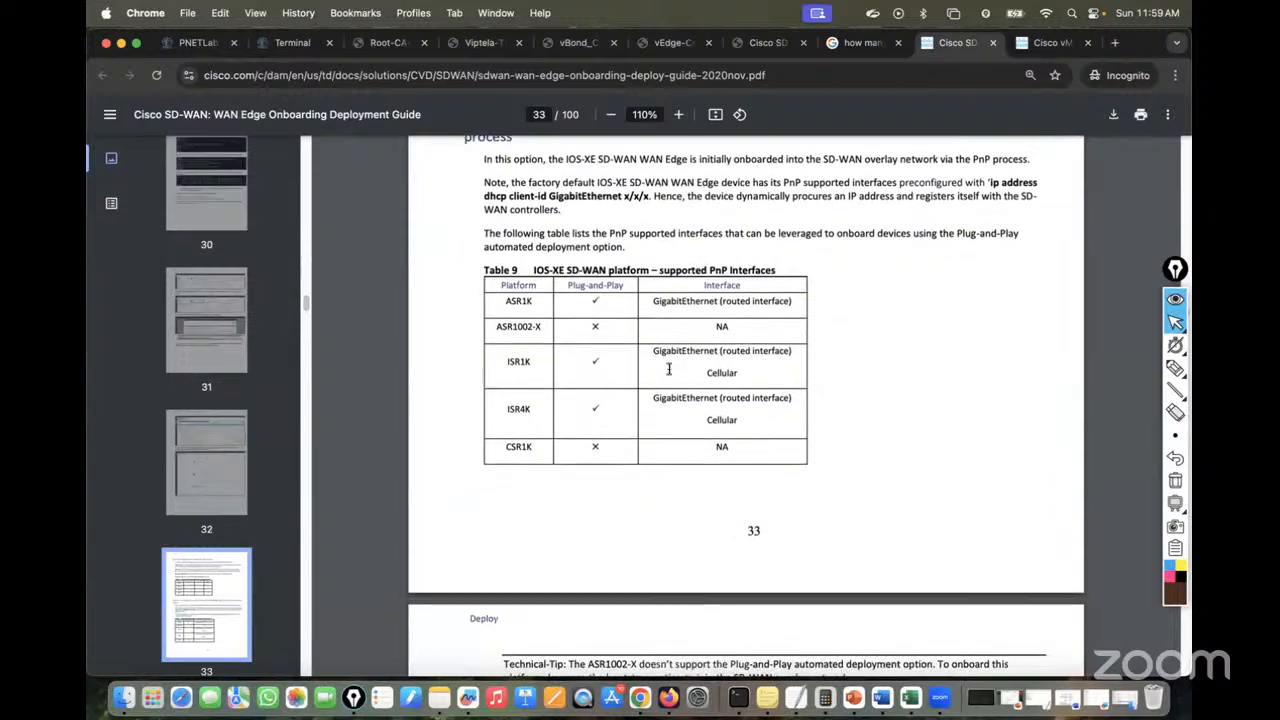
pyautogui.scroll(-10, 669, 369)
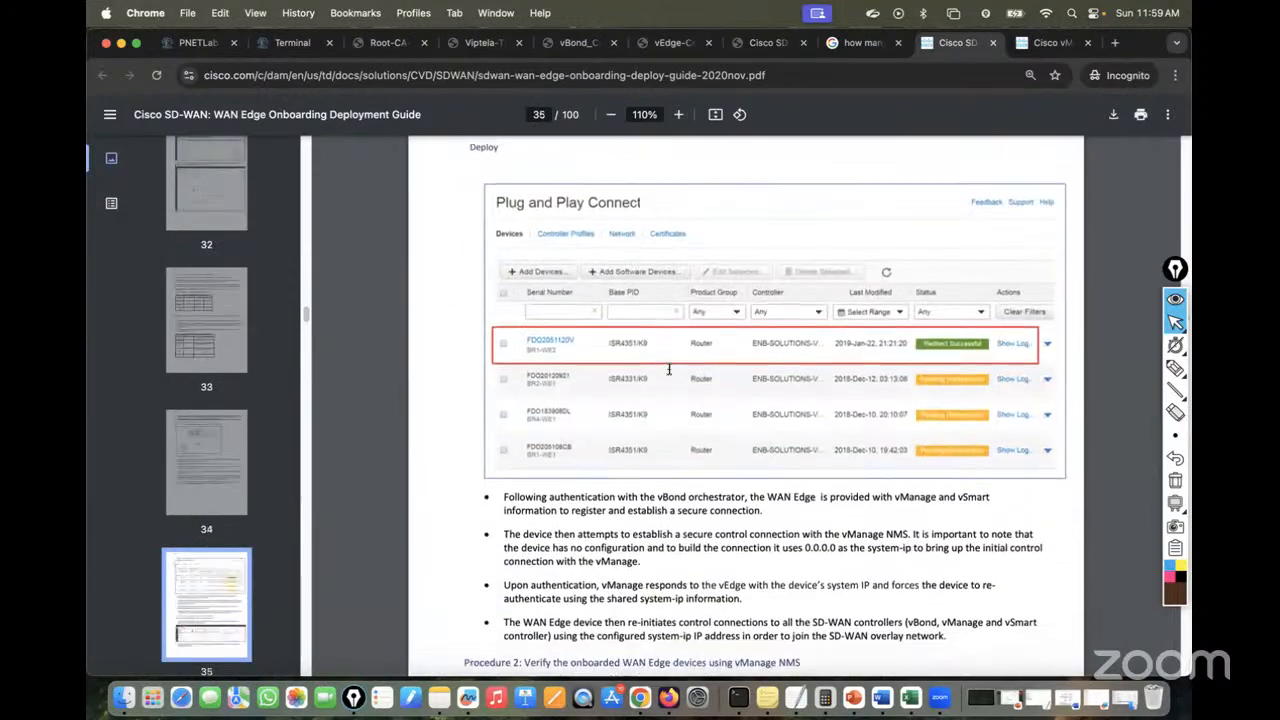
pyautogui.scroll(-20, 669, 369)
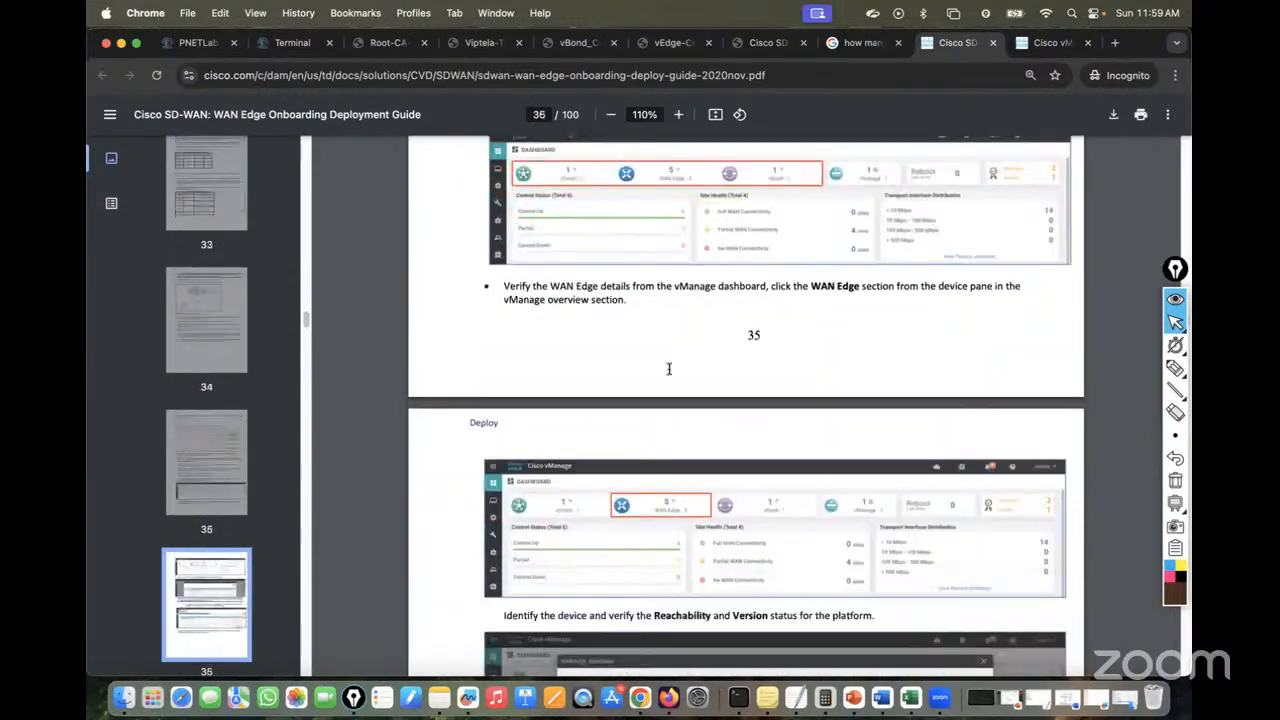
pyautogui.scroll(-20, 669, 369)
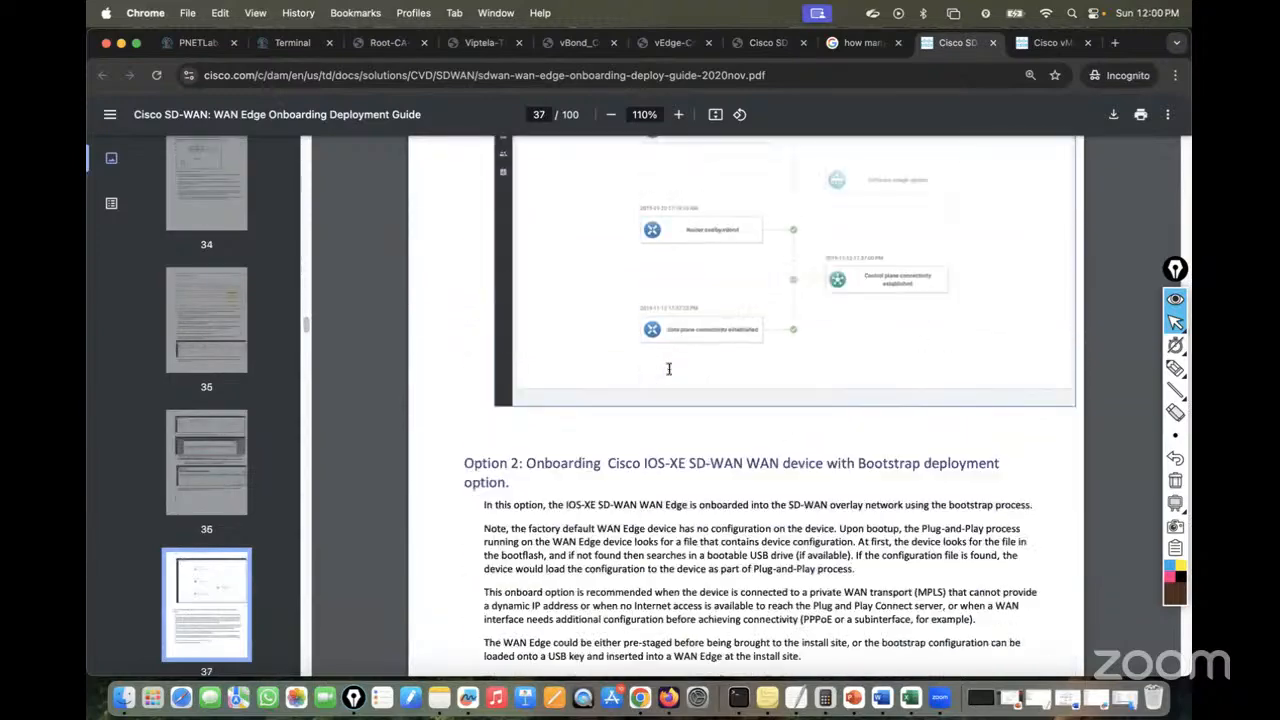
pyautogui.scroll(-20, 669, 369)
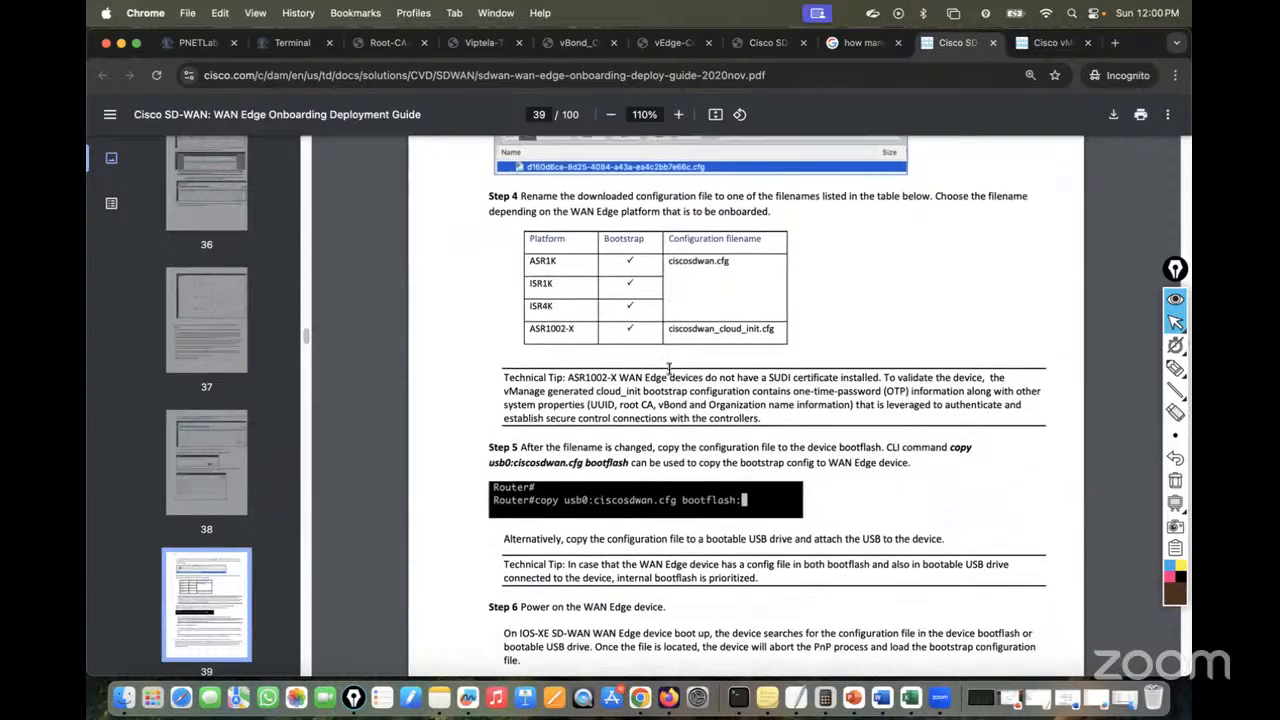
pyautogui.scroll(-20, 669, 369)
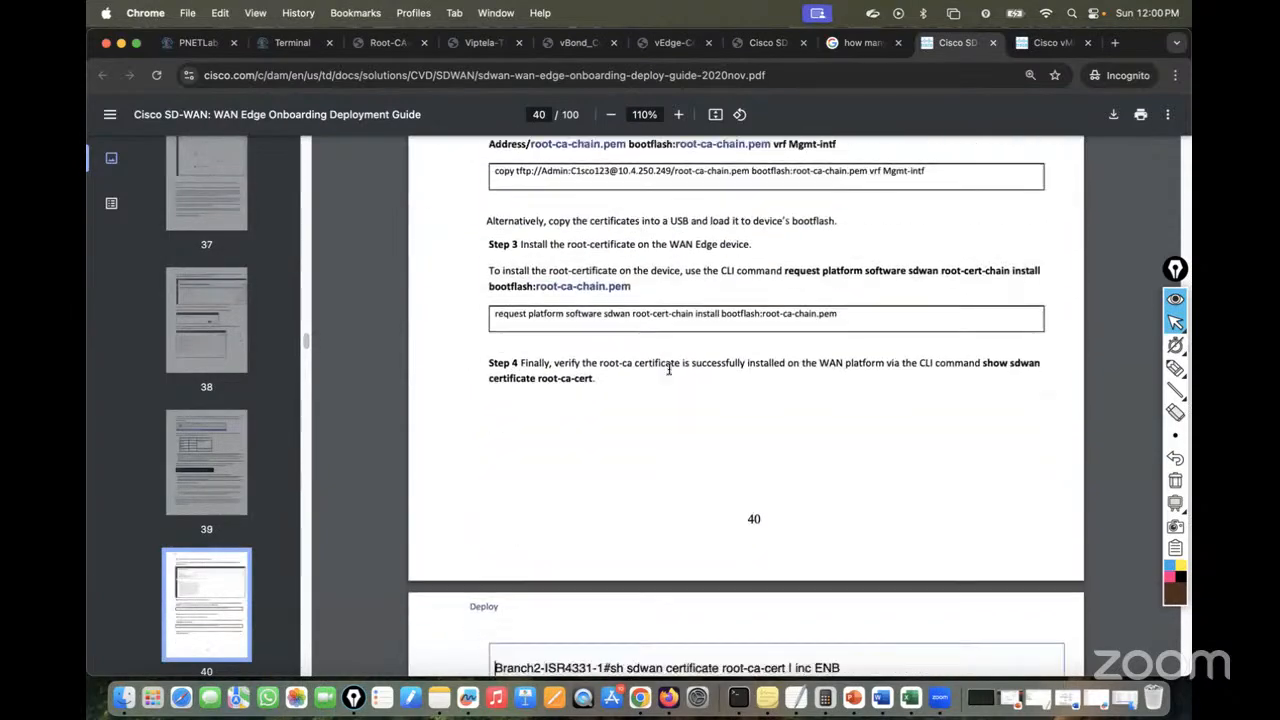
pyautogui.scroll(-20, 669, 369)
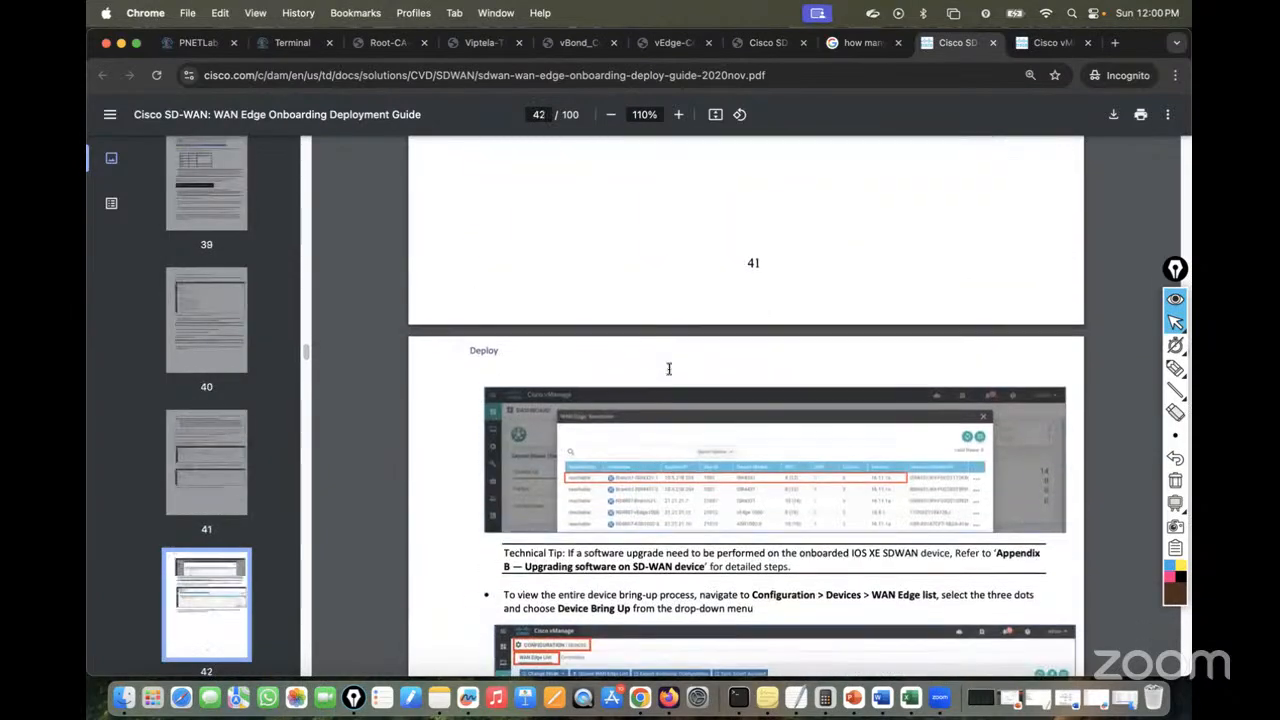
pyautogui.scroll(-10, 669, 369)
pyautogui.scroll(-20, 669, 369)
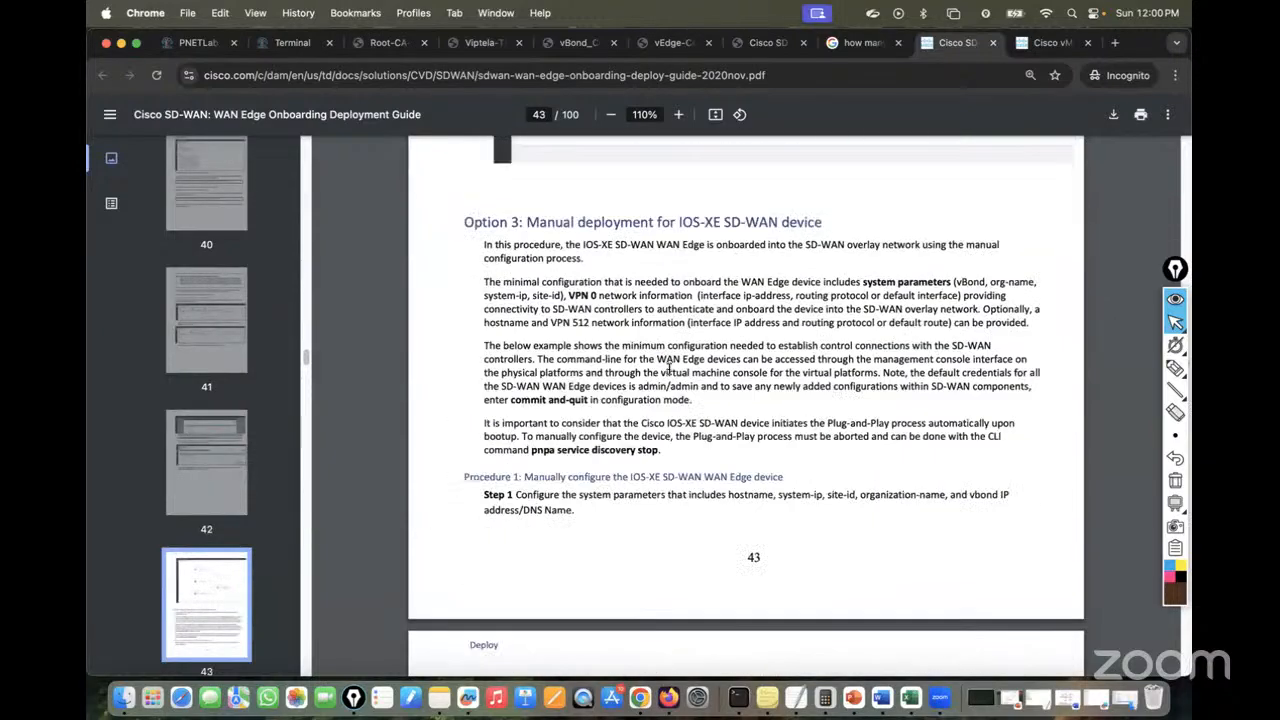
pyautogui.scroll(-4, 669, 369)
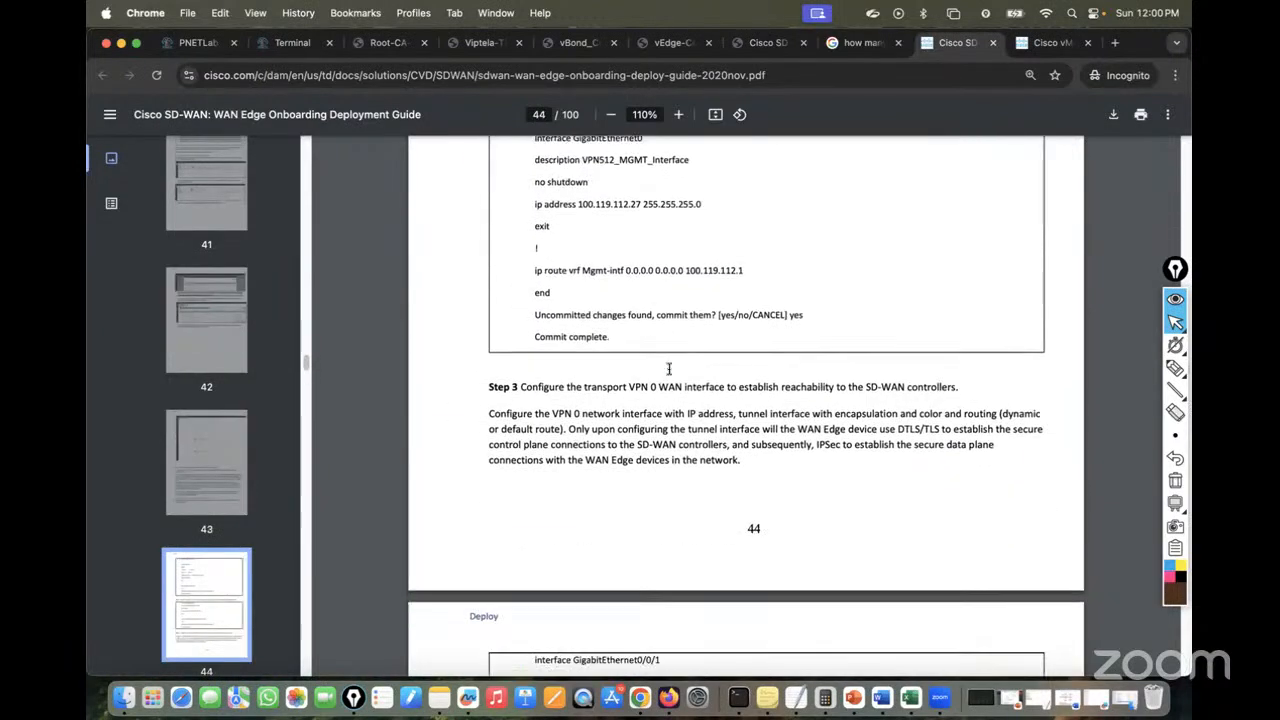
pyautogui.scroll(-10, 669, 369)
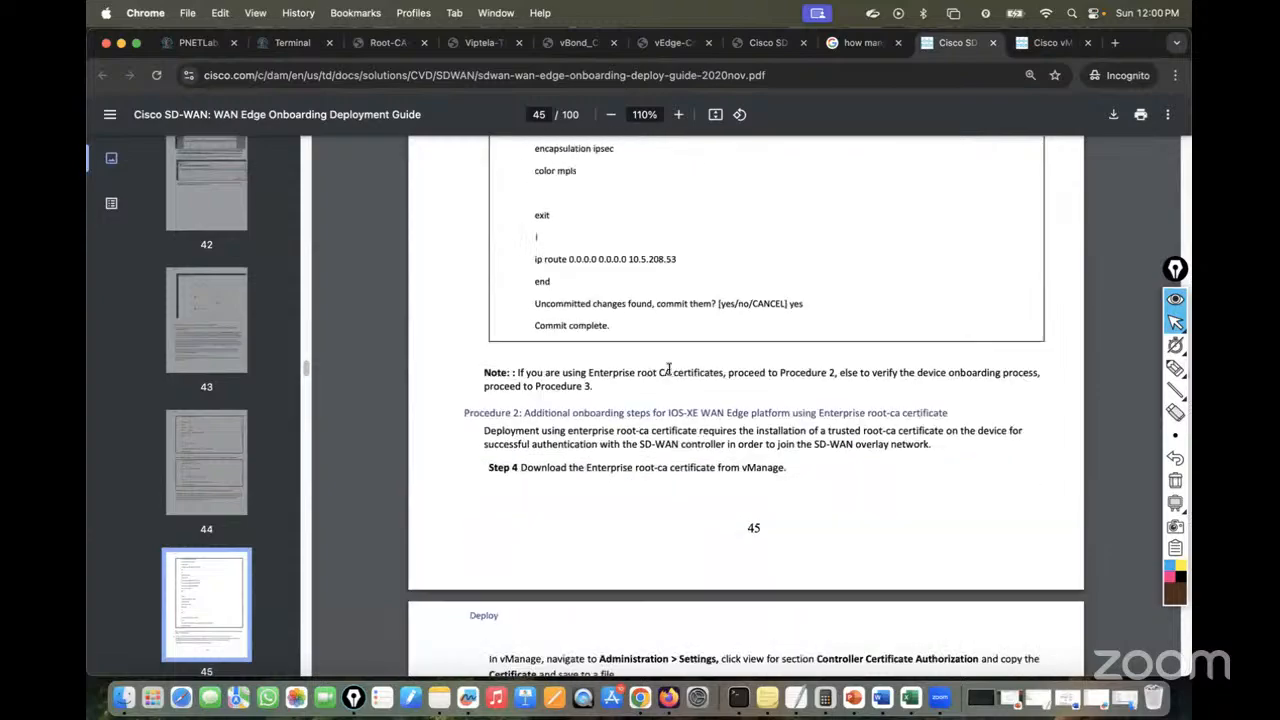
pyautogui.scroll(-8, 669, 369)
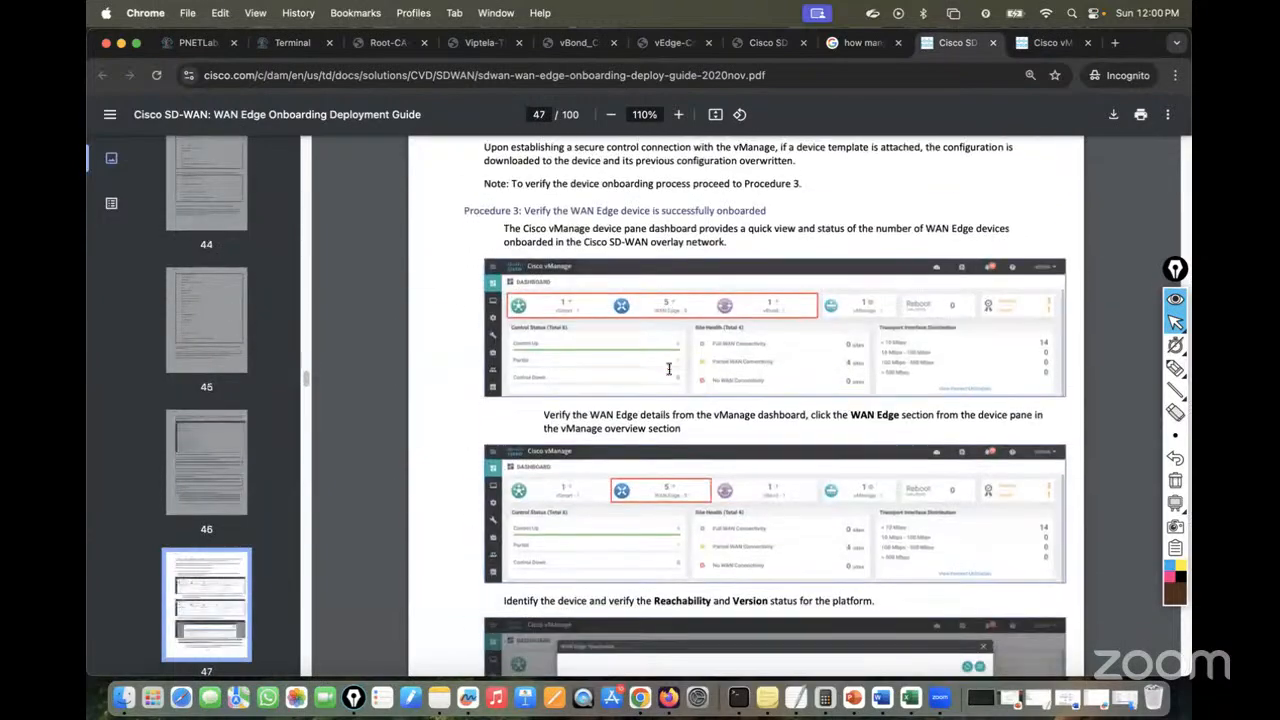
pyautogui.scroll(-15, 669, 369)
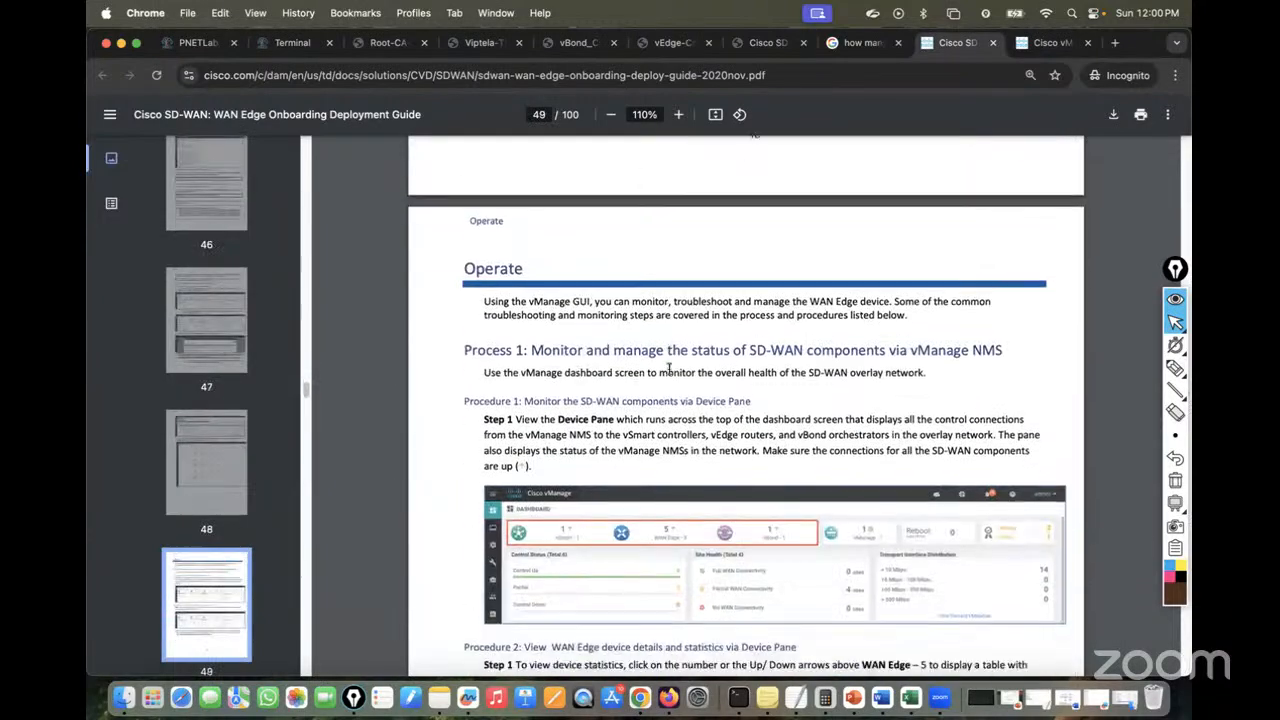
pyautogui.scroll(-12, 669, 369)
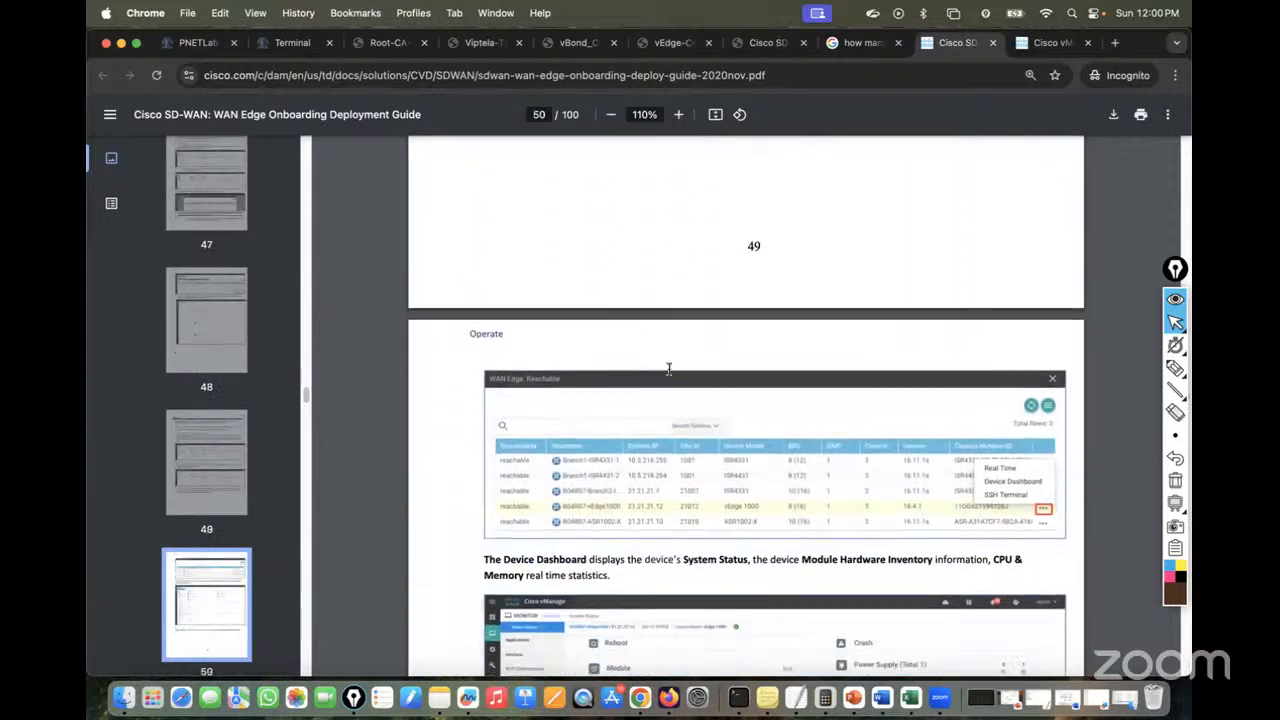
pyautogui.scroll(-4, 669, 369)
pyautogui.scroll(-20, 669, 369)
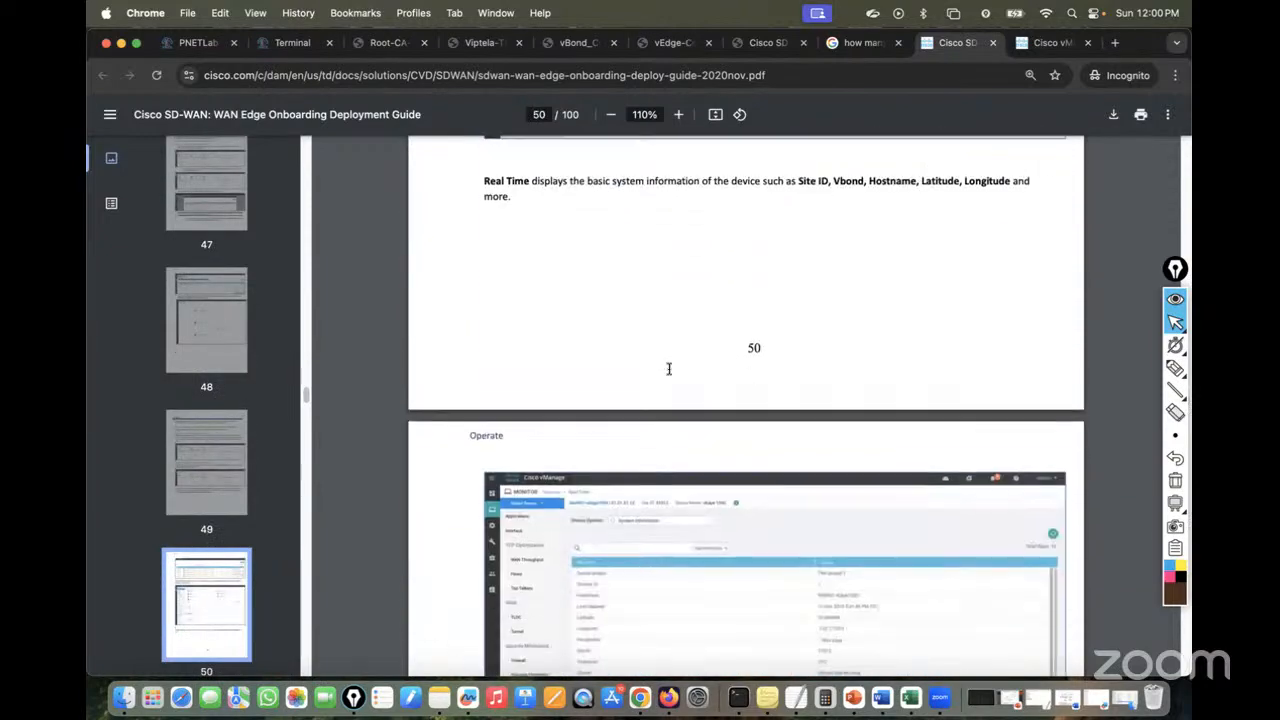
pyautogui.scroll(-10, 669, 369)
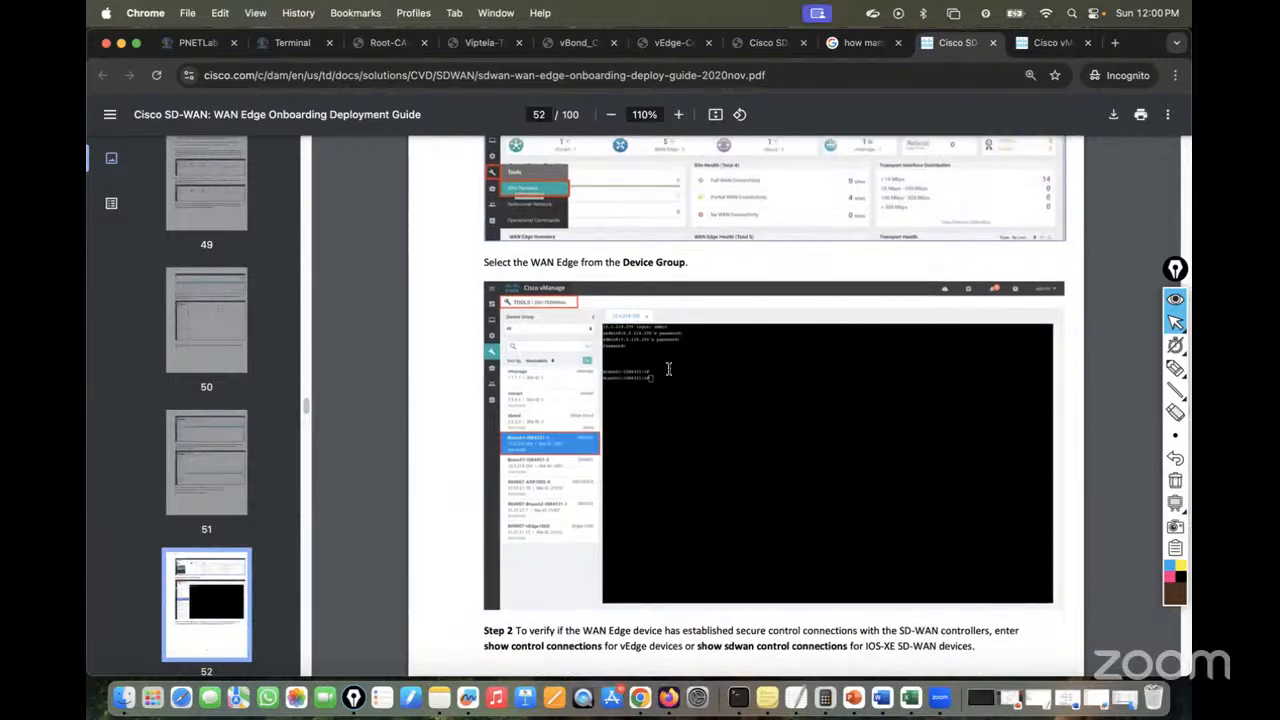
pyautogui.scroll(-3, 669, 369)
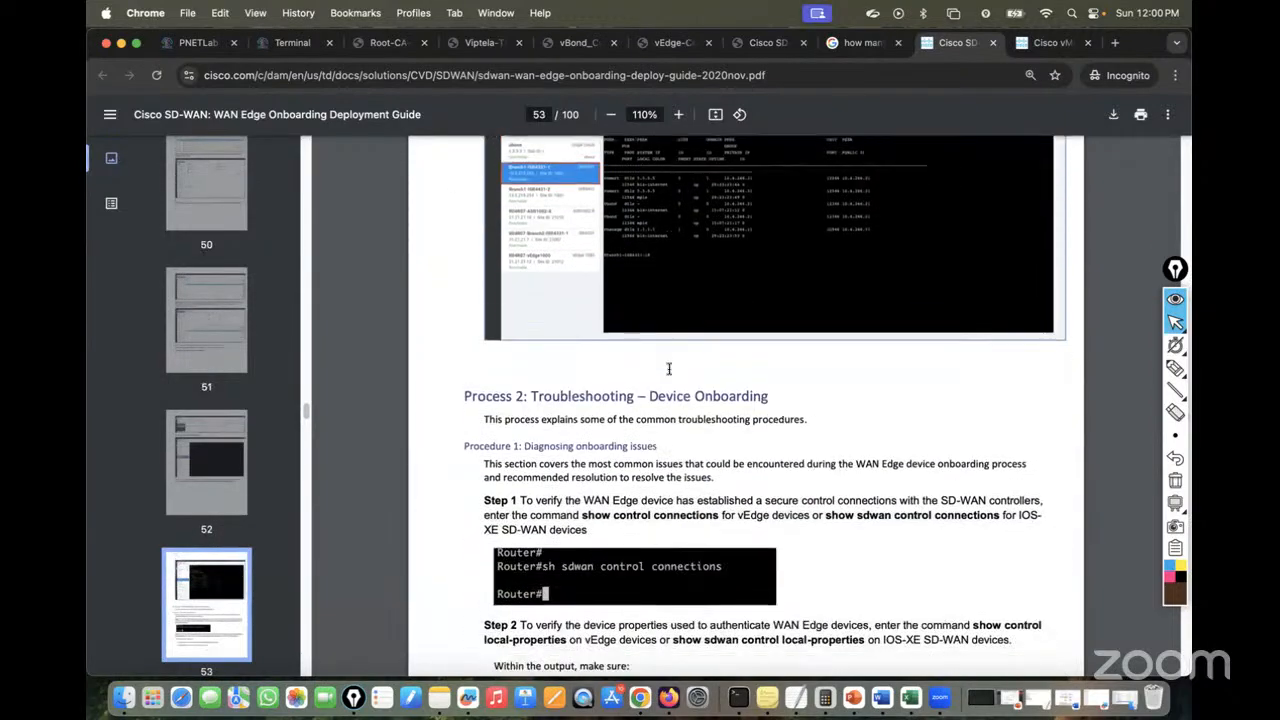
pyautogui.scroll(-15, 669, 369)
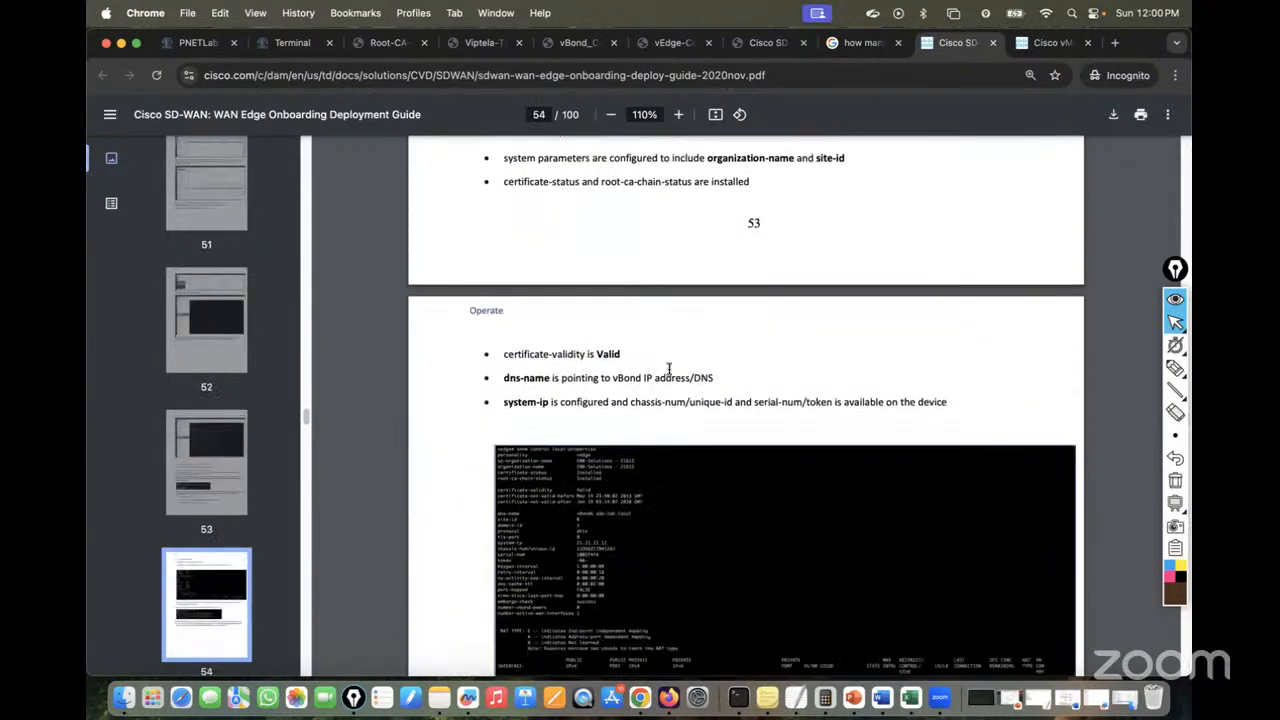
pyautogui.scroll(-2, 669, 369)
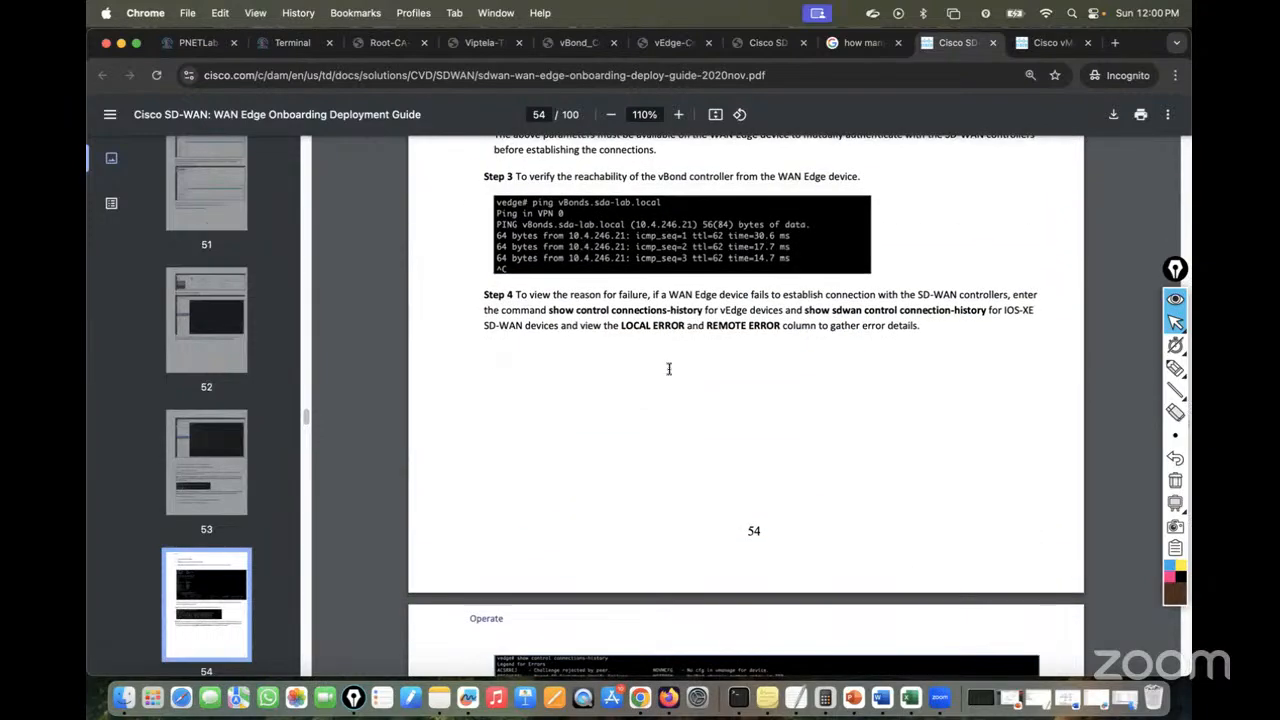
pyautogui.scroll(-20, 669, 369)
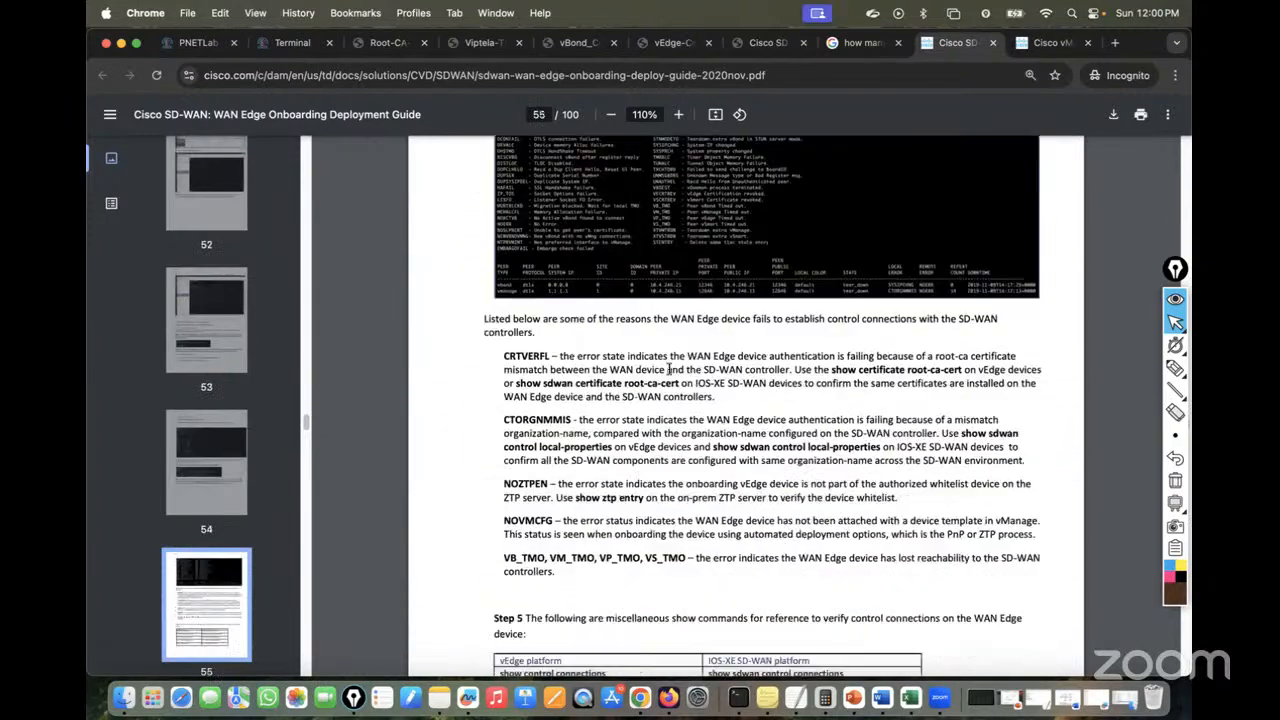
pyautogui.scroll(-20, 669, 369)
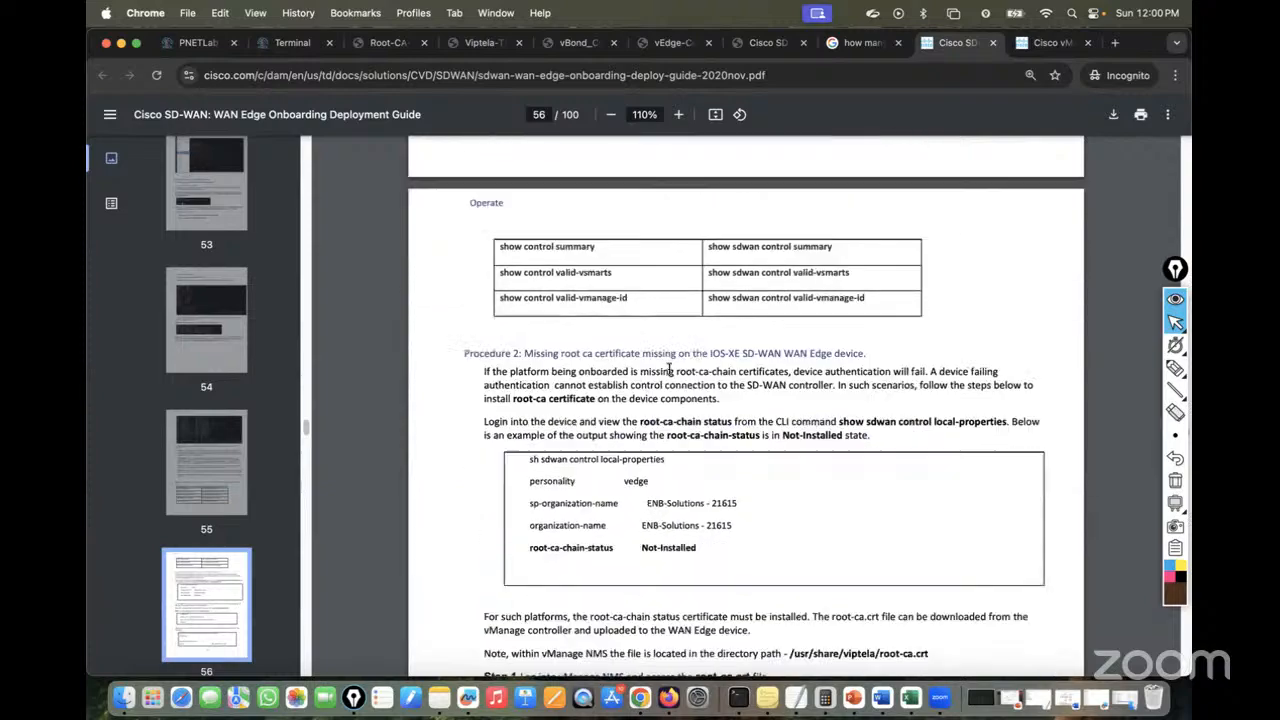
pyautogui.scroll(4, 669, 369)
pyautogui.scroll(-15, 669, 369)
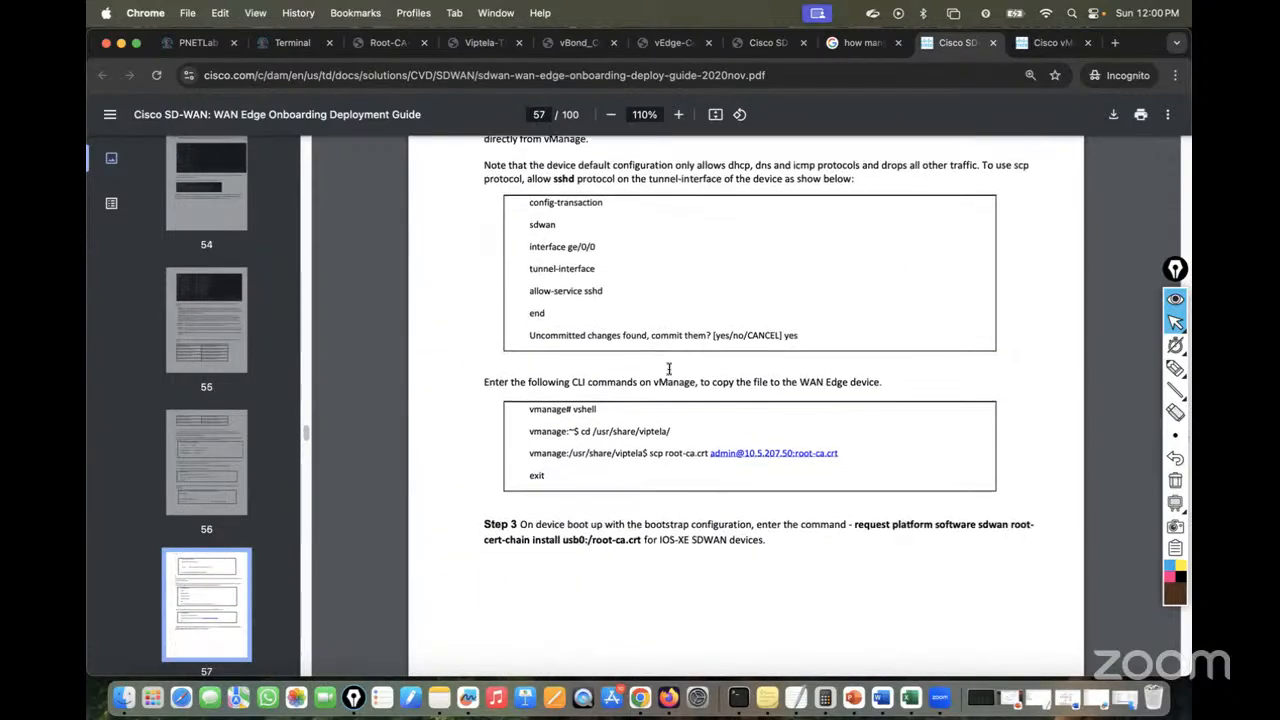
pyautogui.scroll(-20, 669, 369)
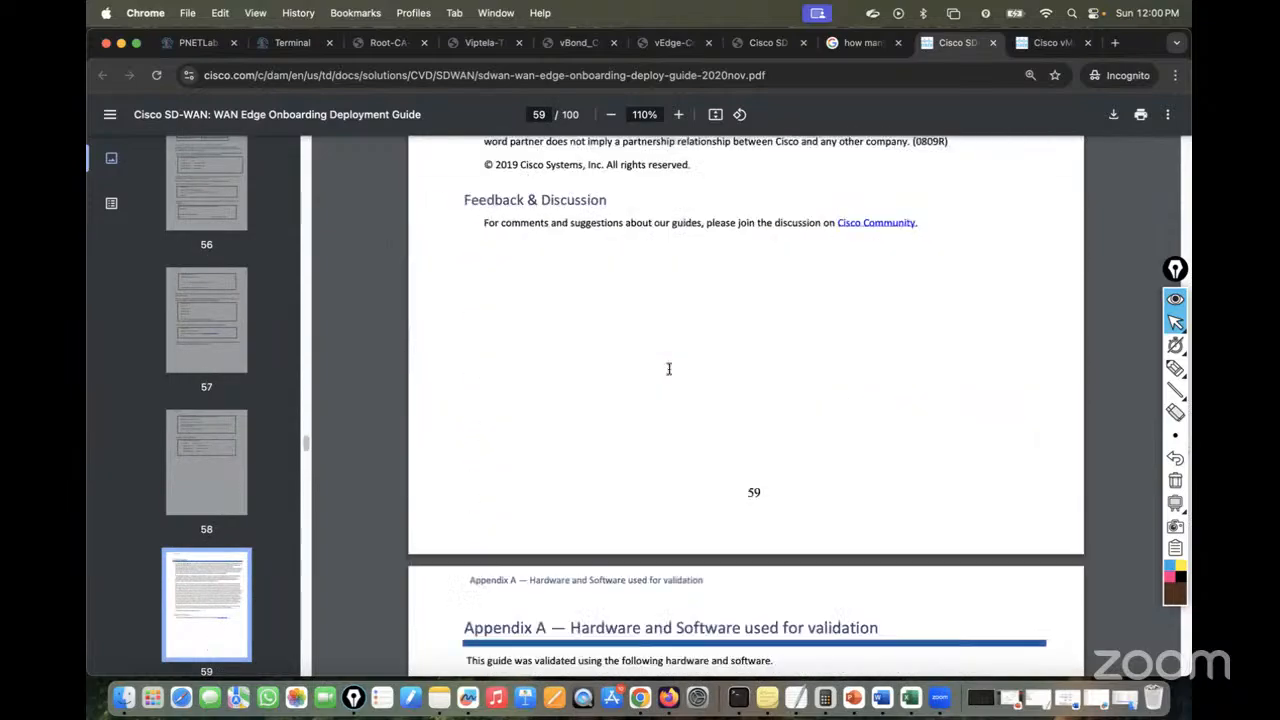
pyautogui.scroll(-20, 669, 369)
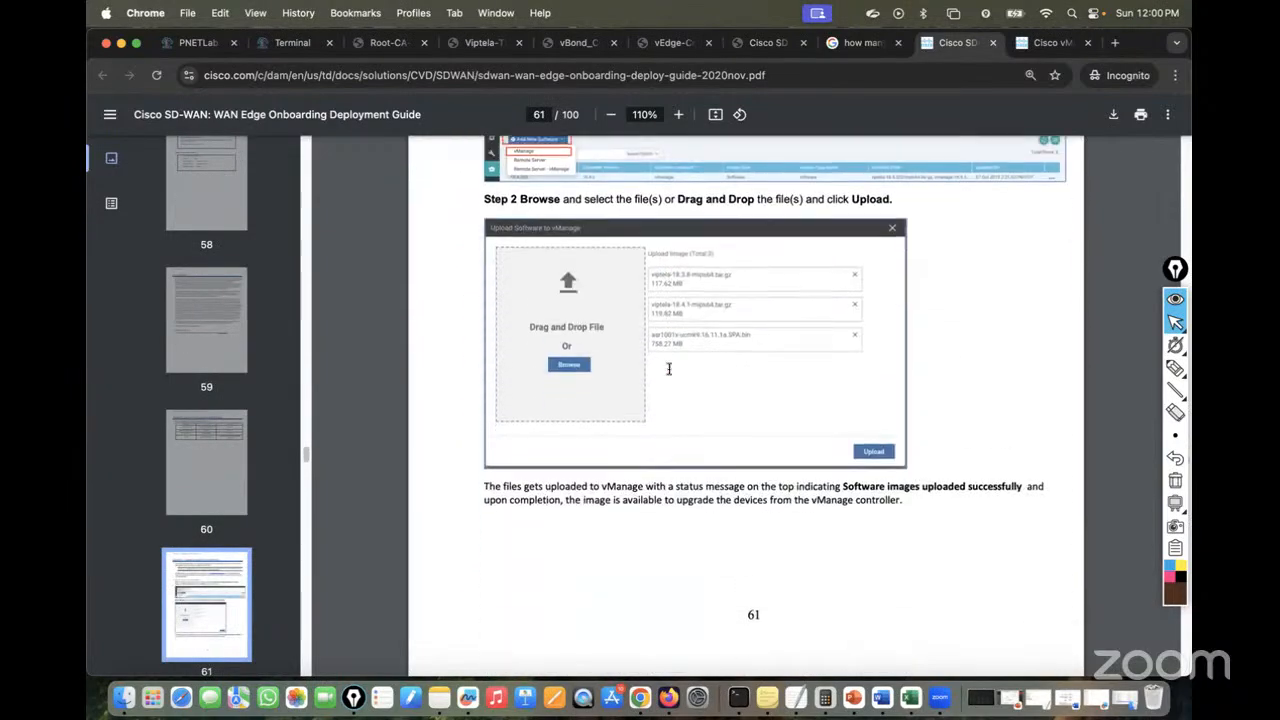
pyautogui.scroll(-4, 669, 369)
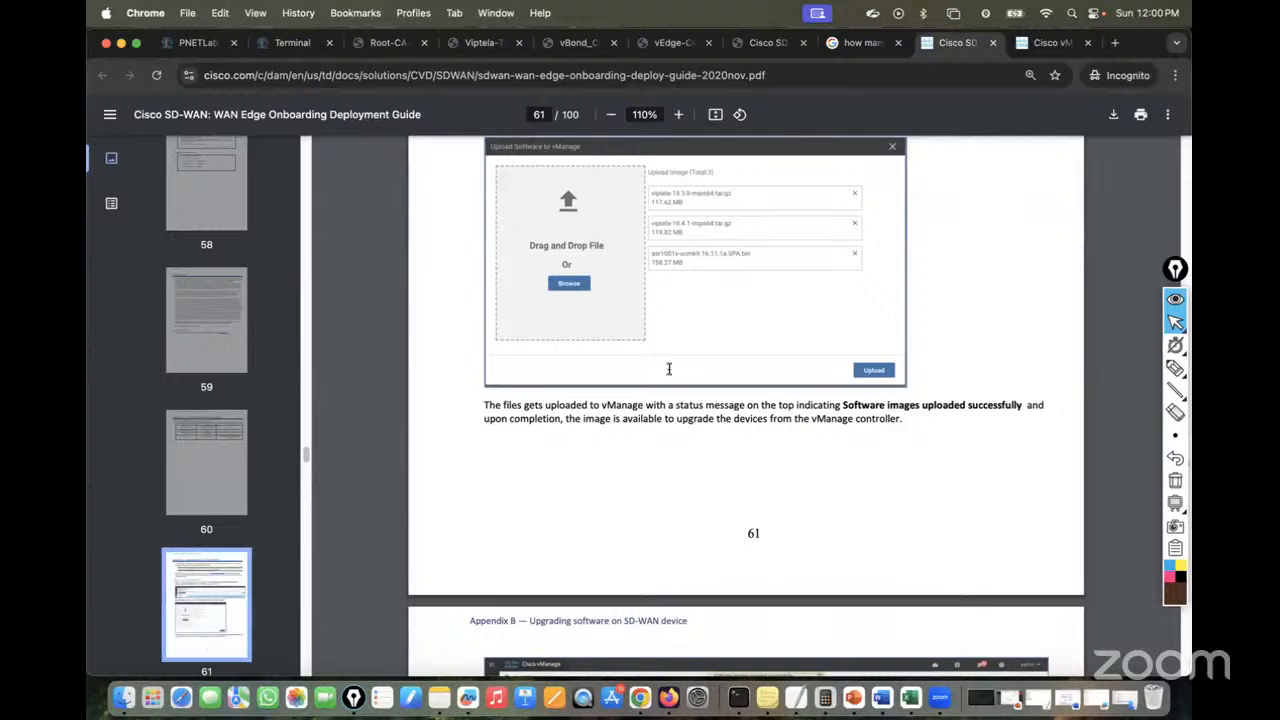
pyautogui.scroll(-20, 669, 369)
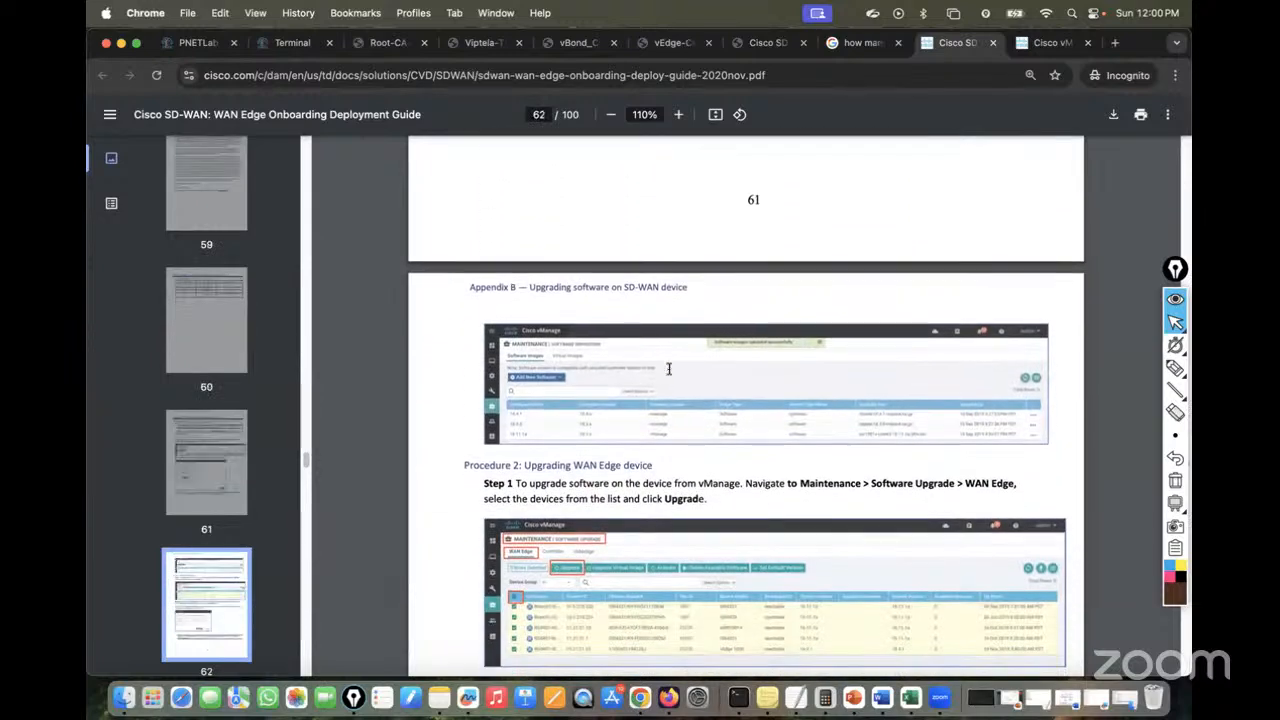
pyautogui.scroll(-3, 669, 369)
pyautogui.scroll(-20, 669, 369)
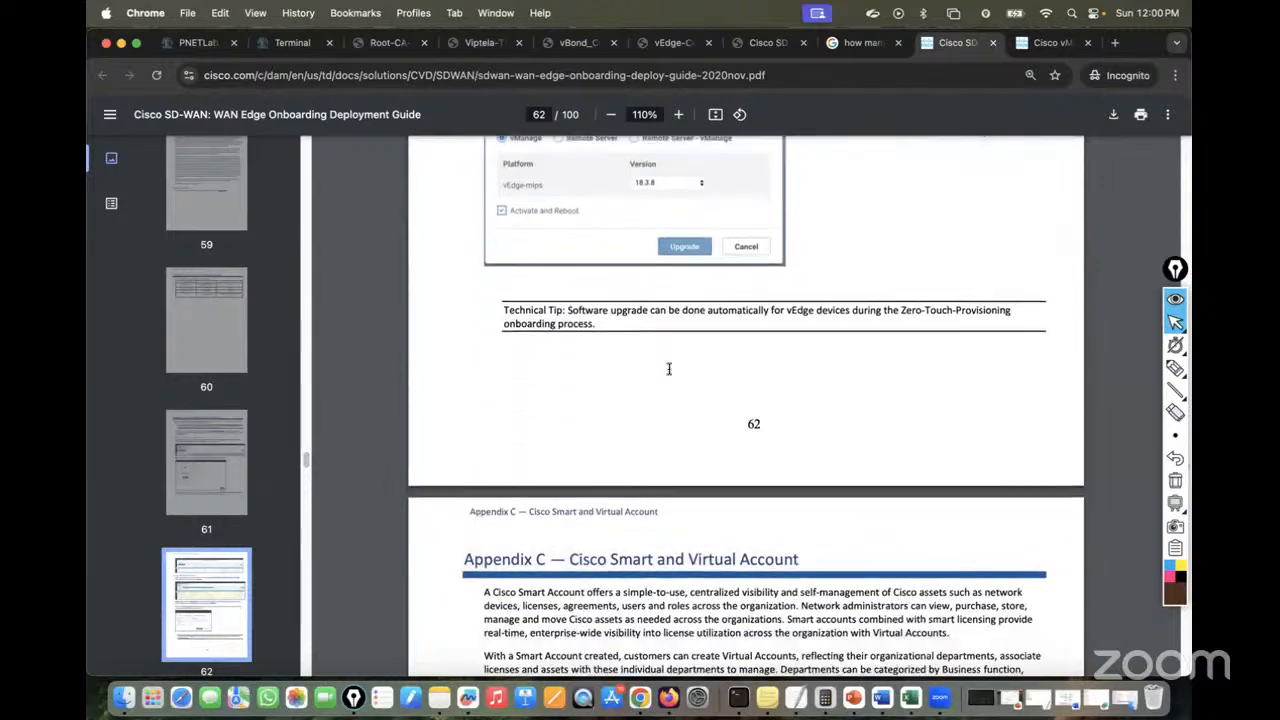
pyautogui.scroll(-20, 669, 369)
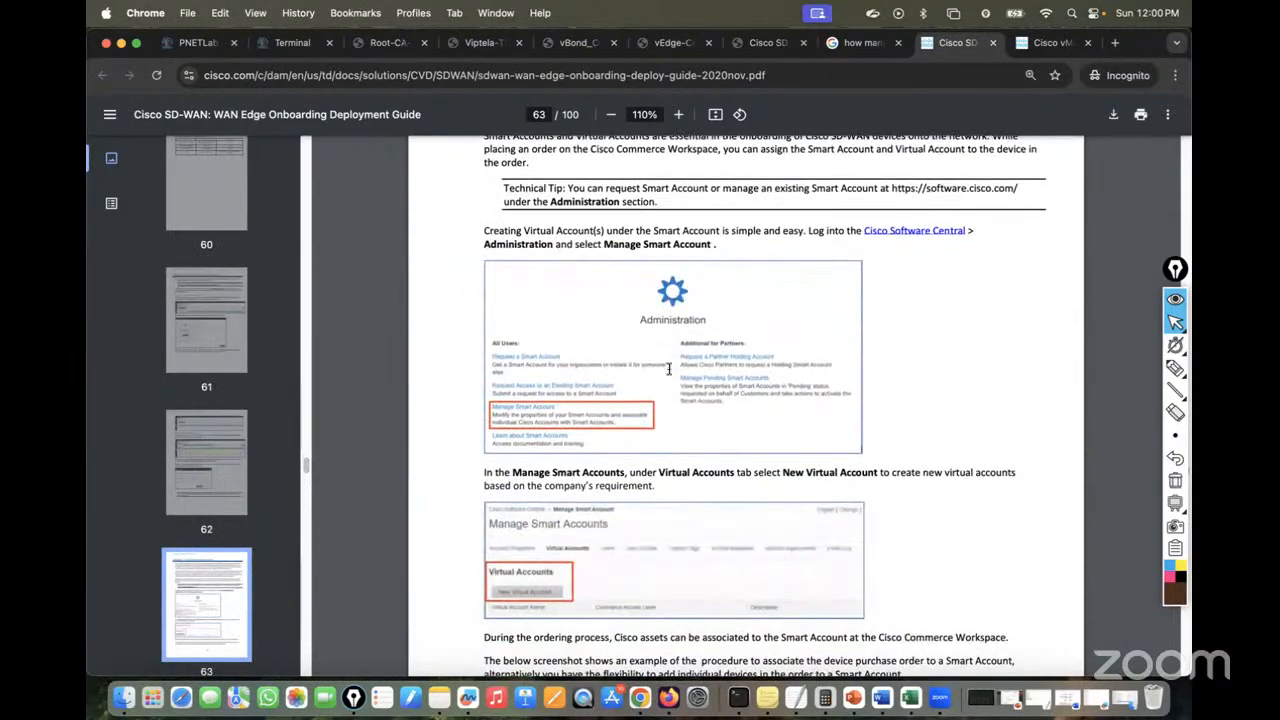
# Scroll through Appendix C and D to page 69's Identify Device instructions
pyautogui.scroll(-20, 669, 369)
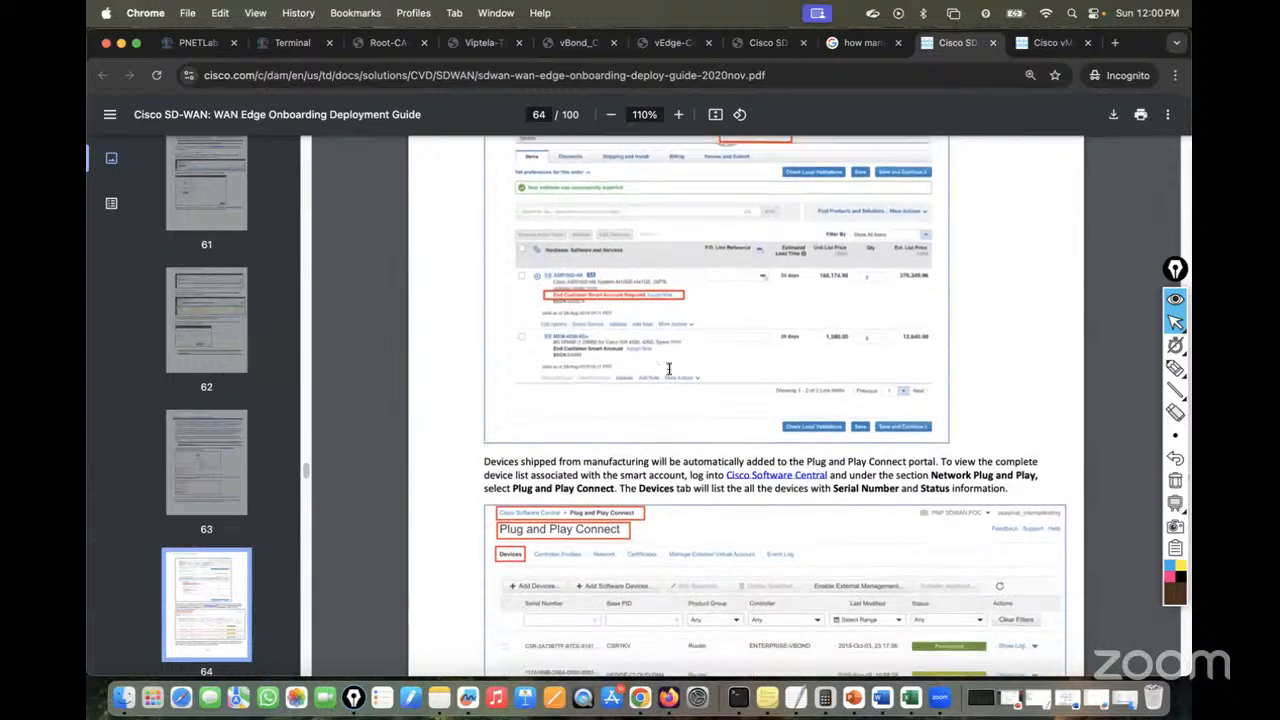
pyautogui.scroll(-11, 669, 369)
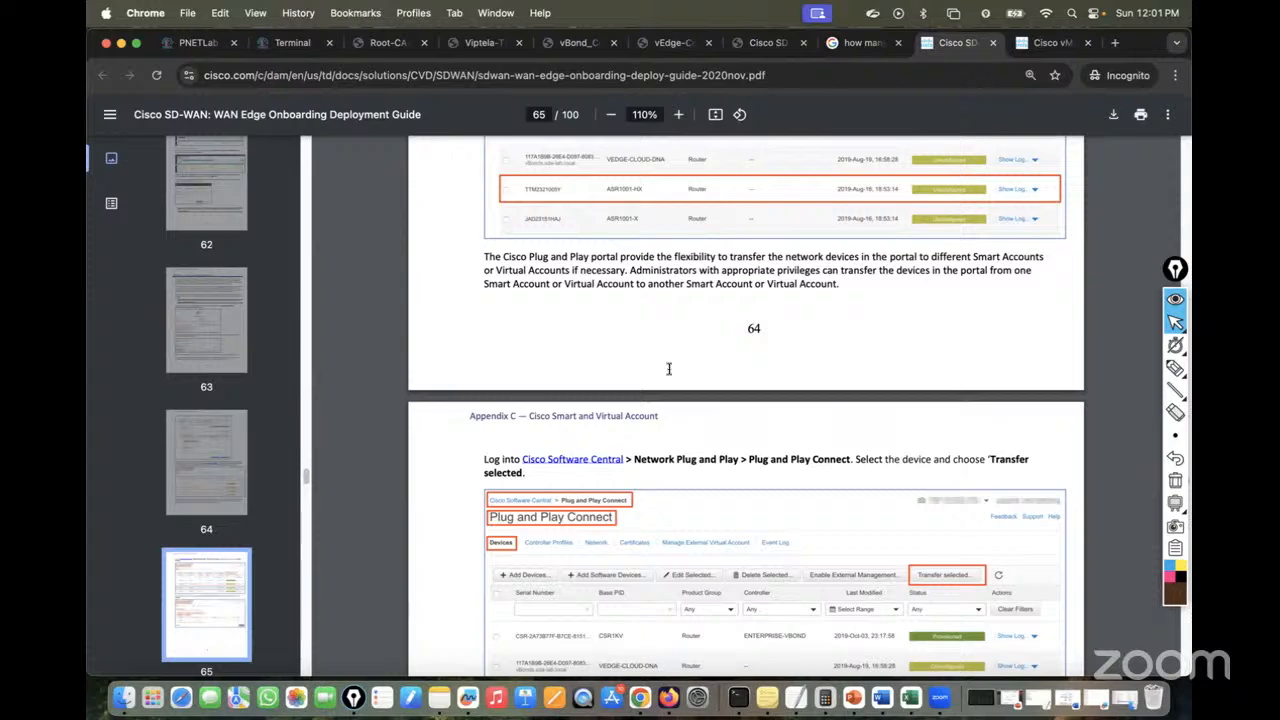
pyautogui.scroll(-20, 669, 369)
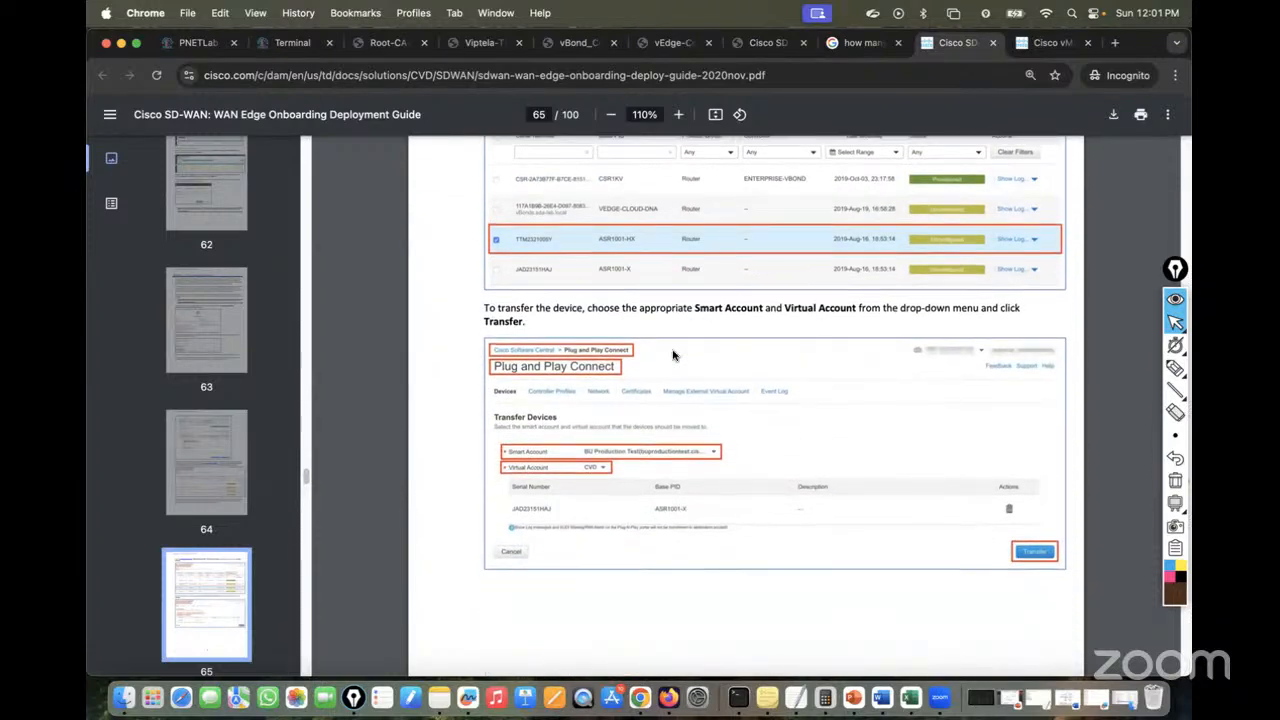
pyautogui.scroll(-20, 673, 355)
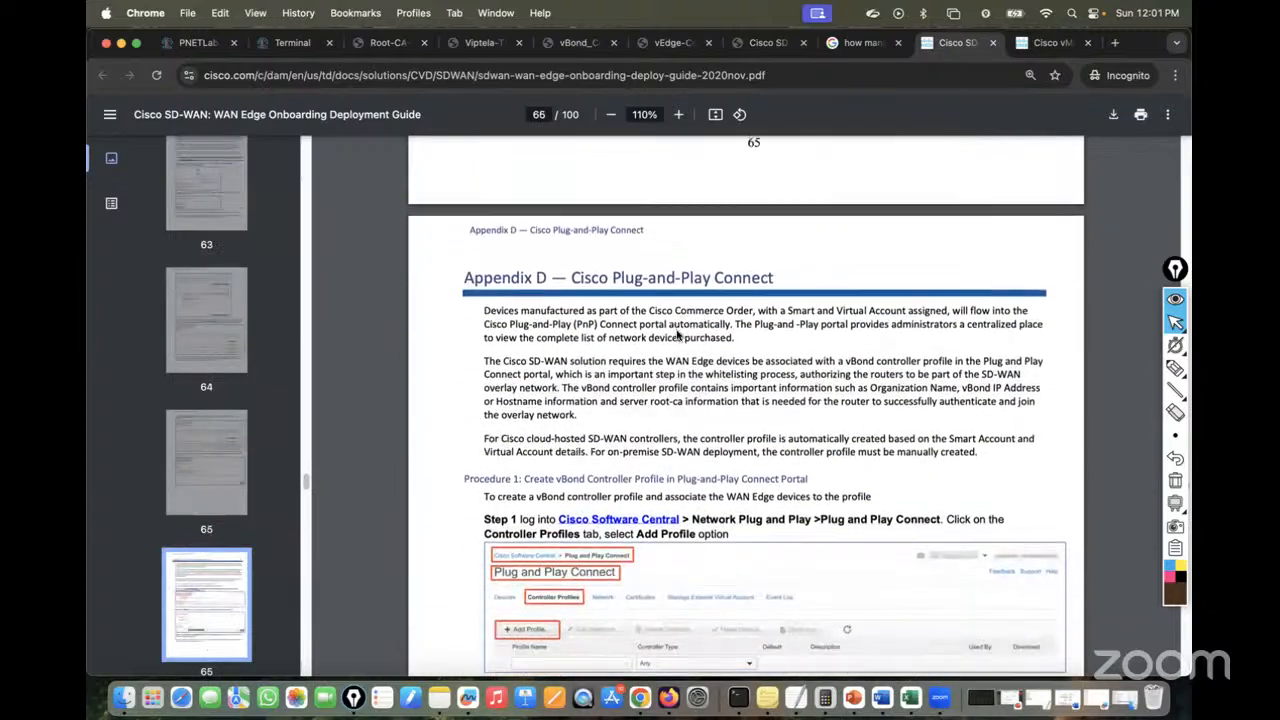
pyautogui.scroll(-20, 676, 335)
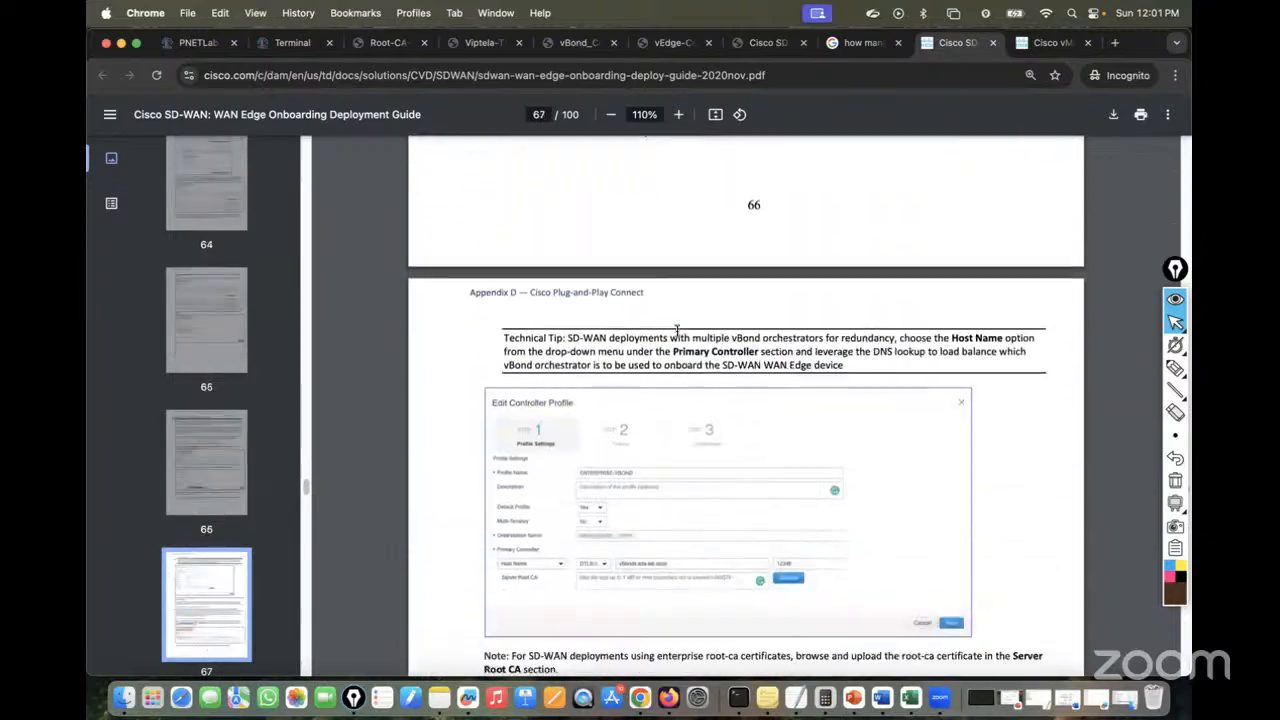
pyautogui.scroll(-10, 677, 331)
pyautogui.scroll(-20, 676, 331)
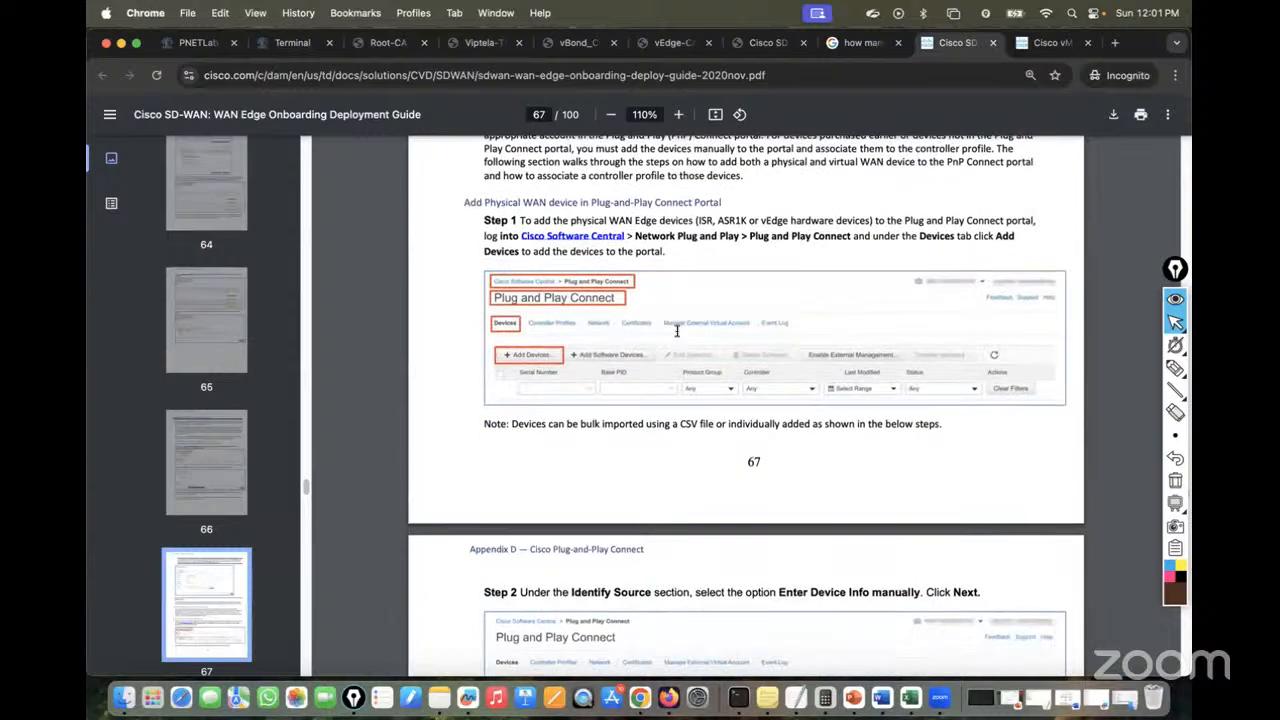
pyautogui.scroll(-1, 676, 331)
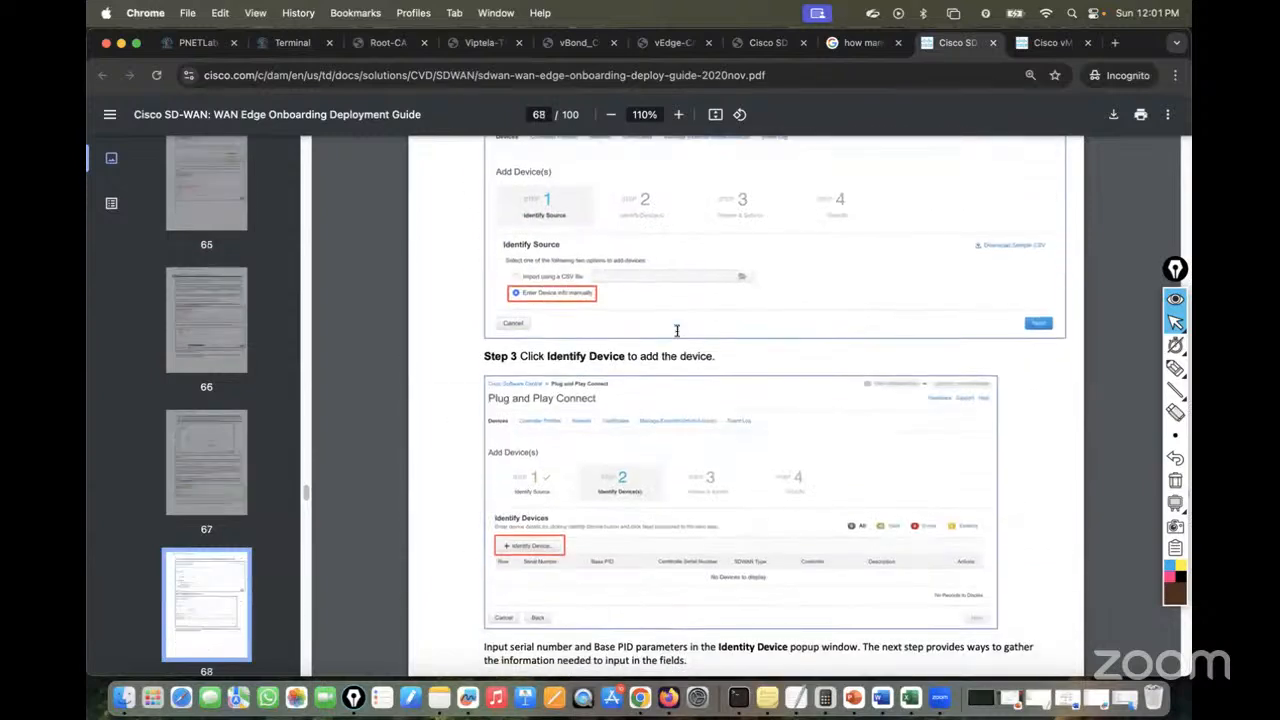
pyautogui.scroll(-20, 677, 331)
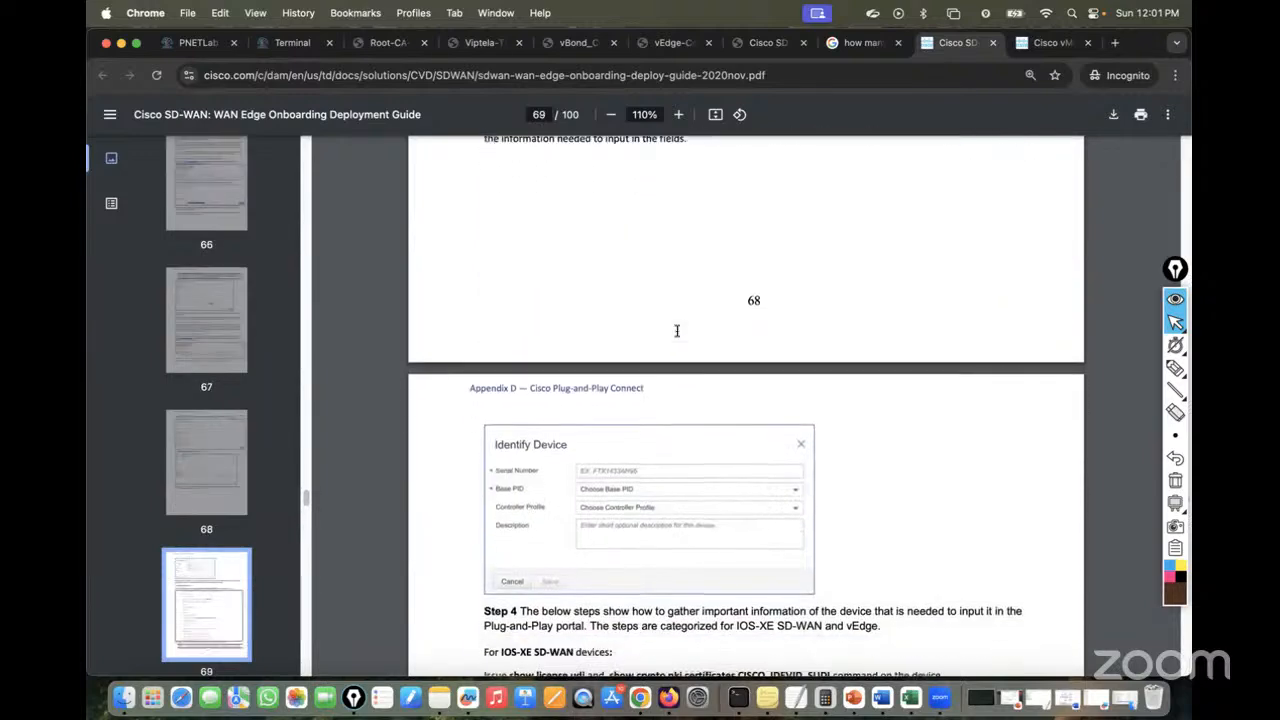
pyautogui.scroll(-20, 676, 331)
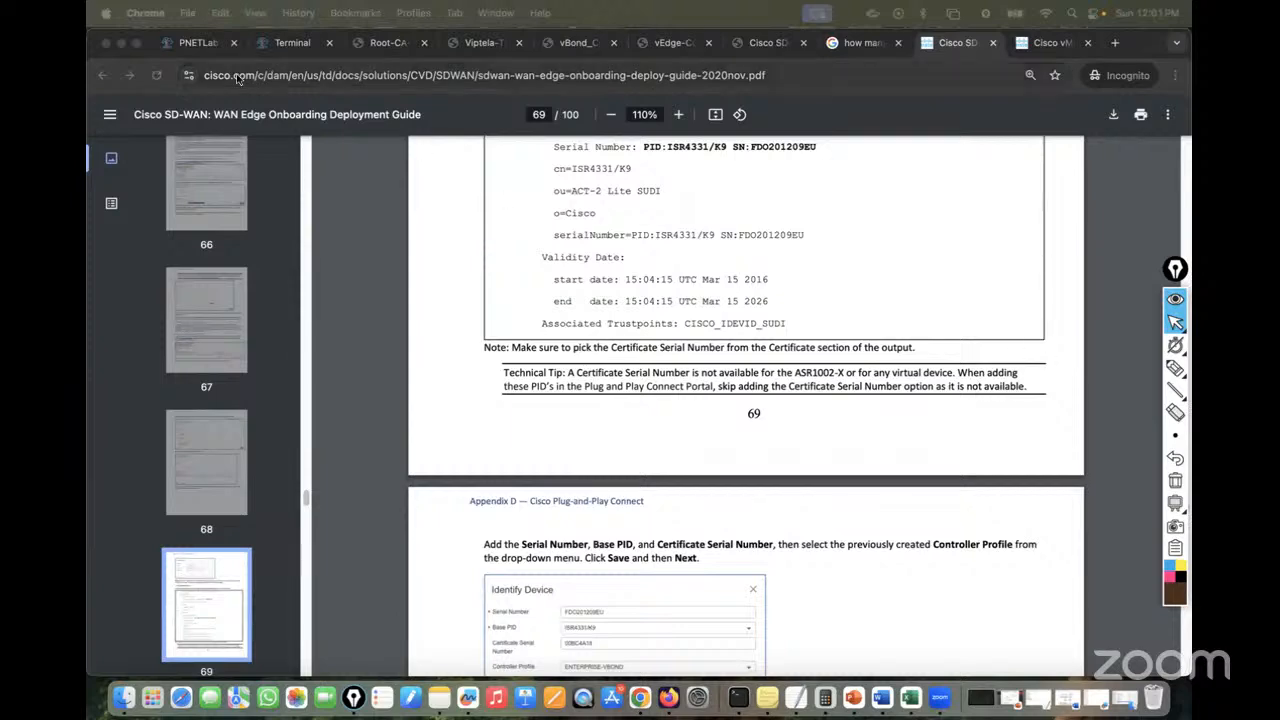
# Back on the topology, ink arrows at INET Gi0/5 and MPLS Gi0/0, and circle 'ospf'
pyautogui.click(192, 43)
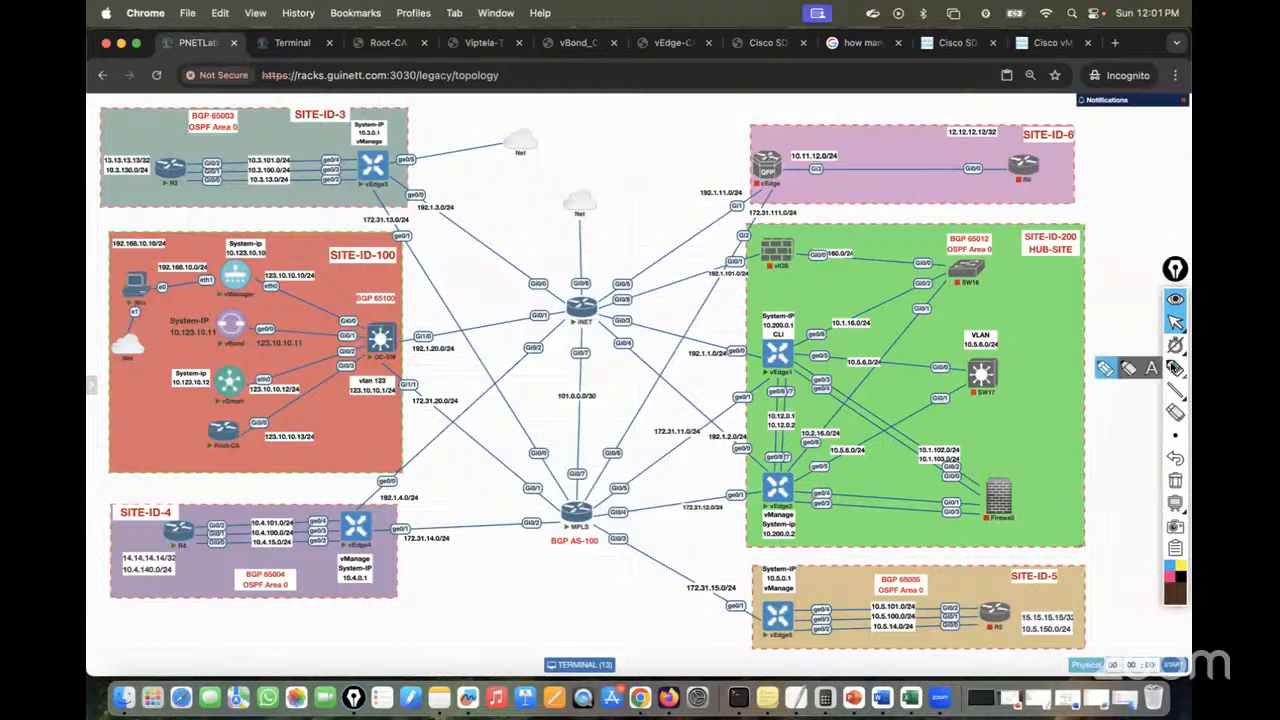
pyautogui.click(1175, 369)
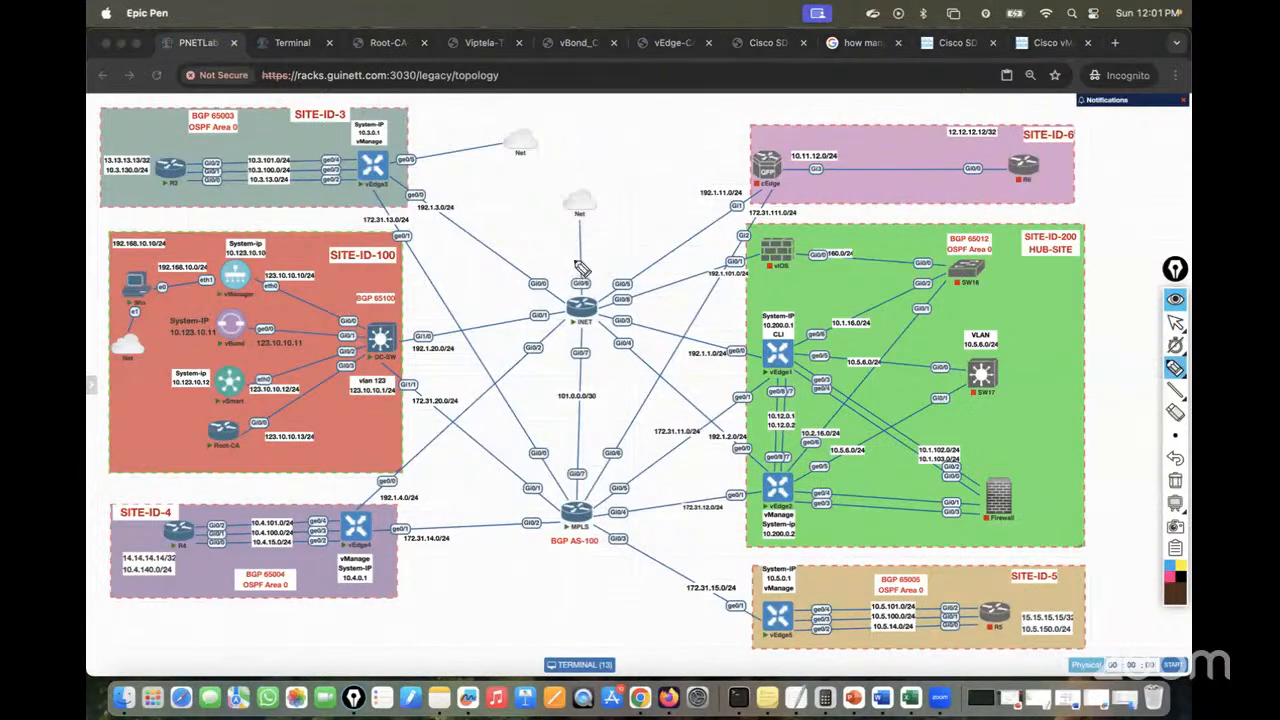
pyautogui.moveTo(554, 287); pyautogui.dragTo(638, 253)
pyautogui.moveTo(522, 484); pyautogui.dragTo(550, 467)
pyautogui.moveTo(488, 220)
pyautogui.mouseDown()
pyautogui.moveTo(535, 215)
pyautogui.moveTo(505, 185)
pyautogui.moveTo(534, 248)
pyautogui.mouseUp()
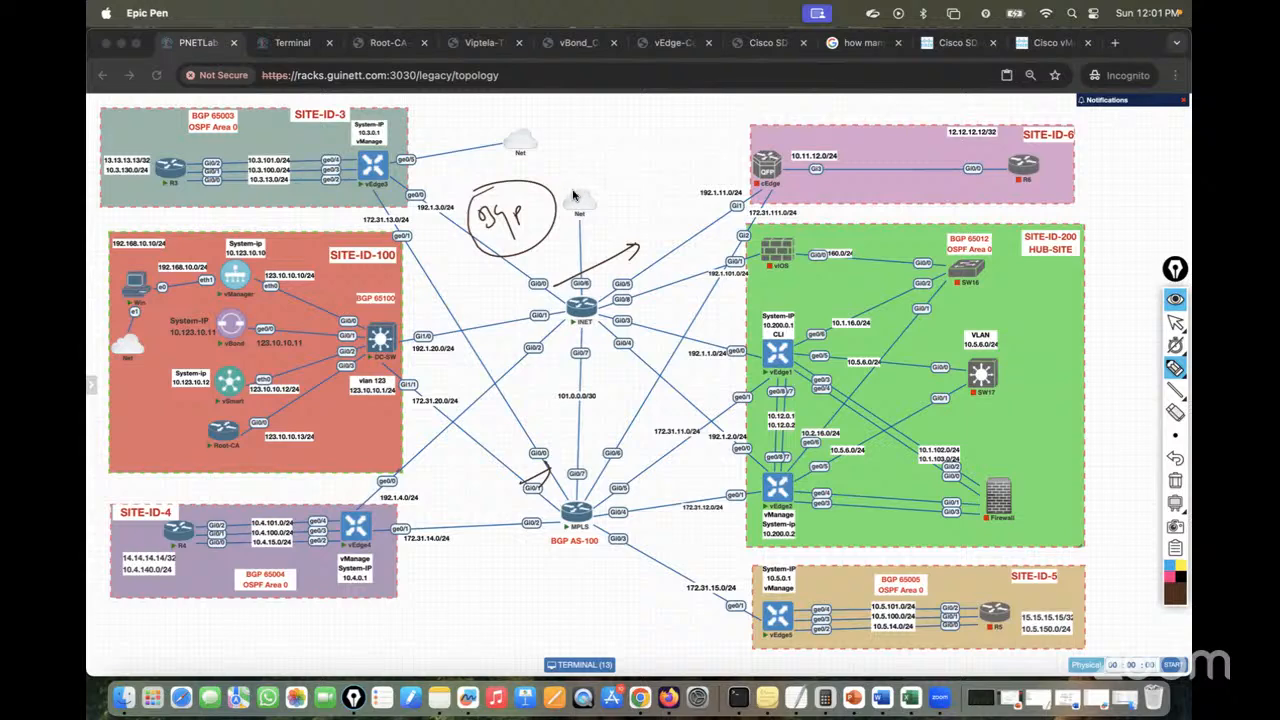
# Handwrite '10L' and a circled '1M' above the Net cloud
pyautogui.moveTo(603, 141); pyautogui.dragTo(604, 159)
pyautogui.moveTo(617, 145); pyautogui.dragTo(616, 147)
pyautogui.moveTo(632, 139); pyautogui.dragTo(645, 180)
pyautogui.moveTo(651, 177); pyautogui.dragTo(663, 176)
pyautogui.moveTo(648, 150)
pyautogui.mouseDown()
pyautogui.moveTo(632, 176)
pyautogui.moveTo(650, 150)
pyautogui.mouseUp()
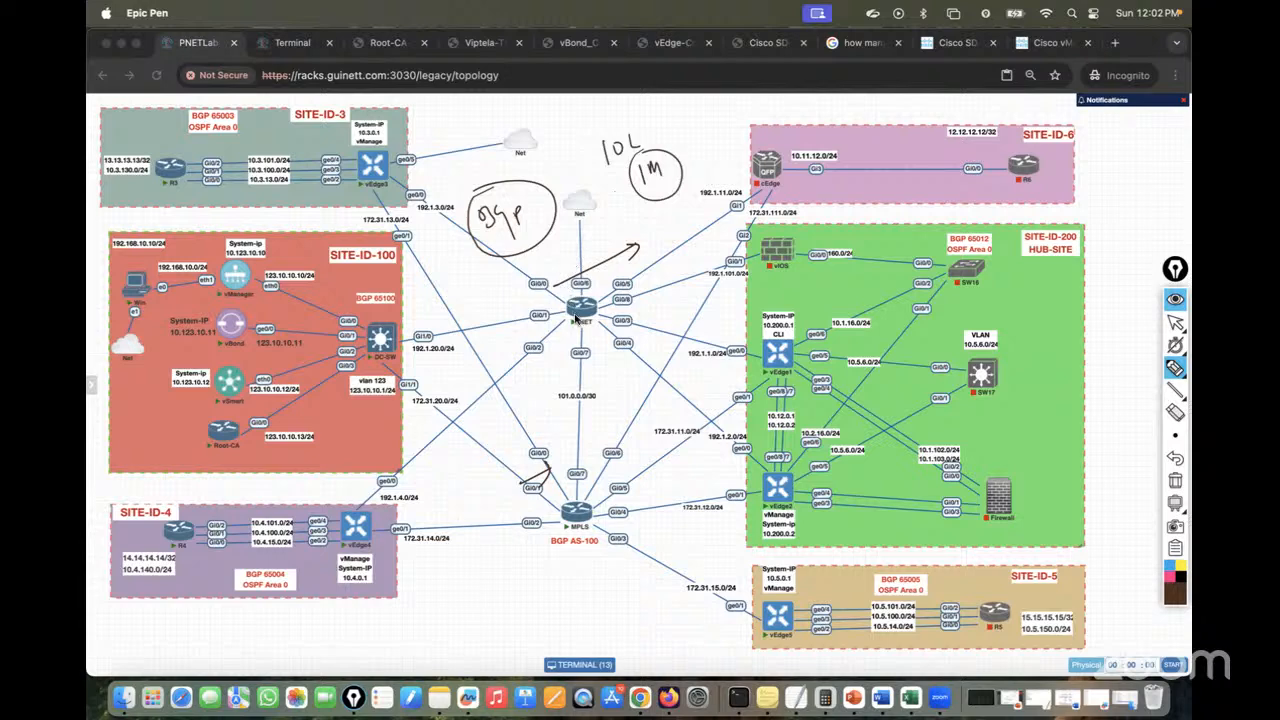
# Draw a line from INET to vEdge3's ge0/5, circle INET, and write 0.0.0.0/0 beside vEdge3
pyautogui.moveTo(577, 318)
pyautogui.mouseDown()
pyautogui.moveTo(545, 262)
pyautogui.moveTo(396, 162)
pyautogui.moveTo(392, 178)
pyautogui.mouseUp()
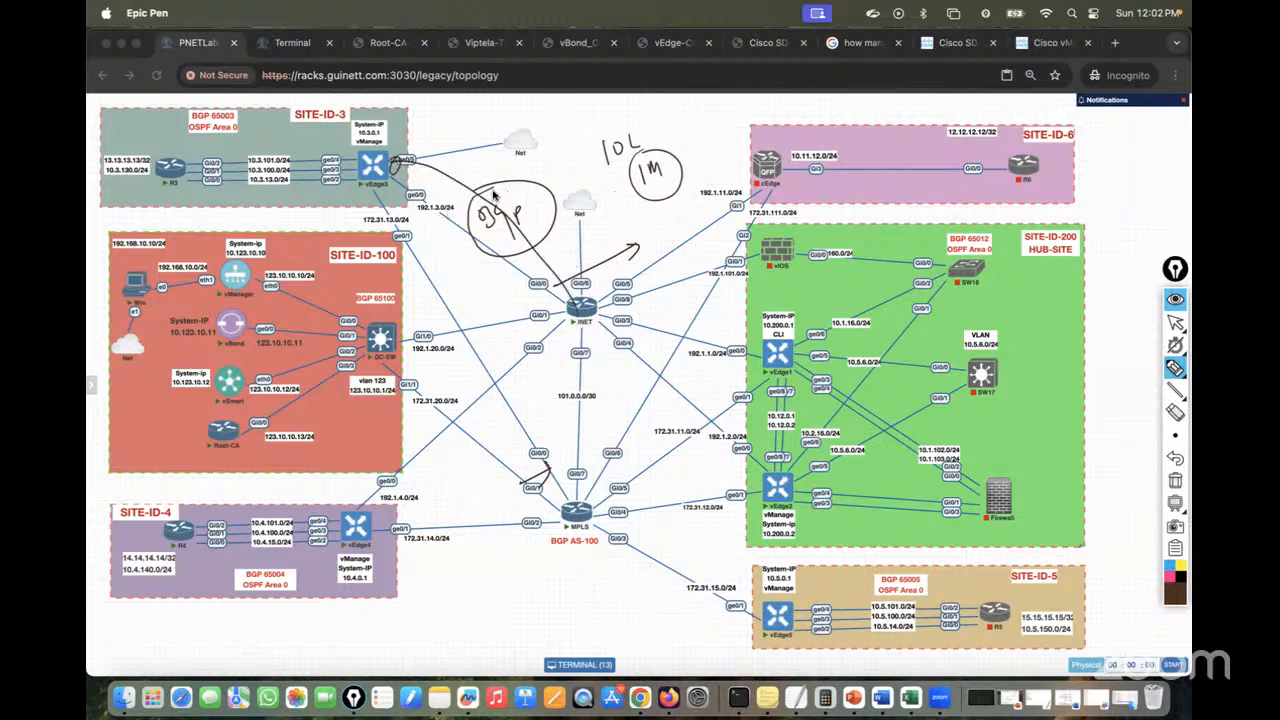
pyautogui.moveTo(386, 156)
pyautogui.mouseDown()
pyautogui.moveTo(408, 140)
pyautogui.moveTo(416, 150)
pyautogui.mouseUp()
pyautogui.moveTo(597, 300)
pyautogui.mouseDown()
pyautogui.moveTo(590, 292)
pyautogui.moveTo(647, 278)
pyautogui.moveTo(605, 275)
pyautogui.moveTo(632, 300)
pyautogui.mouseUp()
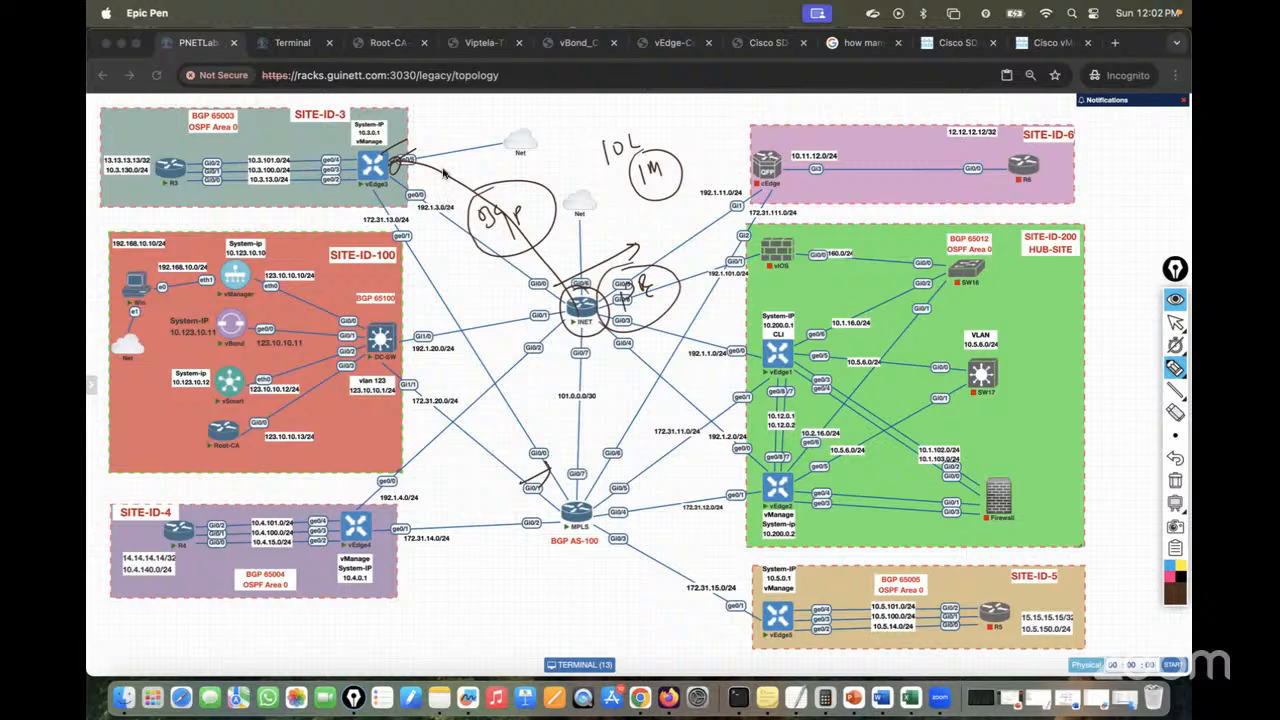
pyautogui.moveTo(424, 146)
pyautogui.mouseDown()
pyautogui.moveTo(522, 132)
pyautogui.moveTo(566, 236)
pyautogui.mouseUp()
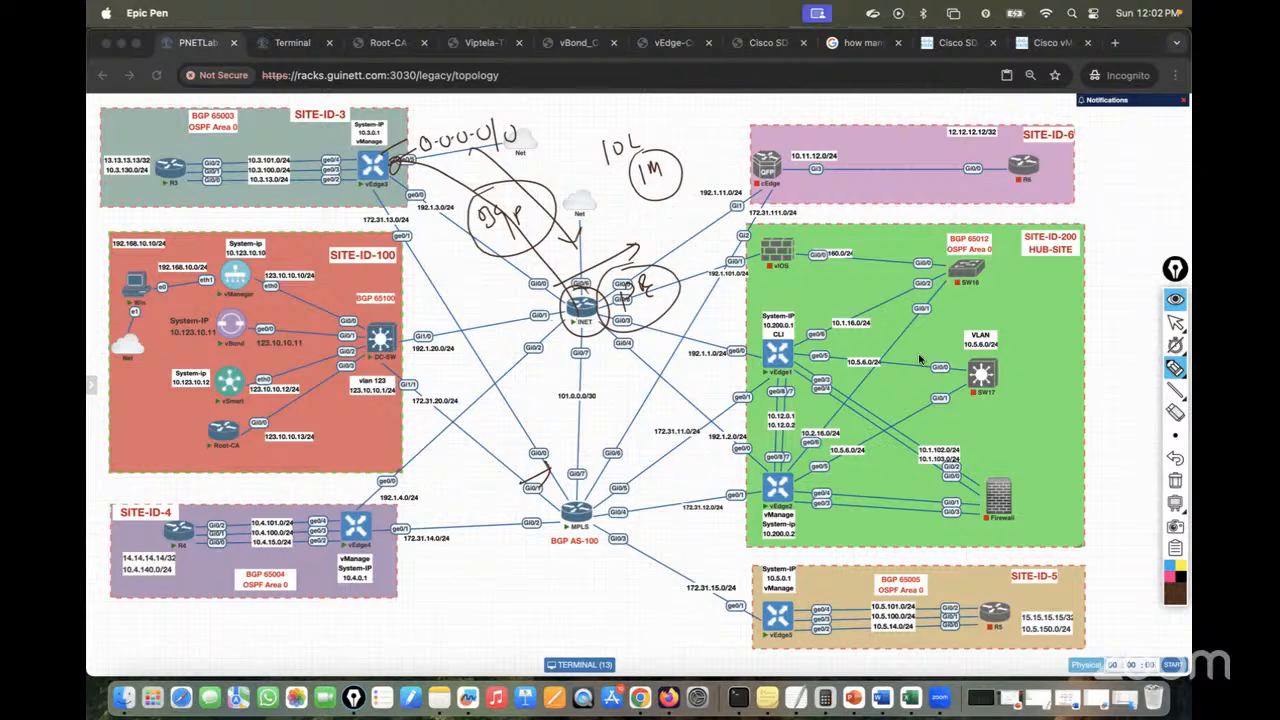
# Wipe existing ink and handwrite BGP beside the upper Net cloud
pyautogui.click(1176, 480)
pyautogui.moveTo(493, 250); pyautogui.dragTo(529, 231)
pyautogui.moveTo(539, 222)
pyautogui.mouseDown()
pyautogui.moveTo(548, 216)
pyautogui.moveTo(545, 233)
pyautogui.mouseUp()
pyautogui.moveTo(572, 207); pyautogui.dragTo(569, 234)
pyautogui.moveTo(577, 215)
pyautogui.mouseDown()
pyautogui.moveTo(577, 243)
pyautogui.moveTo(582, 229)
pyautogui.mouseUp()
# Circle BGP notes near Net and the MPLS router, then erase all ink and return to the cursor
pyautogui.moveTo(553, 188); pyautogui.dragTo(512, 185)
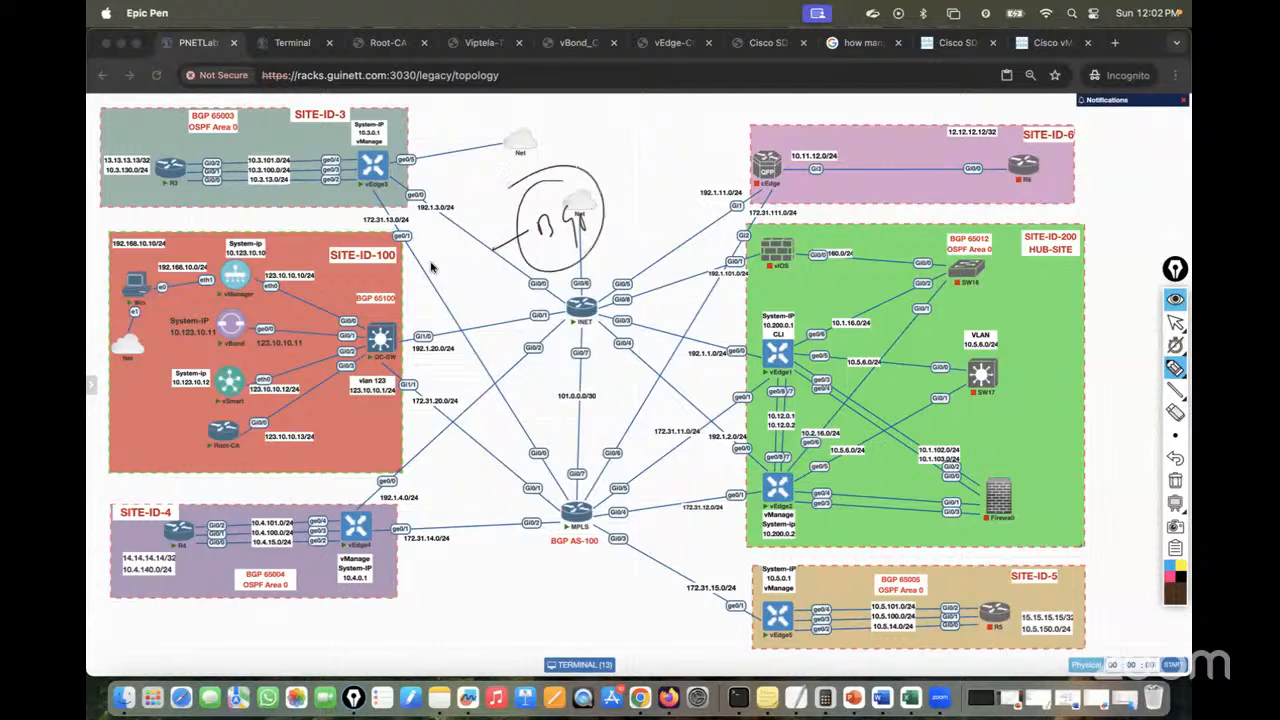
pyautogui.moveTo(358, 348)
pyautogui.mouseDown()
pyautogui.moveTo(465, 459)
pyautogui.moveTo(757, 630)
pyautogui.mouseUp()
pyautogui.moveTo(544, 448); pyautogui.dragTo(596, 476)
pyautogui.moveTo(600, 425); pyautogui.dragTo(506, 462)
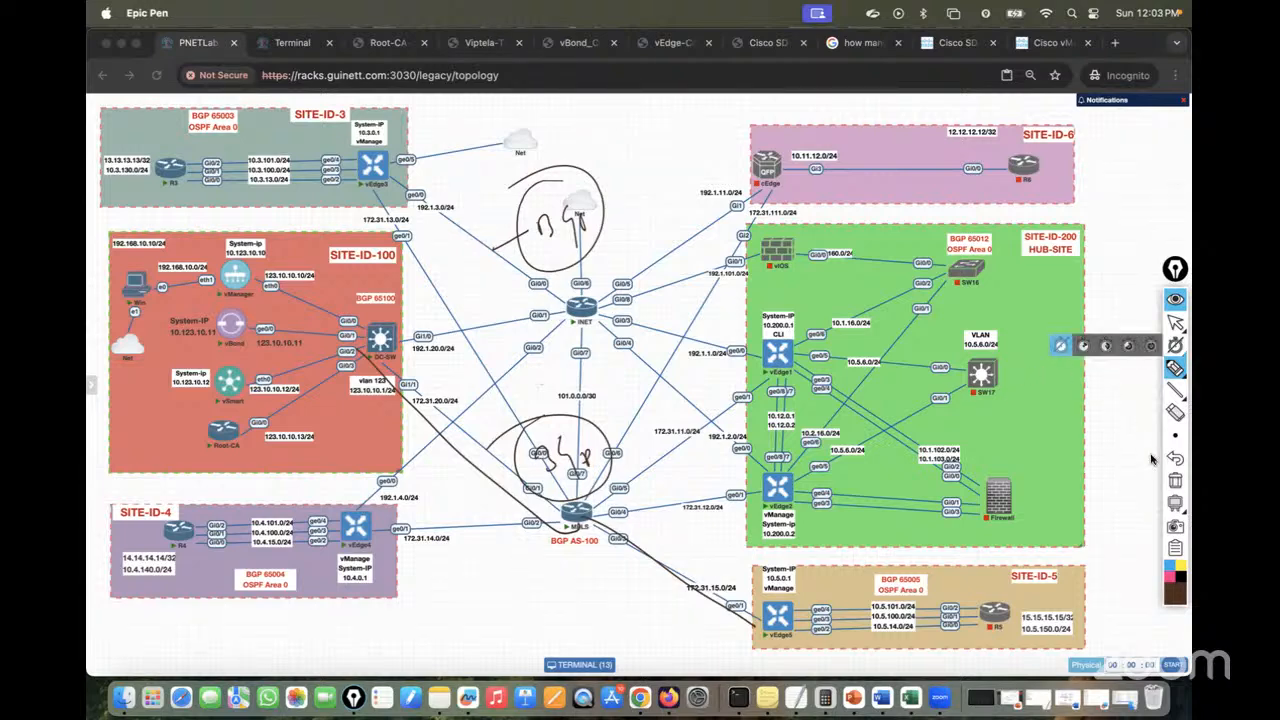
pyautogui.click(1175, 479)
pyautogui.click(1174, 322)
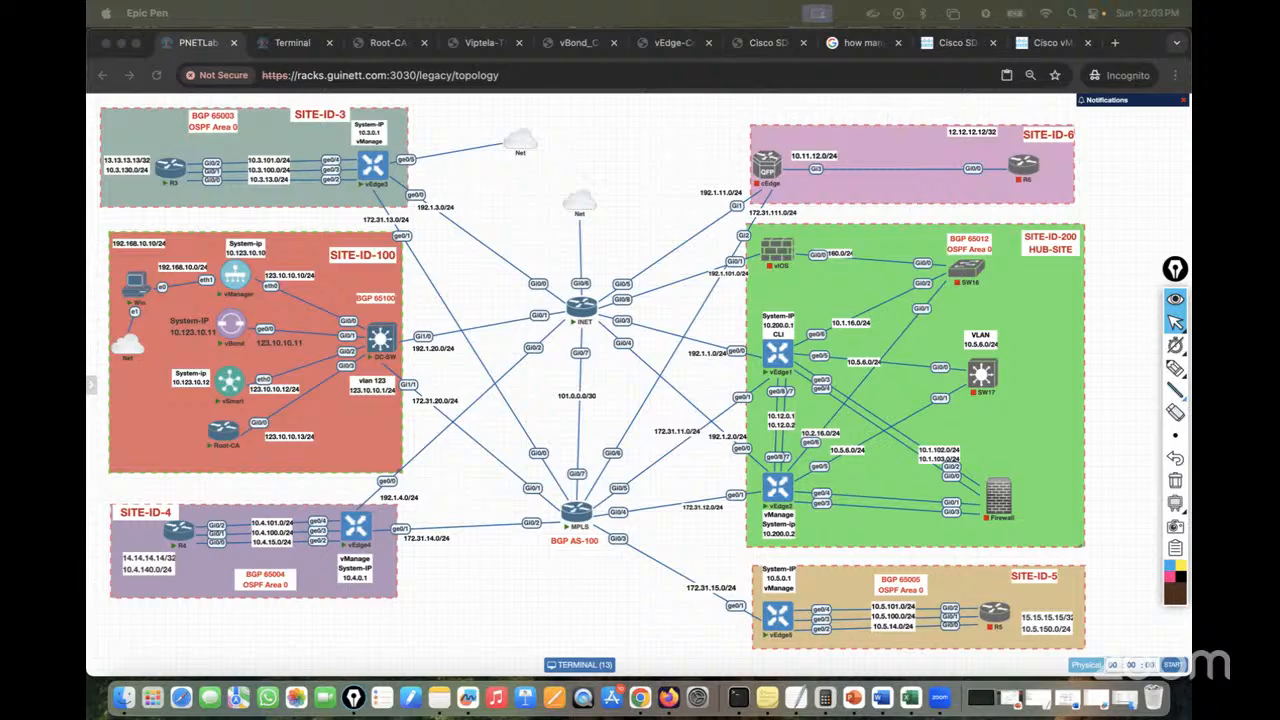
# Handwrite 'OMP = AD' above SITE-ID-6 with the Epic Pen
pyautogui.click(1175, 368)
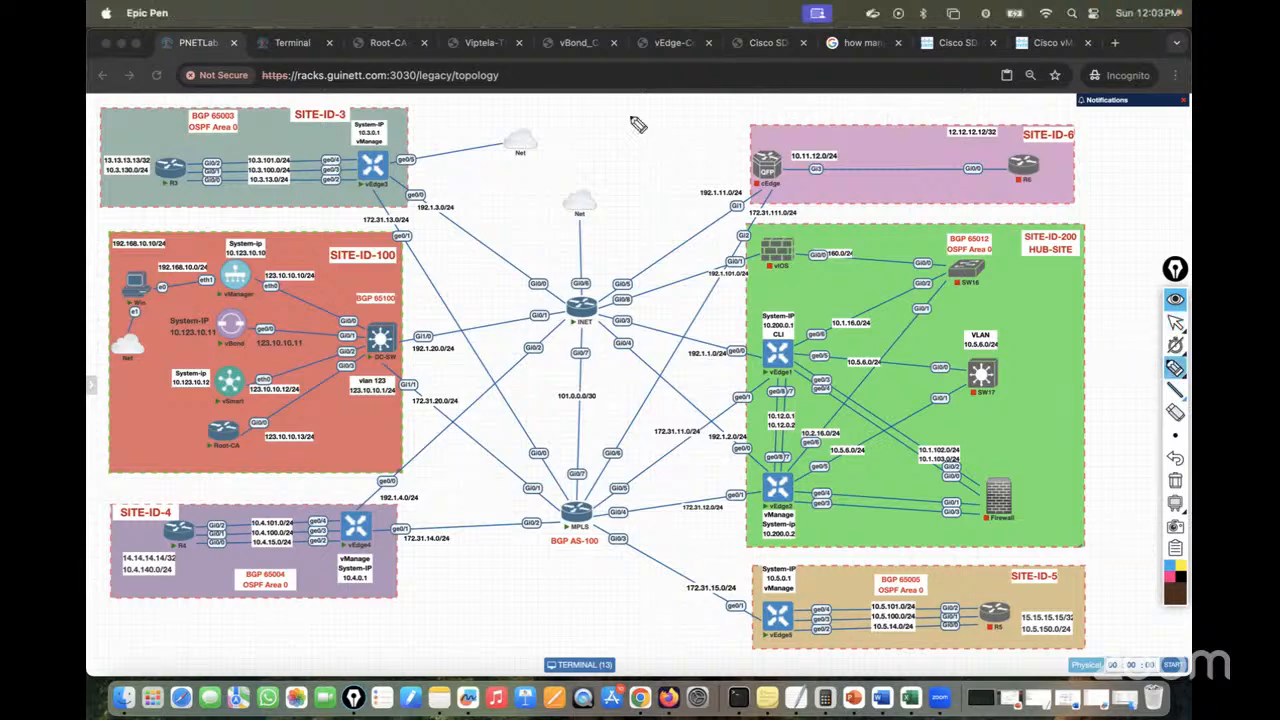
pyautogui.moveTo(600, 126); pyautogui.dragTo(594, 133)
pyautogui.moveTo(612, 140)
pyautogui.mouseDown()
pyautogui.moveTo(655, 130)
pyautogui.moveTo(597, 162)
pyautogui.mouseUp()
pyautogui.moveTo(716, 125); pyautogui.dragTo(735, 122)
pyautogui.moveTo(717, 134)
pyautogui.mouseDown()
pyautogui.moveTo(737, 131)
pyautogui.moveTo(741, 113)
pyautogui.moveTo(764, 130)
pyautogui.mouseUp()
pyautogui.moveTo(786, 114)
pyautogui.mouseDown()
pyautogui.moveTo(800, 112)
pyautogui.moveTo(757, 130)
pyautogui.mouseUp()
# Add 250 with an arrow to a second value, link vEdge3's internet link to the note, and return to the cursor
pyautogui.moveTo(825, 109); pyautogui.dragTo(839, 119)
pyautogui.moveTo(847, 105)
pyautogui.mouseDown()
pyautogui.moveTo(838, 120)
pyautogui.moveTo(864, 98)
pyautogui.mouseUp()
pyautogui.moveTo(793, 130); pyautogui.dragTo(873, 158)
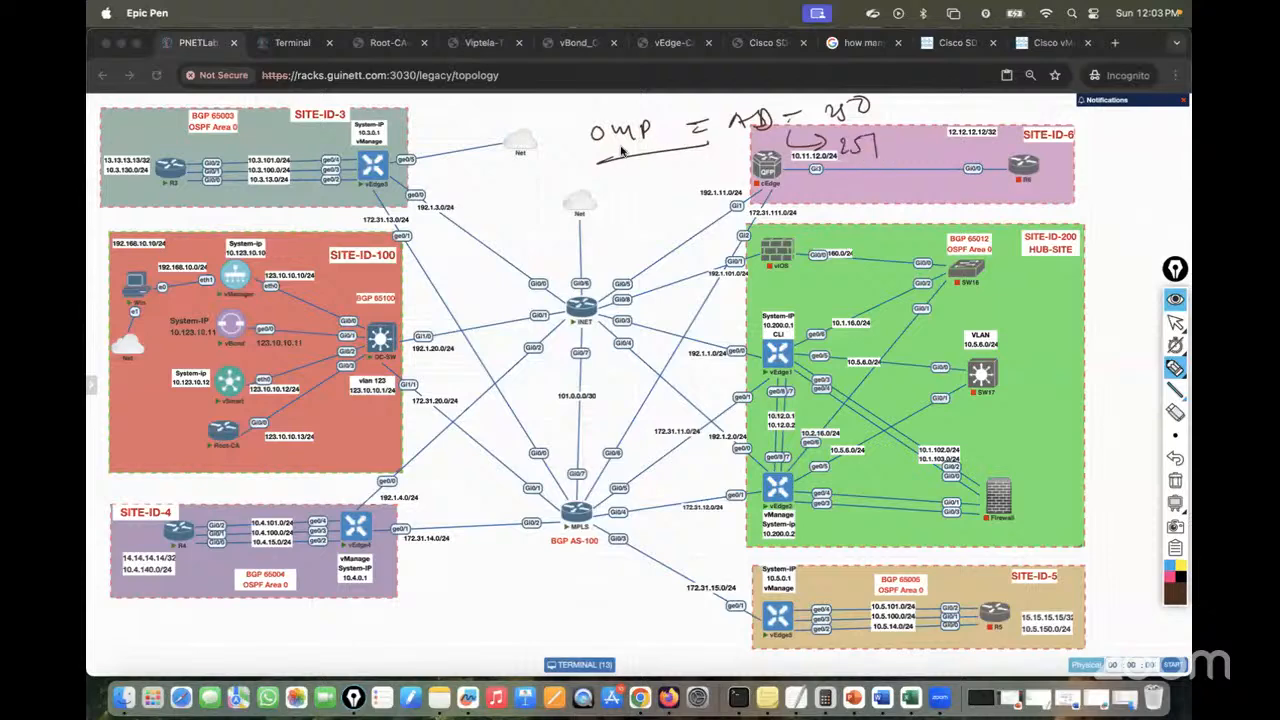
pyautogui.moveTo(410, 160)
pyautogui.mouseDown()
pyautogui.moveTo(560, 170)
pyautogui.moveTo(623, 121)
pyautogui.moveTo(843, 108)
pyautogui.moveTo(878, 180)
pyautogui.moveTo(890, 134)
pyautogui.mouseUp()
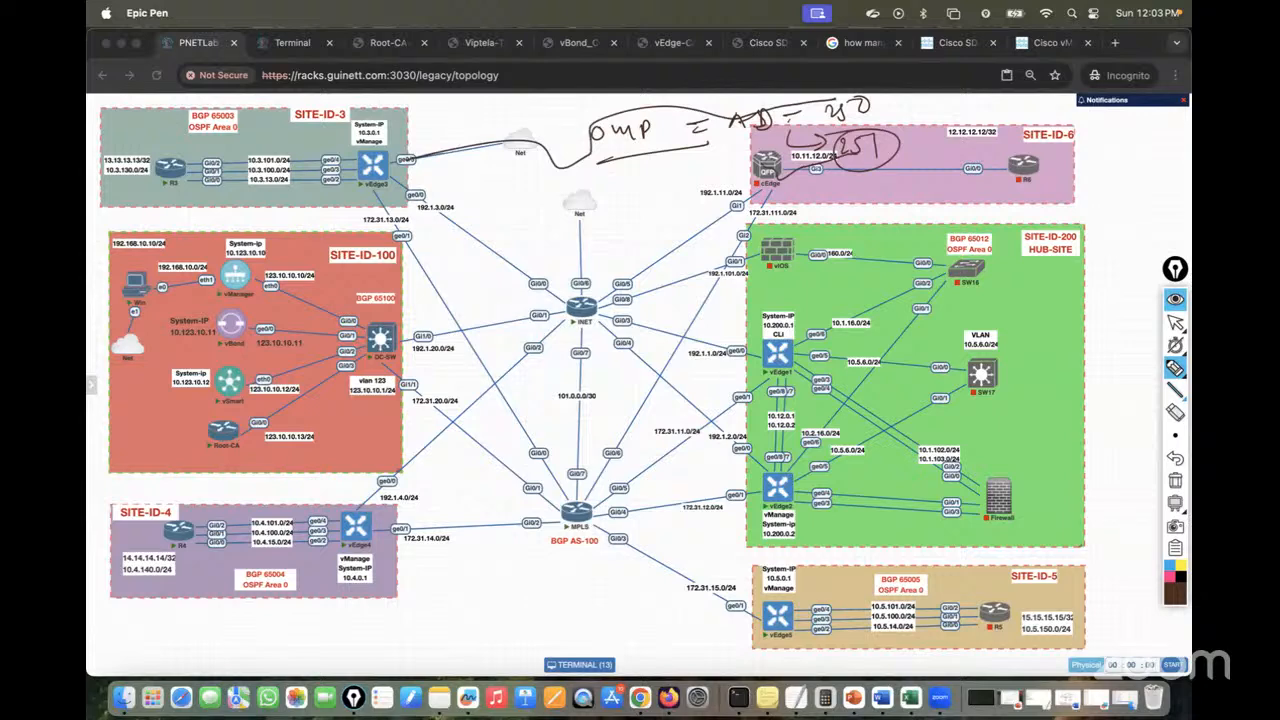
pyautogui.click(1176, 323)
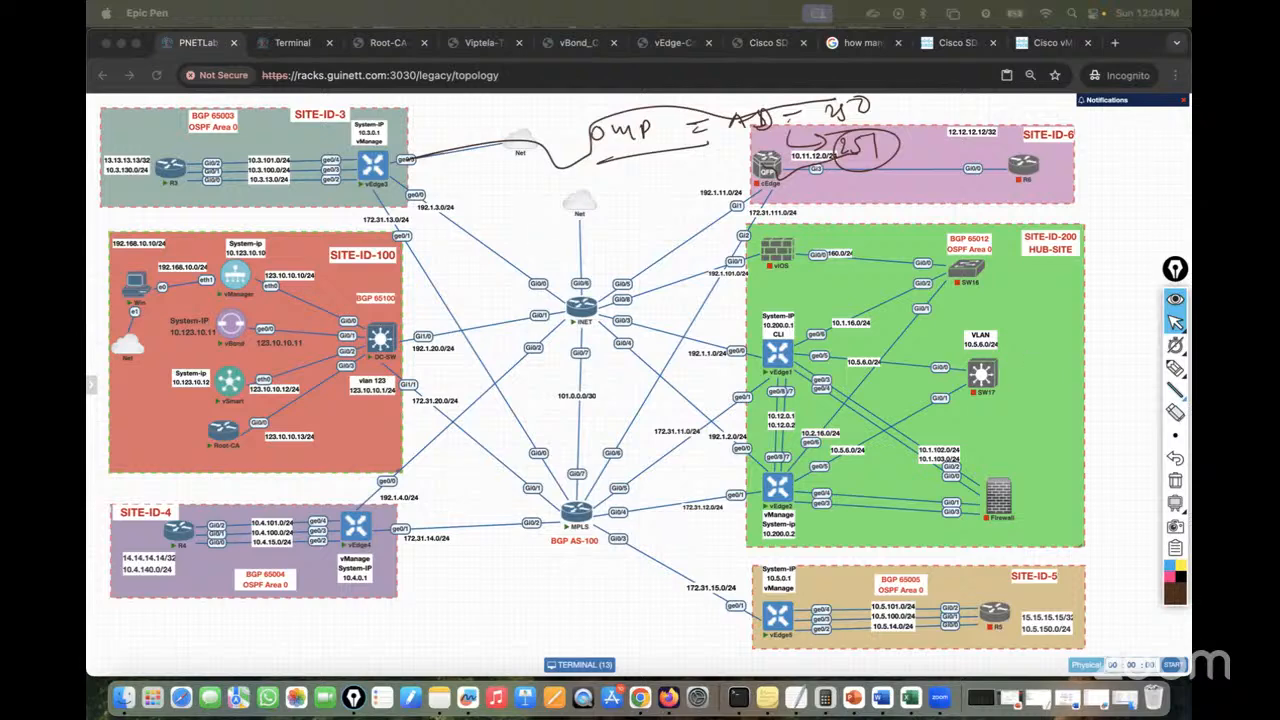
pyautogui.moveTo(1176, 370)
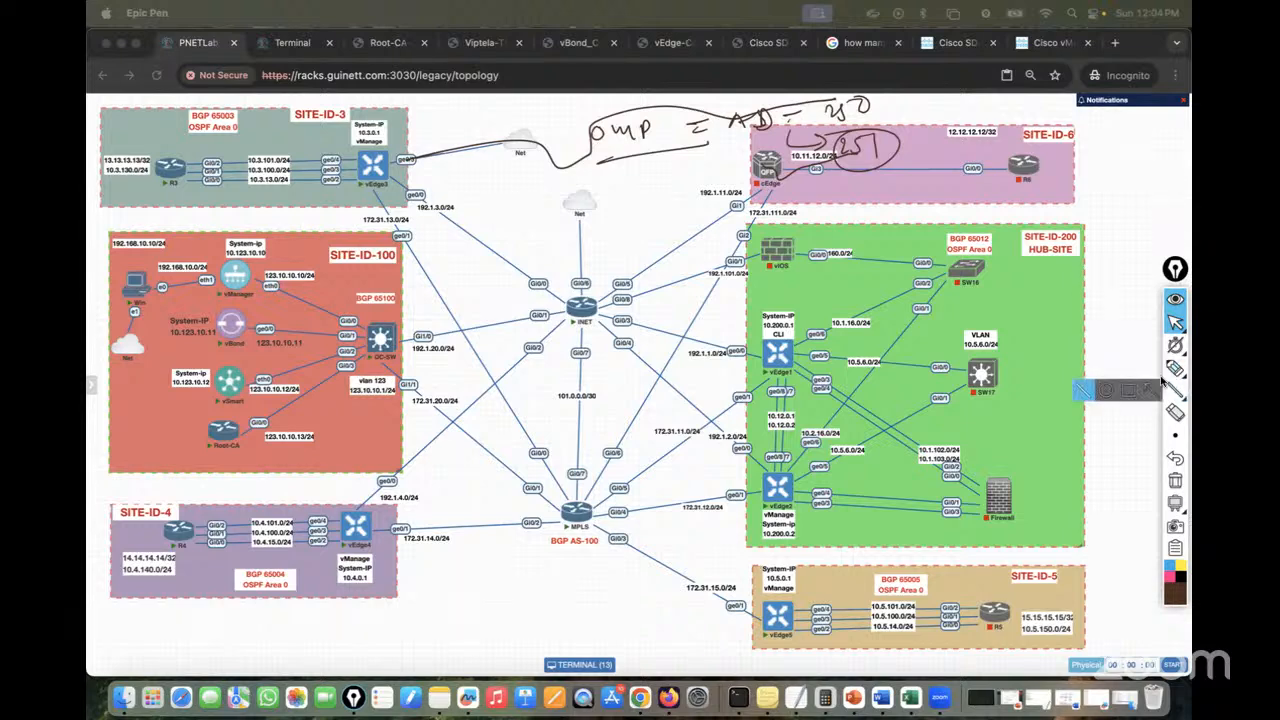
# Trace and circle vBond's ge0/0 link to DC-SW, then erase all ink including the OMP note
pyautogui.click(1168, 376)
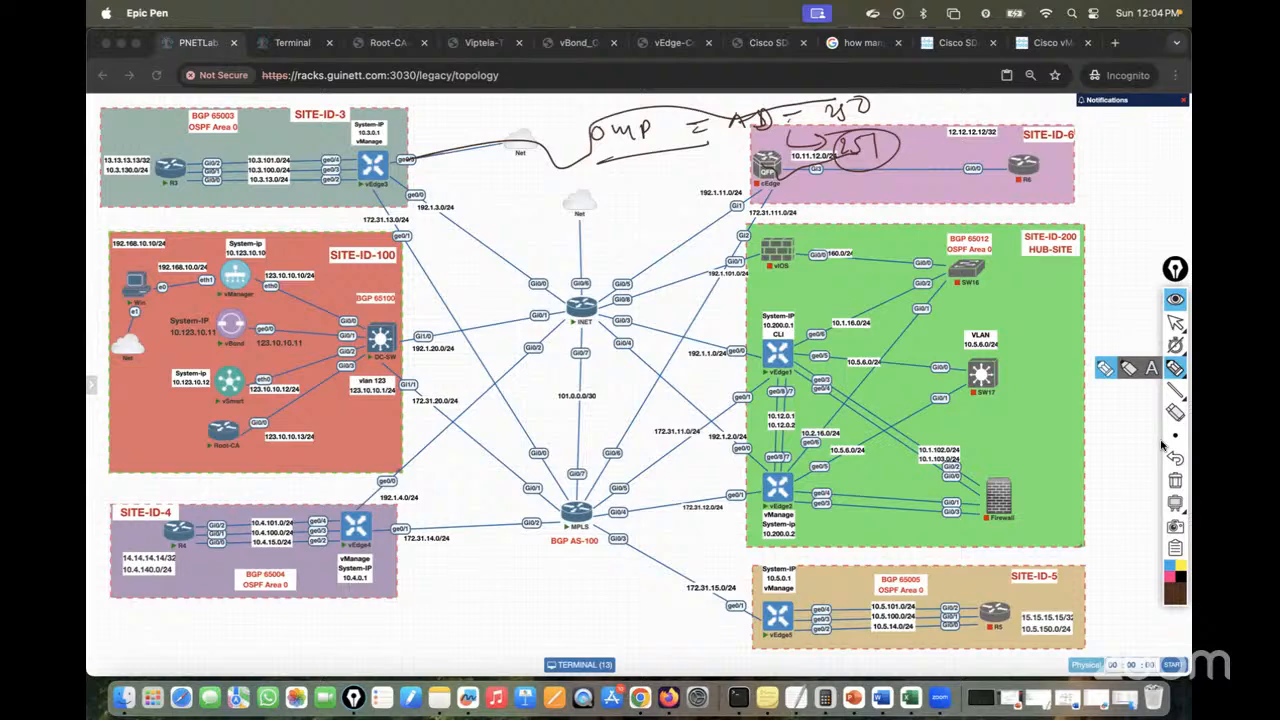
pyautogui.moveTo(1172, 437)
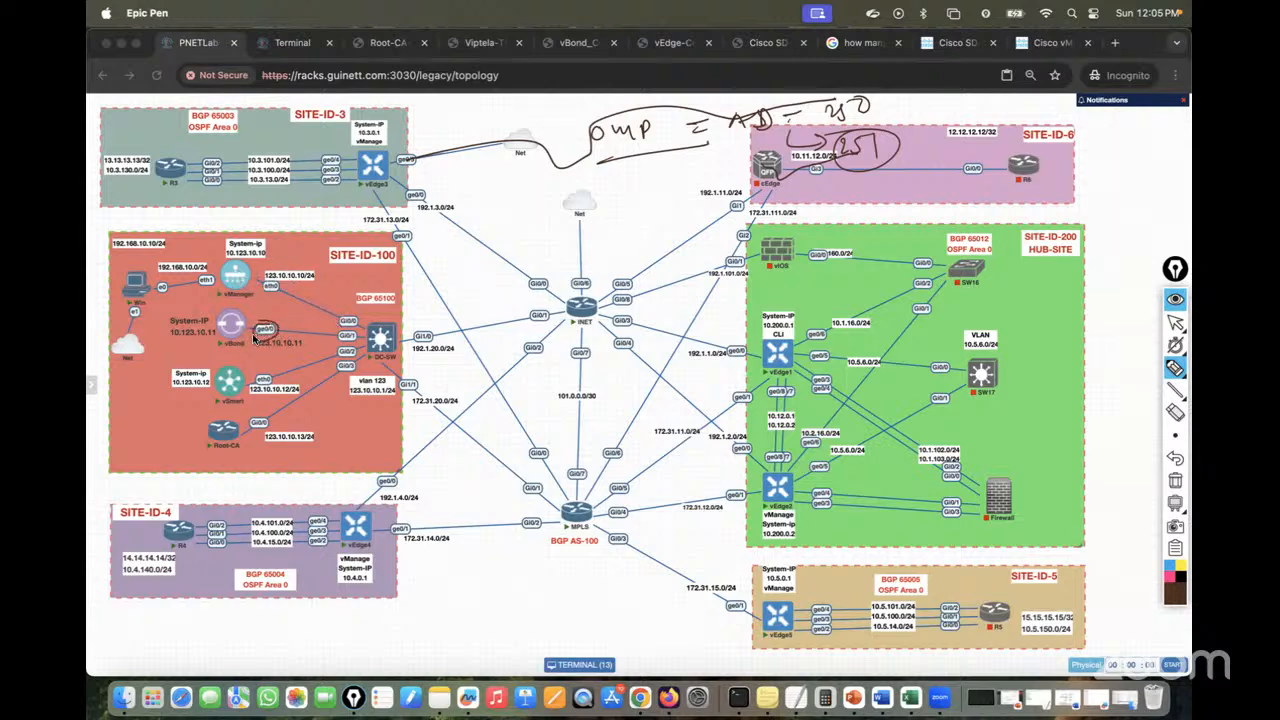
pyautogui.moveTo(260, 342); pyautogui.dragTo(382, 345)
pyautogui.moveTo(259, 331)
pyautogui.mouseDown()
pyautogui.moveTo(250, 342)
pyautogui.moveTo(289, 337)
pyautogui.moveTo(269, 331)
pyautogui.mouseUp()
pyautogui.click(1175, 322)
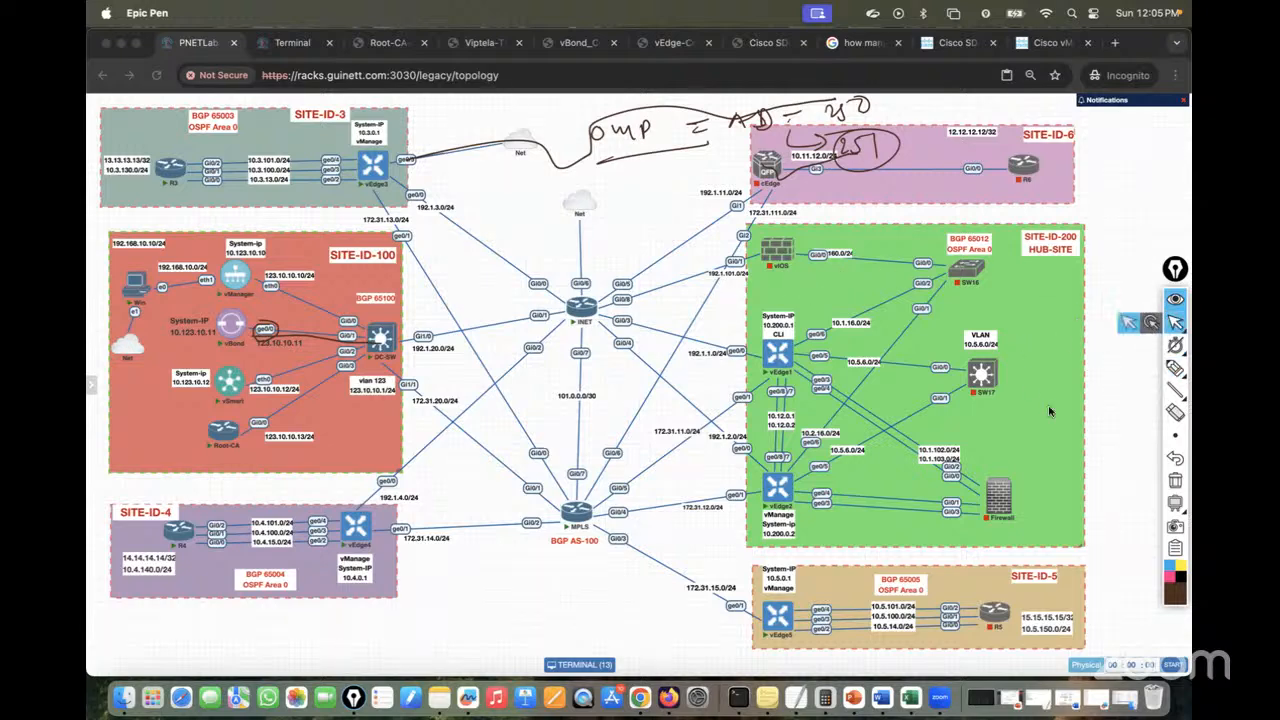
pyautogui.click(1175, 480)
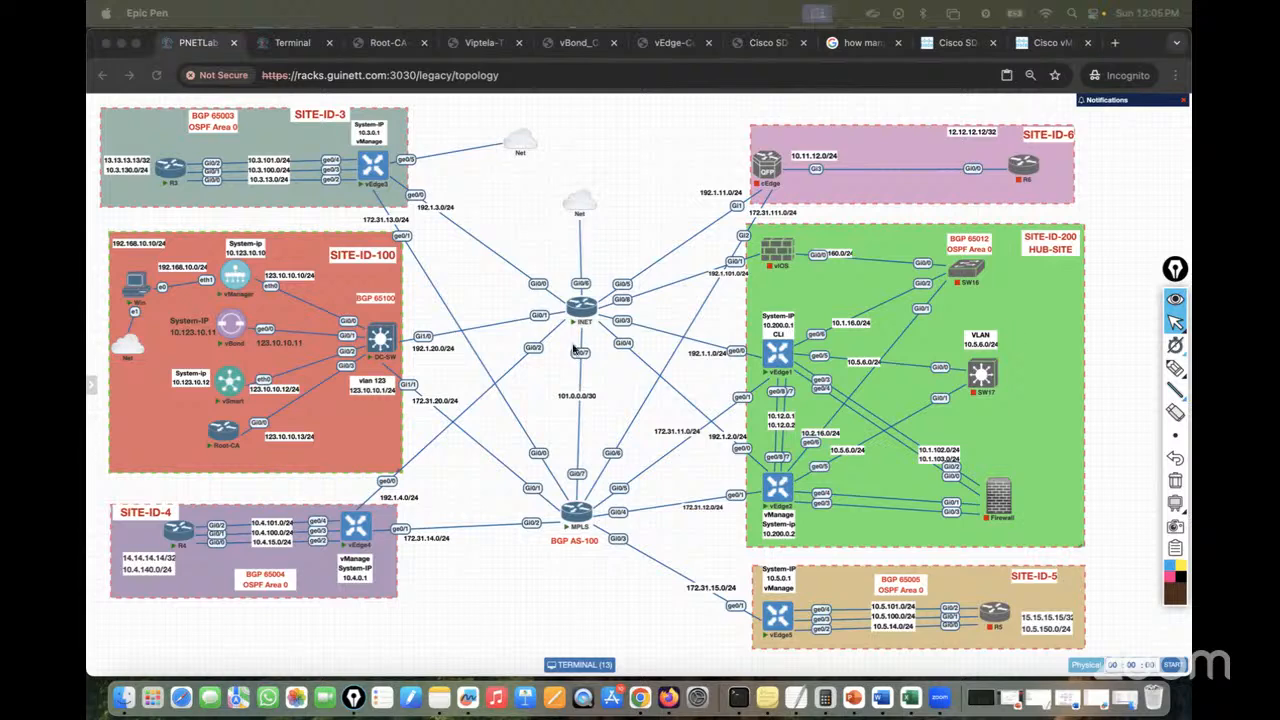
# Handwrite a phone number with its country code near the Net cloud and box it with a small tag
pyautogui.moveTo(1172, 370)
pyautogui.click(1104, 368)
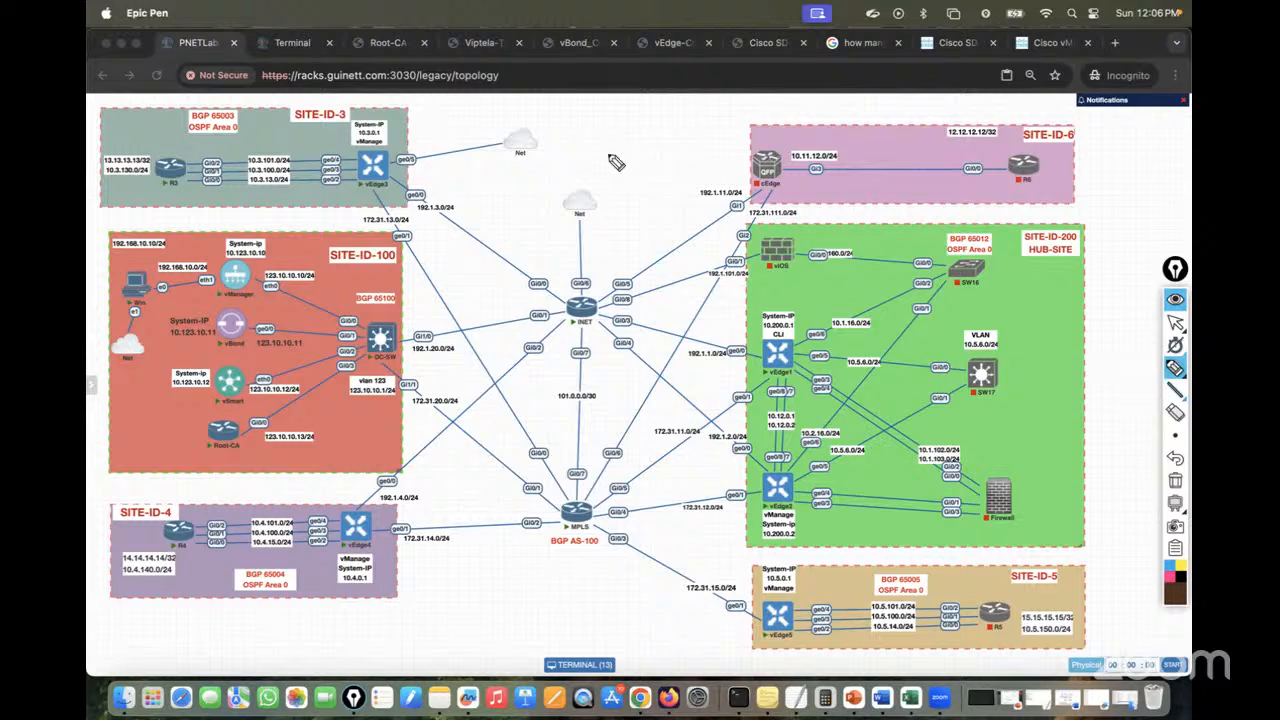
pyautogui.moveTo(606, 154)
pyautogui.mouseDown()
pyautogui.moveTo(604, 174)
pyautogui.moveTo(678, 150)
pyautogui.moveTo(723, 154)
pyautogui.mouseUp()
pyautogui.moveTo(600, 200); pyautogui.dragTo(724, 178)
pyautogui.moveTo(558, 164)
pyautogui.mouseDown()
pyautogui.moveTo(556, 184)
pyautogui.moveTo(564, 172)
pyautogui.moveTo(580, 184)
pyautogui.mouseUp()
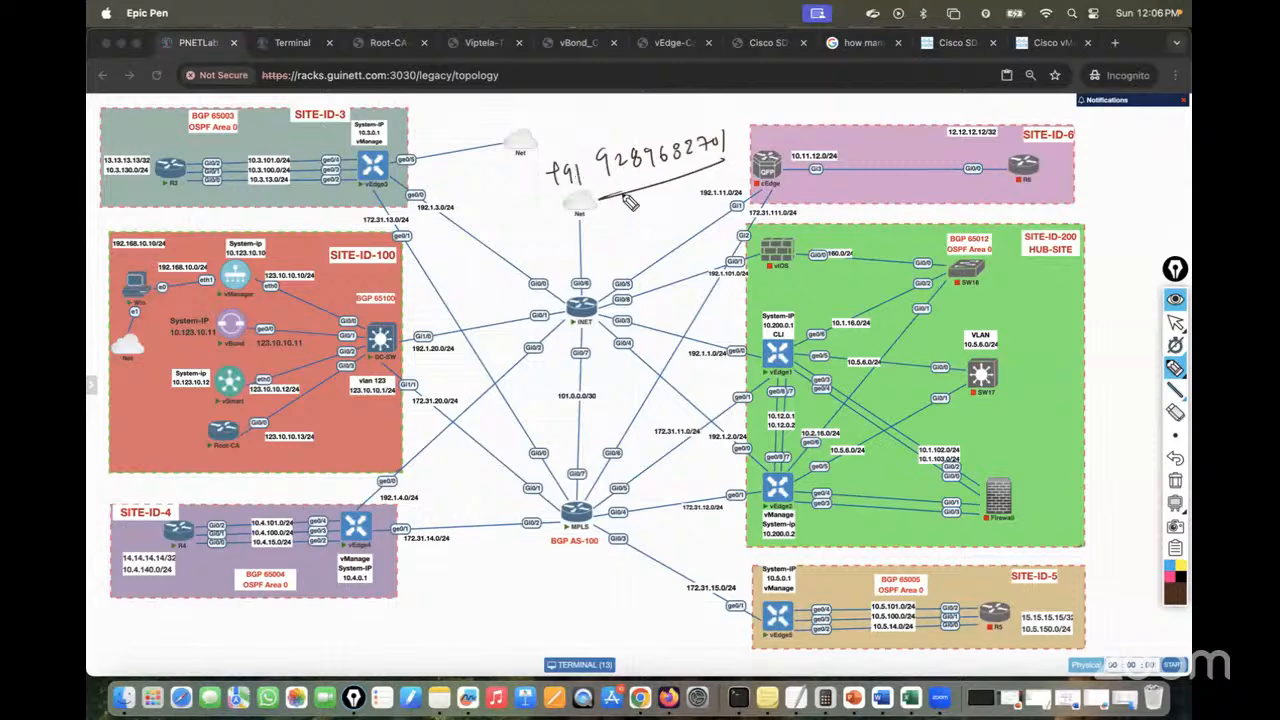
pyautogui.moveTo(540, 155); pyautogui.dragTo(590, 210)
pyautogui.moveTo(528, 150)
pyautogui.mouseDown()
pyautogui.moveTo(760, 140)
pyautogui.moveTo(625, 205)
pyautogui.mouseUp()
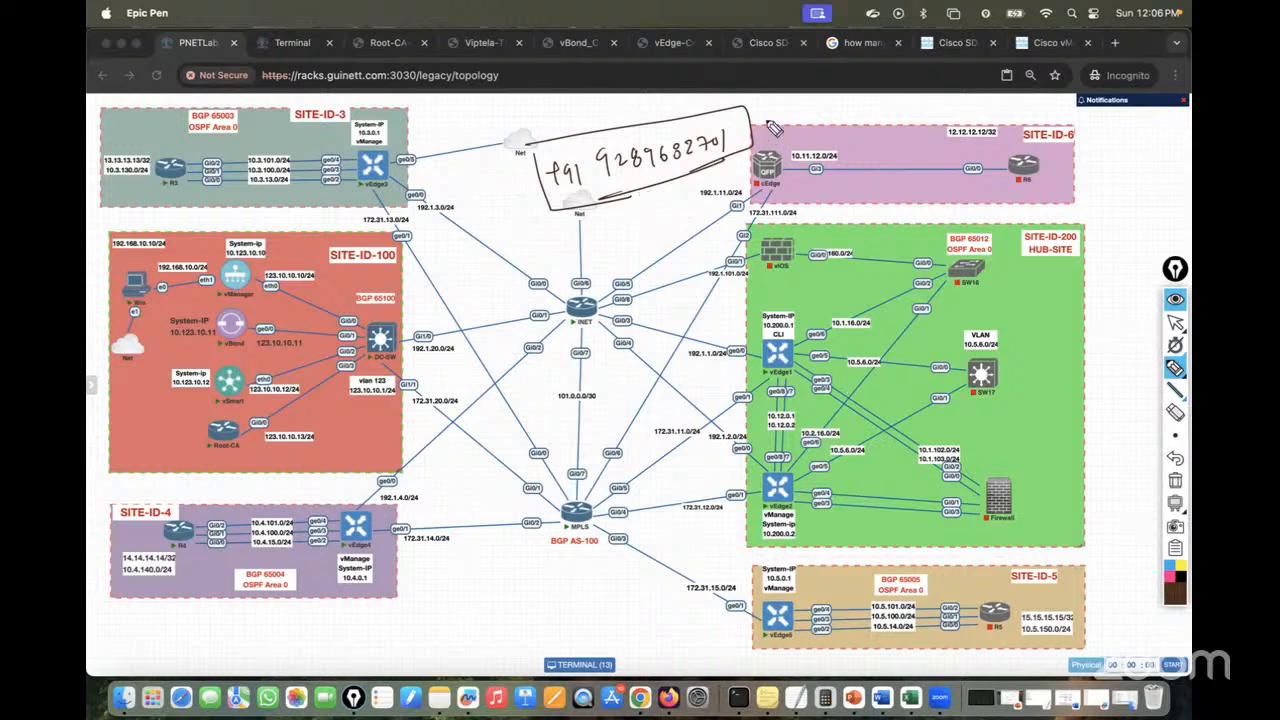
pyautogui.moveTo(746, 113)
pyautogui.mouseDown()
pyautogui.moveTo(776, 103)
pyautogui.moveTo(779, 116)
pyautogui.mouseUp()
pyautogui.moveTo(780, 94)
pyautogui.mouseDown()
pyautogui.moveTo(782, 117)
pyautogui.moveTo(786, 96)
pyautogui.mouseUp()
# Clear the ink, return to the cursor, and select ':3030/legacy/topology' in the address bar
pyautogui.click(1174, 482)
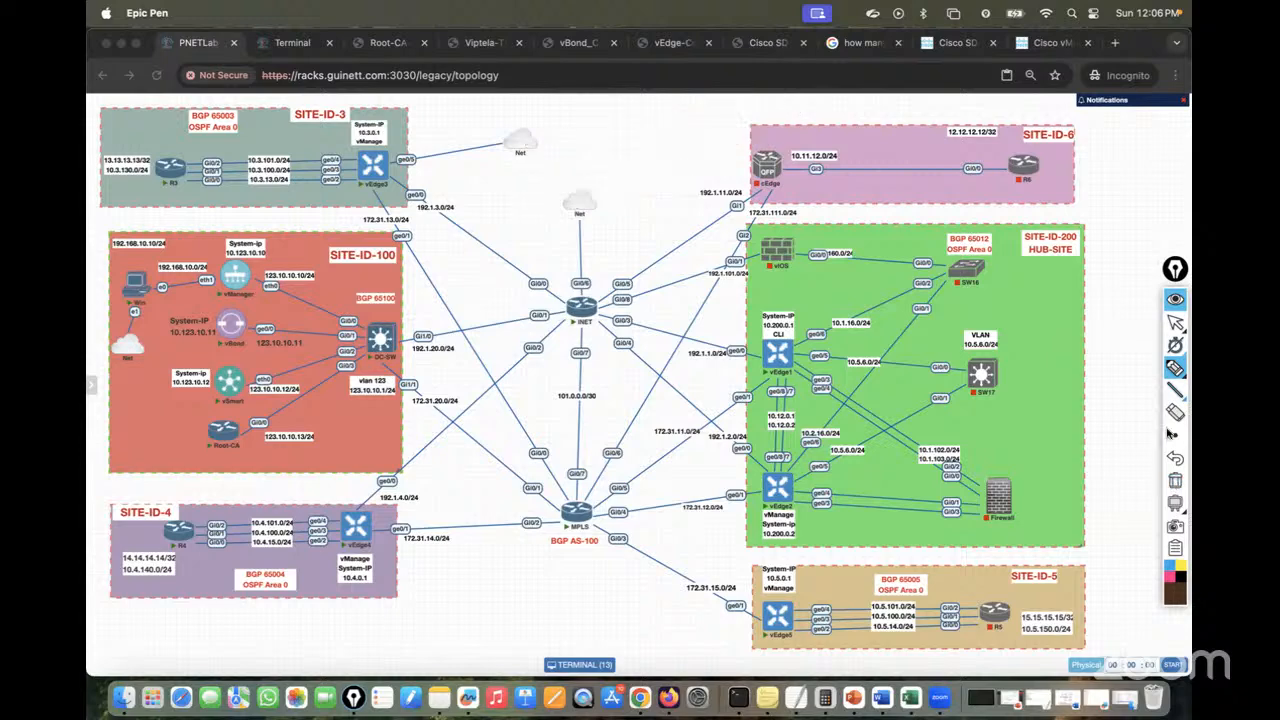
pyautogui.click(1178, 322)
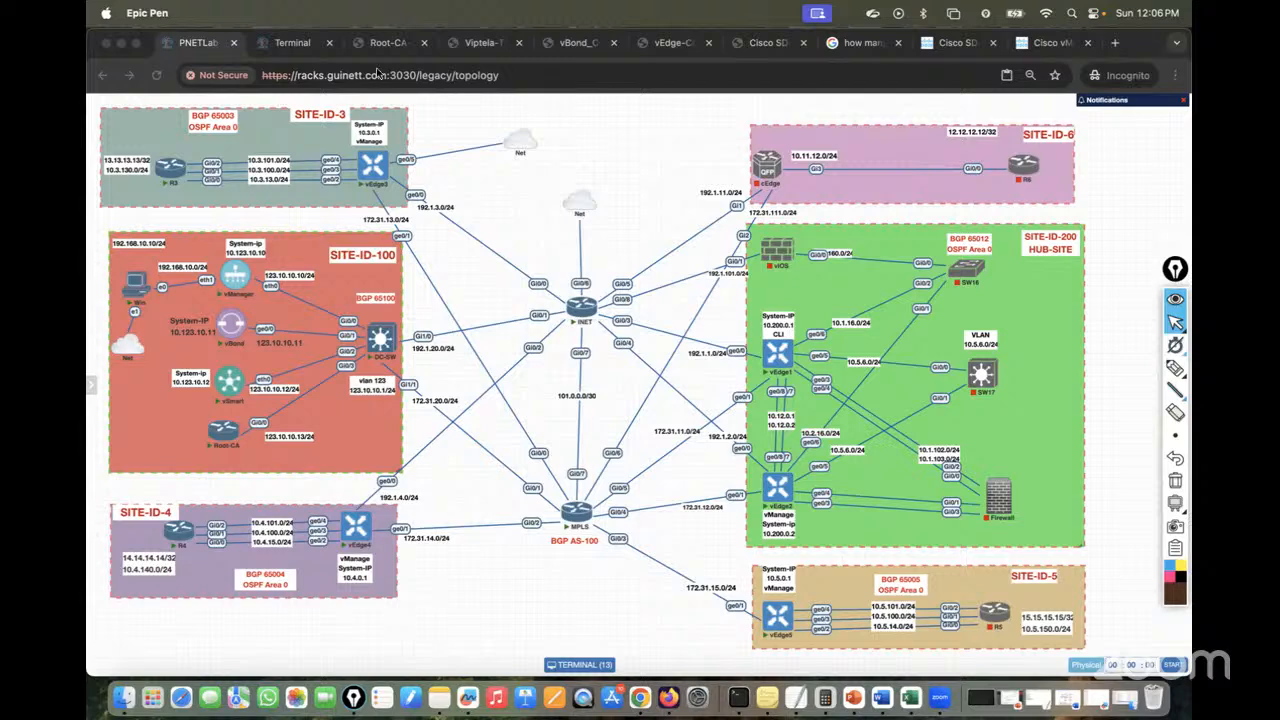
pyautogui.click(380, 73)
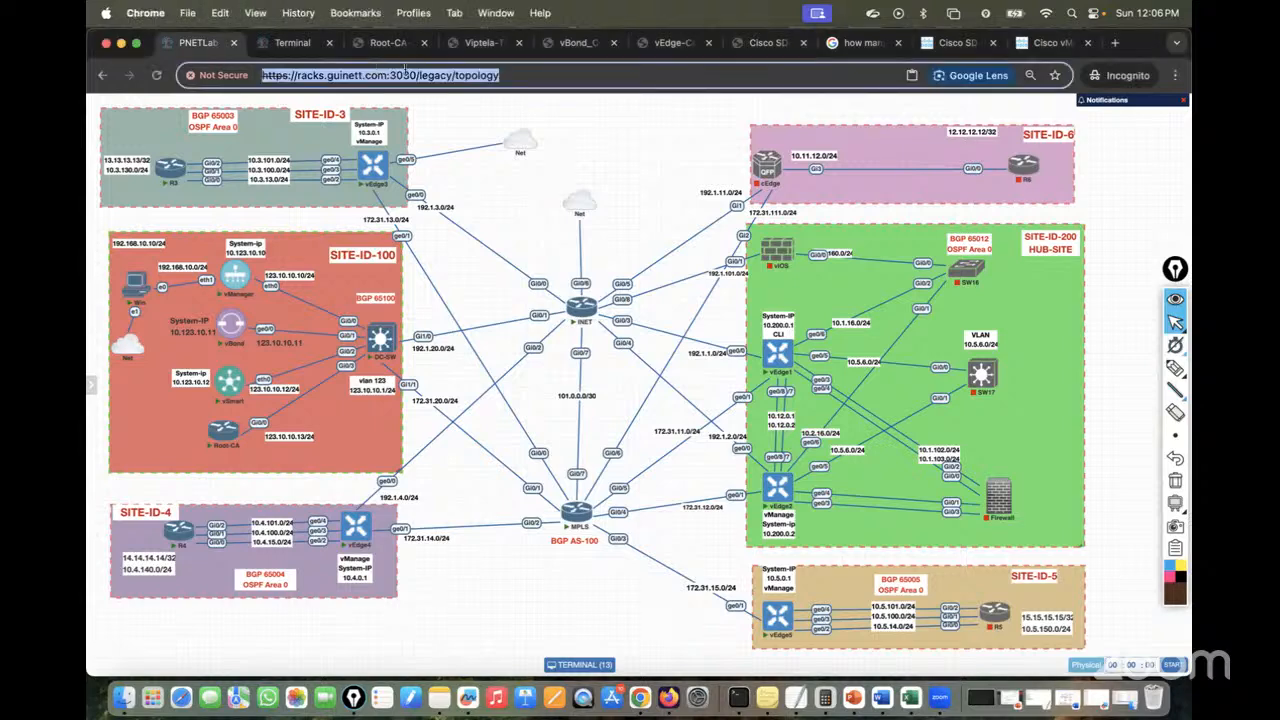
pyautogui.click(428, 75)
pyautogui.moveTo(395, 74); pyautogui.dragTo(724, 64)
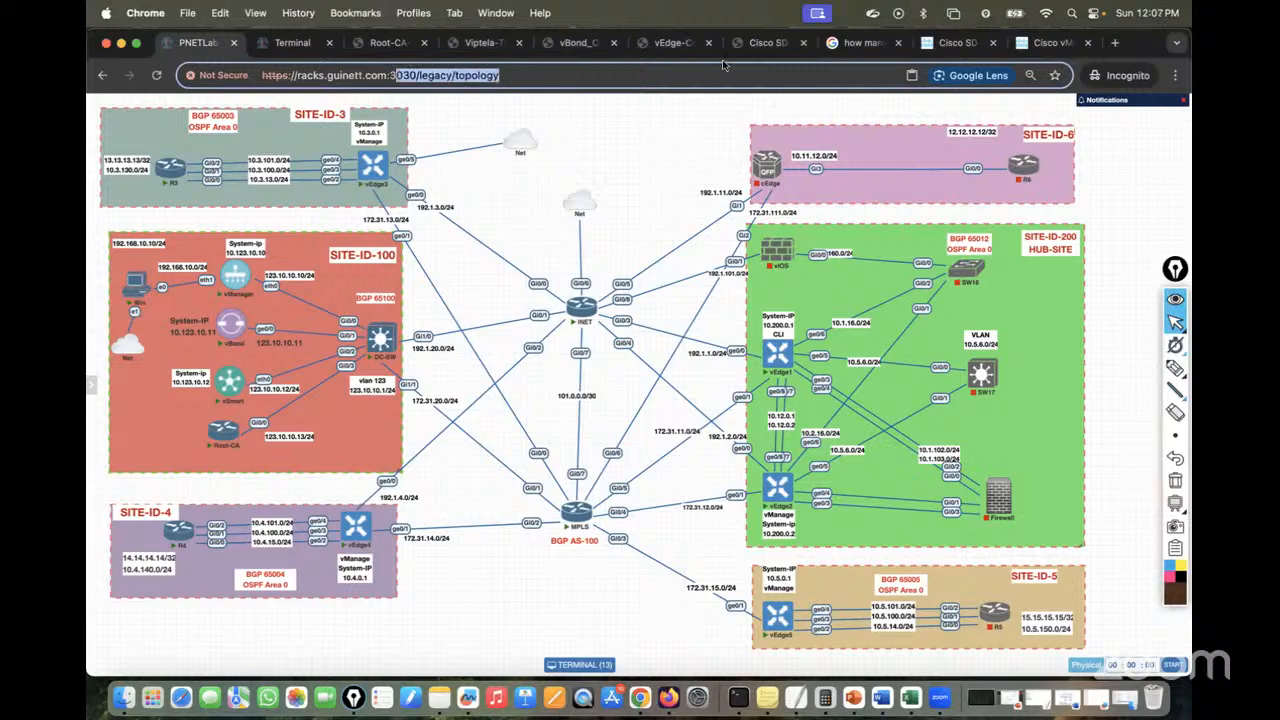
# Replace the port and path with 9093 and load the lab address
pyautogui.press('BackSpace')
pyautogui.write('9093')
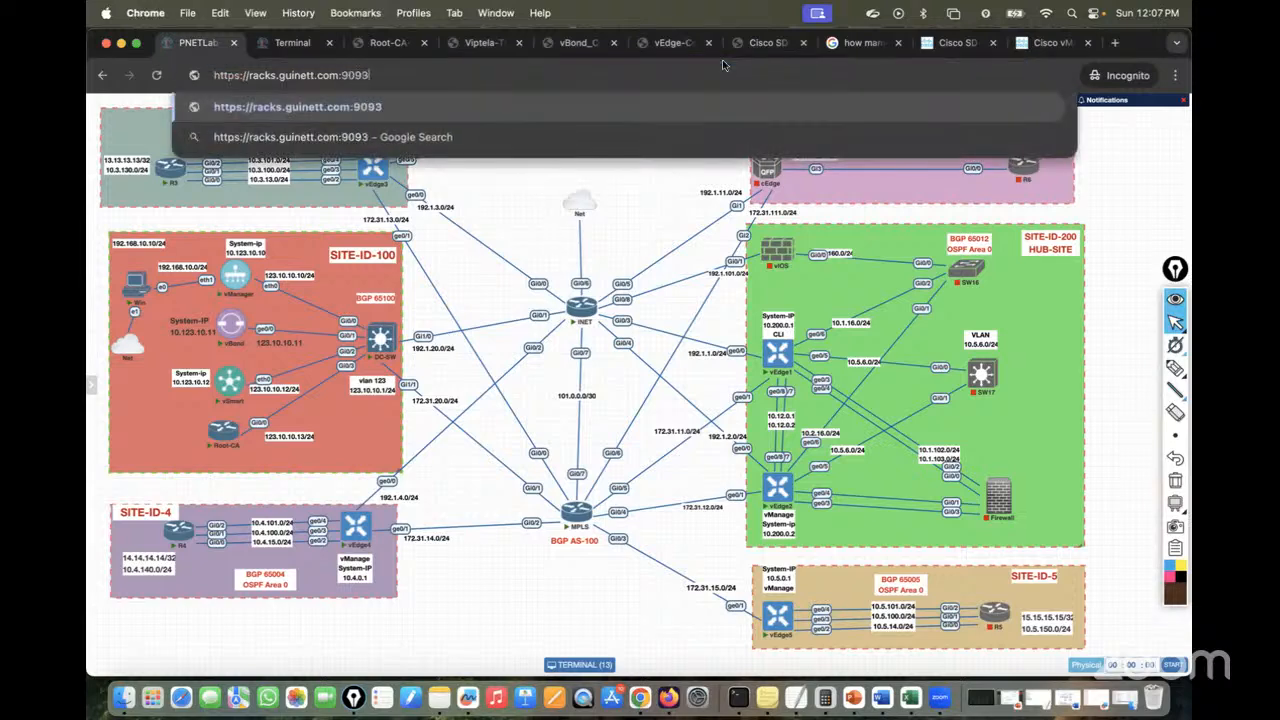
pyautogui.press('Return')
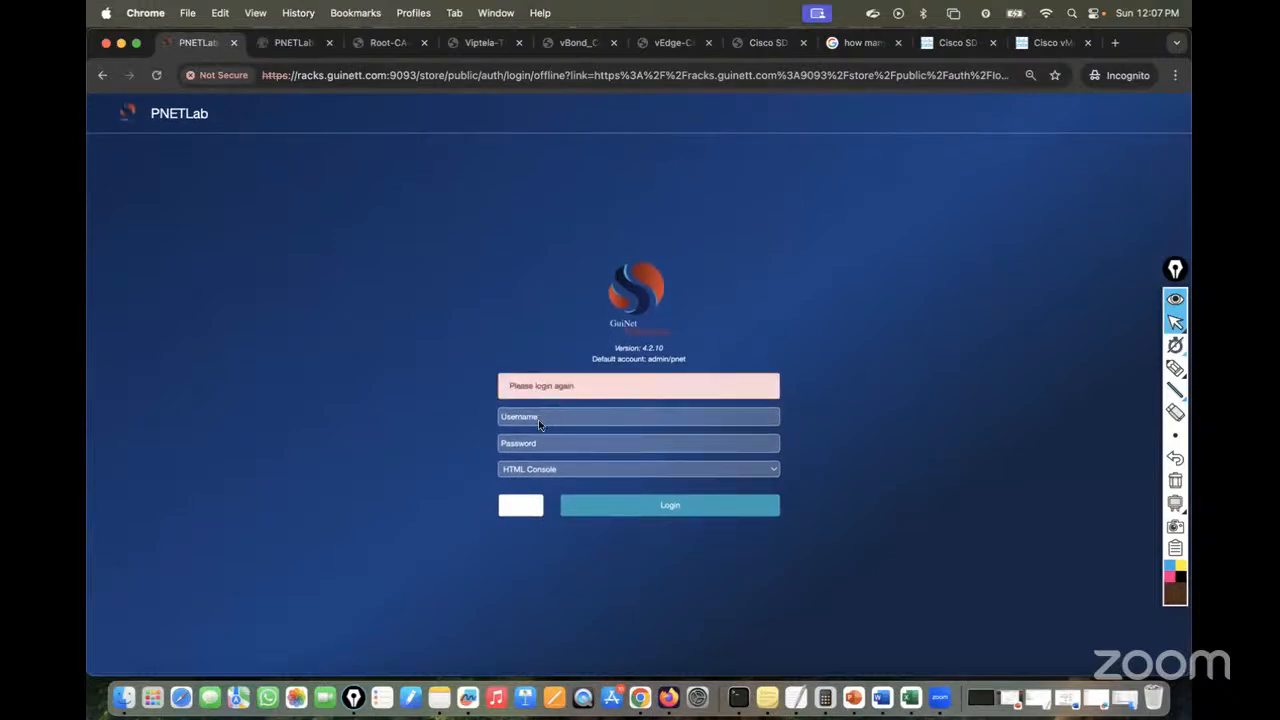
# Enter the admin username and password and submit the login form
pyautogui.click(537, 419)
pyautogui.write('admin')
pyautogui.press('Tab')
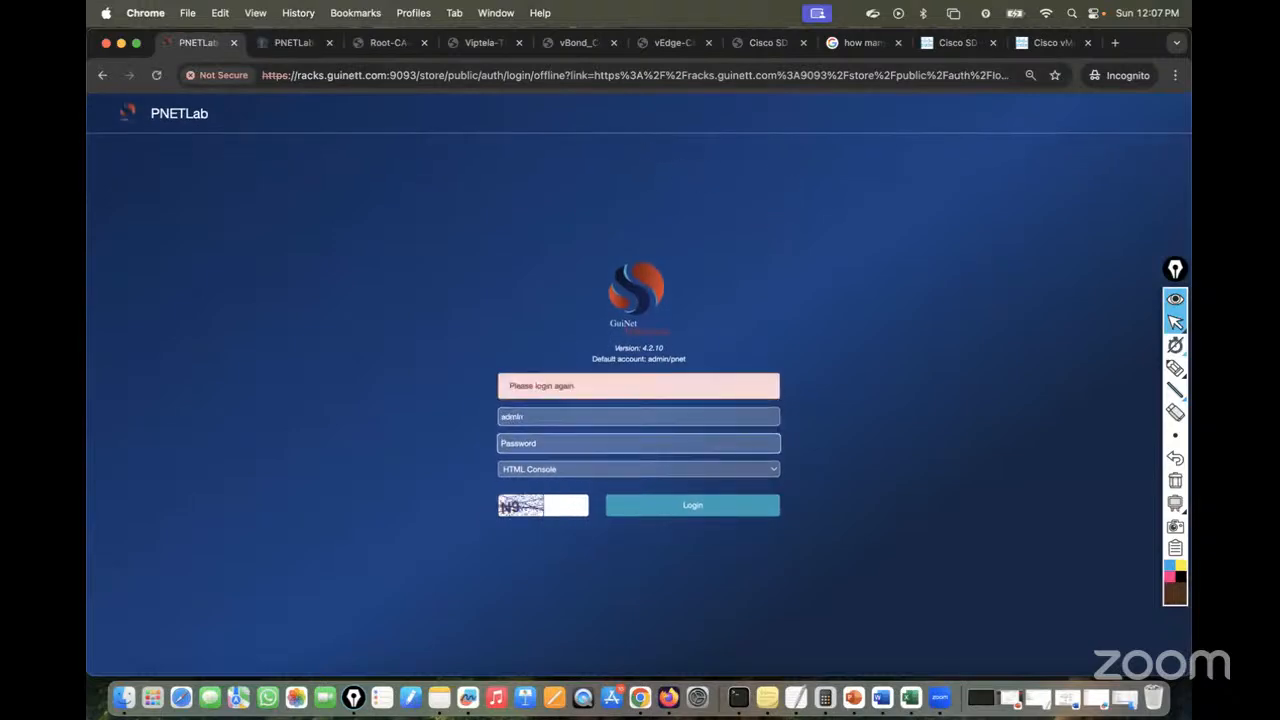
pyautogui.write('pn')
pyautogui.click(545, 507)
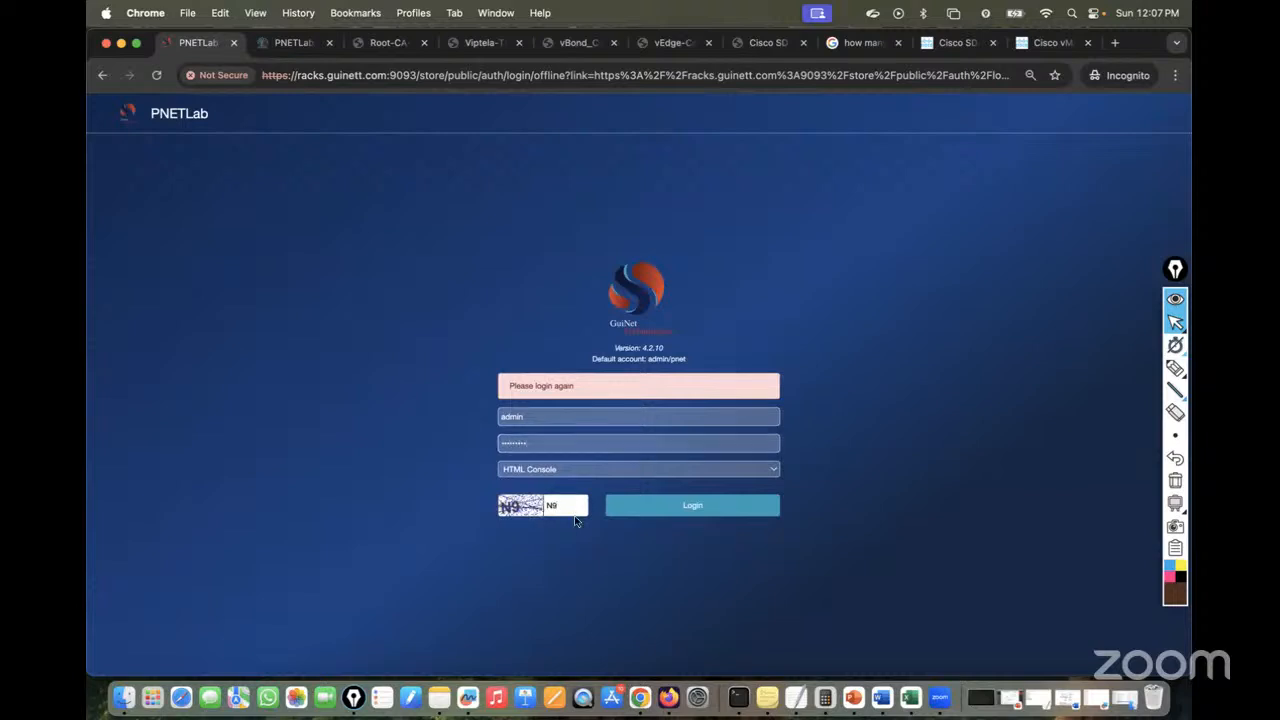
pyautogui.click(645, 510)
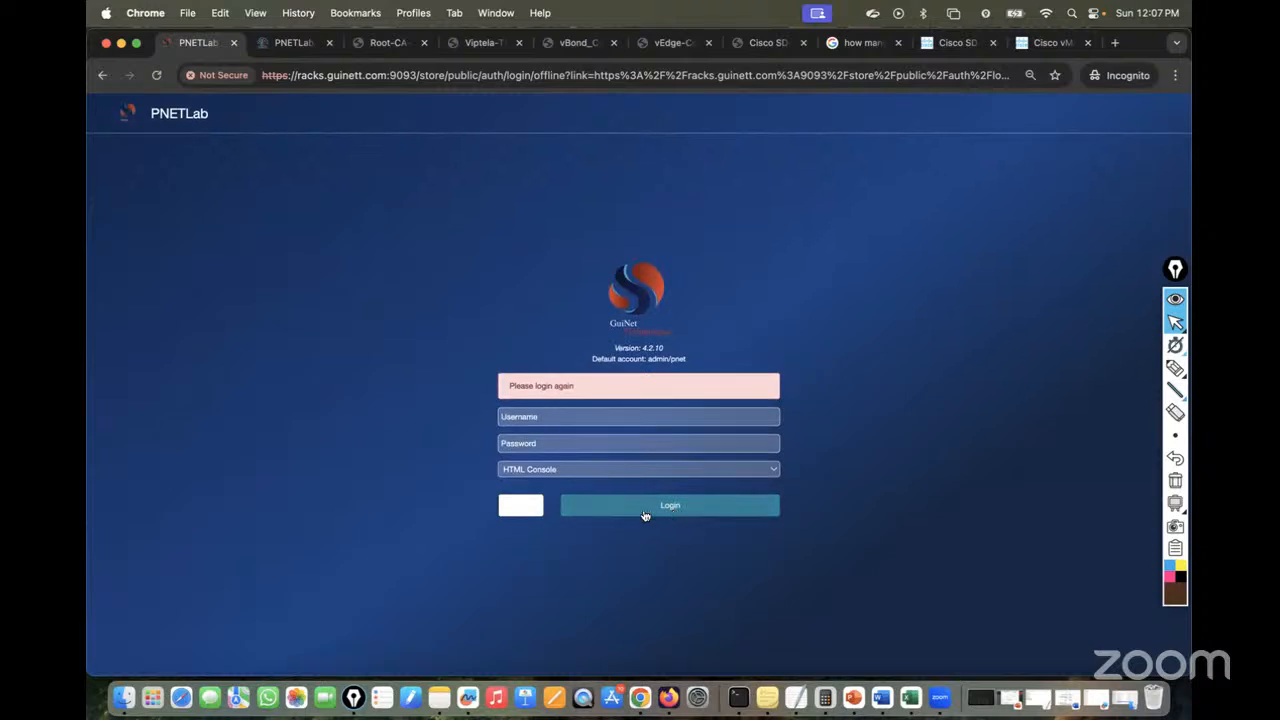
# Retry the admin login with the password and captcha
pyautogui.write('admin')
pyautogui.press('Tab')
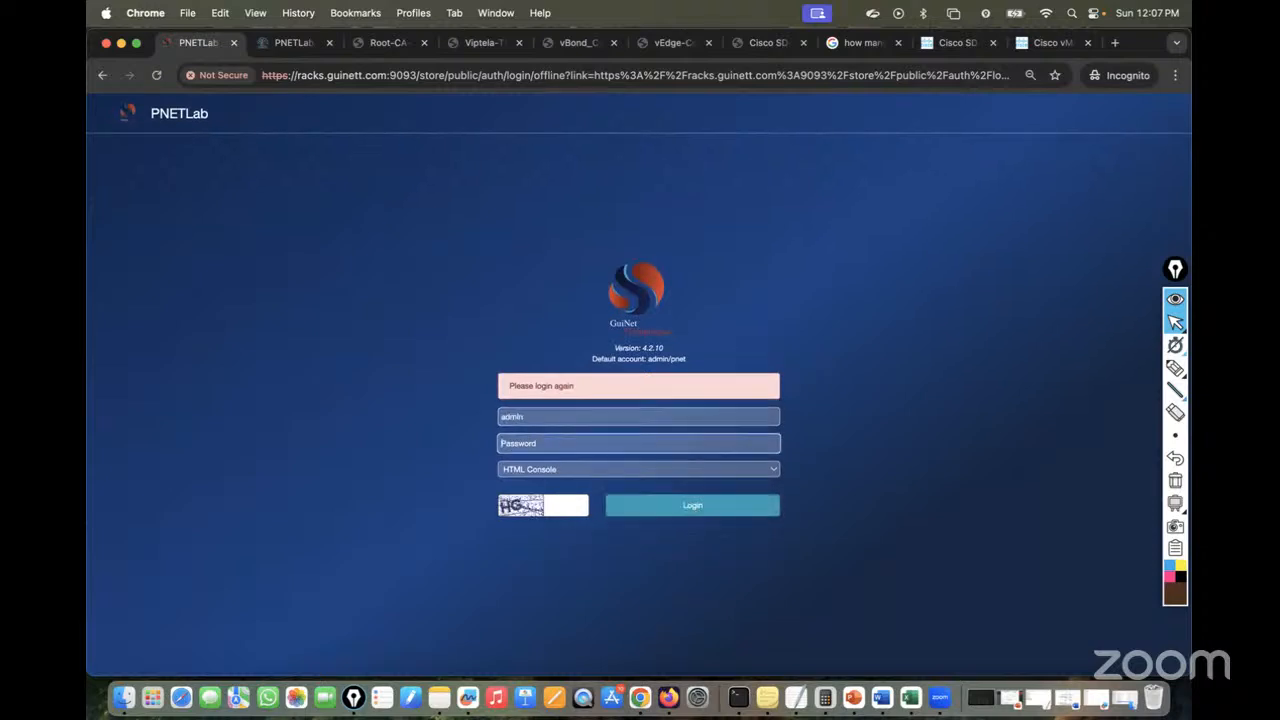
pyautogui.write('p')
pyautogui.click(548, 501)
pyautogui.write('HG')
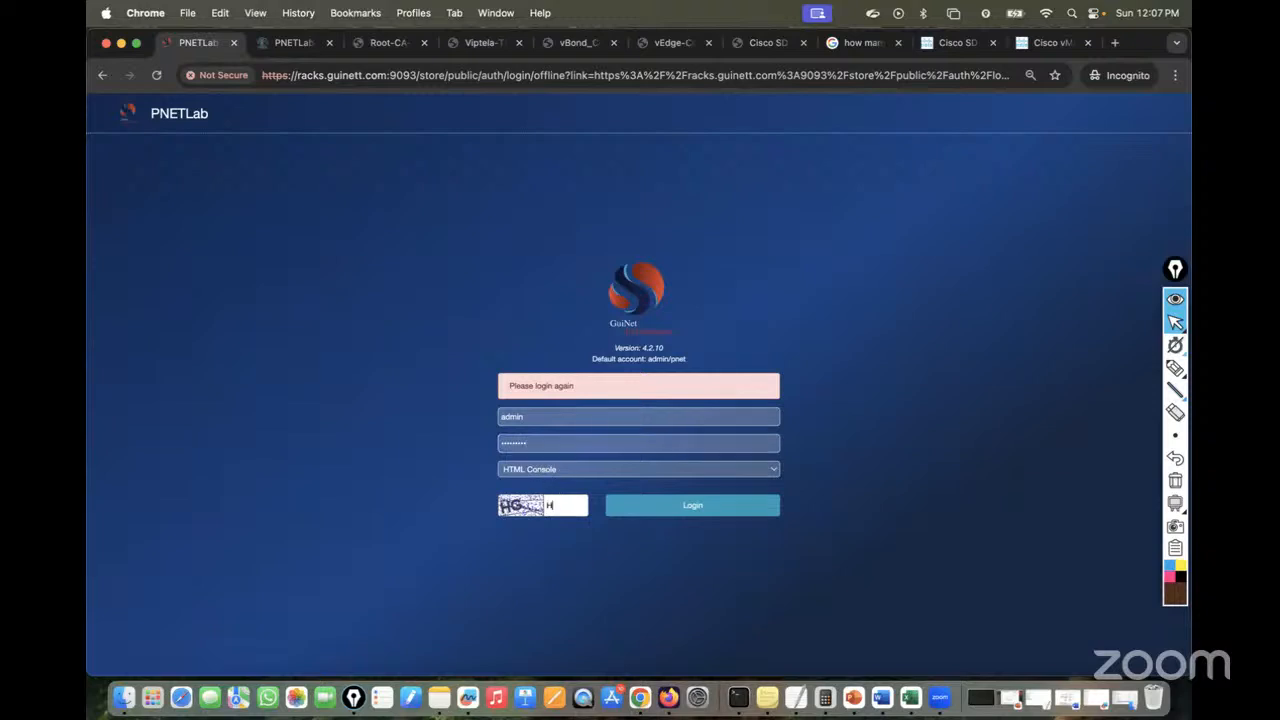
pyautogui.click(630, 502)
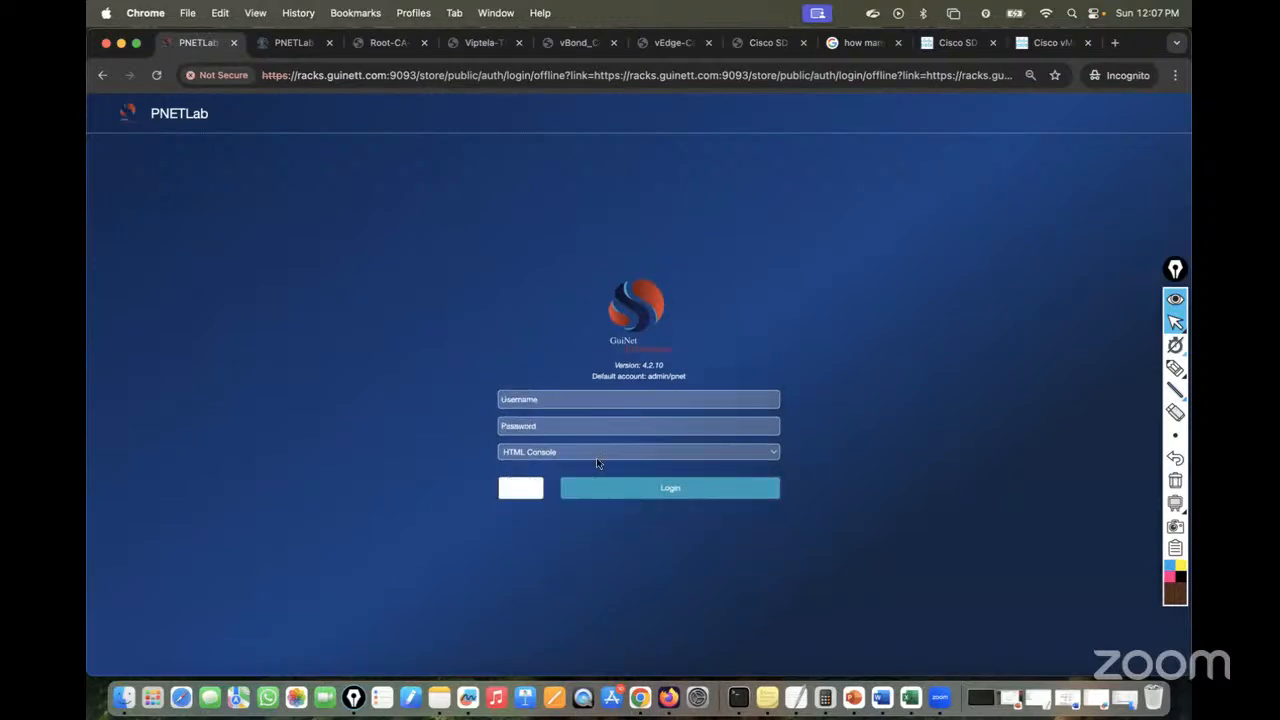
# Close the duplicate PNETLab tab and reload the login page in the first one
pyautogui.click(284, 47)
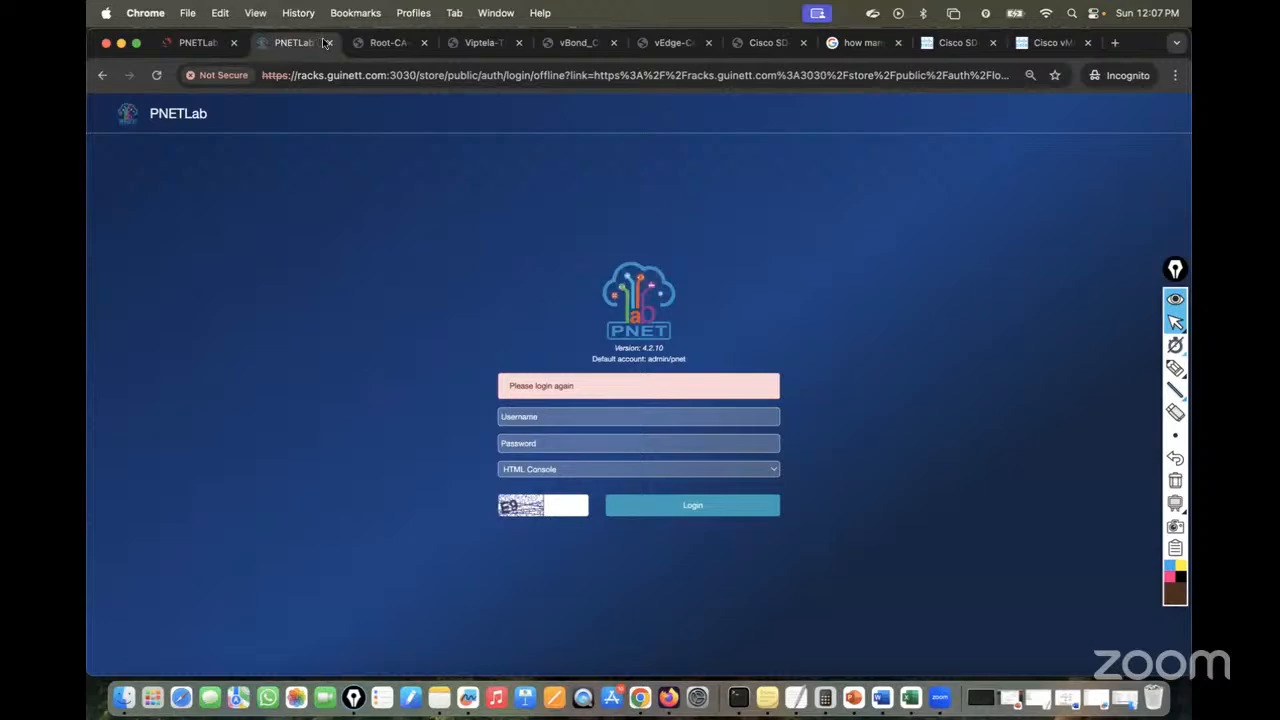
pyautogui.click(330, 43)
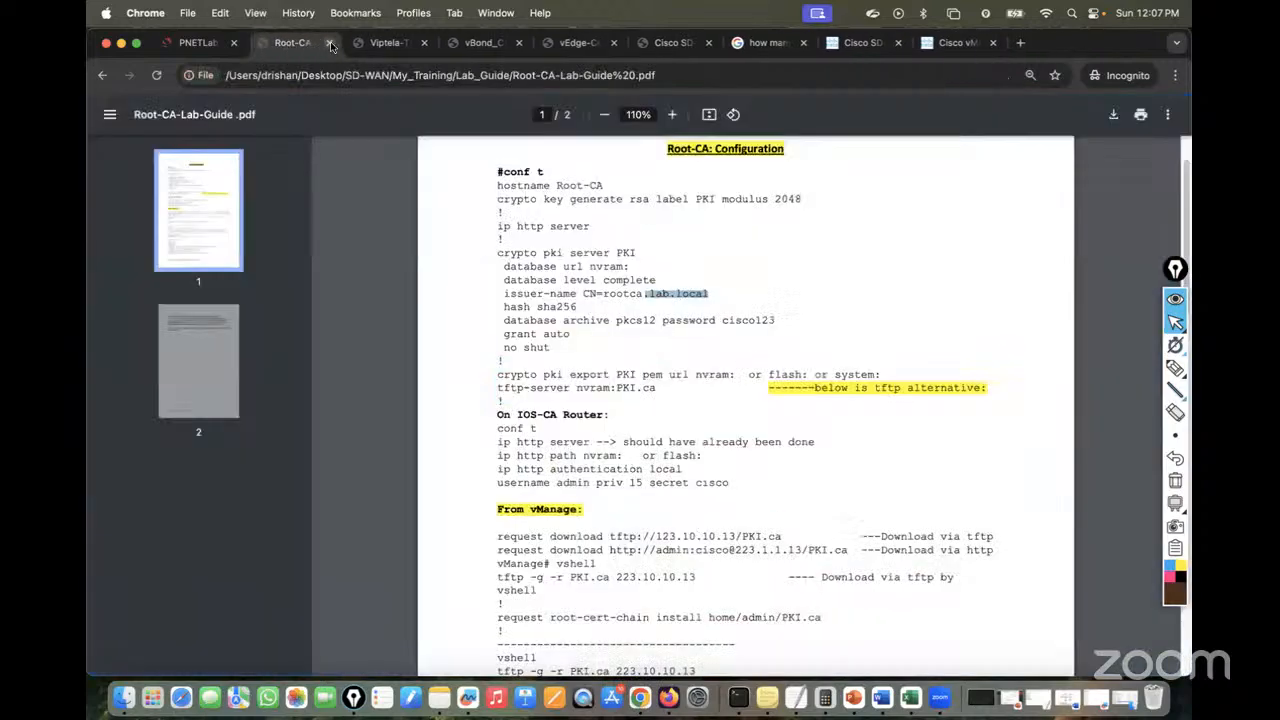
pyautogui.click(195, 44)
pyautogui.click(157, 76)
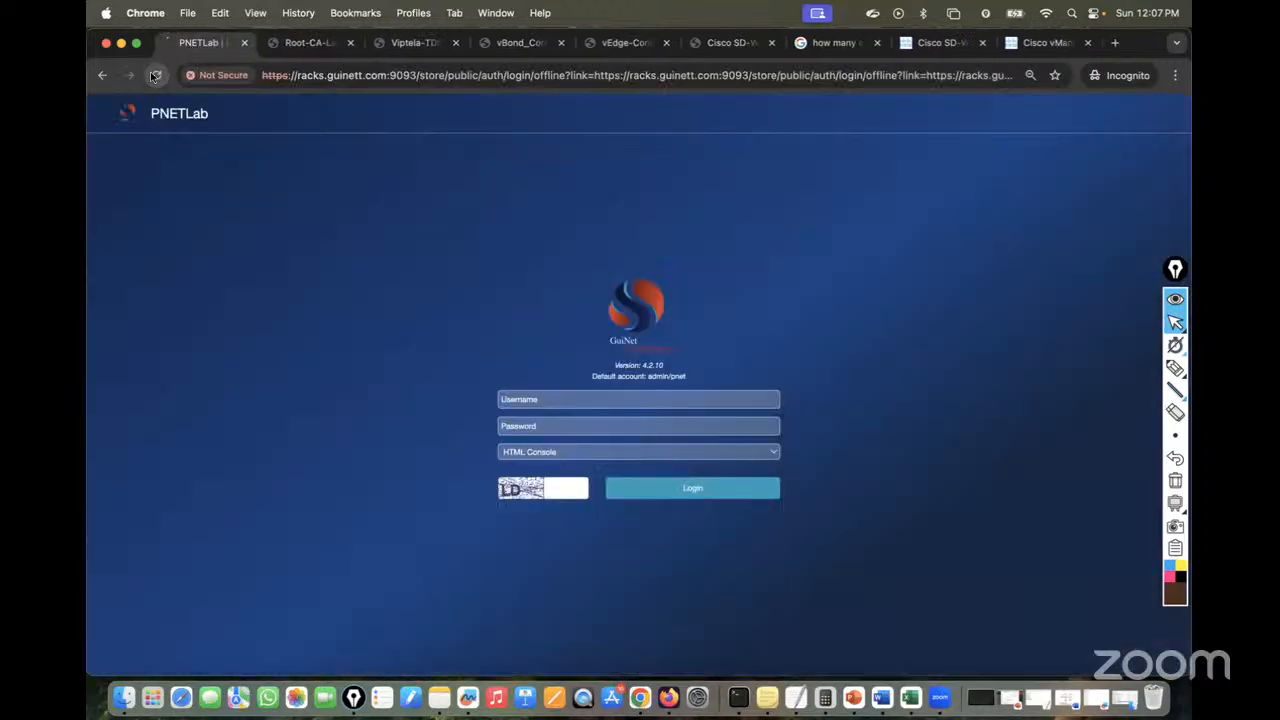
# Attempt the admin login once more, then close the PNETLab tab when the form resets
pyautogui.click(528, 399)
pyautogui.write('admin')
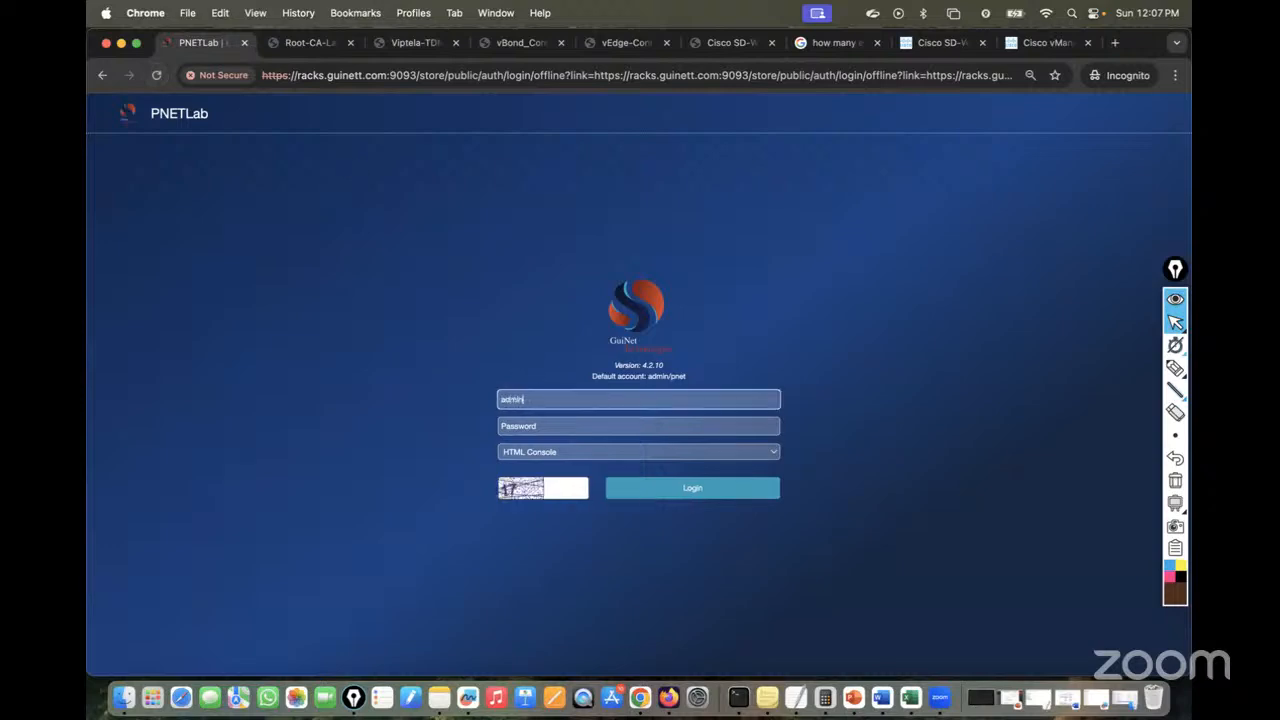
pyautogui.press('Tab')
pyautogui.write('p')
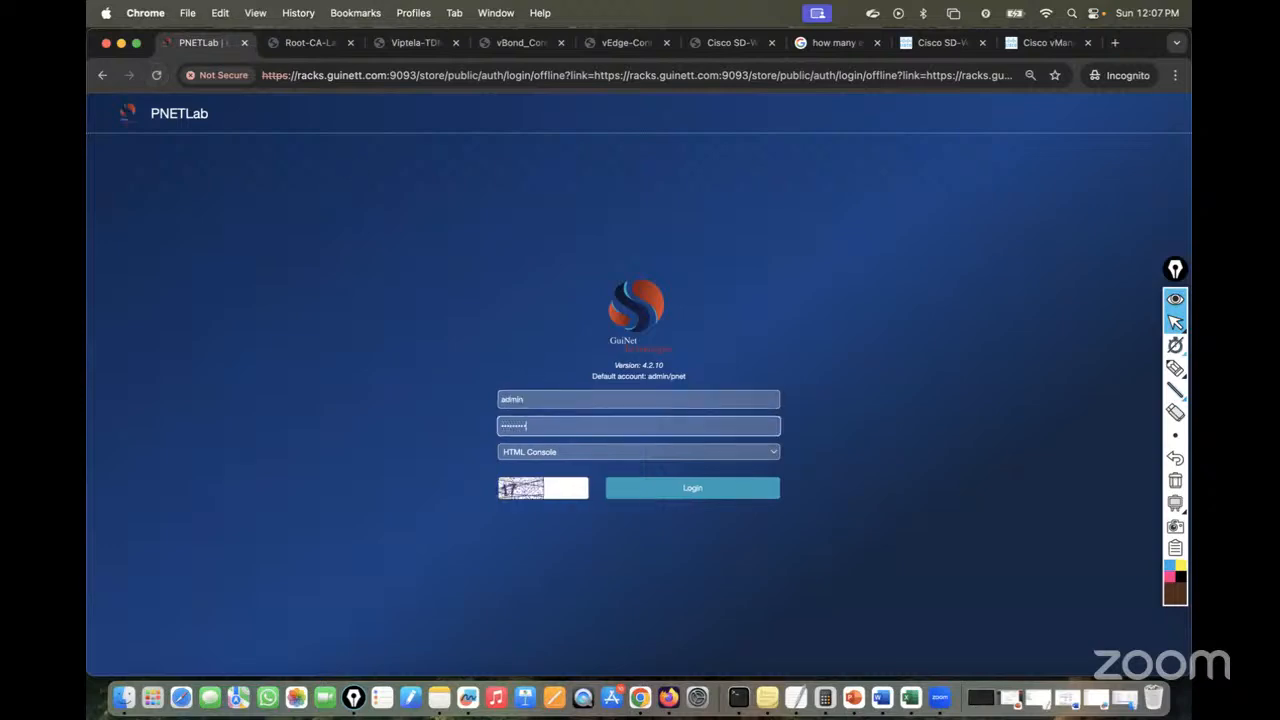
pyautogui.click(566, 484)
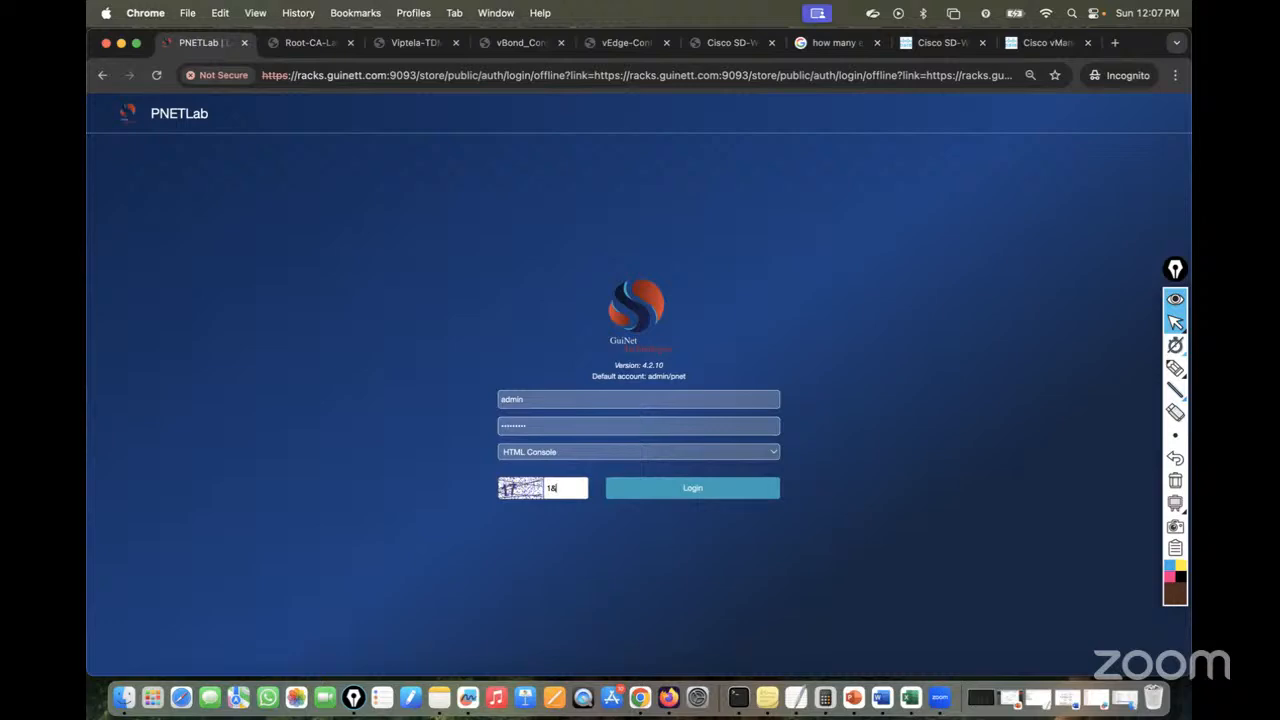
pyautogui.write('17')
pyautogui.click(646, 488)
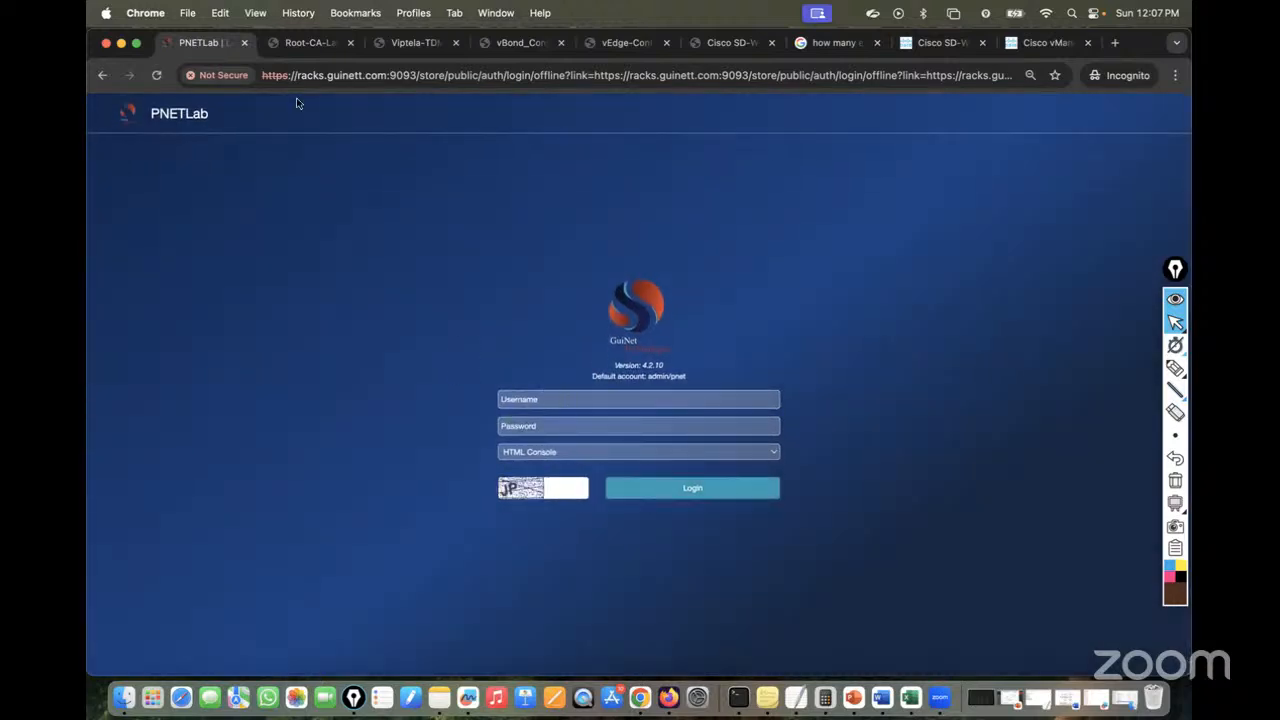
pyautogui.click(244, 42)
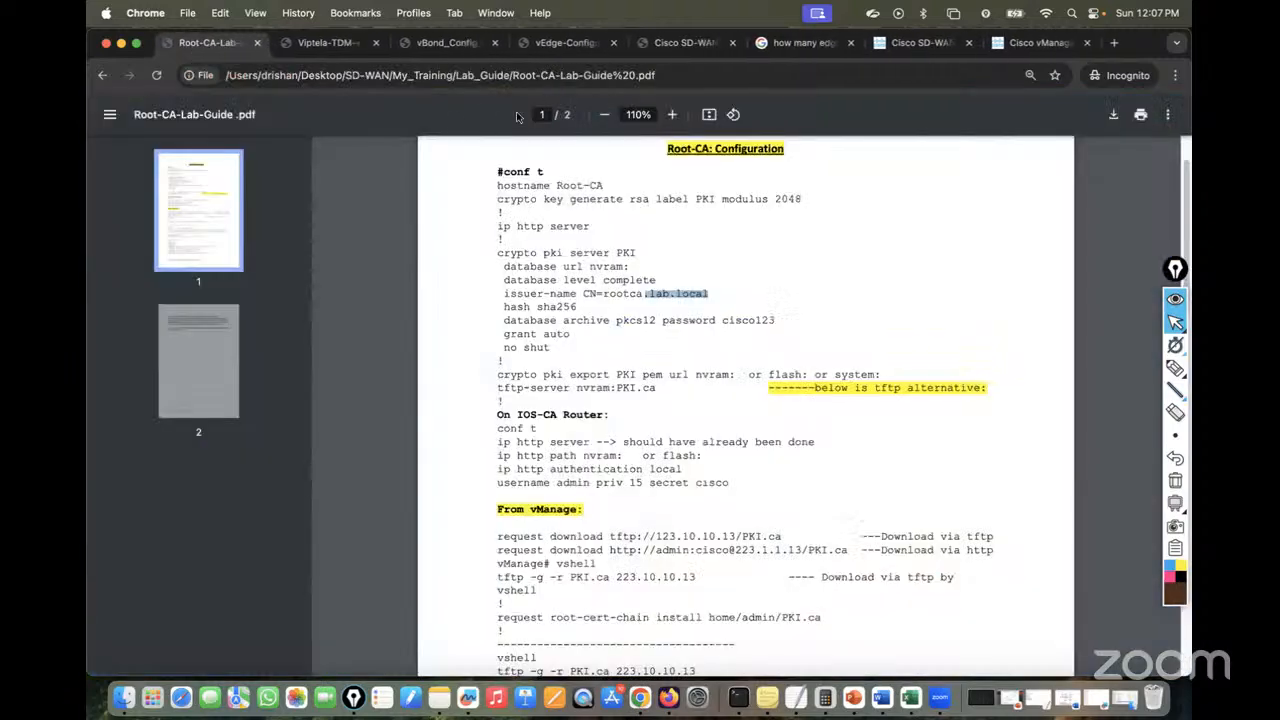
pyautogui.click(1117, 43)
pyautogui.write('ra')
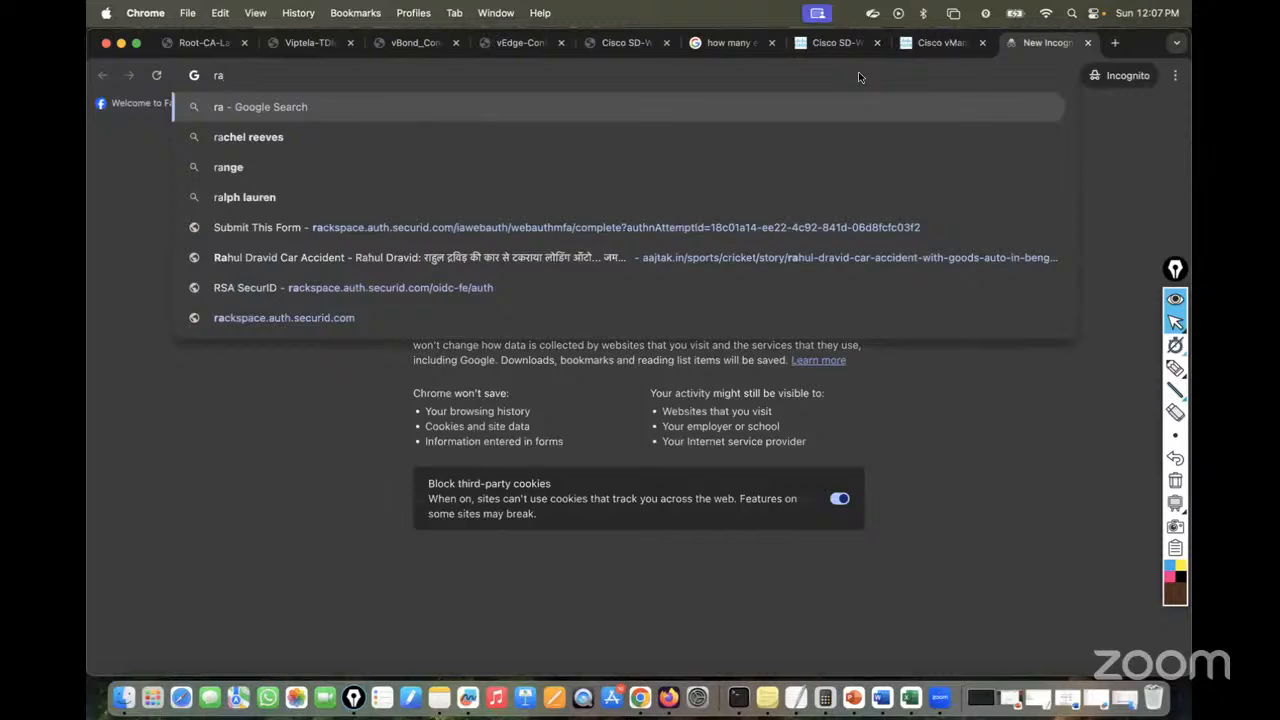
pyautogui.write('cks')
pyautogui.press('BackSpace')
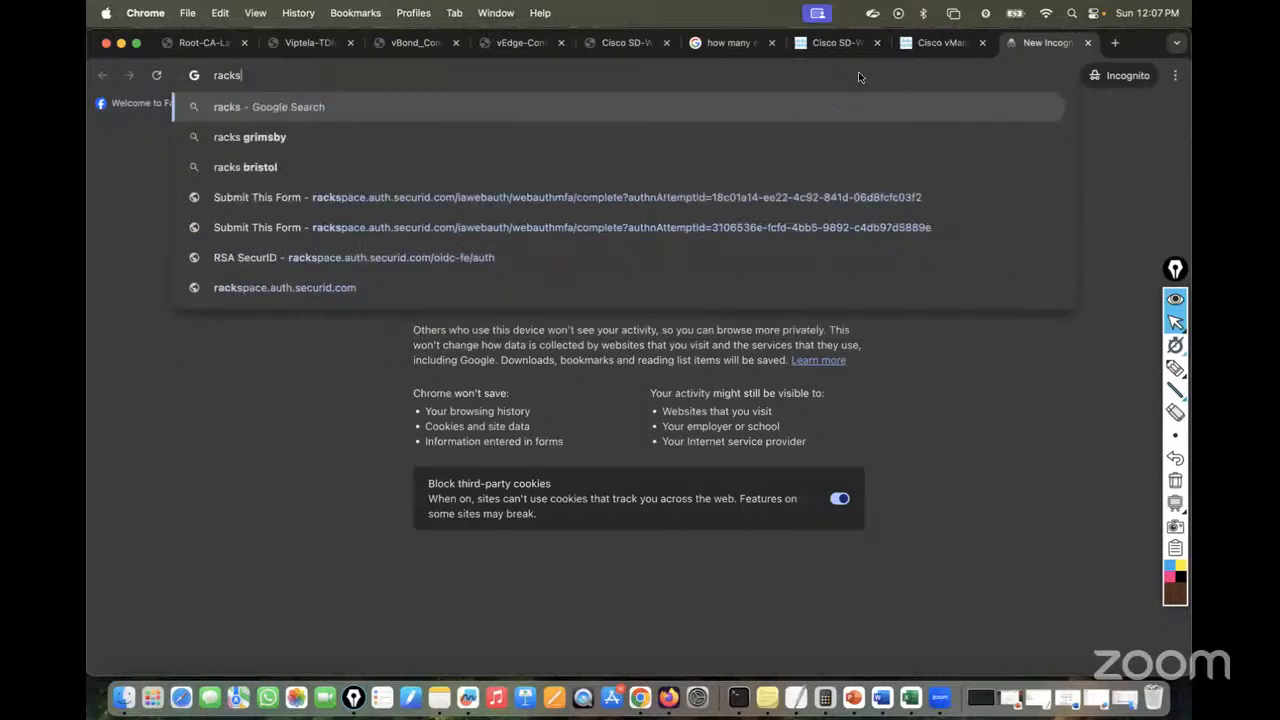
pyautogui.write('.gu')
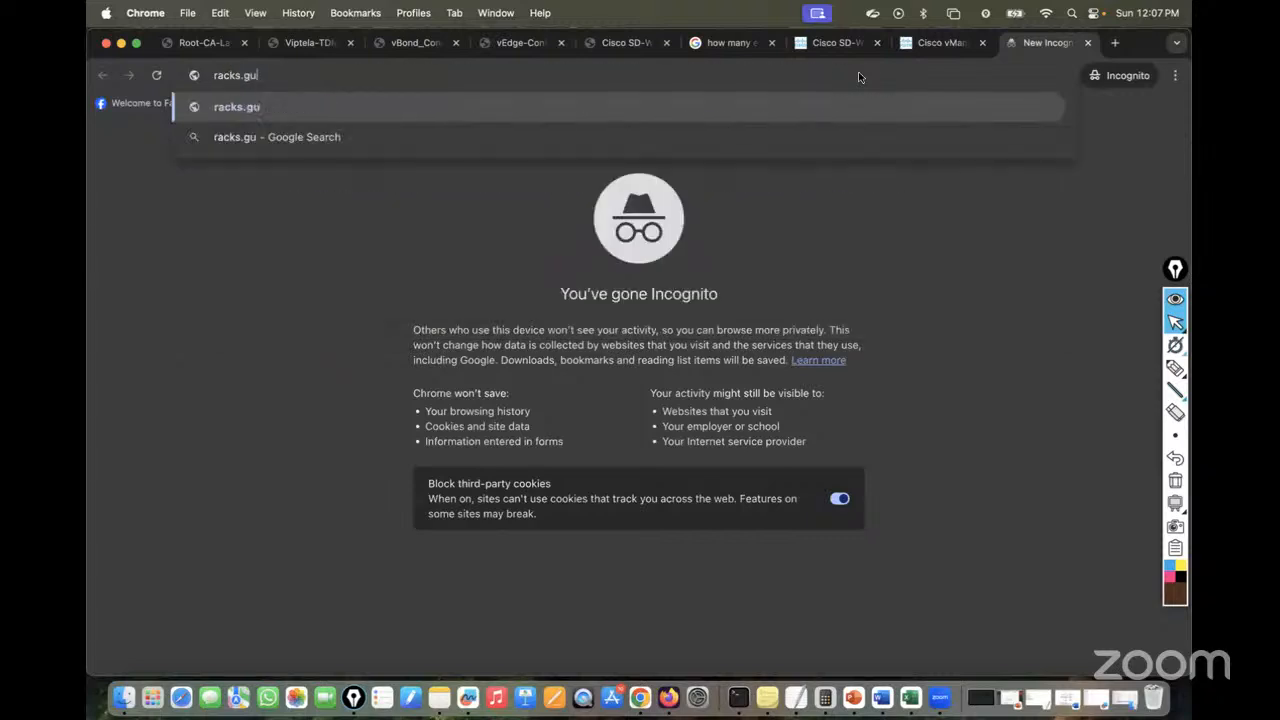
pyautogui.write('inet')
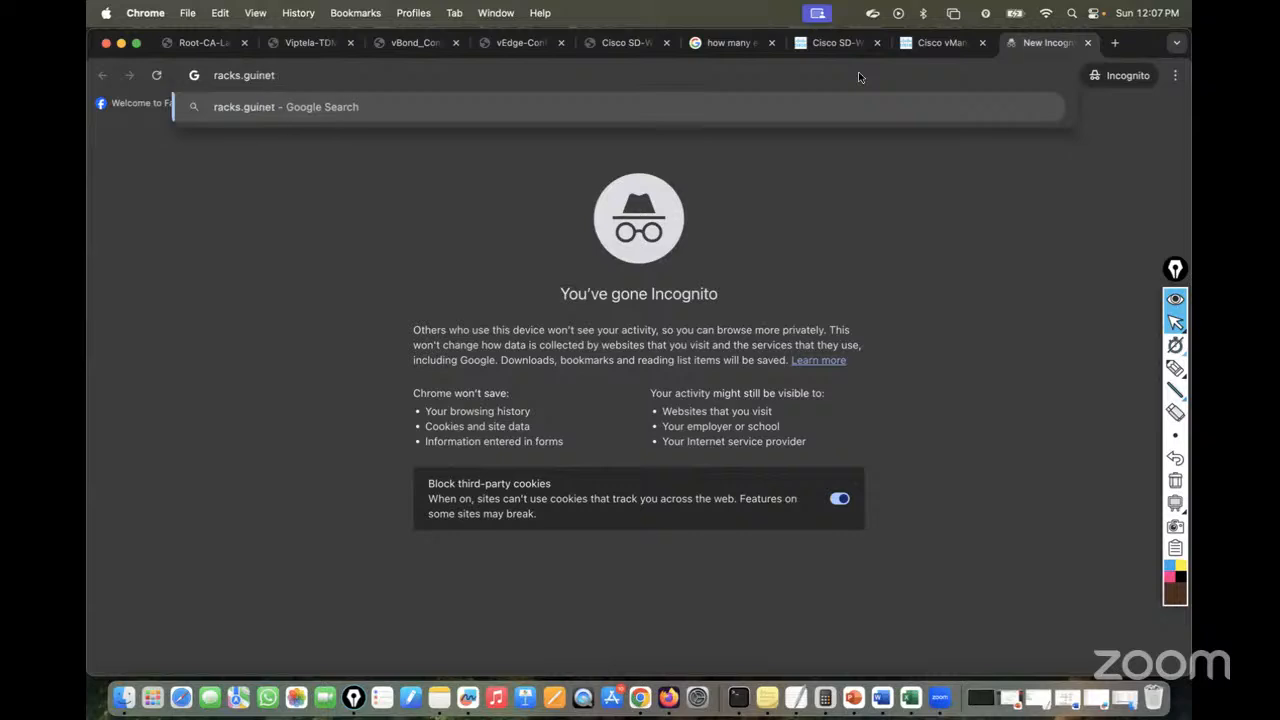
pyautogui.write('t:9')
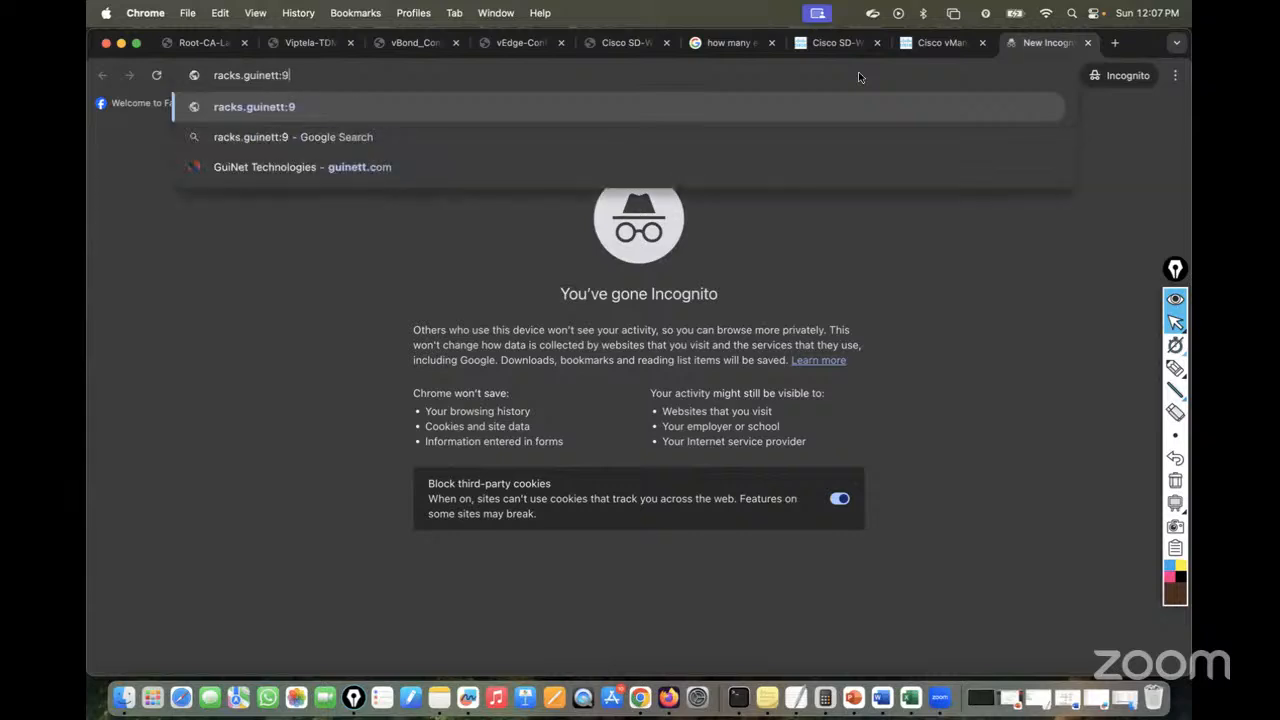
pyautogui.write('093')
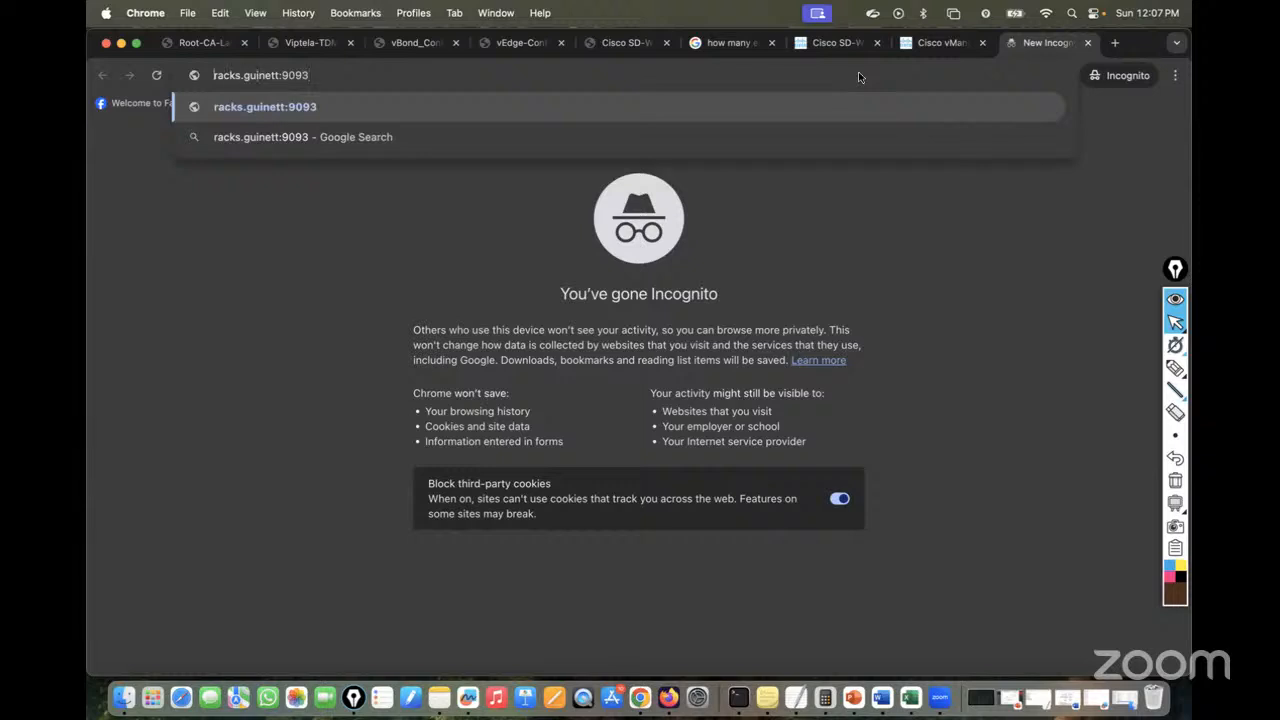
pyautogui.press('super+Left')
pyautogui.write('htt')
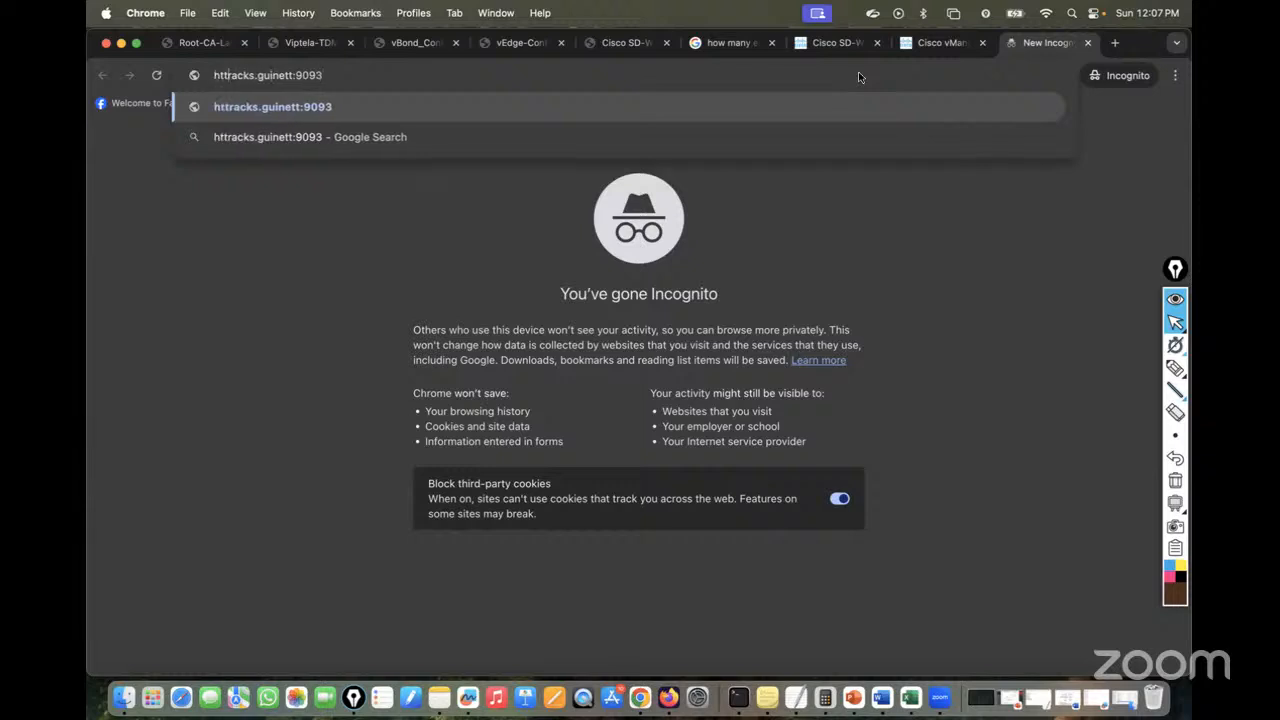
pyautogui.write('ps://')
pyautogui.press('Return')
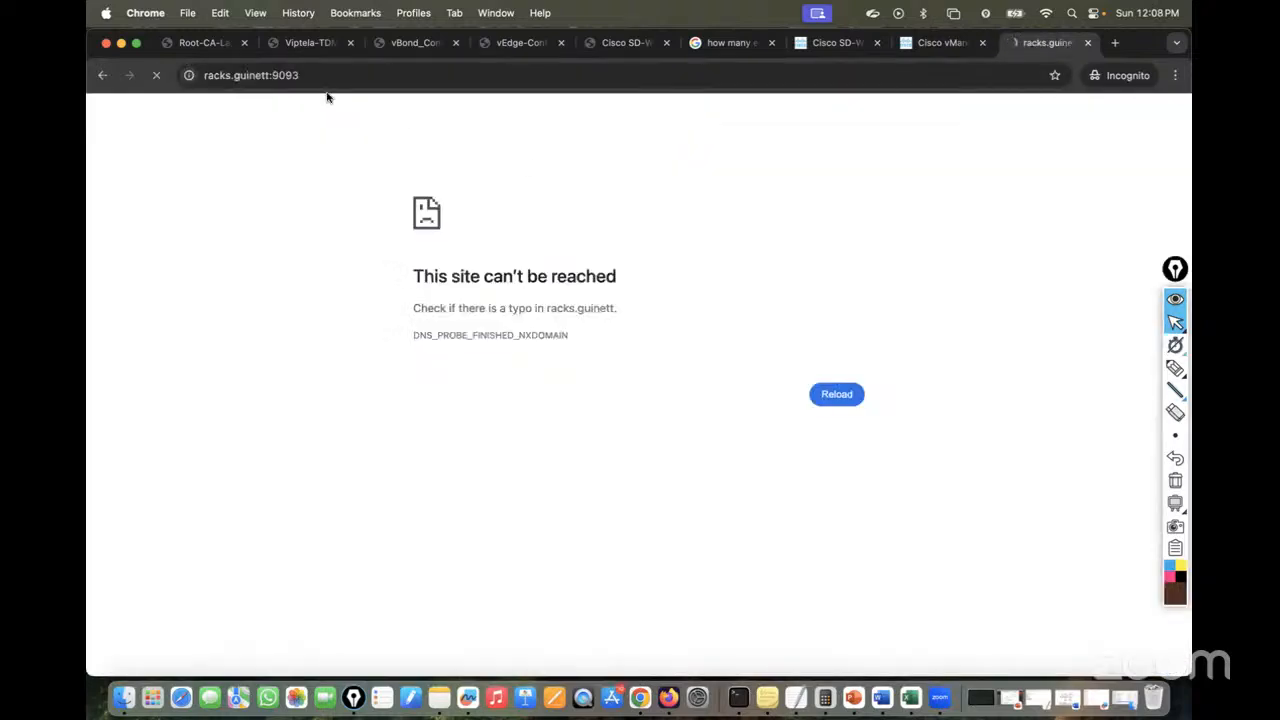
pyautogui.click(320, 77)
pyautogui.click(350, 80)
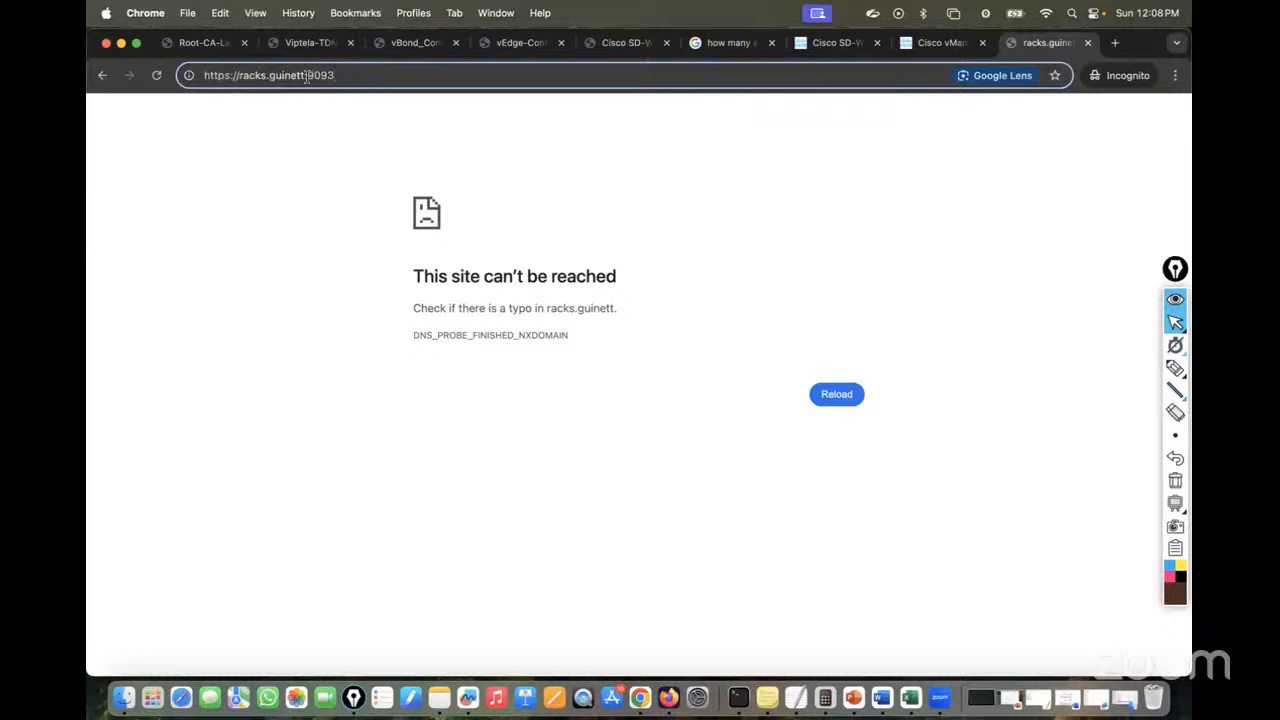
pyautogui.click(307, 77)
pyautogui.write('.com')
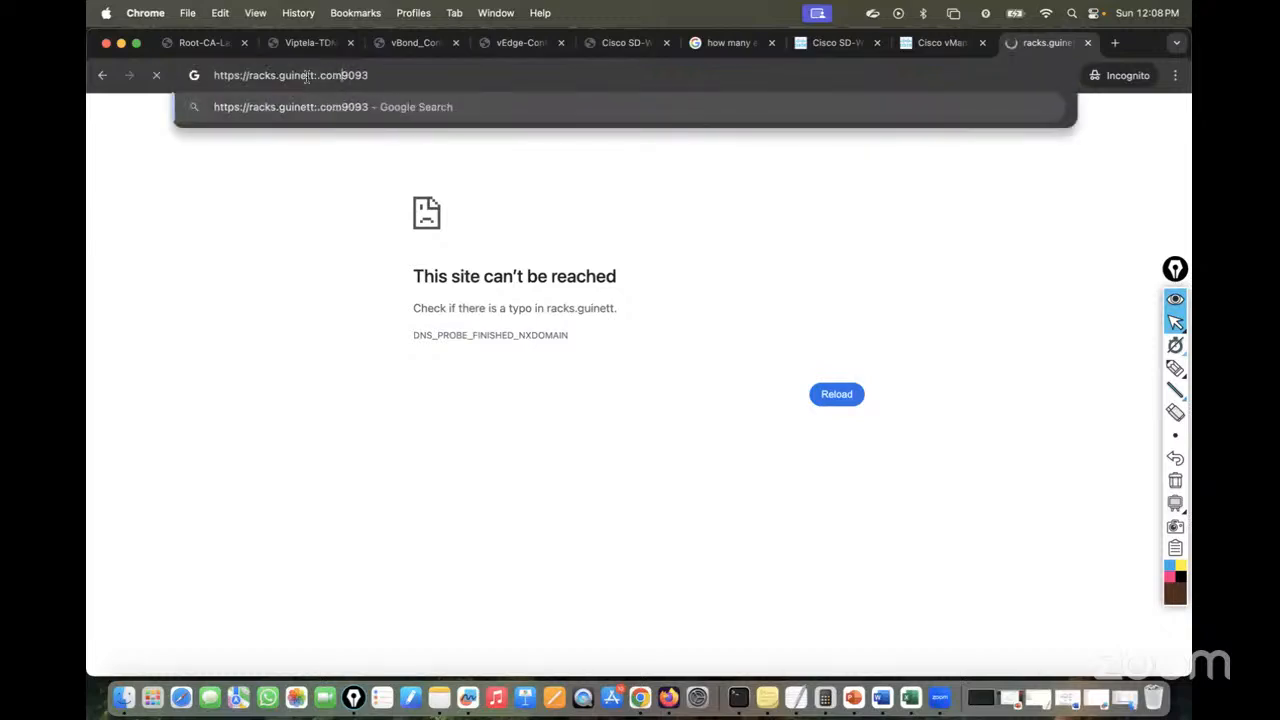
pyautogui.press('Left')
pyautogui.press('Left')
pyautogui.press('Left')
pyautogui.press('Left')
pyautogui.press('BackSpace')
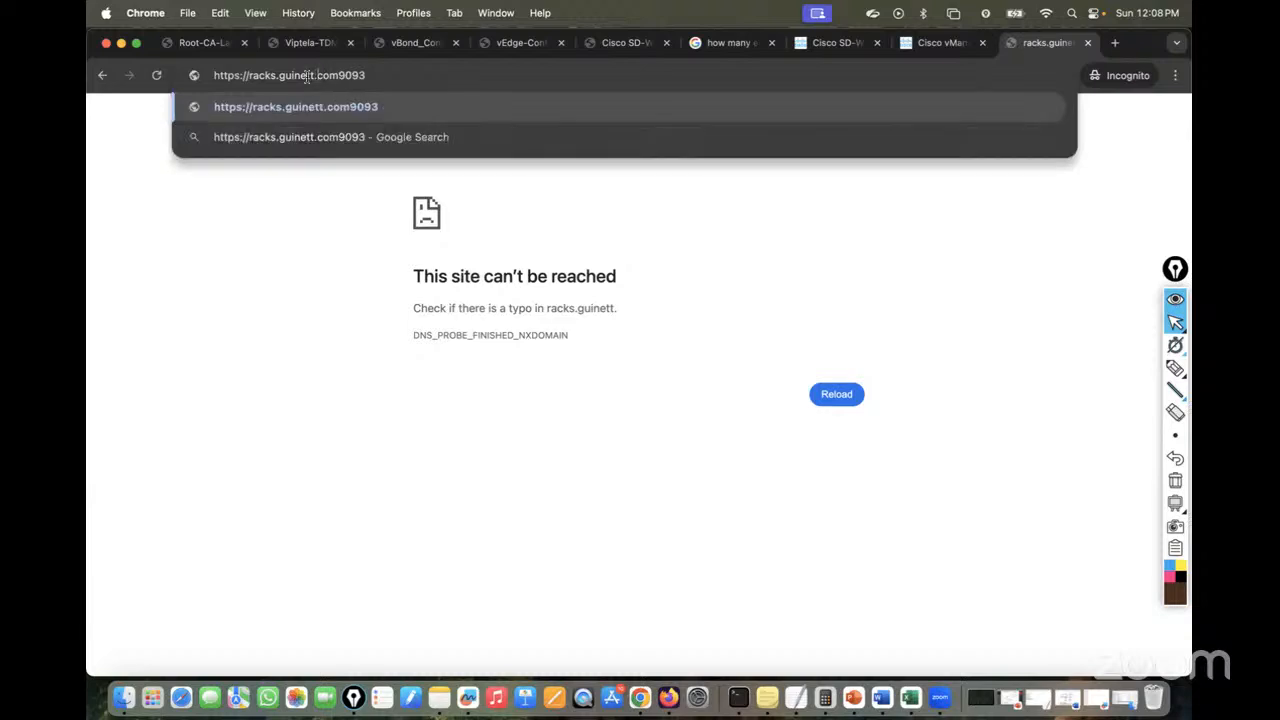
pyautogui.write(':')
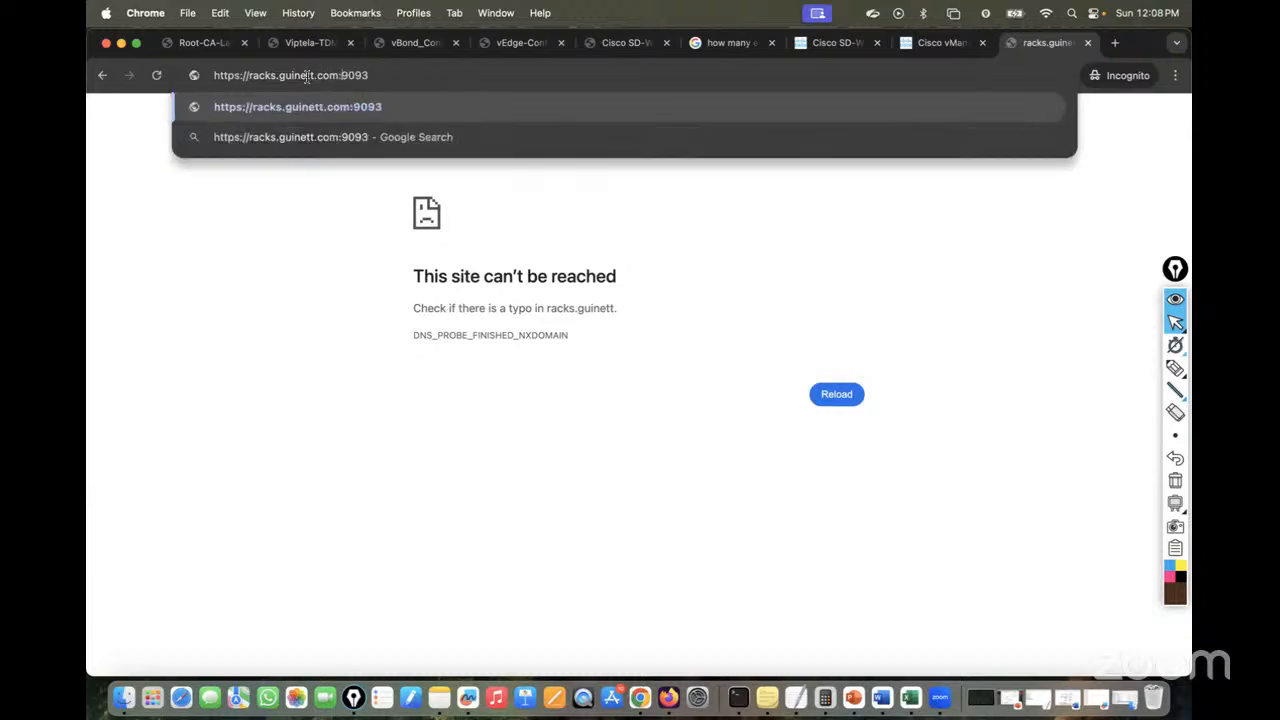
pyautogui.press('Return')
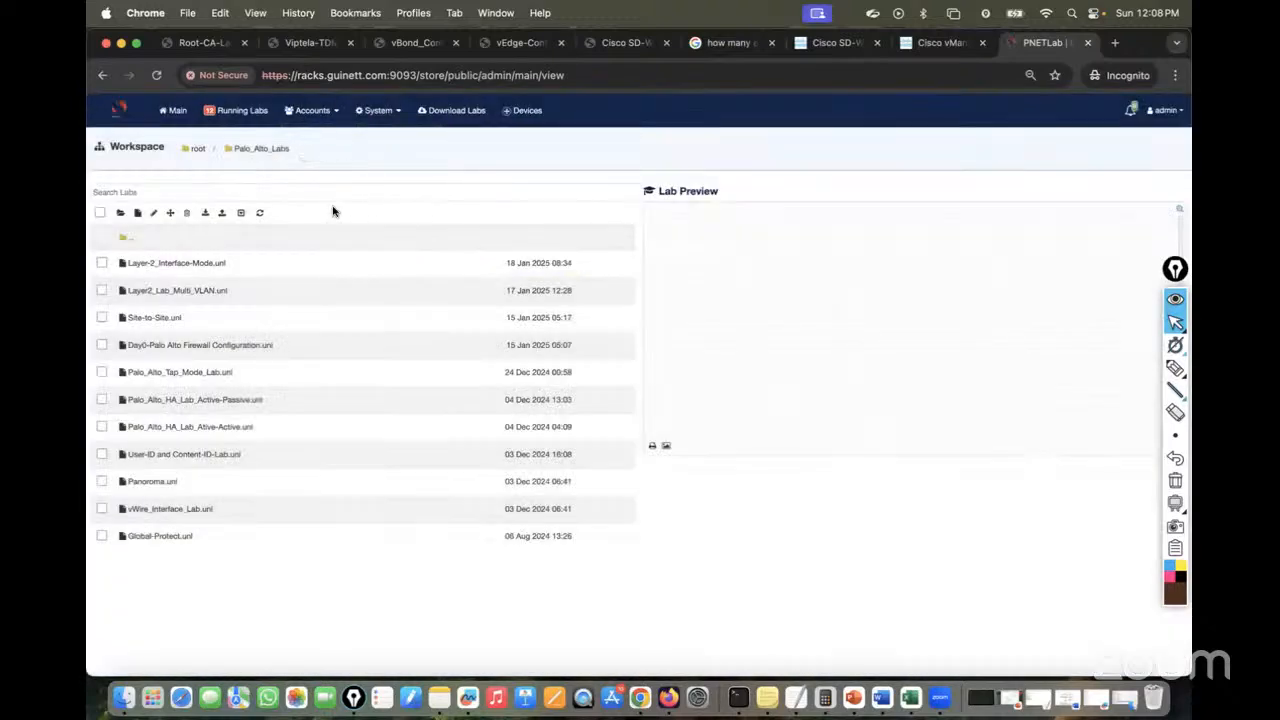
# Browse the root and Cisco SDWAN lab folders, then log out of the admin account
pyautogui.click(201, 150)
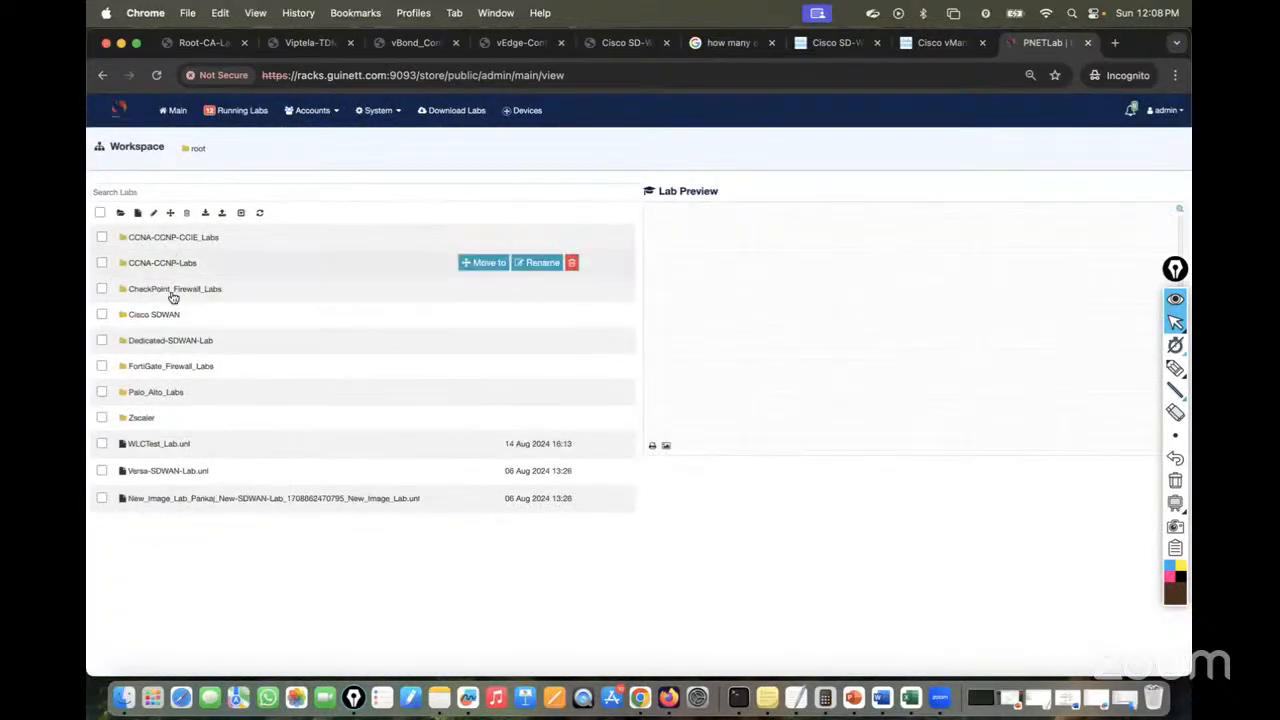
pyautogui.click(165, 317)
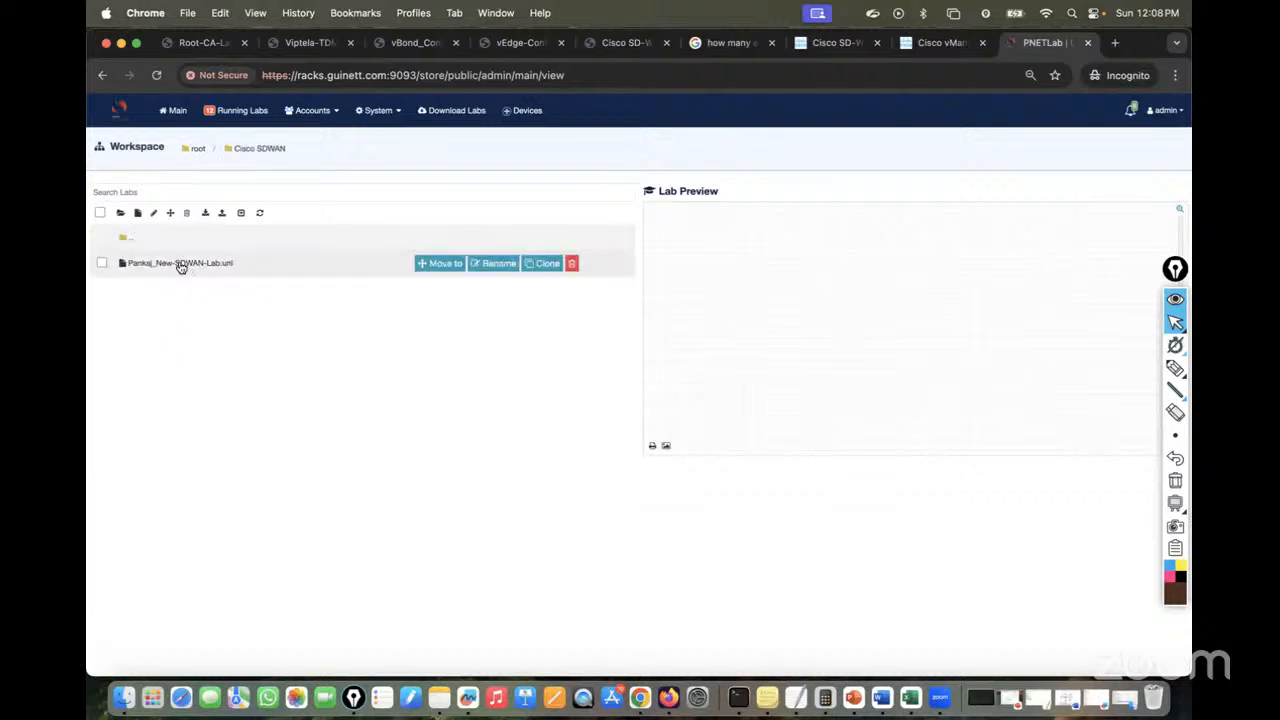
pyautogui.click(194, 151)
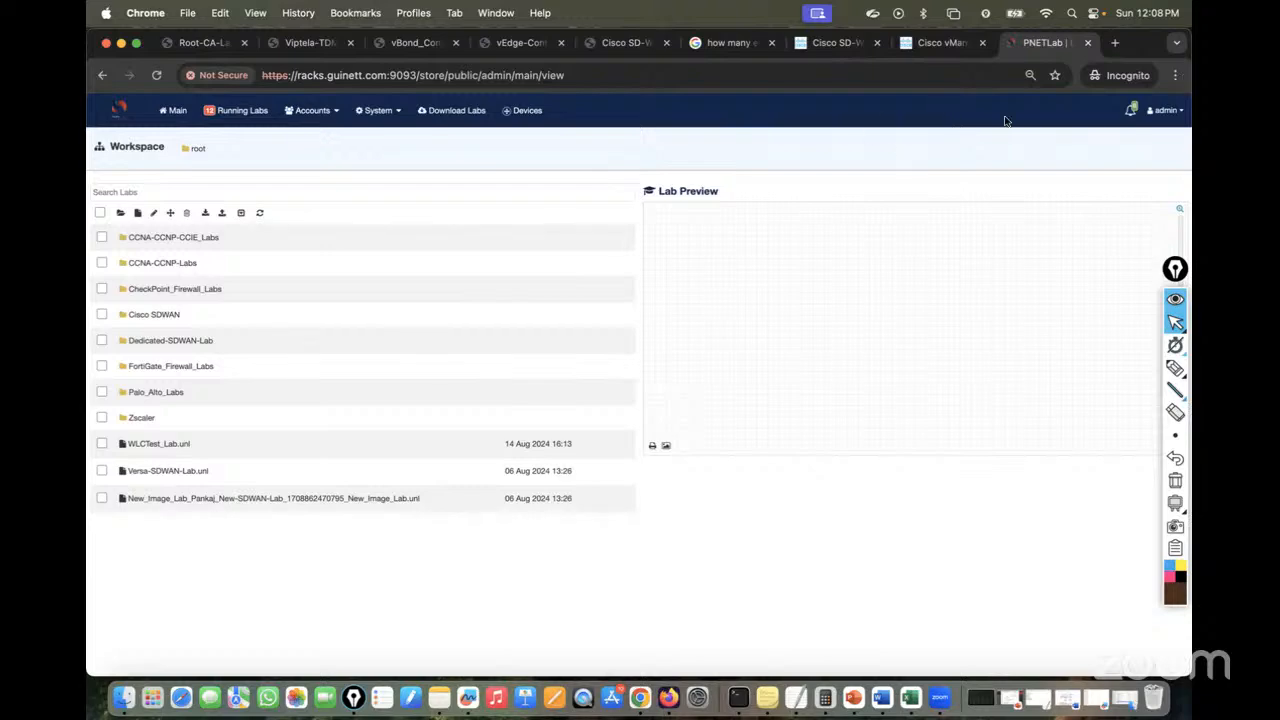
pyautogui.click(1165, 110)
pyautogui.click(1145, 163)
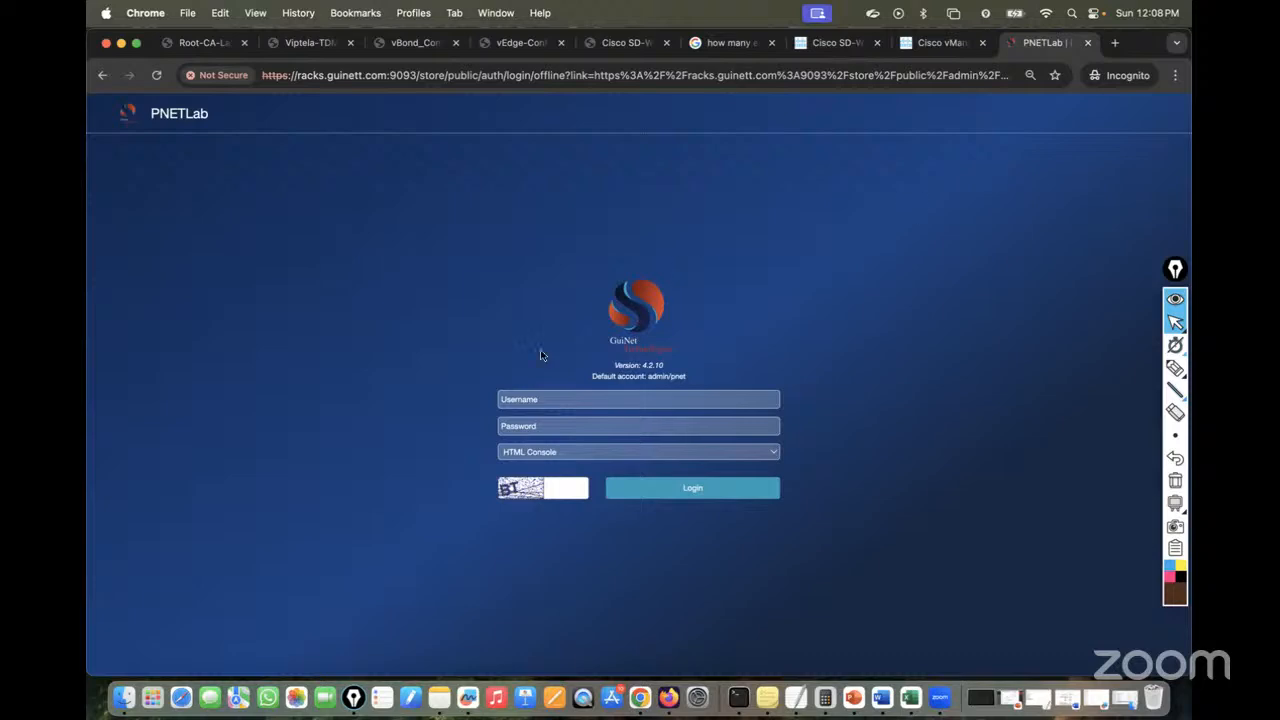
# Sign in with the other user's username, password and captcha to open the SDWAN lab
pyautogui.click(529, 398)
pyautogui.write('Jai')
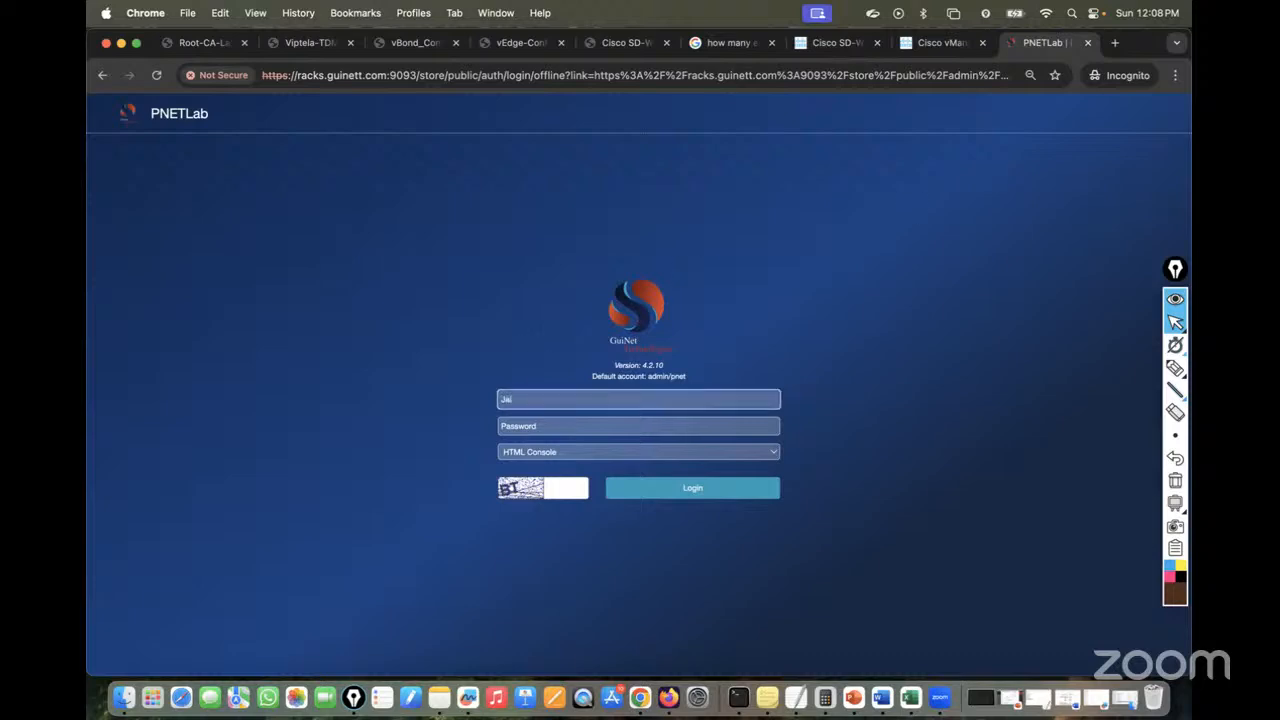
pyautogui.press('Tab')
pyautogui.write('p')
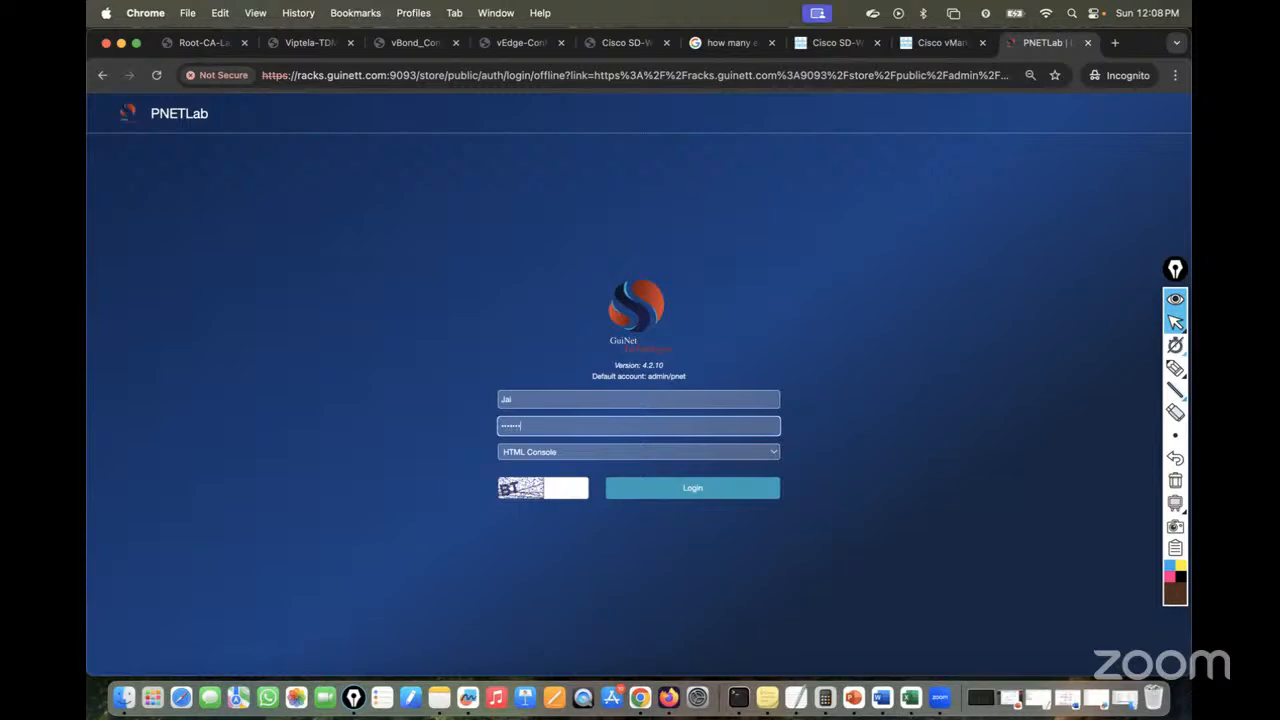
pyautogui.click(558, 490)
pyautogui.write('BT')
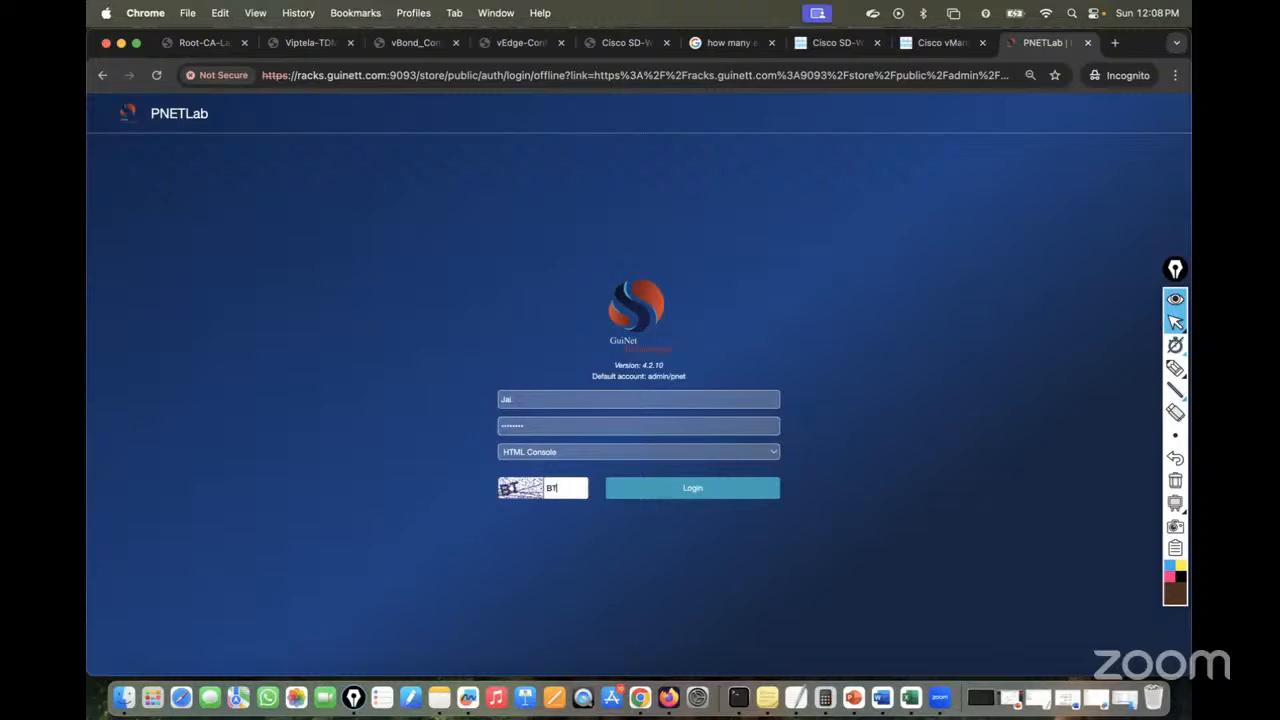
pyautogui.click(662, 482)
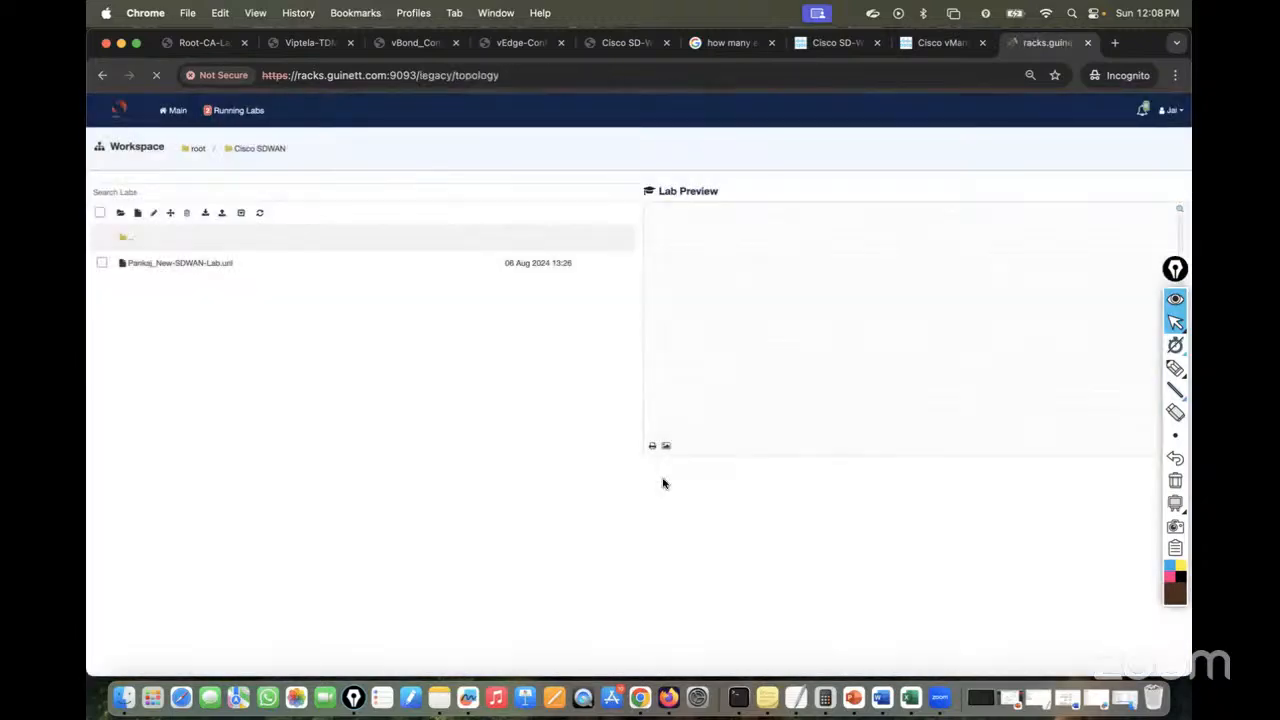